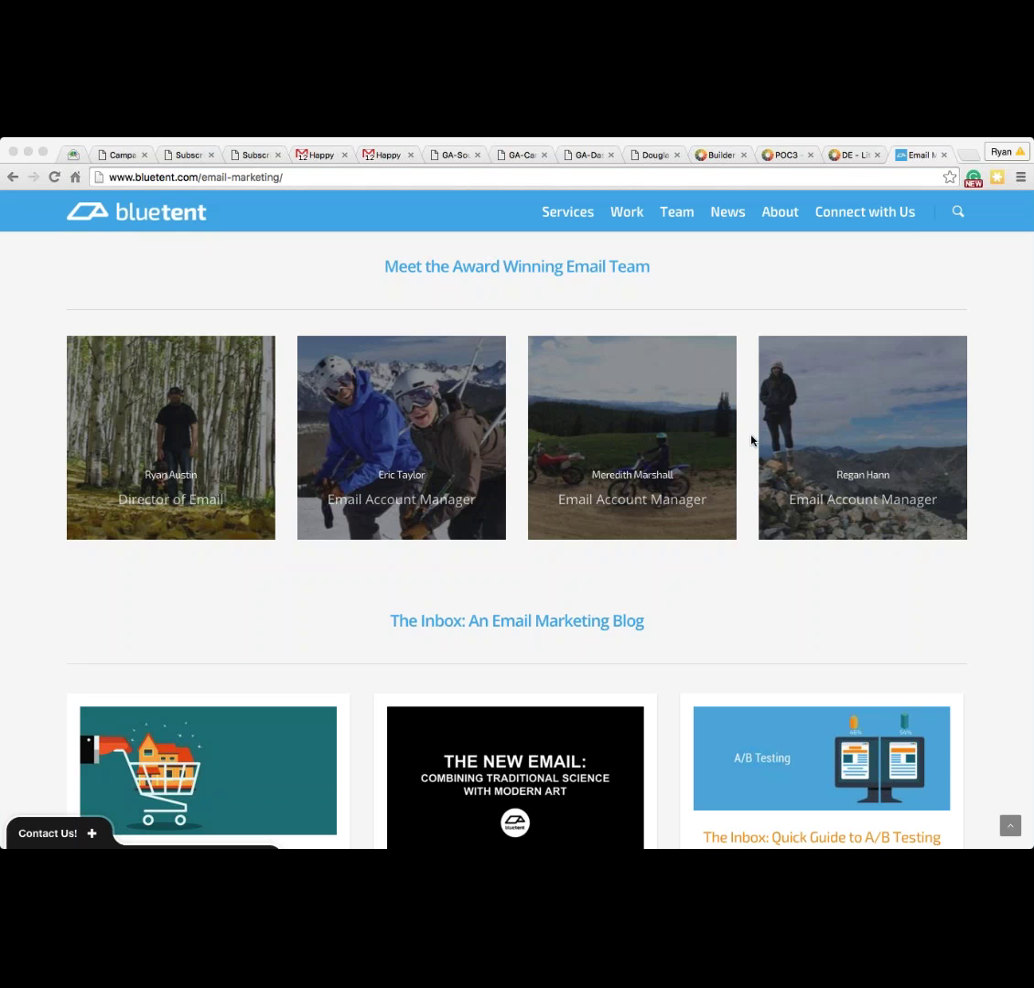
# Step: Review the email marketing page from the team section up to the introduction and the ACE solutions overview
pyautogui.scroll(1, 751, 440)
pyautogui.scroll(15, 751, 440)
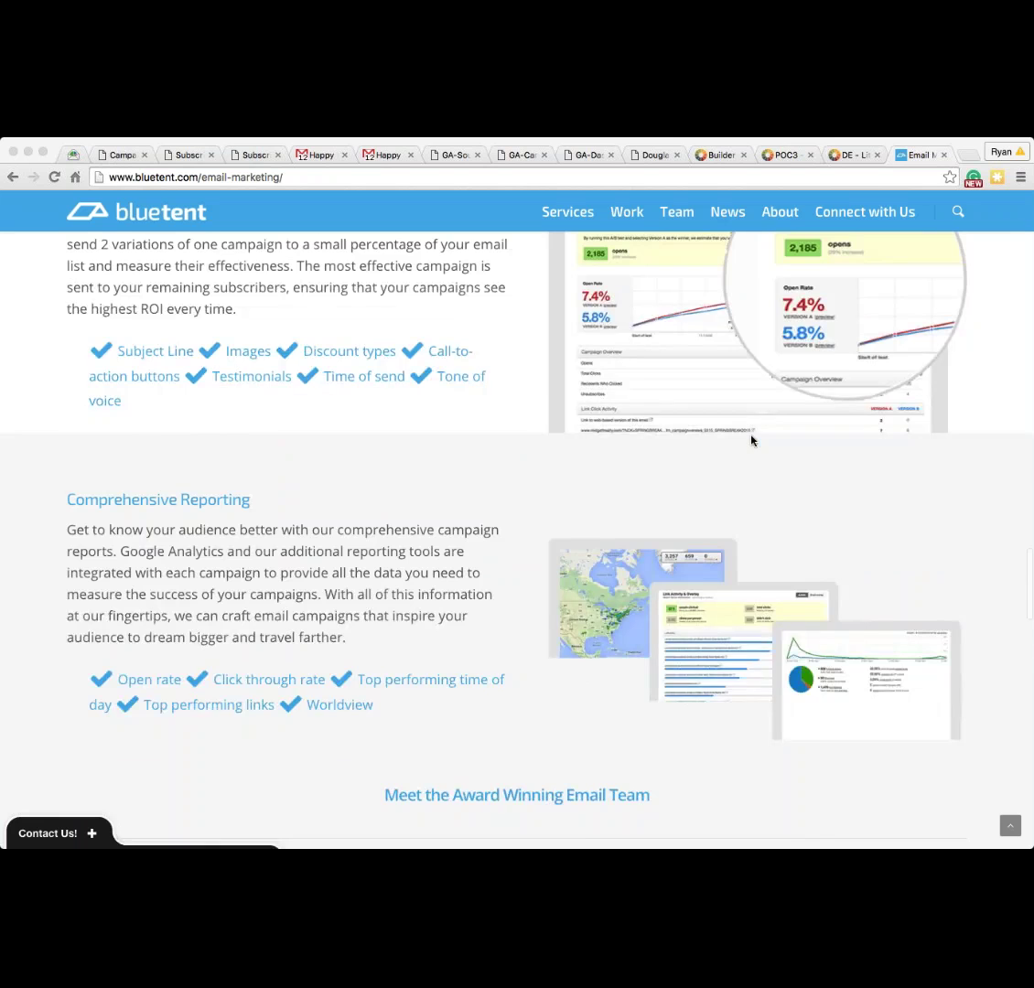
pyautogui.scroll(5, 751, 440)
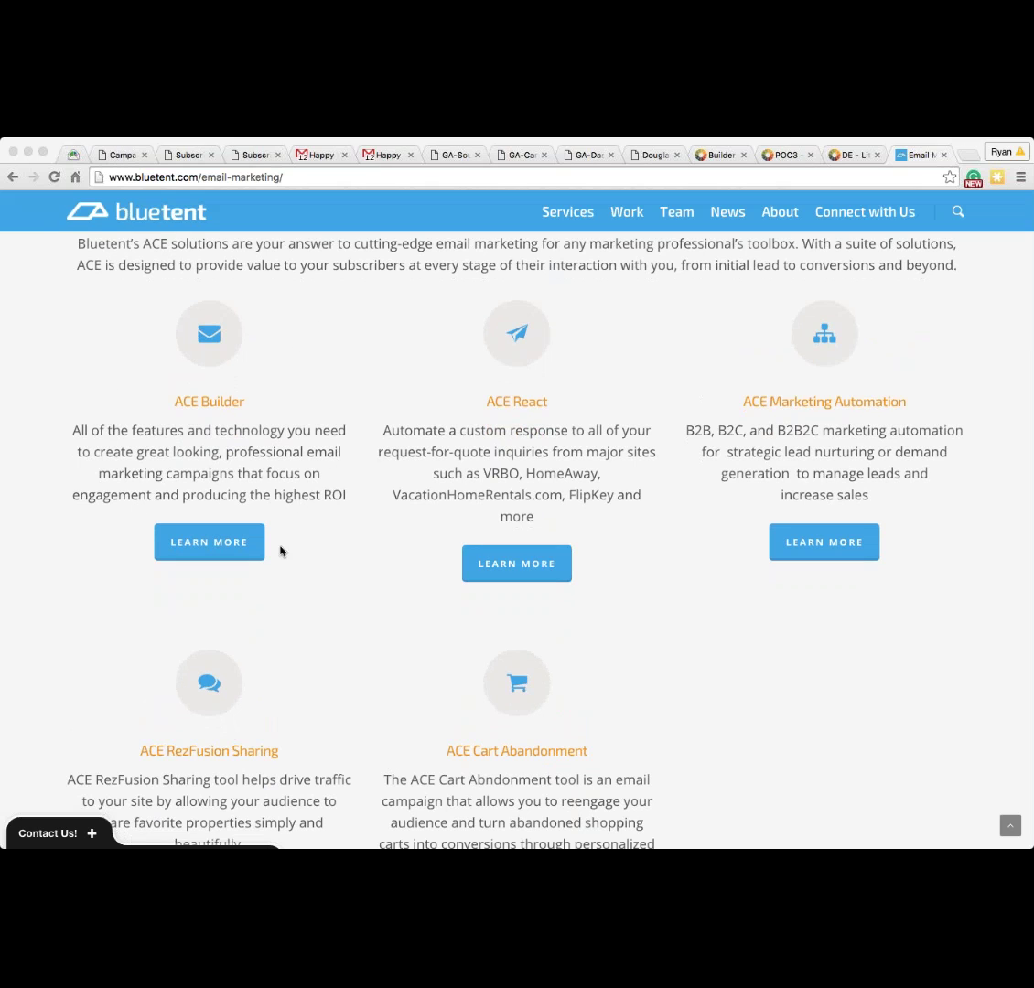
pyautogui.scroll(5, 304, 543)
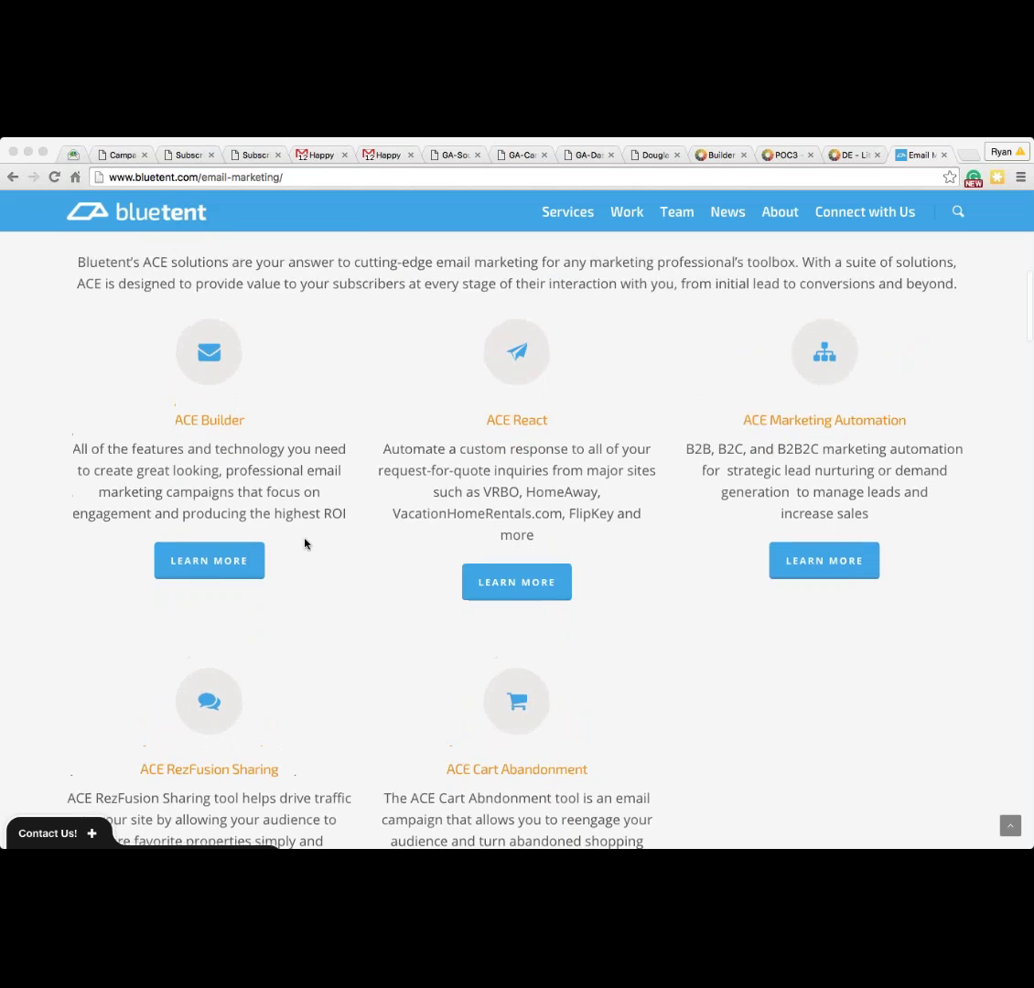
pyautogui.scroll(5, 304, 543)
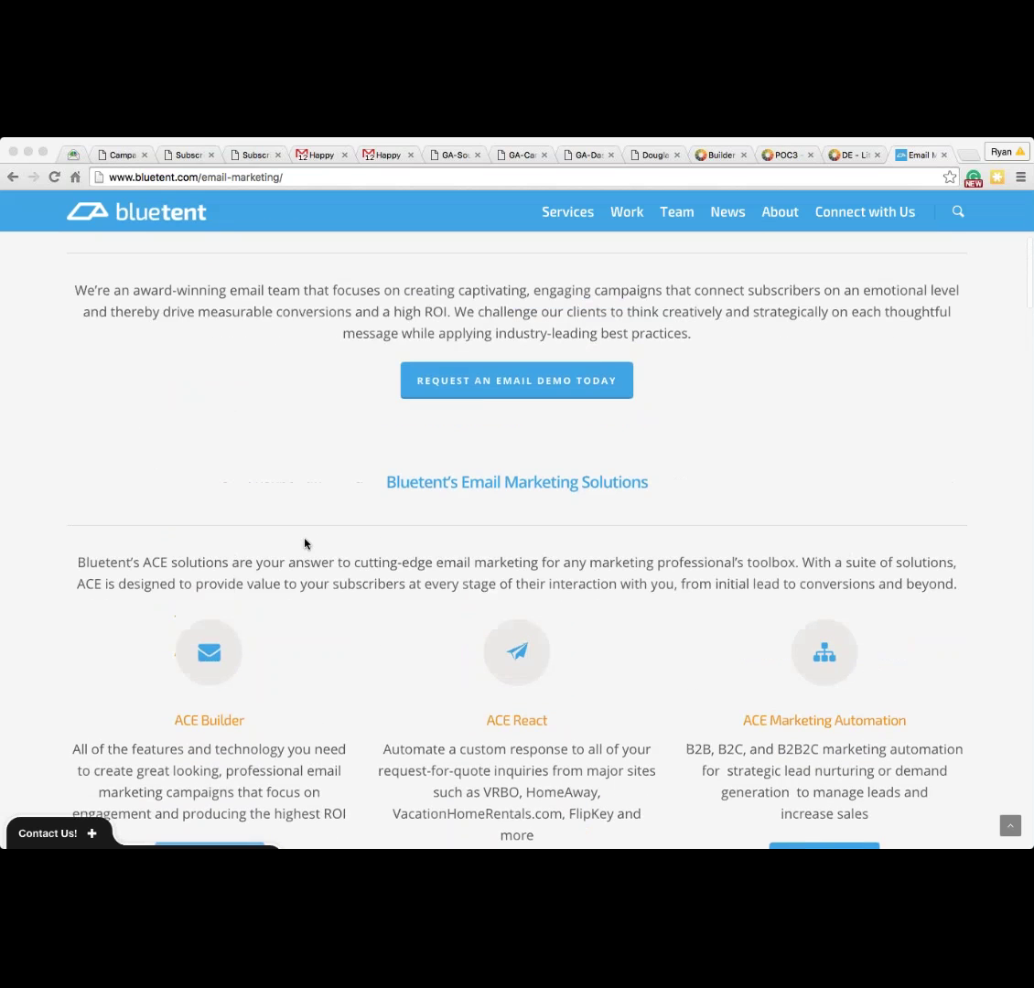
pyautogui.scroll(2, 305, 543)
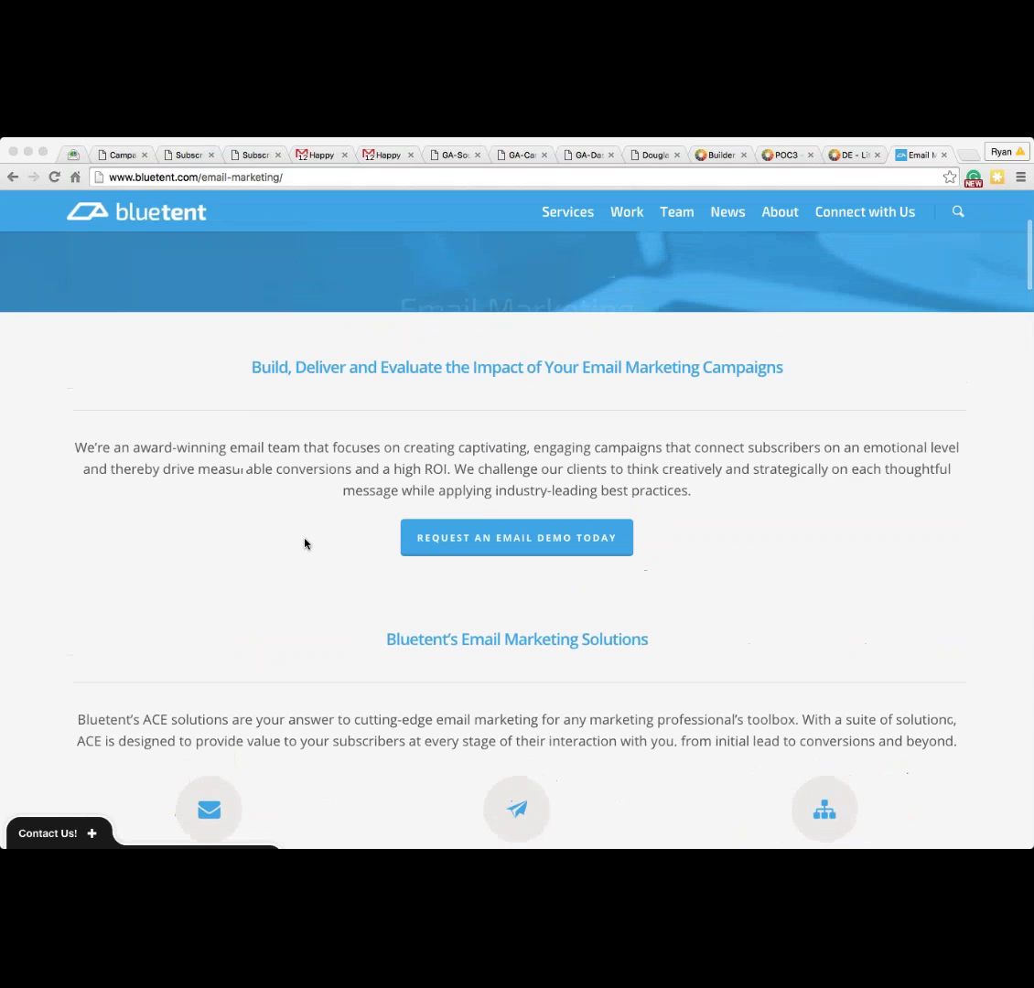
pyautogui.scroll(2, 304, 543)
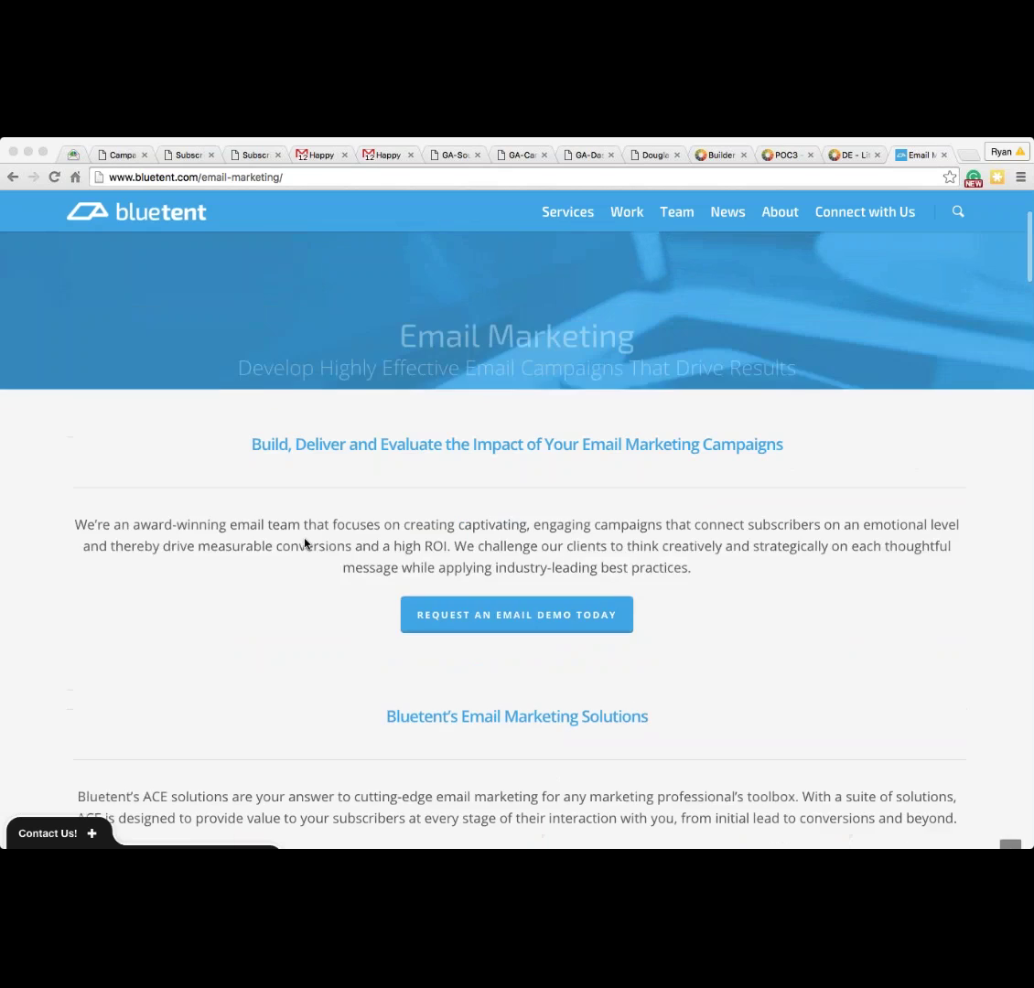
pyautogui.scroll(-8, 304, 543)
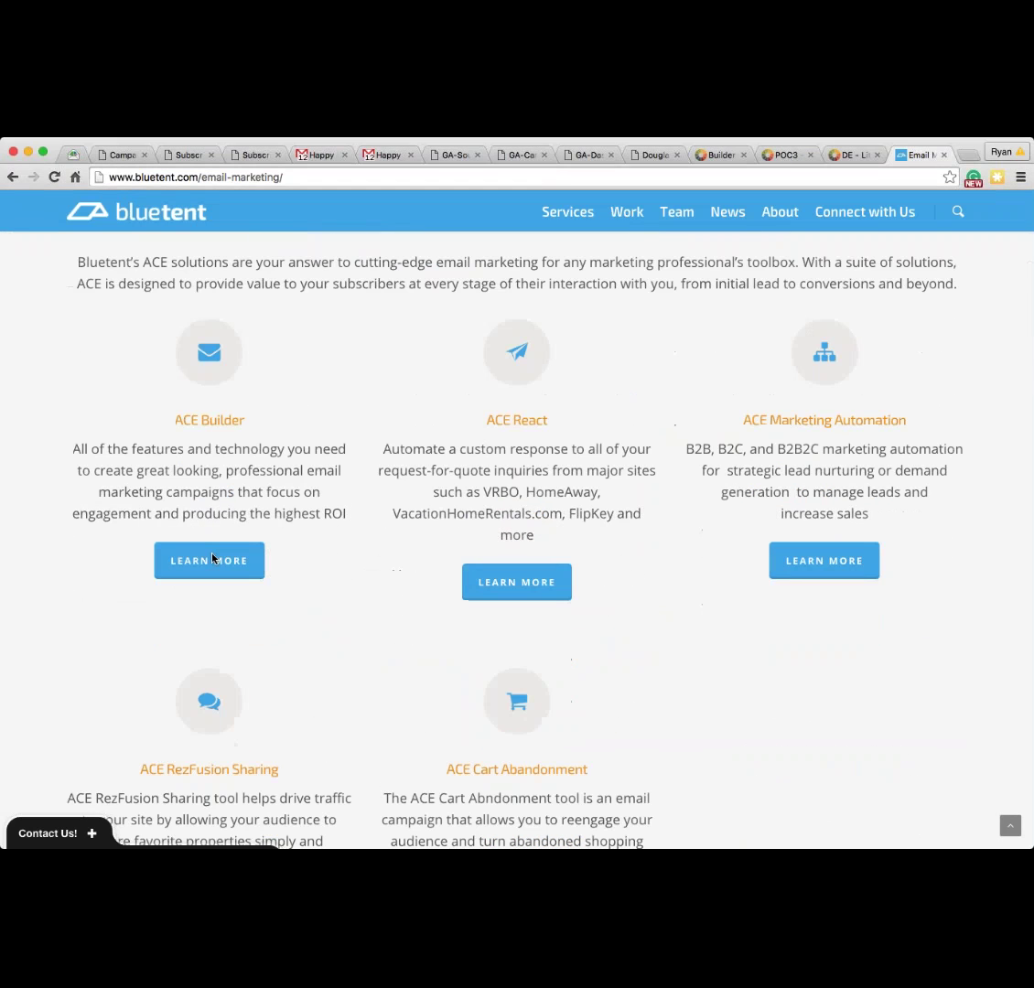
# Step: Open the ACE Builder details page and review its easy-to-use editor and advanced reporting sections
pyautogui.click(212, 559)
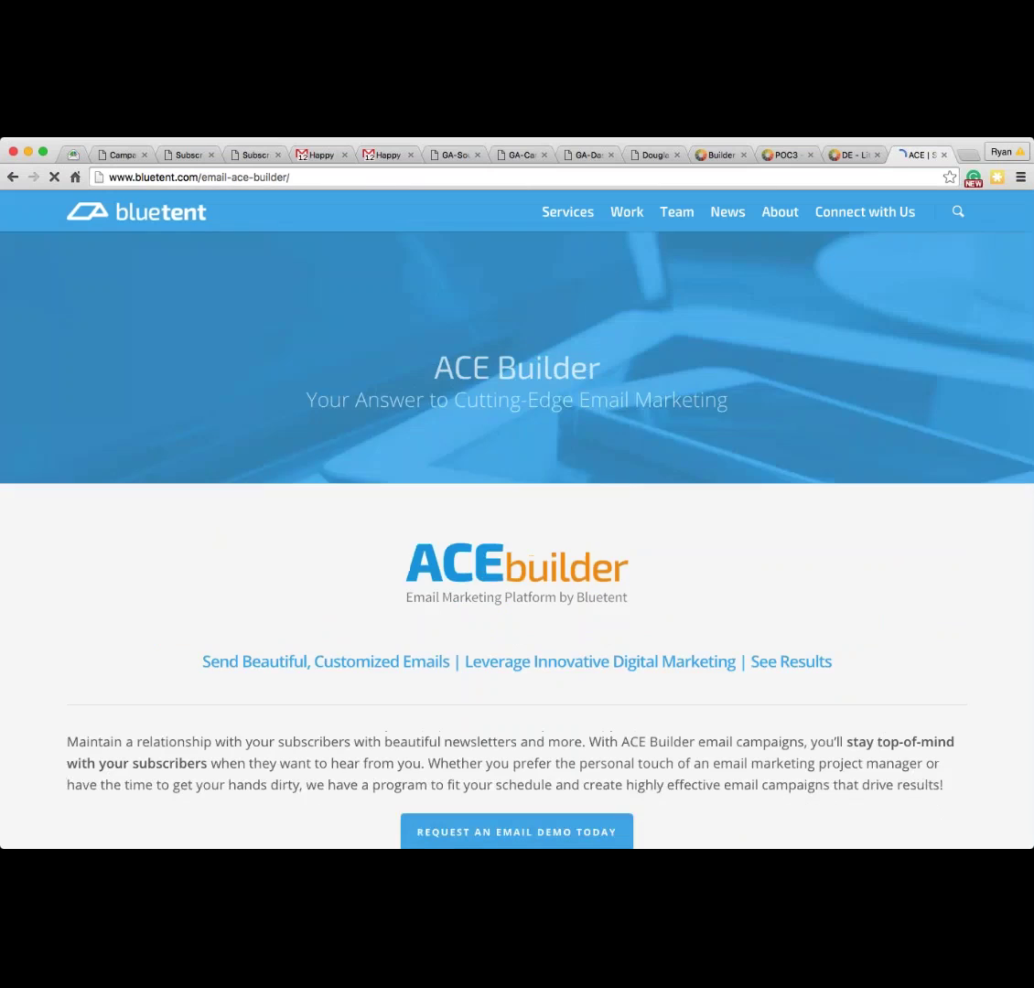
pyautogui.scroll(-6, 517, 512)
pyautogui.scroll(-4, 517, 512)
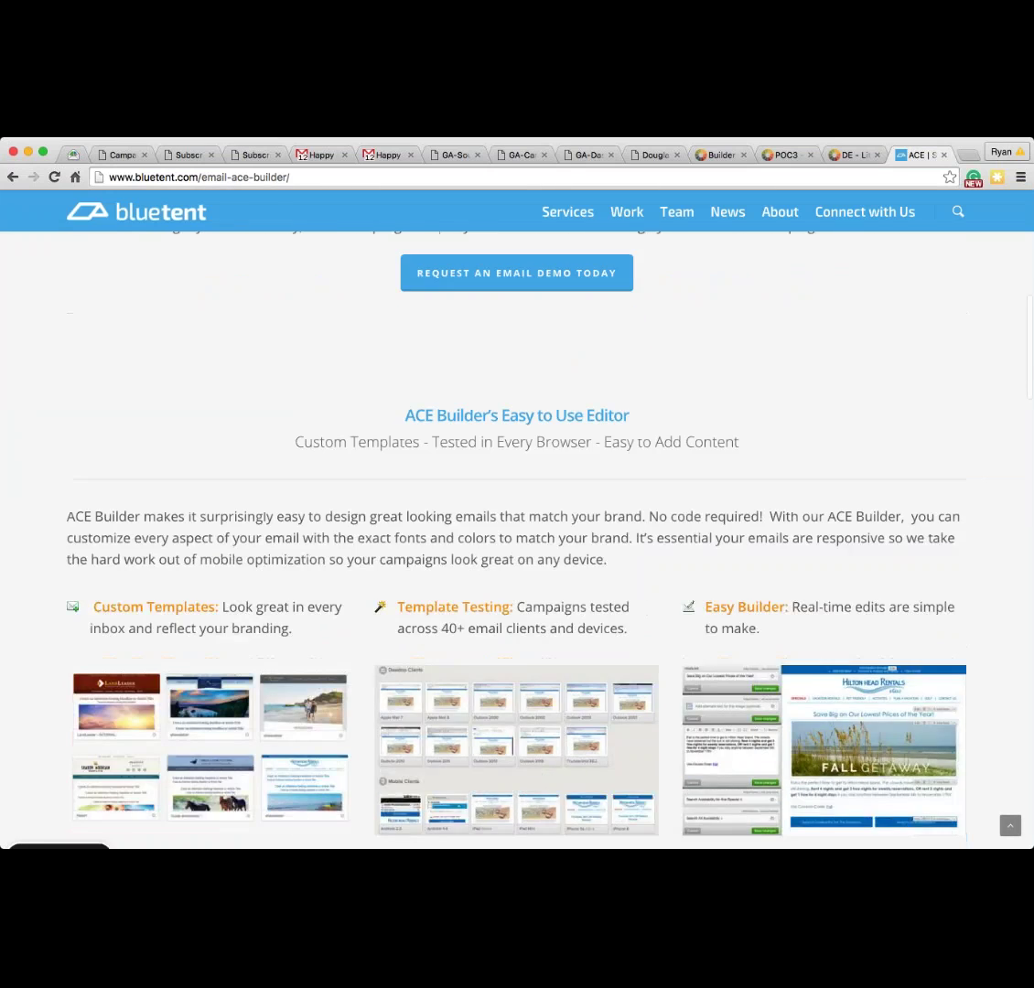
pyautogui.scroll(-3, 517, 513)
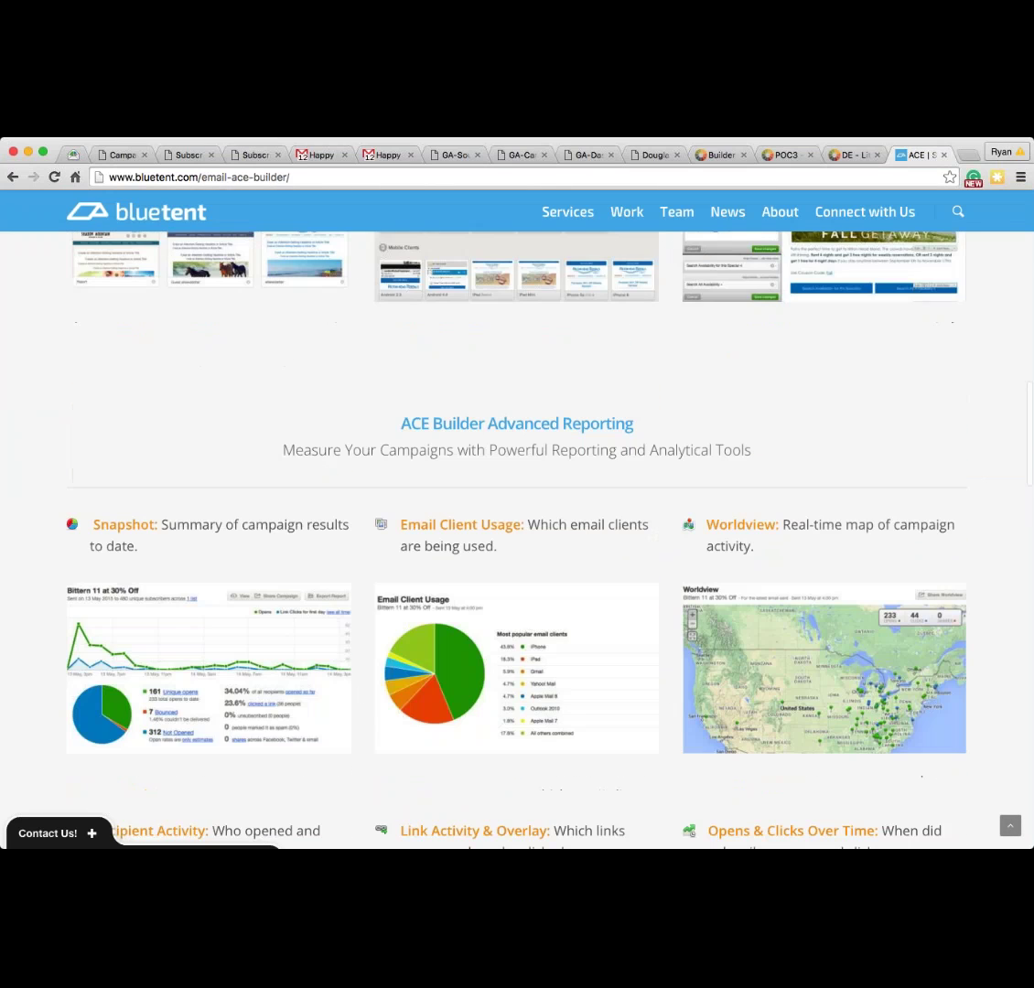
pyautogui.scroll(-5, 517, 540)
pyautogui.scroll(2, 517, 540)
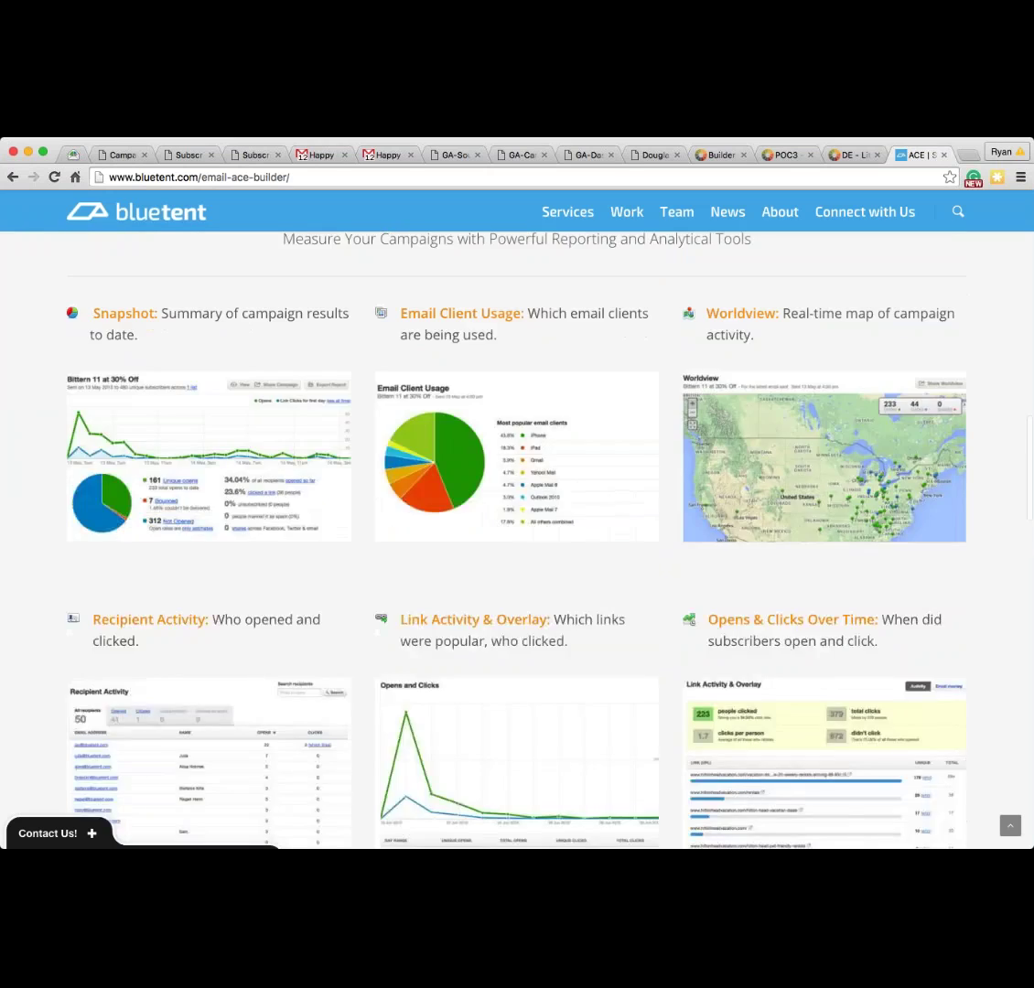
pyautogui.scroll(9, 292, 555)
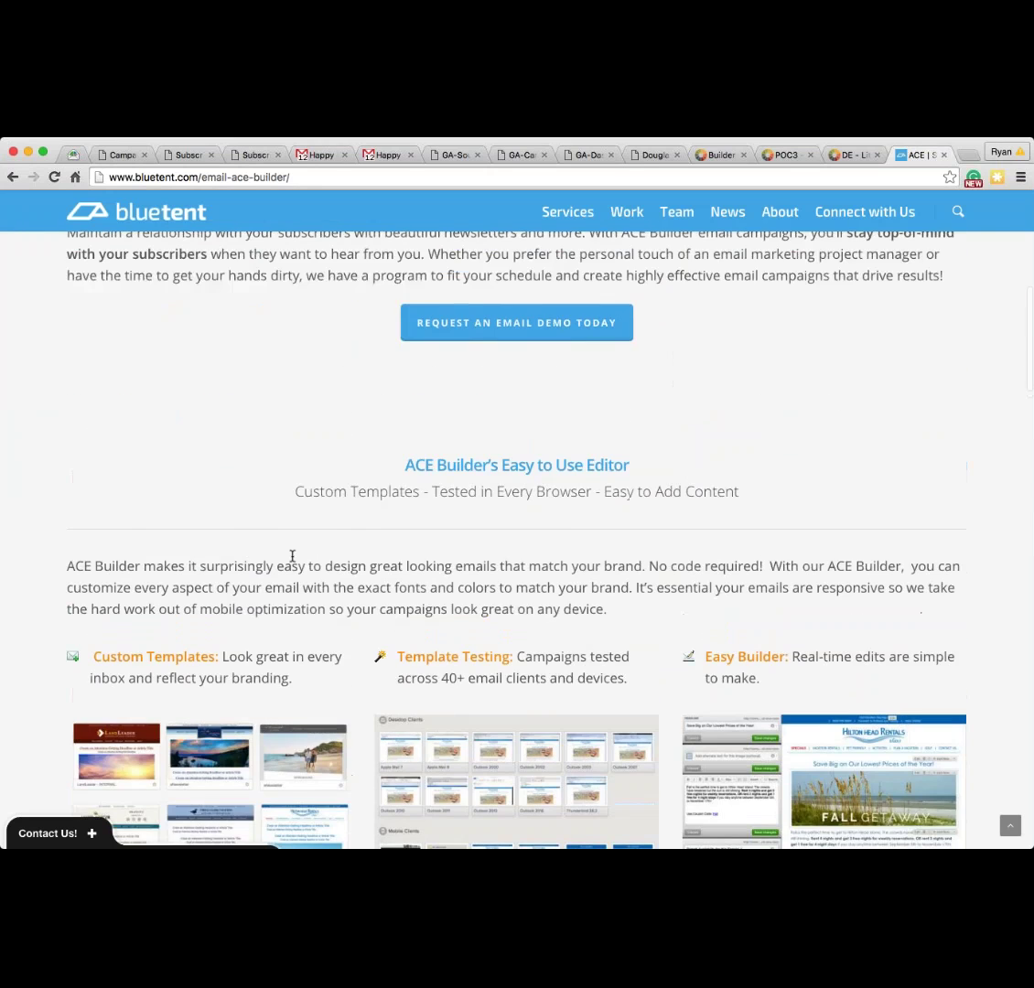
pyautogui.scroll(4, 292, 557)
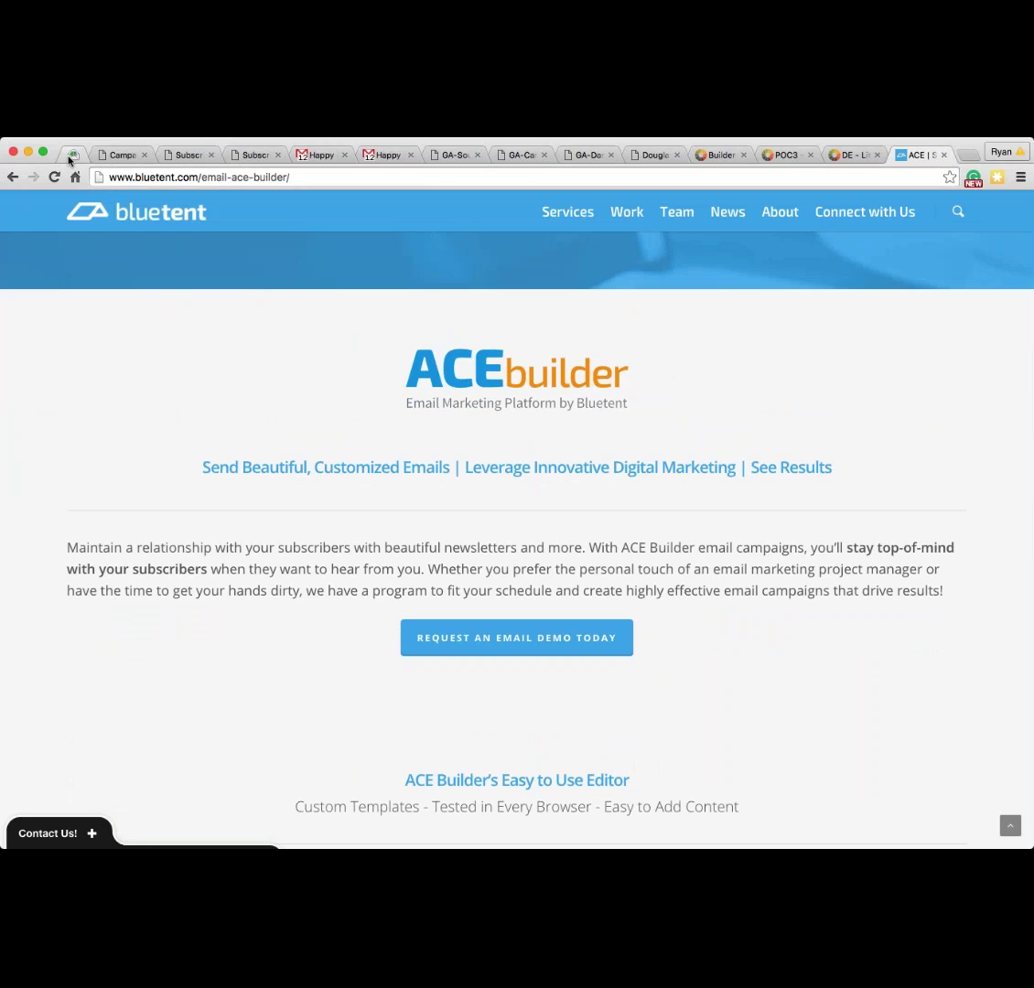
pyautogui.scroll(-1, 225, 429)
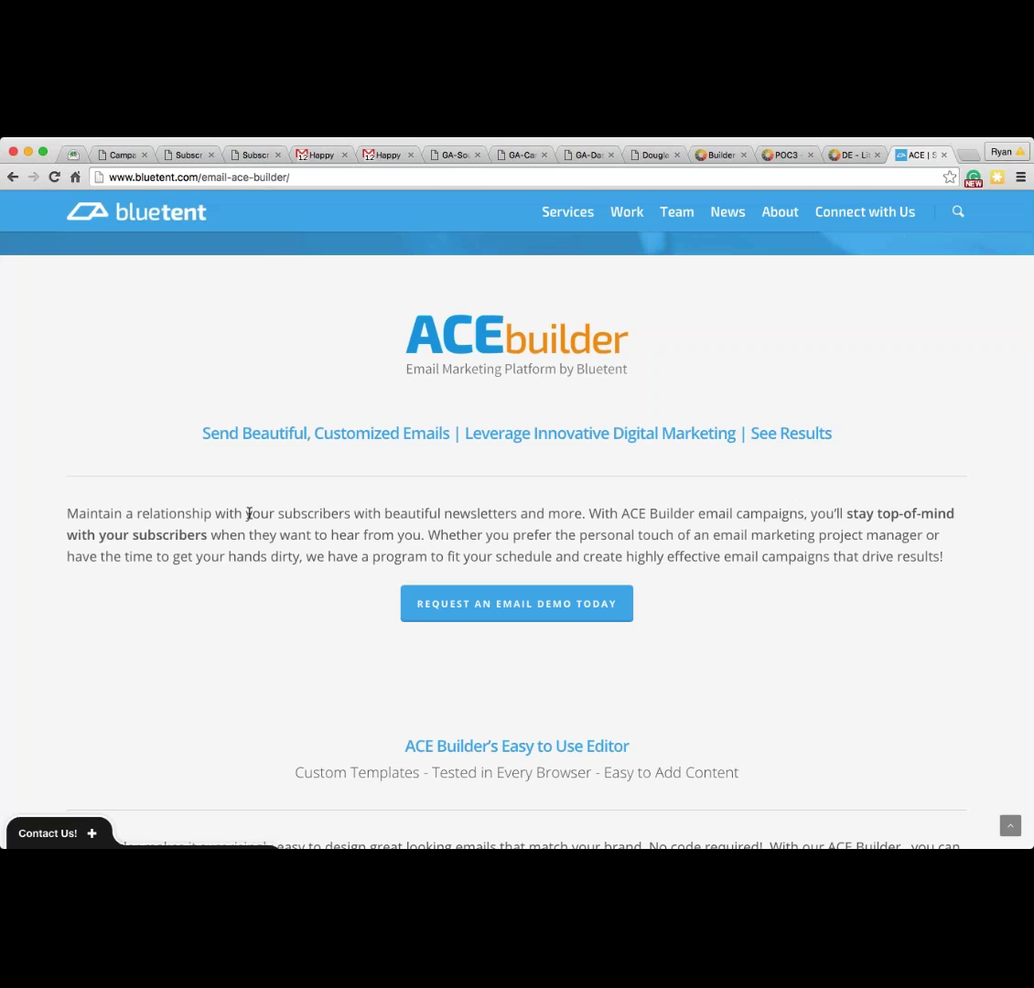
# Step: Start a new regular campaign in the Bluetent newsletter account and name it "January eNewsletter"
pyautogui.click(73, 155)
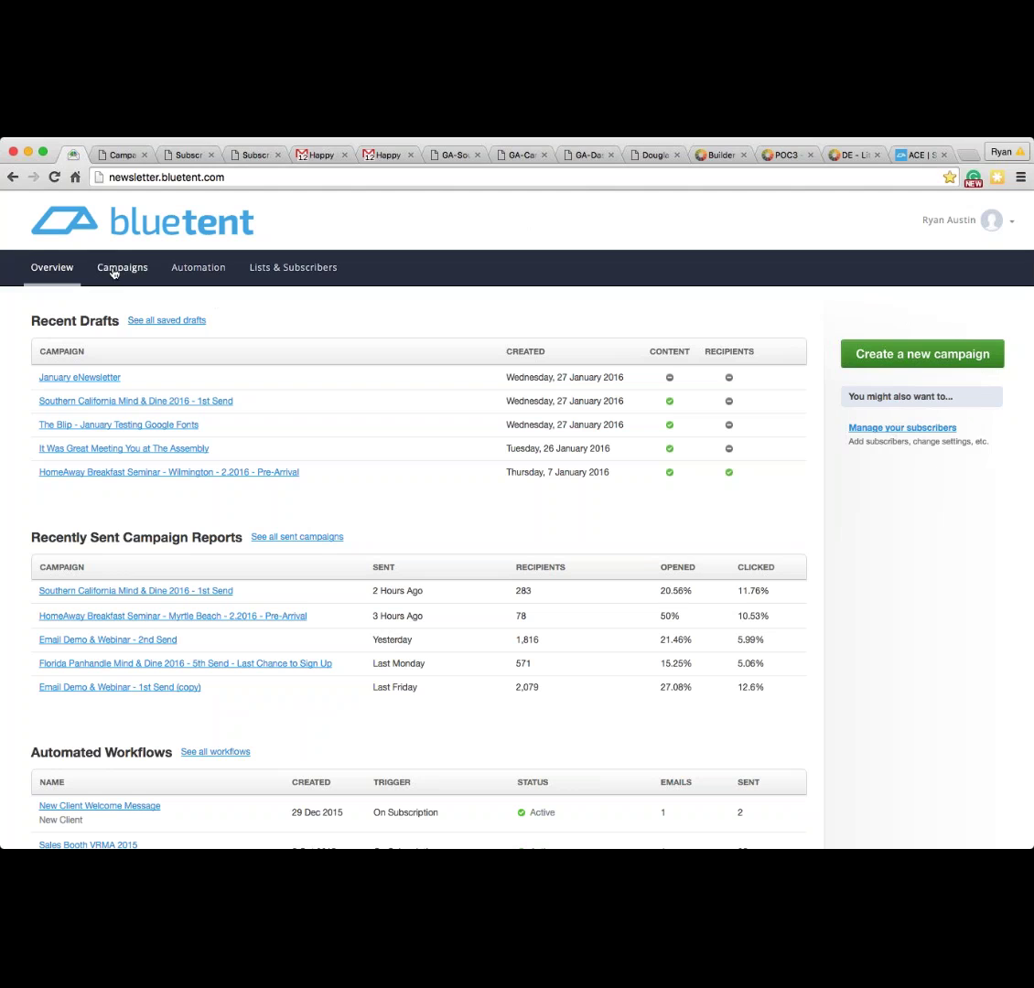
pyautogui.click(901, 355)
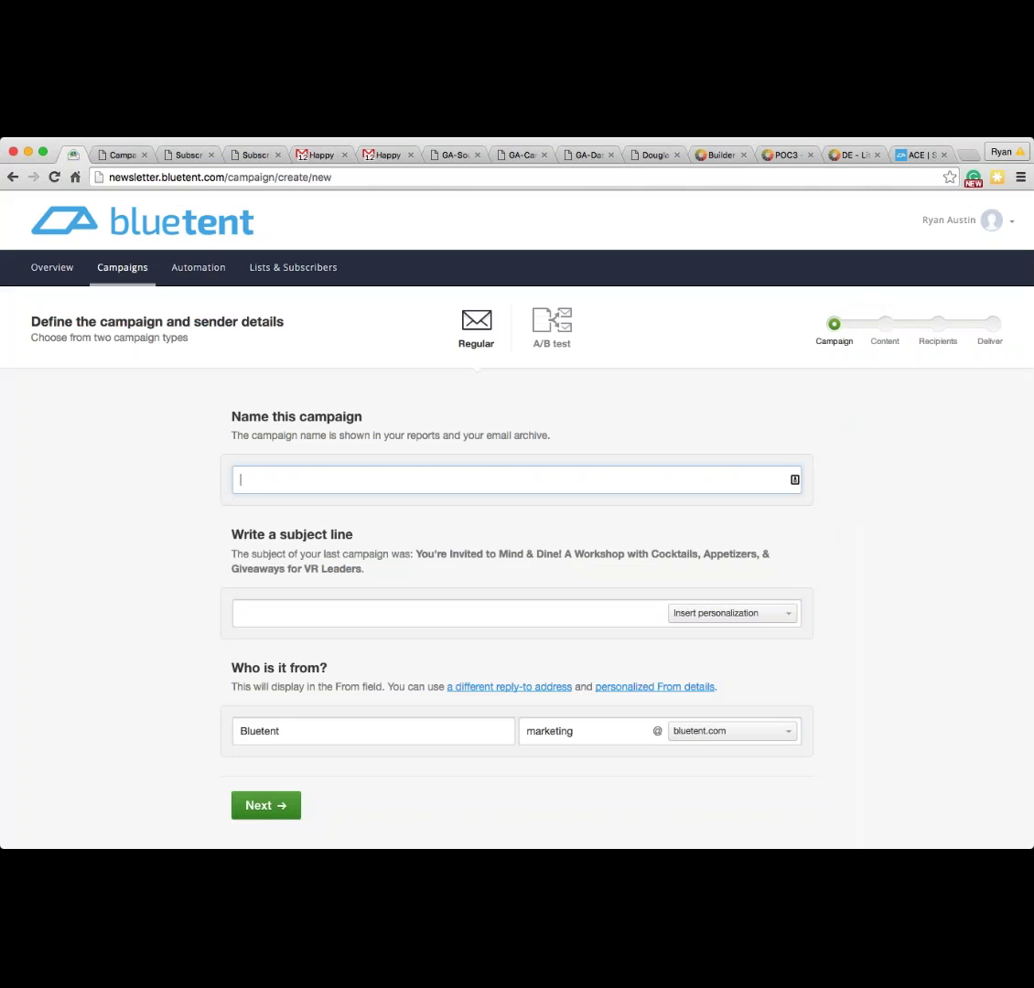
pyautogui.write('Ja')
pyautogui.press('Tab')
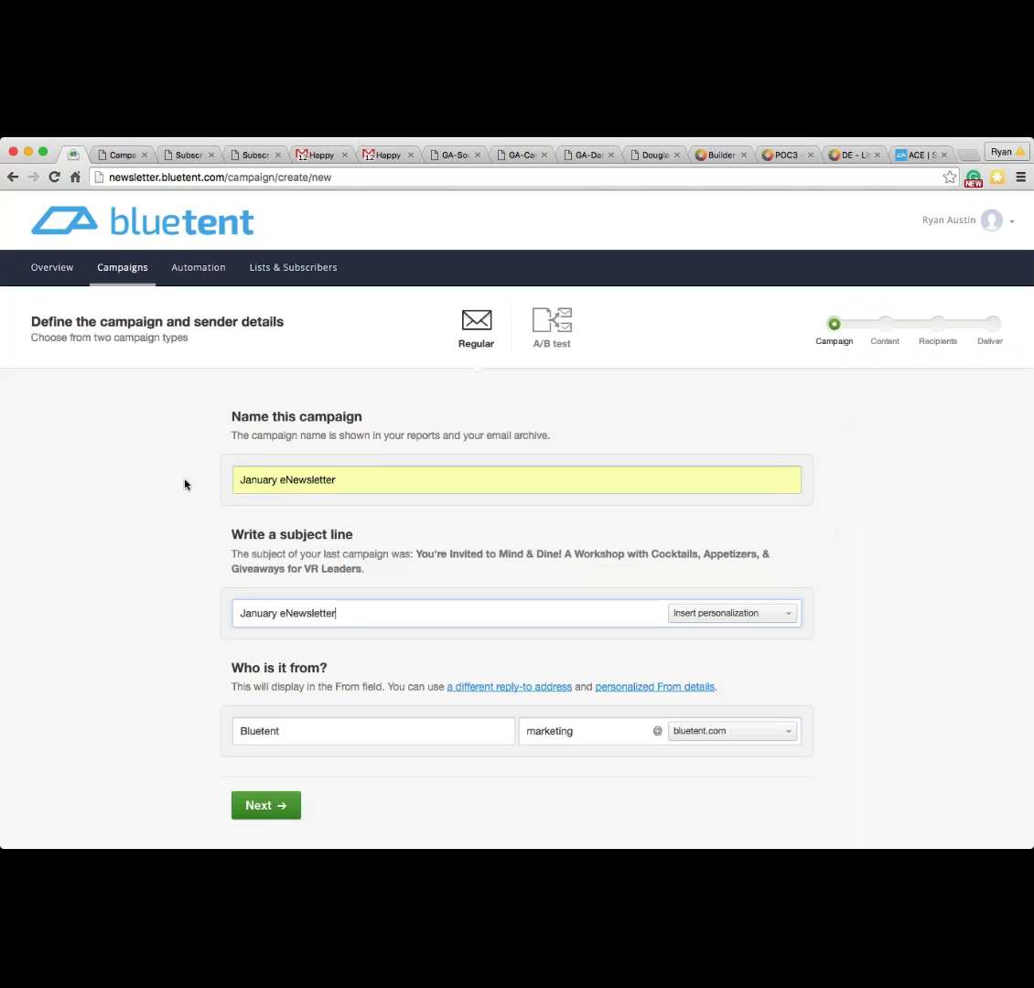
pyautogui.moveTo(233, 417); pyautogui.dragTo(552, 441)
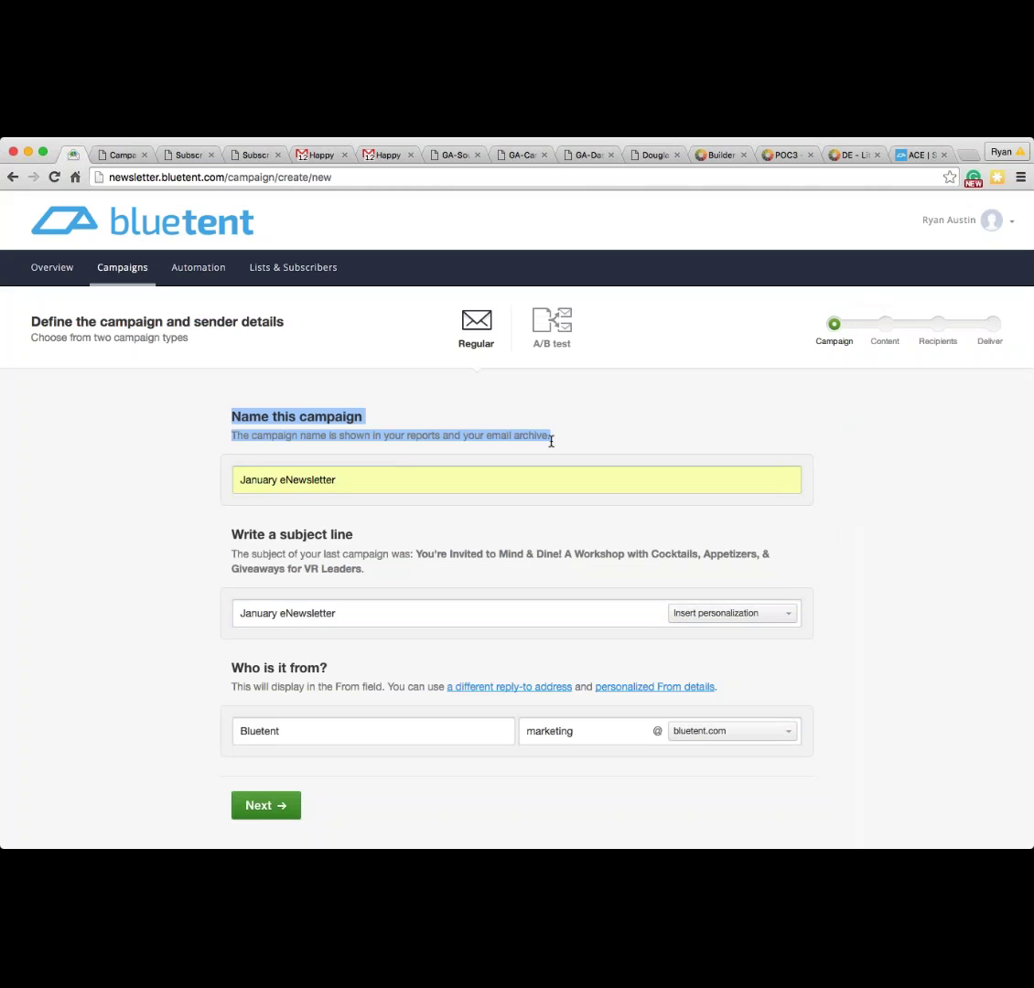
pyautogui.click(551, 442)
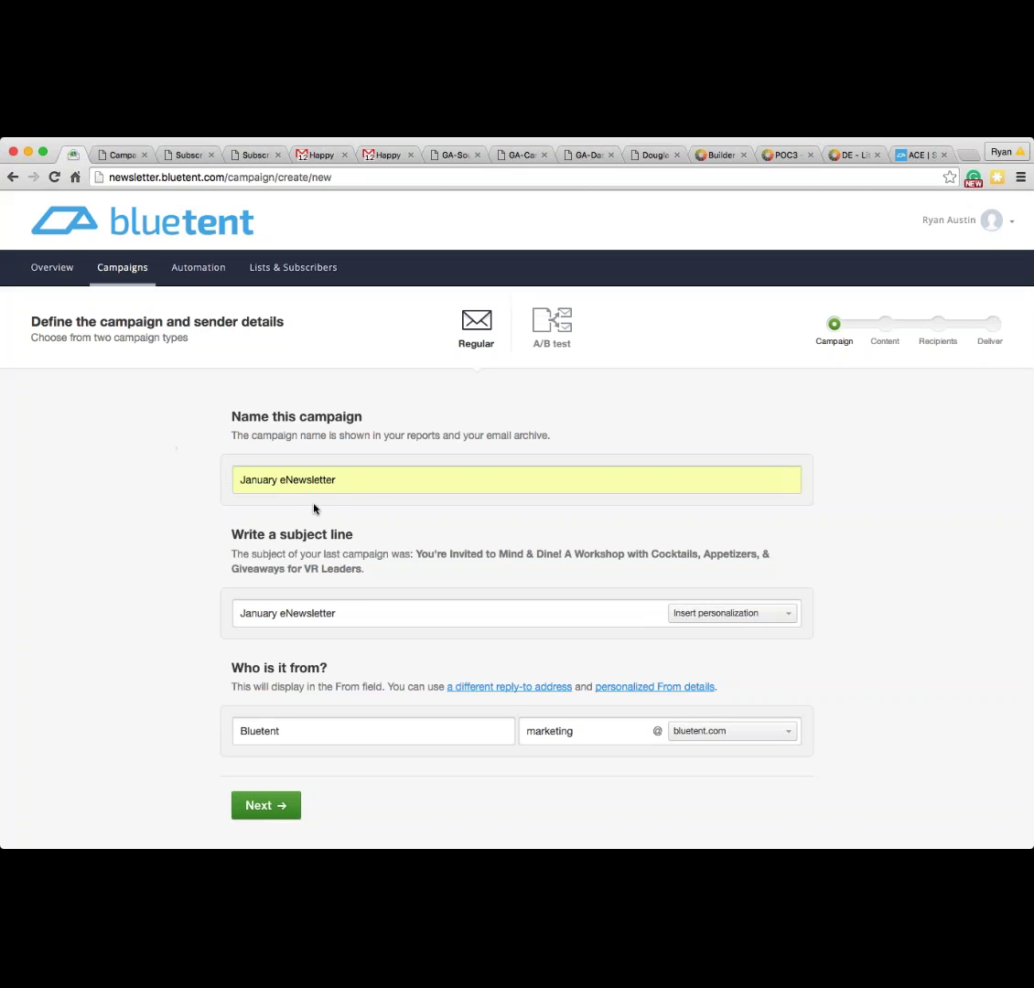
# Step: Replace the campaign's subject line with "Get Ready! Flash Sale is Coming!"
pyautogui.moveTo(346, 614); pyautogui.dragTo(231, 610)
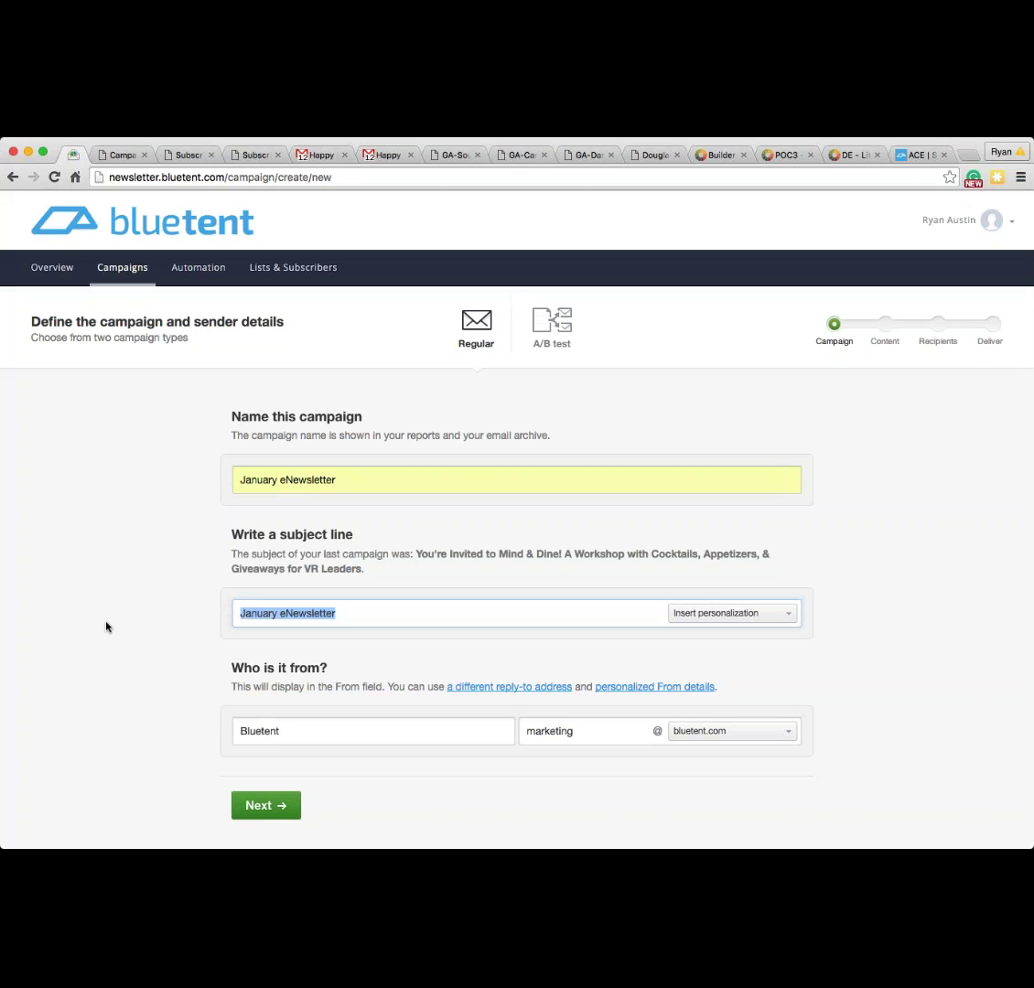
pyautogui.write('G')
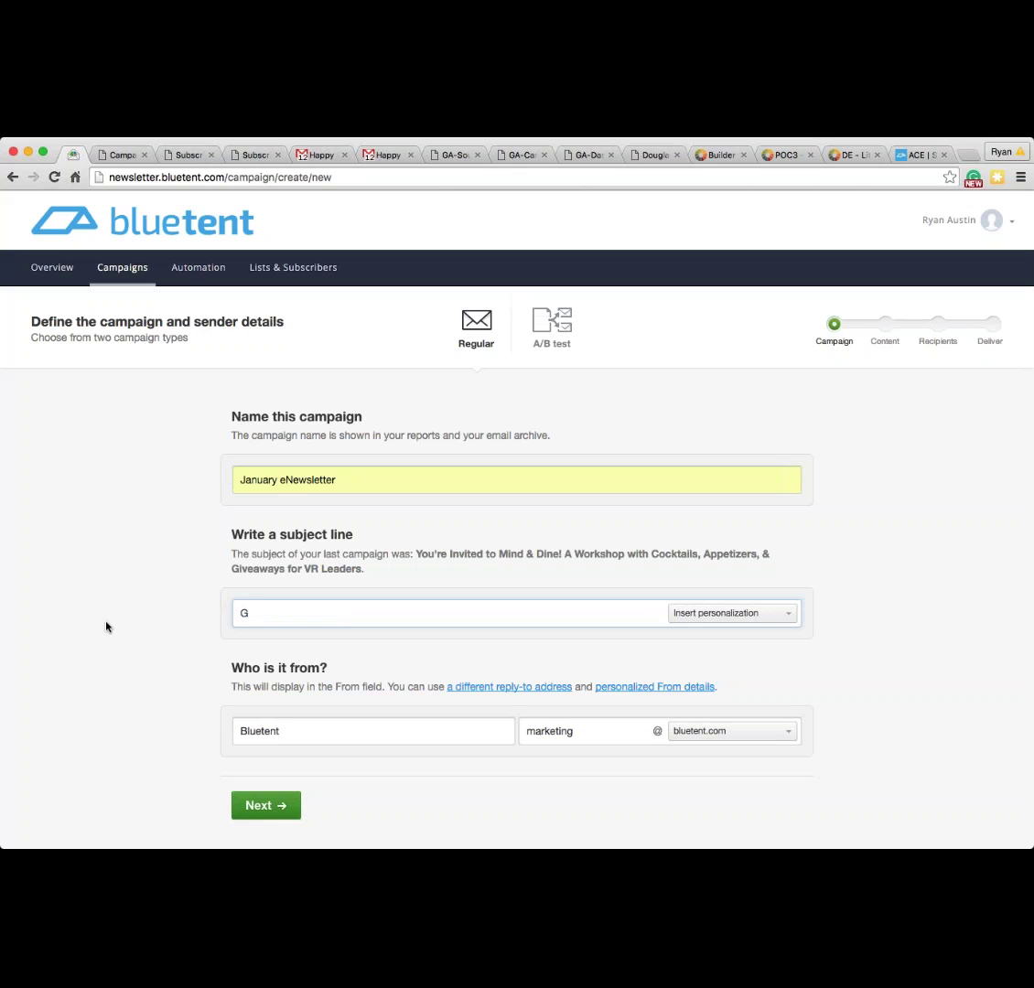
pyautogui.press('Down')
pyautogui.press('Return')
pyautogui.moveTo(410, 614); pyautogui.dragTo(144, 614)
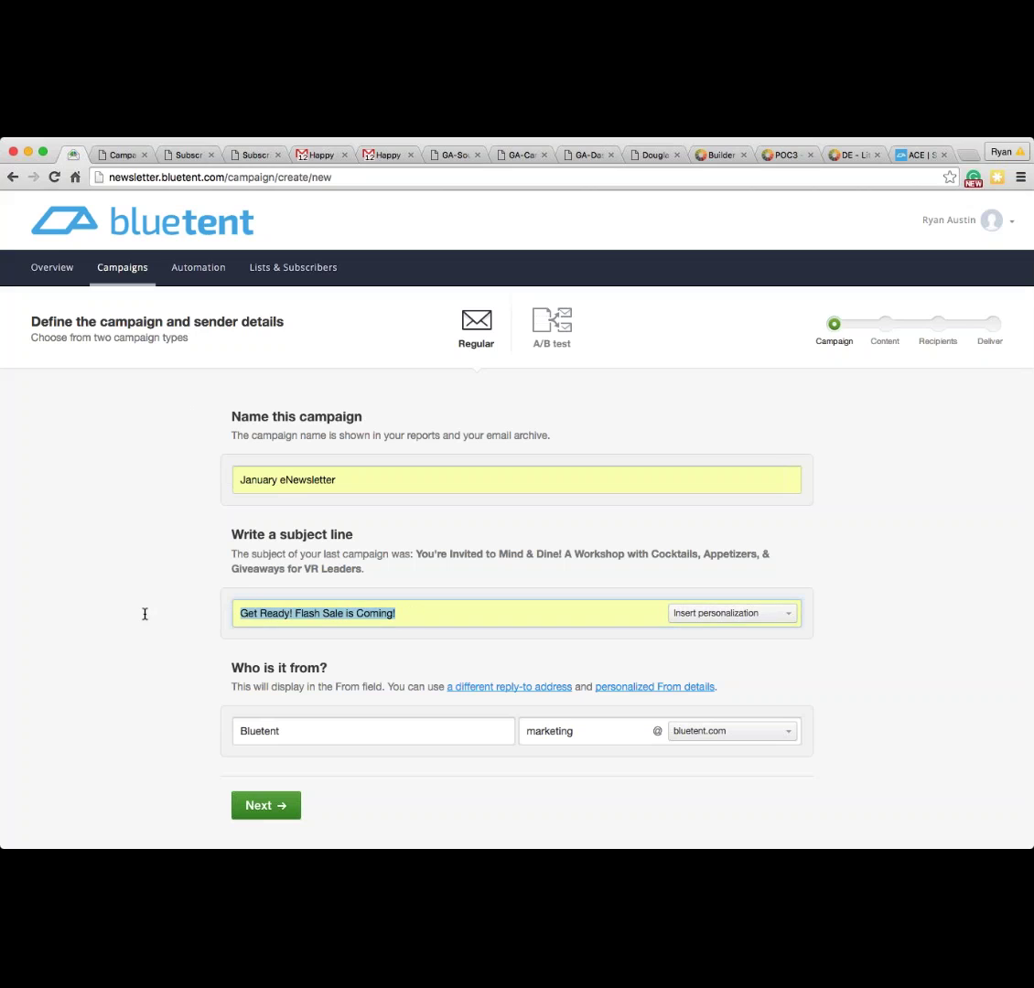
pyautogui.write('W')
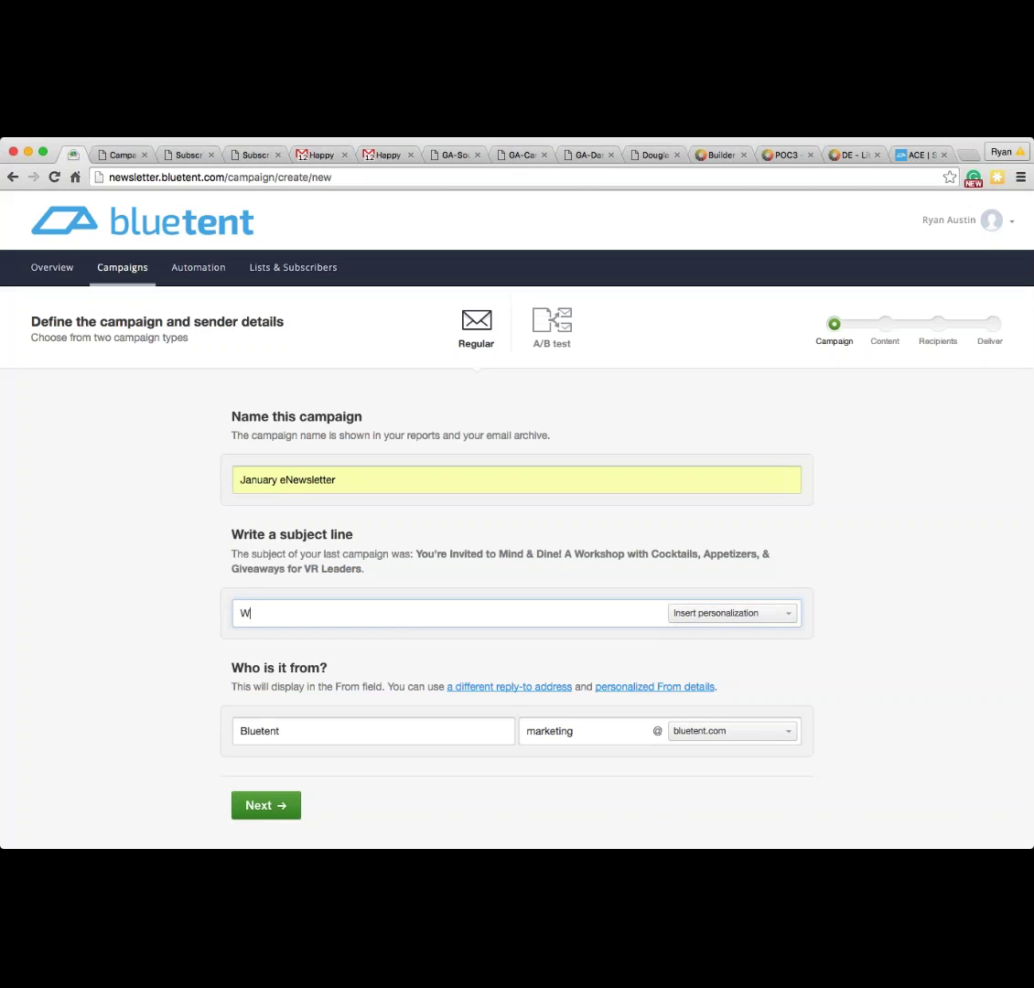
pyautogui.press('BackSpace')
pyautogui.write('{W')
pyautogui.press('BackSpace')
pyautogui.press('BackSpace')
pyautogui.write('F')
pyautogui.press('BackSpace')
pyautogui.write('g')
pyautogui.press('BackSpace')
pyautogui.write('G')
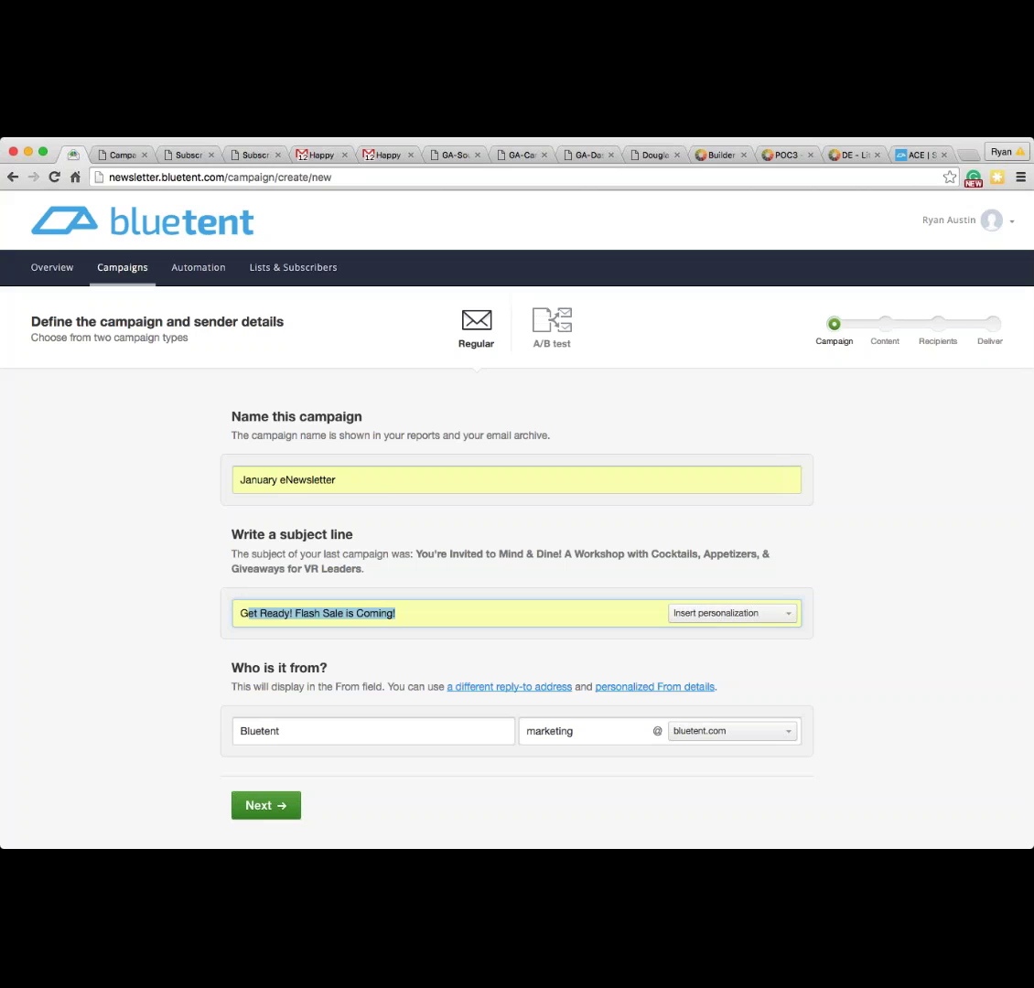
pyautogui.press('Return')
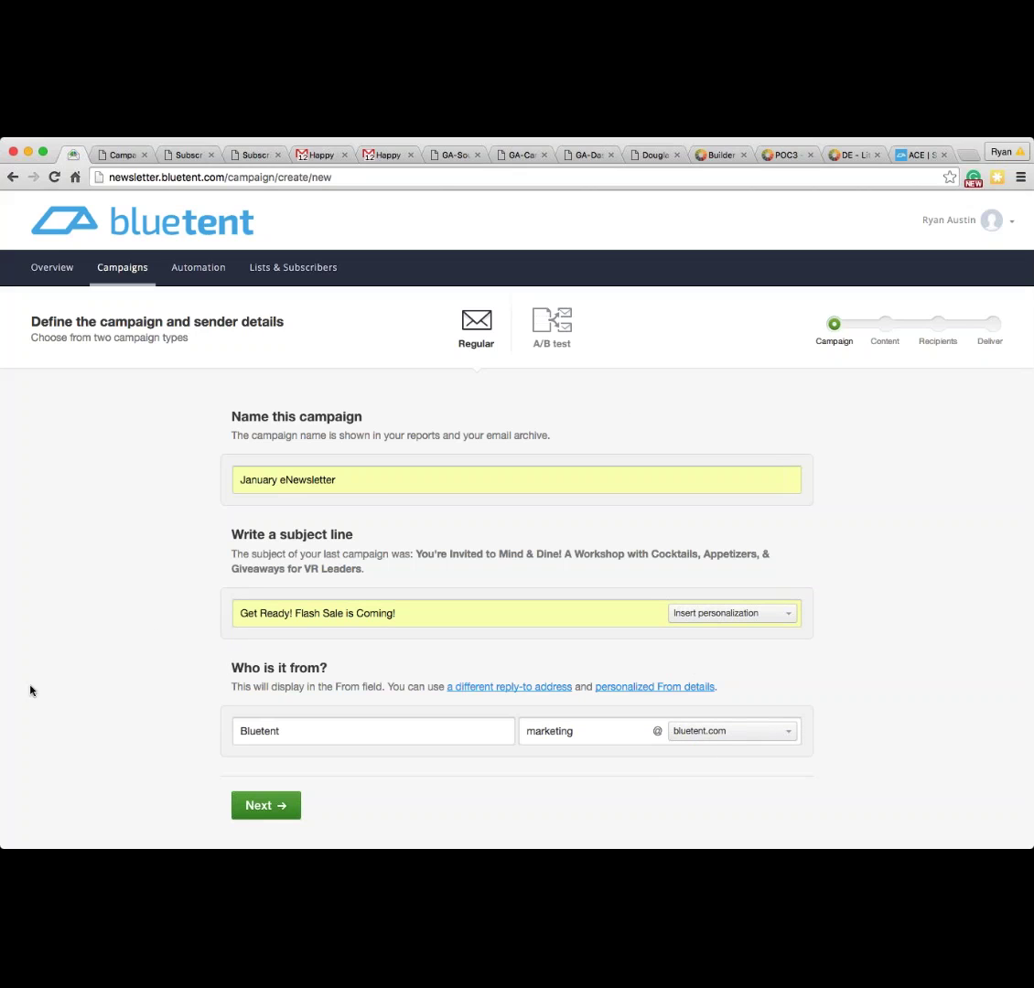
# Step: Continue to the campaign's content stage and browse the recent emails available as starting templates
pyautogui.click(256, 806)
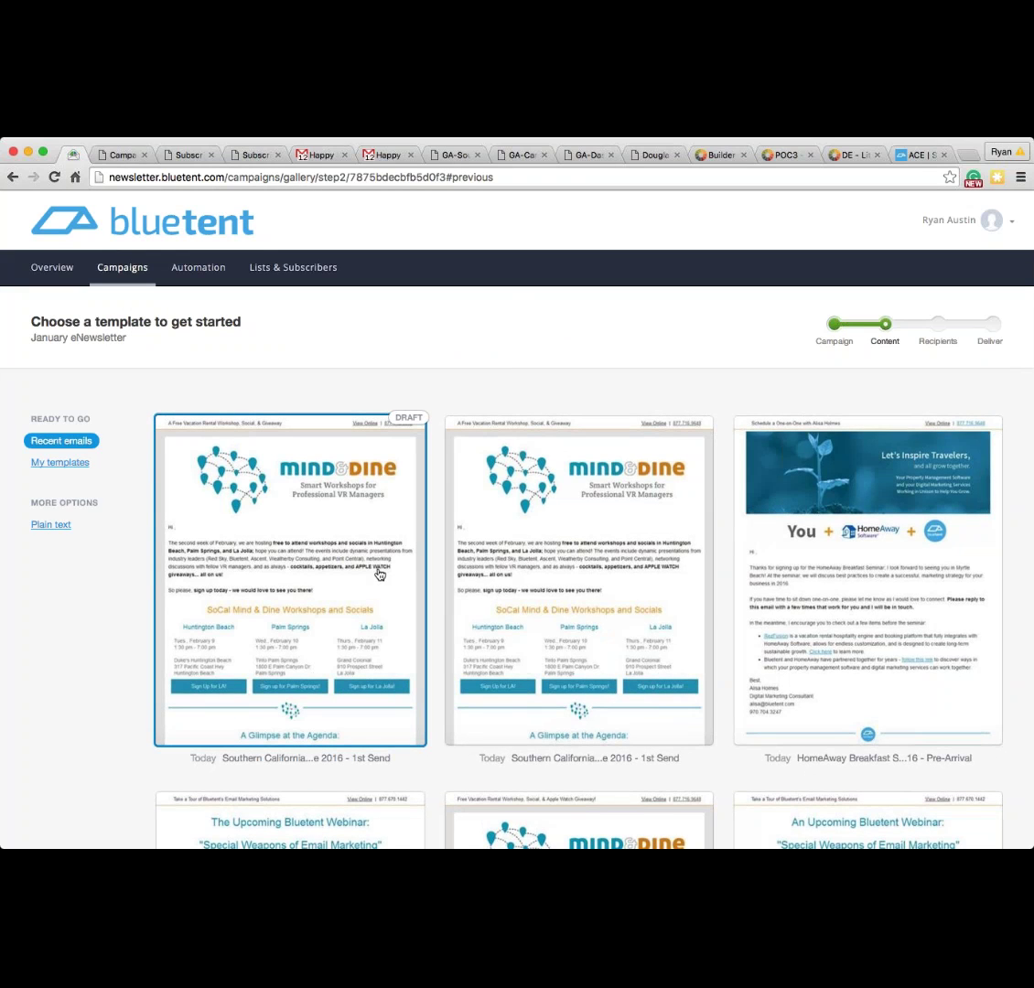
pyautogui.scroll(-2, 379, 574)
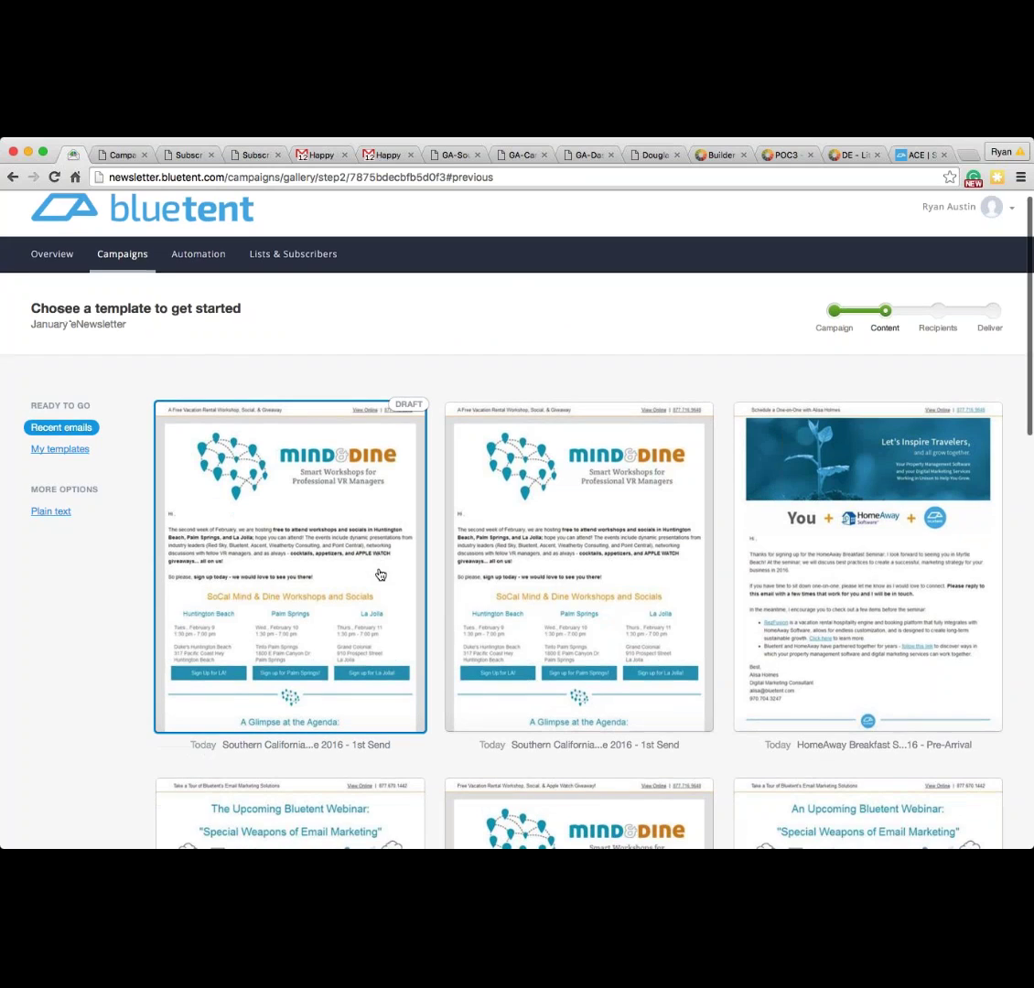
pyautogui.scroll(-3, 379, 574)
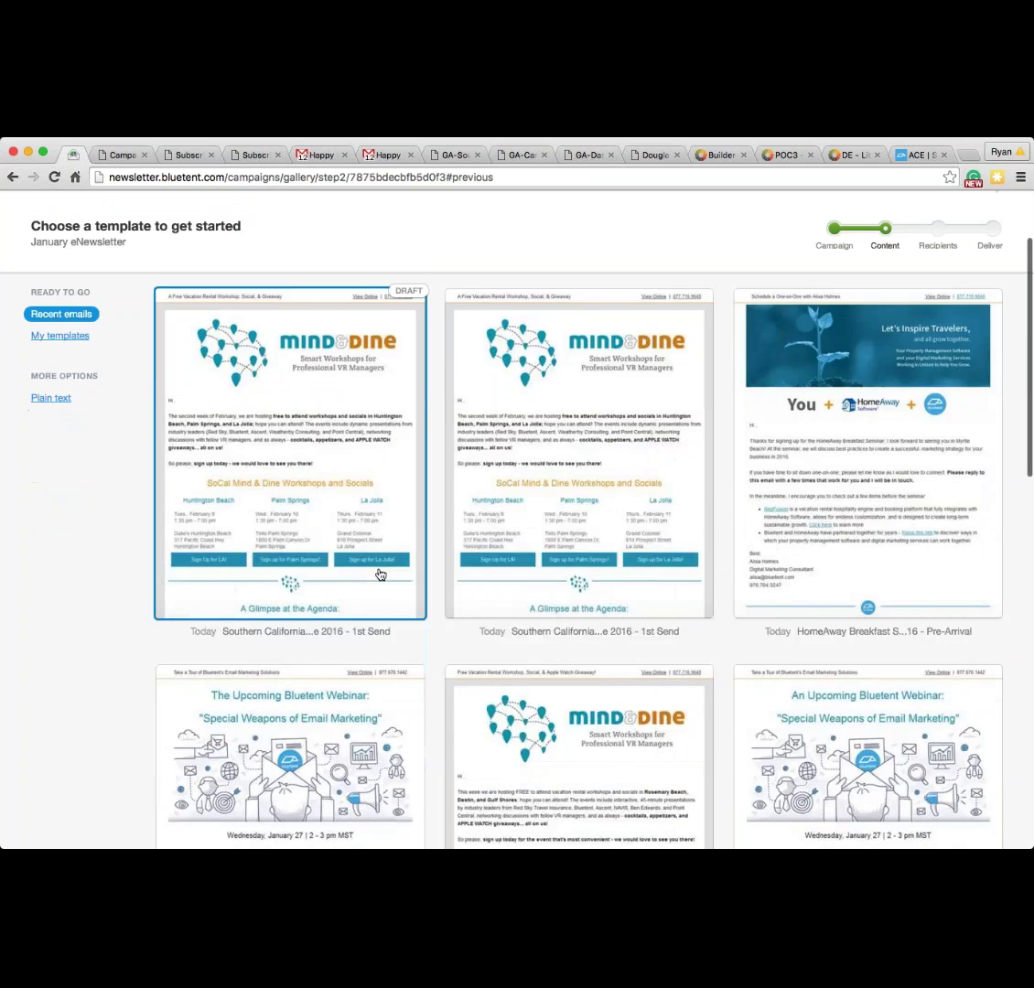
pyautogui.scroll(-15, 380, 574)
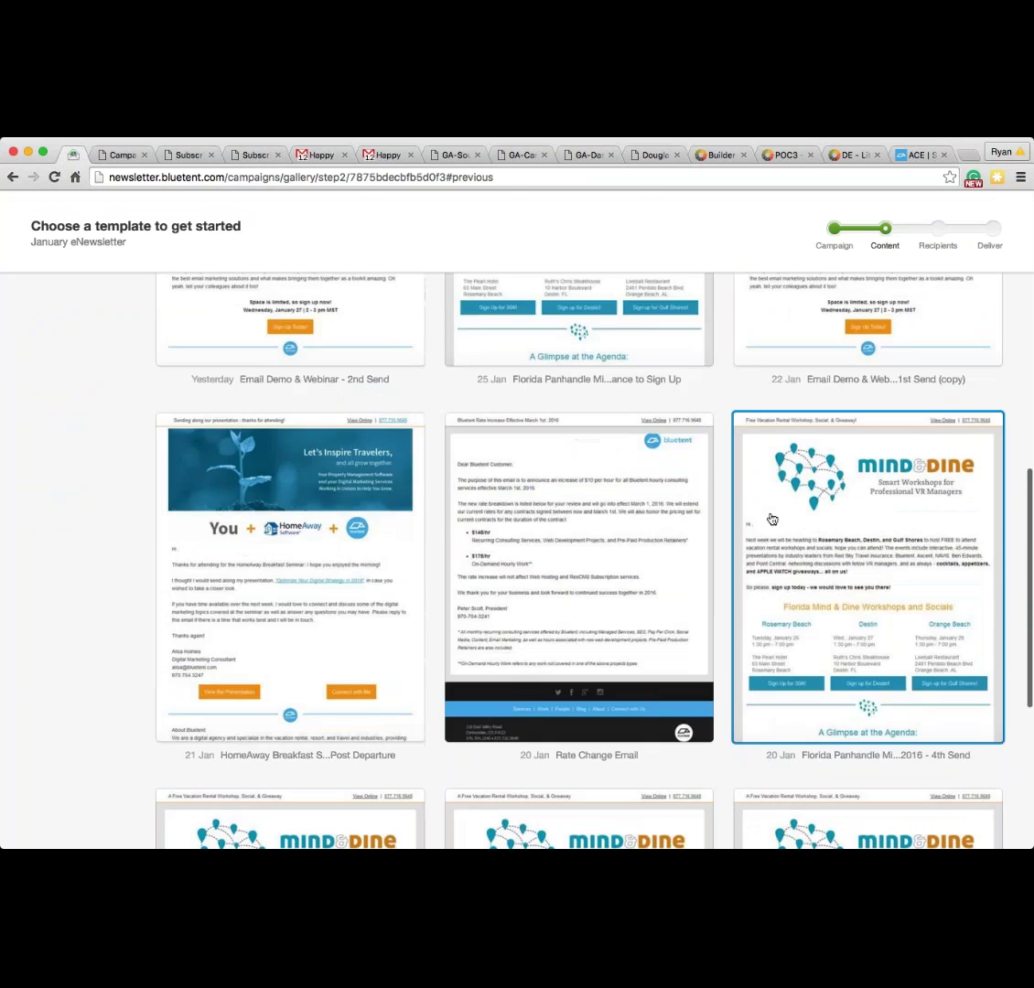
pyautogui.scroll(-9, 771, 519)
pyautogui.scroll(12, 771, 519)
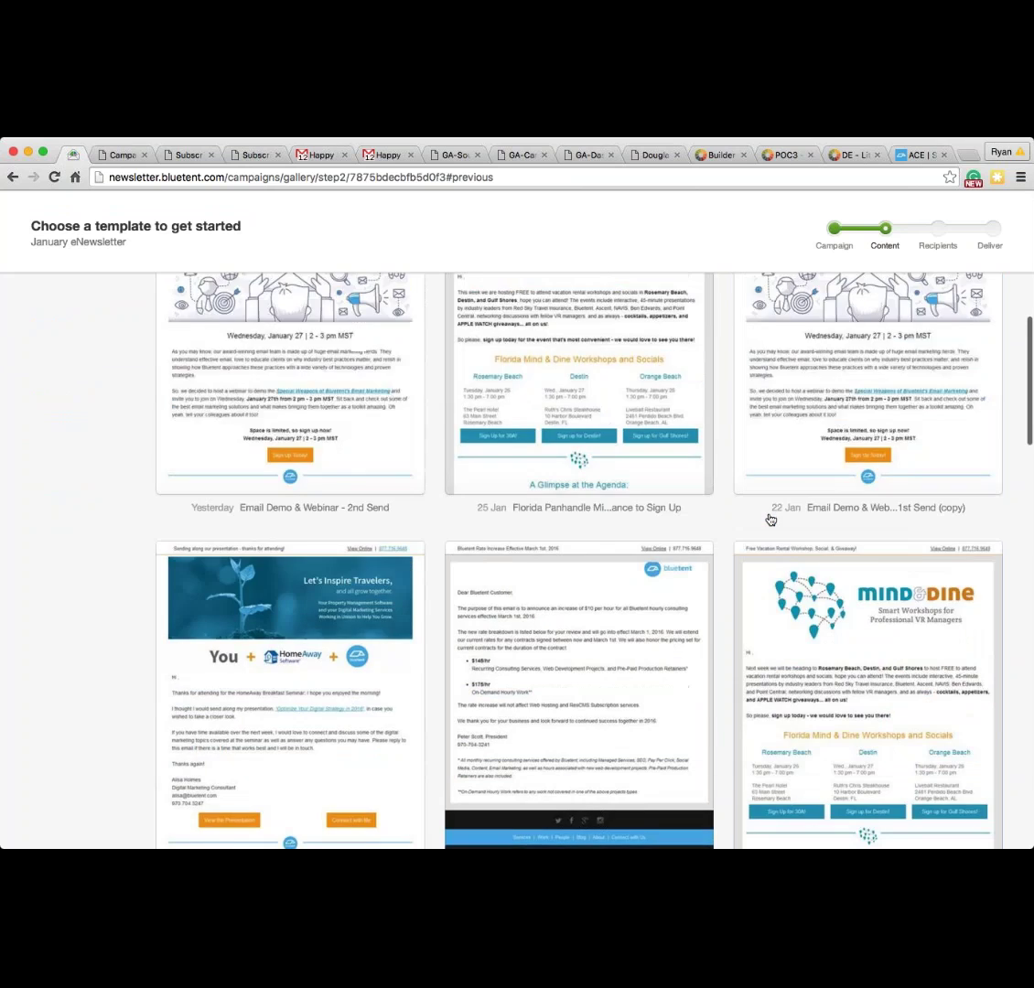
pyautogui.scroll(8, 771, 519)
pyautogui.scroll(8, 771, 519)
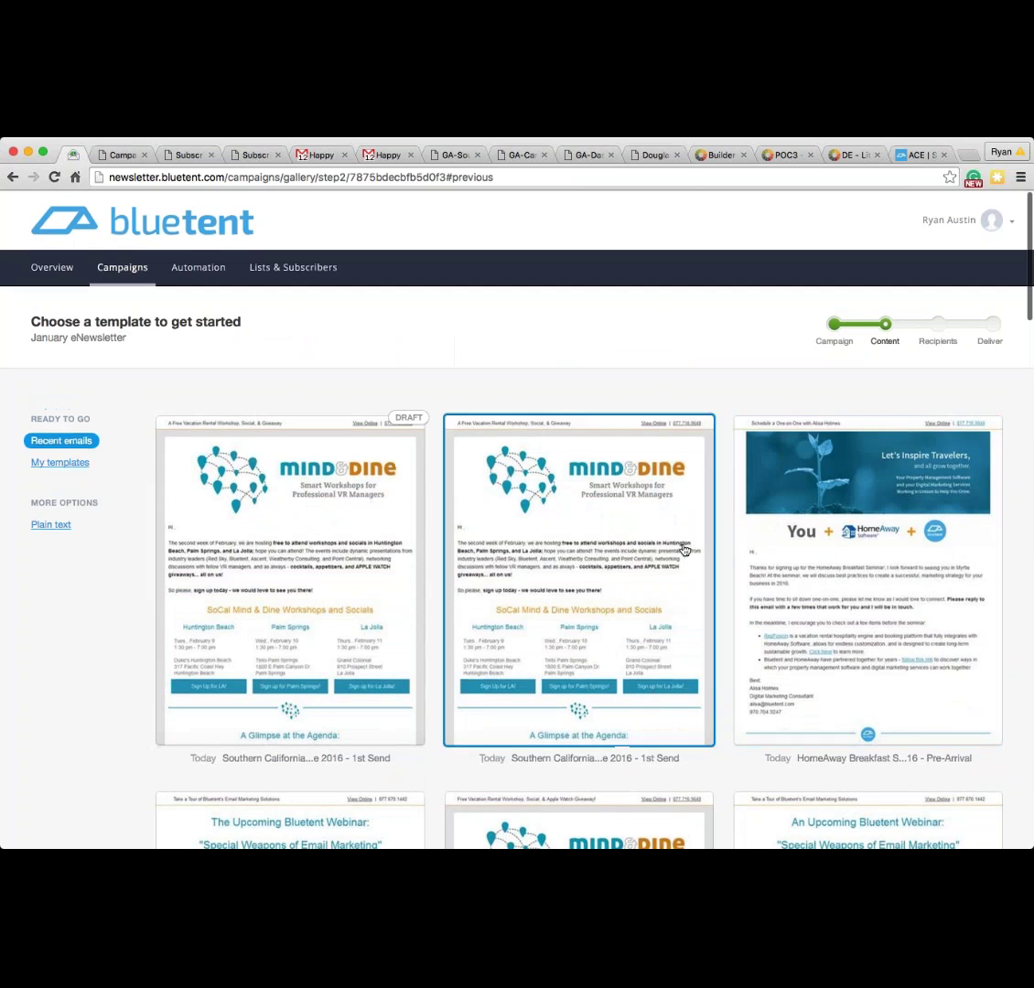
pyautogui.scroll(-5, 804, 551)
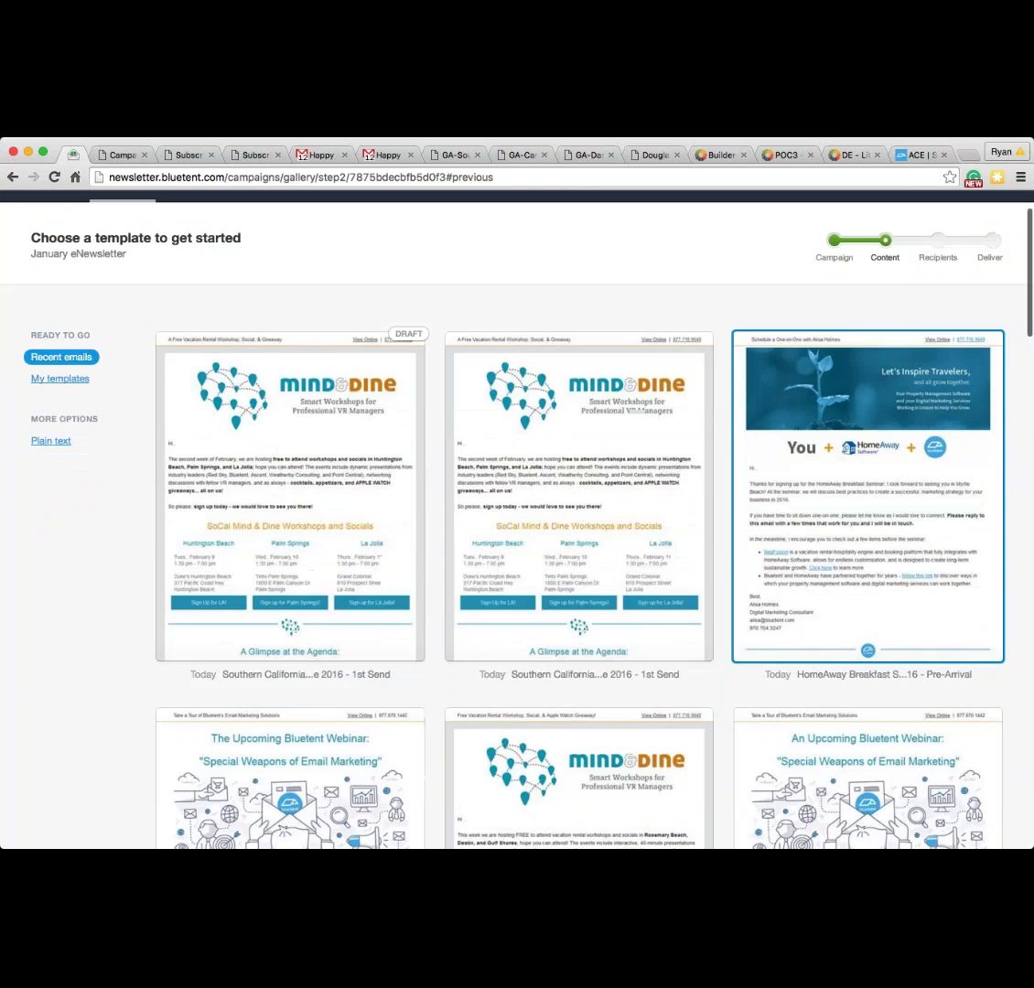
pyautogui.scroll(-20, 804, 552)
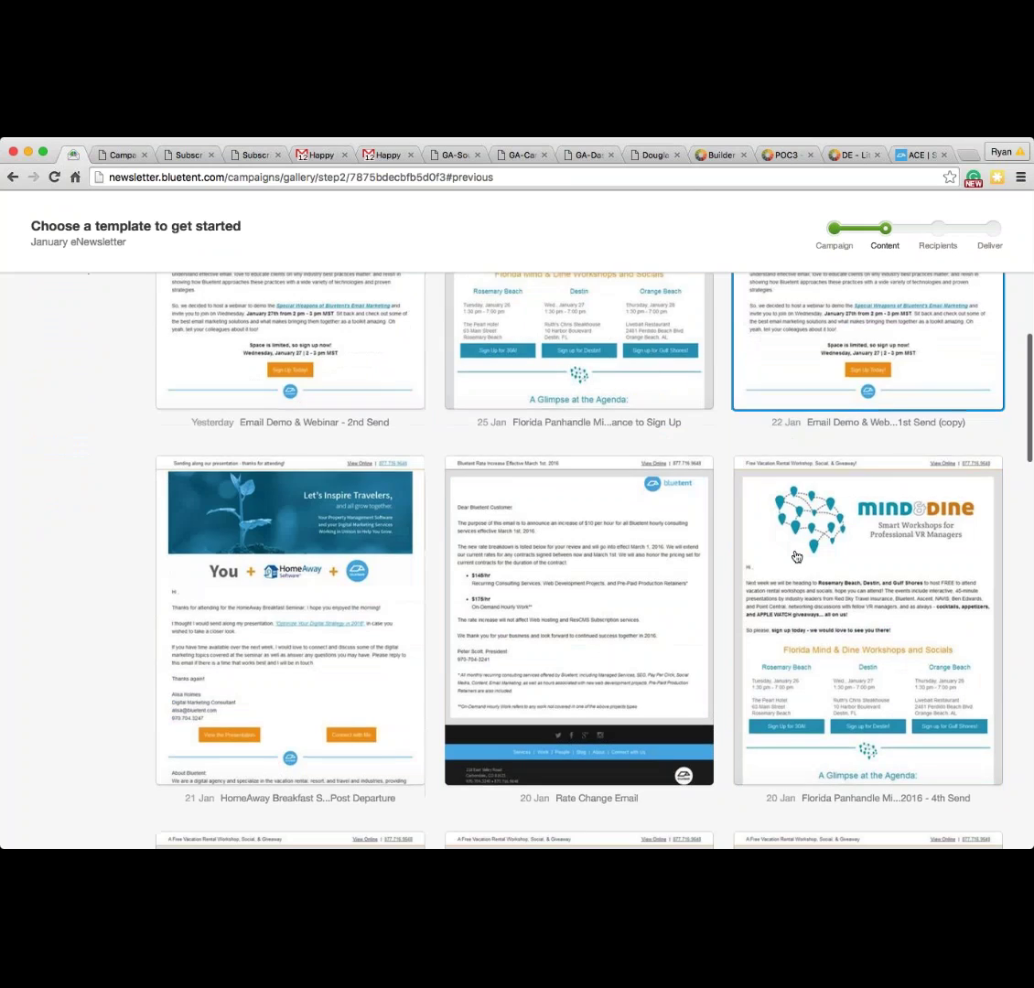
pyautogui.scroll(-20, 576, 594)
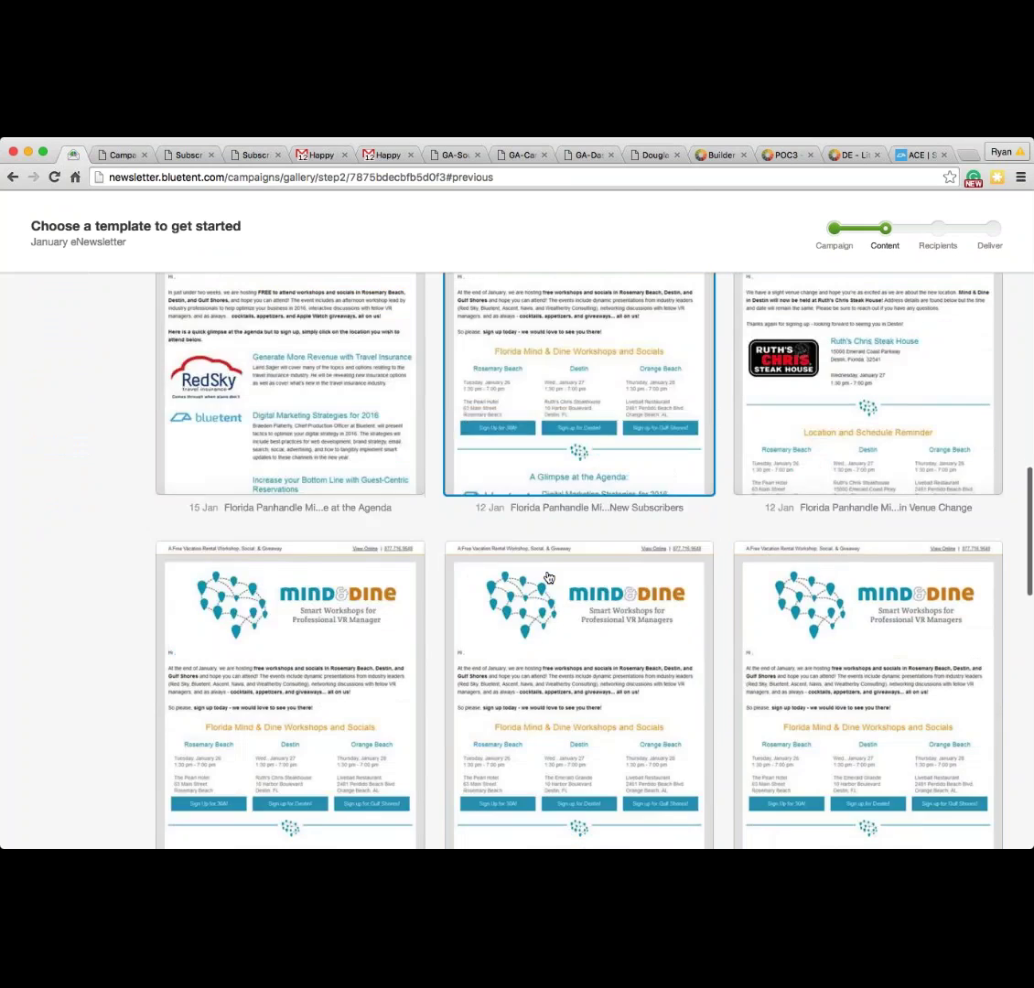
pyautogui.scroll(20, 726, 496)
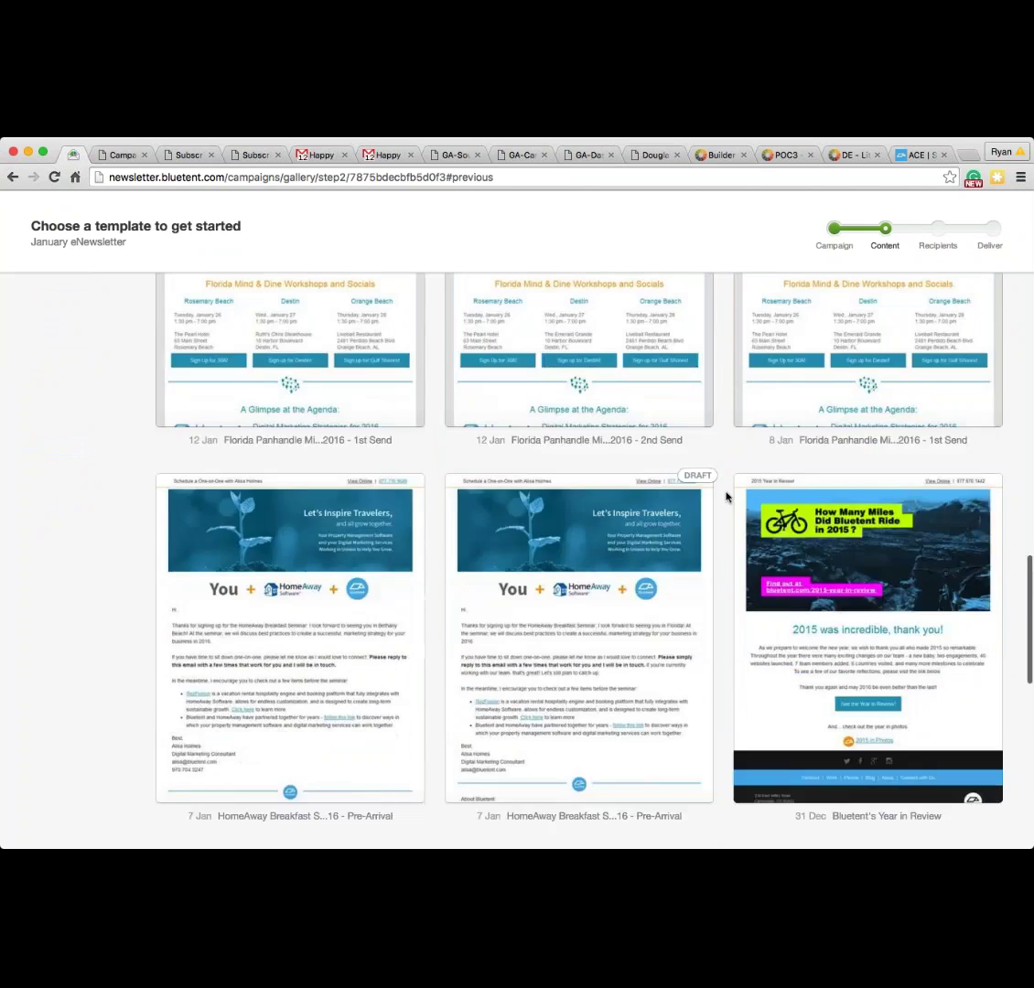
# Step: Browse the saved templates and choose the A-VacationRental template for the campaign
pyautogui.click(64, 486)
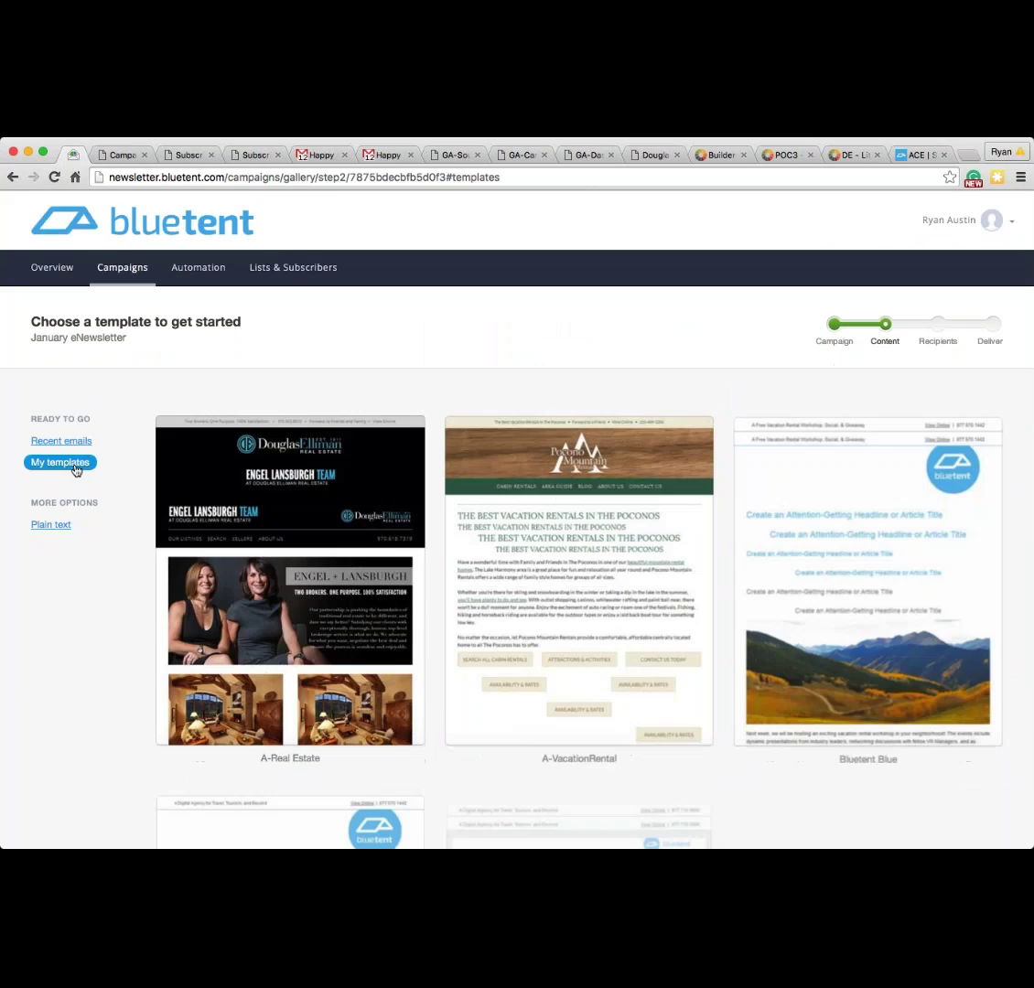
pyautogui.scroll(-4, 340, 488)
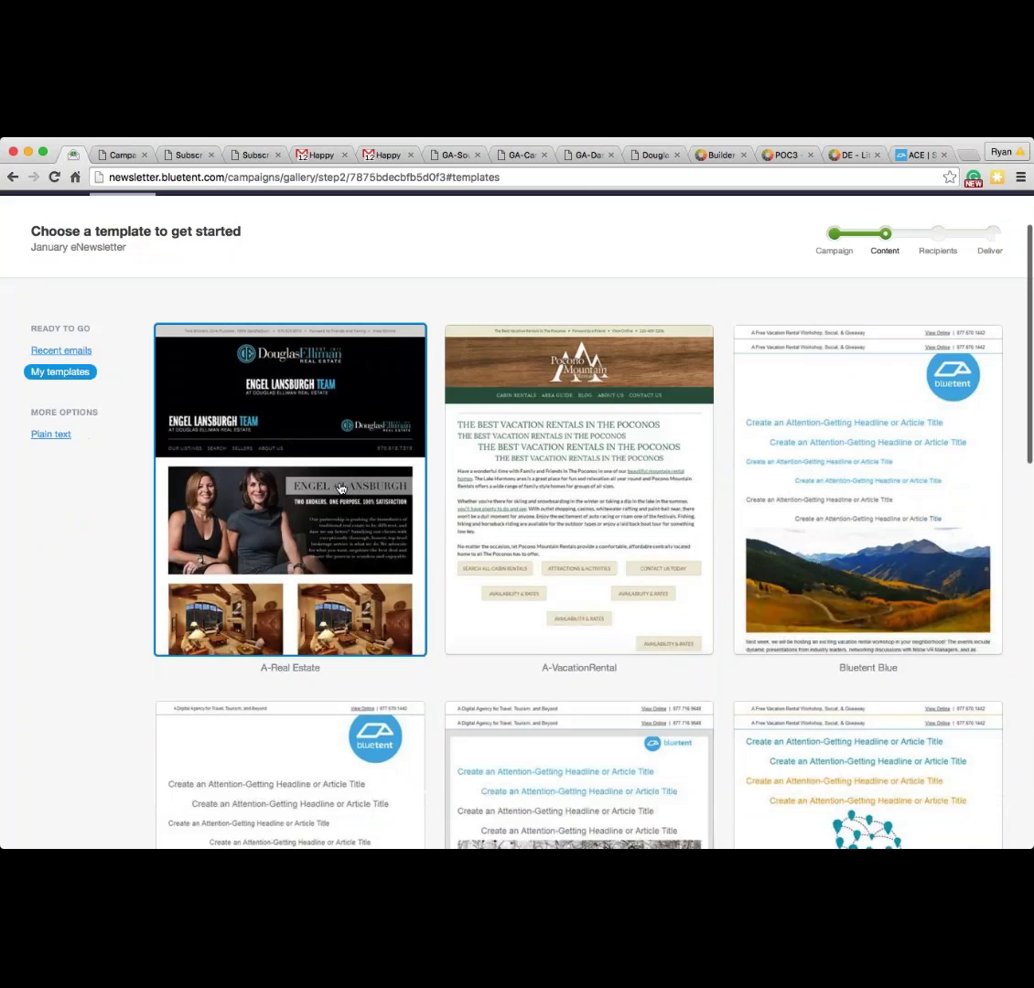
pyautogui.scroll(-2, 340, 487)
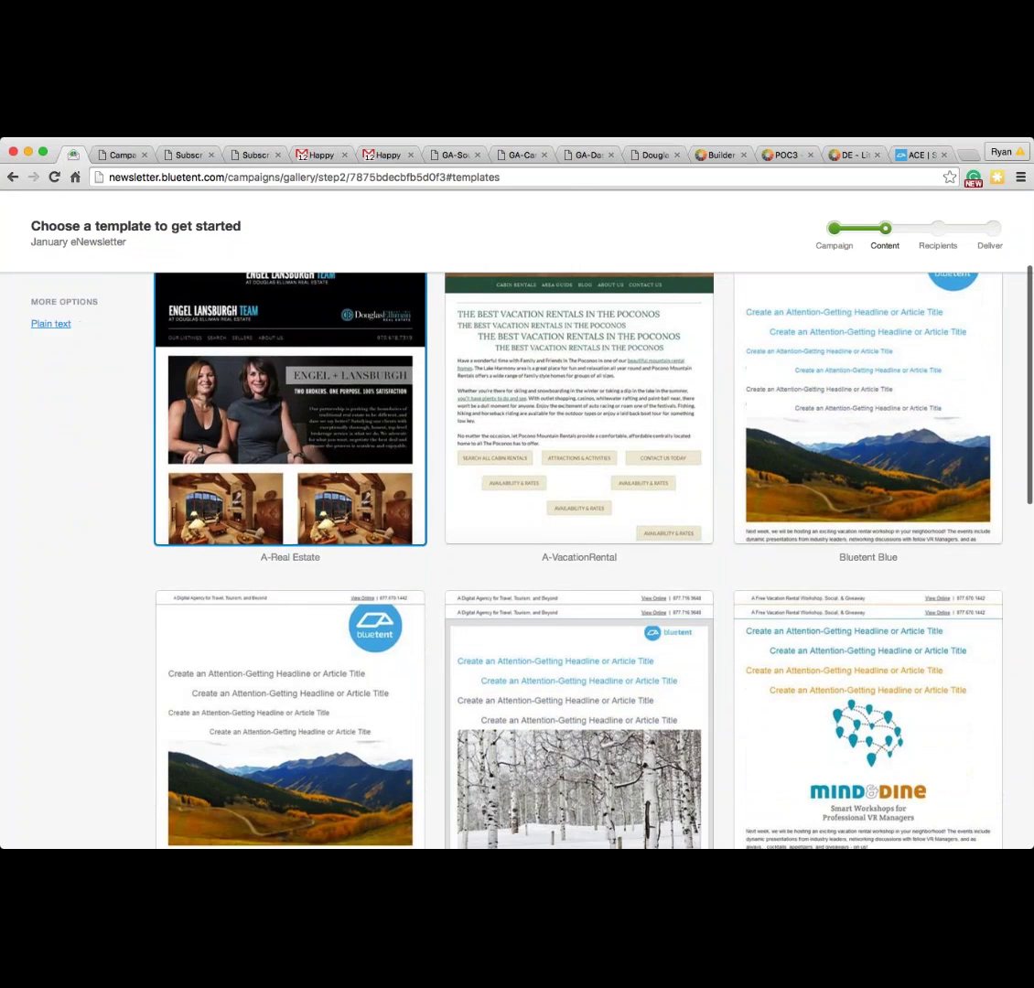
pyautogui.scroll(2, 433, 490)
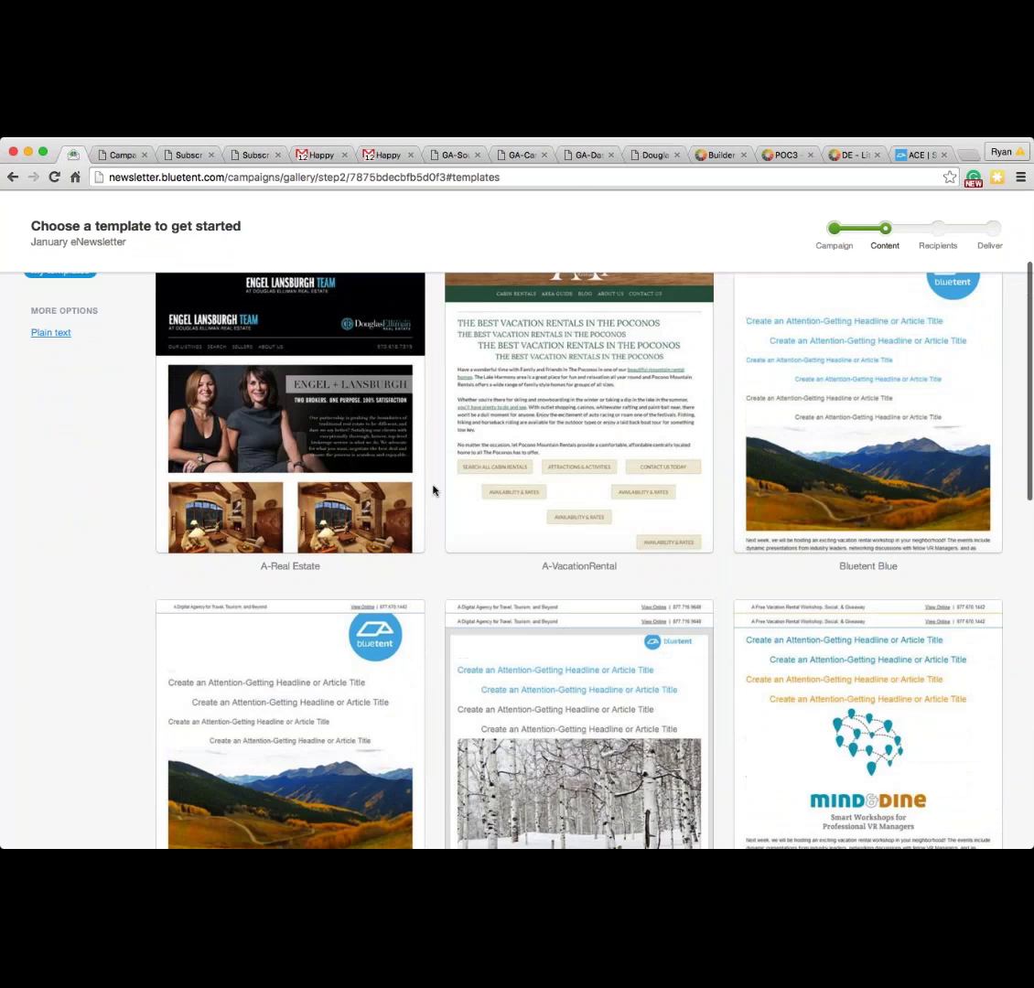
pyautogui.scroll(3, 433, 491)
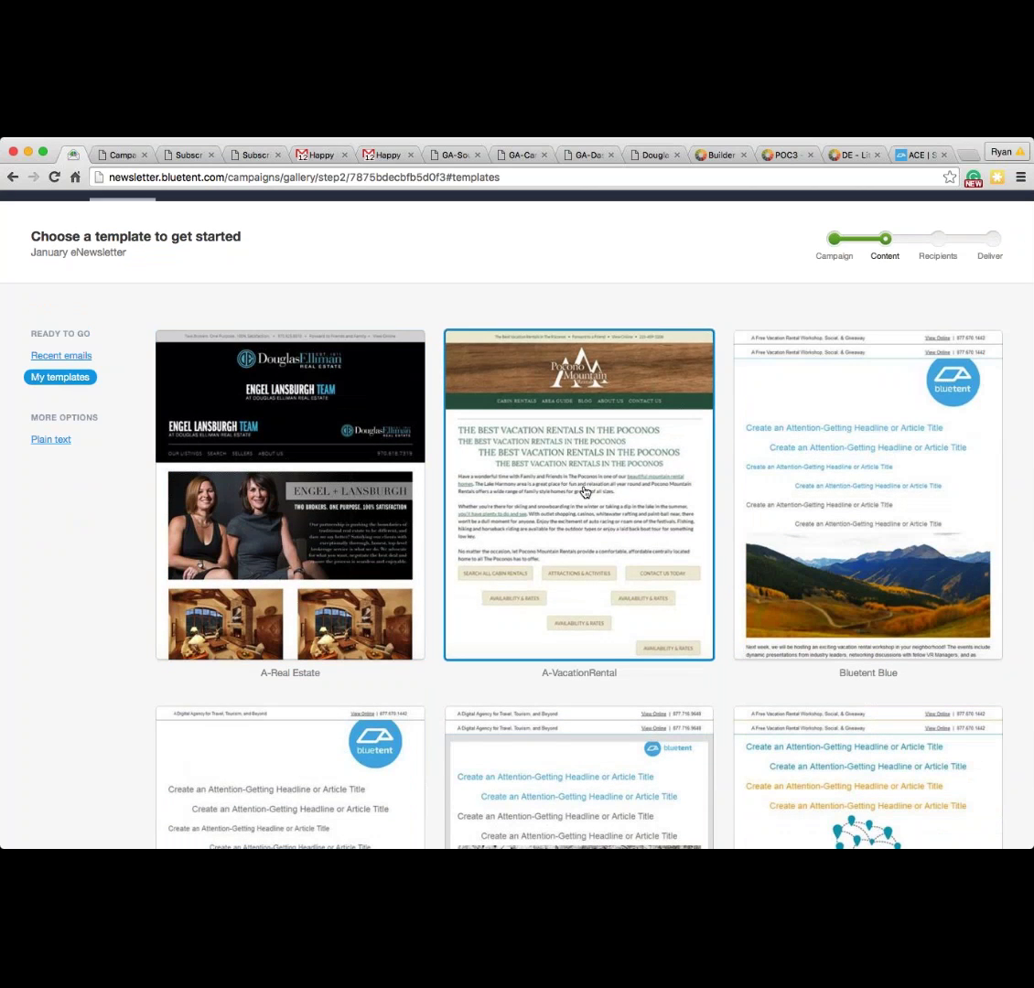
pyautogui.click(583, 492)
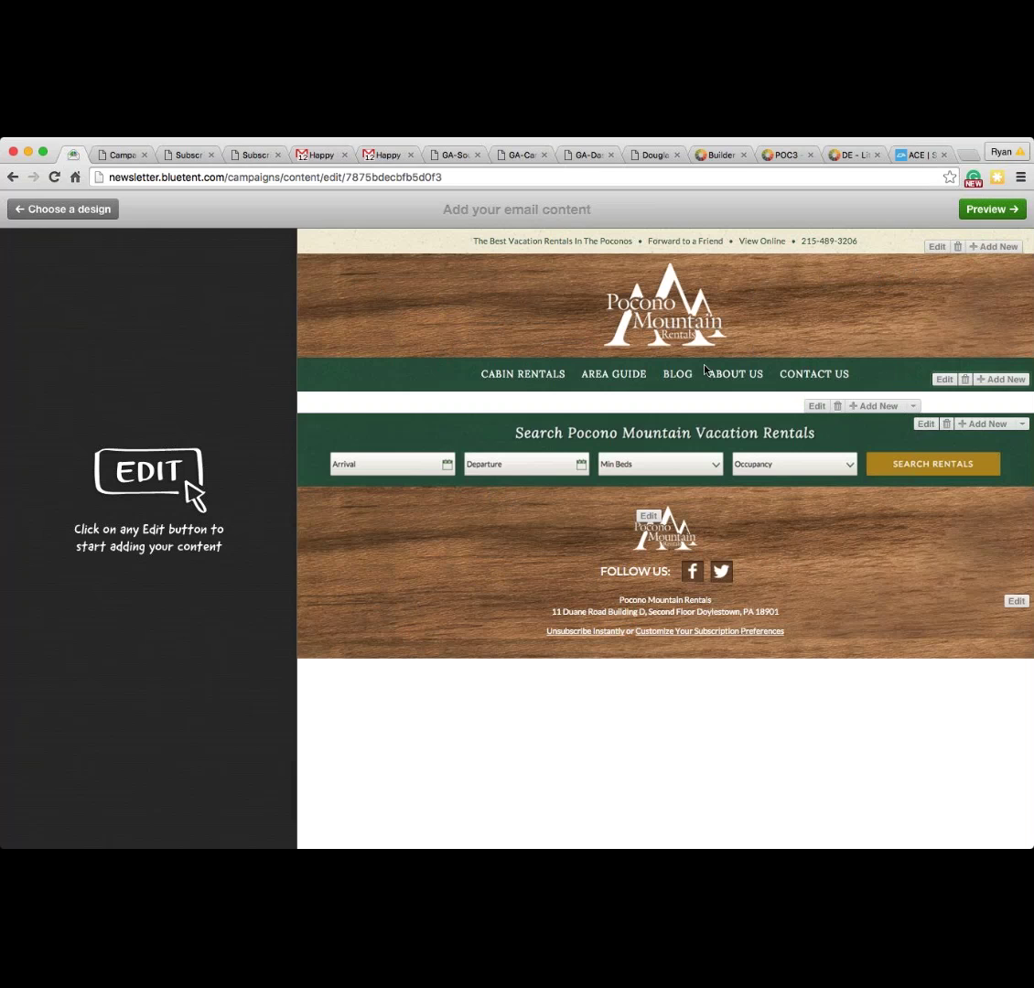
# Step: Add a 1 Image Full Width block under the navigation bar and a Full Width Text block beneath it
pyautogui.click(876, 406)
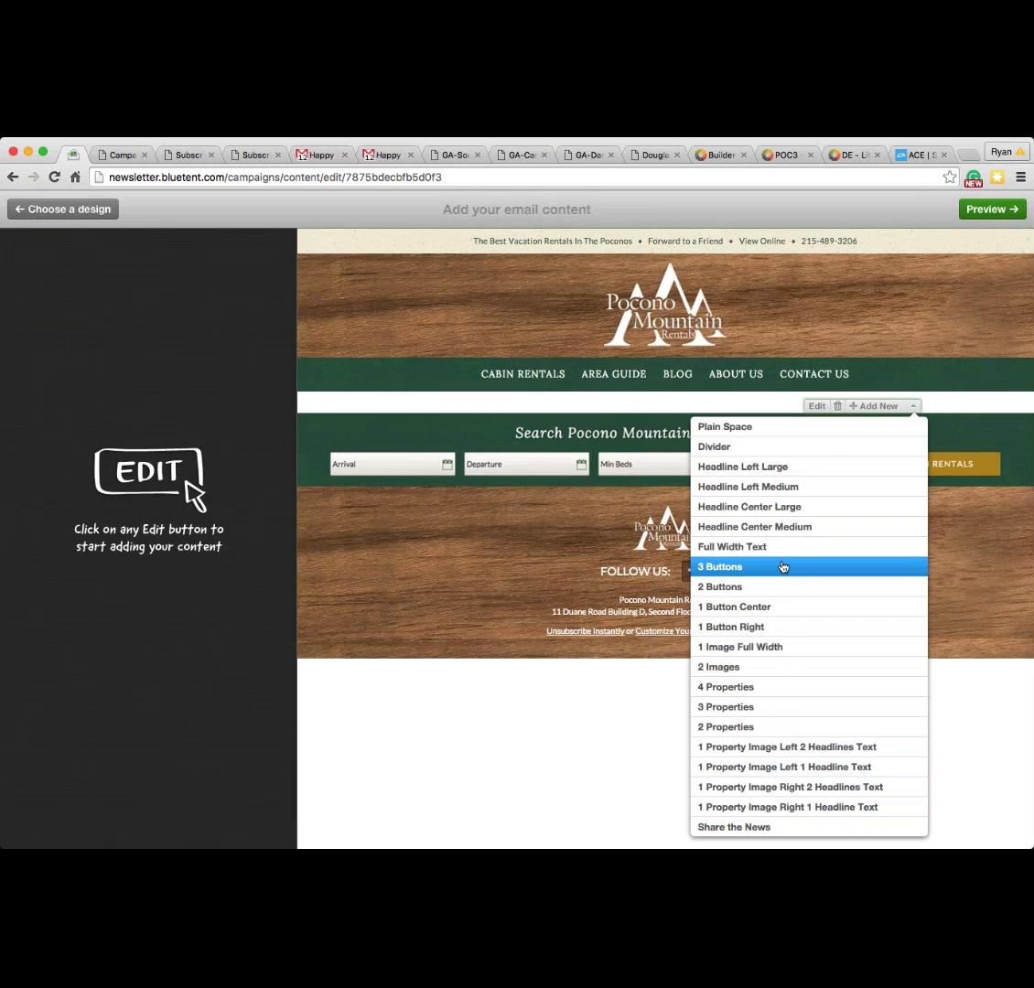
pyautogui.click(784, 648)
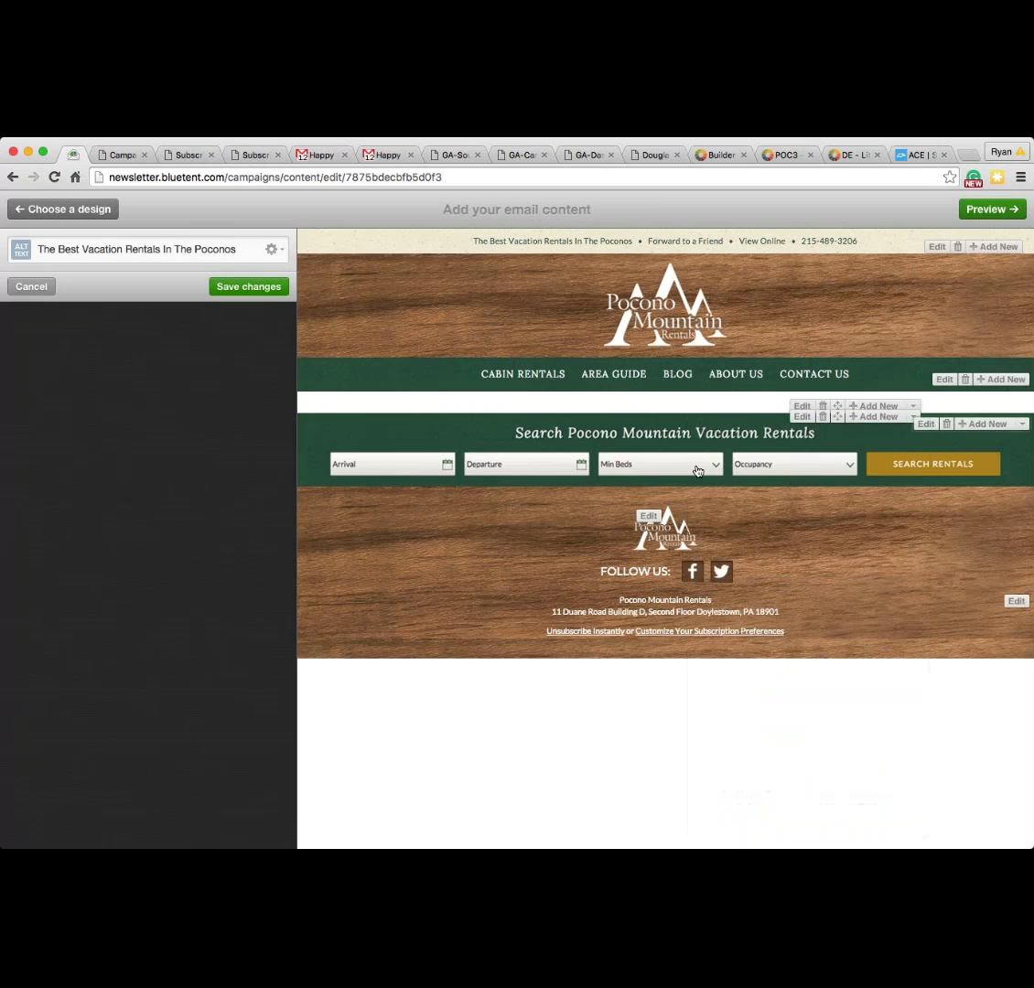
pyautogui.click(881, 420)
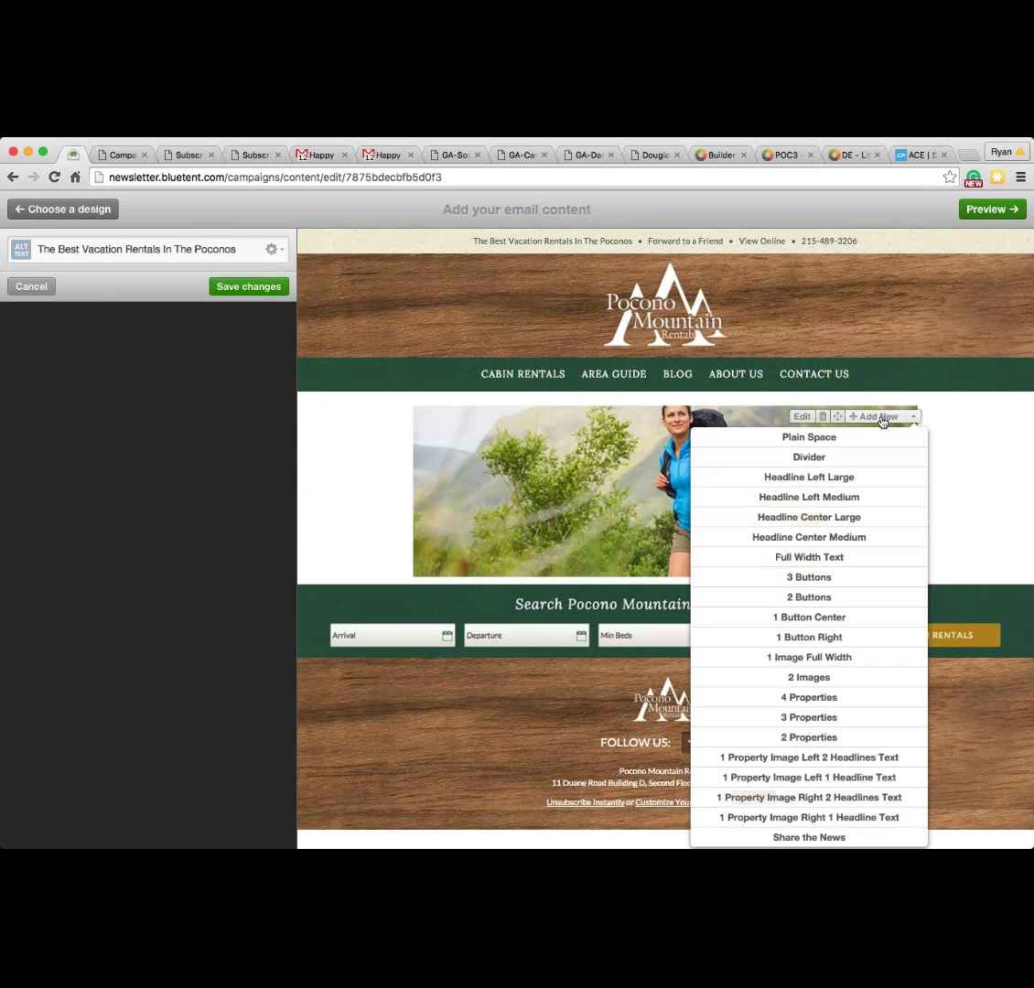
pyautogui.click(873, 559)
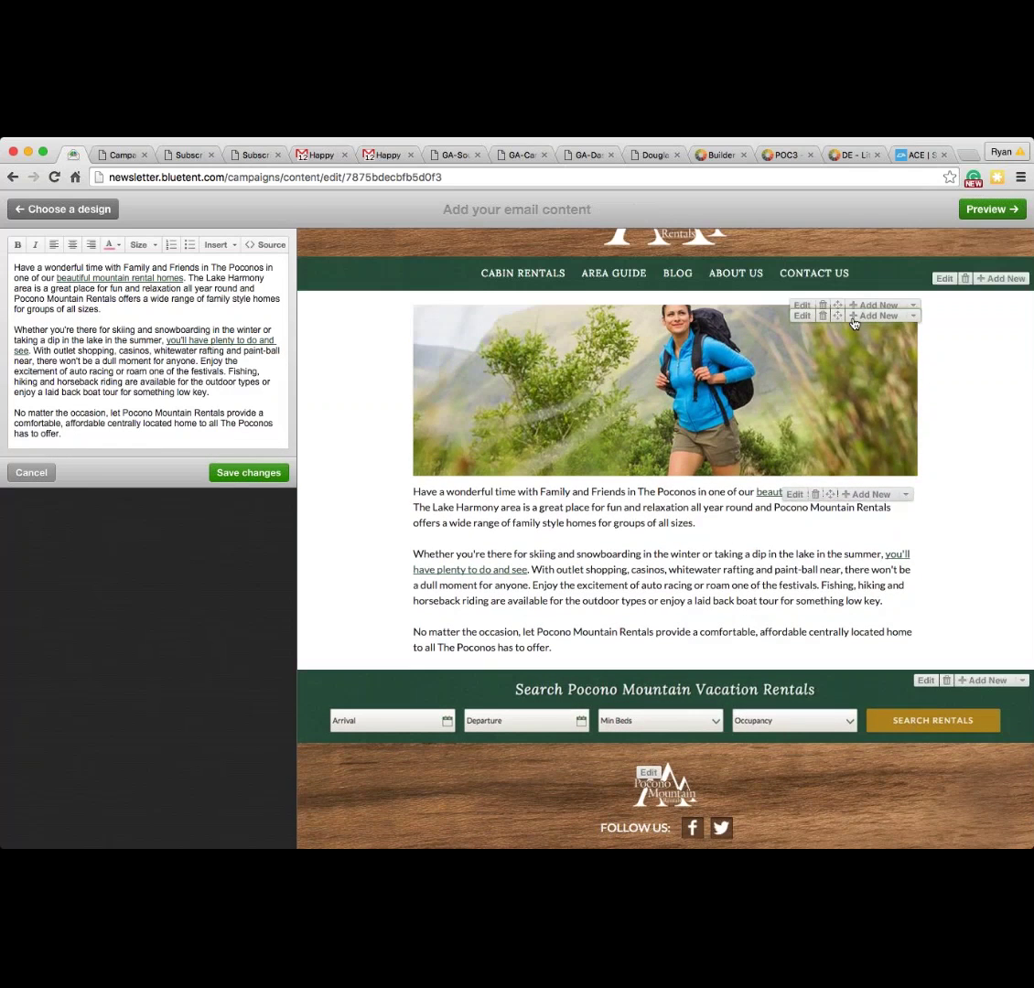
# Step: Add a Headline Center Large block above the hiker image and a 3 Buttons block below the body text
pyautogui.click(874, 311)
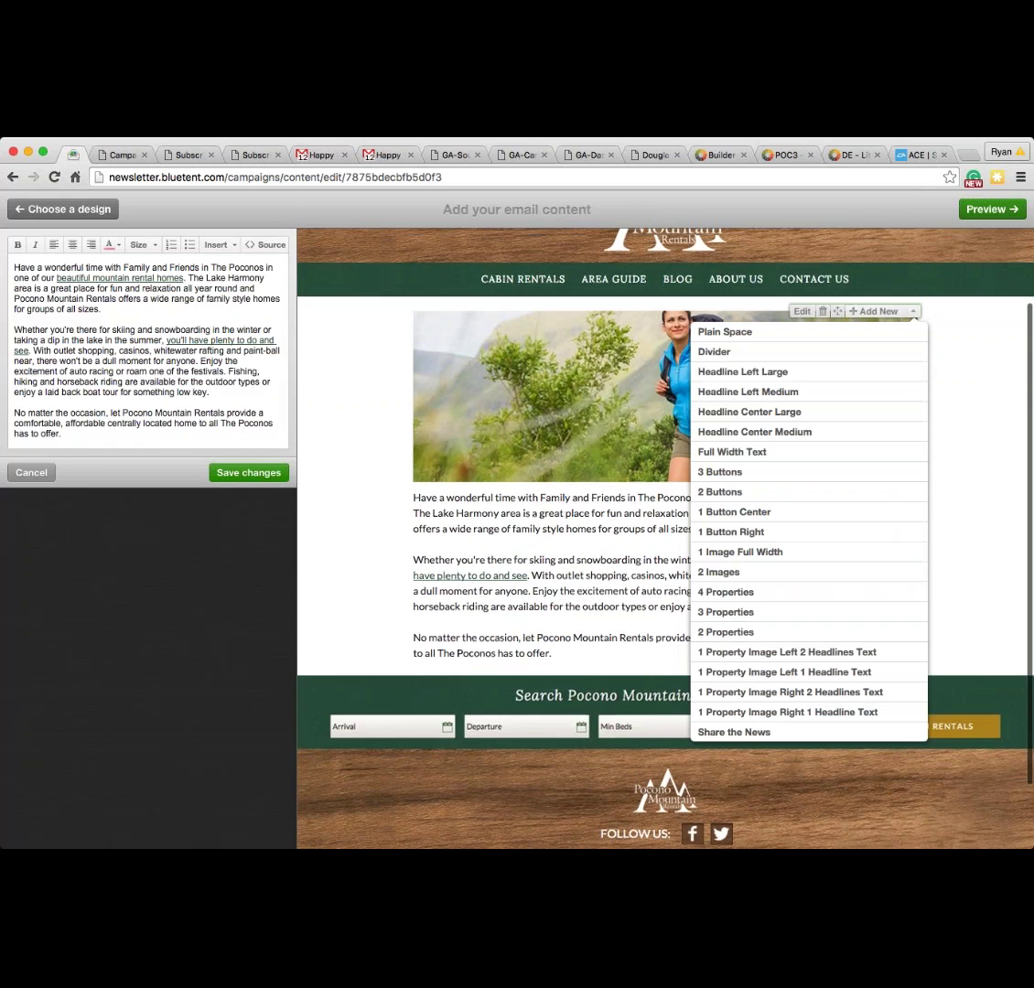
pyautogui.click(850, 410)
pyautogui.click(869, 494)
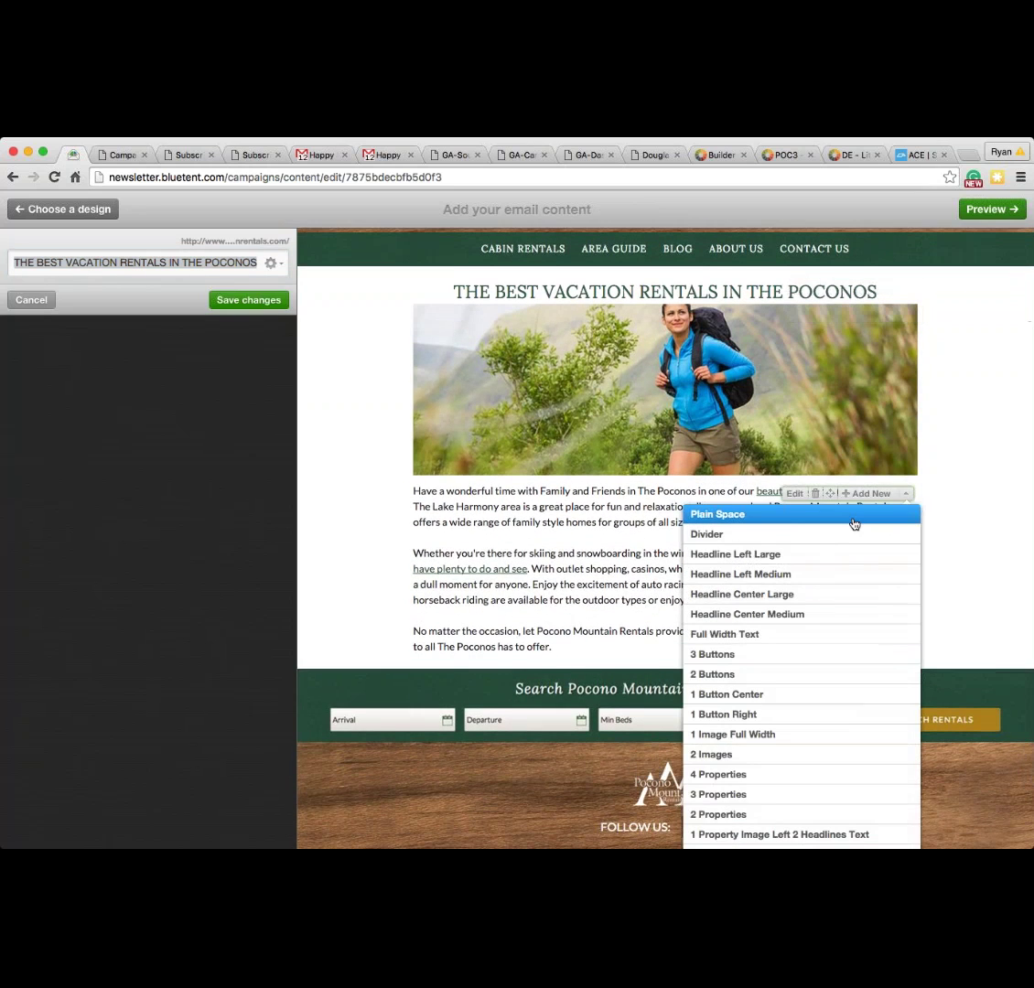
pyautogui.scroll(-2, 854, 524)
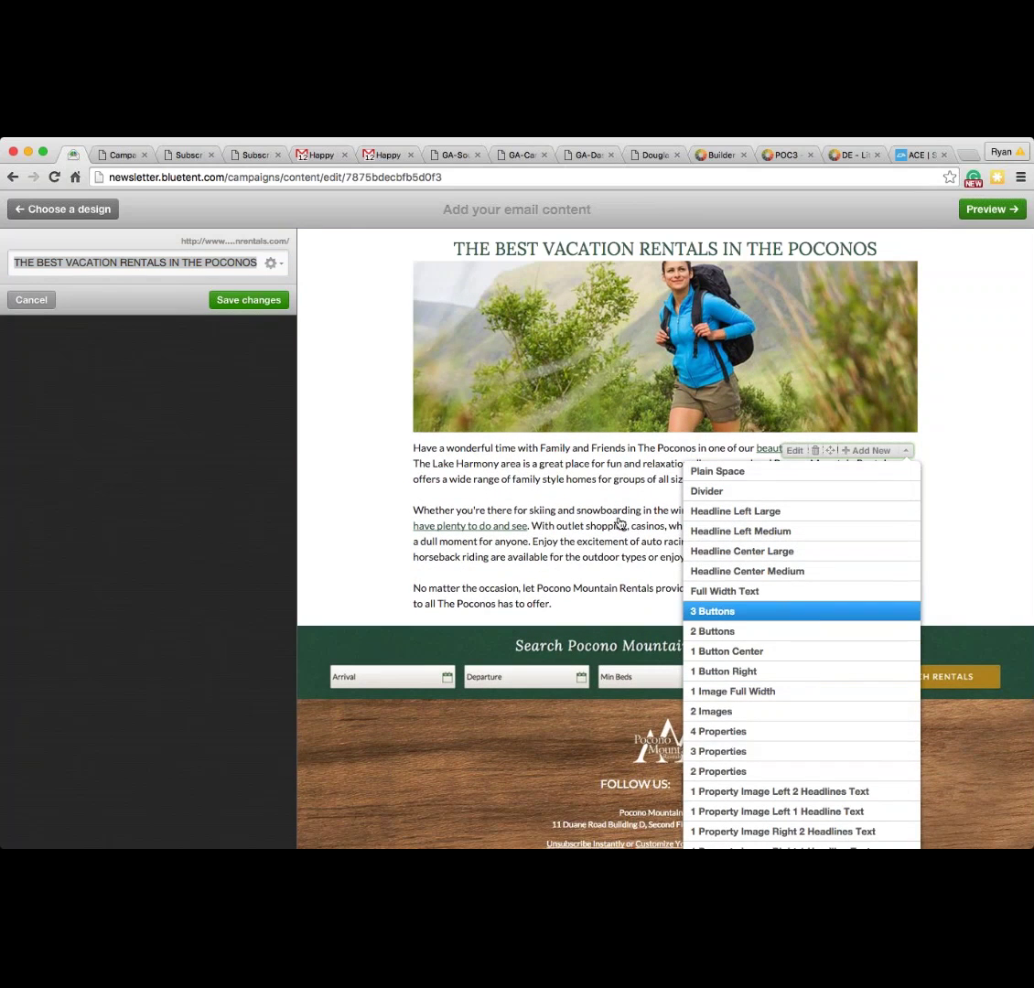
pyautogui.click(712, 611)
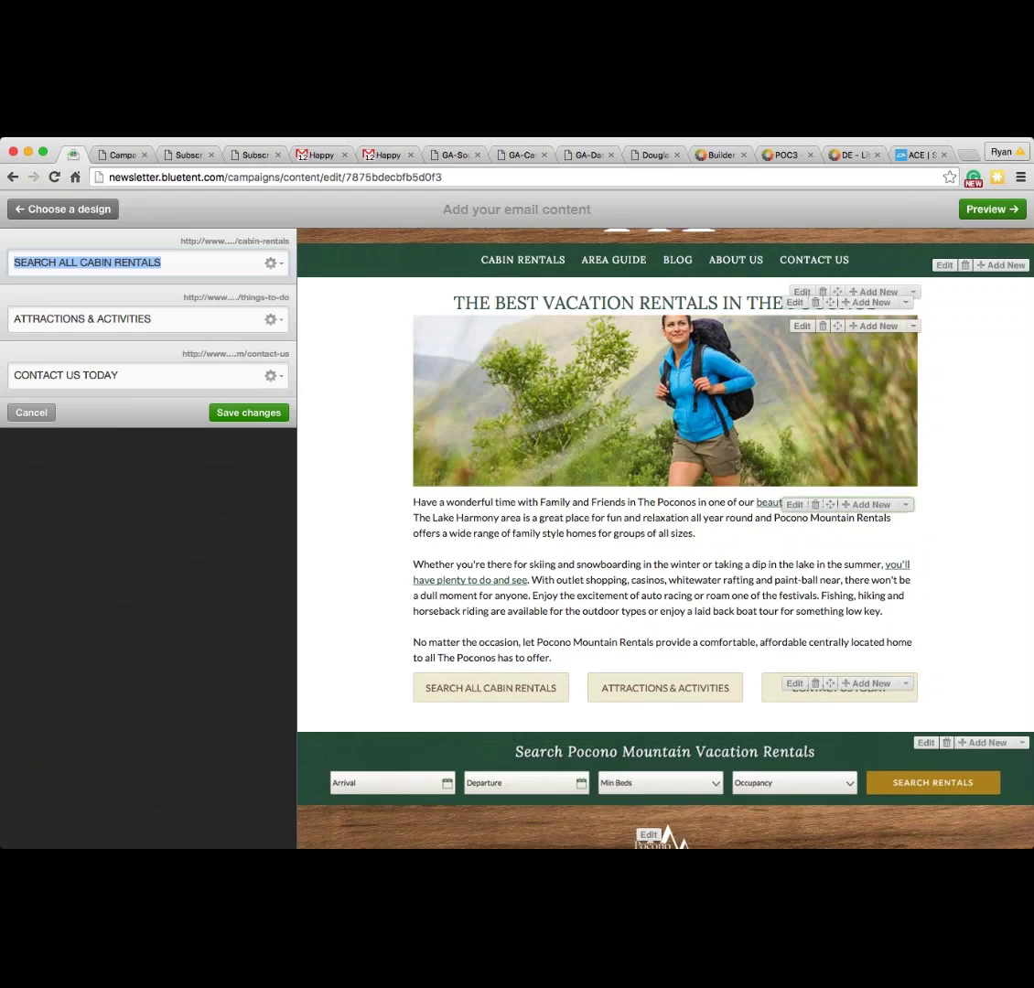
# Step: Add a Divider block directly below the row of three buttons
pyautogui.scroll(-2, 869, 595)
pyautogui.click(881, 634)
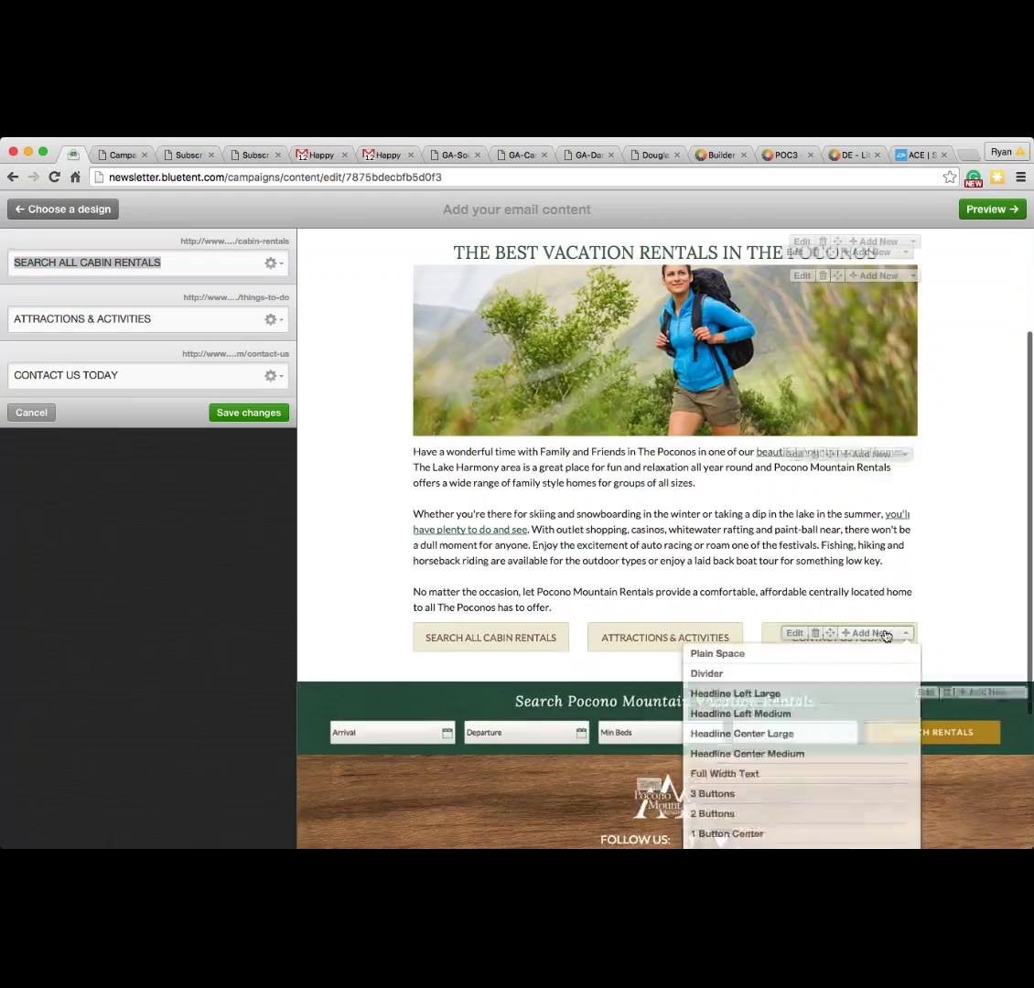
pyautogui.scroll(-4, 880, 633)
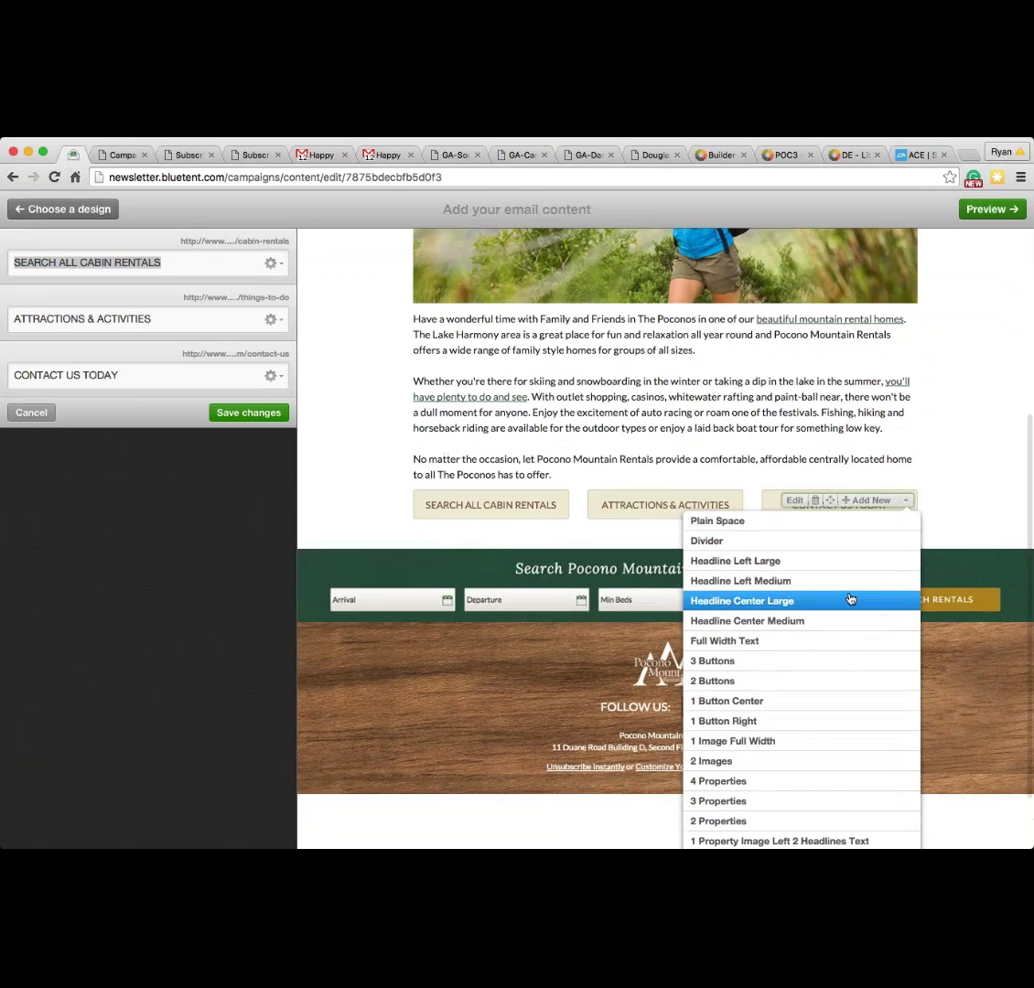
pyautogui.scroll(-2, 850, 603)
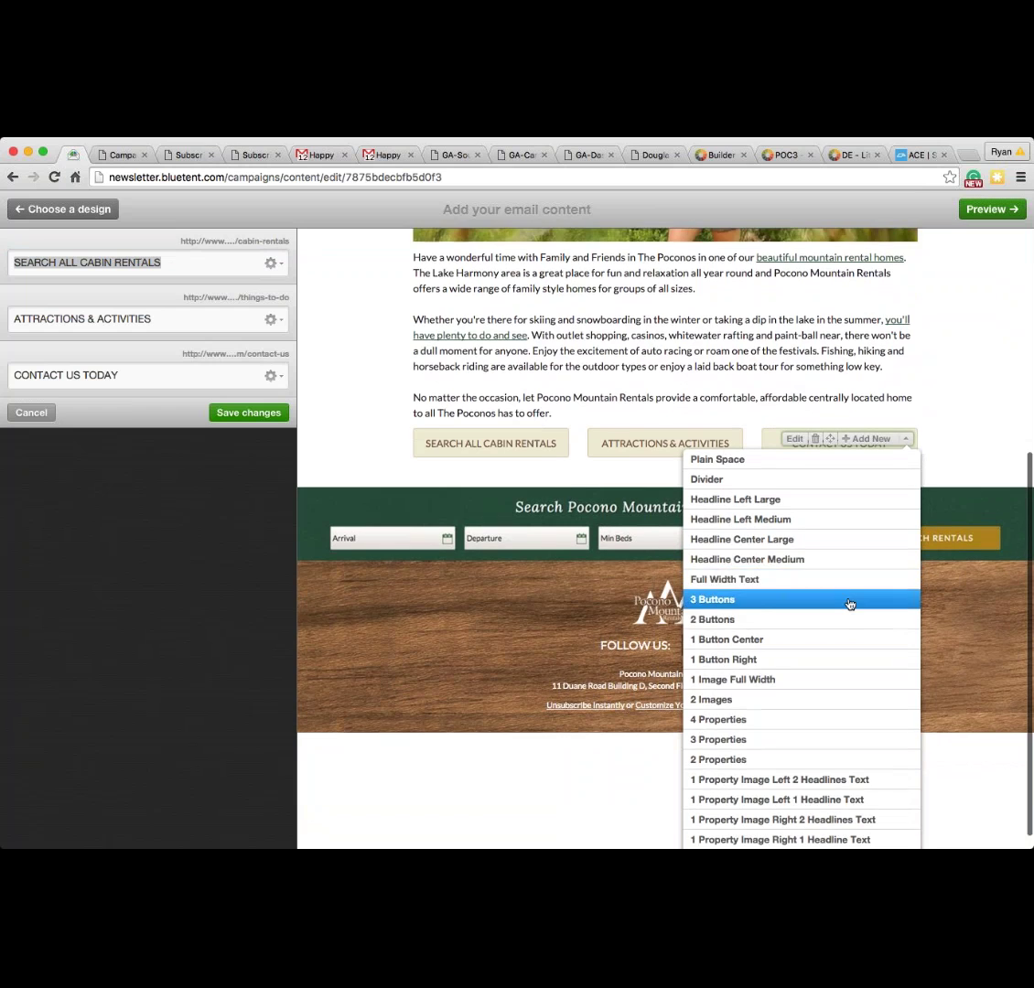
pyautogui.scroll(1, 849, 604)
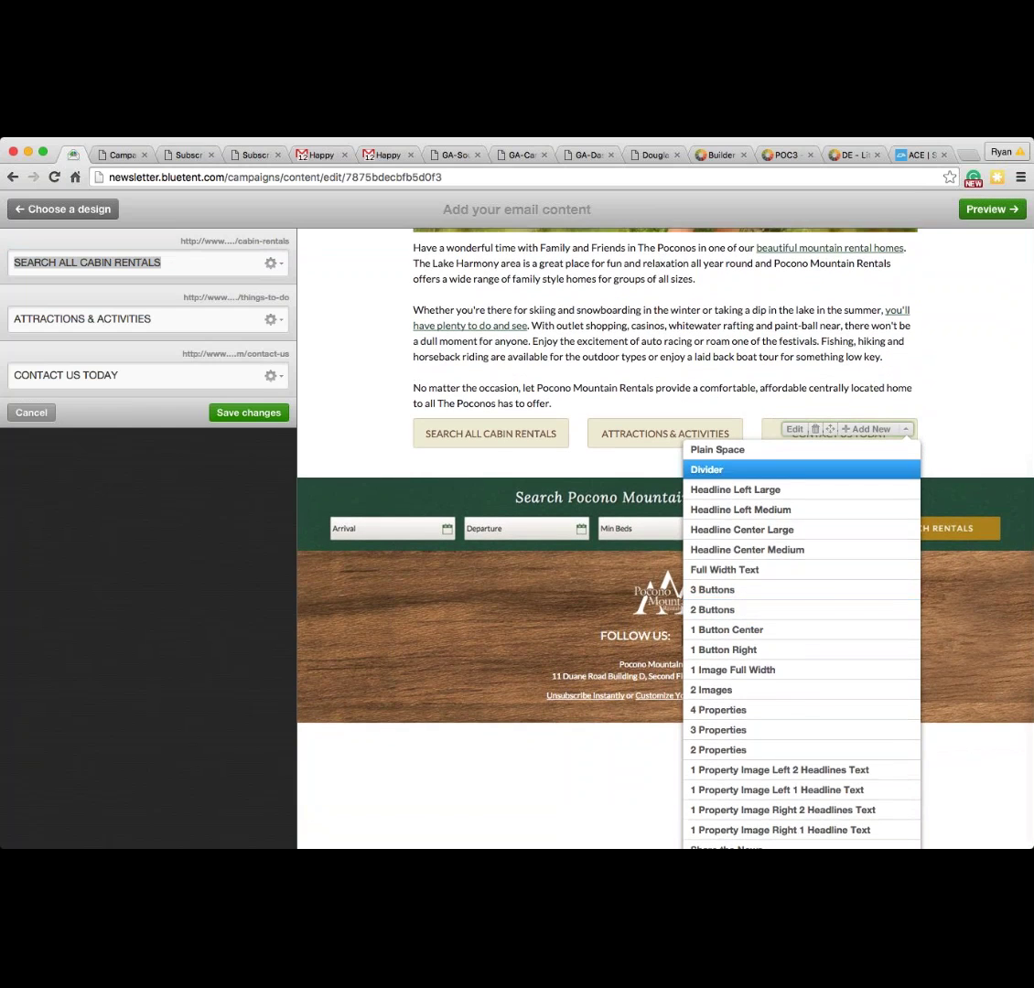
pyautogui.click(722, 470)
# Step: Add a Headline Center Large block beneath the divider
pyautogui.click(871, 576)
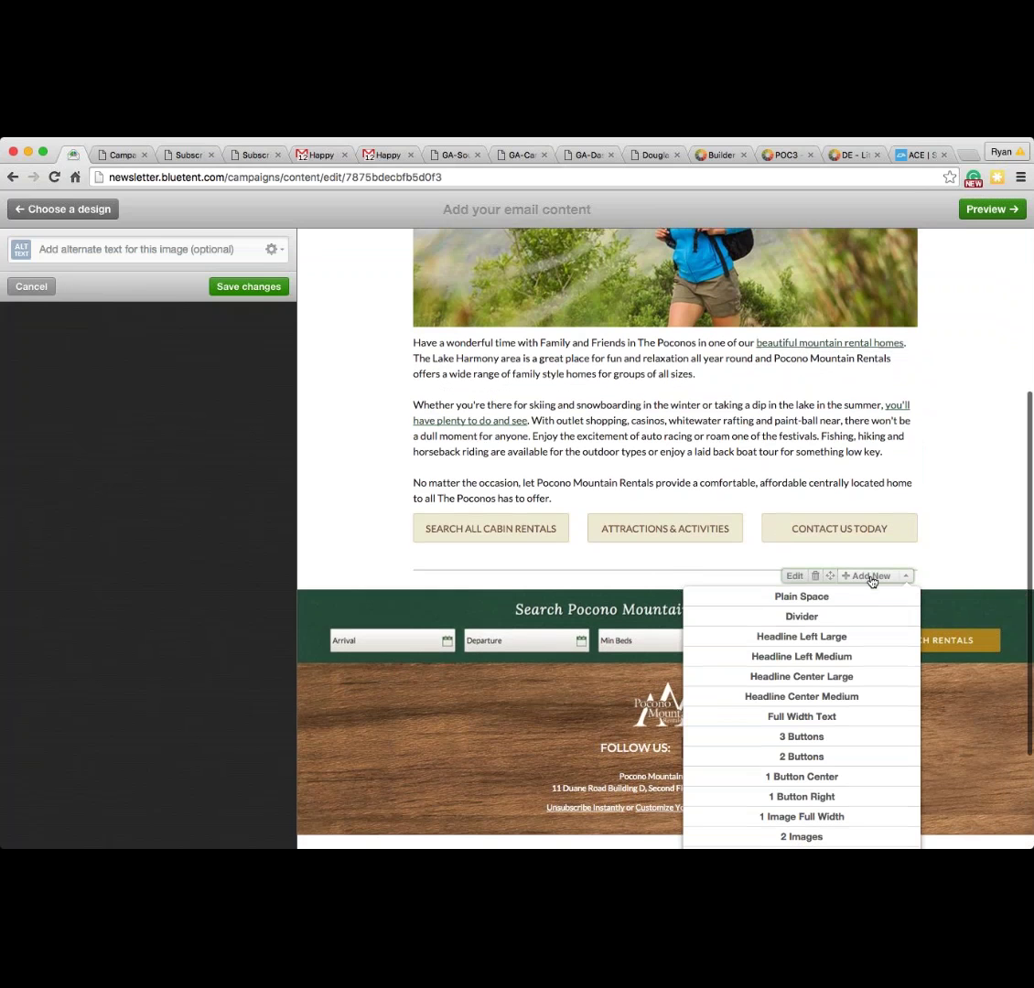
pyautogui.scroll(-4, 871, 581)
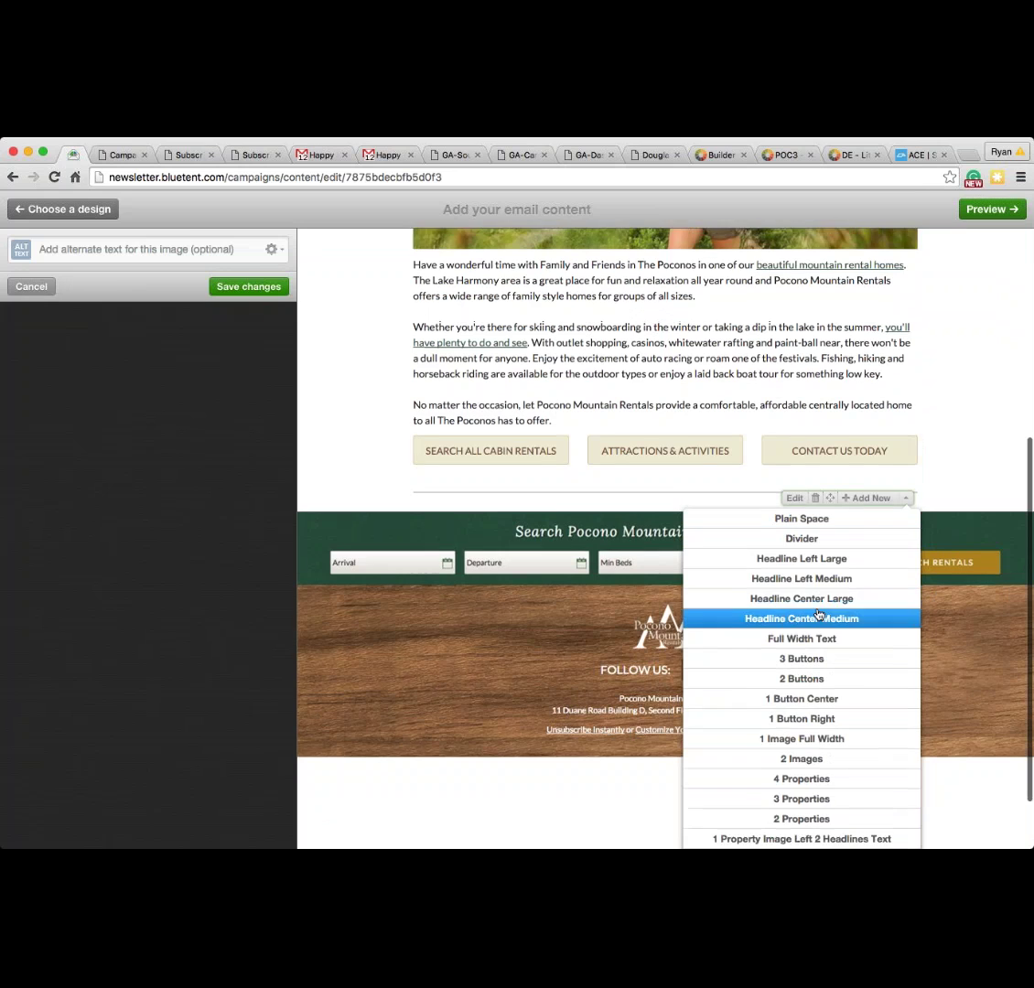
pyautogui.scroll(-4, 818, 615)
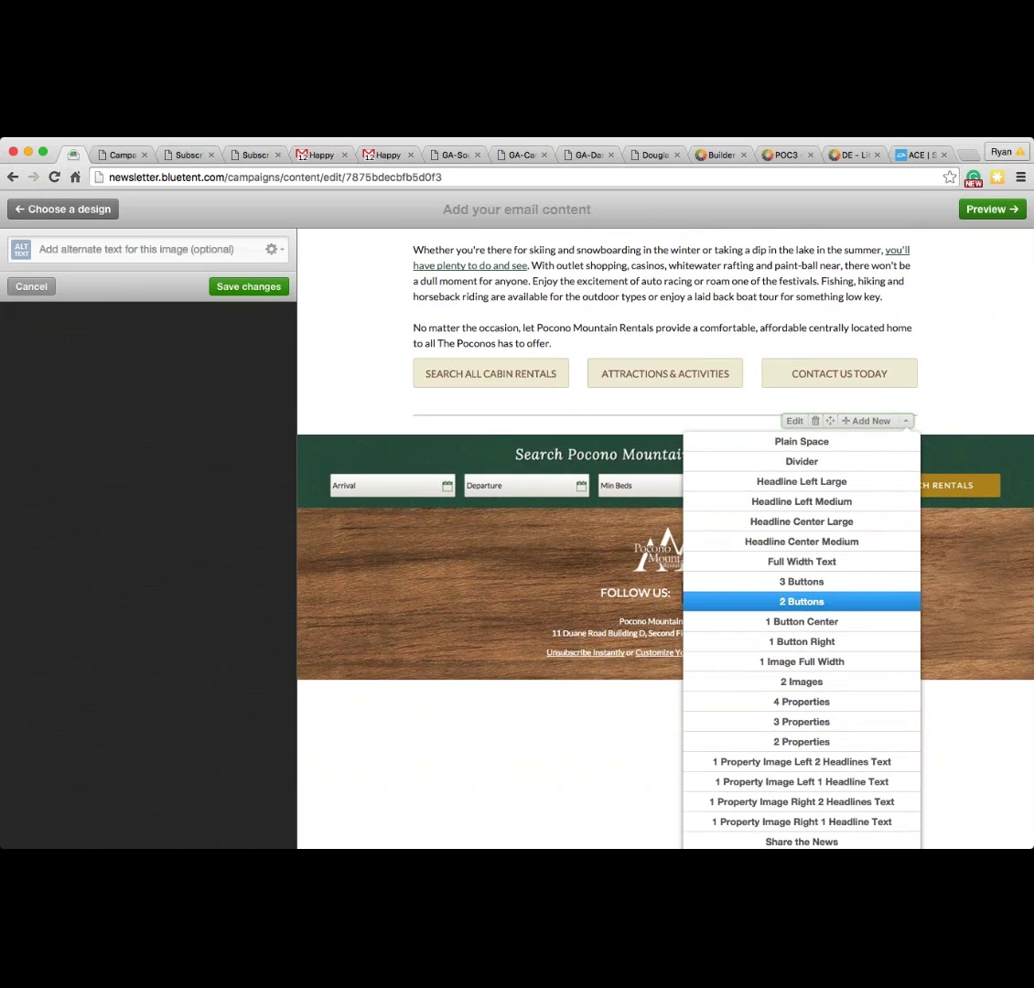
pyautogui.click(819, 519)
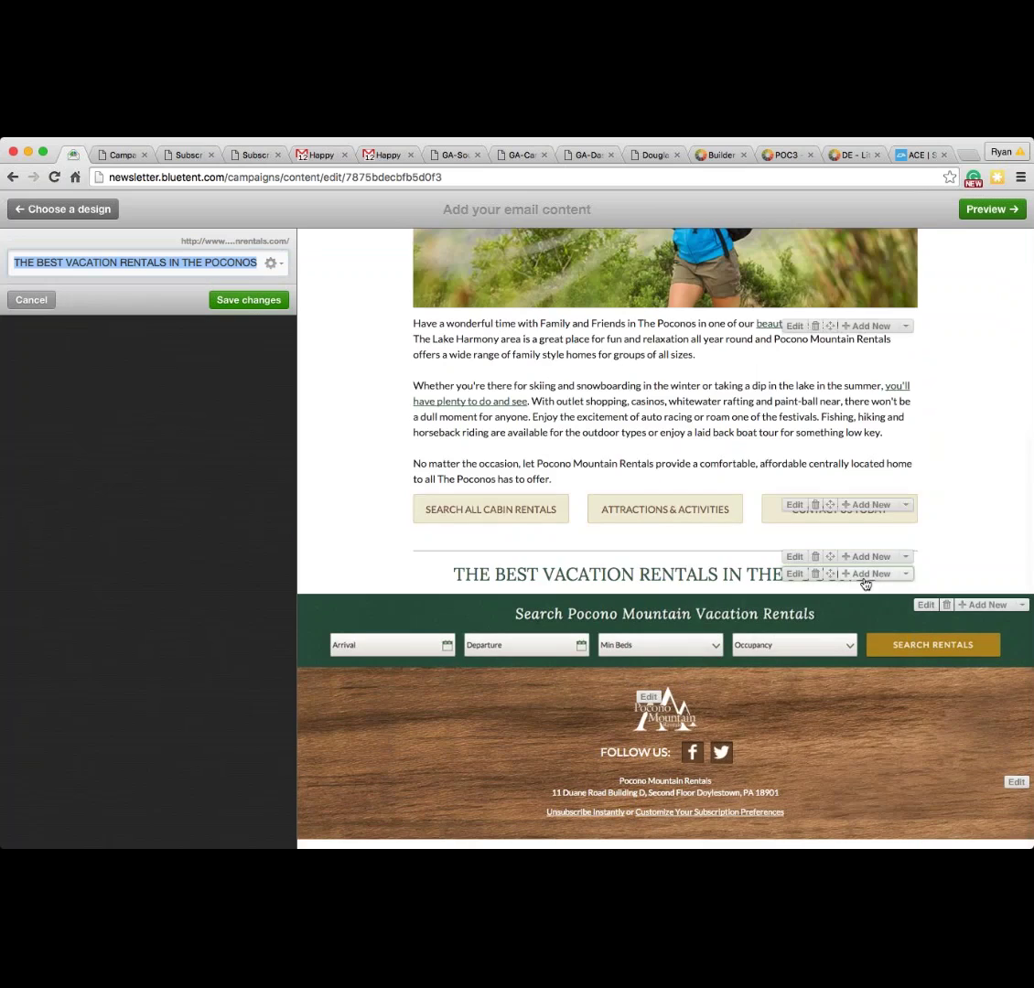
# Step: Add a 3 Properties block under the lower headline and check the layout above it
pyautogui.click(873, 577)
pyautogui.scroll(-6, 861, 595)
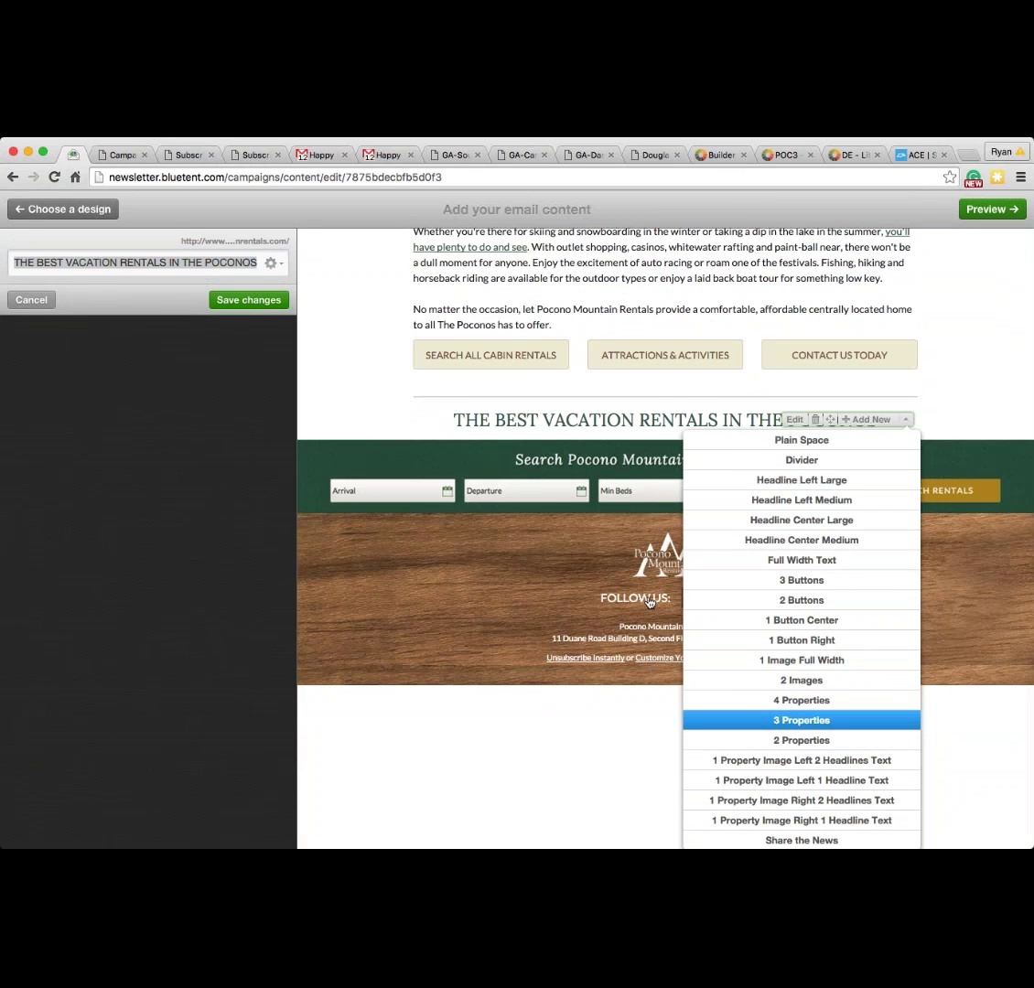
pyautogui.press('Return')
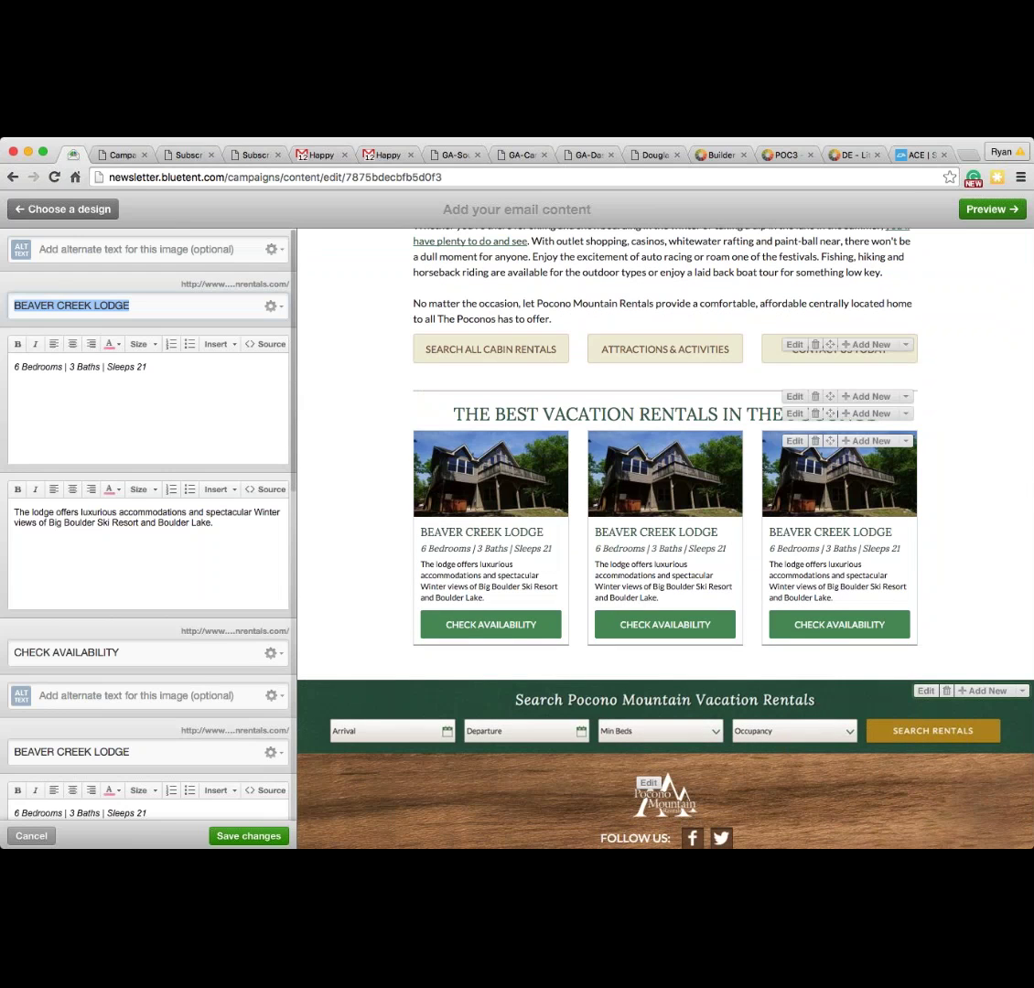
pyautogui.scroll(5, 664, 540)
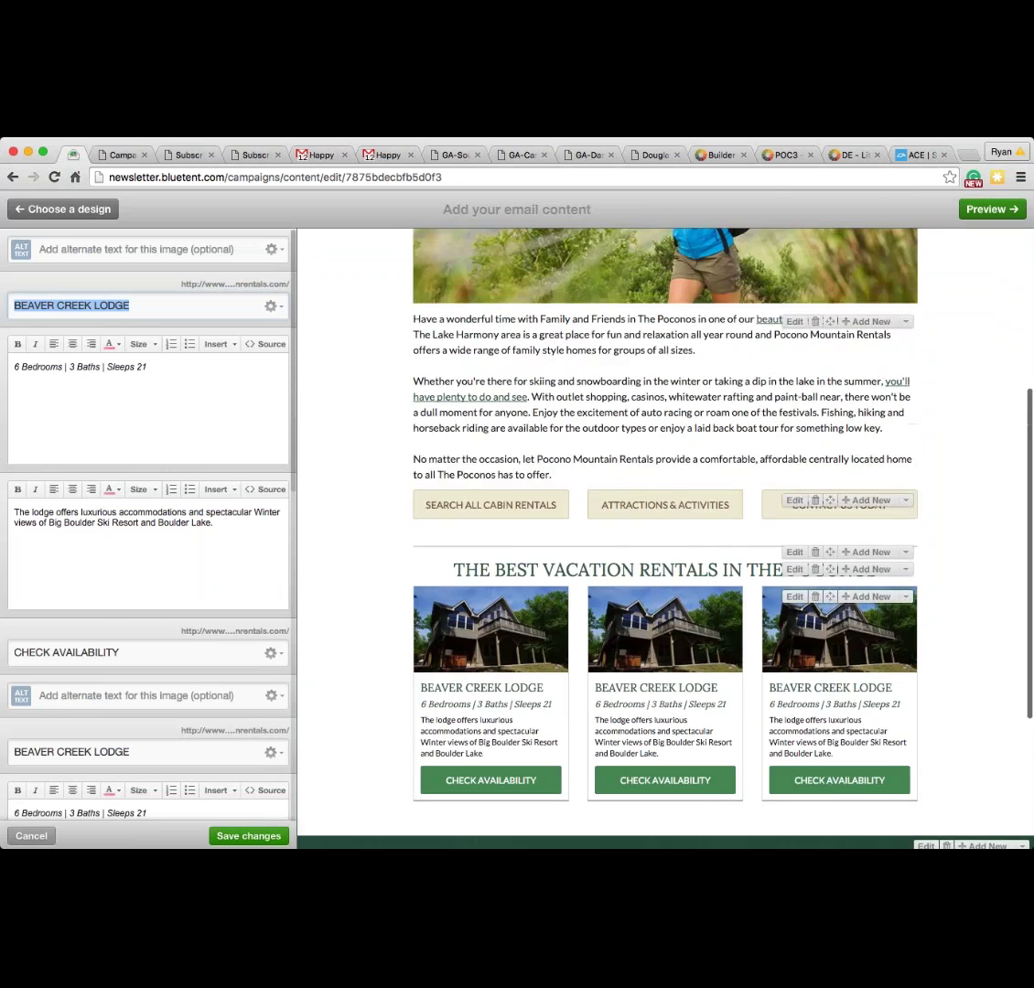
# Step: Review the newsletter layout from the header and hiker image through the property listings to the footer
pyautogui.scroll(2, 665, 539)
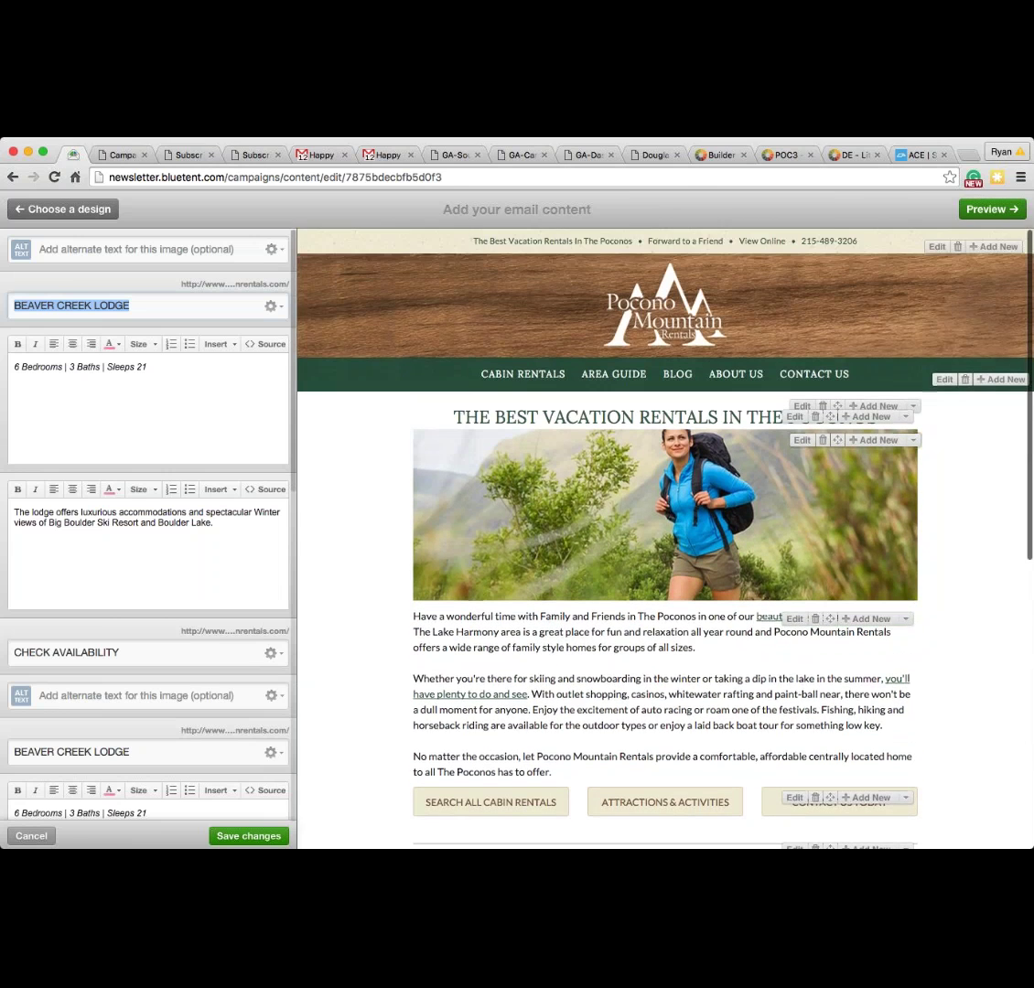
pyautogui.scroll(-2, 665, 540)
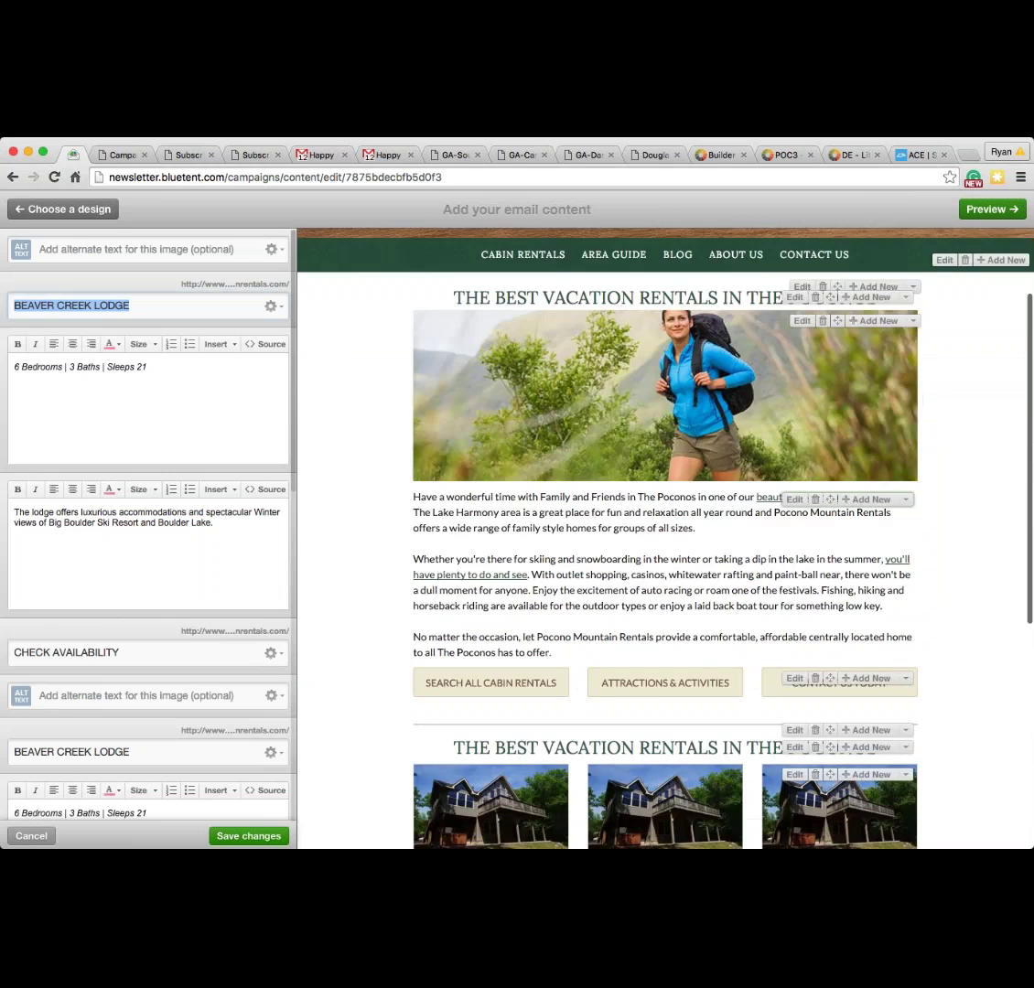
pyautogui.scroll(-5, 707, 578)
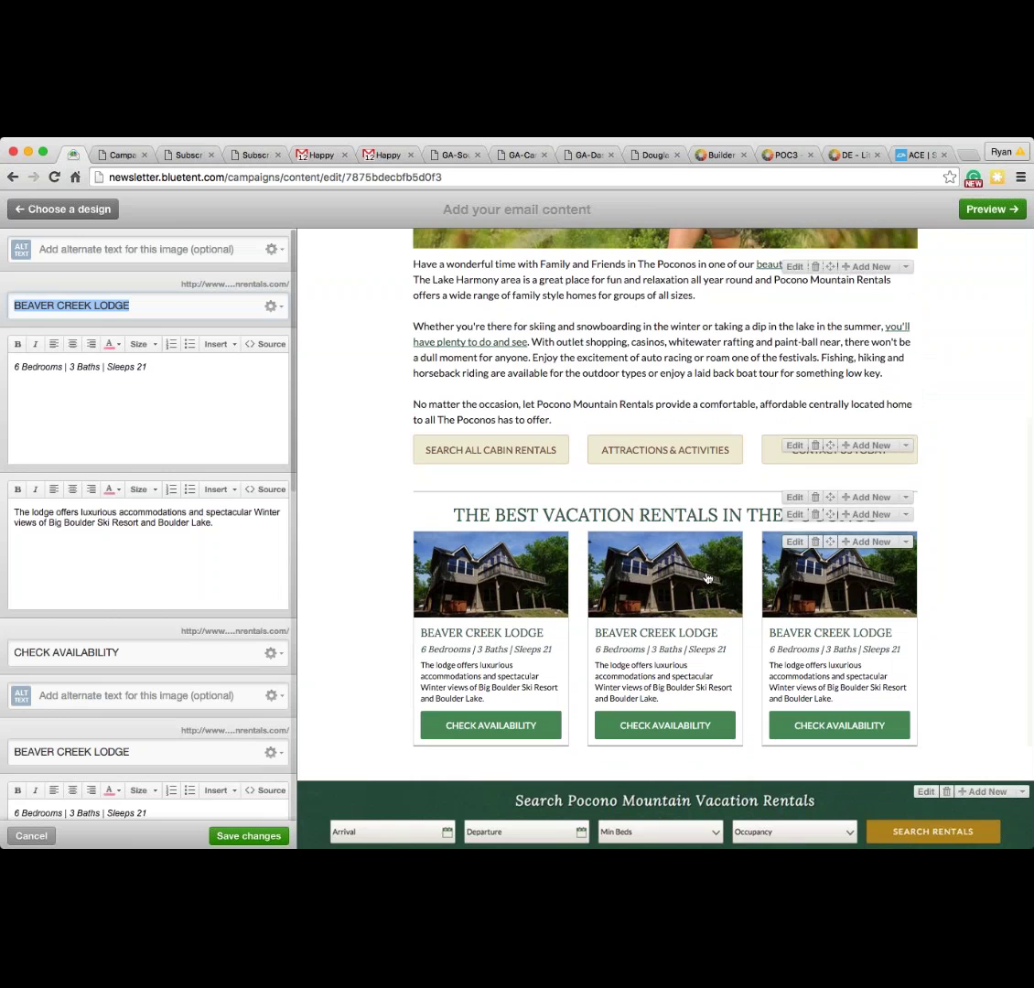
pyautogui.scroll(3, 707, 578)
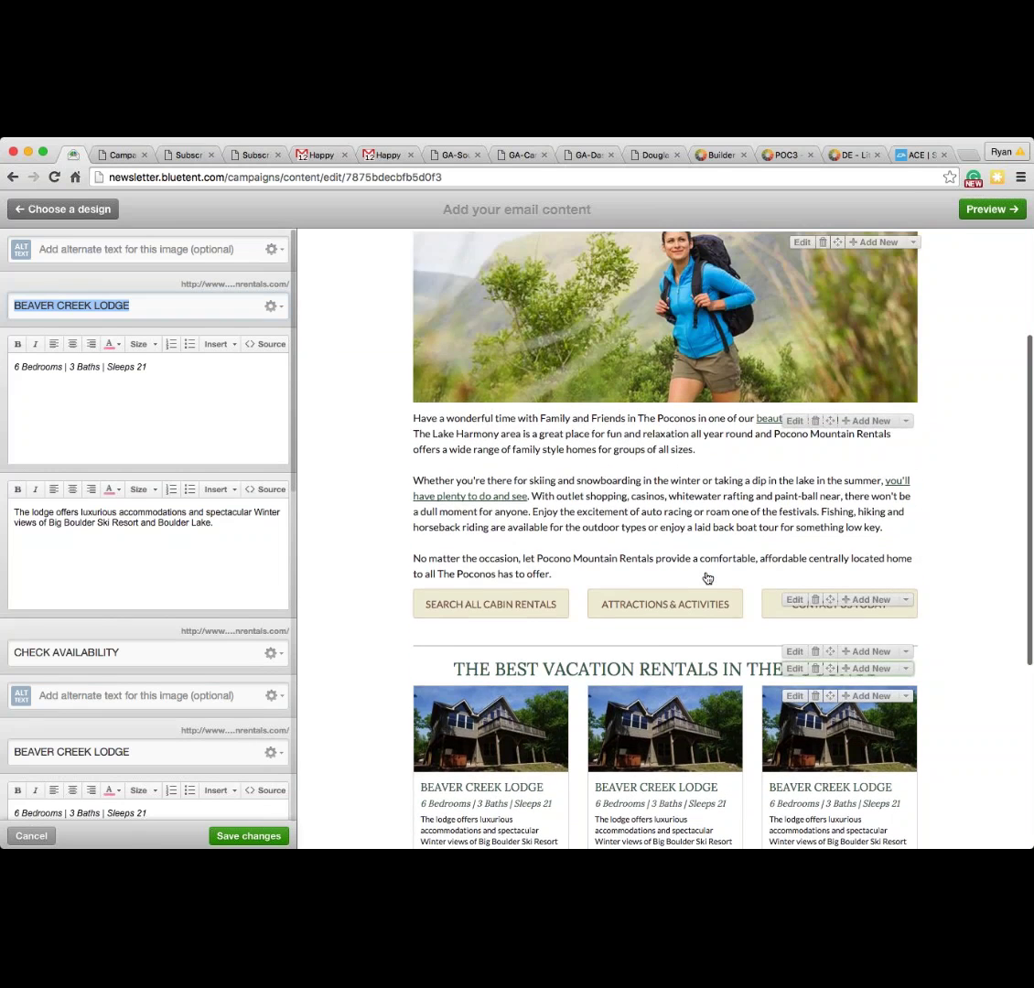
pyautogui.scroll(4, 707, 578)
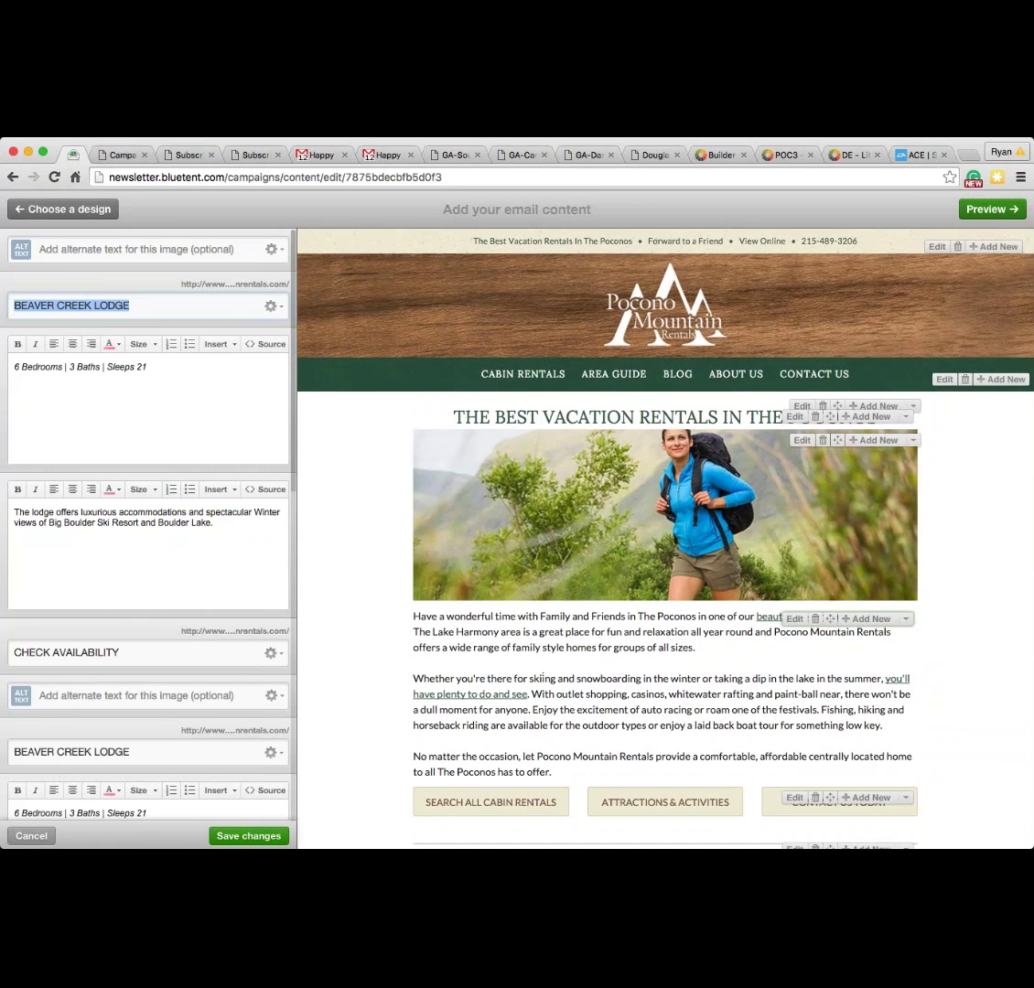
pyautogui.scroll(-2, 665, 535)
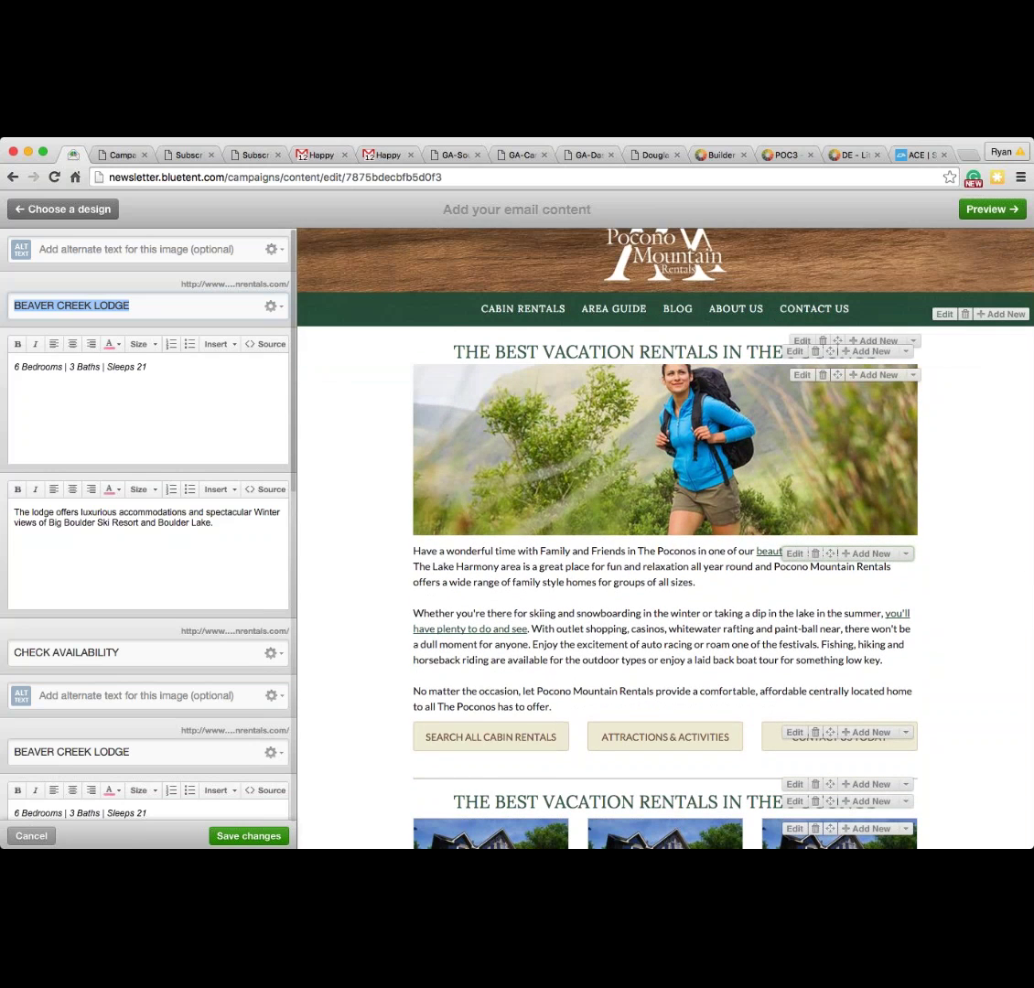
pyautogui.scroll(2, 665, 538)
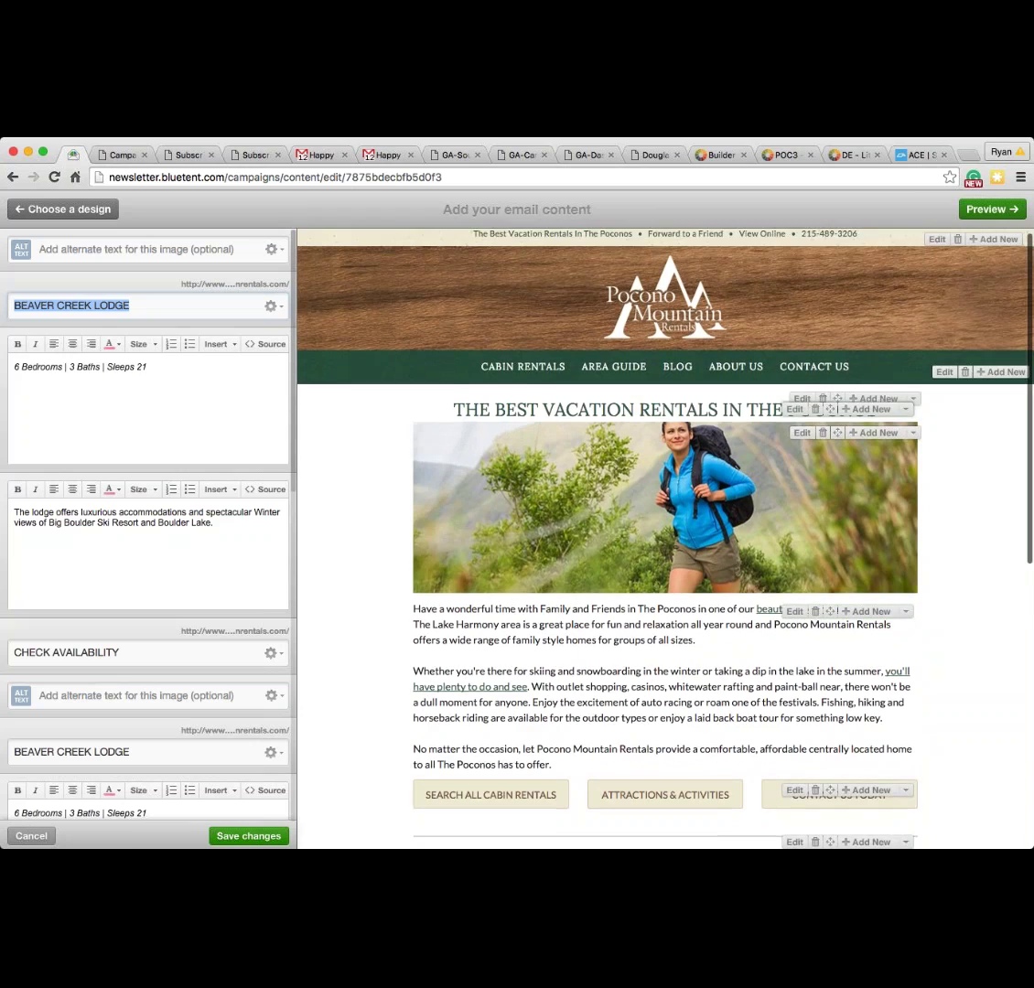
pyautogui.scroll(-5, 585, 592)
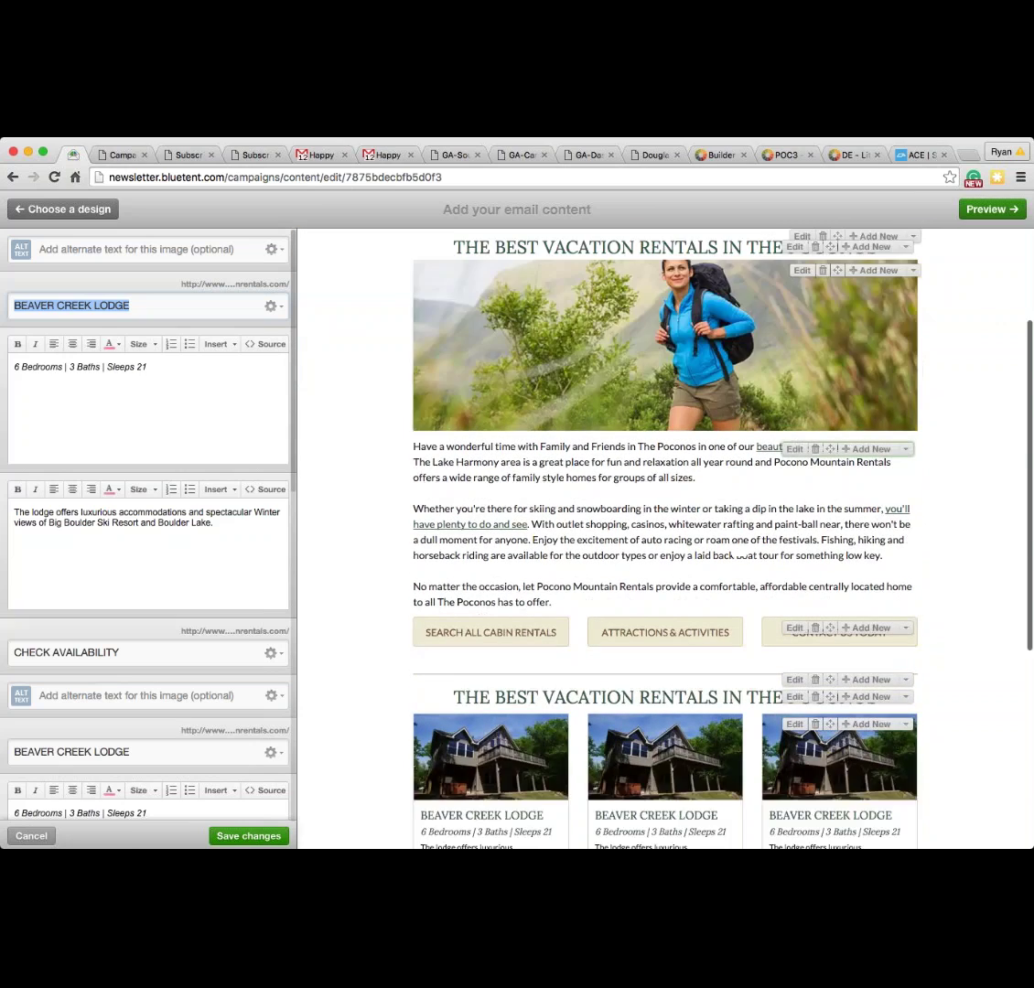
pyautogui.scroll(-10, 665, 538)
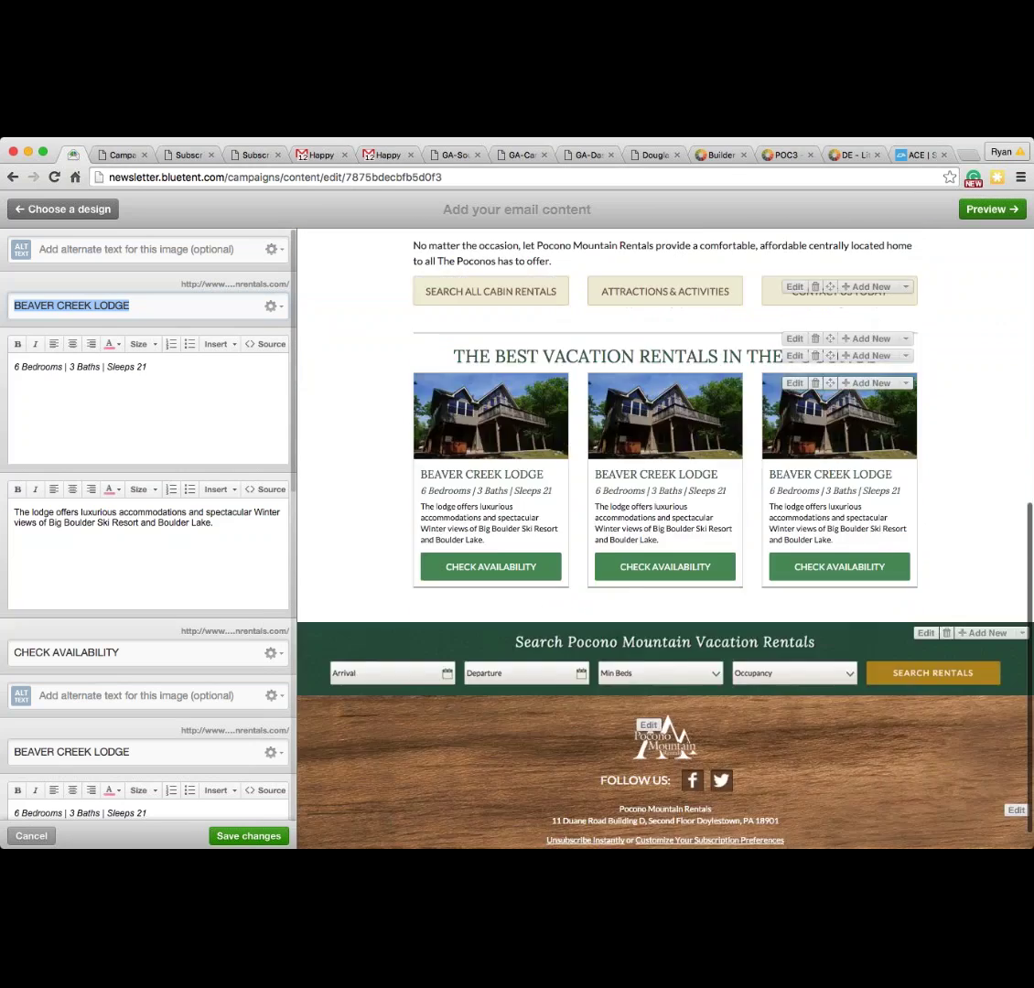
pyautogui.scroll(15, 658, 472)
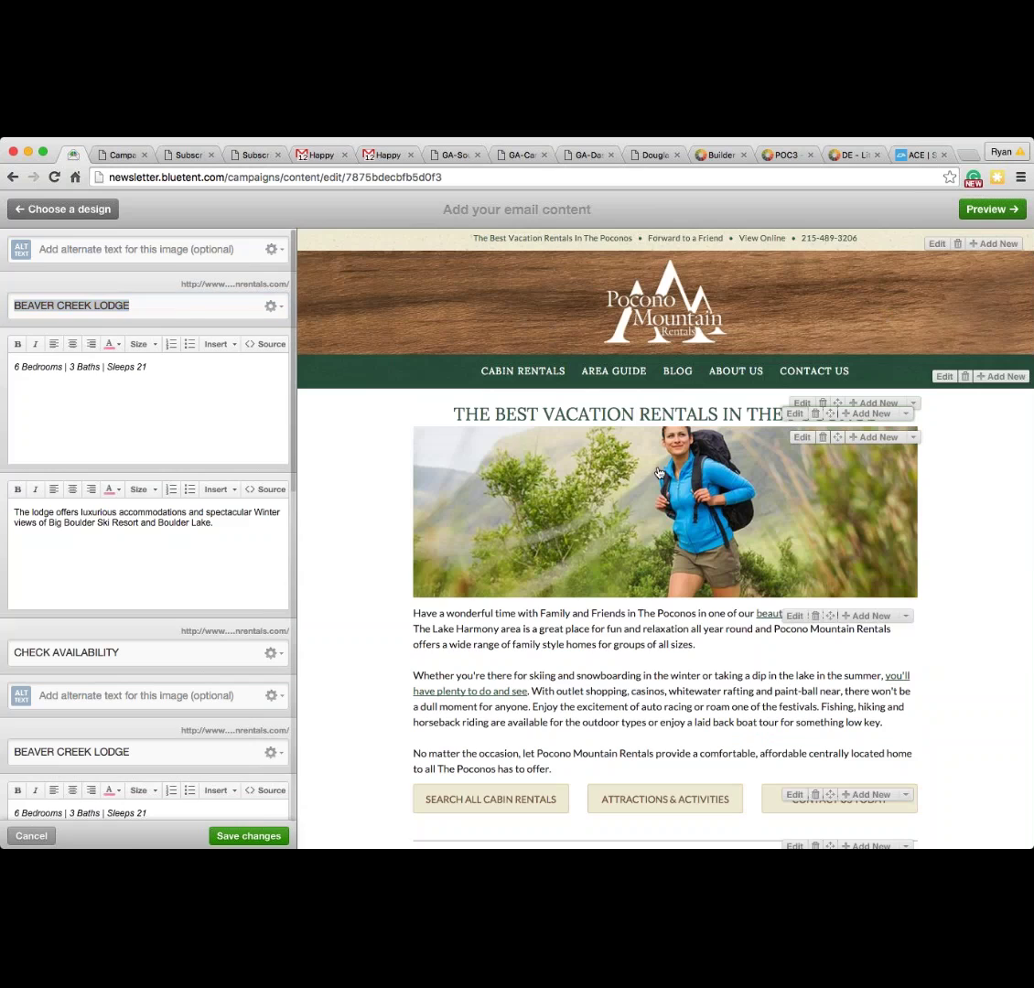
# Step: Open the hiker image block and the body text block to see their editable content
pyautogui.click(658, 473)
pyautogui.scroll(-4, 714, 439)
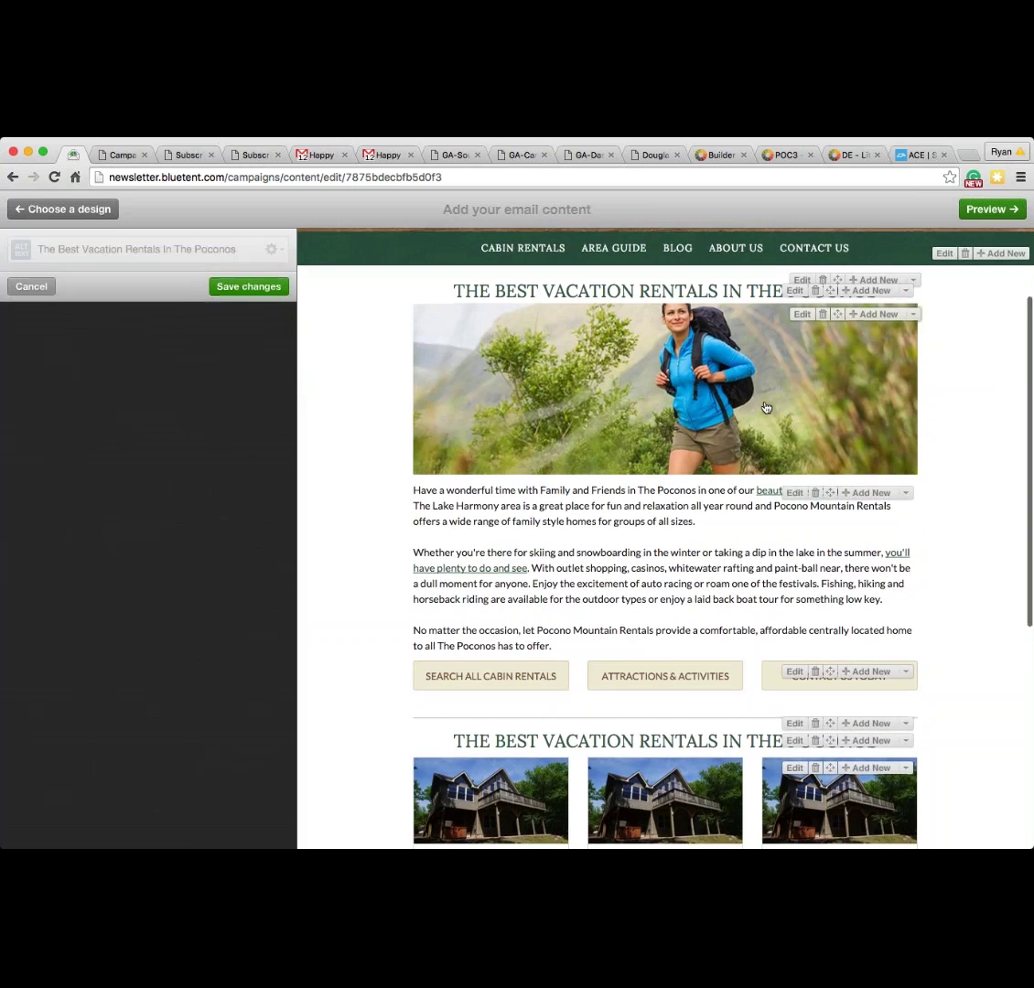
pyautogui.scroll(-1, 767, 407)
pyautogui.scroll(-4, 797, 394)
pyautogui.click(797, 394)
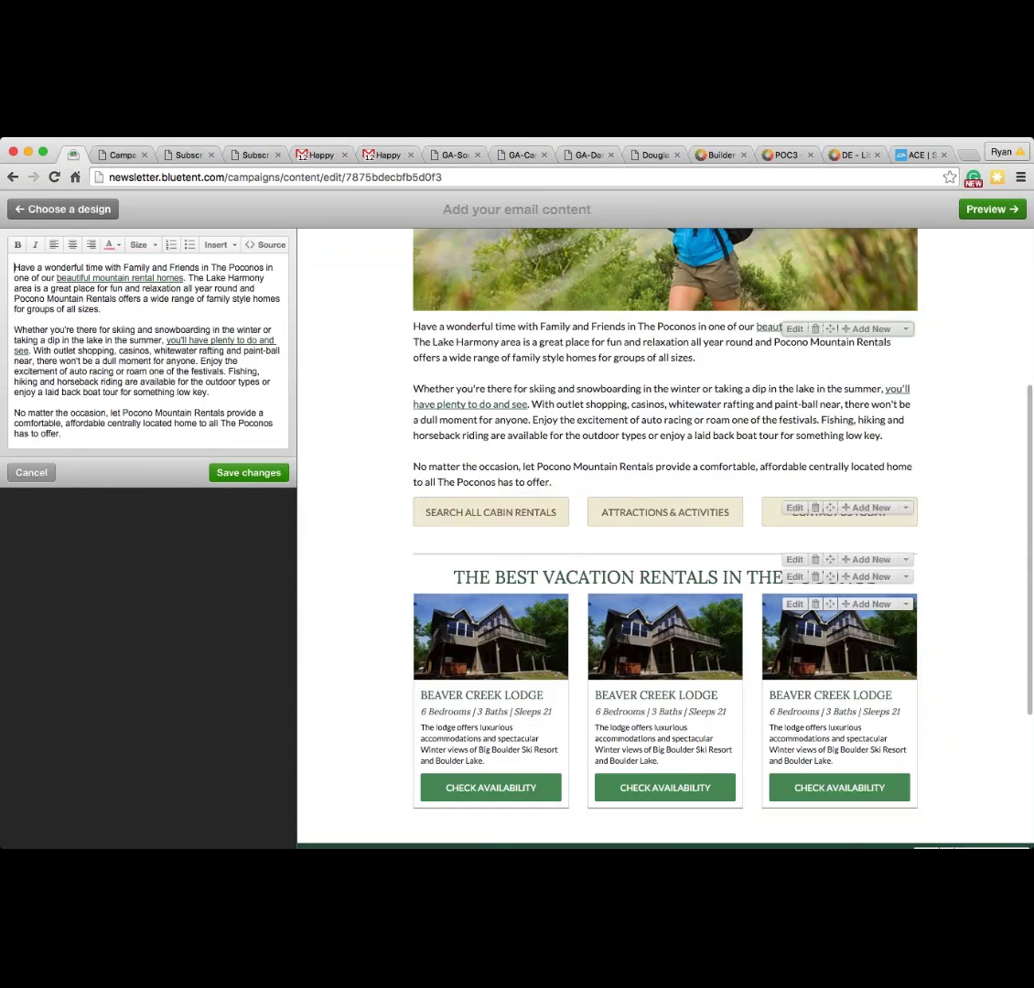
# Step: Replace the headline above the hiker image with "January eNewsletter"
pyautogui.scroll(8, 796, 394)
pyautogui.click(796, 394)
pyautogui.tripleClick(85, 261)
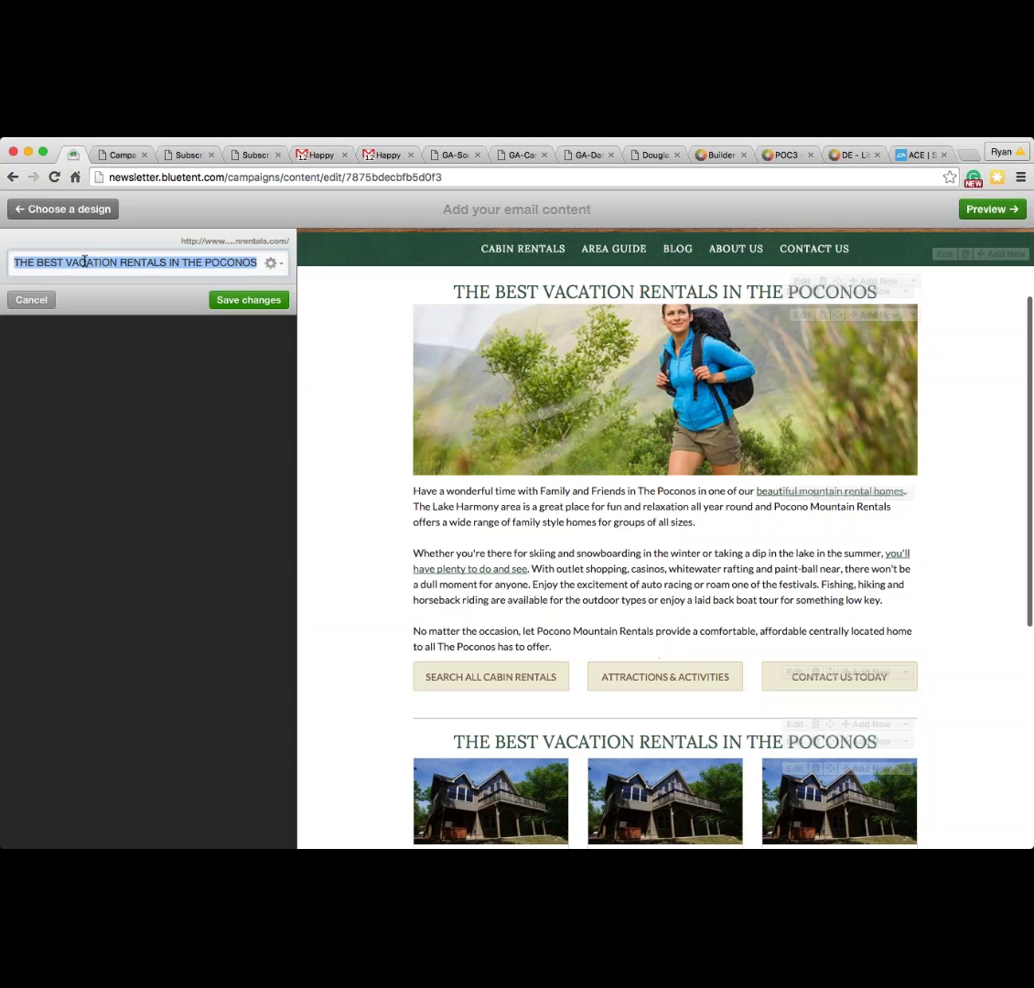
pyautogui.write('January eN')
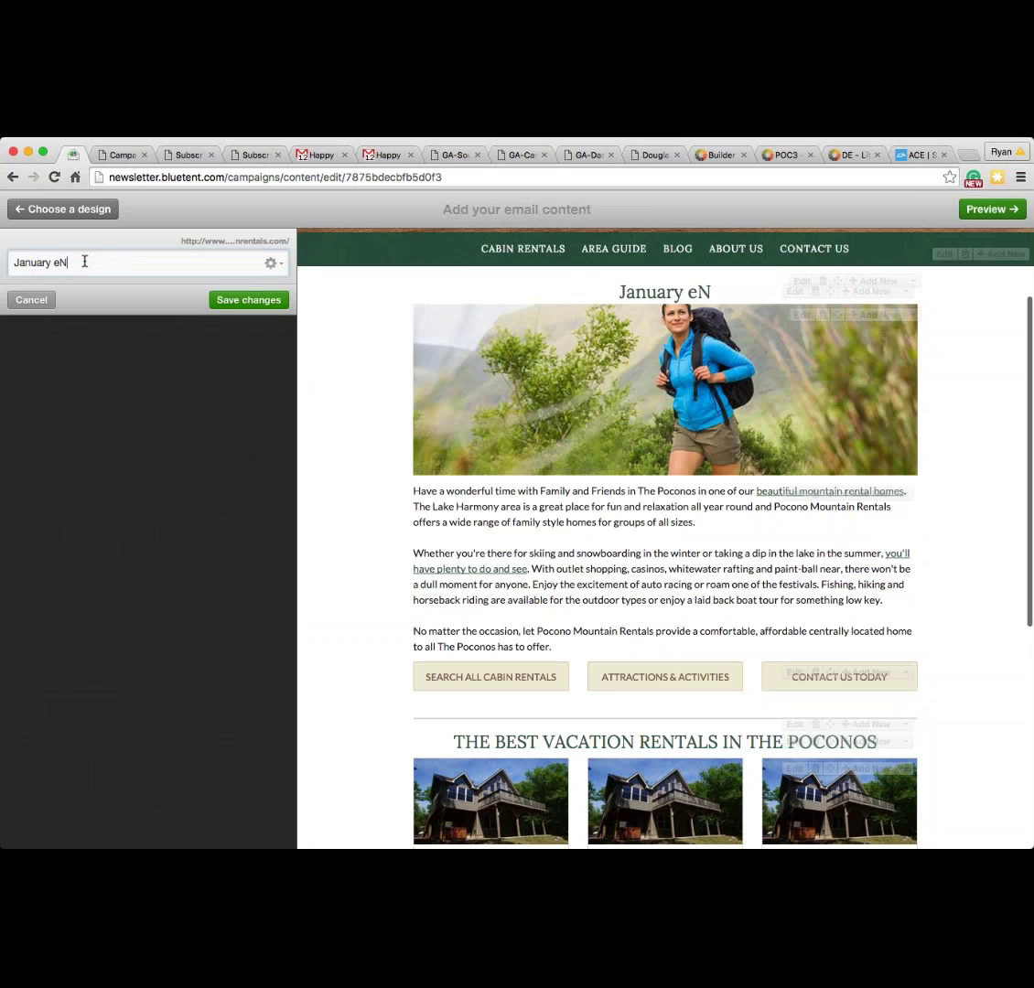
pyautogui.write('ewsletter')
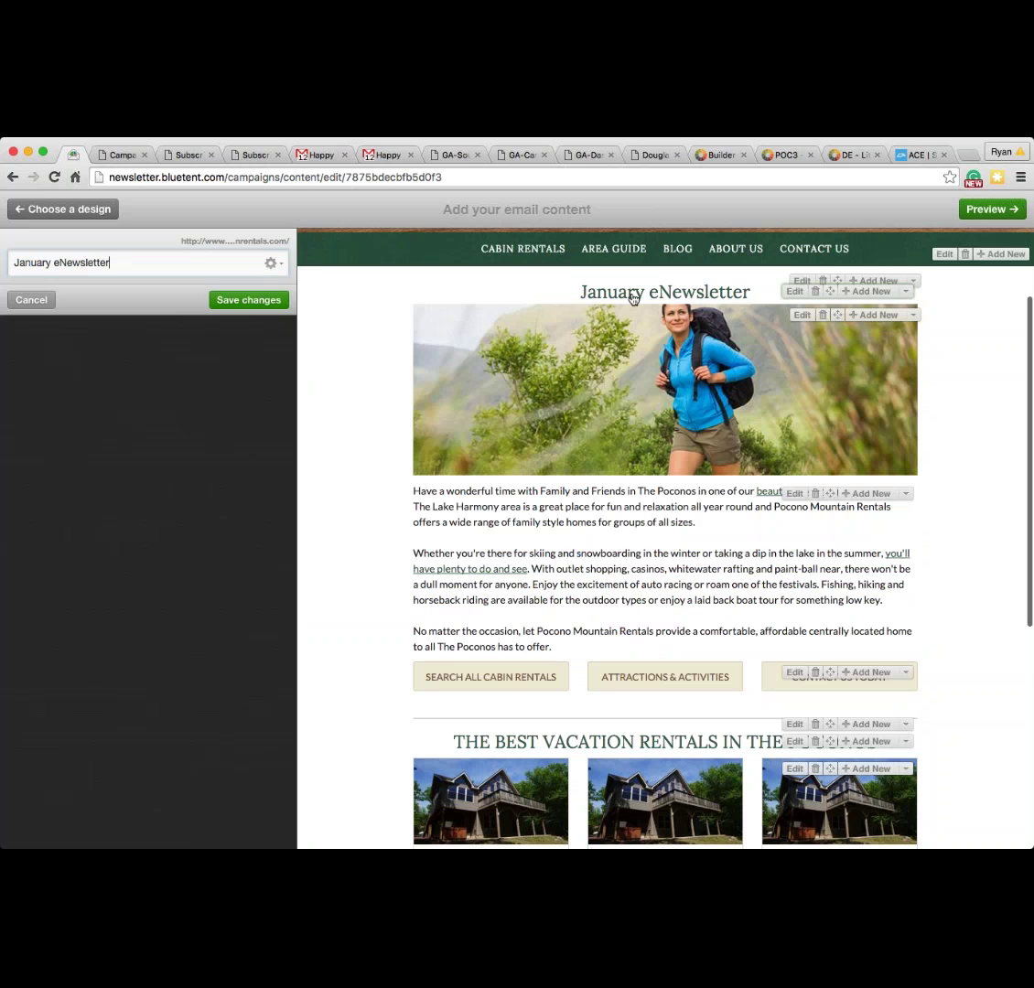
# Step: Replace the hiker image with the photo of beach houses at sunset and save the change
pyautogui.click(803, 317)
pyautogui.scroll(-1, 595, 320)
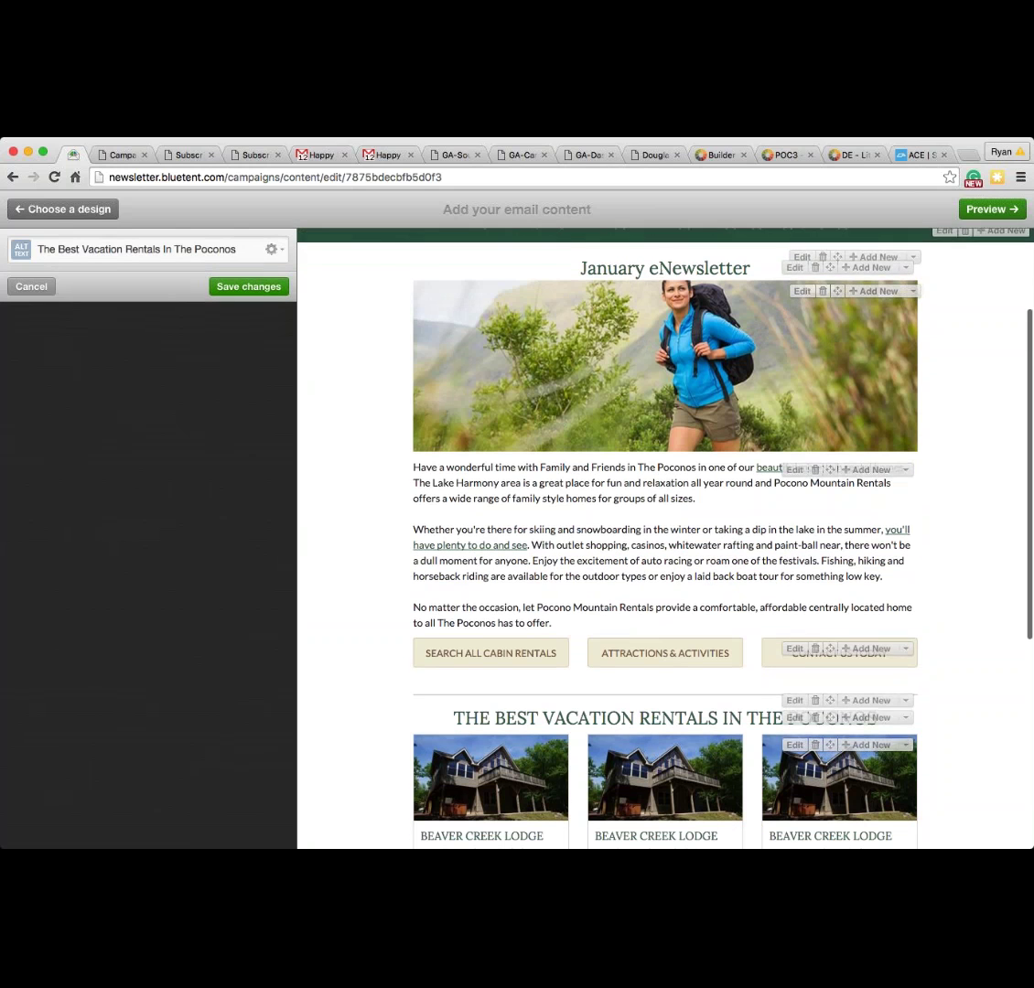
pyautogui.click(271, 248)
pyautogui.click(227, 292)
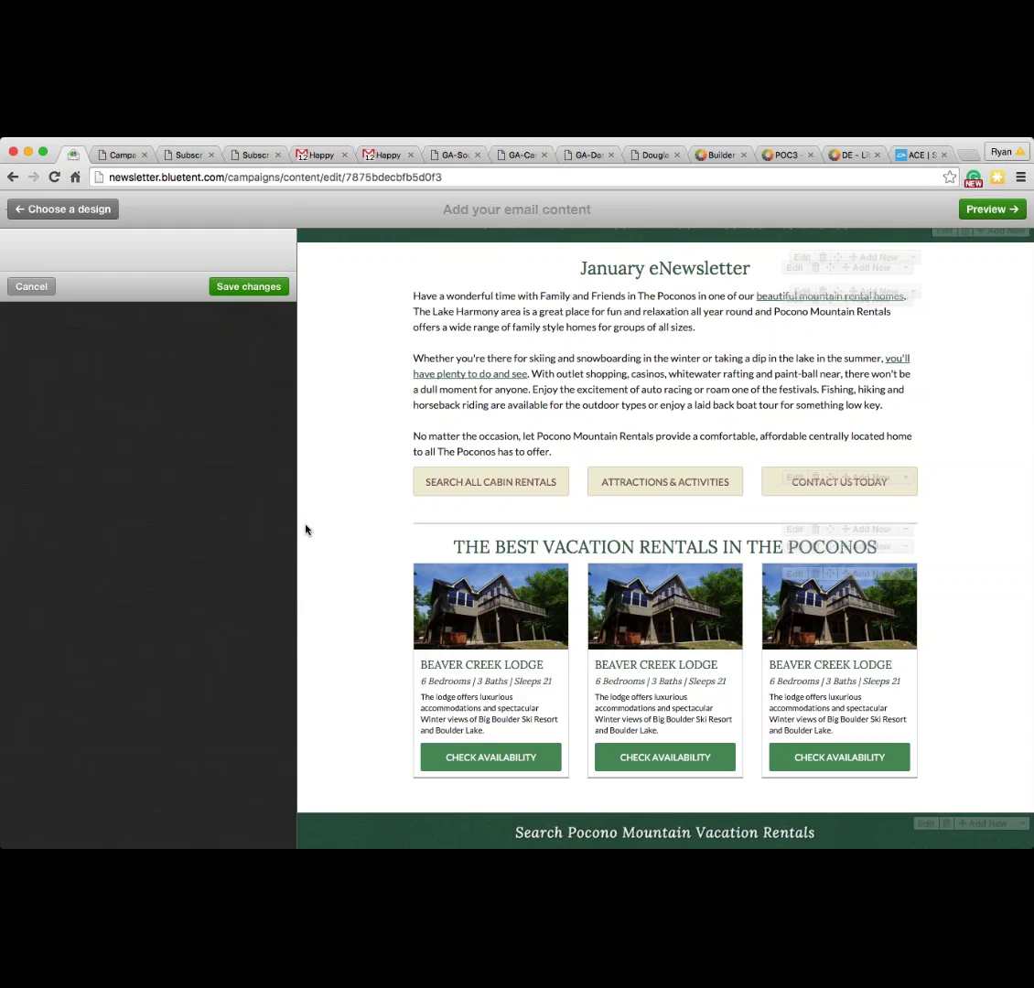
pyautogui.scroll(5, 557, 549)
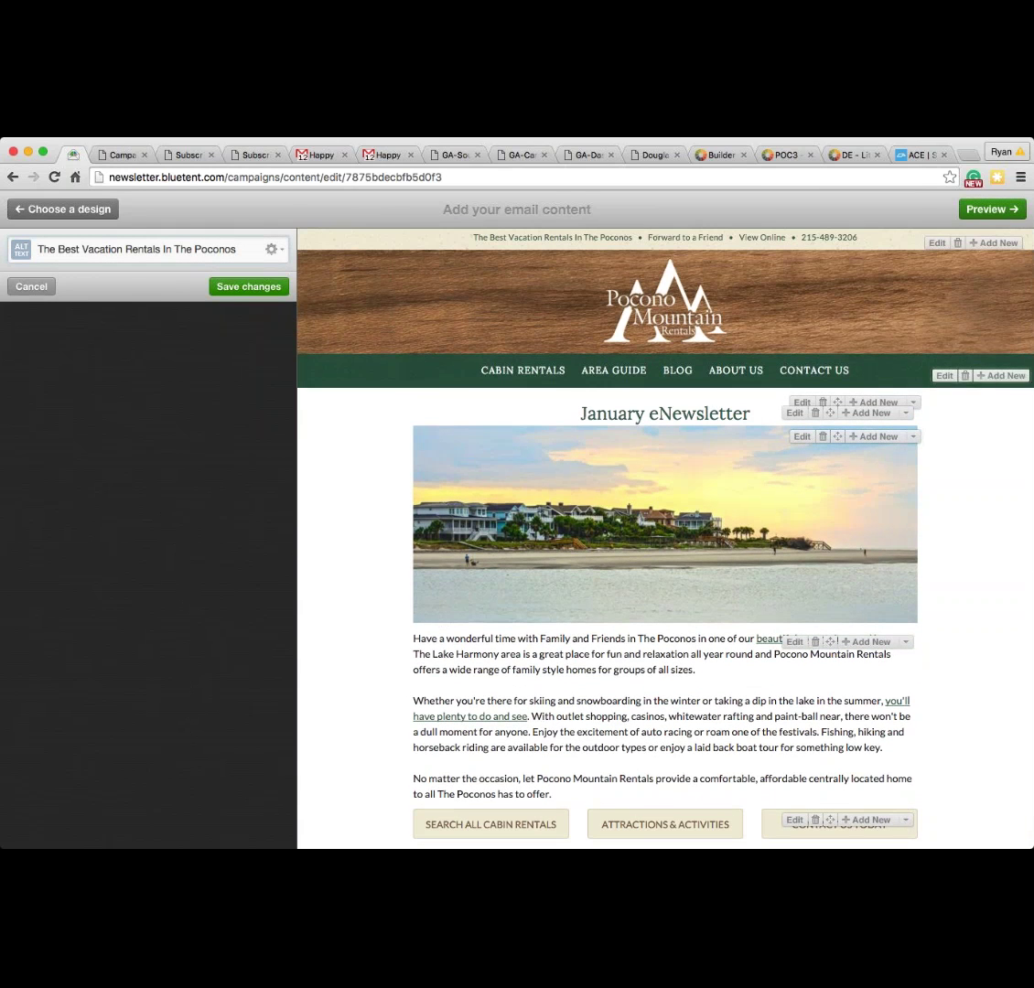
pyautogui.scroll(-1, 538, 508)
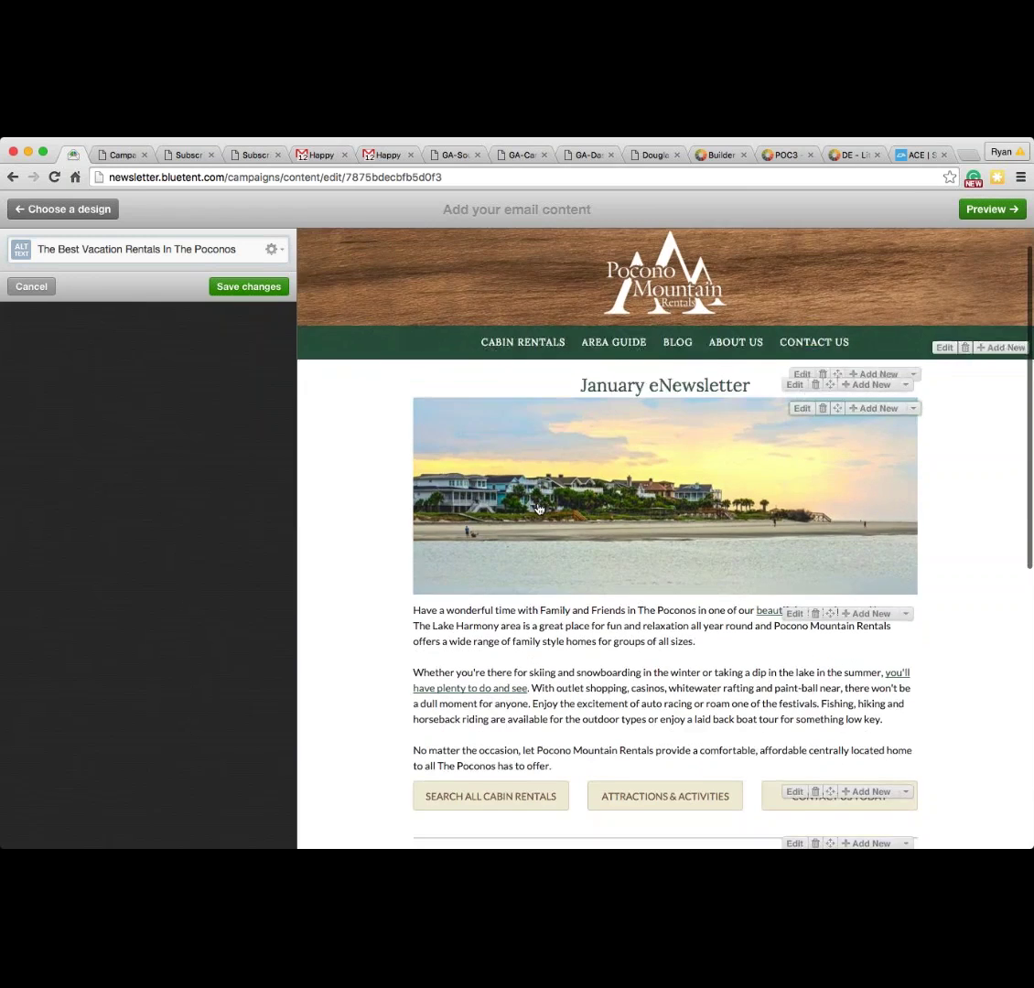
pyautogui.scroll(1, 401, 333)
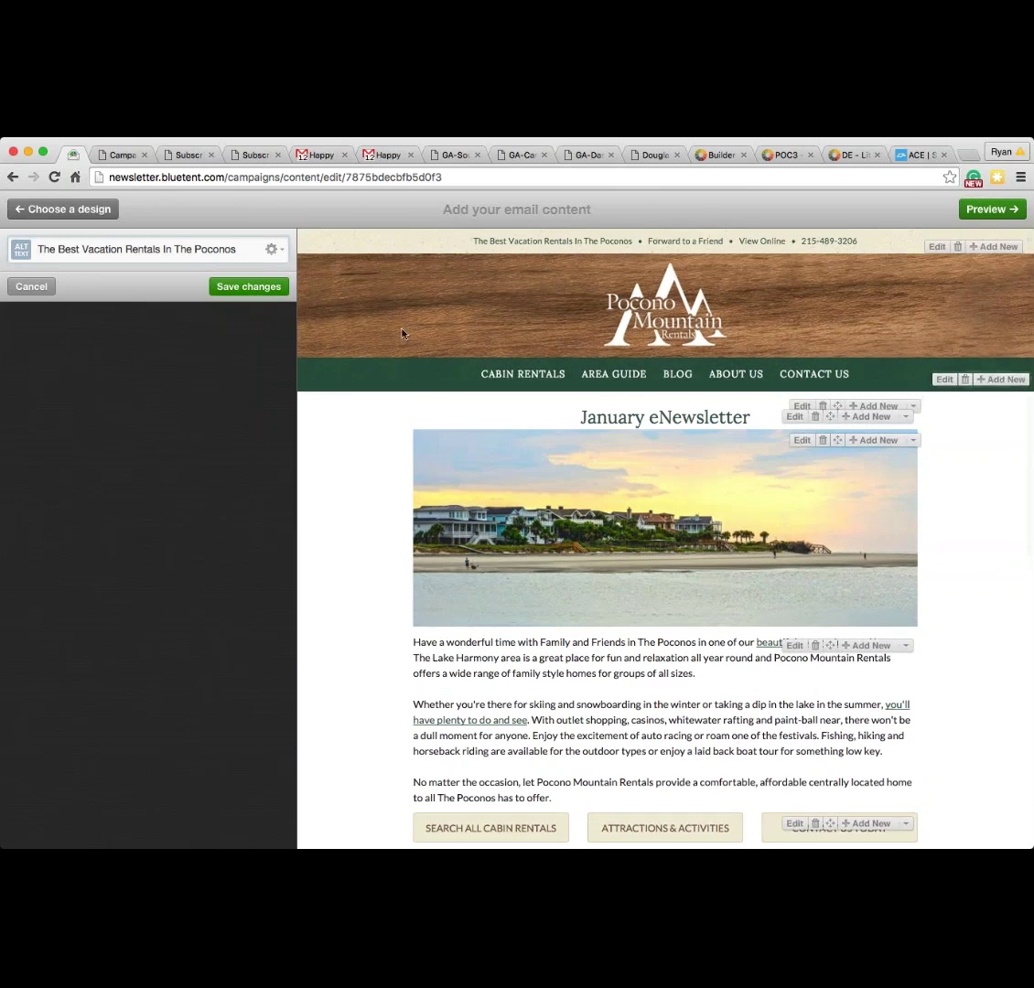
pyautogui.click(222, 287)
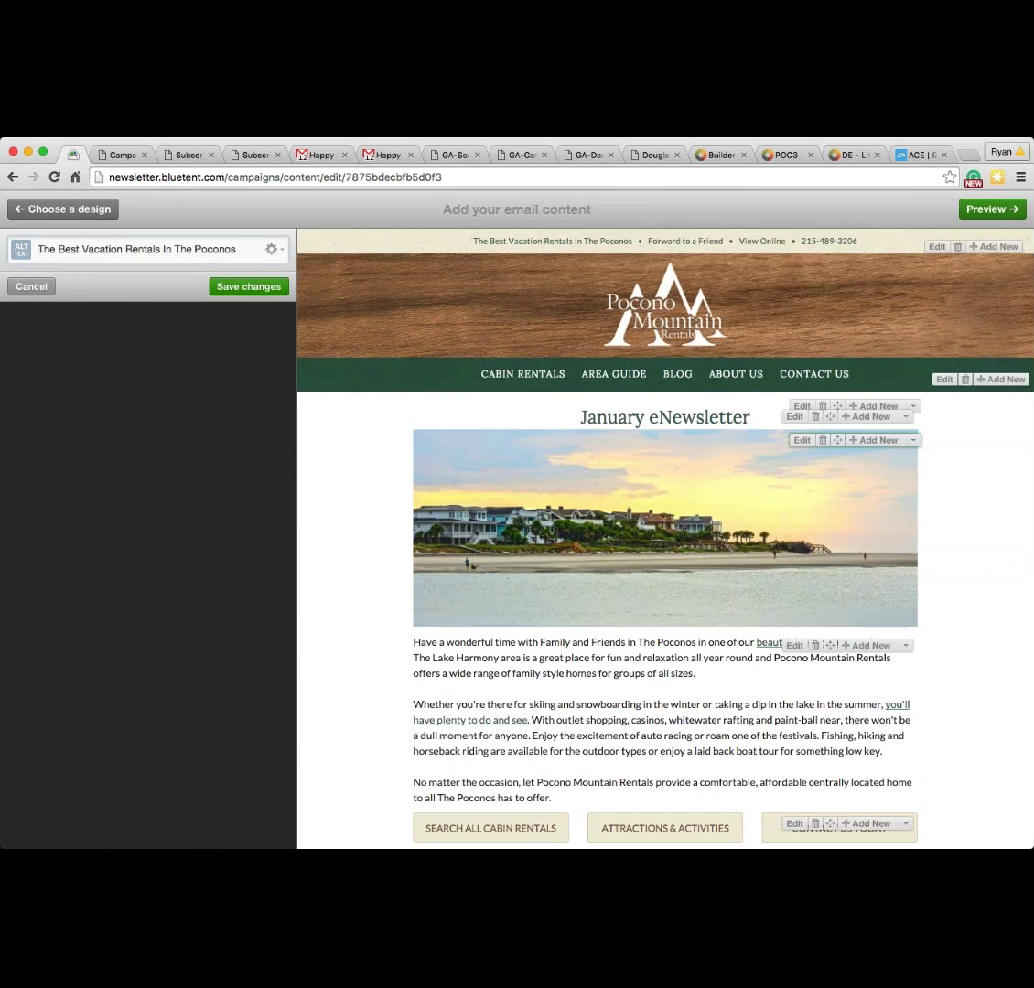
# Step: Make "Whether you're there for skiing" in the second body paragraph bold and dark red
pyautogui.scroll(-1, 659, 556)
pyautogui.click(640, 631)
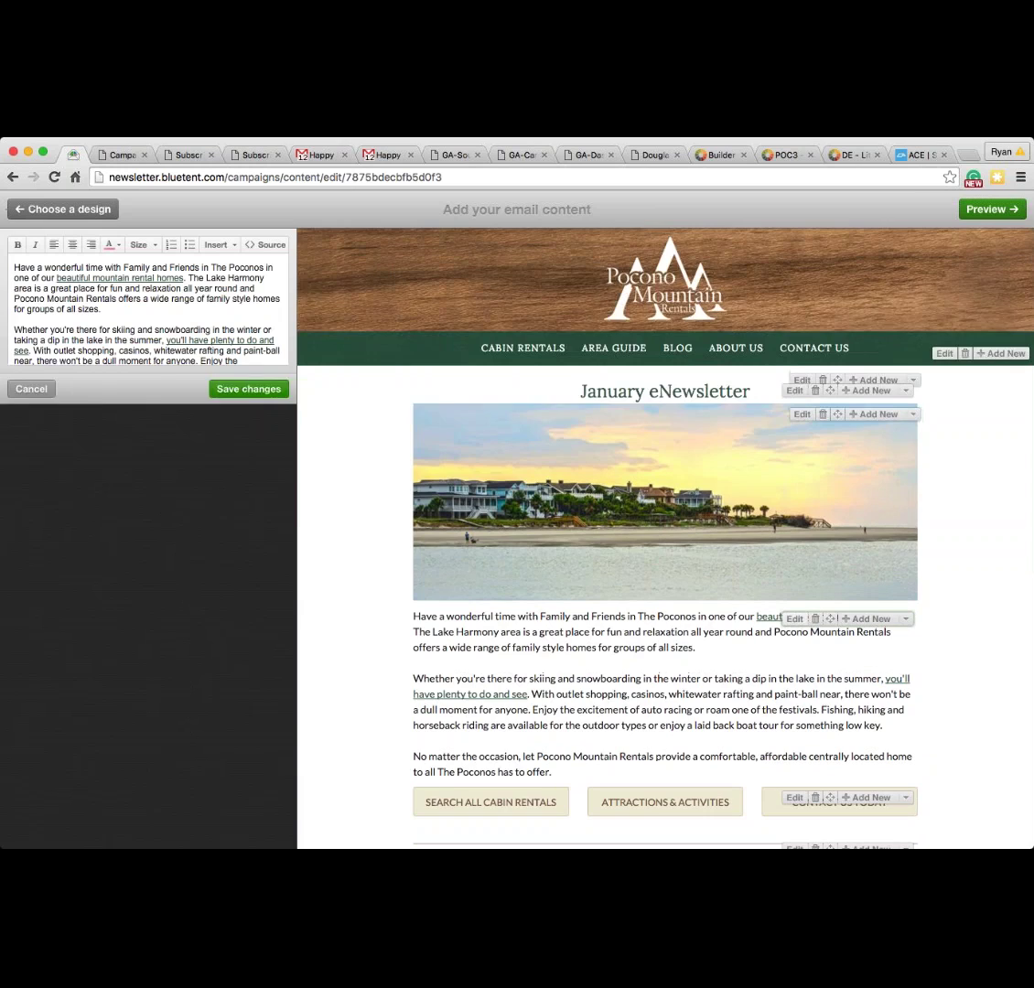
pyautogui.scroll(-5, 640, 549)
pyautogui.moveTo(13, 329); pyautogui.dragTo(137, 330)
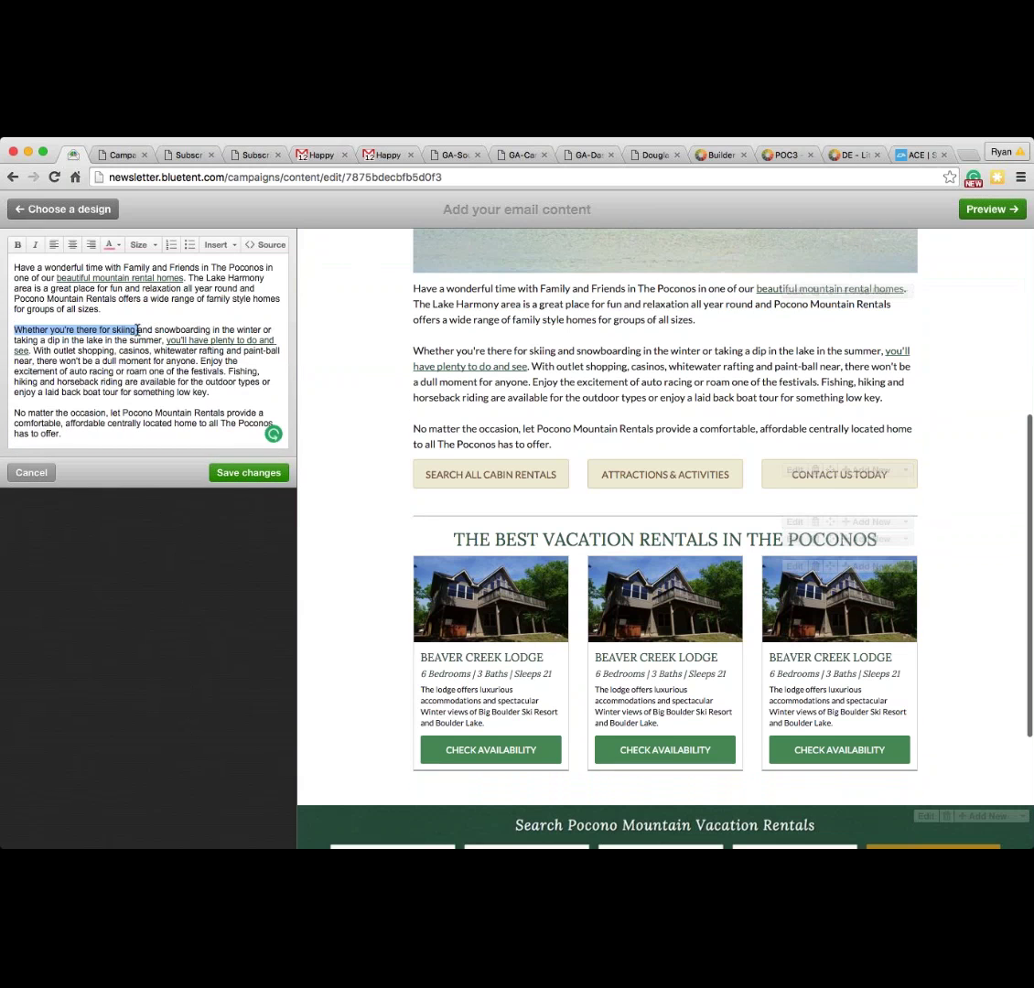
pyautogui.click(17, 245)
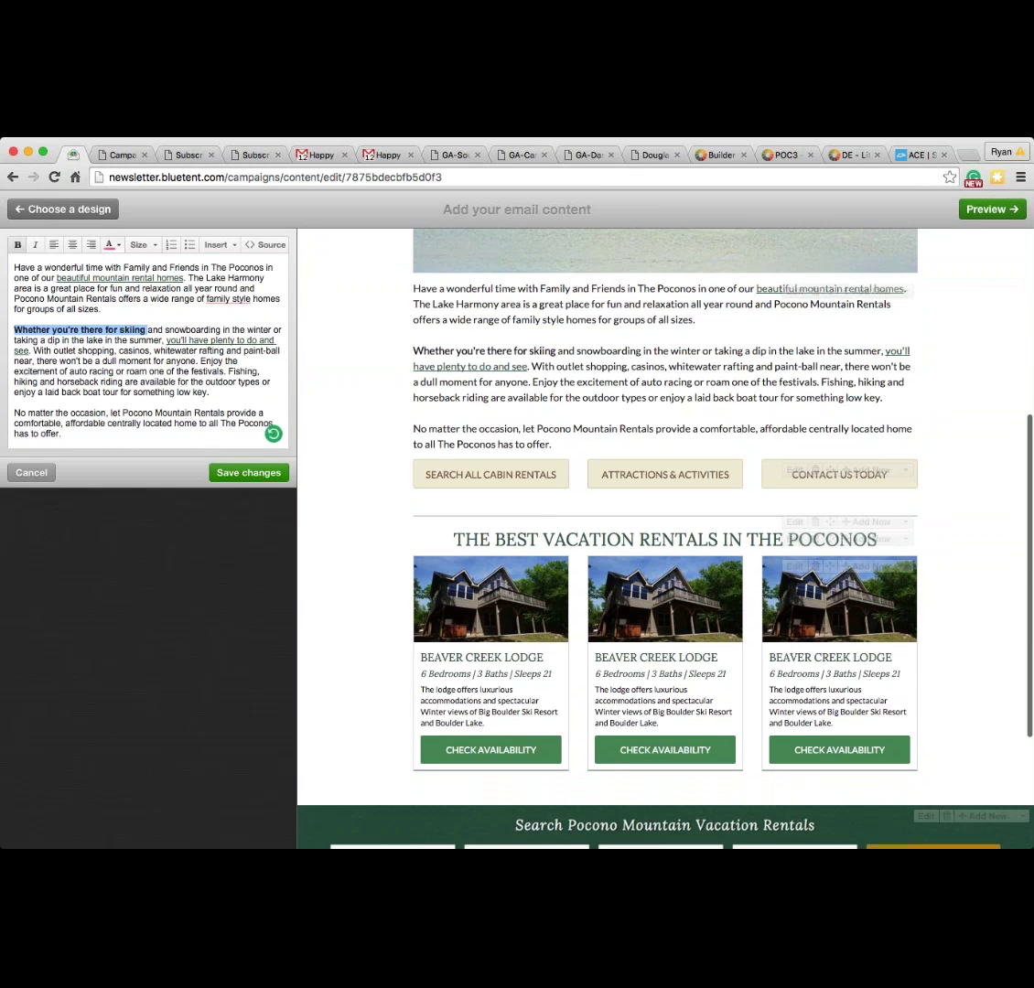
pyautogui.click(111, 244)
pyautogui.click(101, 261)
pyautogui.click(156, 315)
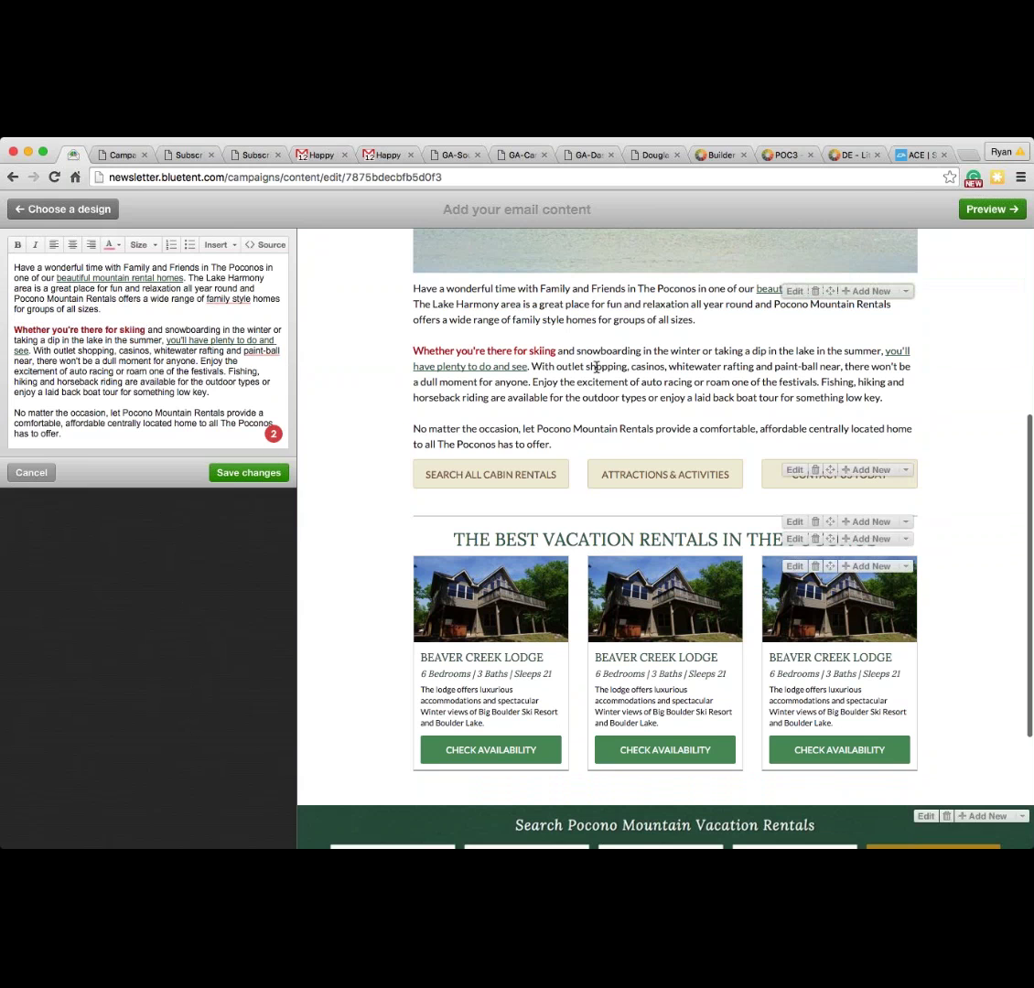
# Step: Review the headline, beach image and formatted body text in the email preview
pyautogui.scroll(3, 595, 365)
pyautogui.scroll(5, 653, 391)
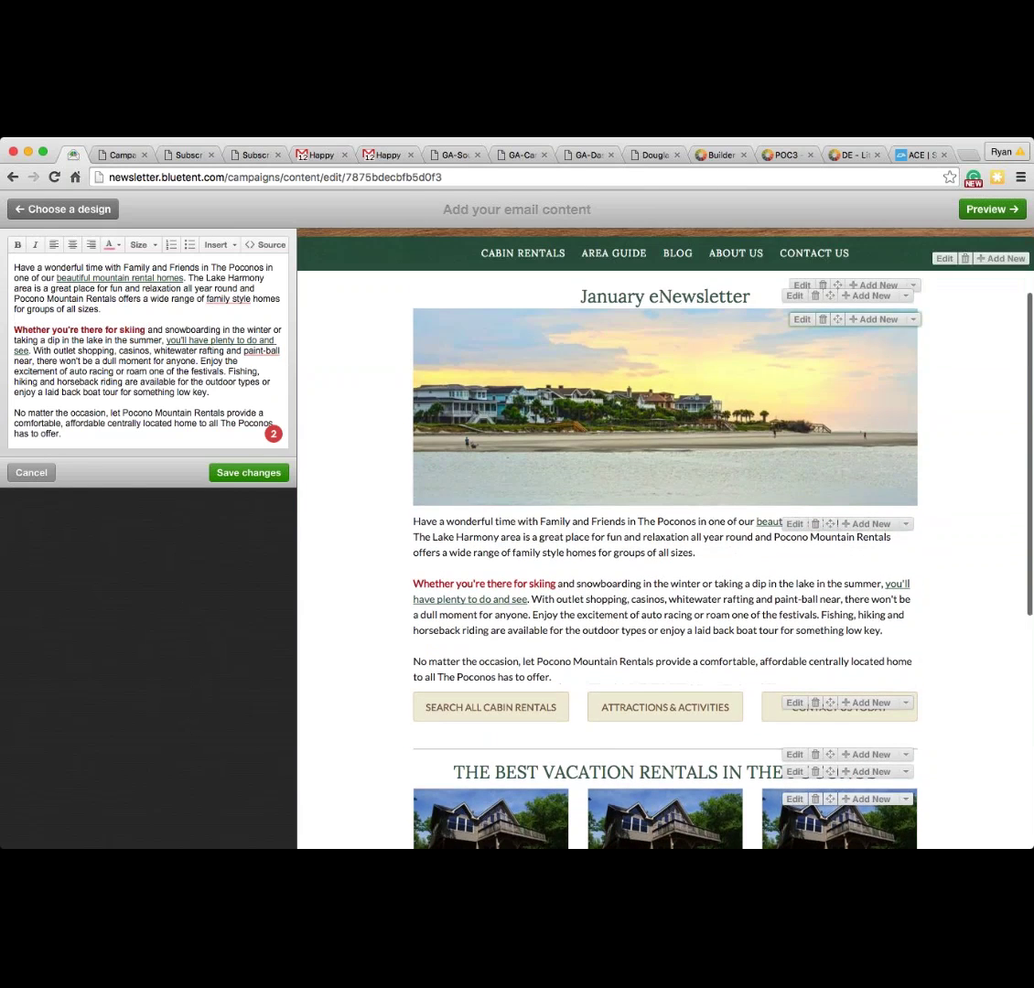
pyautogui.scroll(2, 653, 391)
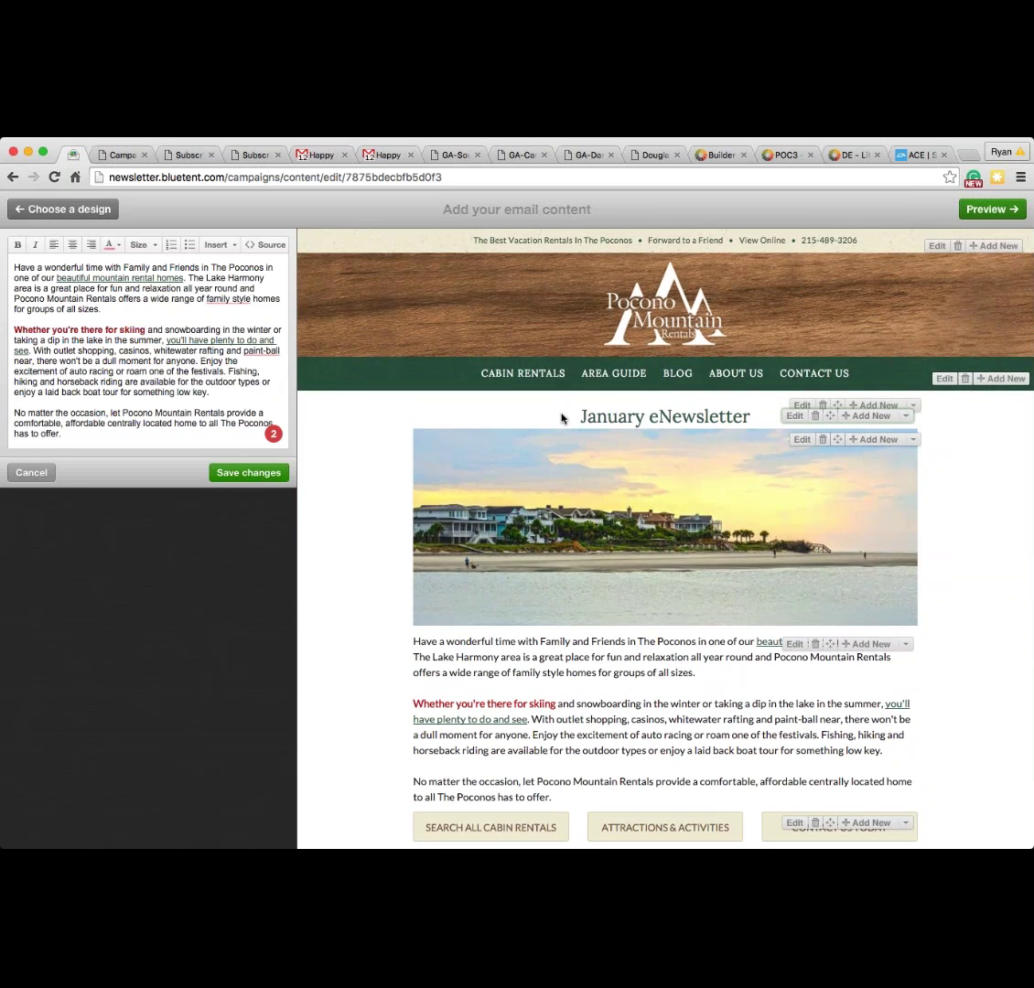
pyautogui.moveTo(562, 418); pyautogui.dragTo(748, 423)
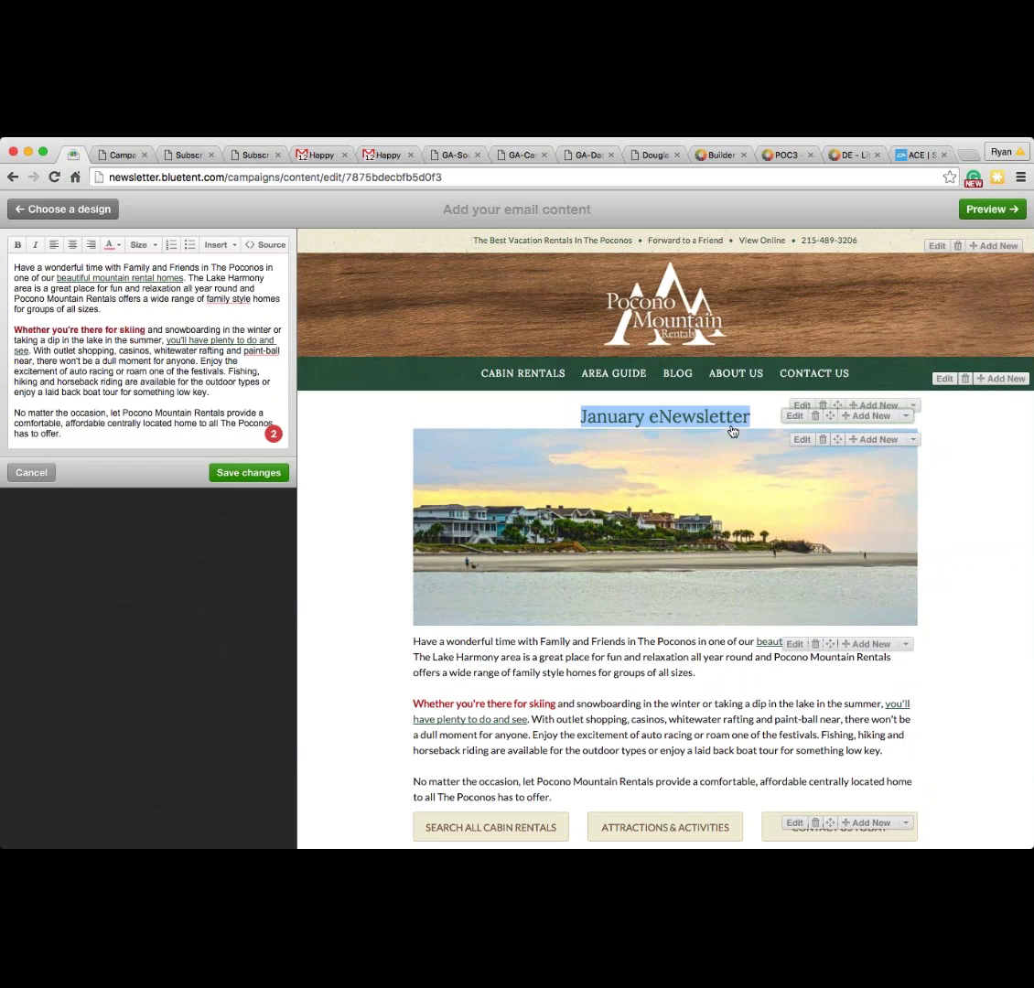
pyautogui.click(649, 684)
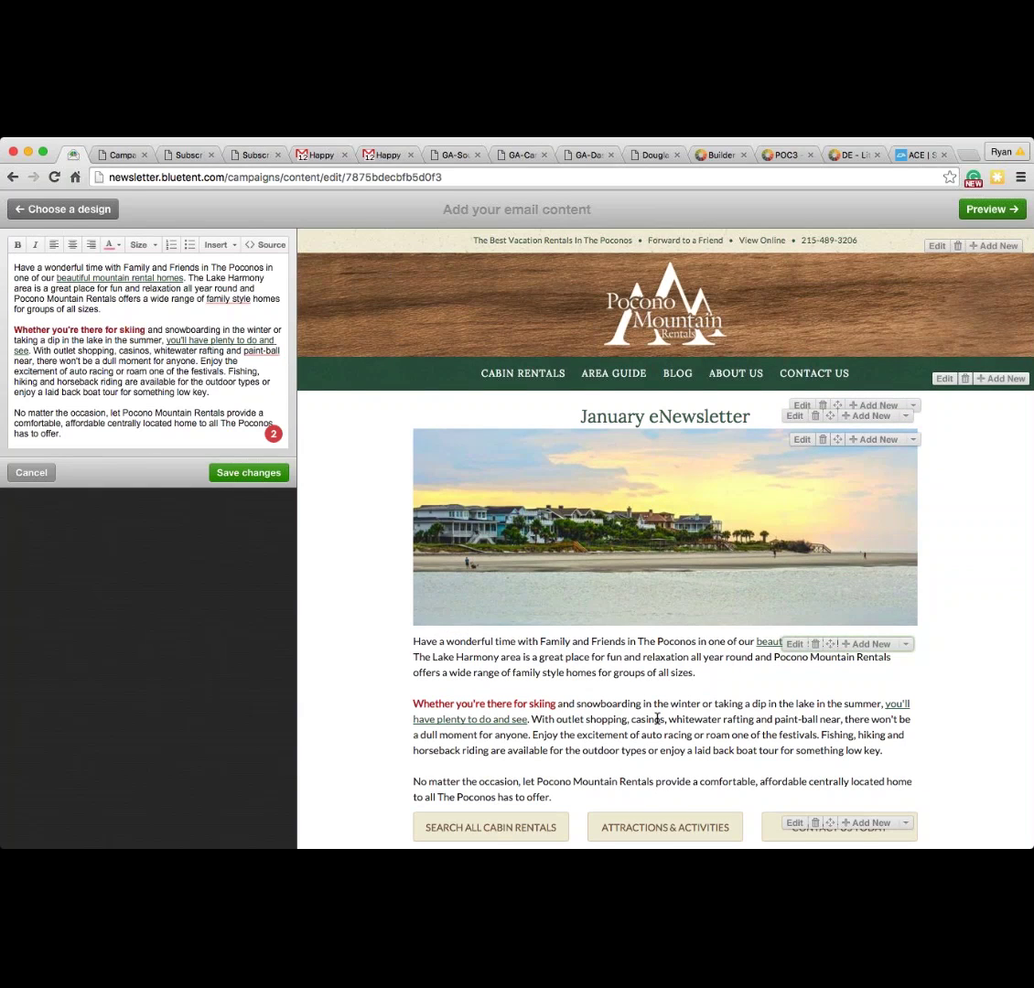
pyautogui.scroll(-1, 657, 719)
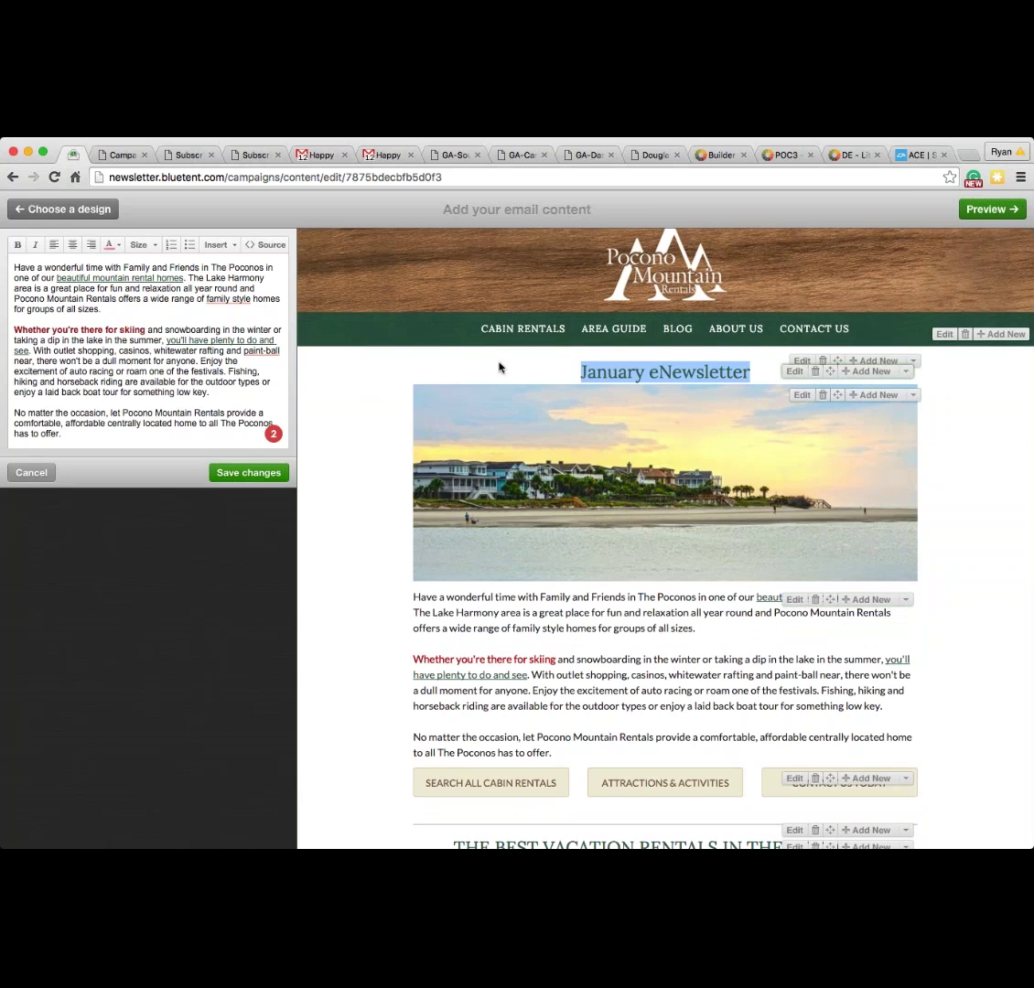
pyautogui.scroll(-1, 658, 575)
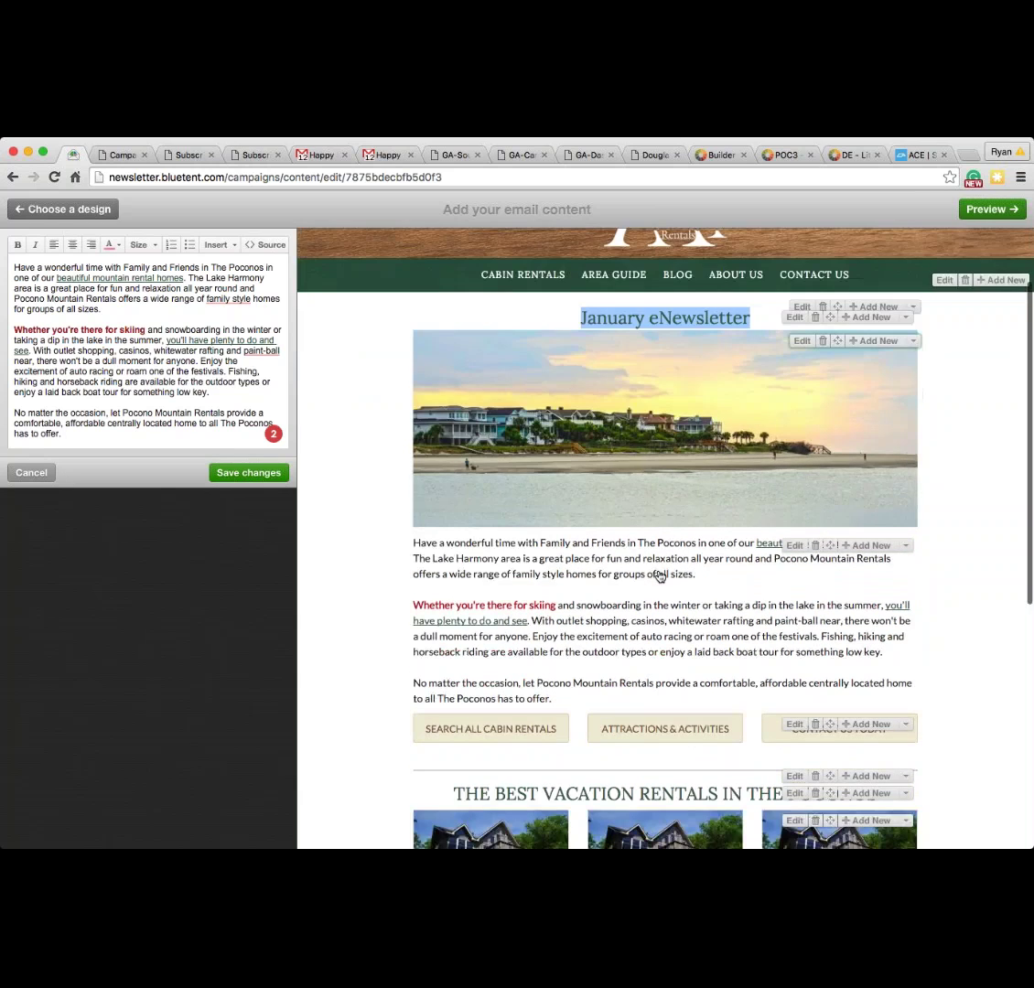
pyautogui.scroll(-1, 658, 575)
pyautogui.scroll(-1, 634, 538)
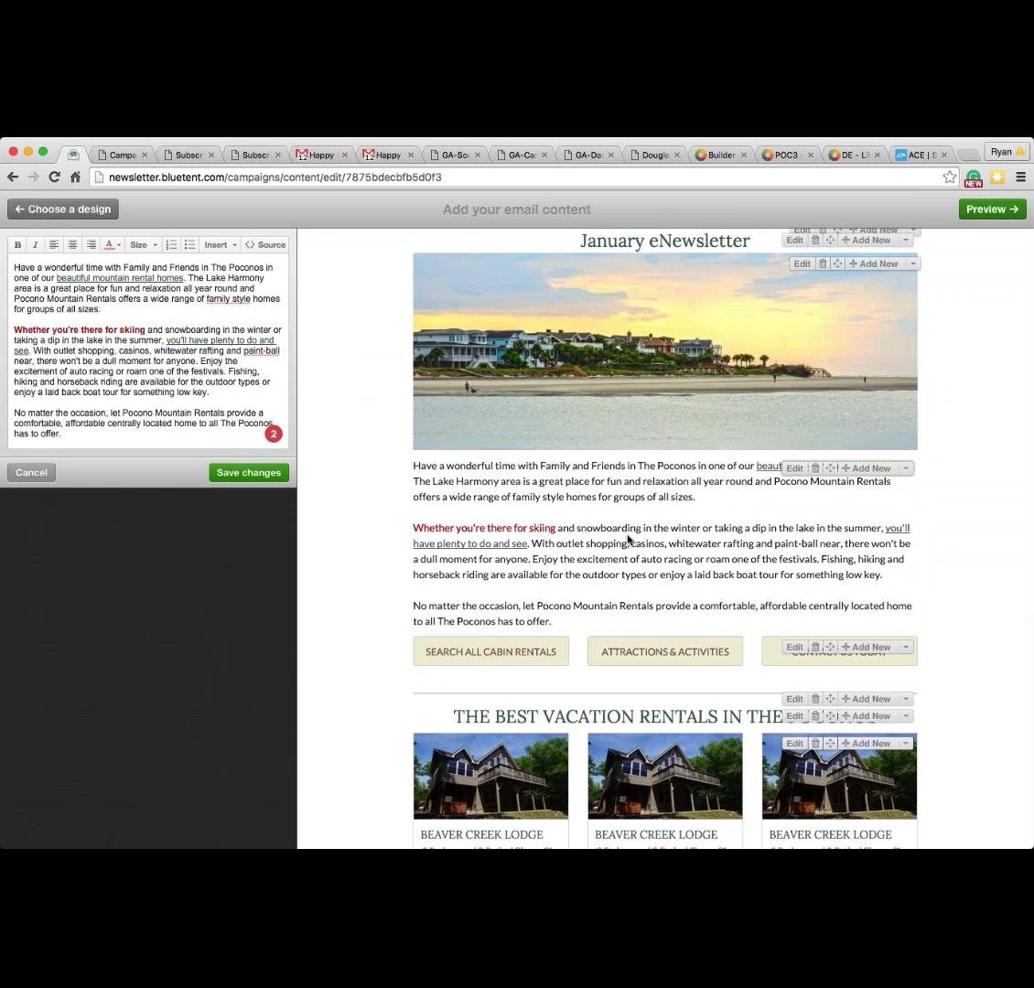
pyautogui.scroll(3, 616, 541)
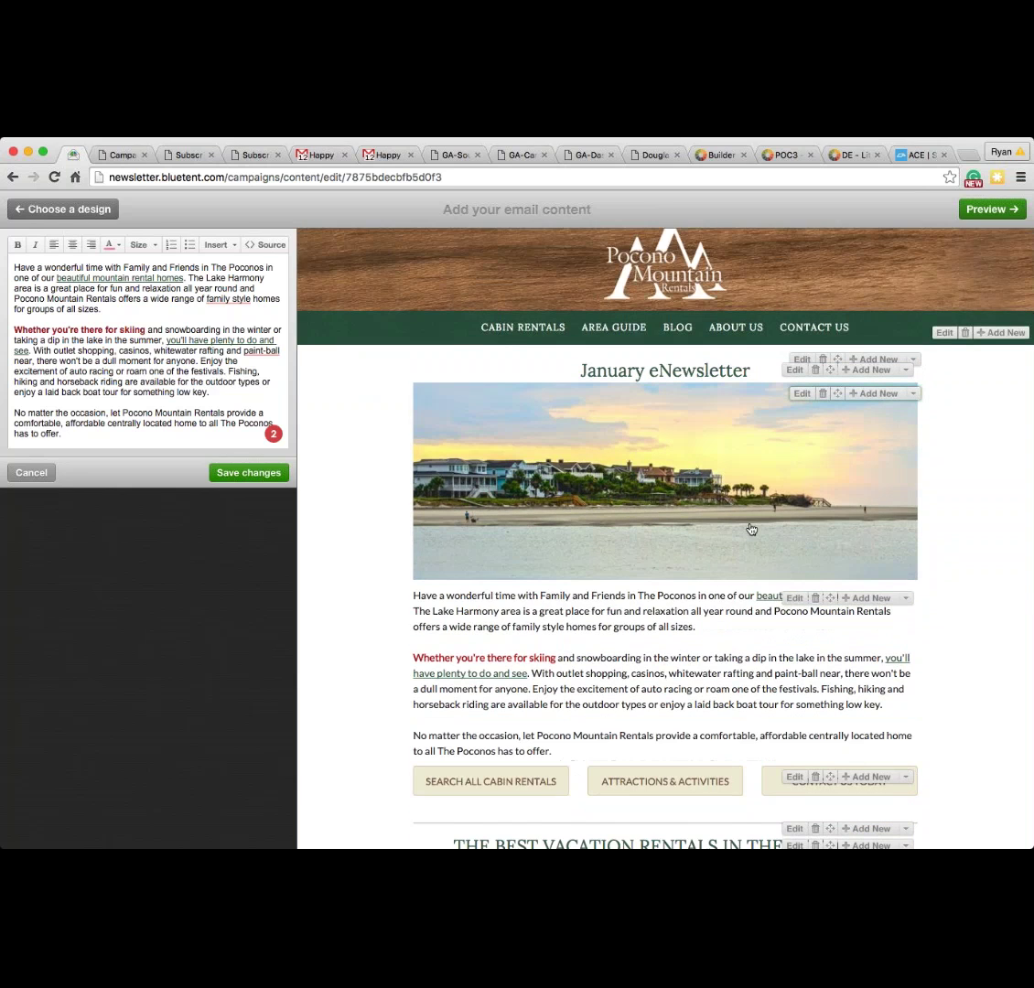
# Step: Replace the text of the "SEARCH ALL CABIN RENTALS" button with "BOOK NOW"
pyautogui.scroll(-3, 751, 529)
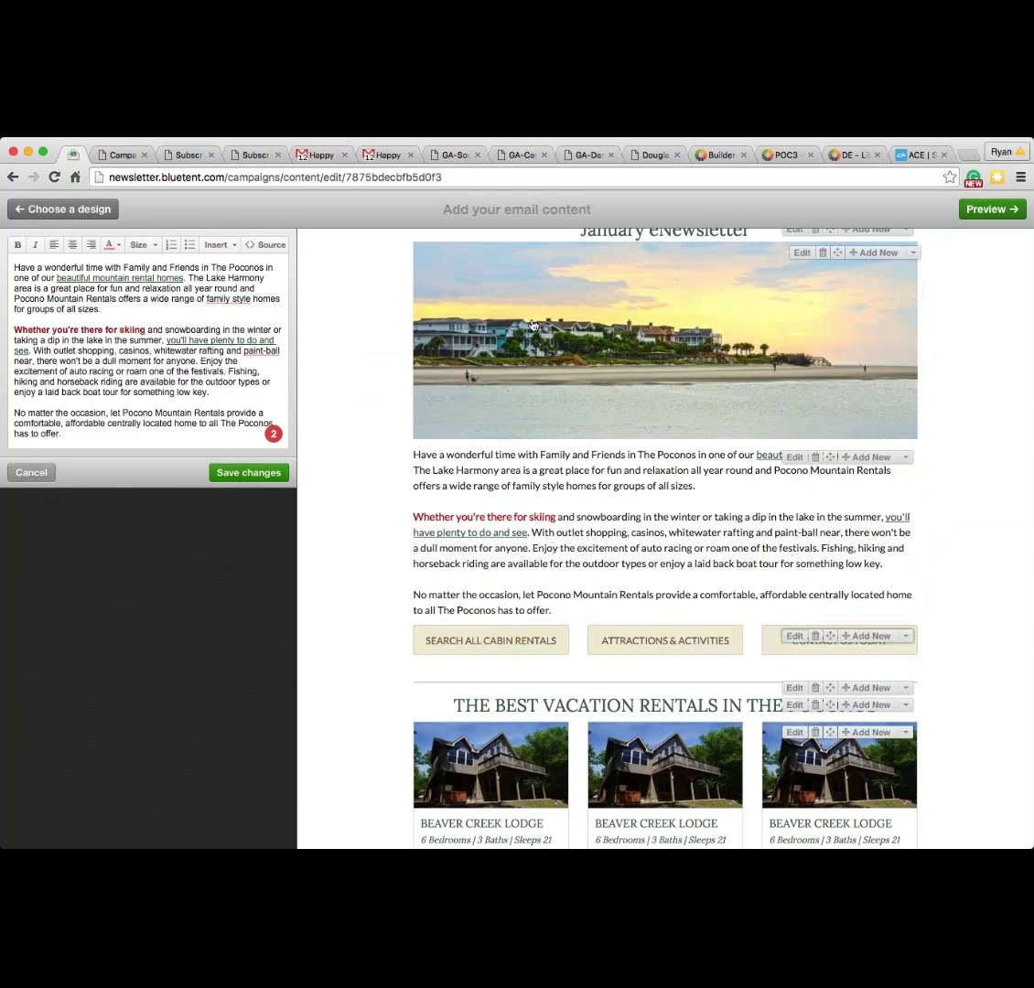
pyautogui.click(490, 641)
pyautogui.tripleClick(92, 263)
pyautogui.write('B')
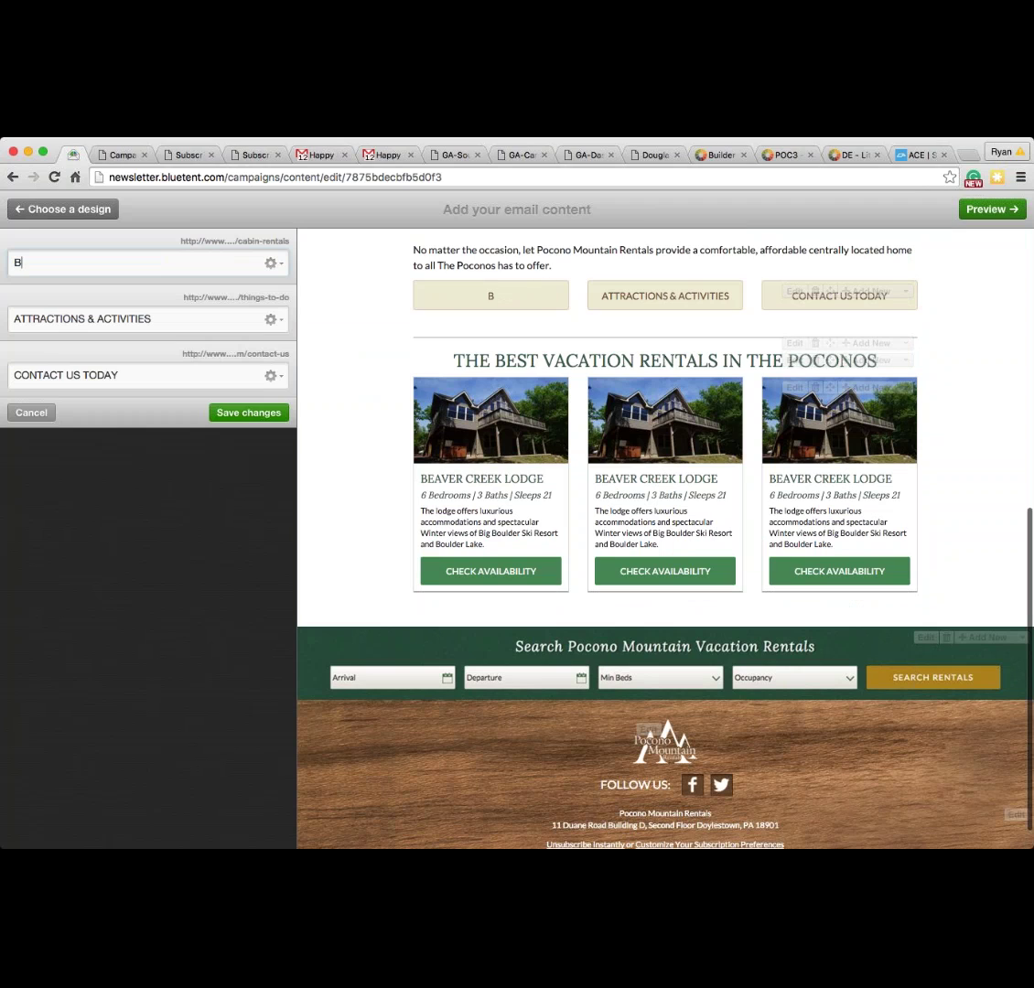
pyautogui.write('OOK T')
pyautogui.press('BackSpace')
pyautogui.write('NO')
pyautogui.press('BackSpace')
pyautogui.press('BackSpace')
pyautogui.write('NOW')
# Step: Check the link address behind the BOOK NOW button and close it without changing it
pyautogui.click(271, 263)
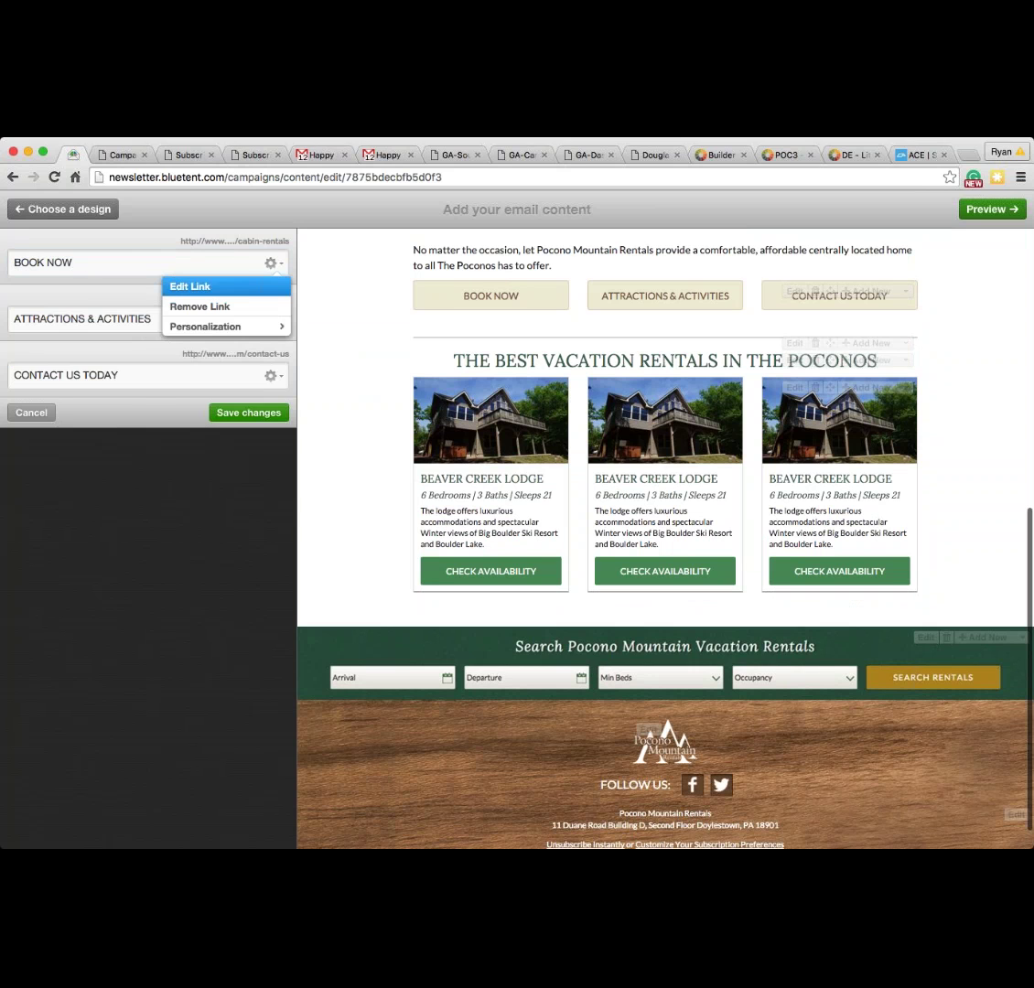
pyautogui.click(189, 286)
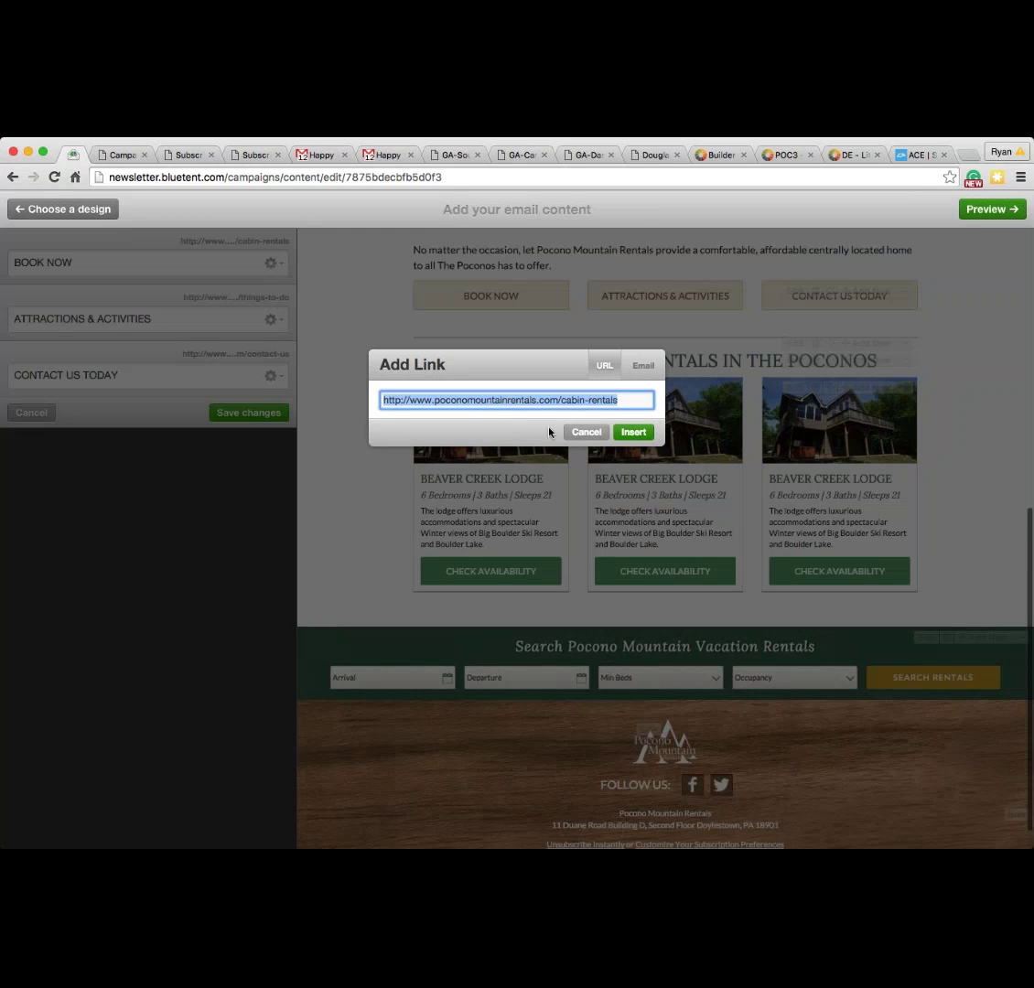
pyautogui.click(585, 432)
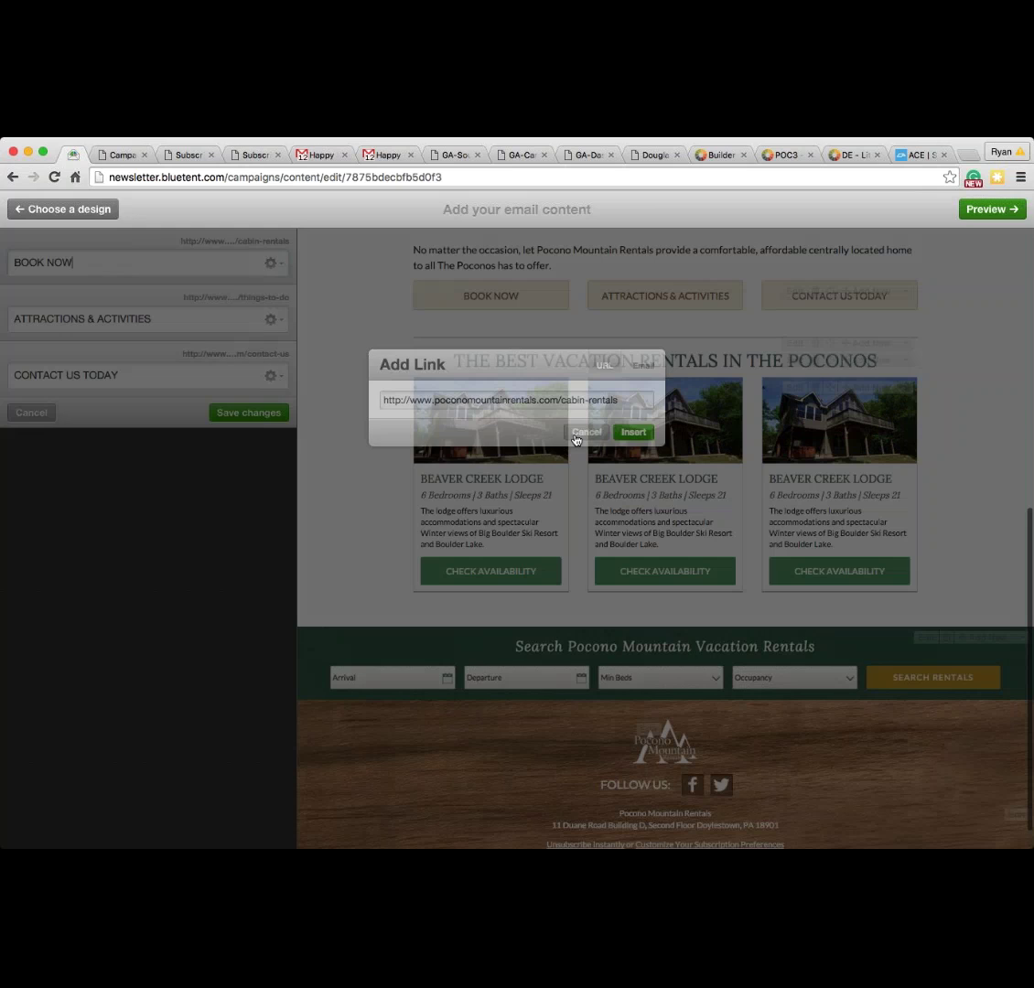
# Step: Save the changes to the three-button row below the body text
pyautogui.scroll(3, 562, 524)
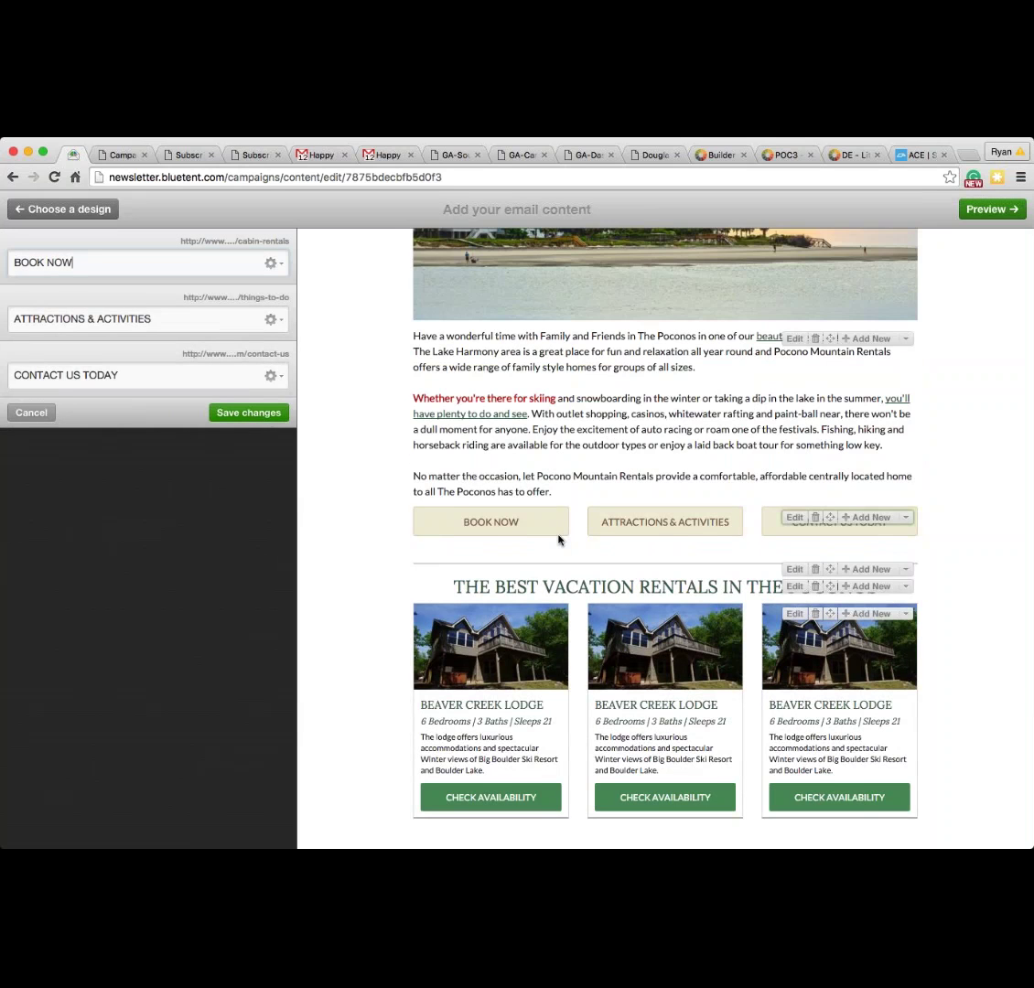
pyautogui.scroll(2, 557, 540)
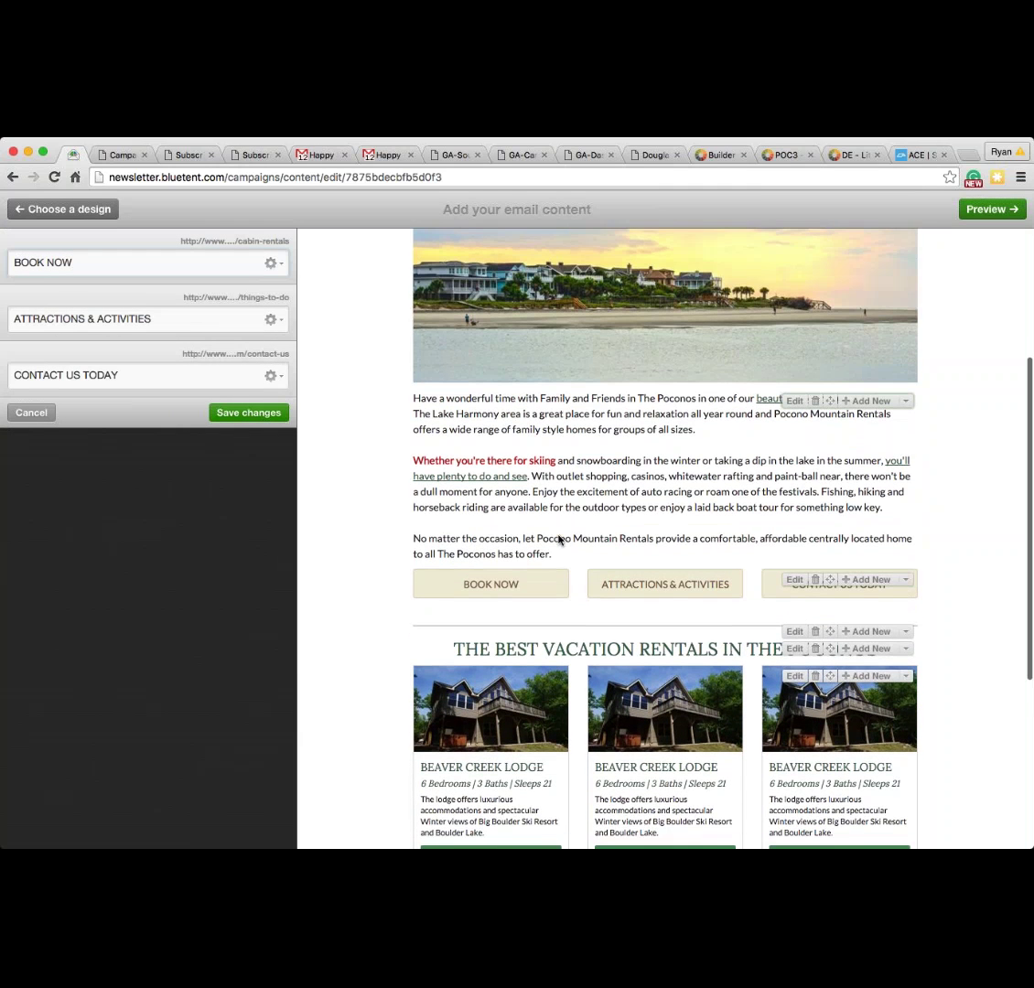
pyautogui.scroll(3, 558, 540)
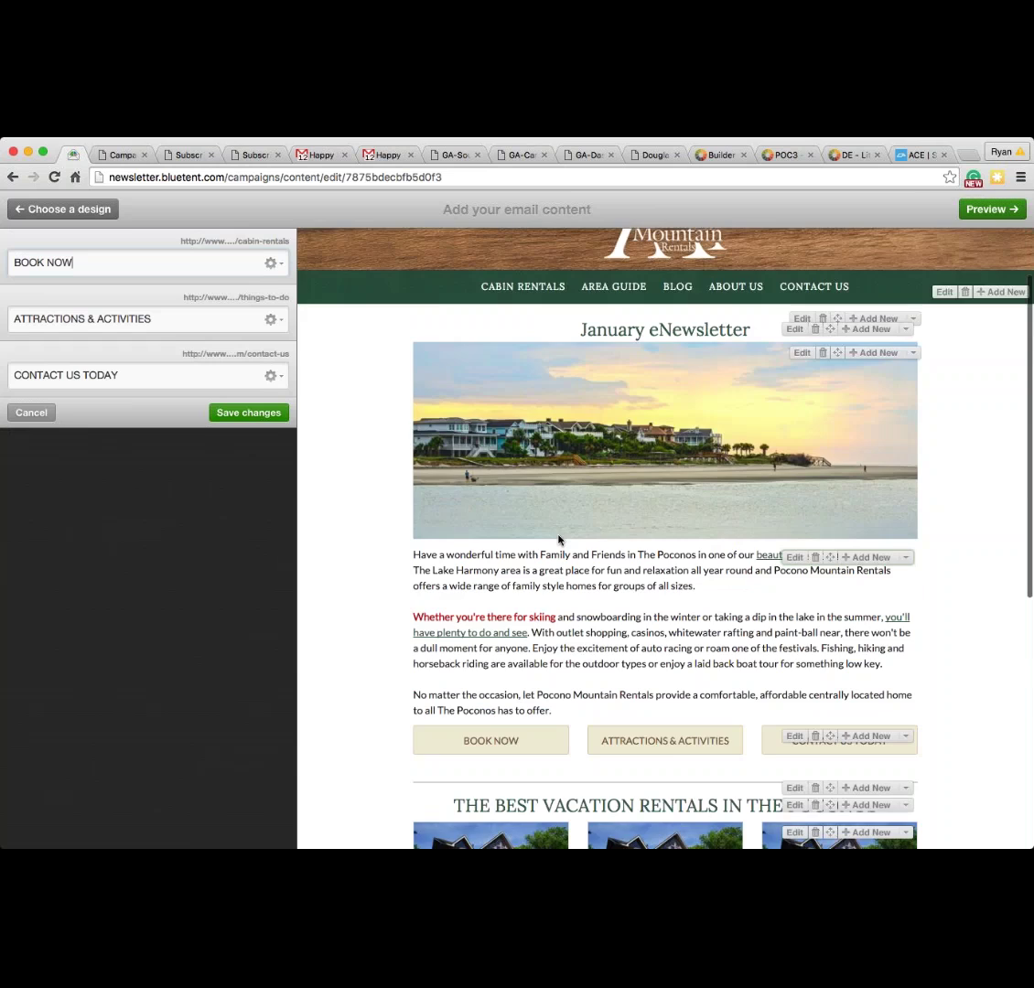
pyautogui.scroll(-5, 558, 540)
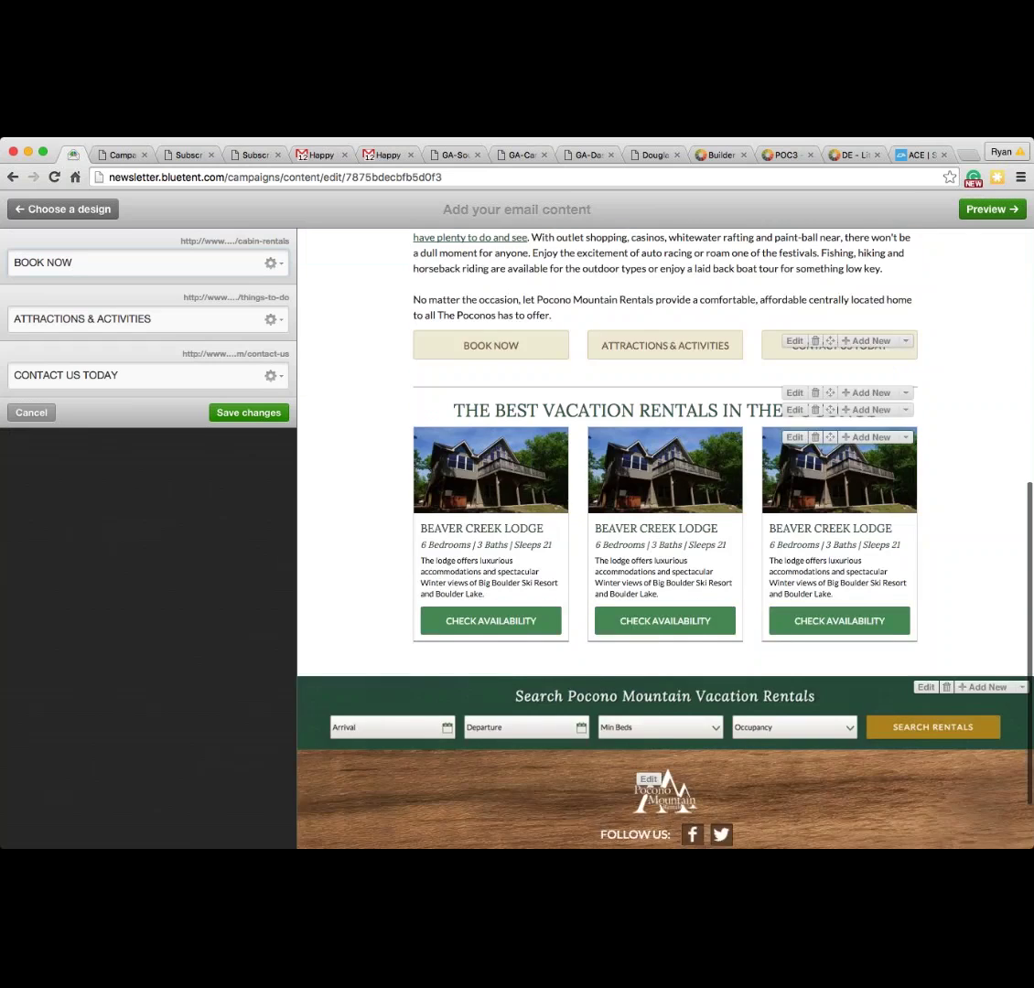
pyautogui.scroll(-1, 665, 539)
pyautogui.scroll(3, 664, 540)
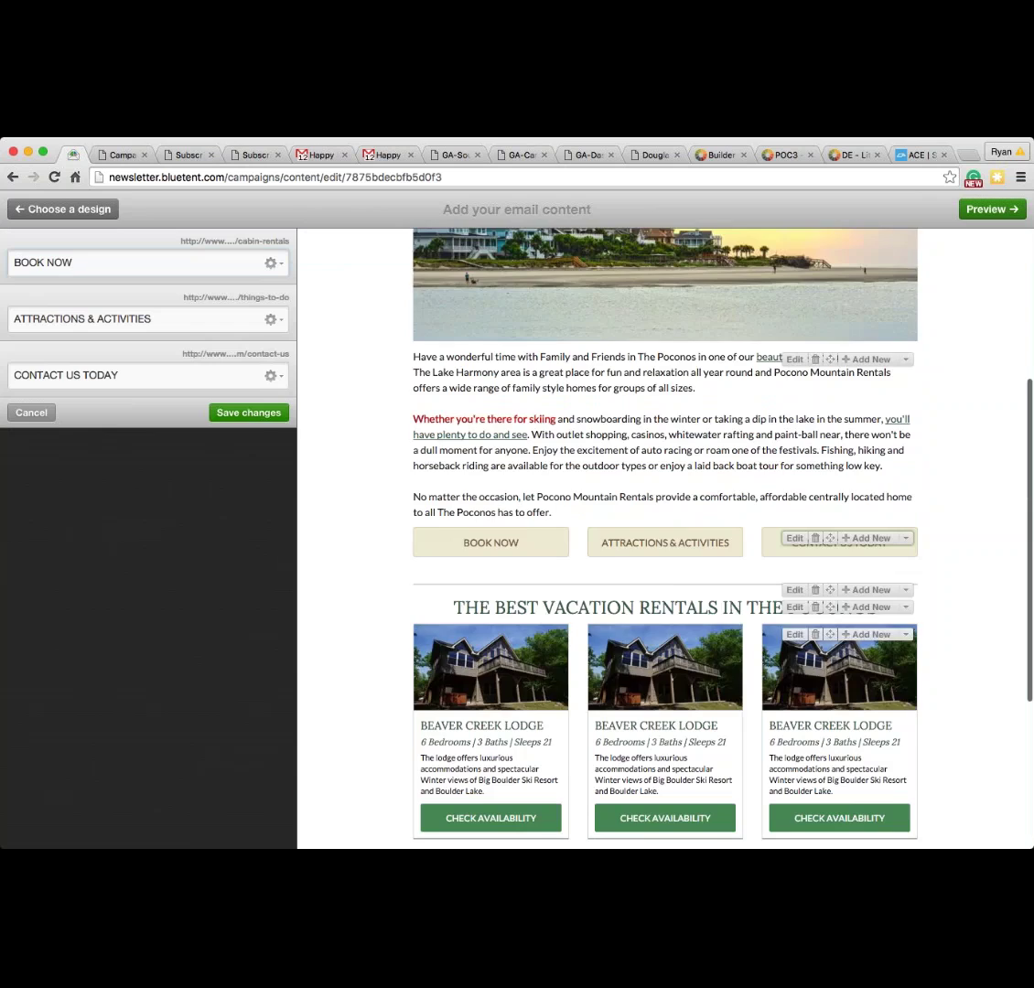
pyautogui.click(249, 413)
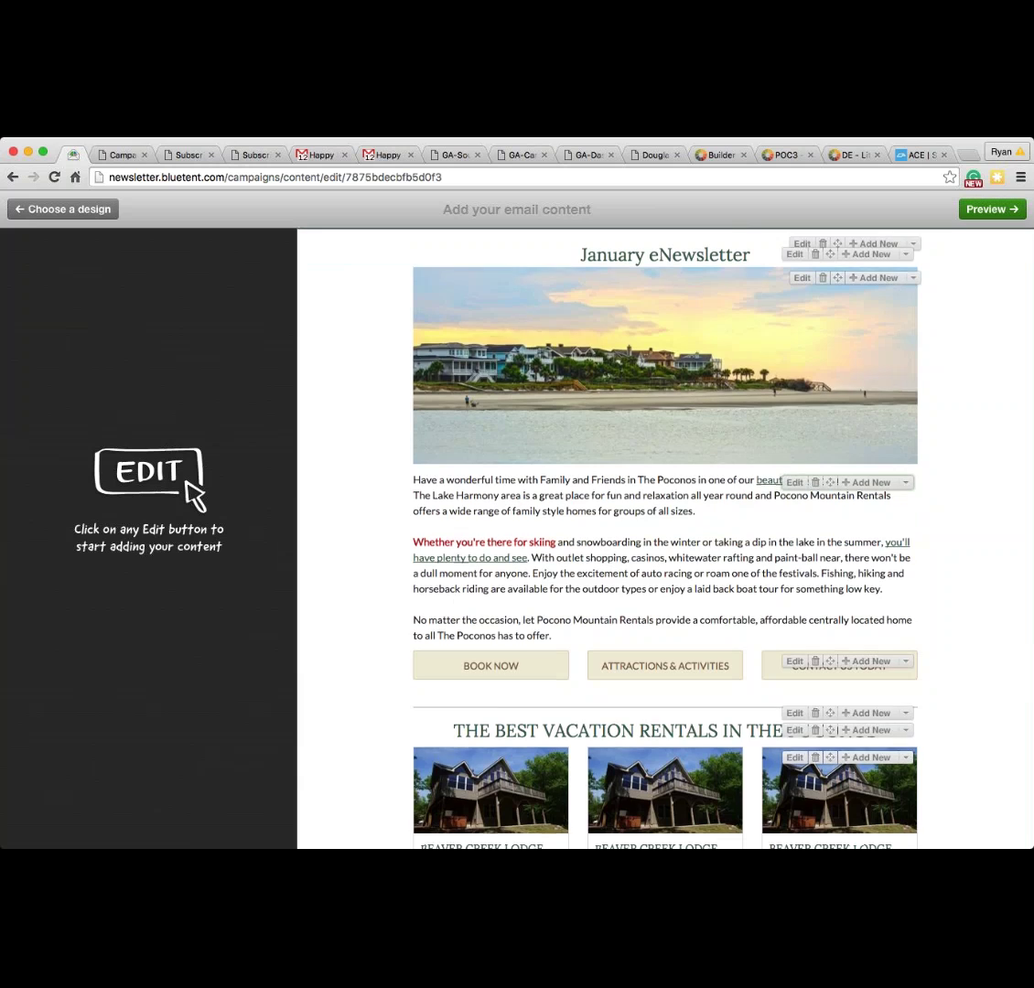
# Step: Move the row of three Beaver Creek Lodge listings up to directly beneath the beach image
pyautogui.scroll(-3, 738, 601)
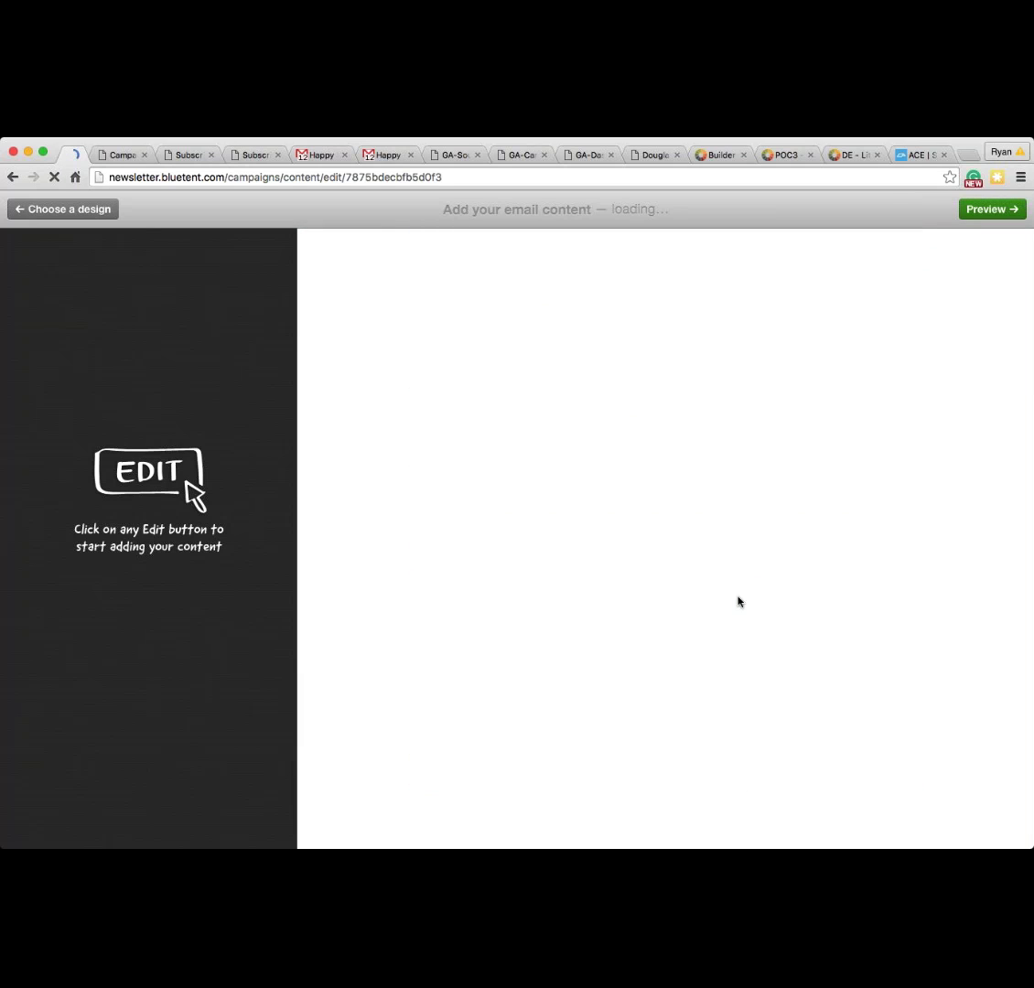
pyautogui.scroll(-5, 792, 734)
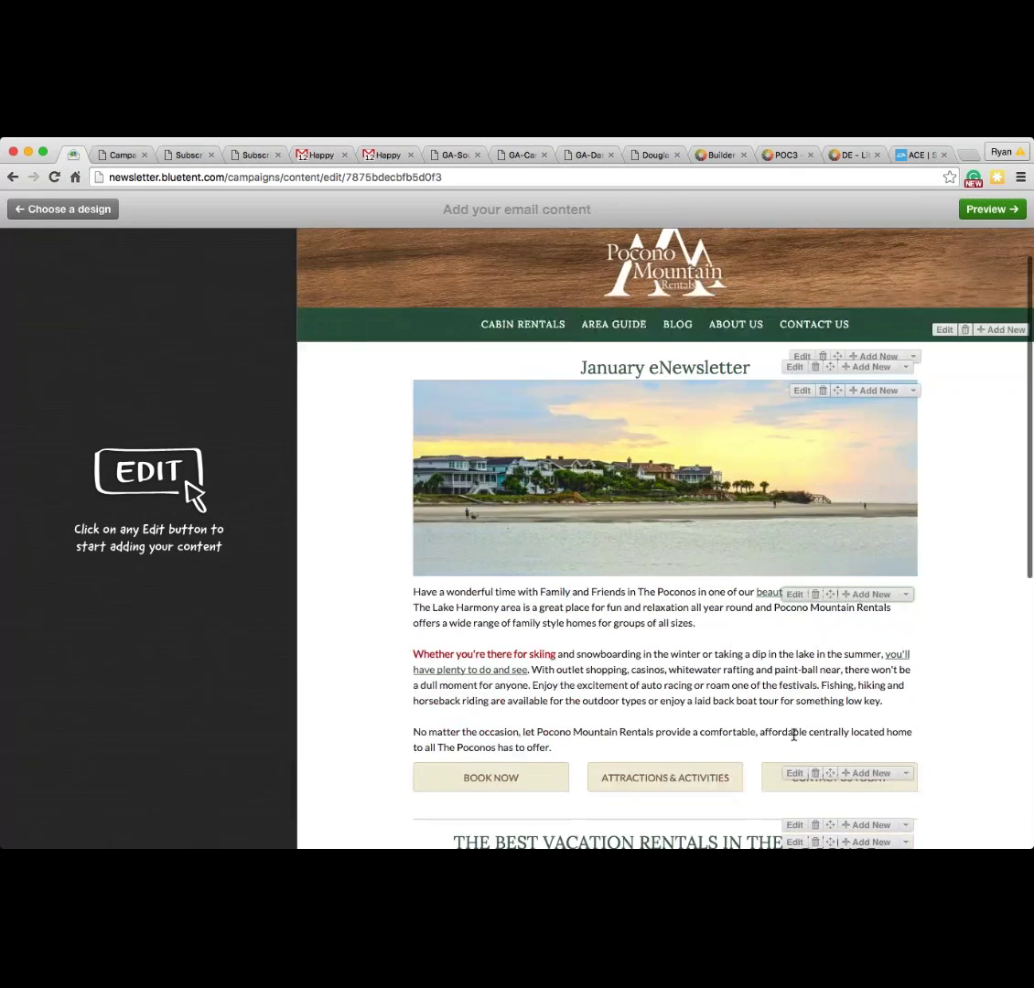
pyautogui.moveTo(829, 659); pyautogui.dragTo(830, 366)
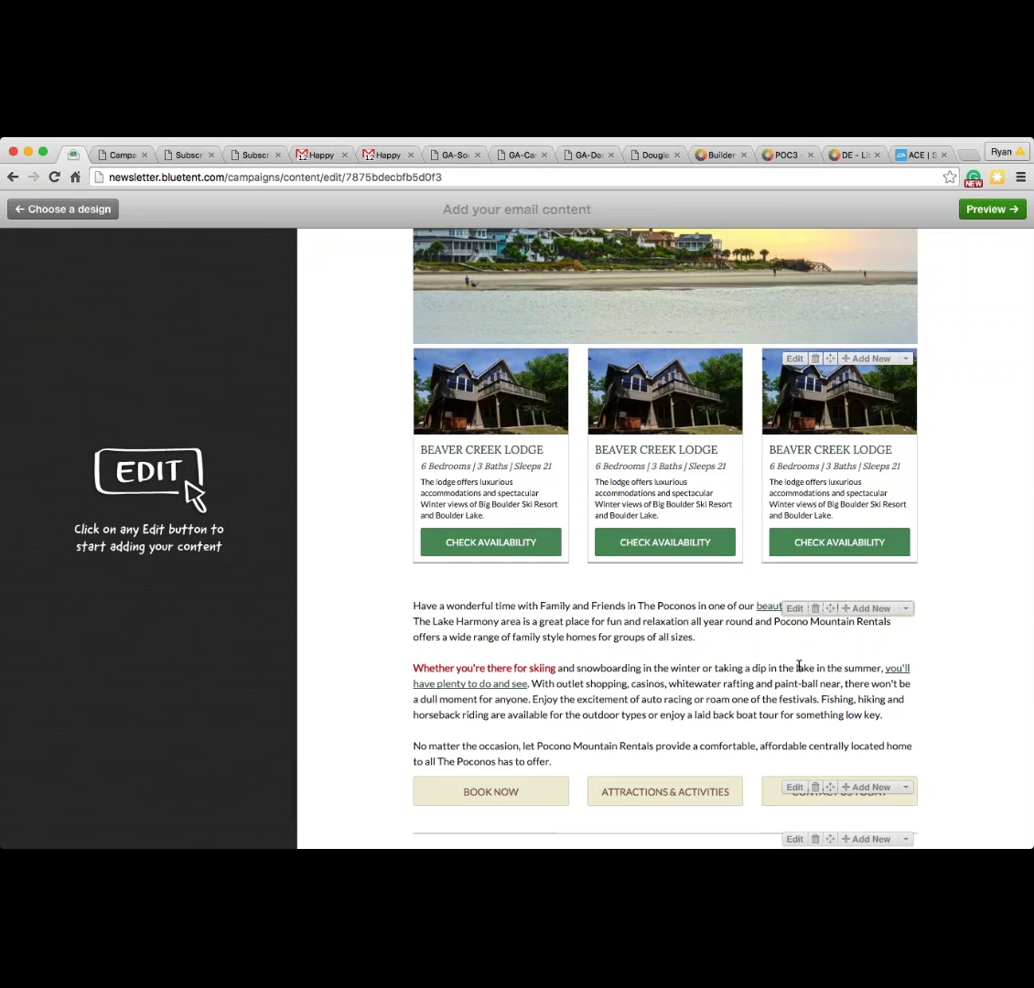
# Step: Move the body text beneath the "THE BEST VACATION RENTALS IN THE POCONOS" headline and the button row beneath that text
pyautogui.scroll(-3, 798, 668)
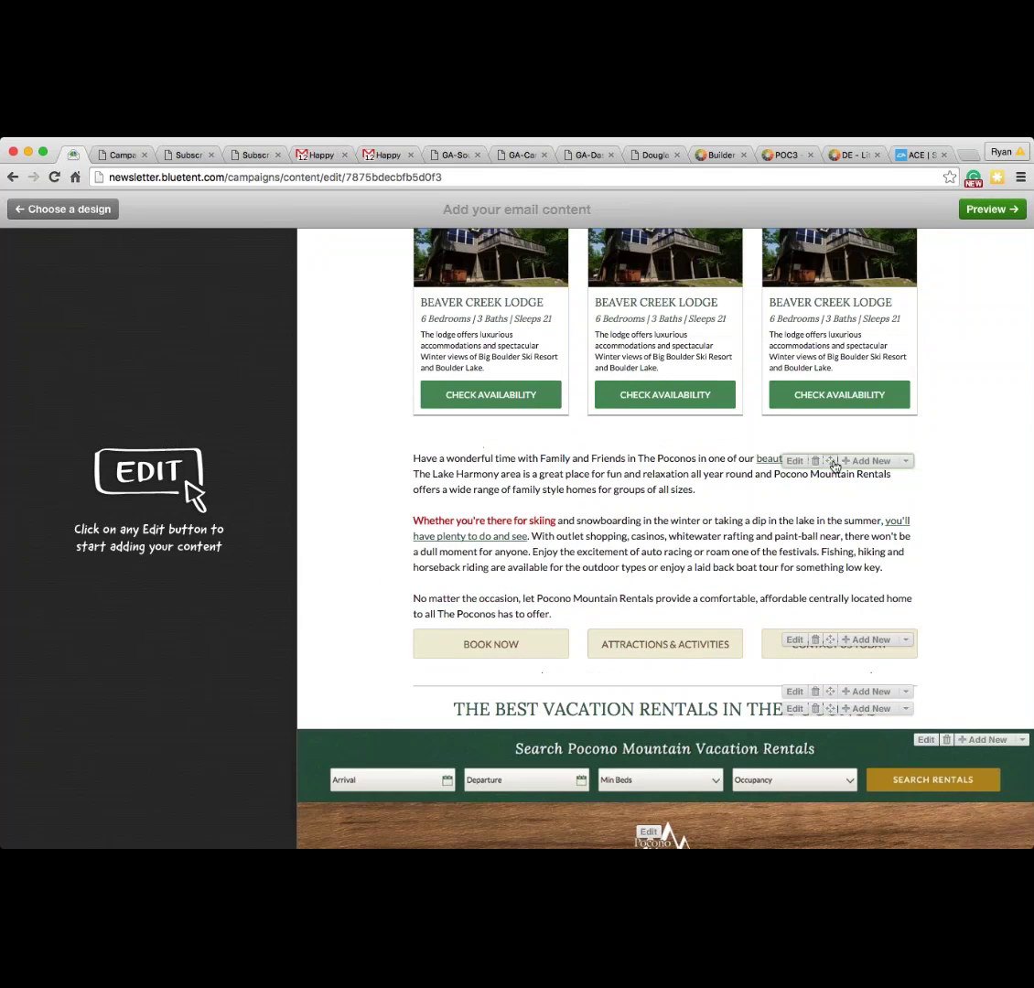
pyautogui.moveTo(834, 465); pyautogui.dragTo(832, 604)
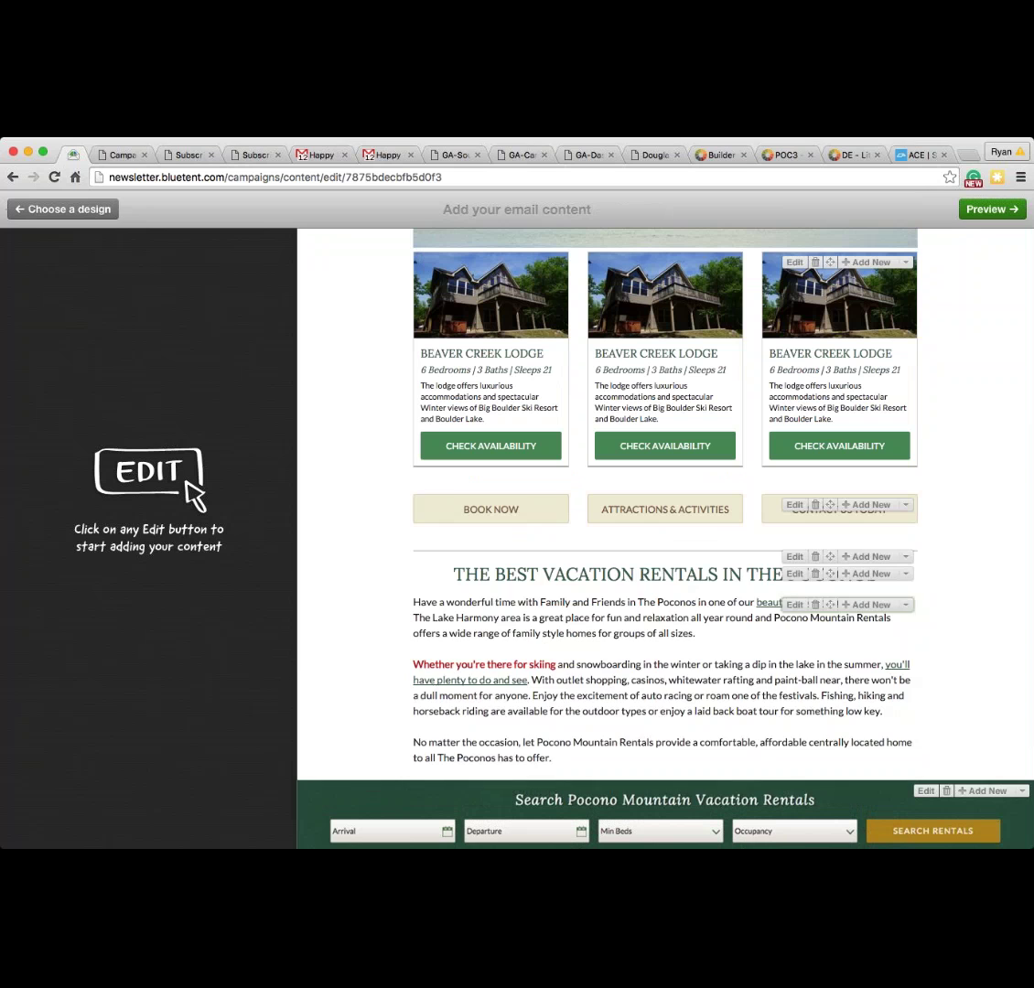
pyautogui.moveTo(831, 506); pyautogui.dragTo(831, 733)
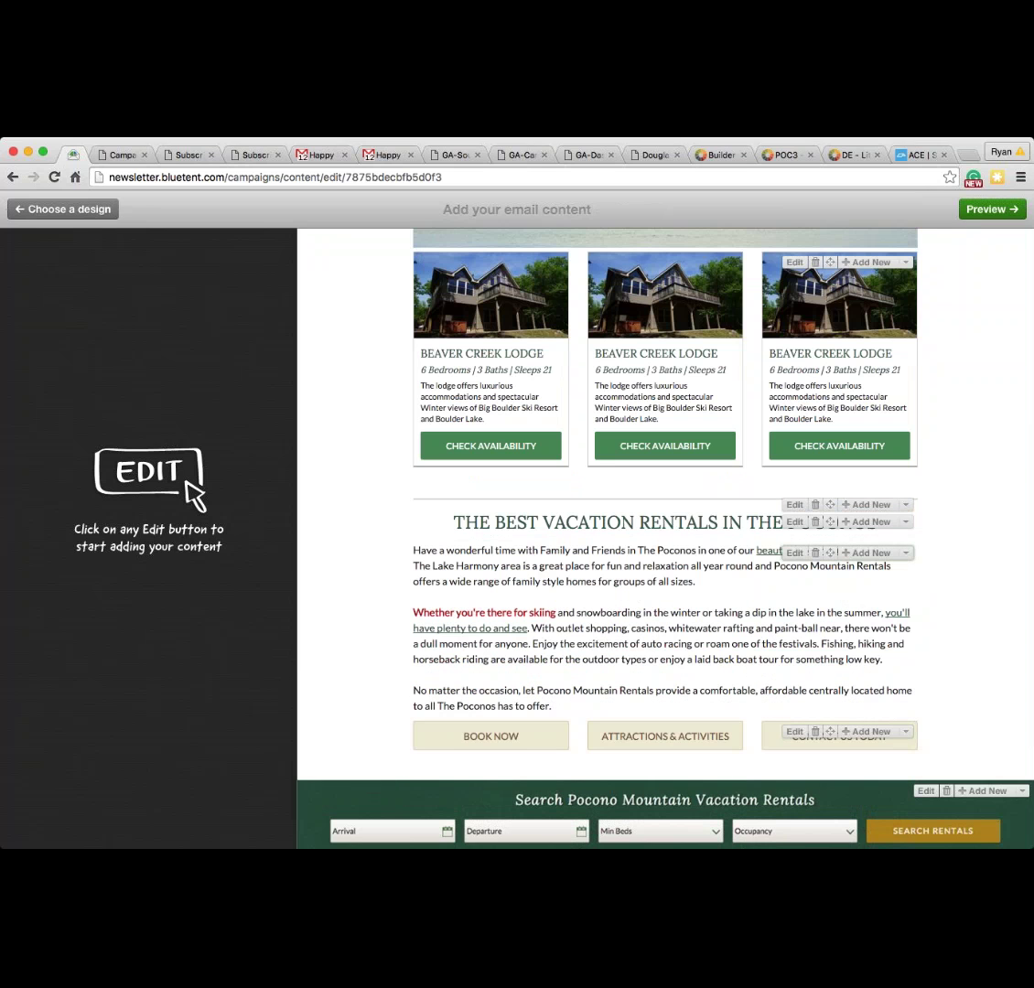
# Step: Move the beach image beneath the "THE BEST VACATION RENTALS IN THE POCONOS" headline, above the body text
pyautogui.scroll(3, 664, 540)
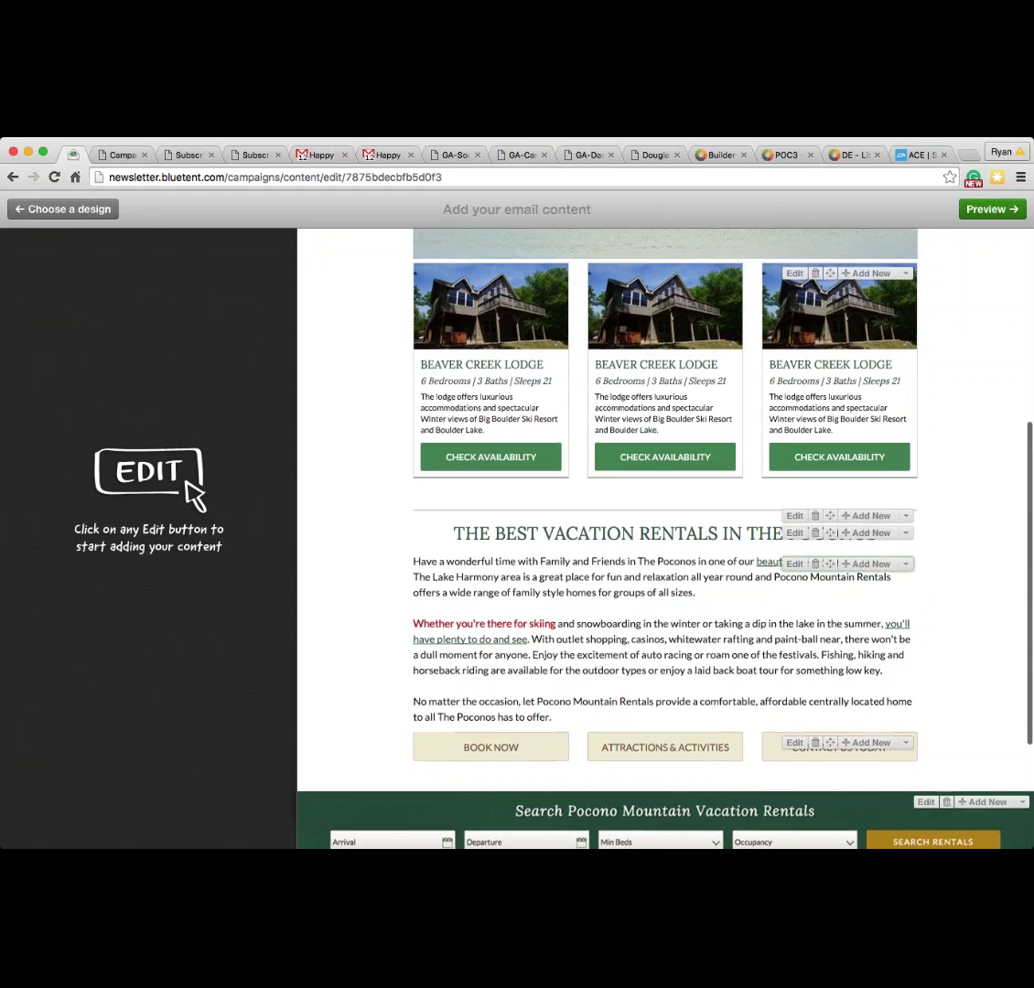
pyautogui.scroll(5, 829, 416)
pyautogui.moveTo(830, 416)
pyautogui.mouseDown()
pyautogui.moveTo(830, 745)
pyautogui.moveTo(840, 446)
pyautogui.mouseUp()
pyautogui.scroll(5, 757, 353)
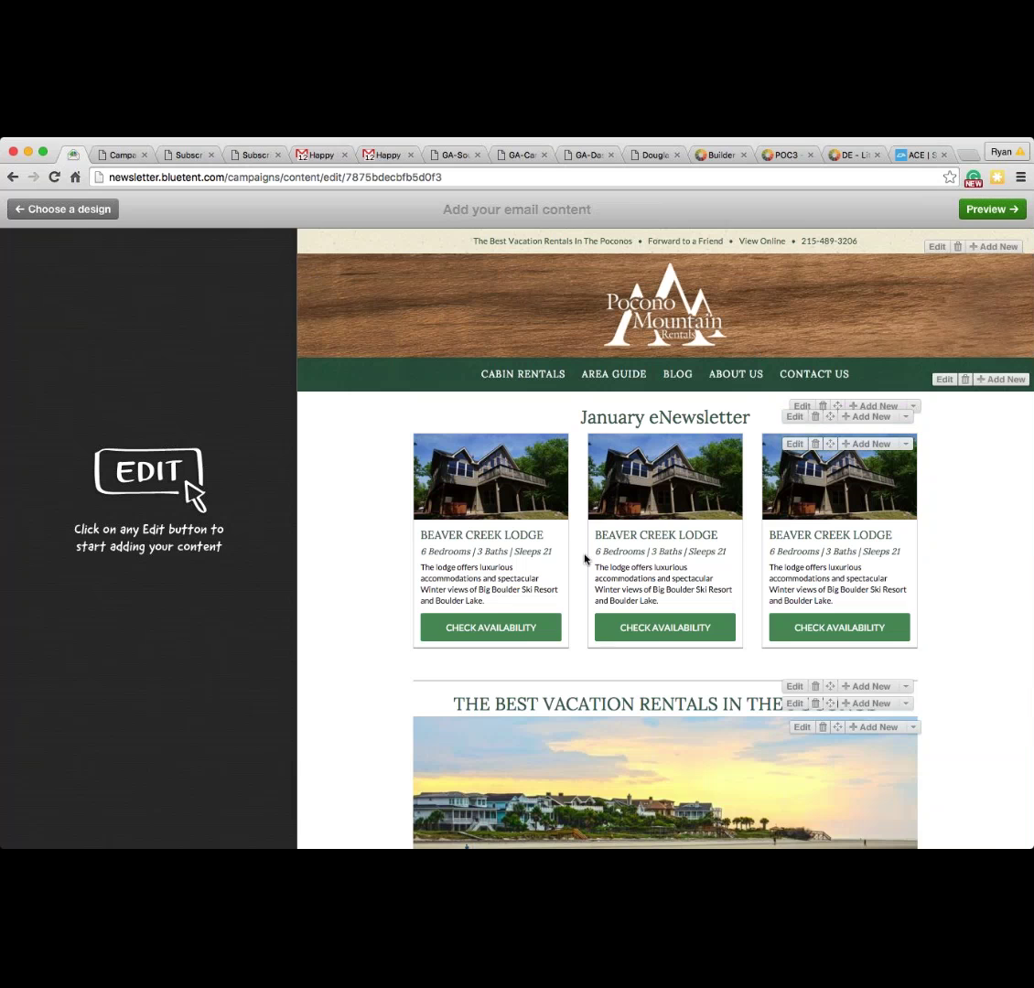
# Step: Preview the email and look through the rearranged layout from top to bottom
pyautogui.click(1000, 211)
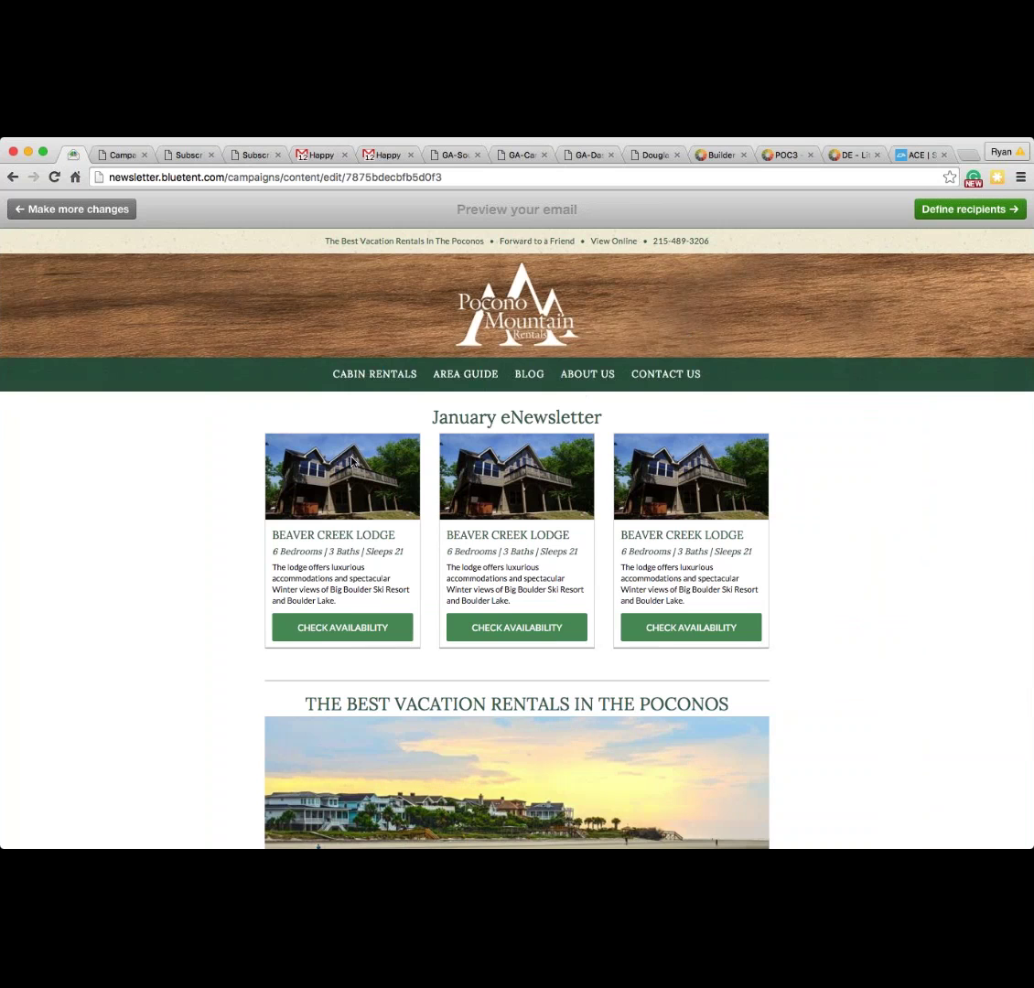
pyautogui.scroll(-5, 352, 460)
pyautogui.scroll(5, 352, 460)
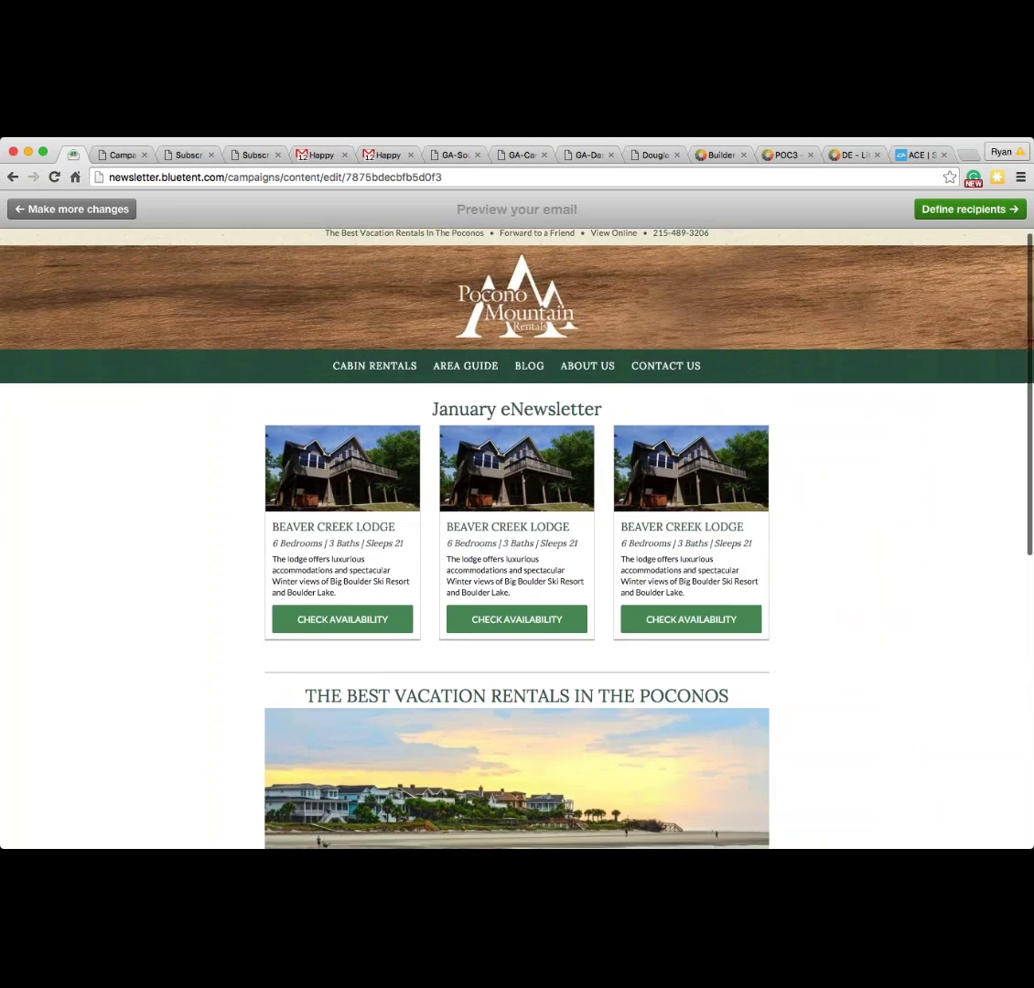
# Step: Proceed to defining recipients and select the Bluetent Main list for the campaign
pyautogui.click(963, 211)
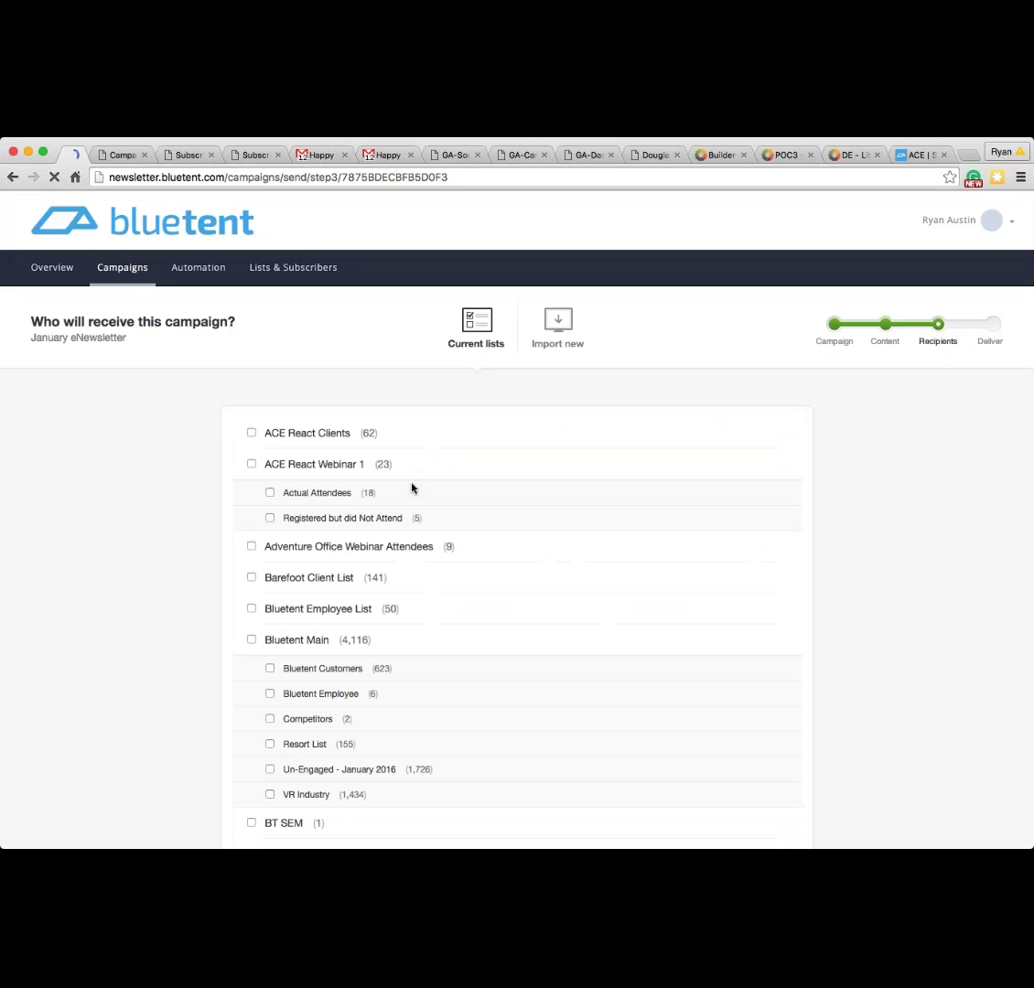
pyautogui.scroll(-1, 412, 475)
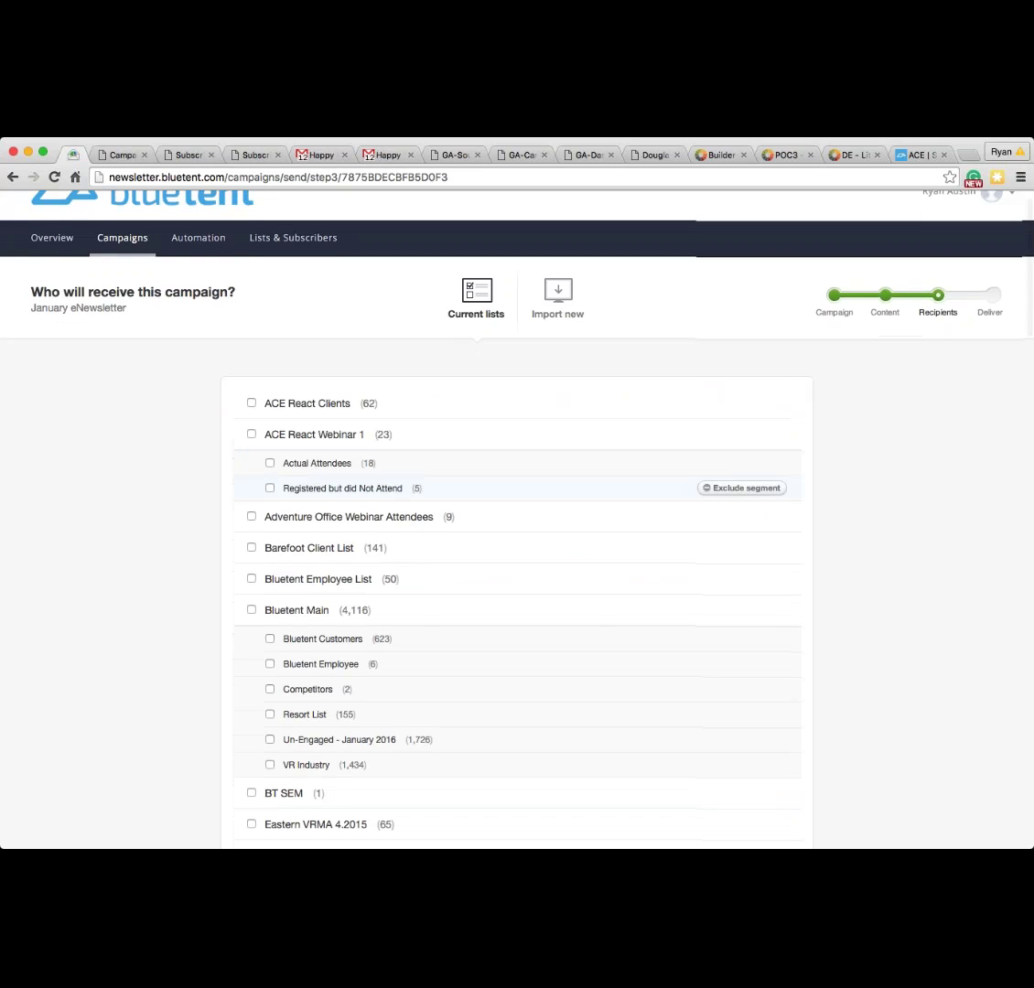
pyautogui.scroll(1, 521, 476)
pyautogui.scroll(-1, 517, 473)
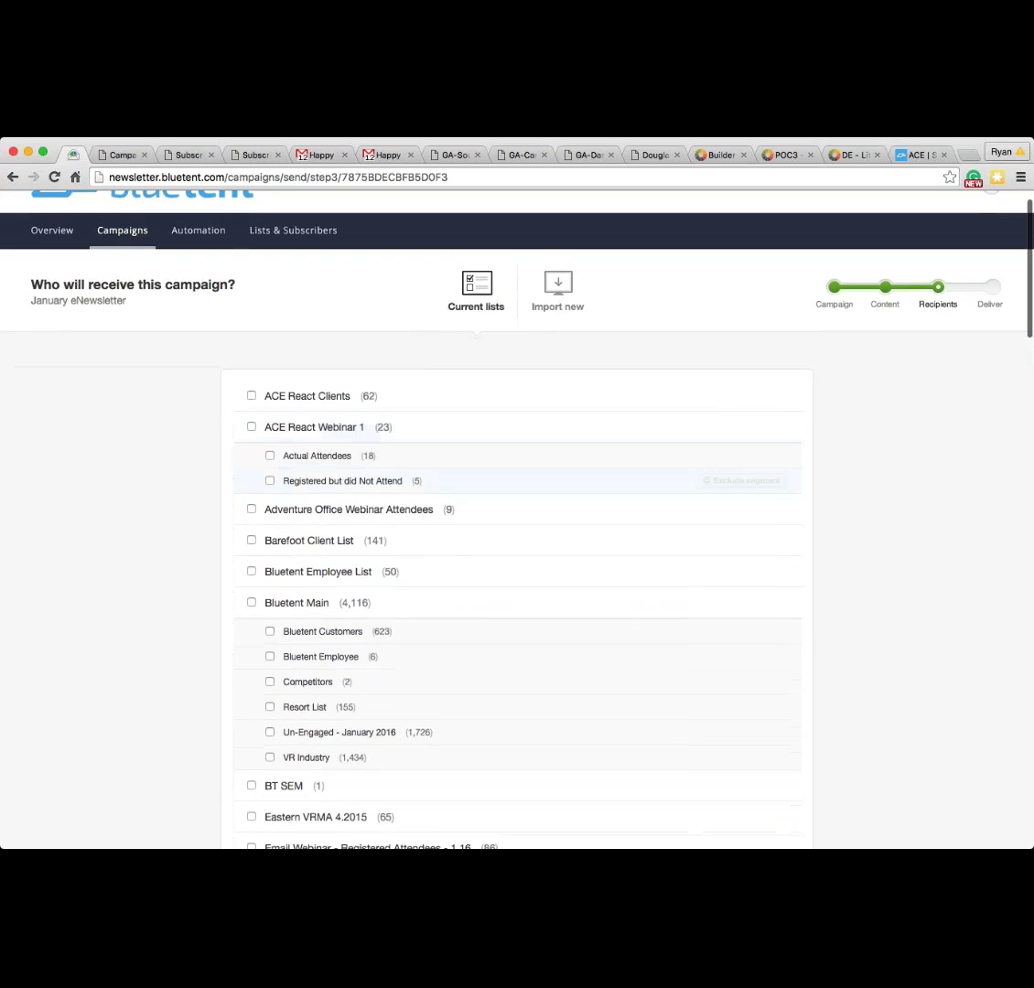
pyautogui.scroll(2, 732, 585)
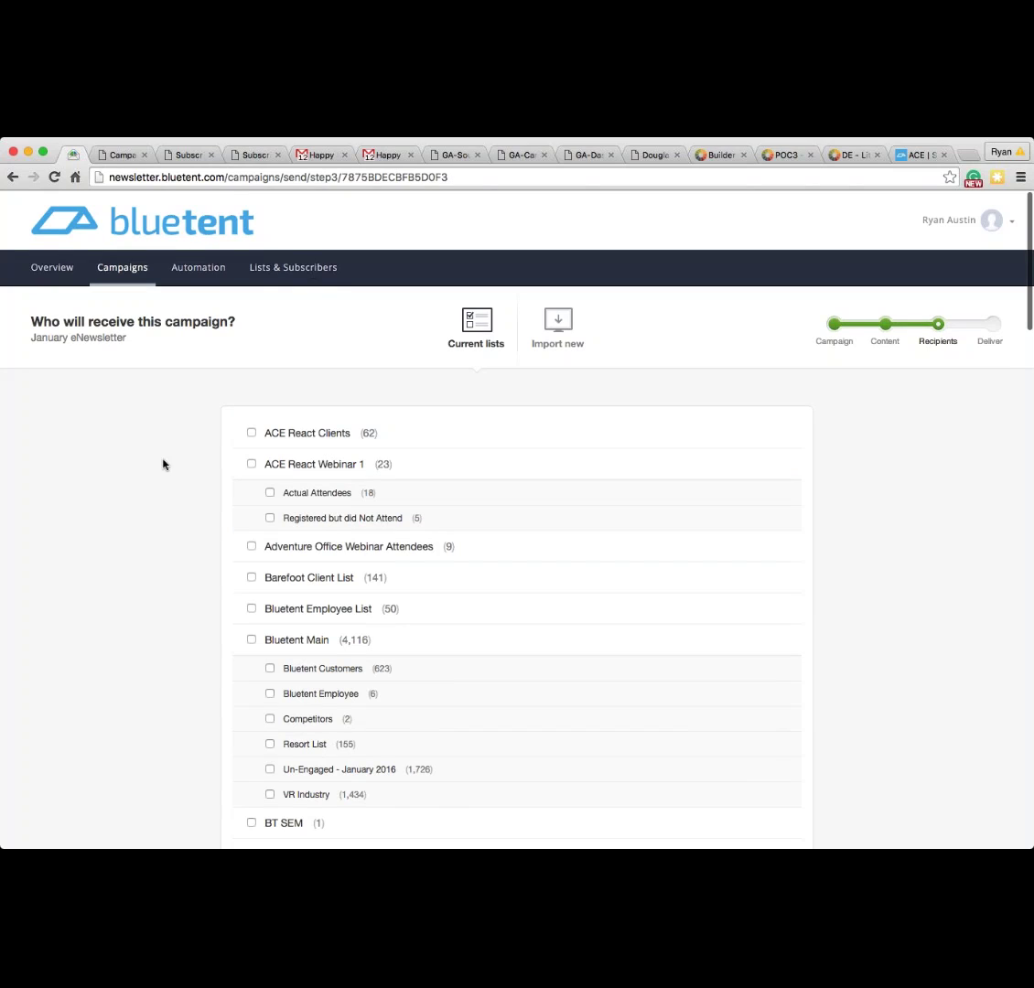
pyautogui.scroll(-3, 164, 463)
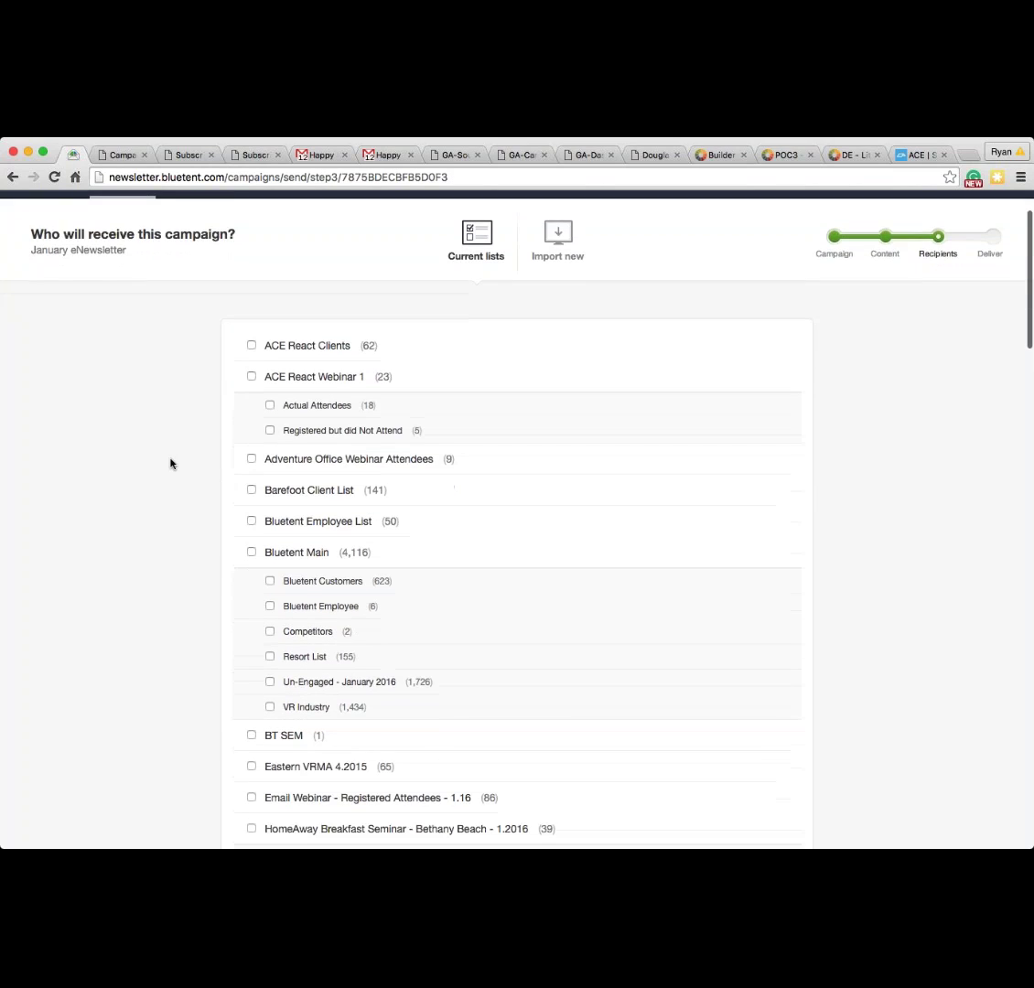
pyautogui.scroll(-5, 170, 464)
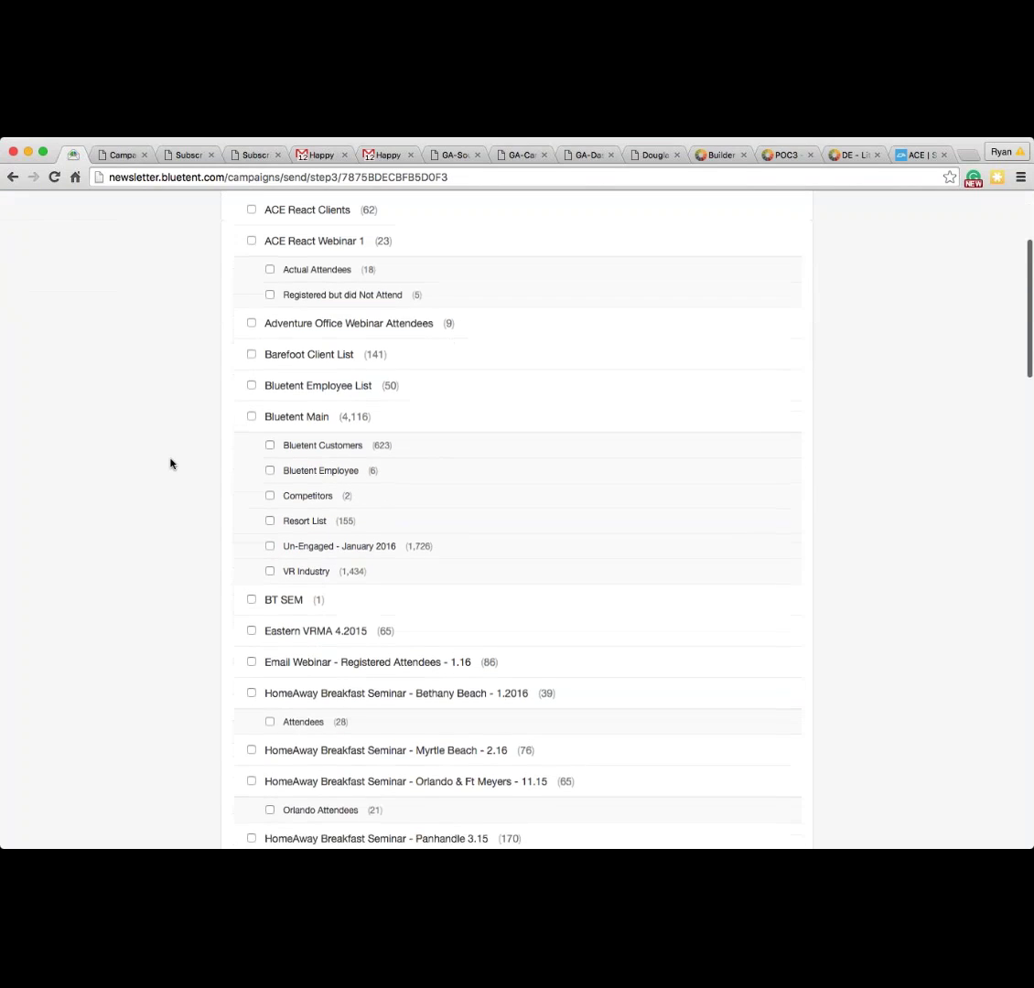
pyautogui.scroll(-1, 170, 463)
pyautogui.click(251, 403)
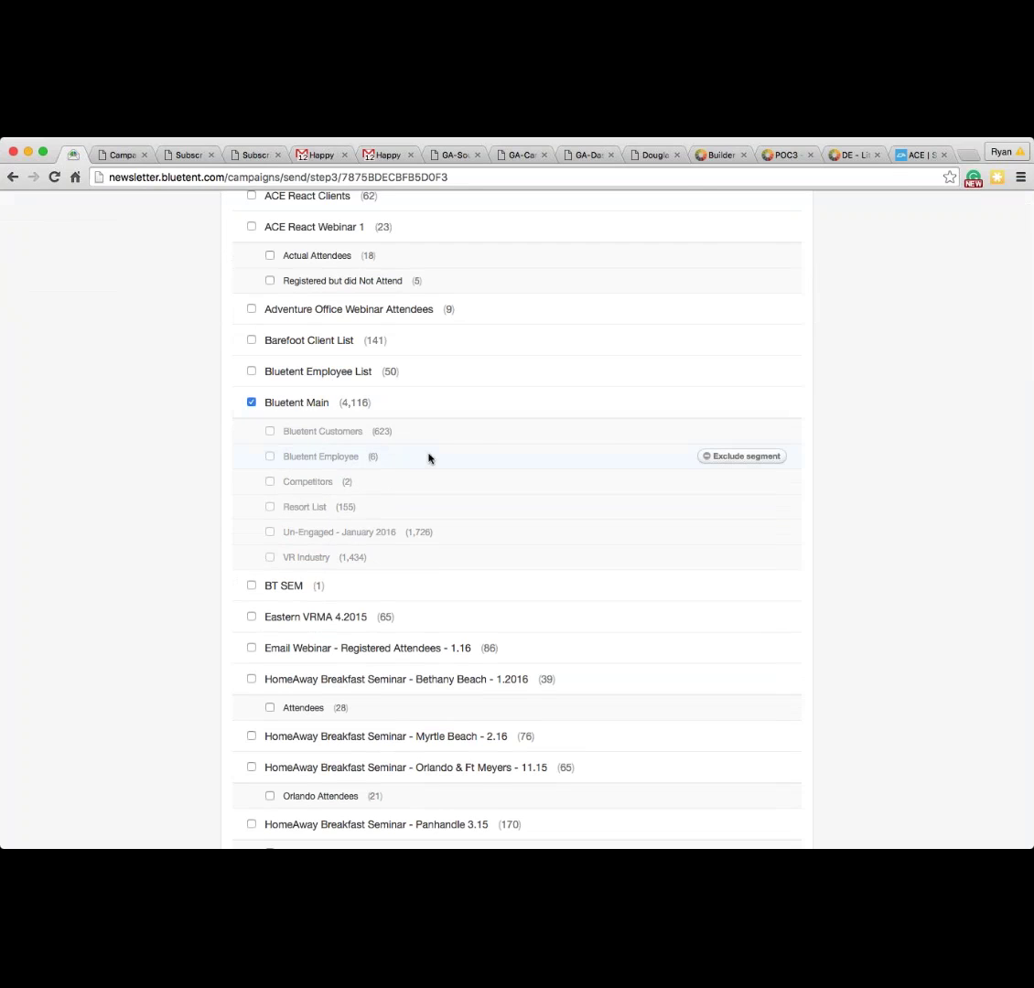
# Step: Exclude the Bluetent Employee and Bluetent Customers segments of Bluetent Main and continue to the campaign snapshot
pyautogui.click(750, 456)
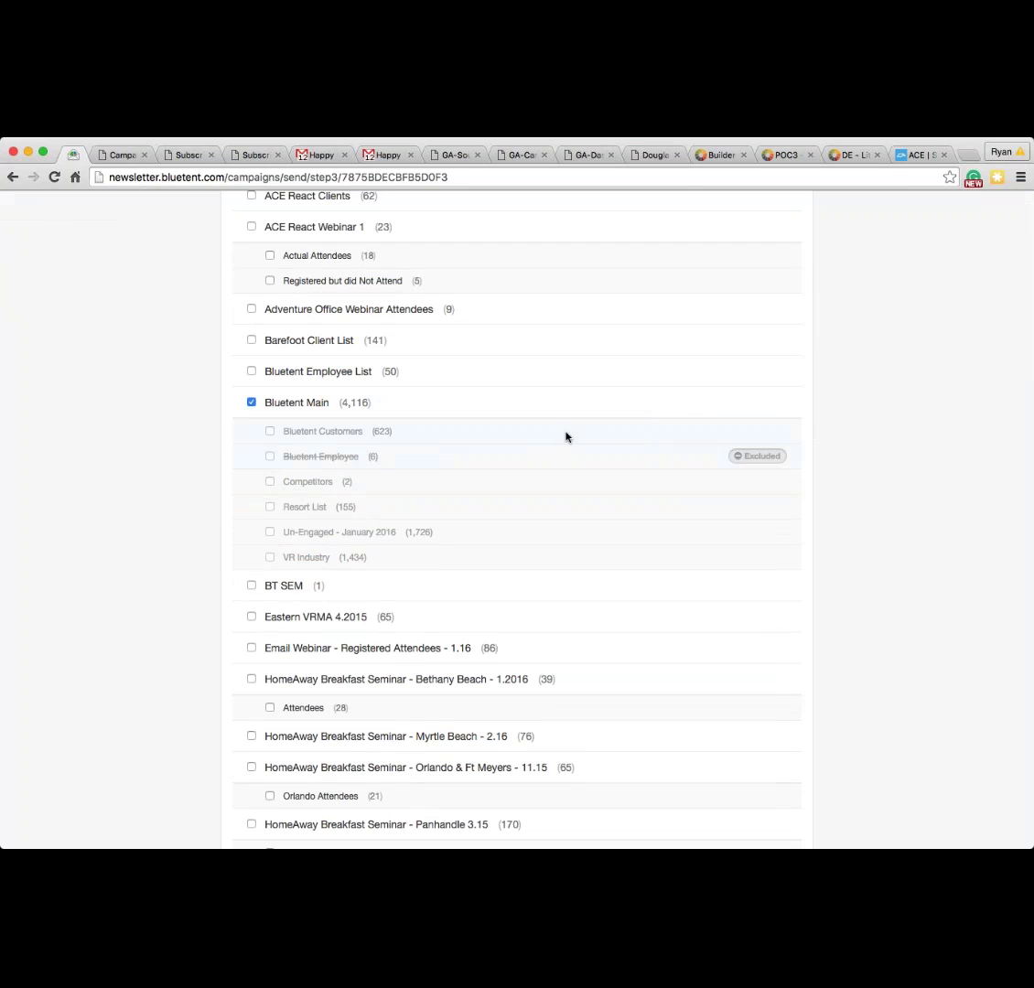
pyautogui.moveTo(743, 432)
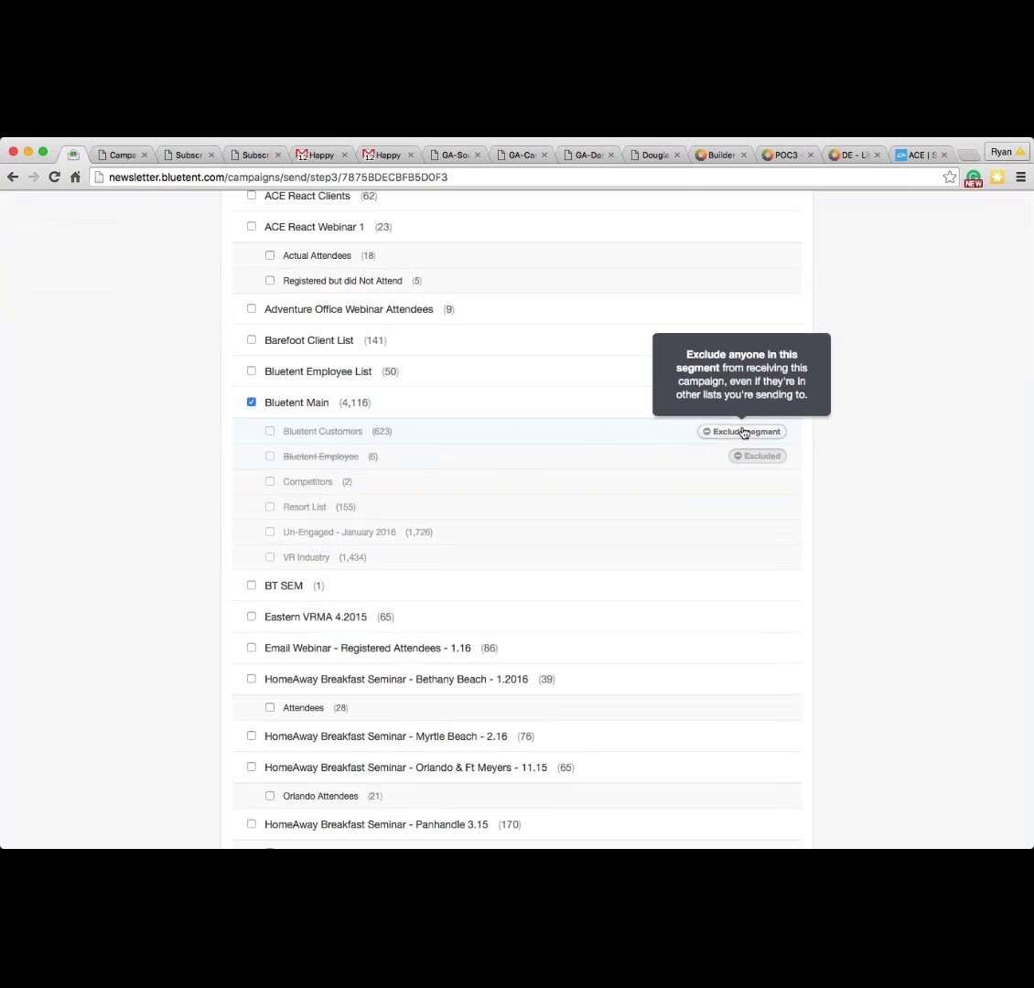
pyautogui.click(744, 431)
pyautogui.scroll(-5, 413, 473)
pyautogui.scroll(-20, 412, 473)
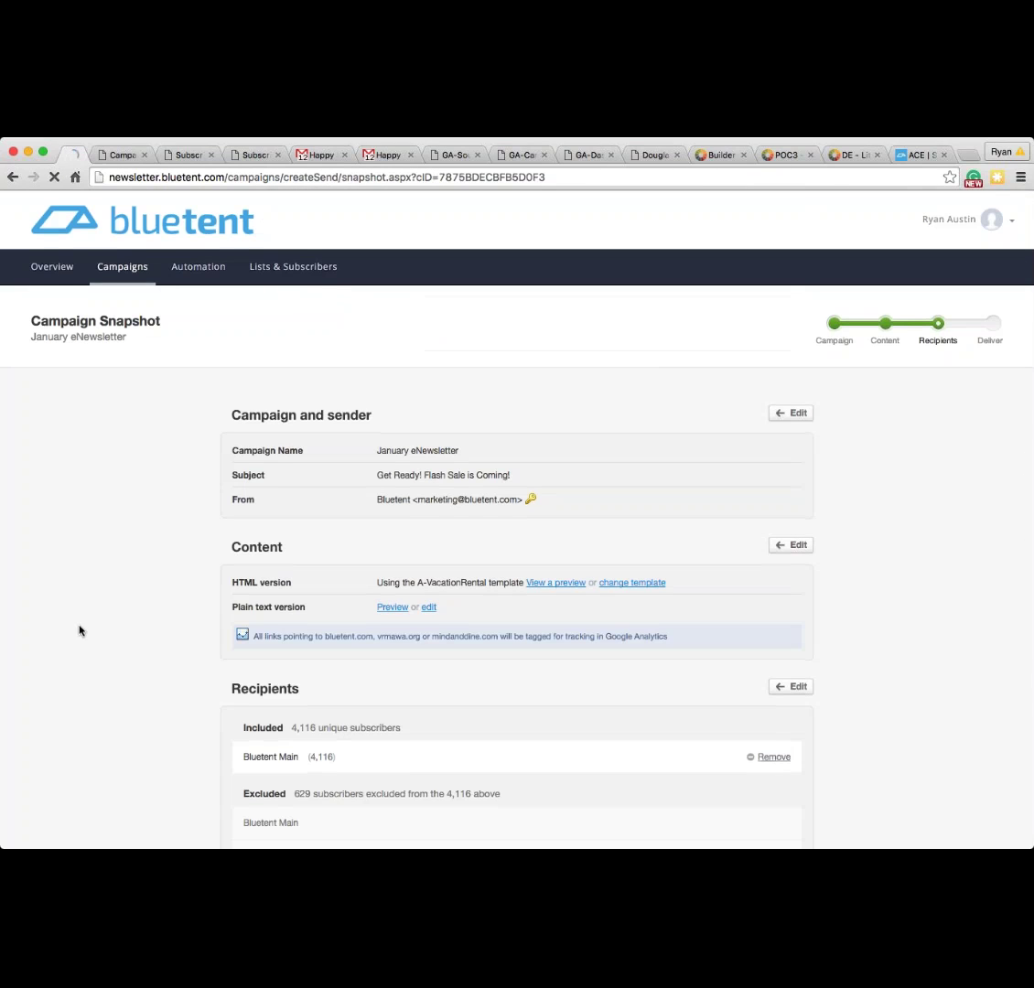
# Step: Review the sender, content and recipients sections of the January eNewsletter campaign snapshot
pyautogui.scroll(-3, 207, 595)
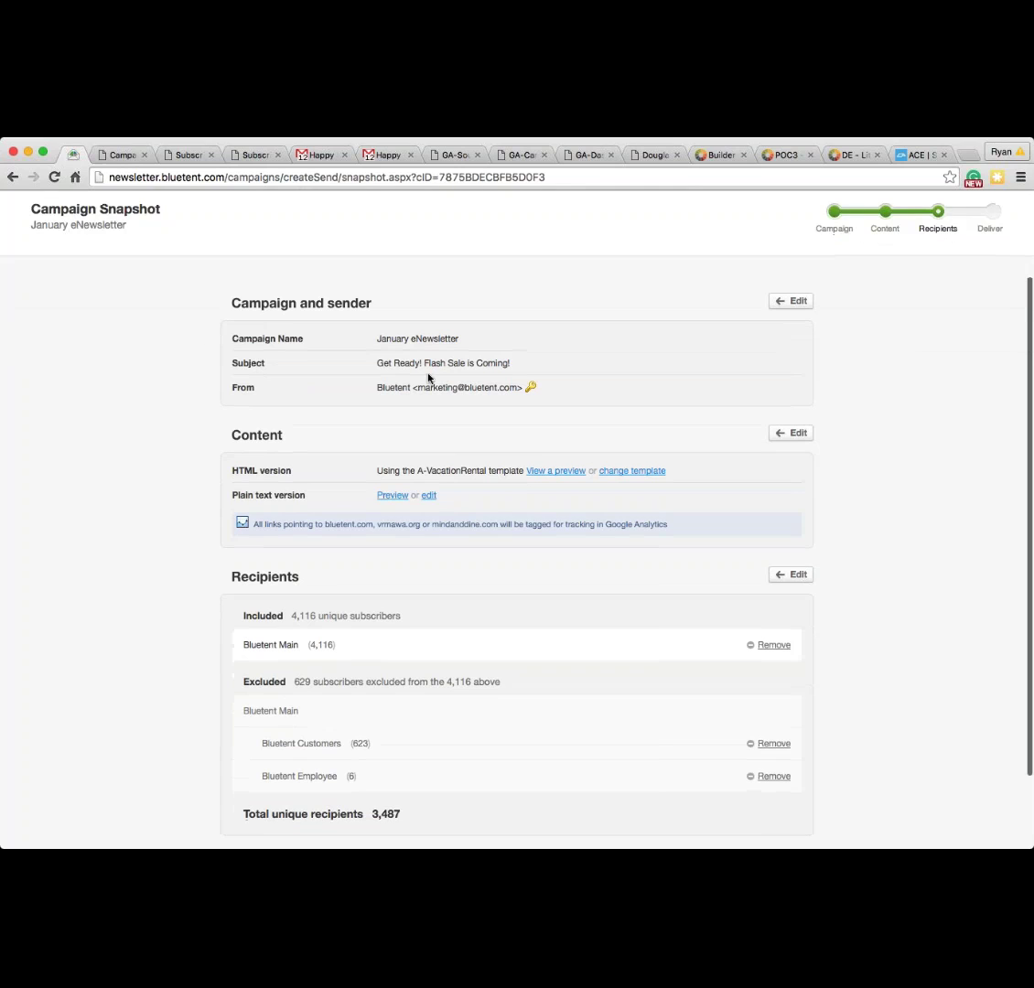
pyautogui.scroll(-2, 286, 393)
pyautogui.scroll(-1, 480, 494)
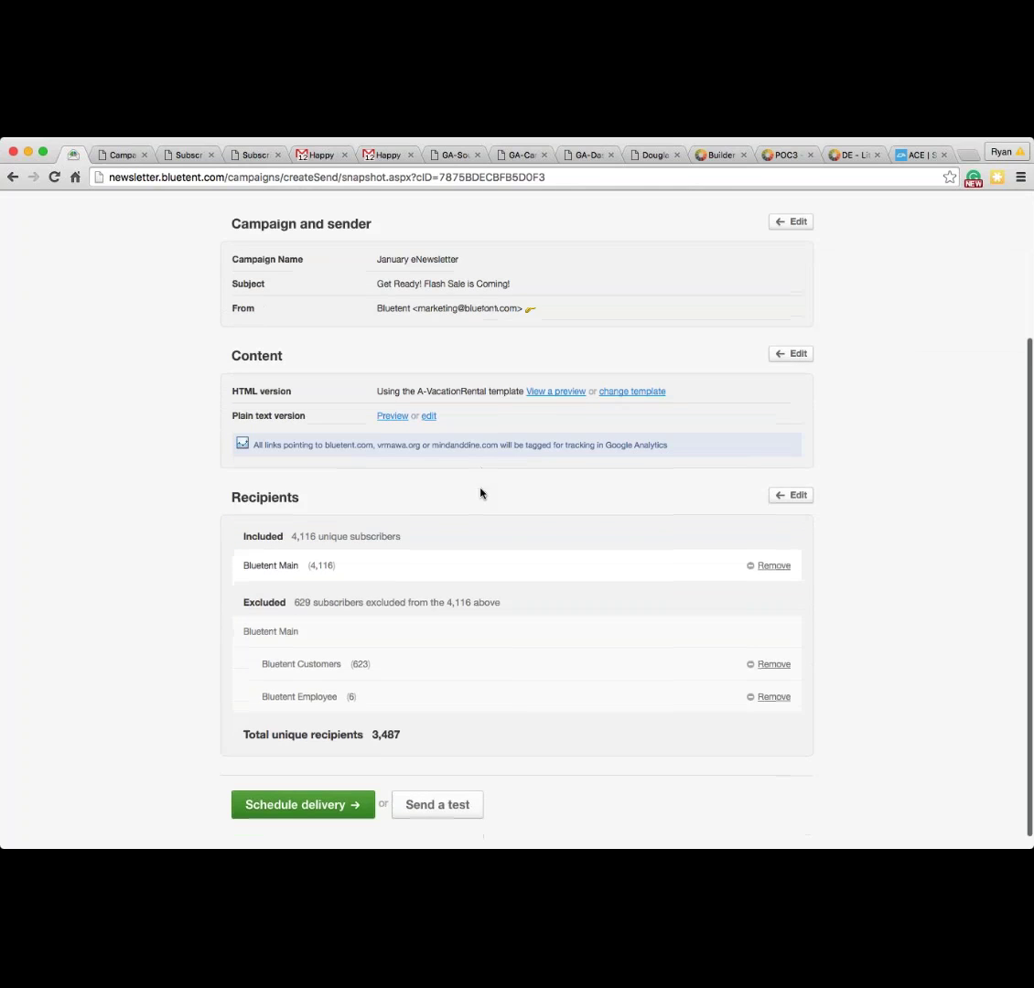
pyautogui.scroll(3, 522, 637)
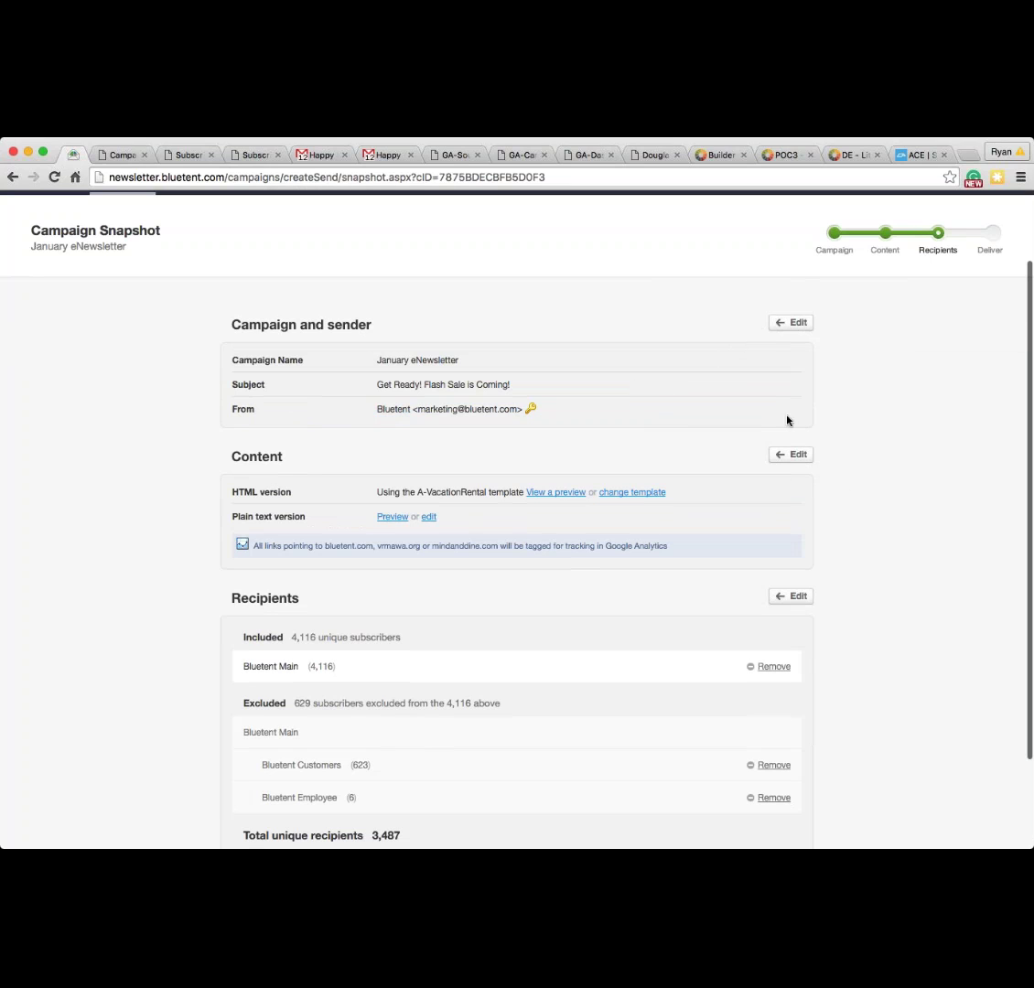
pyautogui.scroll(-2, 769, 486)
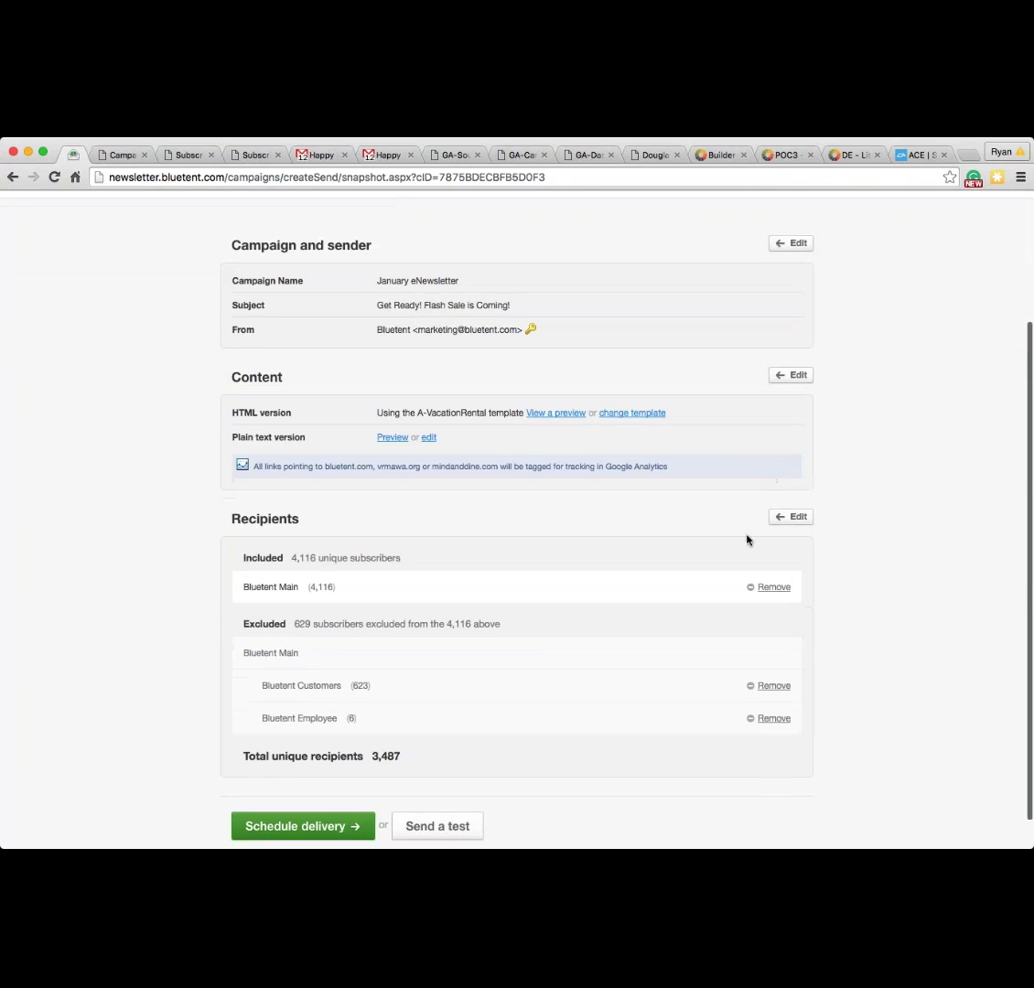
# Step: Examine the included, excluded and total unique recipient figures in the campaign snapshot's Recipients section
pyautogui.scroll(-1, 746, 539)
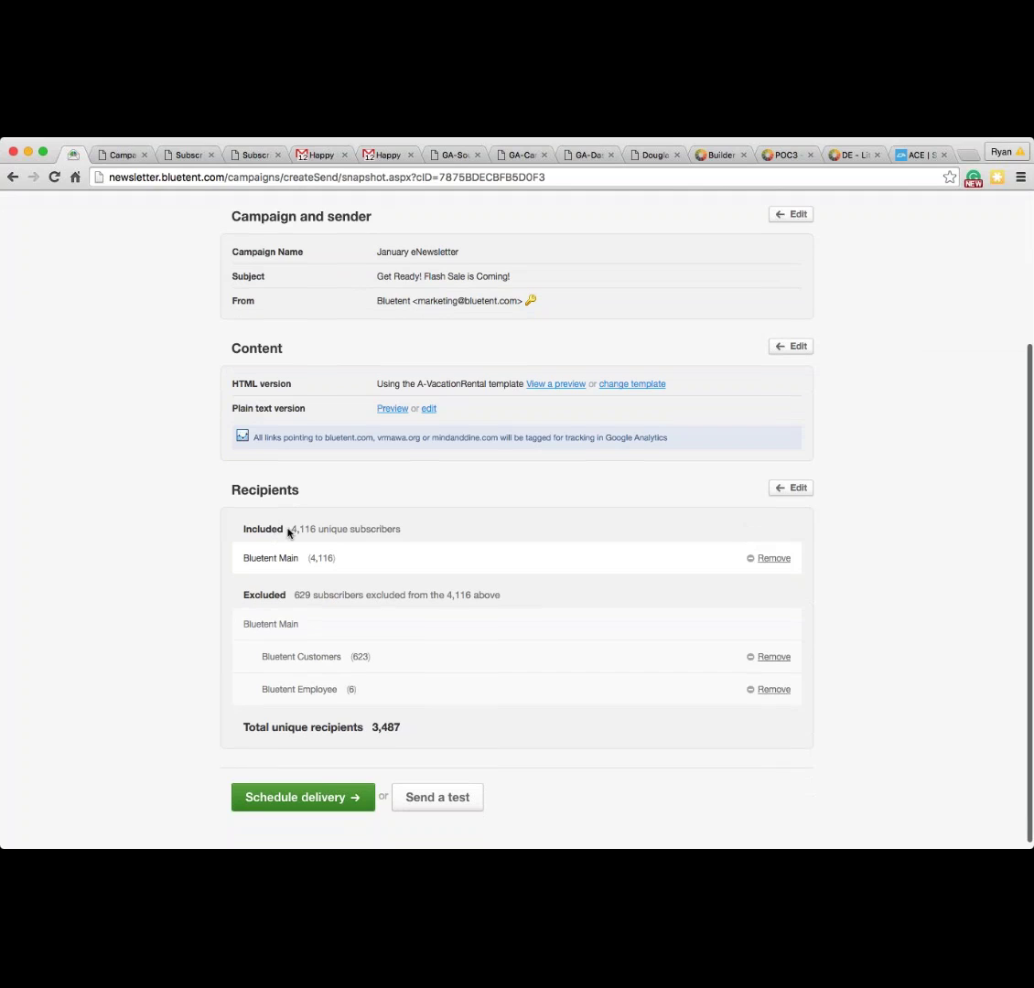
pyautogui.moveTo(289, 530); pyautogui.dragTo(400, 529)
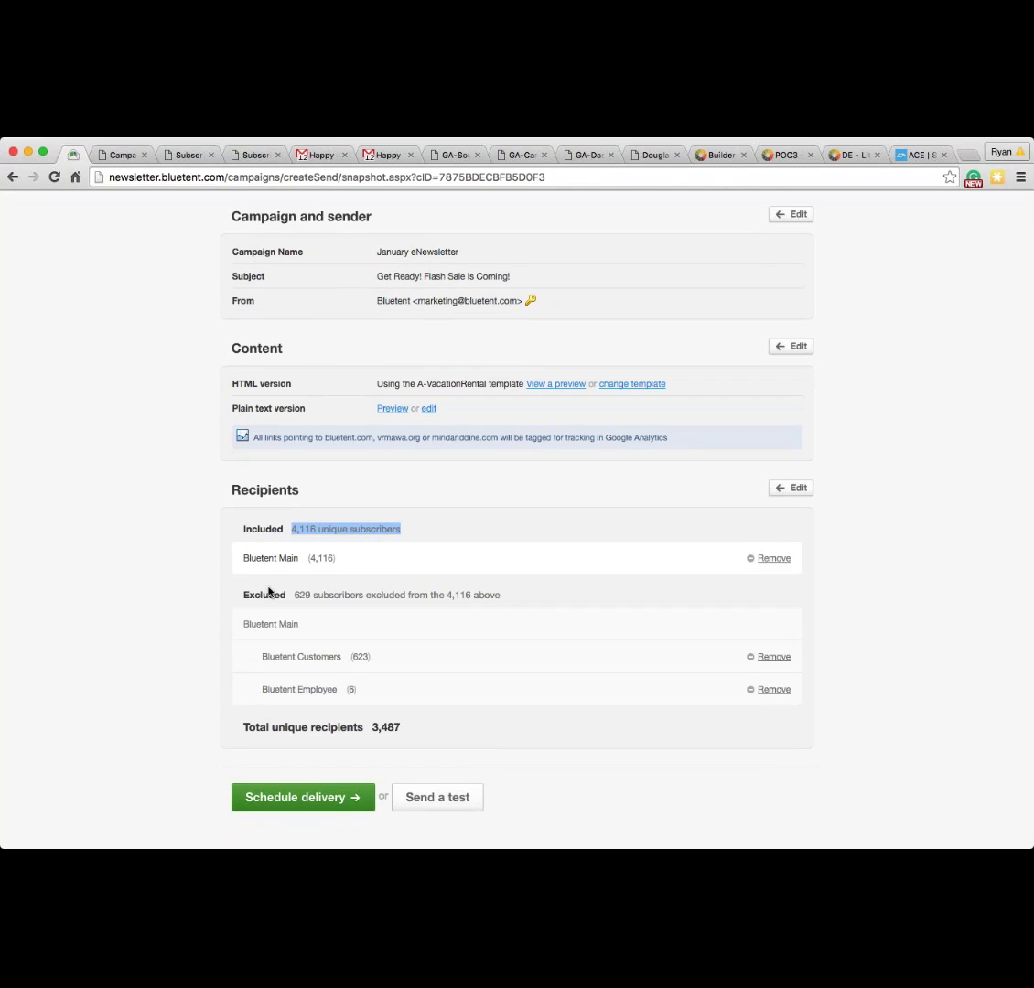
pyautogui.moveTo(352, 655); pyautogui.dragTo(370, 655)
pyautogui.moveTo(295, 594)
pyautogui.mouseDown()
pyautogui.moveTo(302, 605)
pyautogui.moveTo(311, 596)
pyautogui.mouseUp()
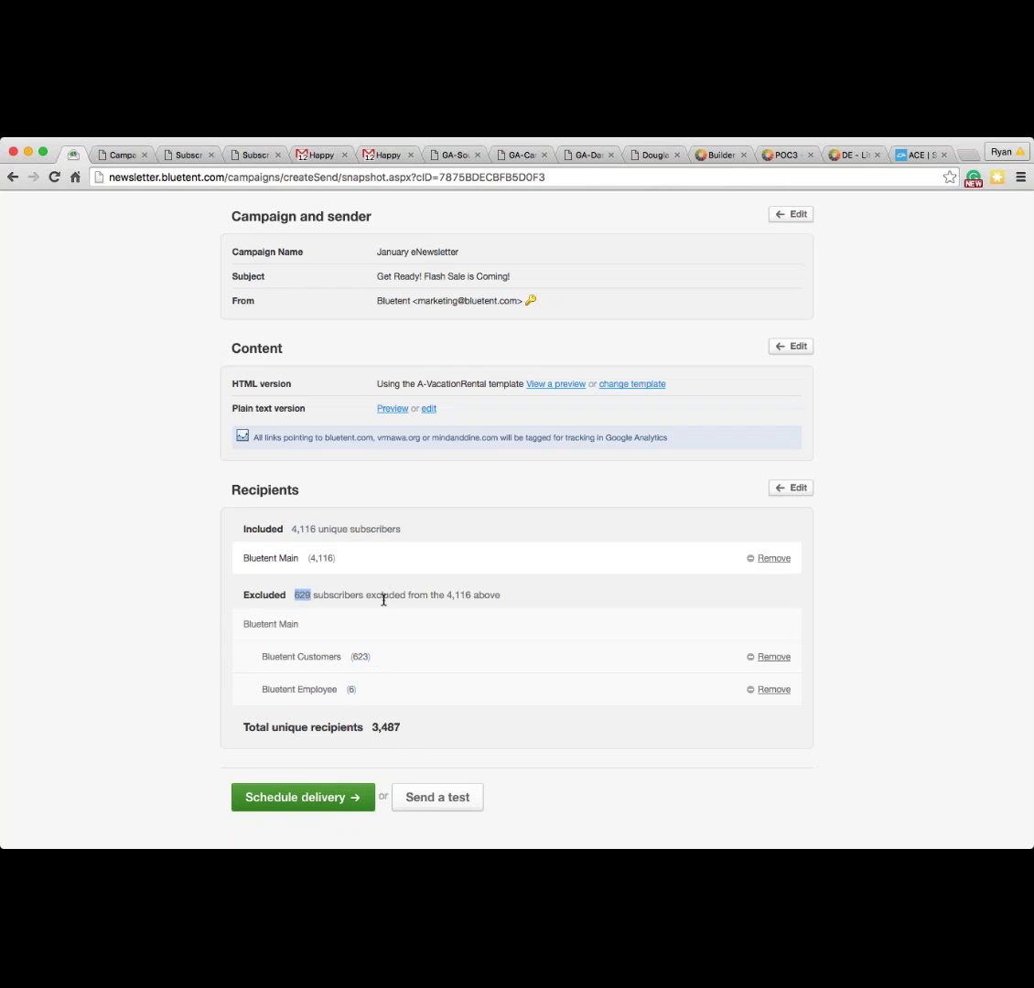
pyautogui.moveTo(373, 727); pyautogui.dragTo(399, 727)
pyautogui.click(484, 728)
pyautogui.scroll(1, 488, 729)
pyautogui.scroll(1, 490, 729)
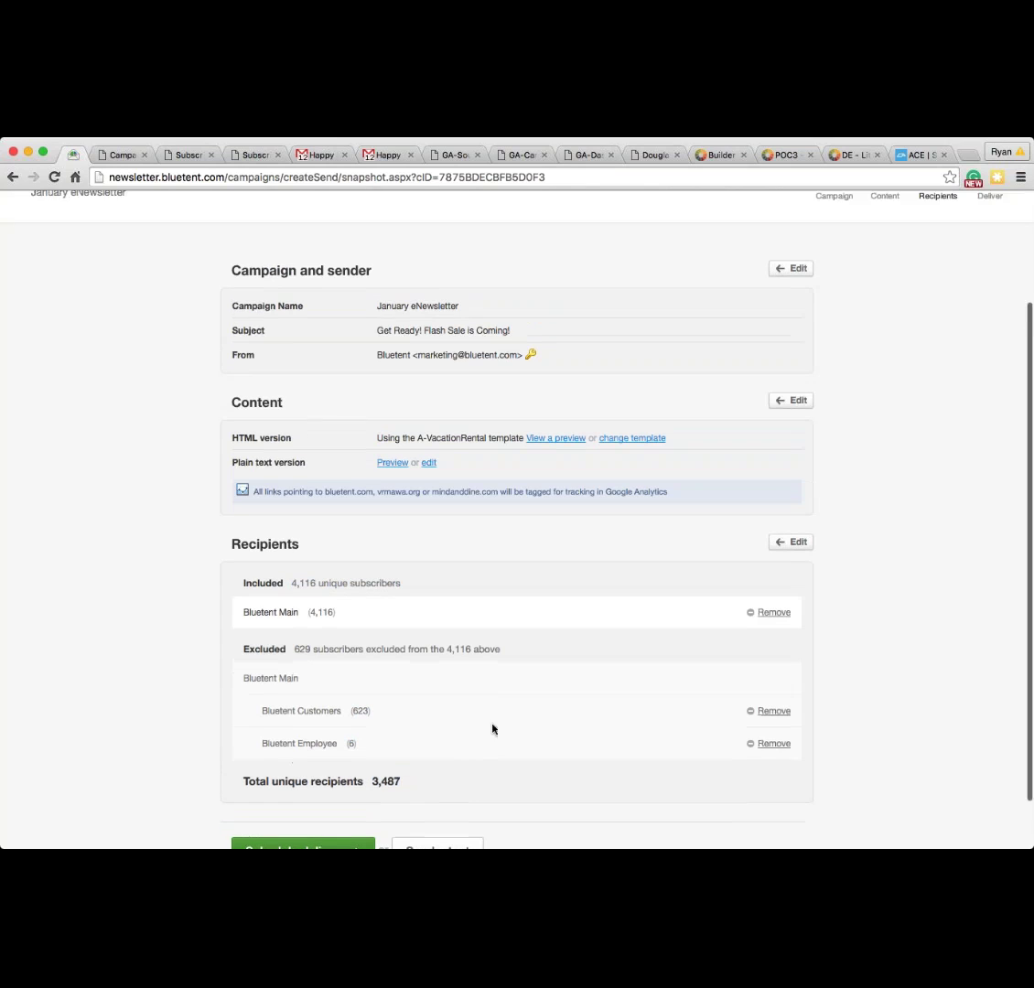
# Step: Proceed to schedule delivery, skip the test campaign and choose to schedule the send for Jan 27 2016 at 2:15 pm Mountain Time
pyautogui.press('super+r')
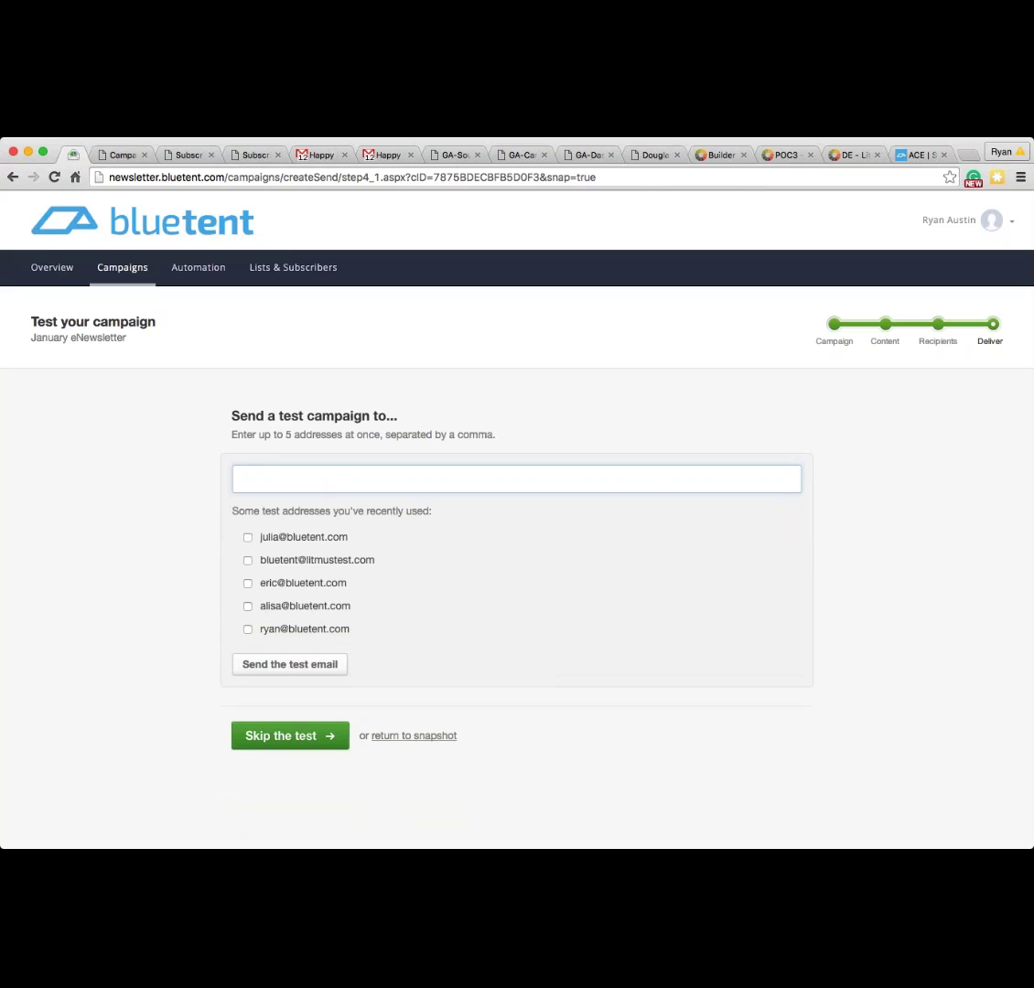
pyautogui.click(306, 736)
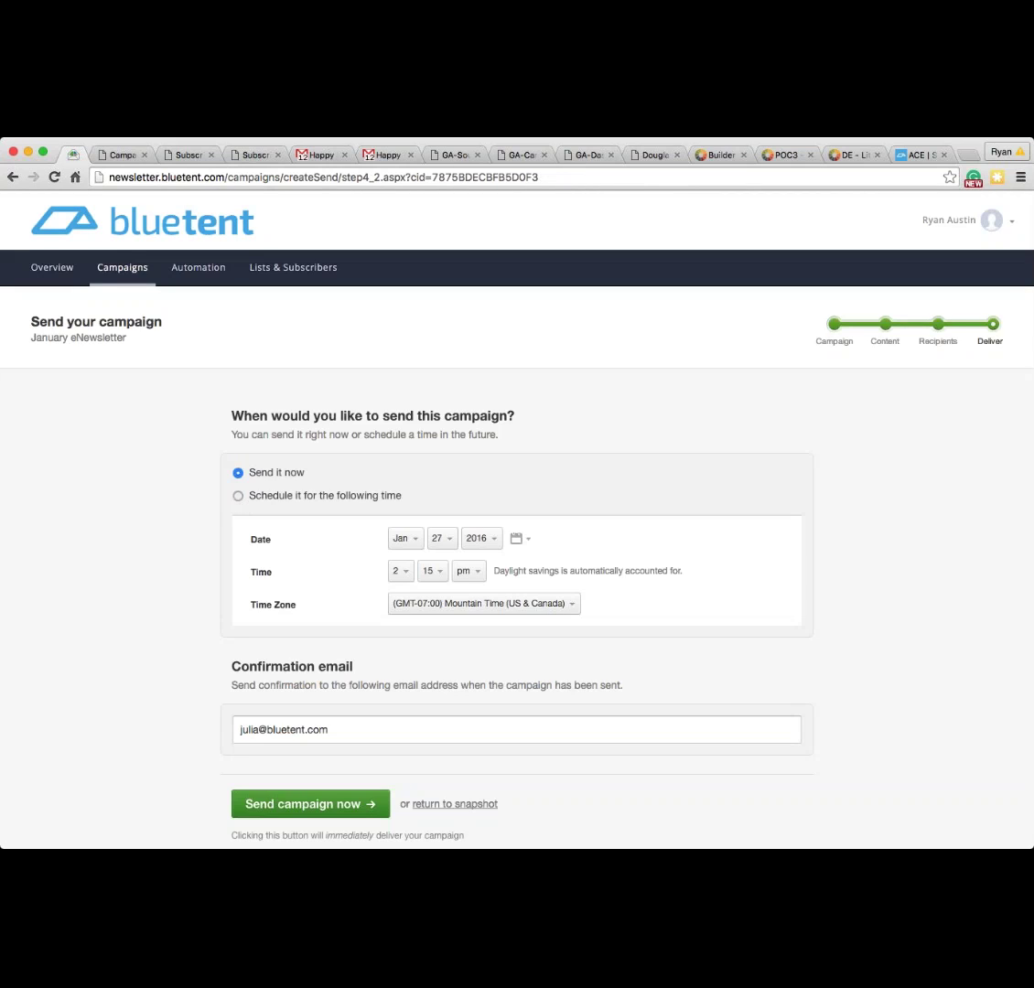
pyautogui.click(270, 496)
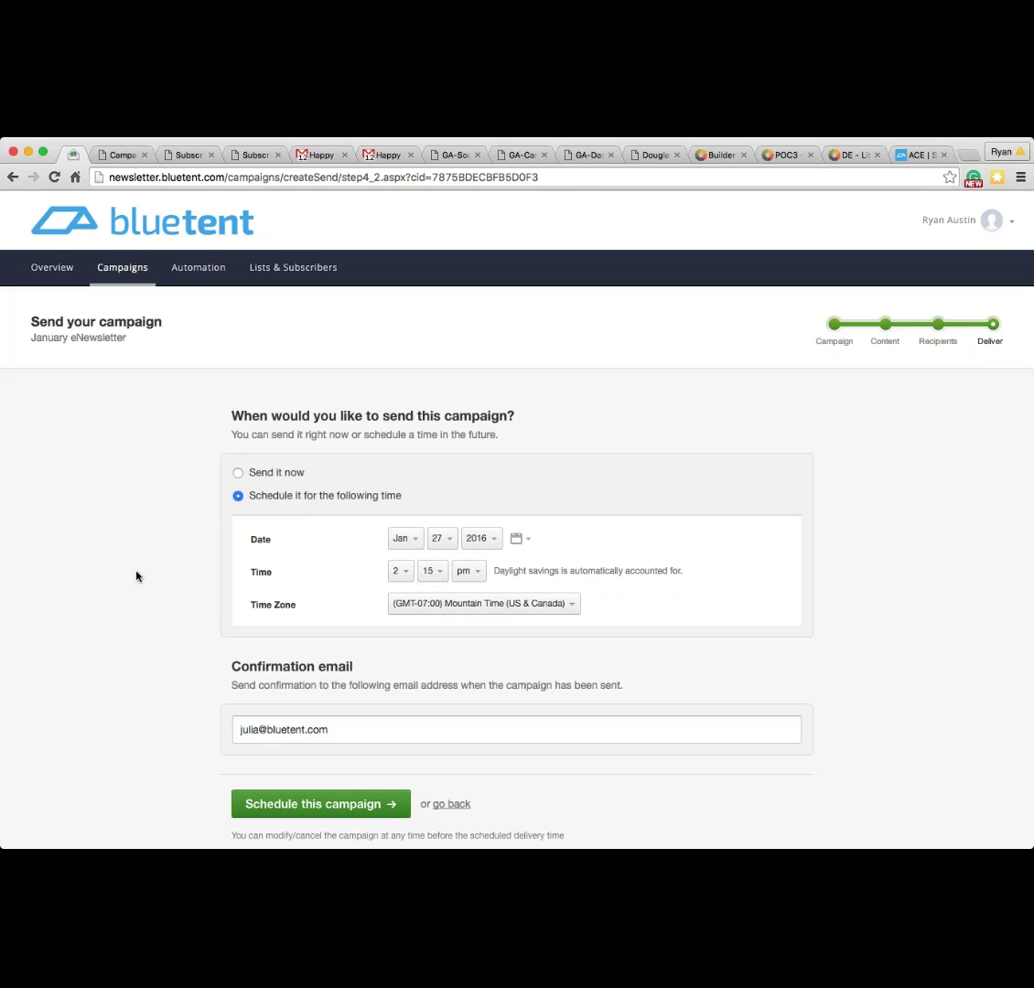
pyautogui.scroll(-1, 136, 577)
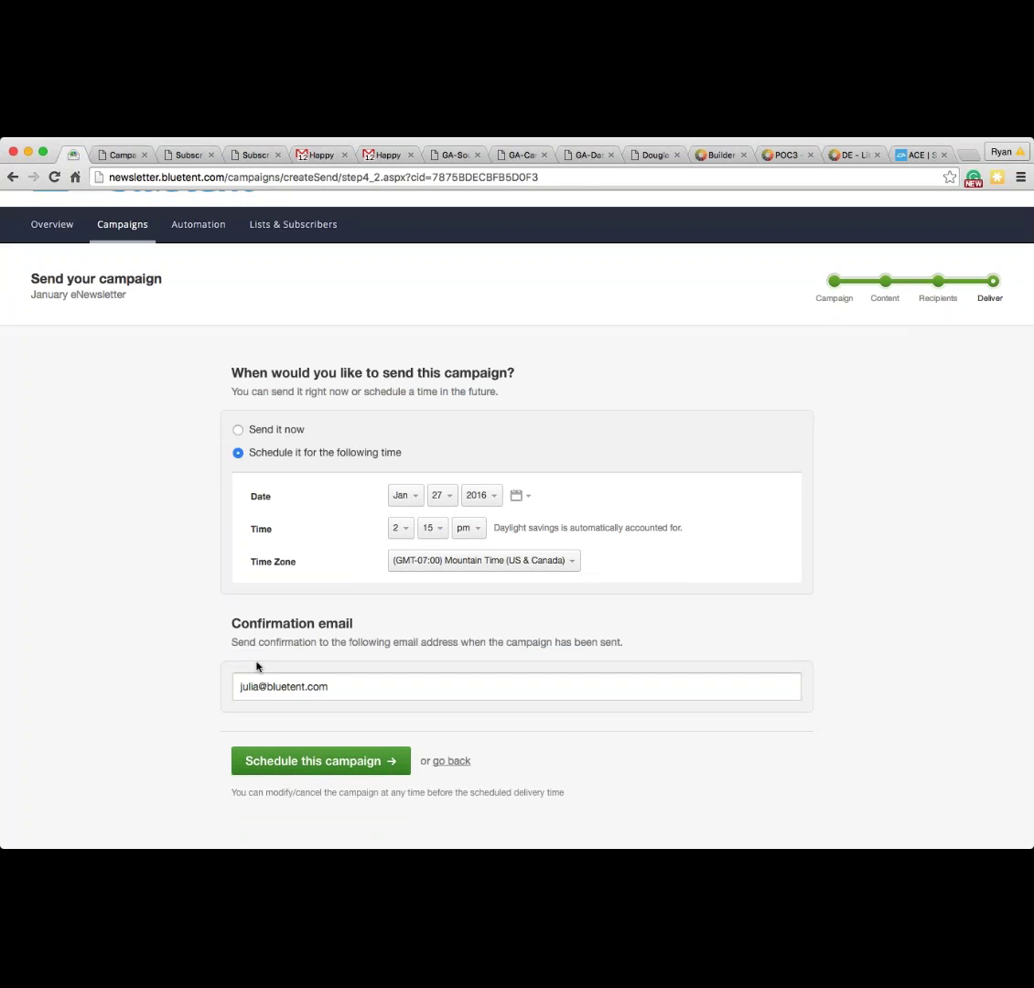
# Step: Read the campaign-sent confirmation email in the CampaignSent.png screenshot at enlarged size and return to the delivery settings
pyautogui.click(120, 155)
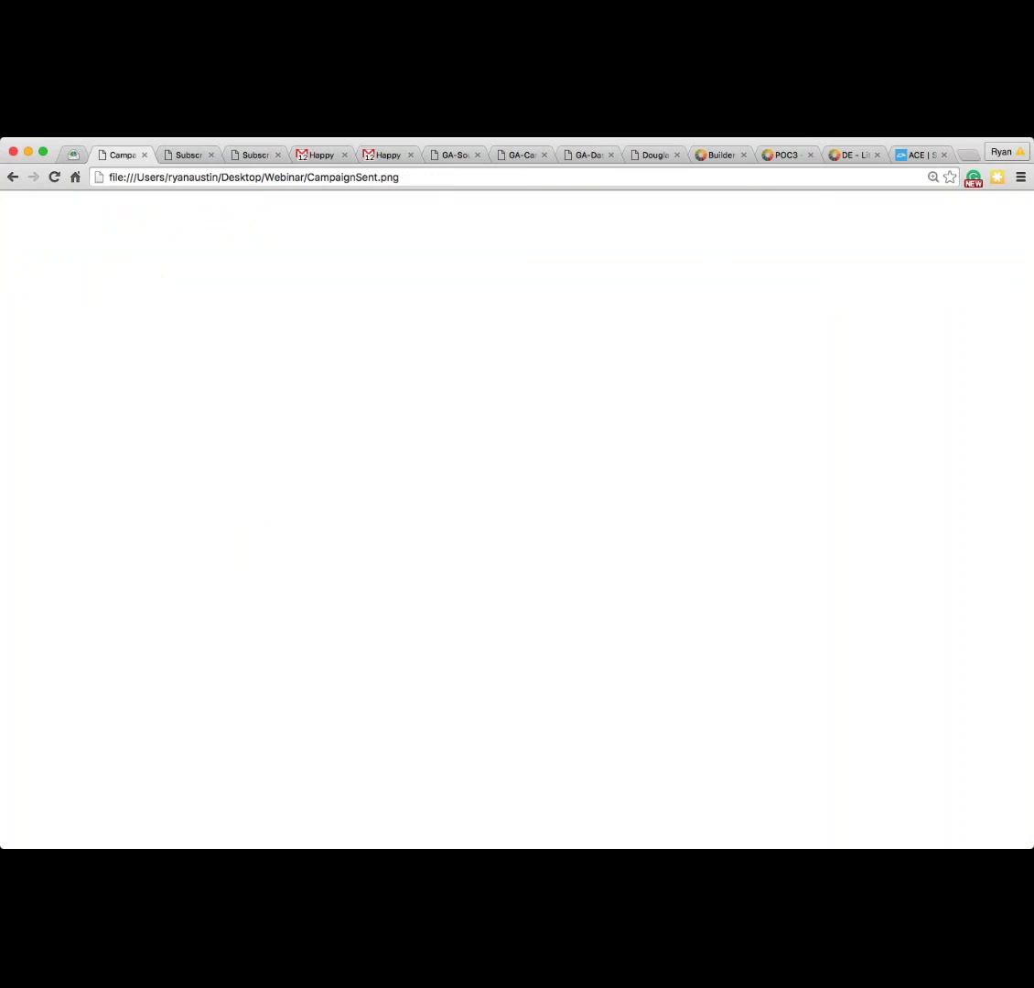
pyautogui.click(262, 367)
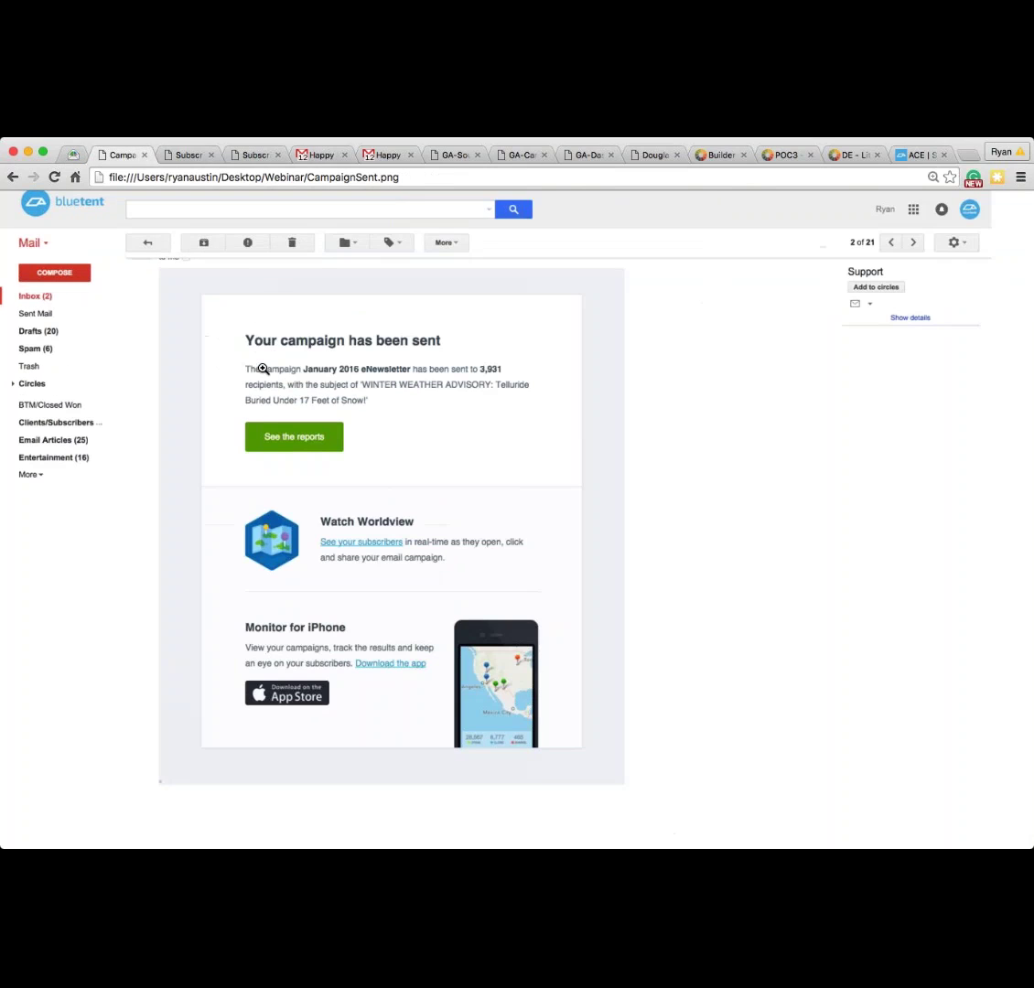
pyautogui.click(262, 368)
pyautogui.scroll(-1, 412, 393)
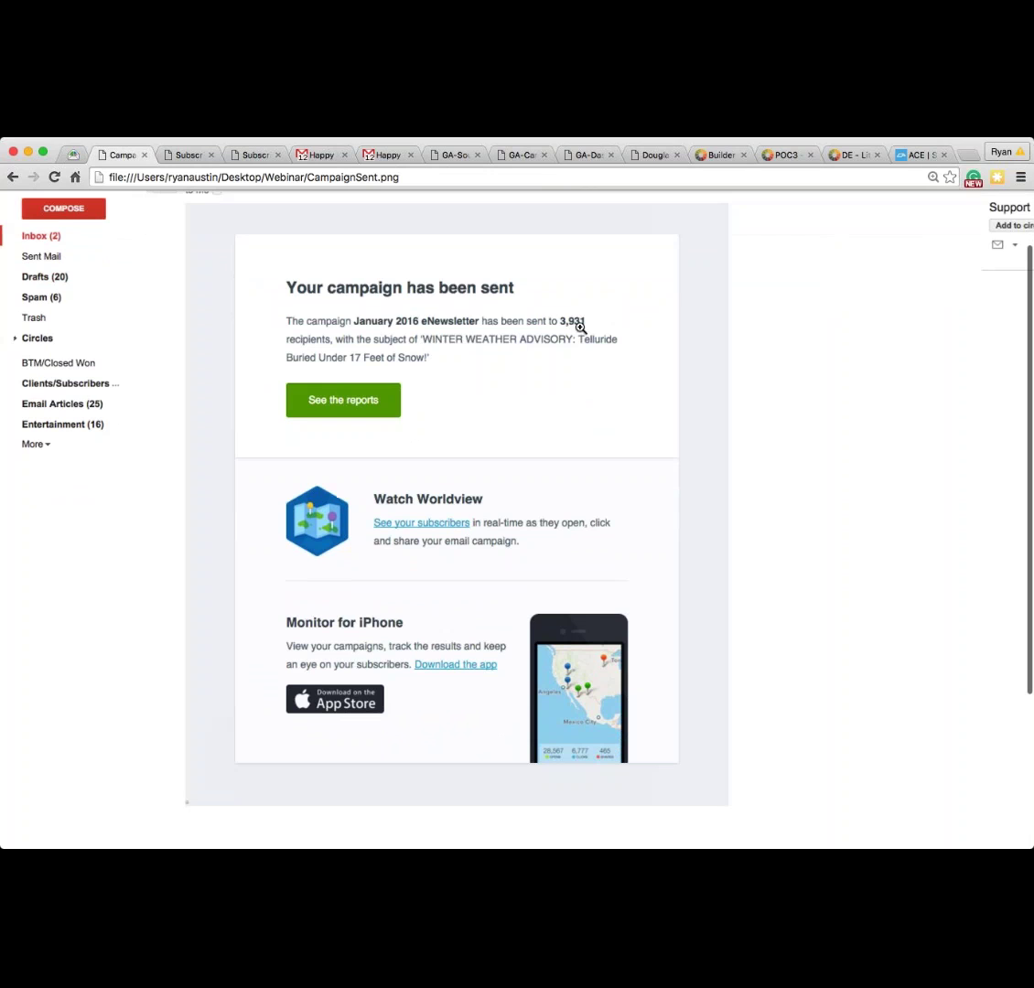
pyautogui.scroll(-2, 460, 357)
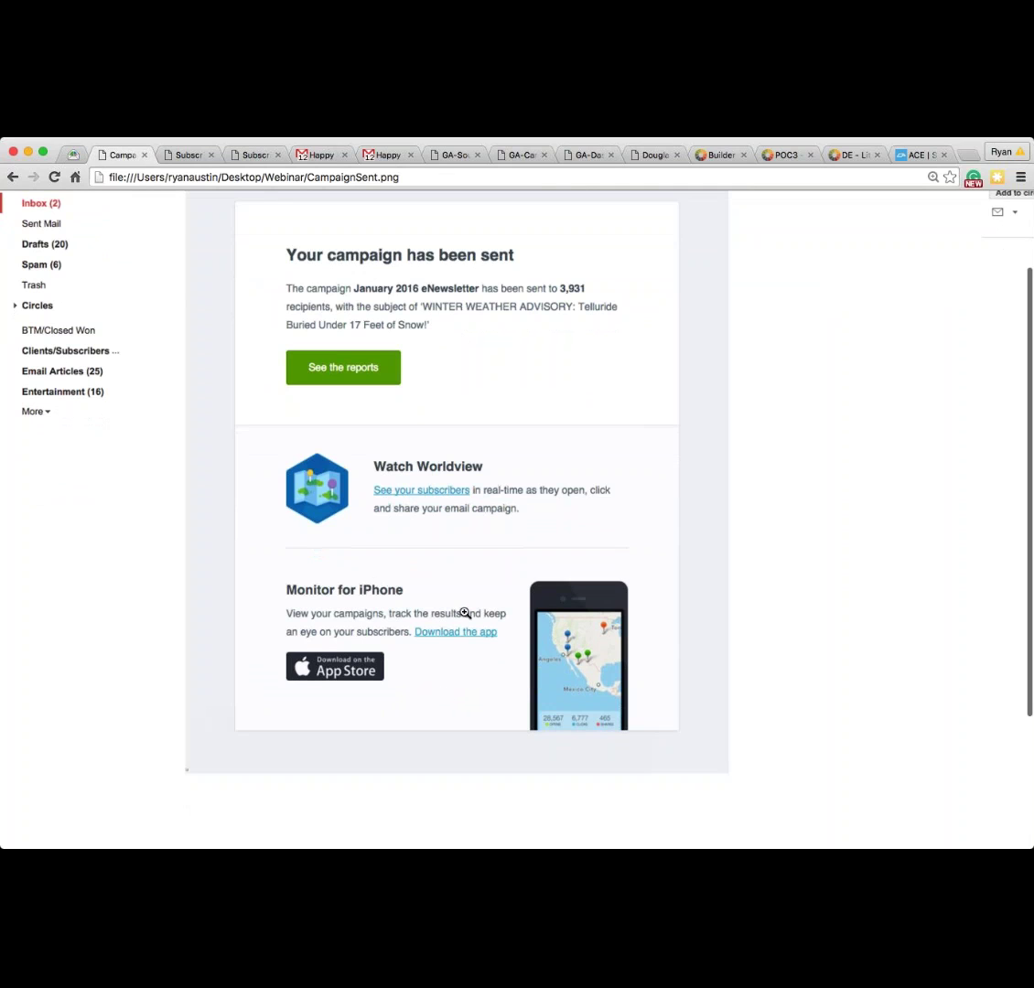
pyautogui.scroll(3, 465, 651)
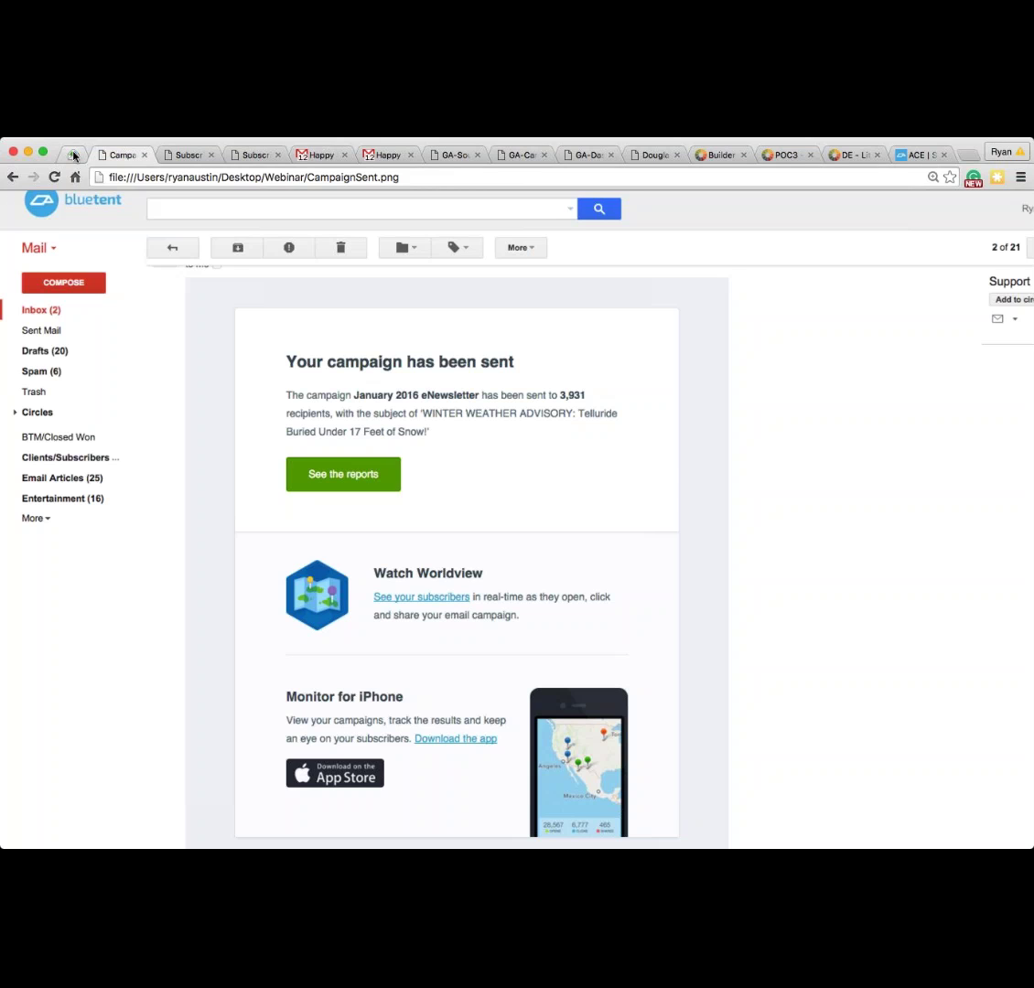
pyautogui.click(74, 155)
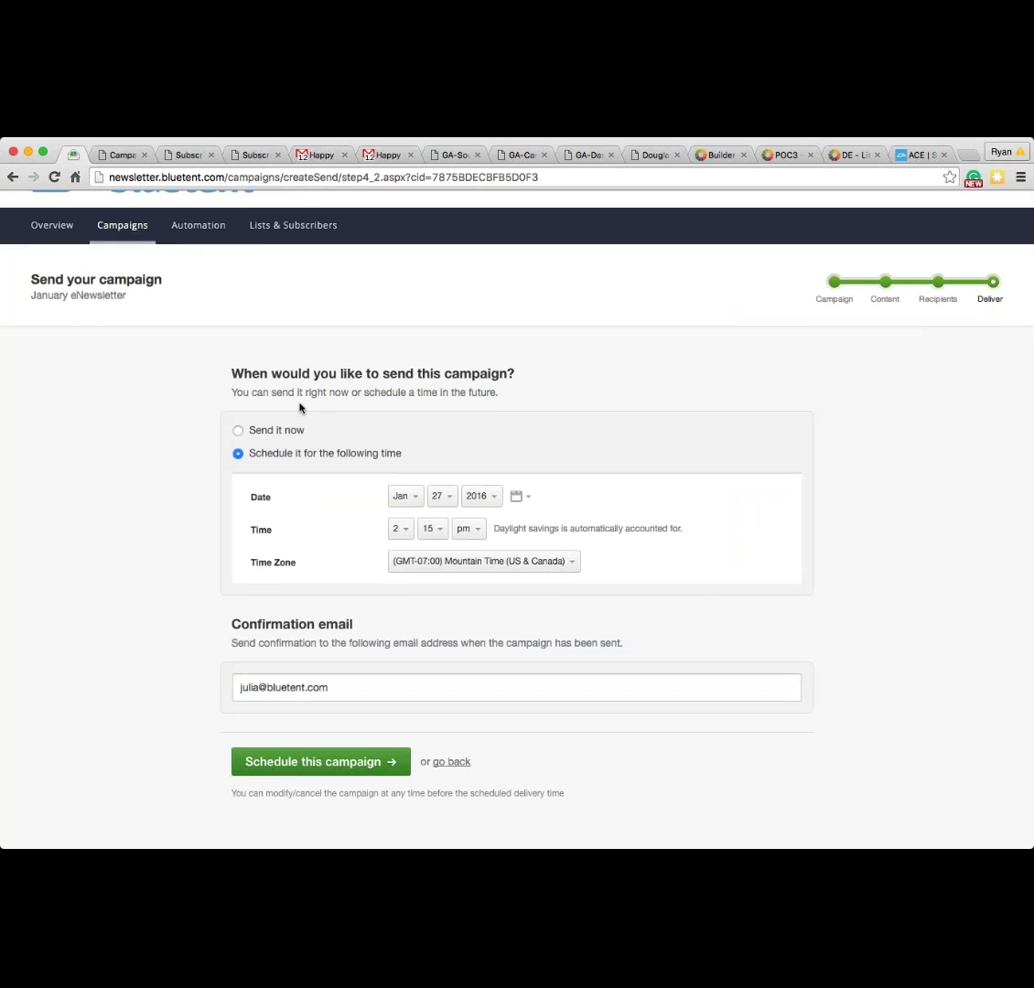
pyautogui.scroll(1, 300, 408)
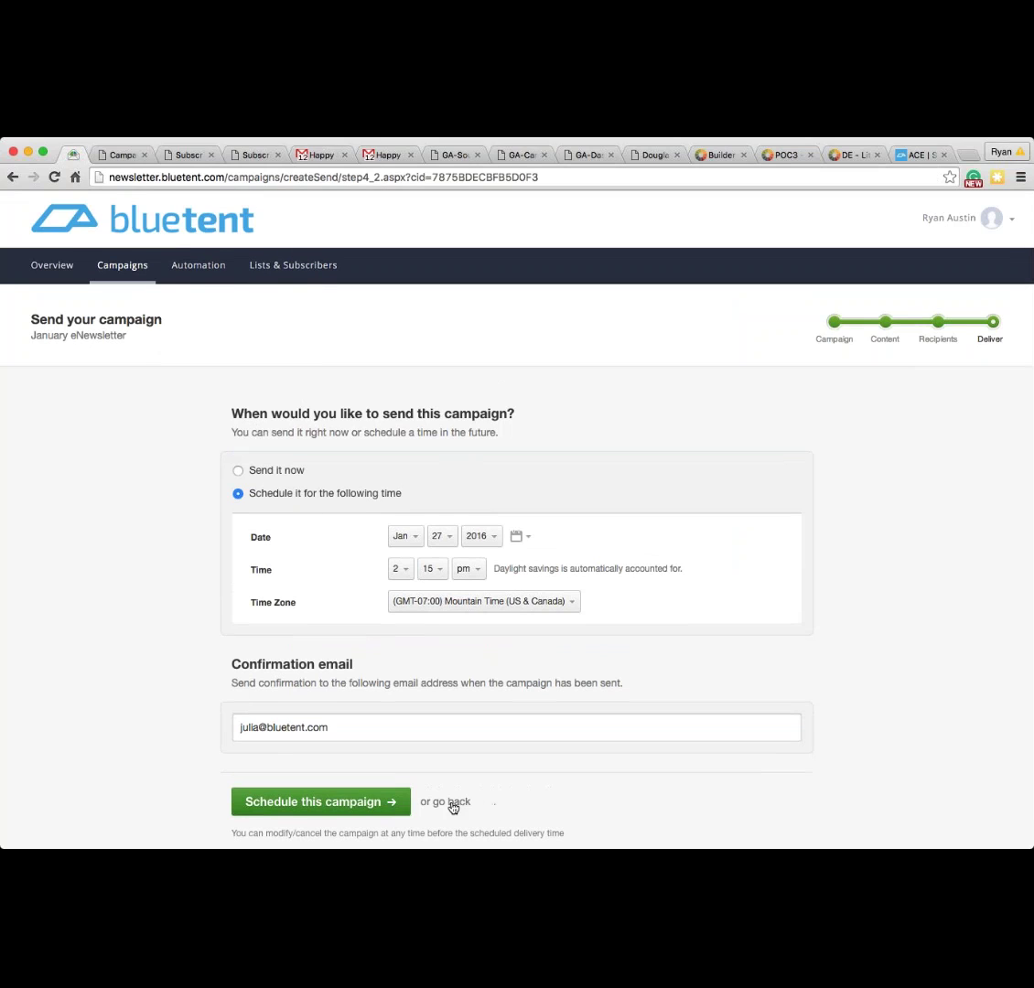
pyautogui.click(105, 154)
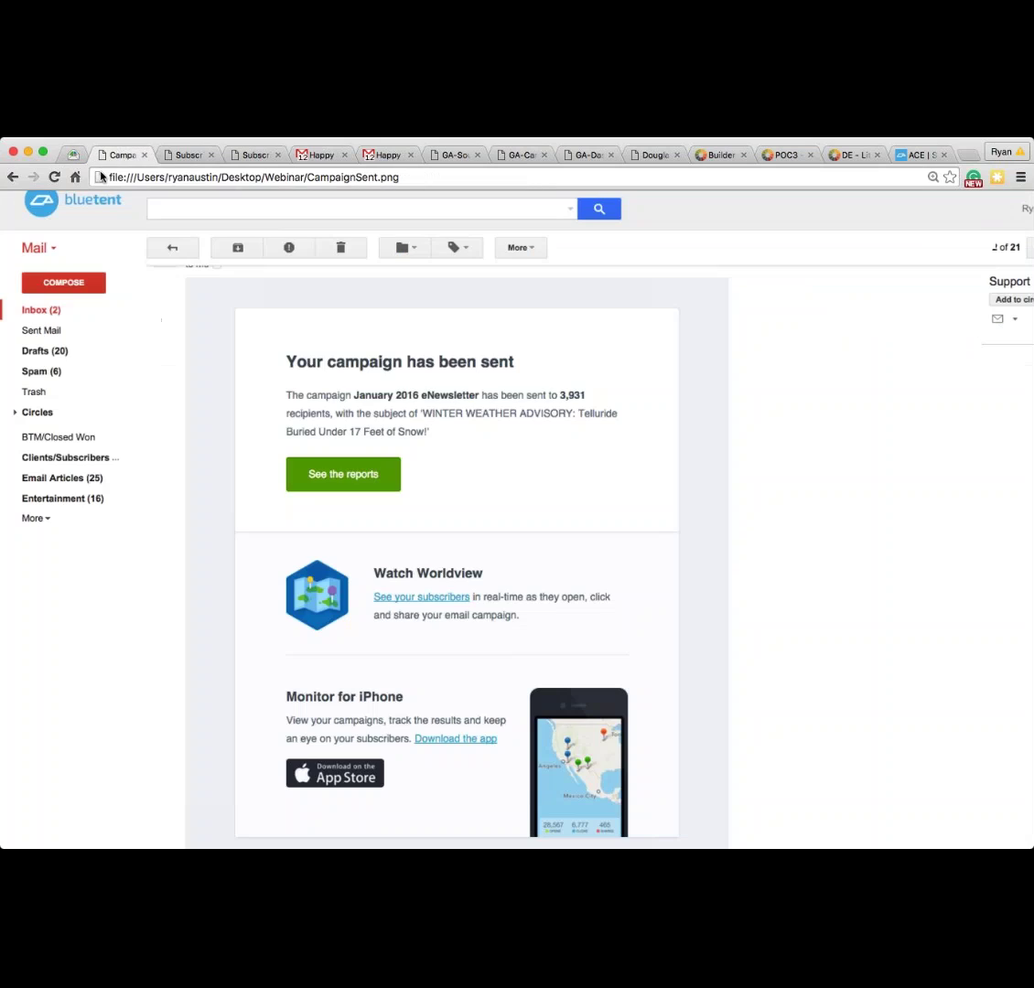
pyautogui.scroll(1, 380, 521)
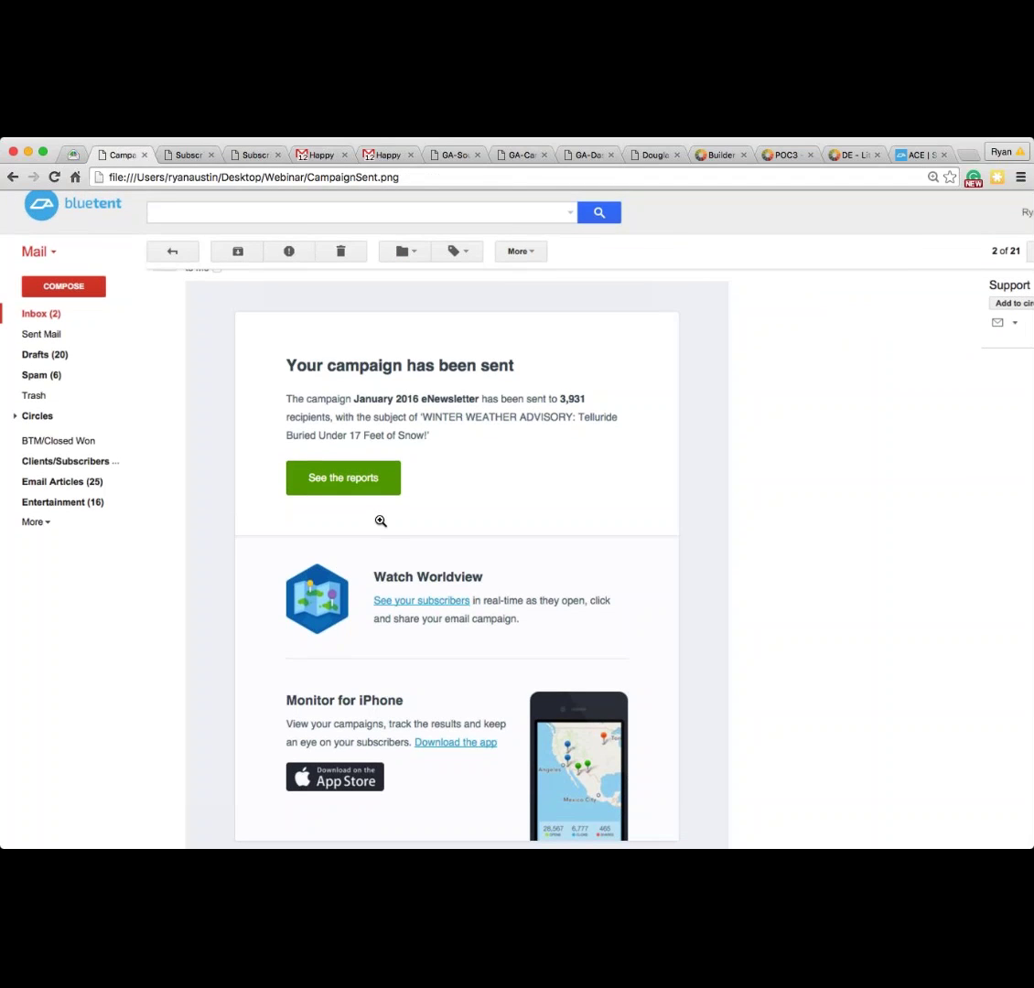
pyautogui.click(72, 152)
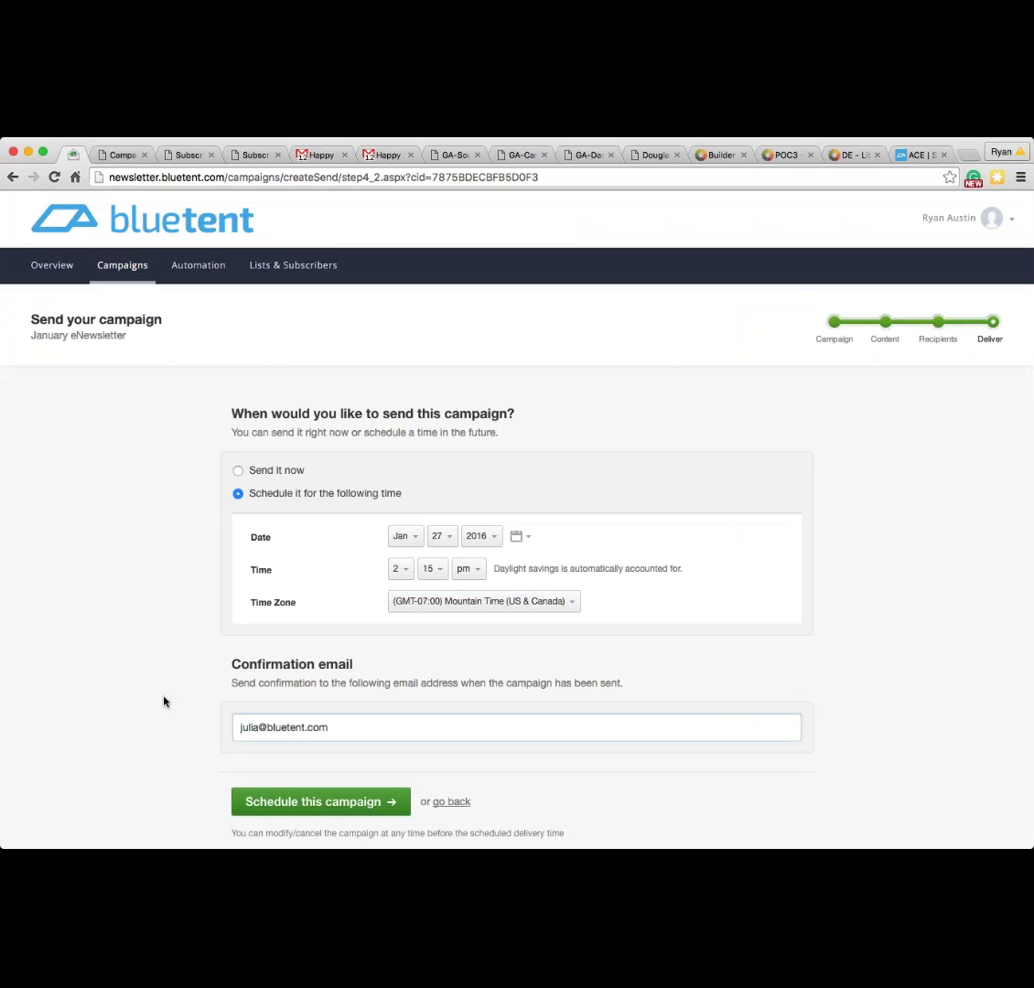
# Step: Leave the delivery settings, reopen the first January eNewsletter draft from the campaigns list and edit its content
pyautogui.click(451, 801)
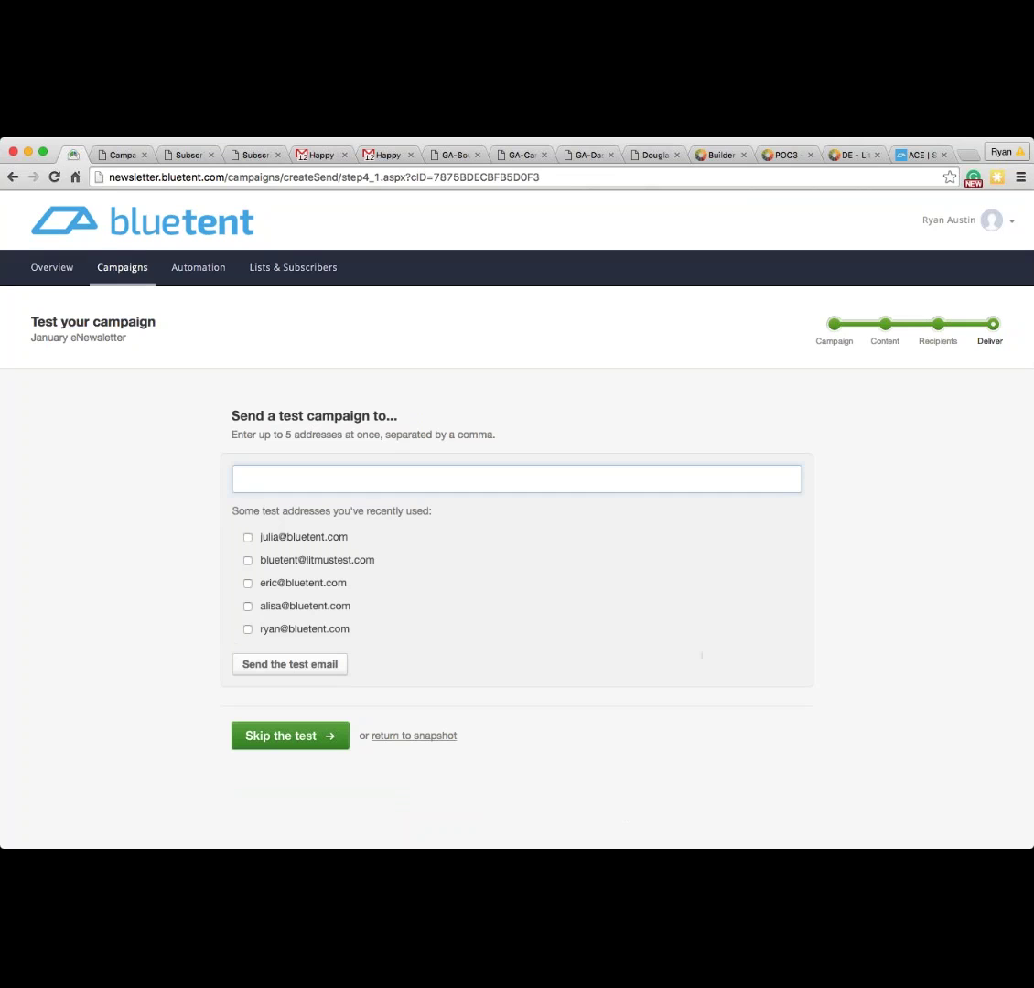
pyautogui.click(108, 270)
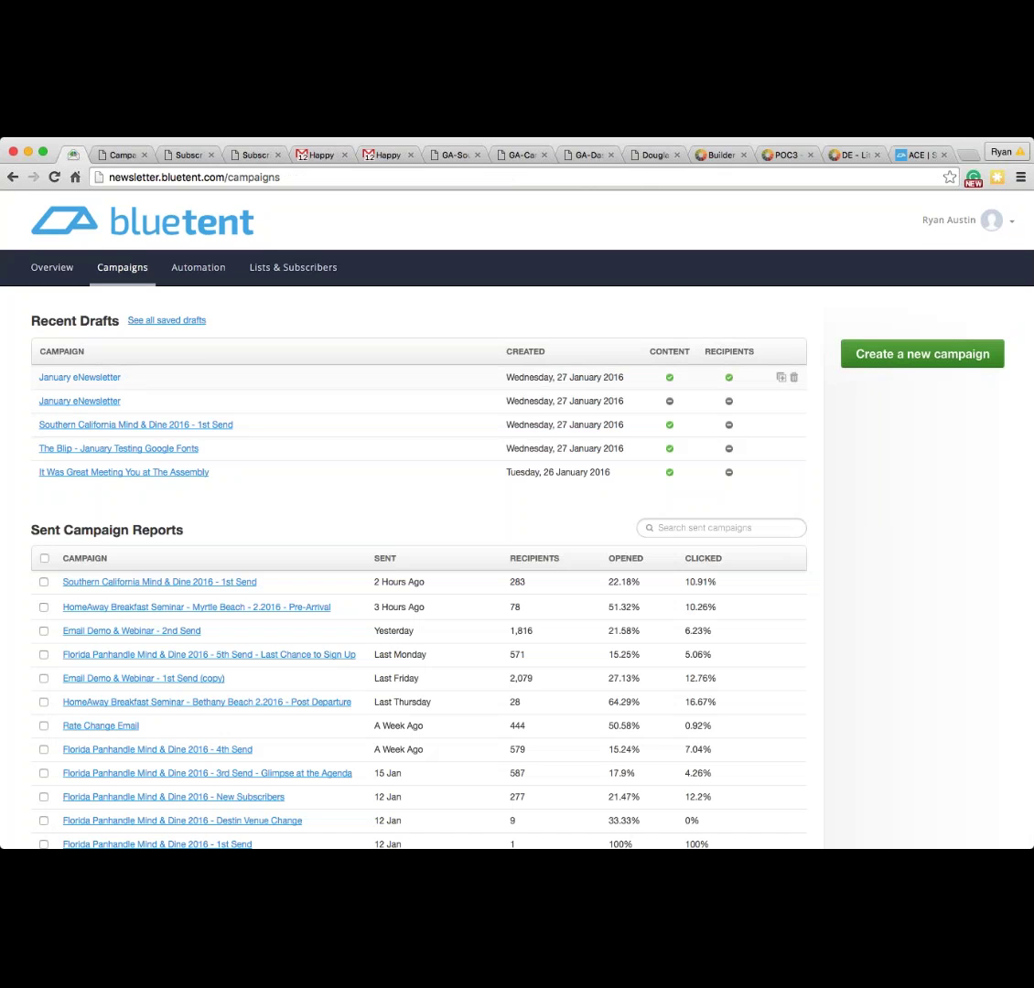
pyautogui.click(85, 377)
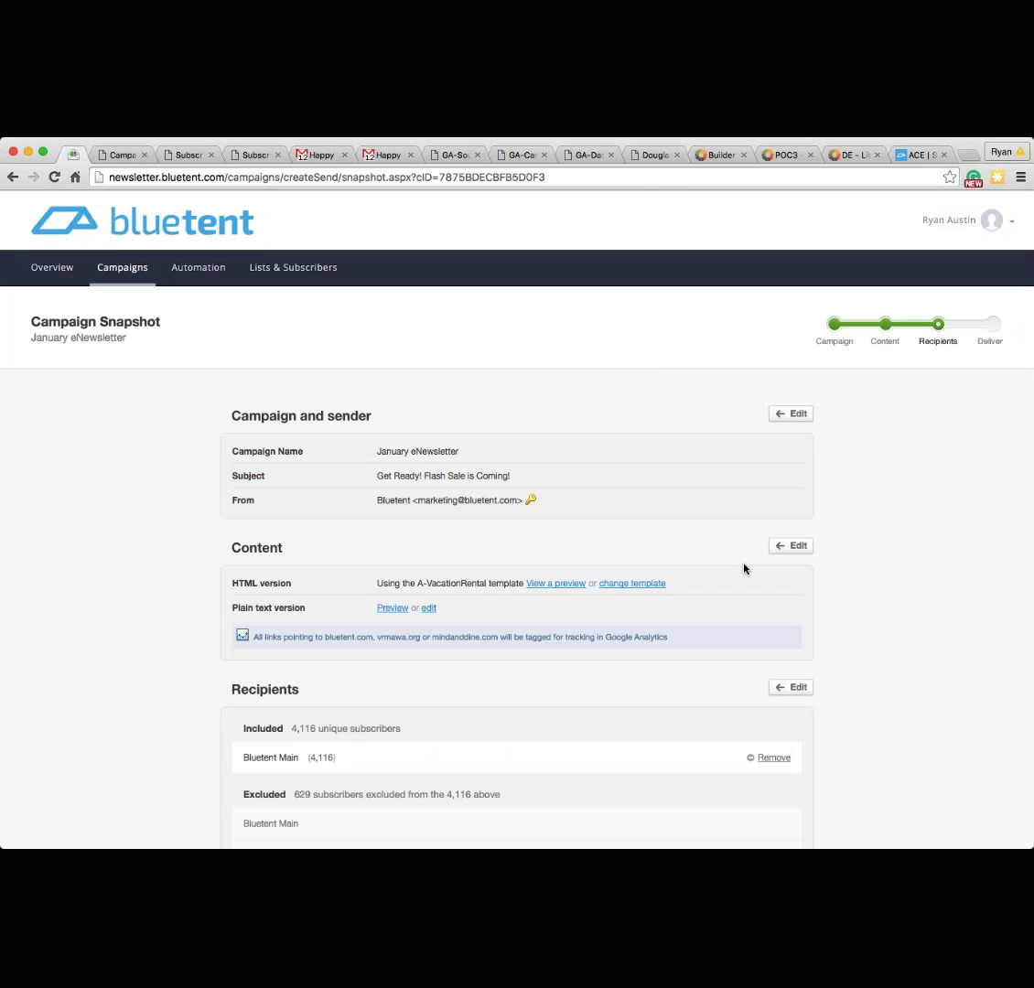
pyautogui.click(783, 546)
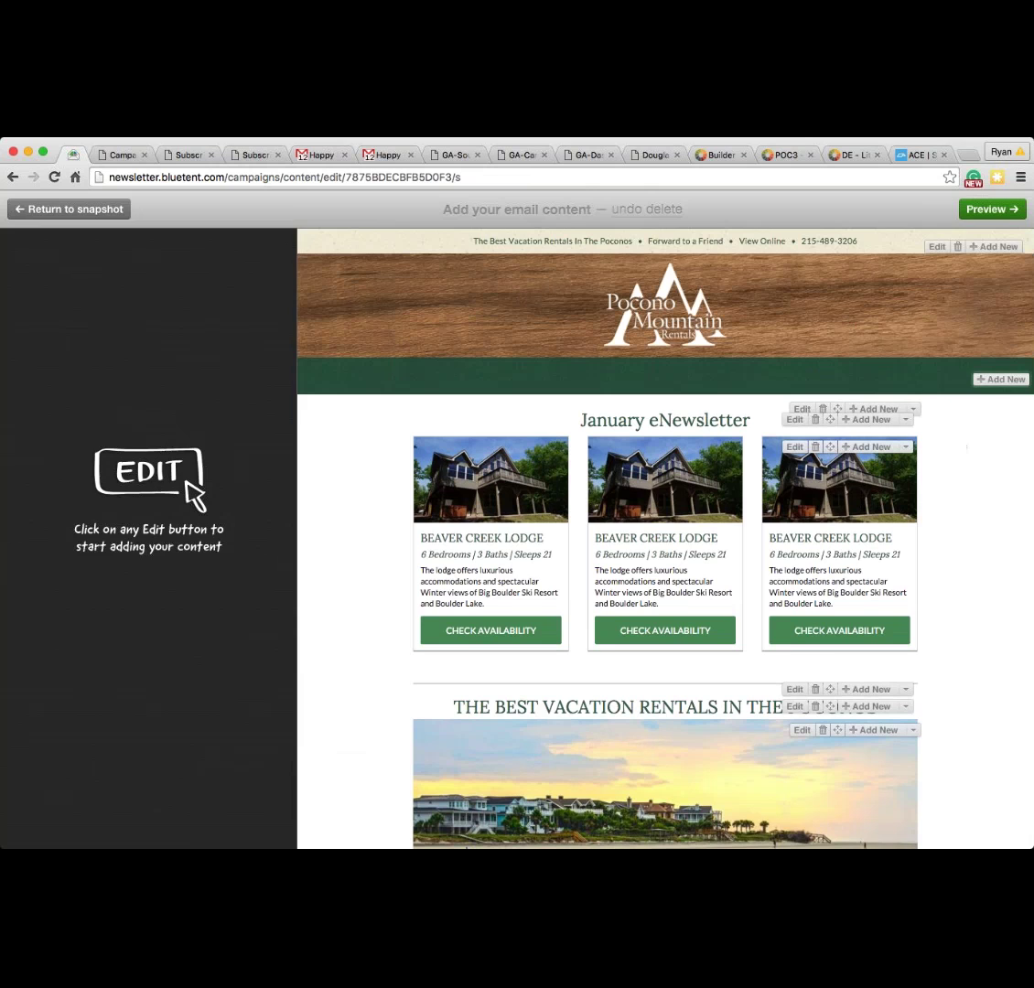
# Step: Add the navigation menu back below the logo header, and delete and re-add the Search Bar above the footer
pyautogui.click(944, 379)
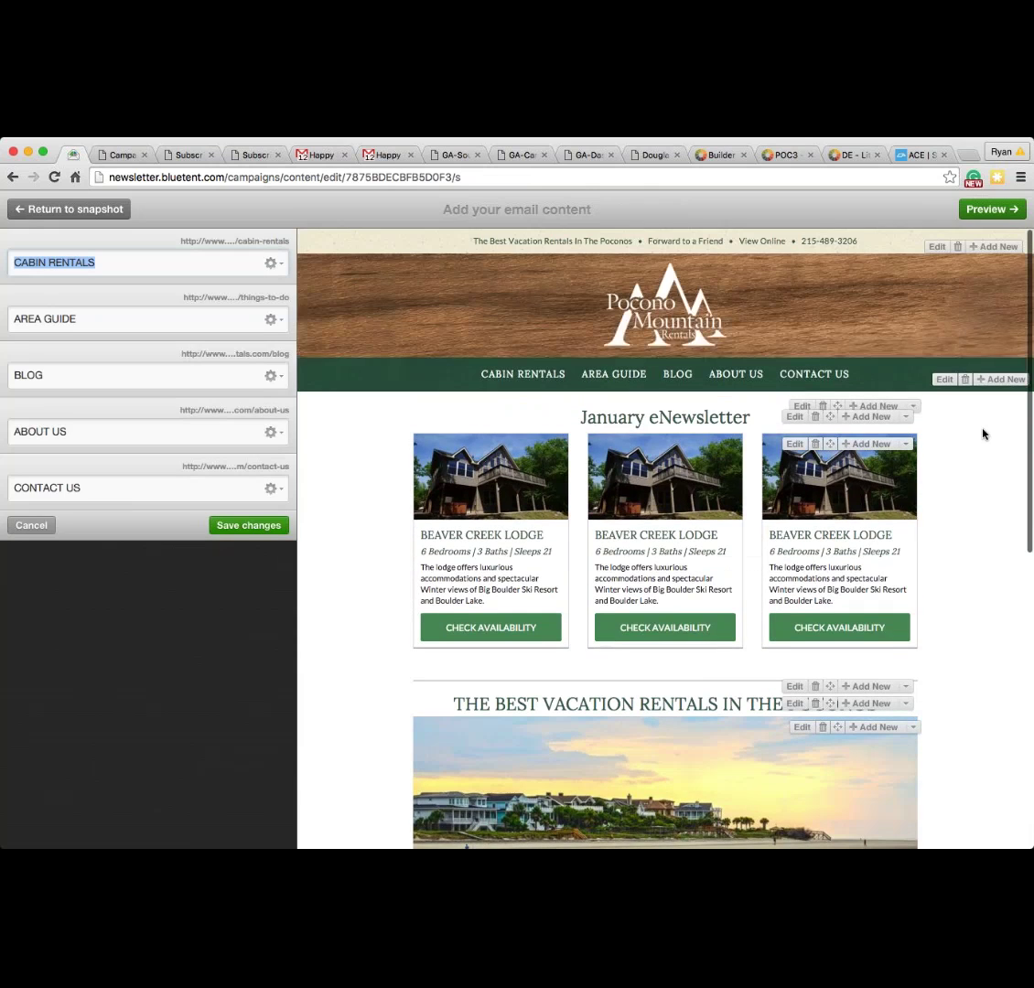
pyautogui.scroll(-2, 984, 433)
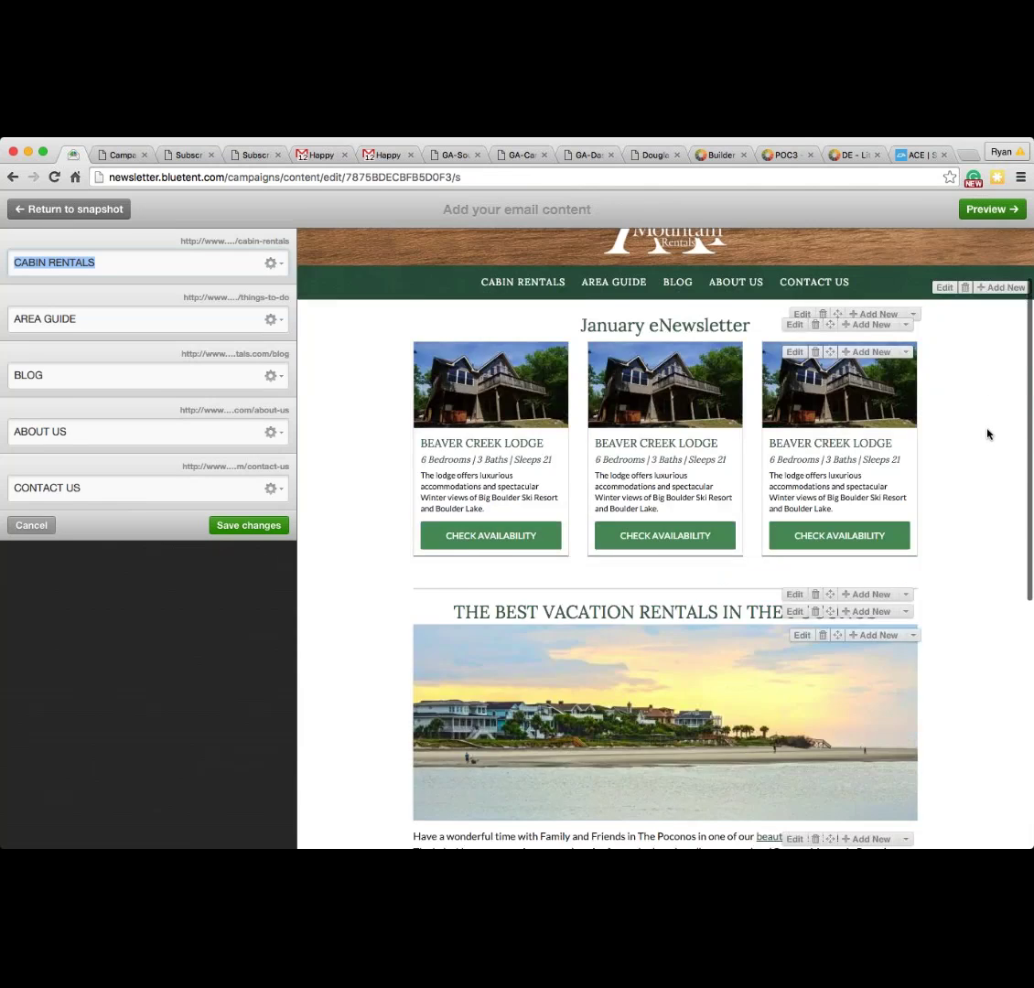
pyautogui.scroll(-10, 987, 434)
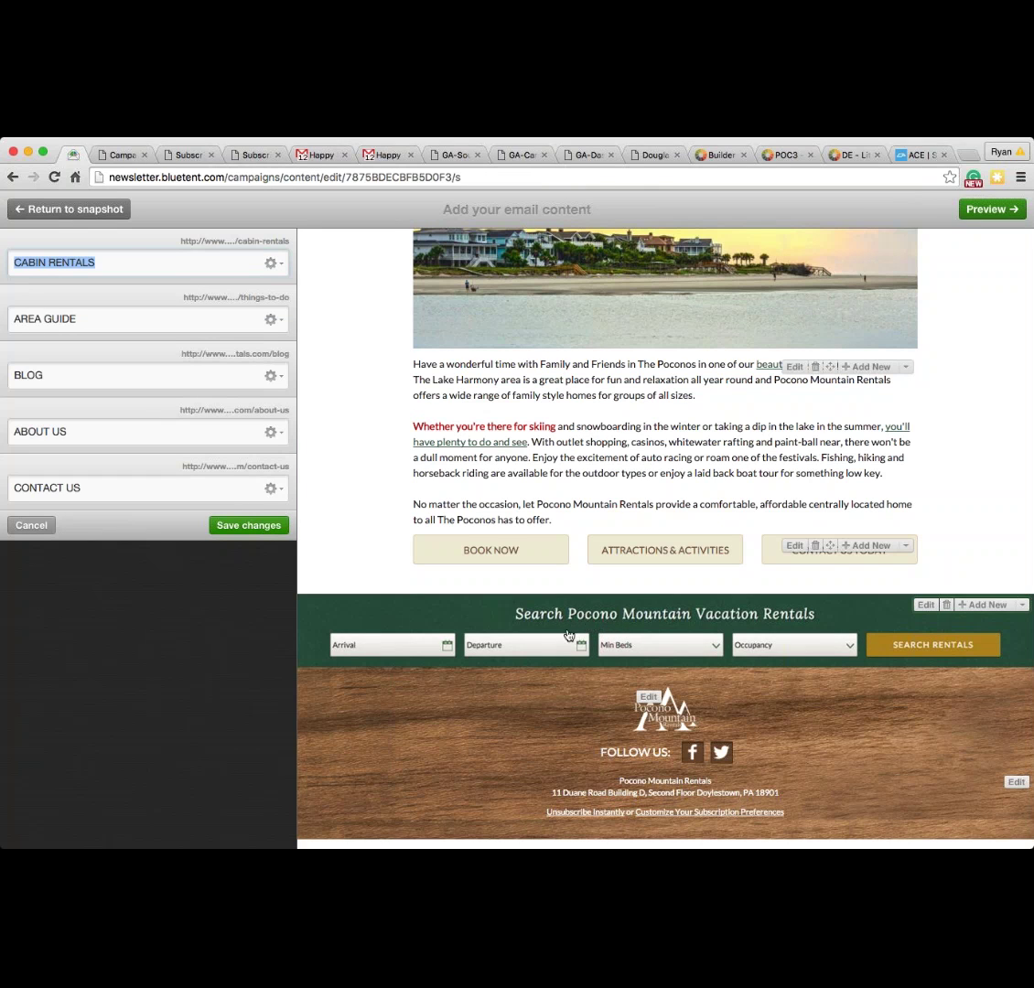
pyautogui.click(945, 607)
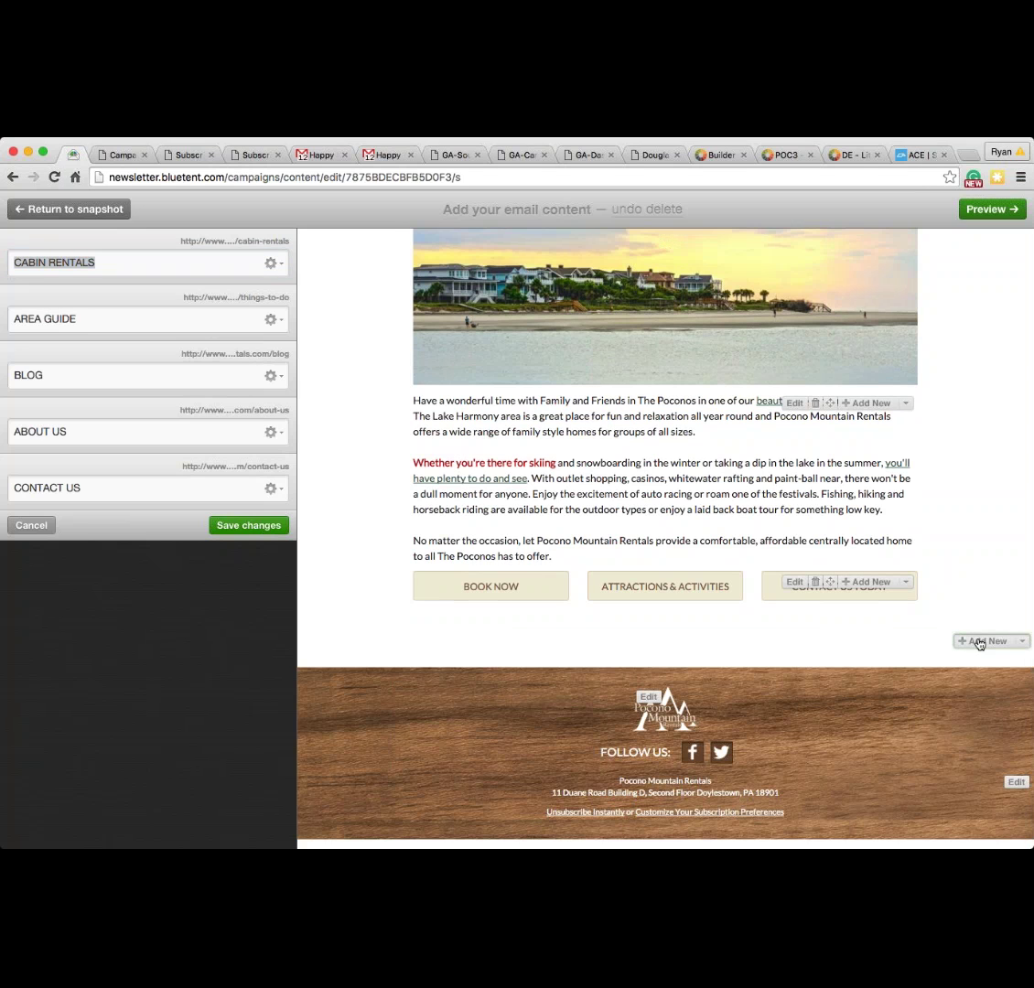
pyautogui.click(980, 641)
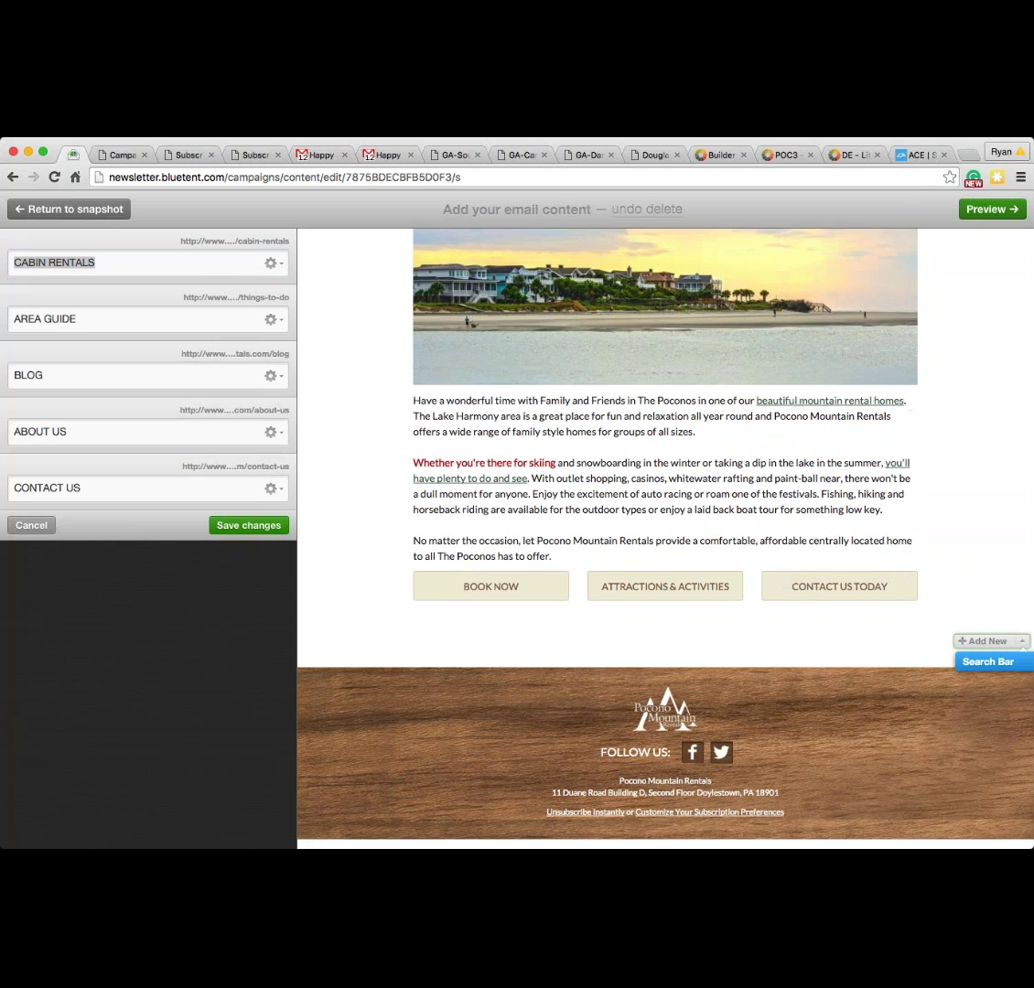
pyautogui.click(971, 669)
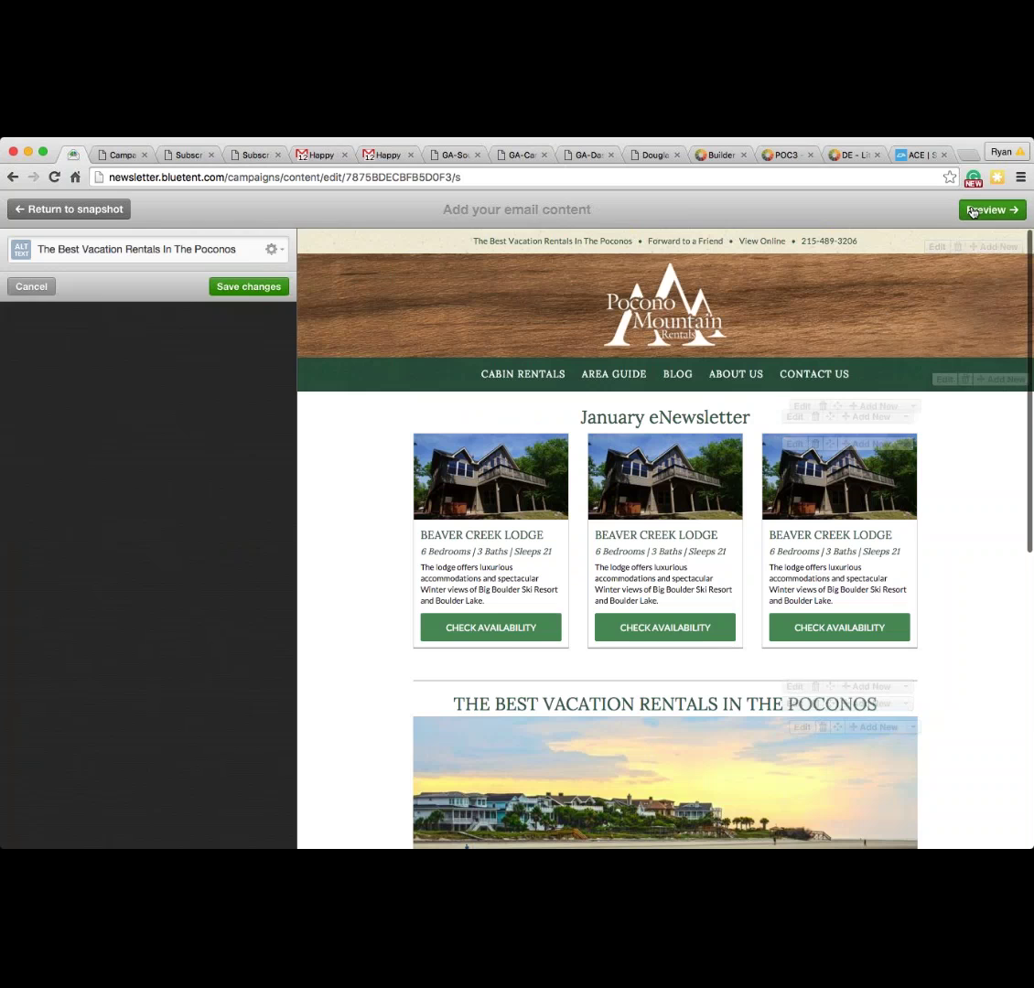
# Step: Finish editing the email content and change the campaign's template to A-Real Estate
pyautogui.click(972, 211)
pyautogui.click(969, 210)
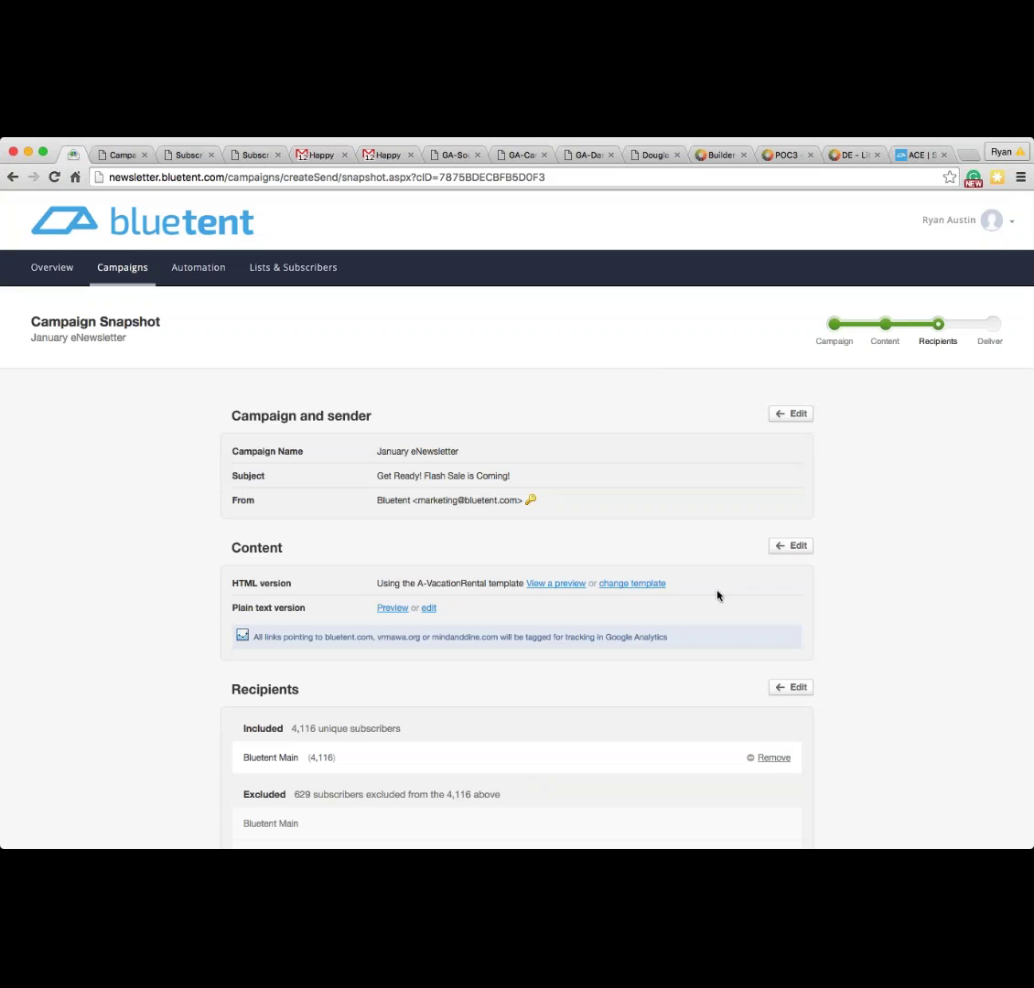
pyautogui.click(632, 584)
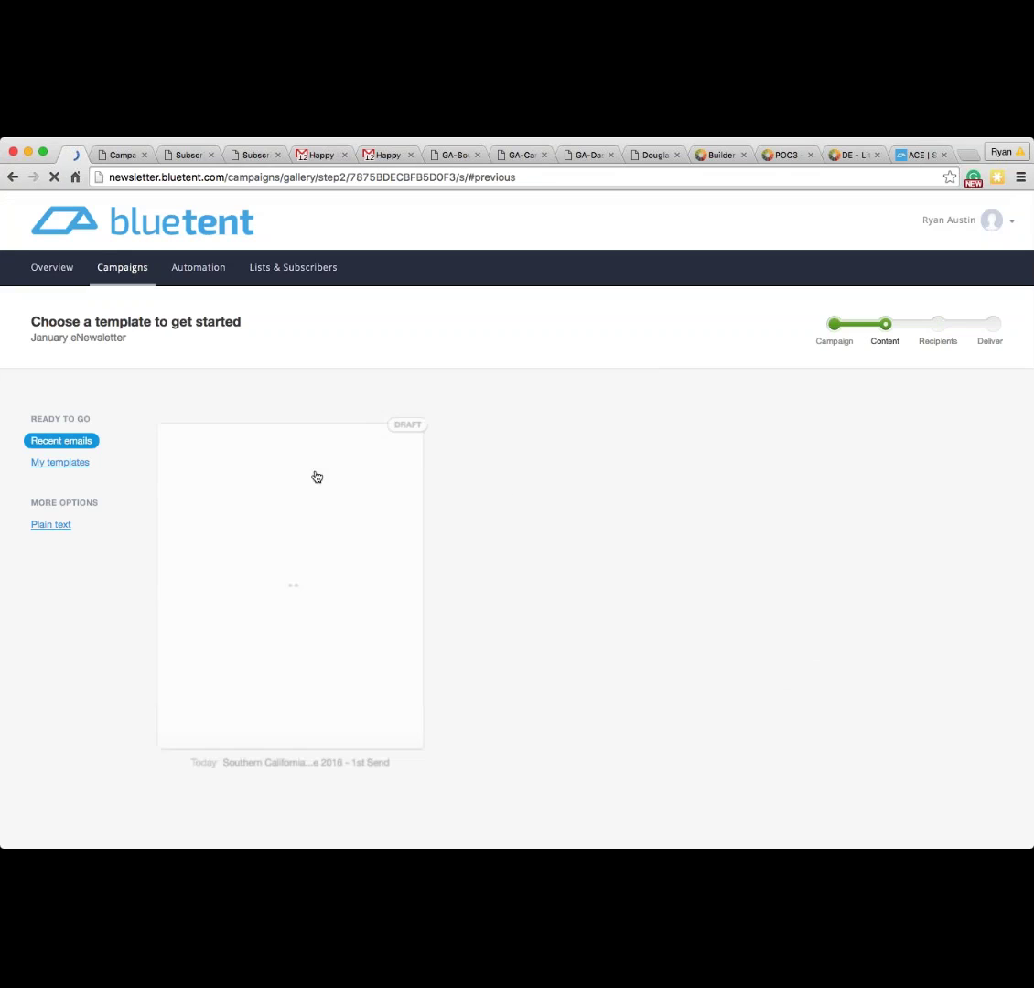
pyautogui.click(66, 461)
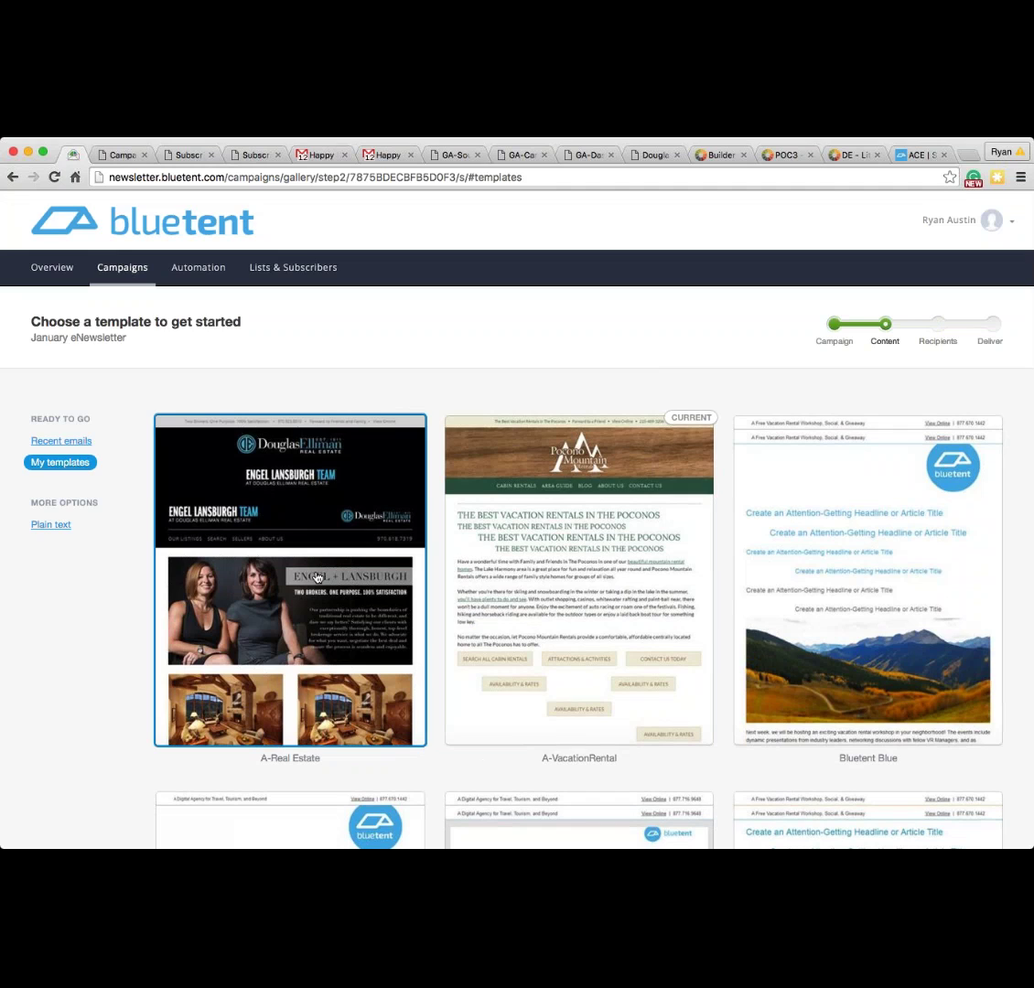
pyautogui.click(316, 576)
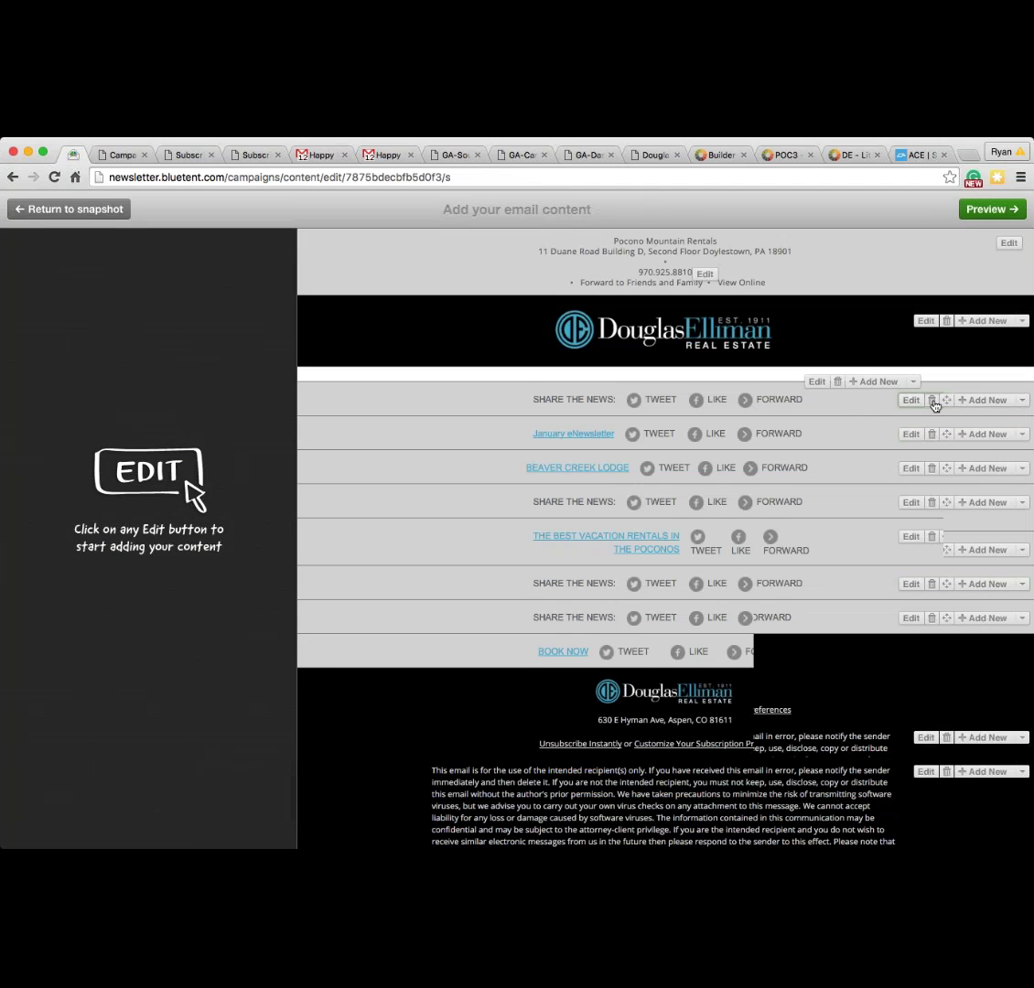
# Step: Delete the seven social sharing bars above the BOOK NOW bar in the real estate email
pyautogui.click(932, 400)
pyautogui.click(932, 401)
pyautogui.click(932, 401)
pyautogui.click(932, 401)
pyautogui.click(932, 401)
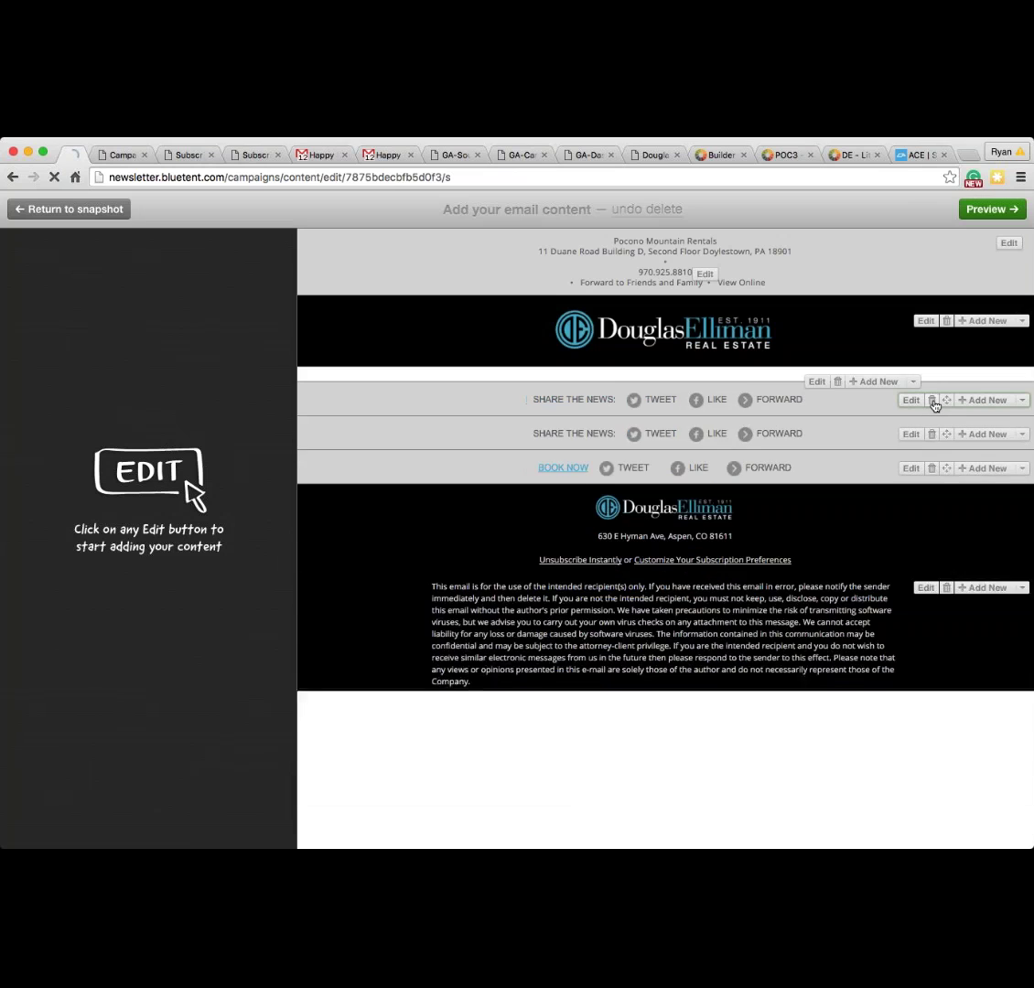
pyautogui.click(932, 401)
pyautogui.click(932, 401)
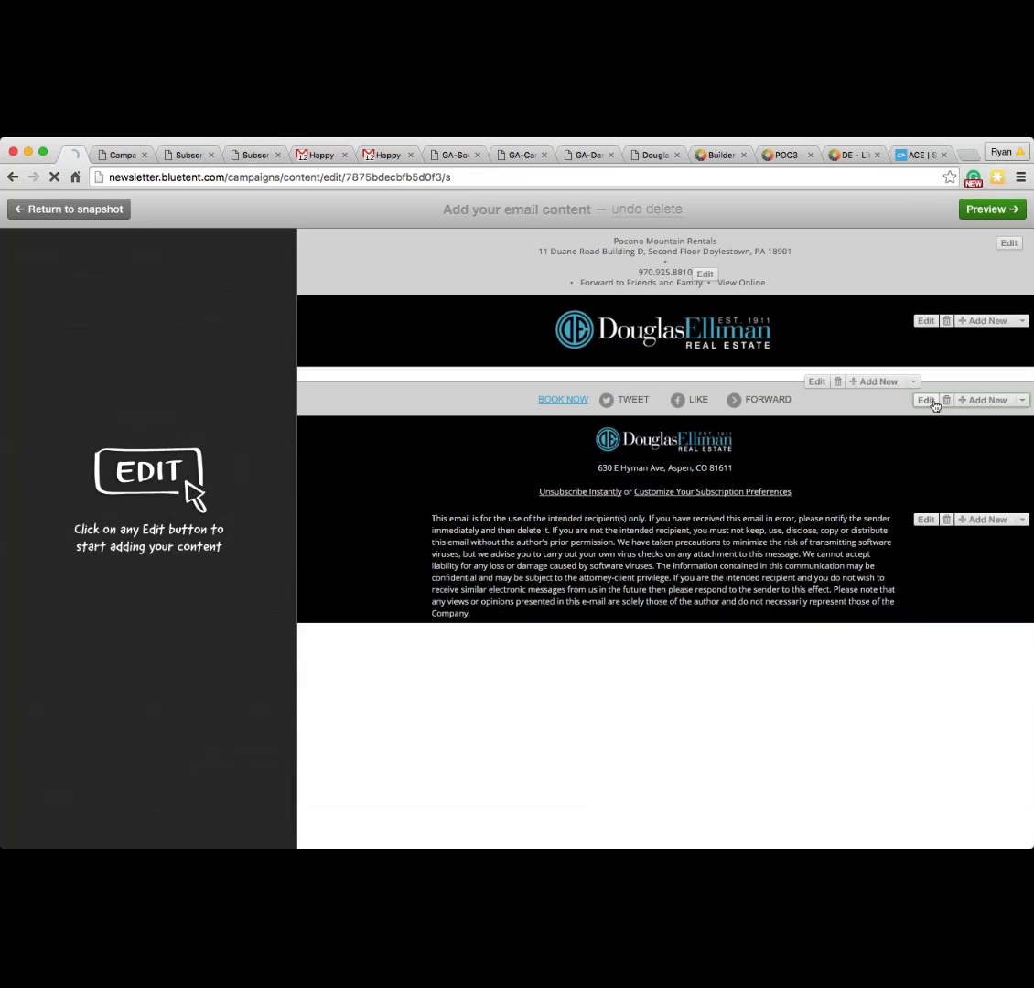
# Step: Add a 1 Image block, a Text - Plain Full Width block and the joint signature block for both brokers below the header
pyautogui.click(887, 382)
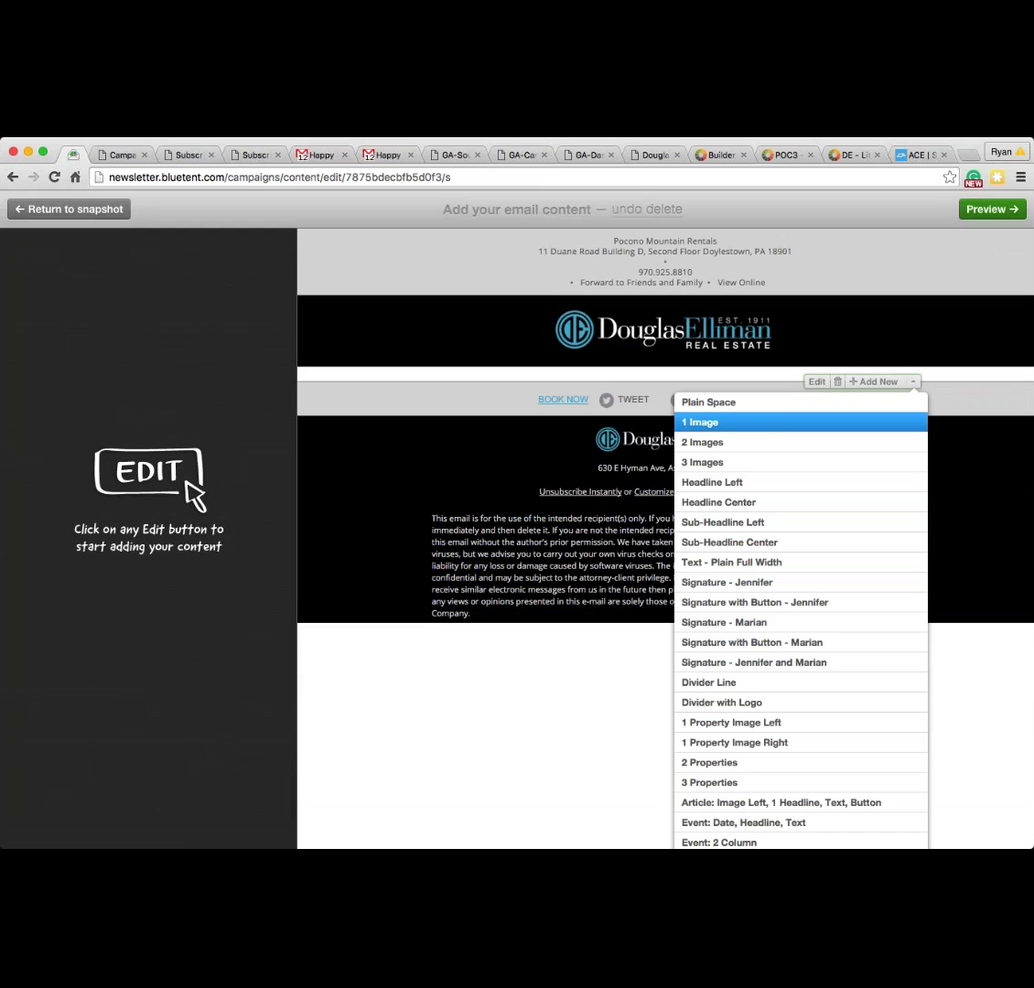
pyautogui.click(704, 422)
pyautogui.click(872, 370)
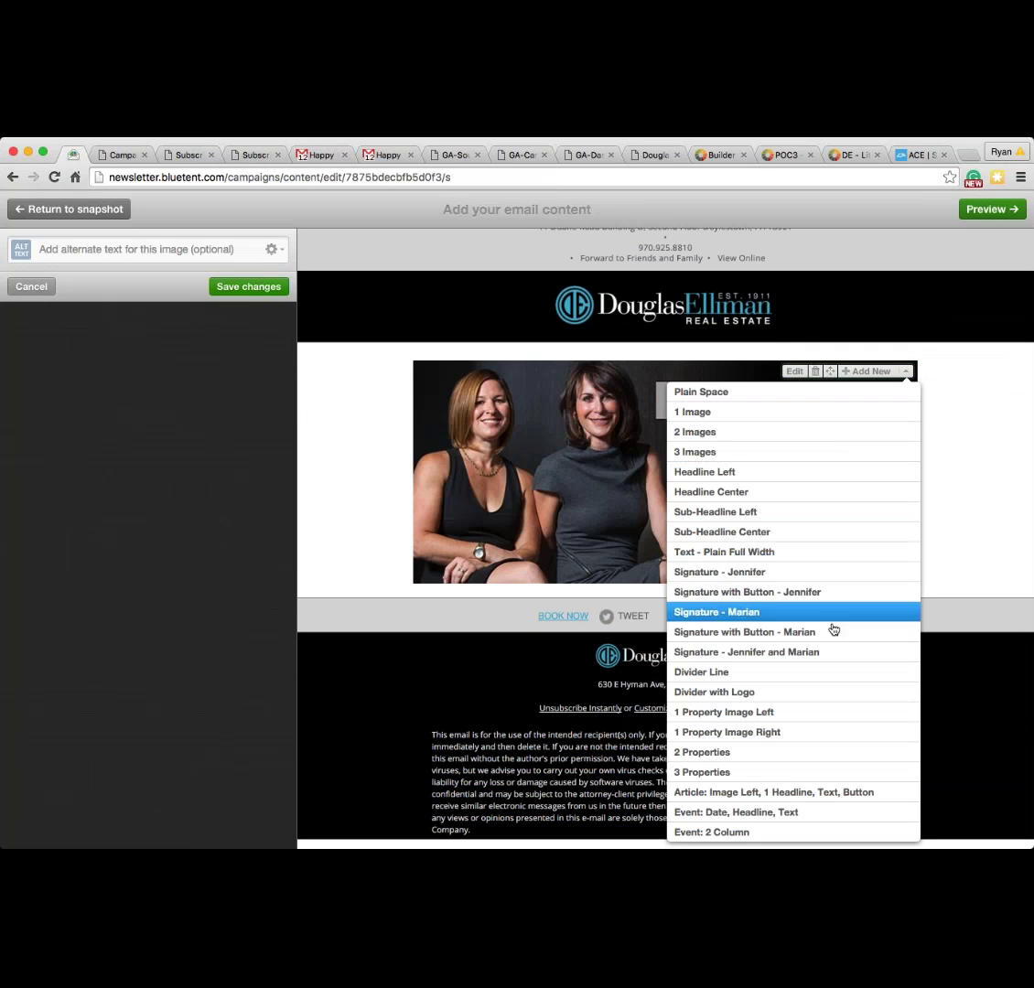
pyautogui.click(815, 553)
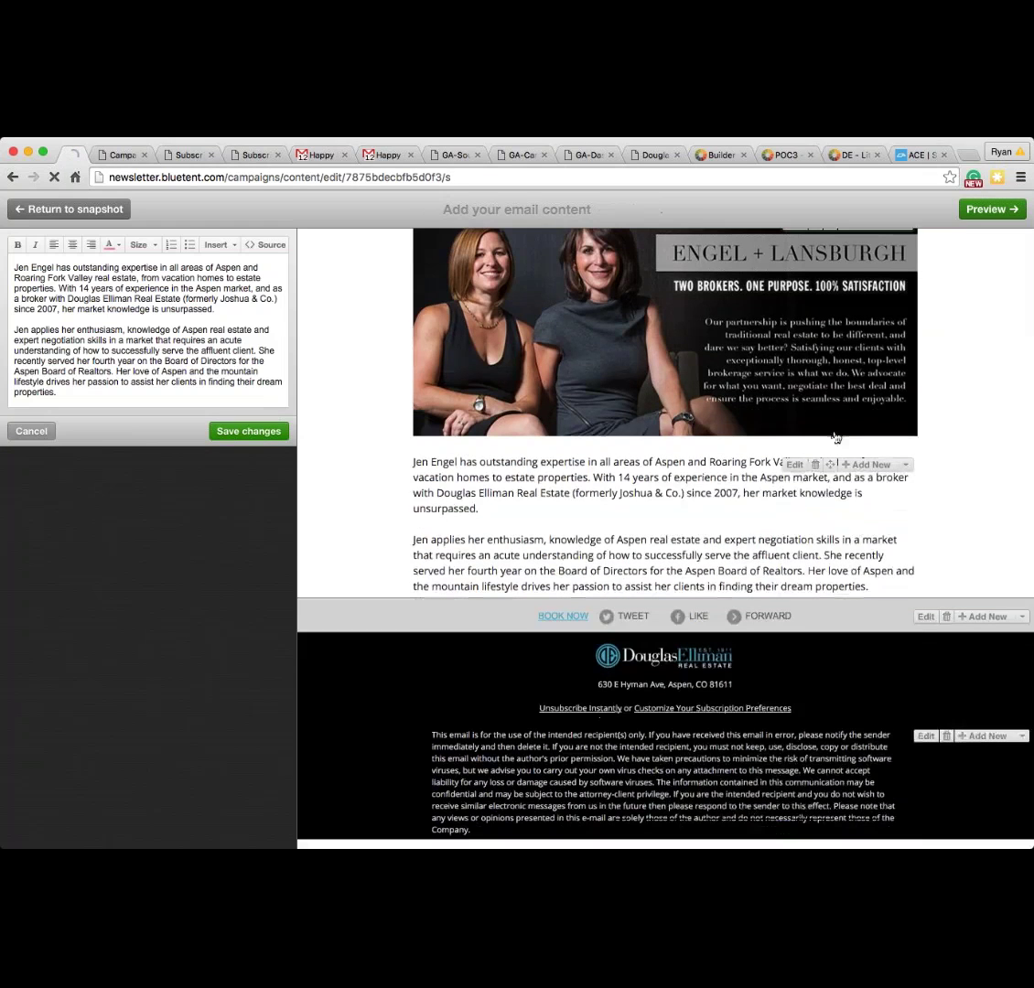
pyautogui.scroll(-3, 869, 540)
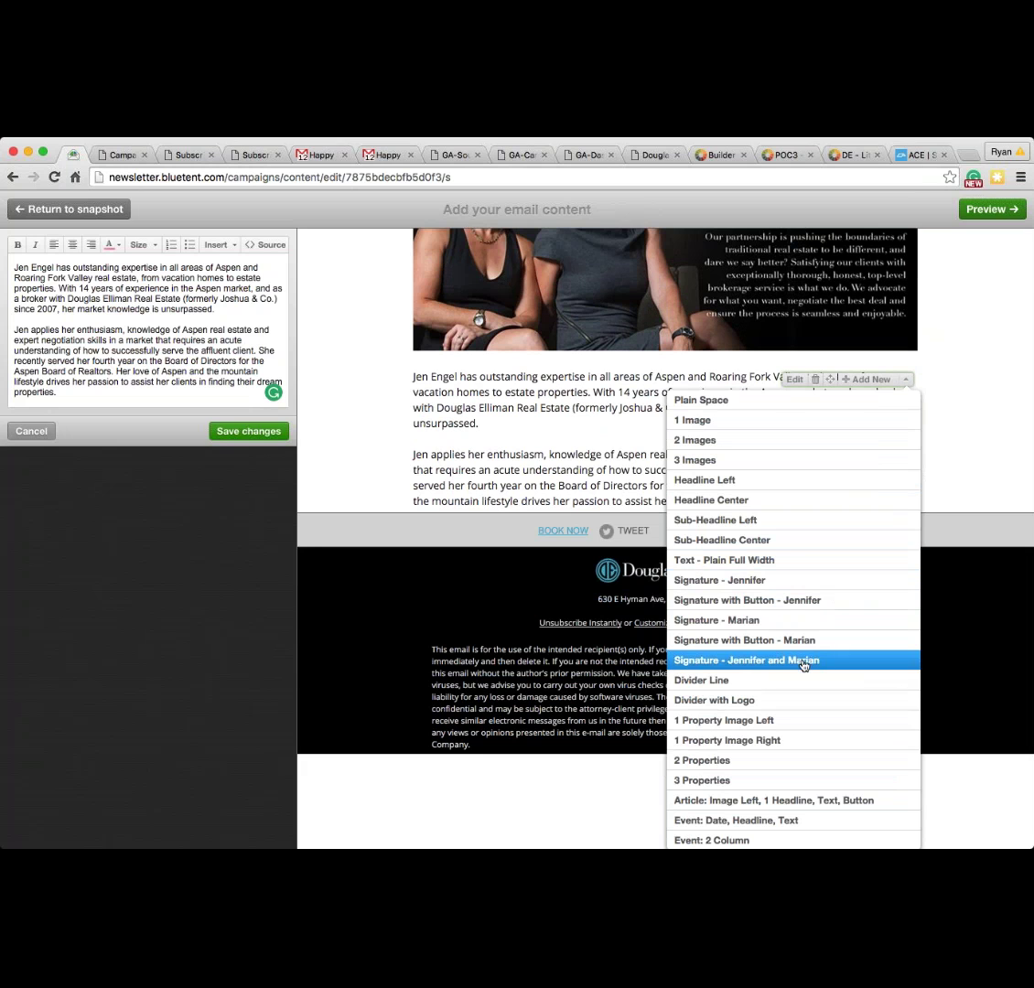
pyautogui.click(746, 659)
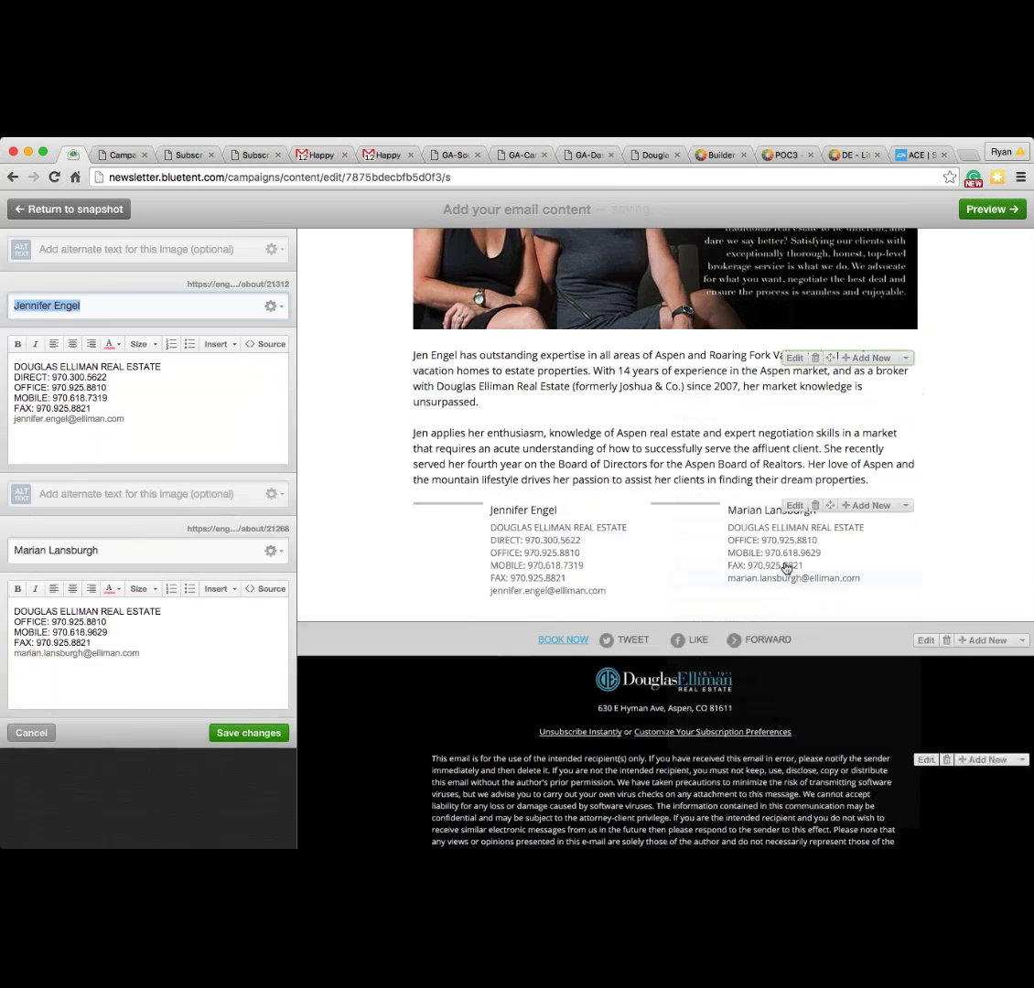
# Step: Add the TEAM LOGO block to the email header and delete the Douglas Elliman logo block
pyautogui.scroll(5, 553, 457)
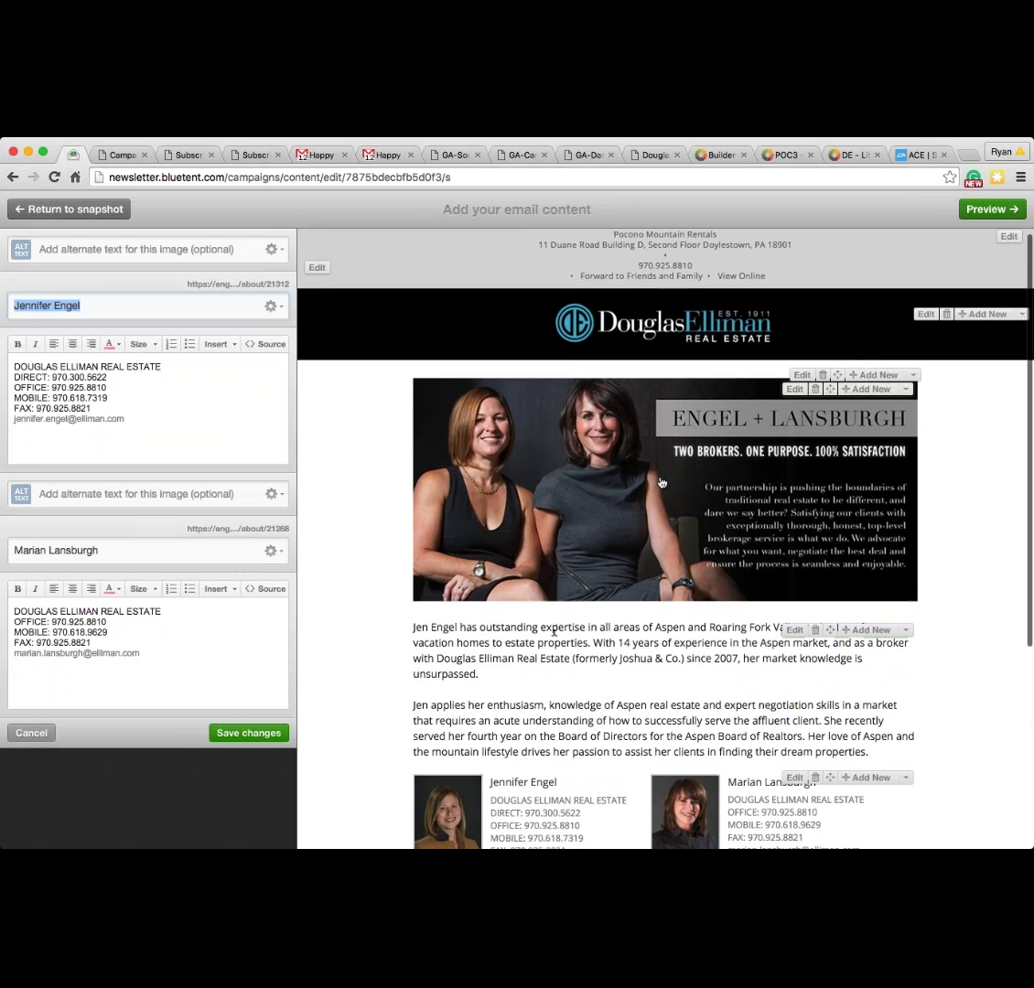
pyautogui.scroll(1, 549, 548)
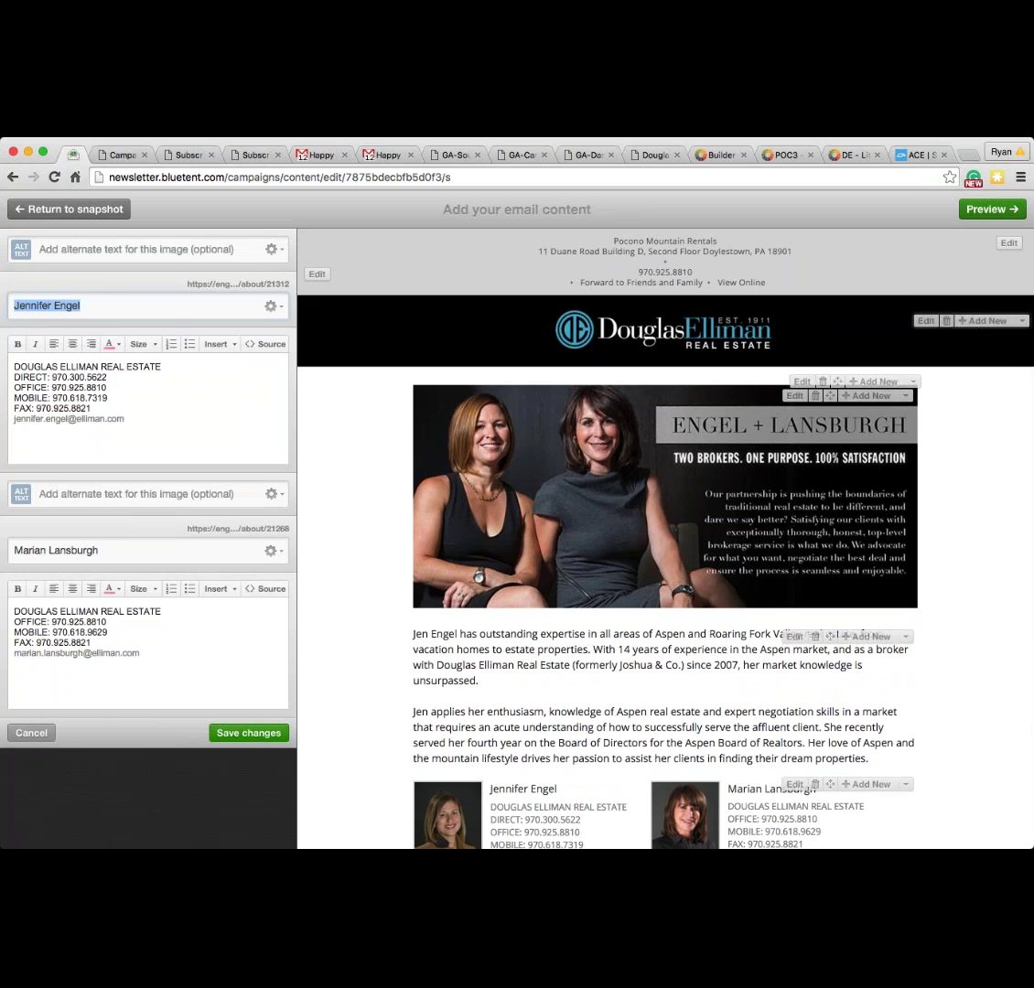
pyautogui.click(1021, 322)
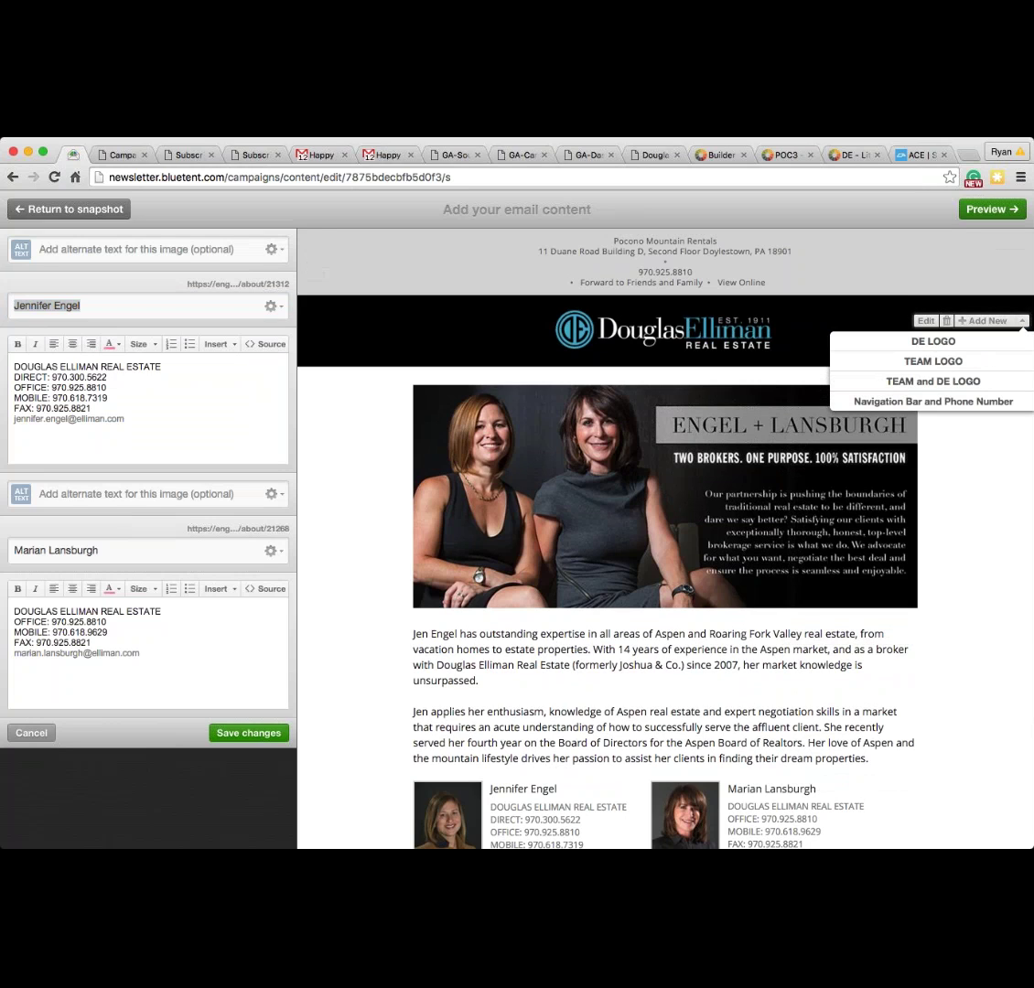
pyautogui.press('Down')
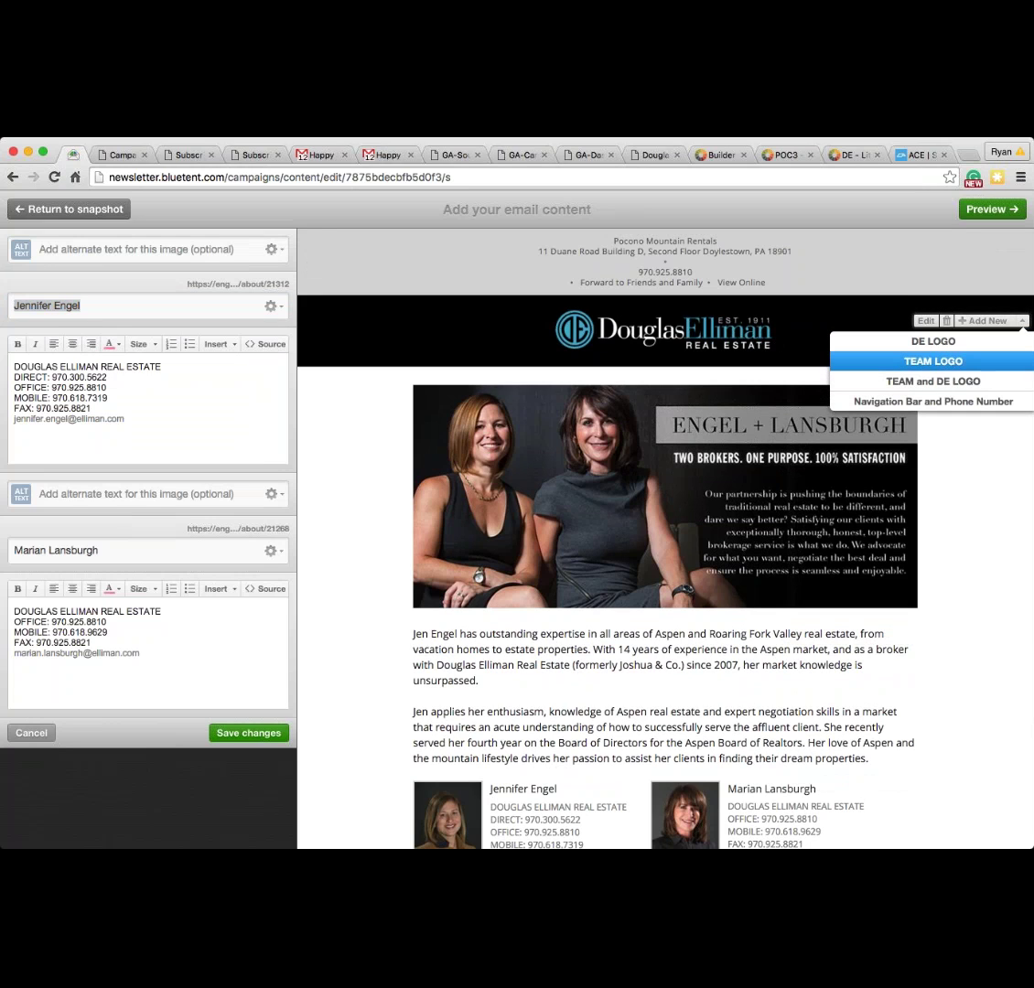
pyautogui.click(965, 363)
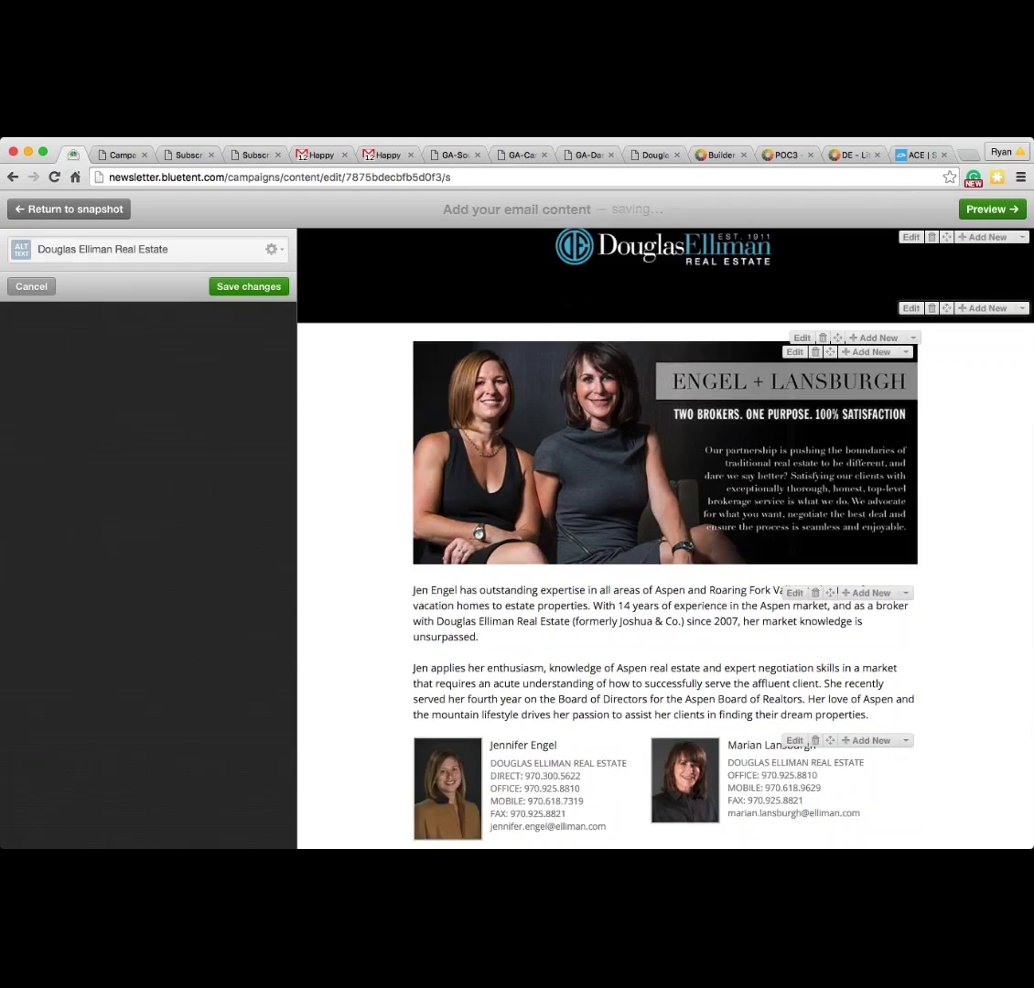
pyautogui.click(931, 320)
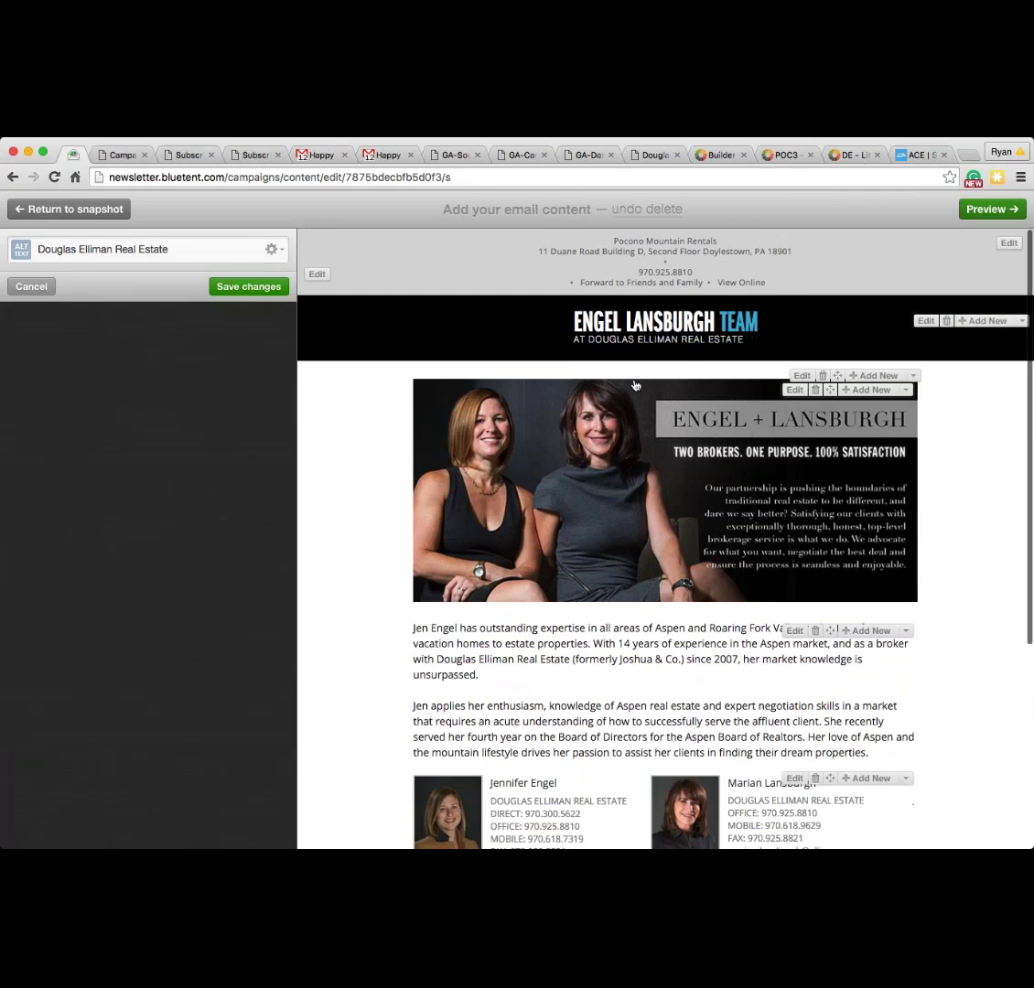
# Step: Replace the header logo with the TEAM and DE LOGO block and add the Navigation Bar and Phone Number block beneath it
pyautogui.click(994, 320)
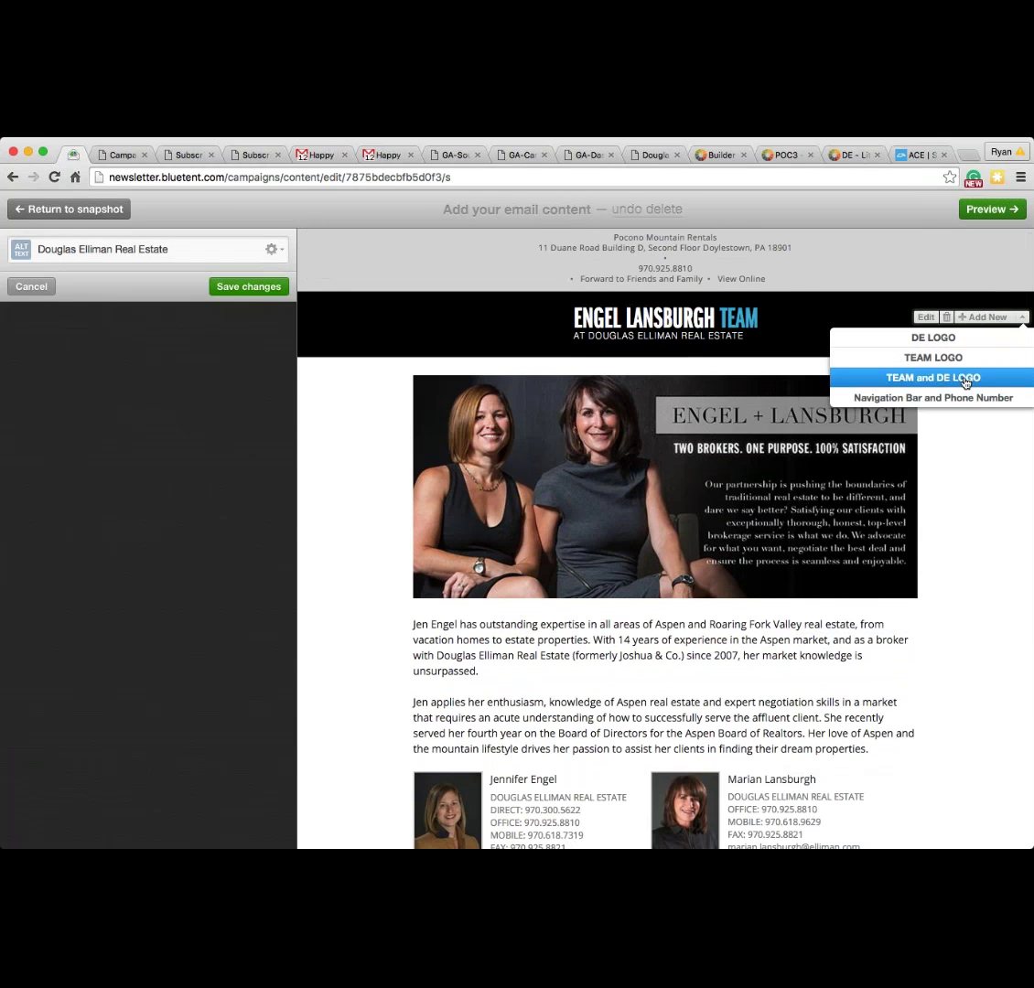
pyautogui.click(965, 378)
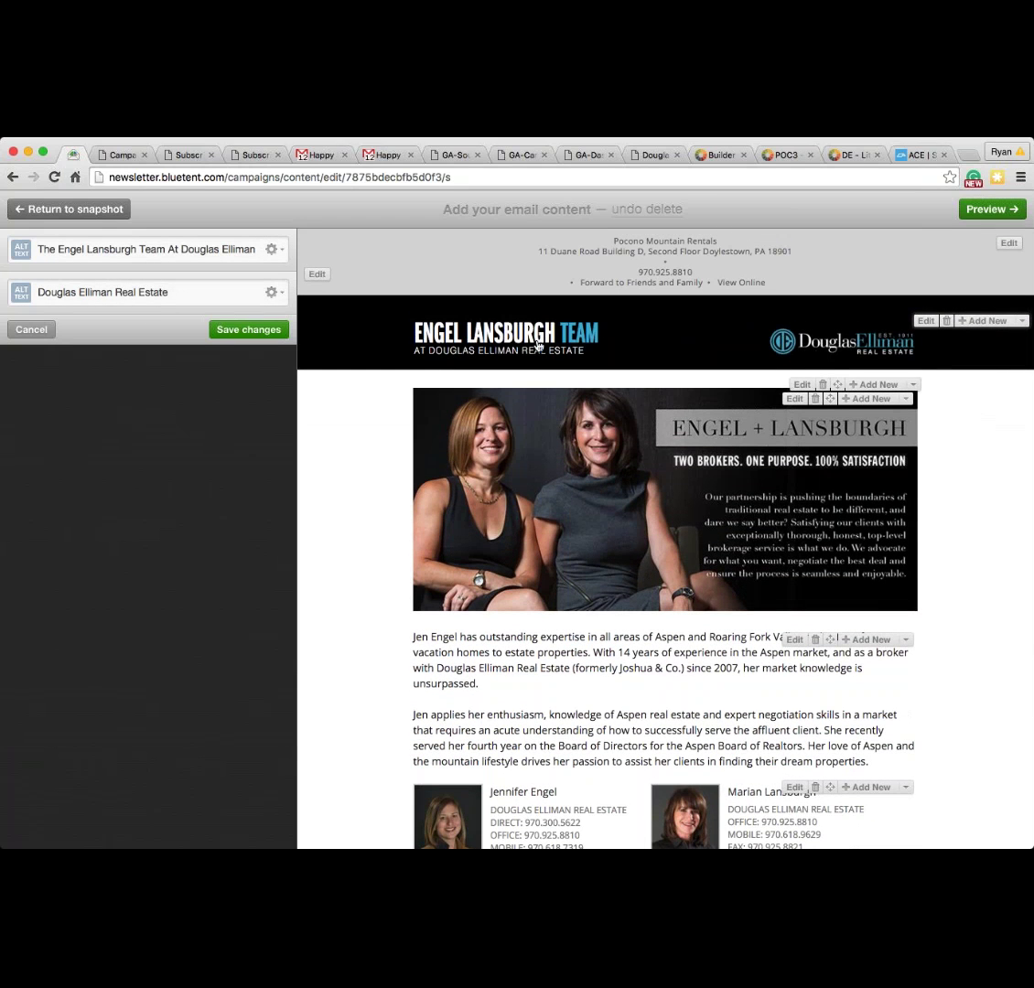
pyautogui.click(989, 321)
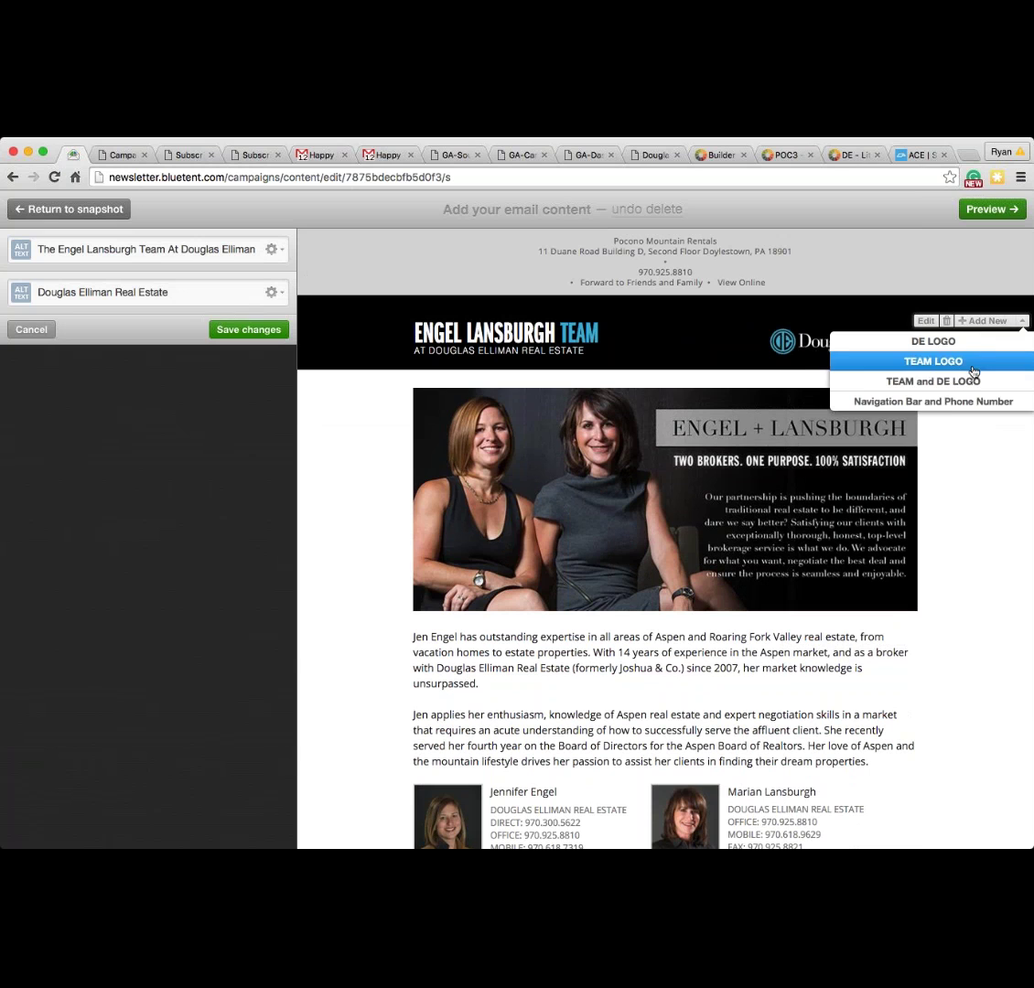
pyautogui.click(952, 402)
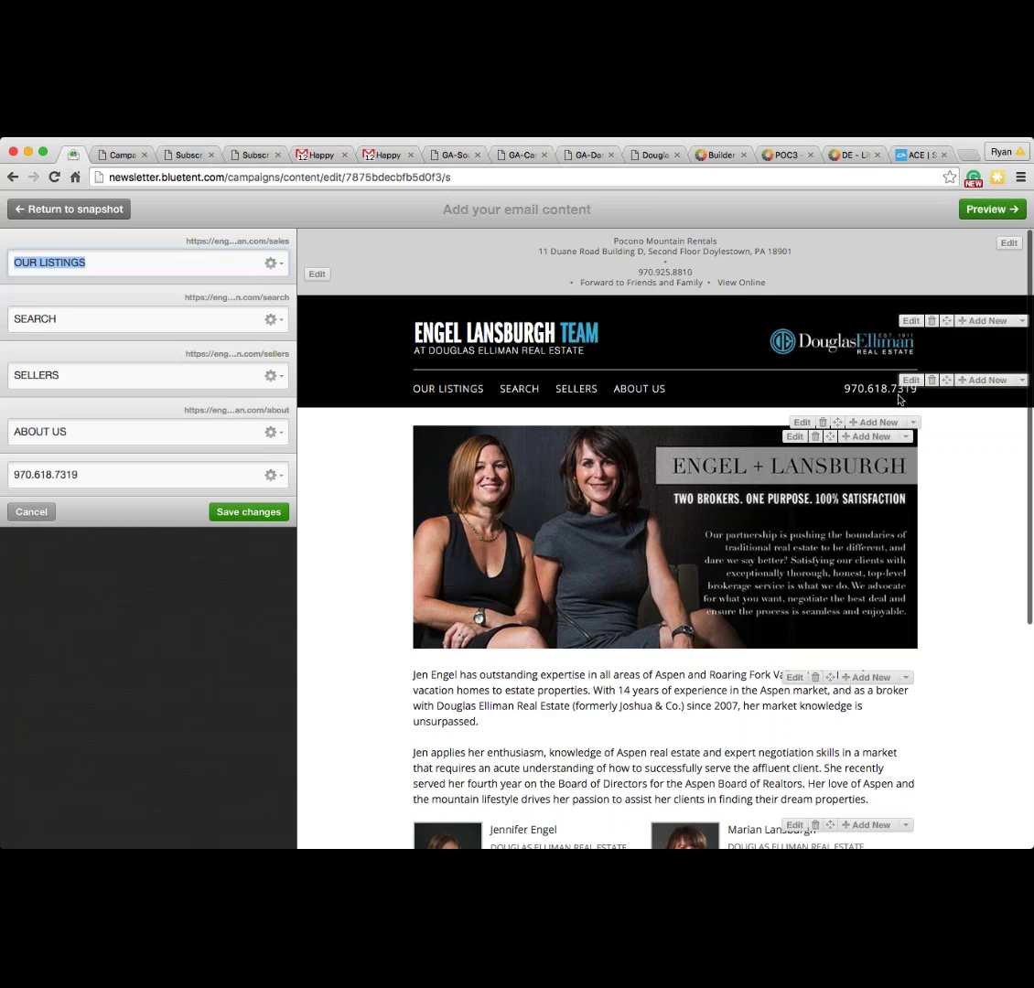
# Step: Preview the real estate email and finish editing to return to the campaign snapshot
pyautogui.scroll(-2, 899, 399)
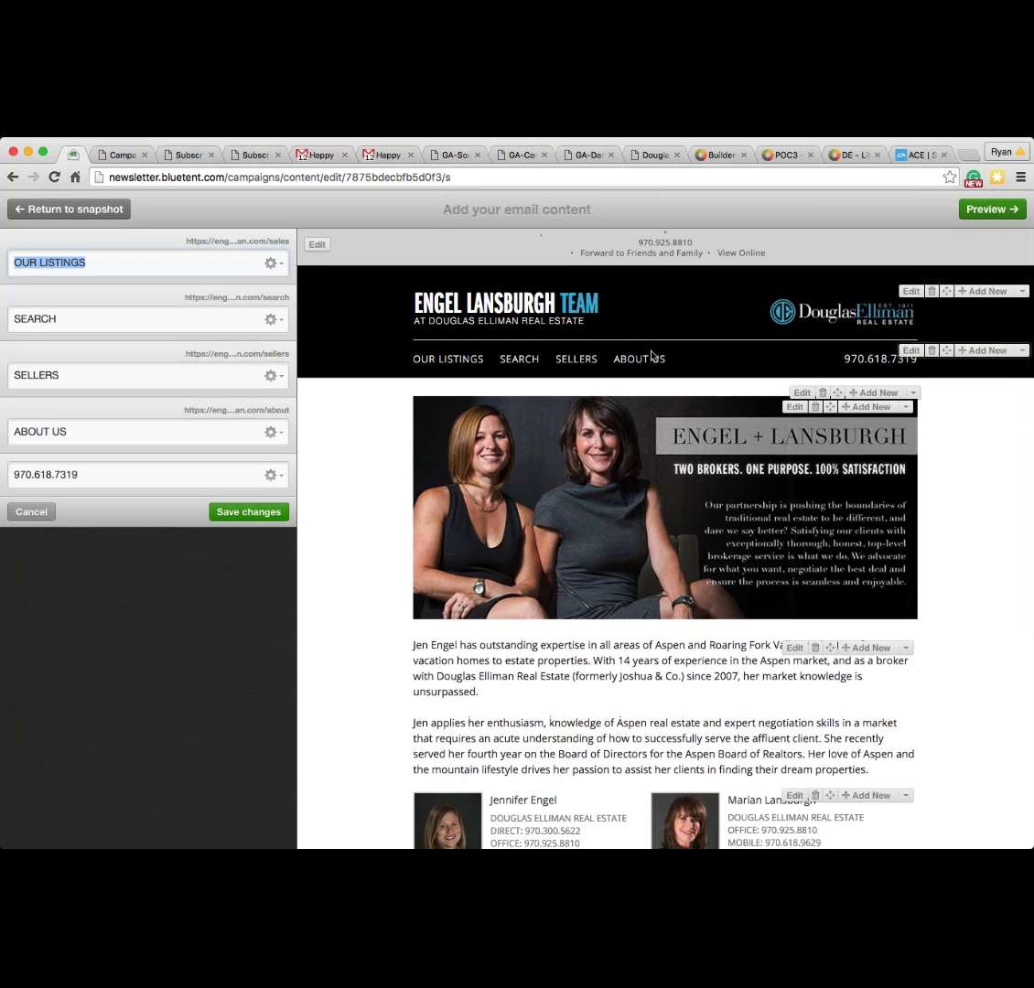
pyautogui.scroll(2, 655, 357)
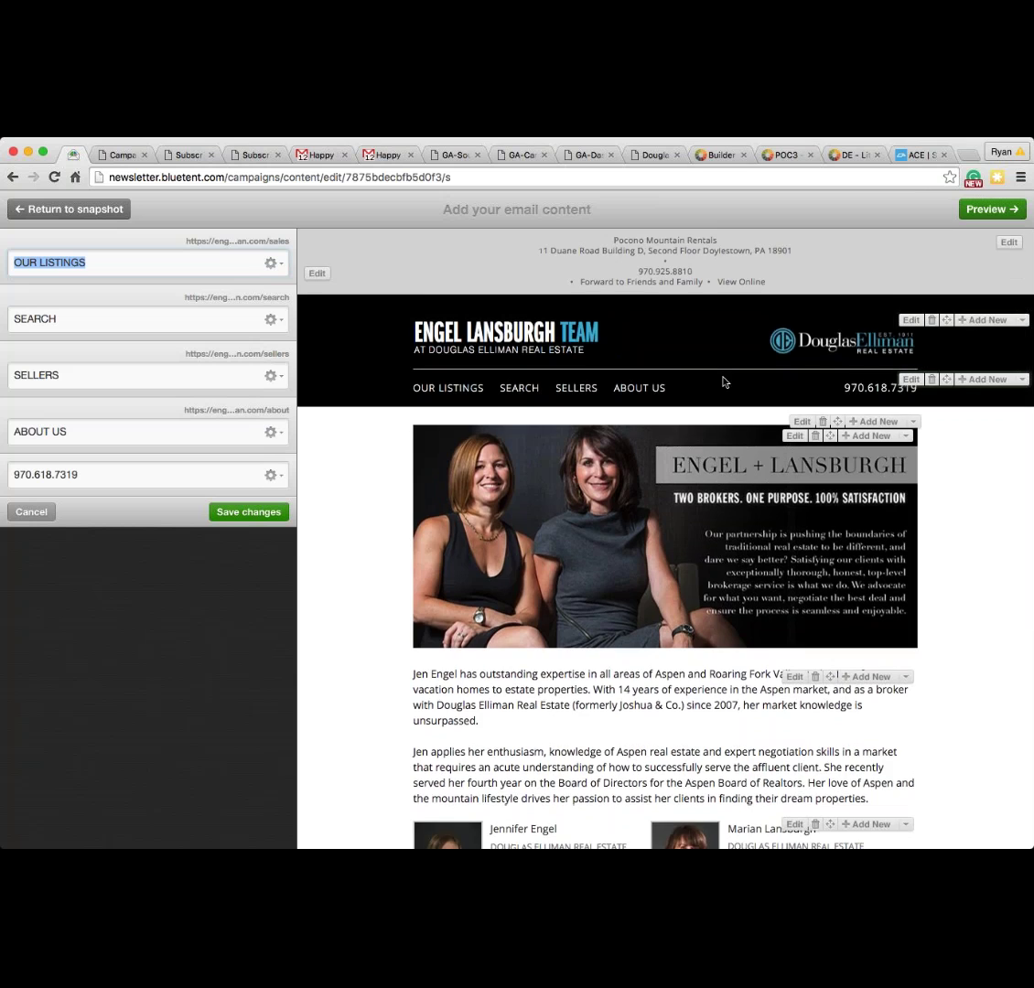
pyautogui.click(992, 209)
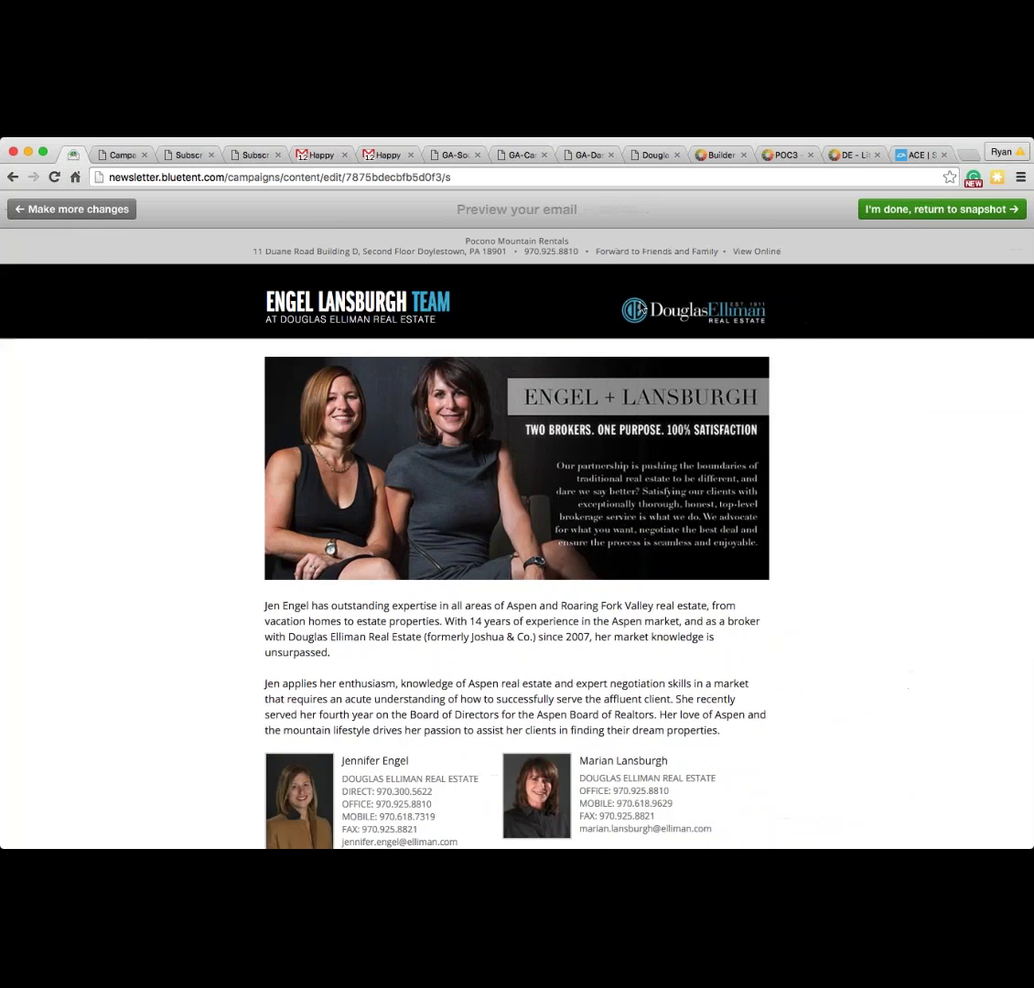
pyautogui.click(933, 209)
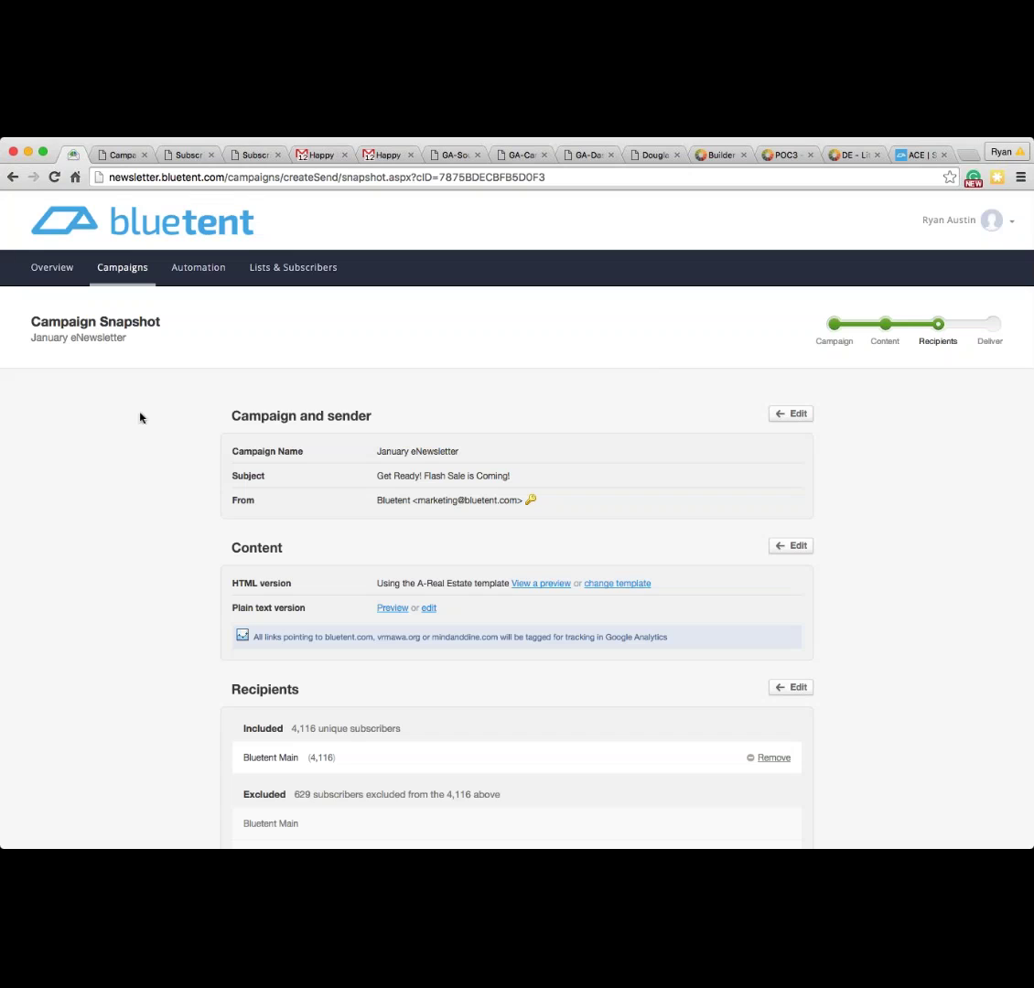
# Step: Edit the campaign and sender details of the January eNewsletter and change it from a regular campaign to an A/B test
pyautogui.scroll(-4, 135, 396)
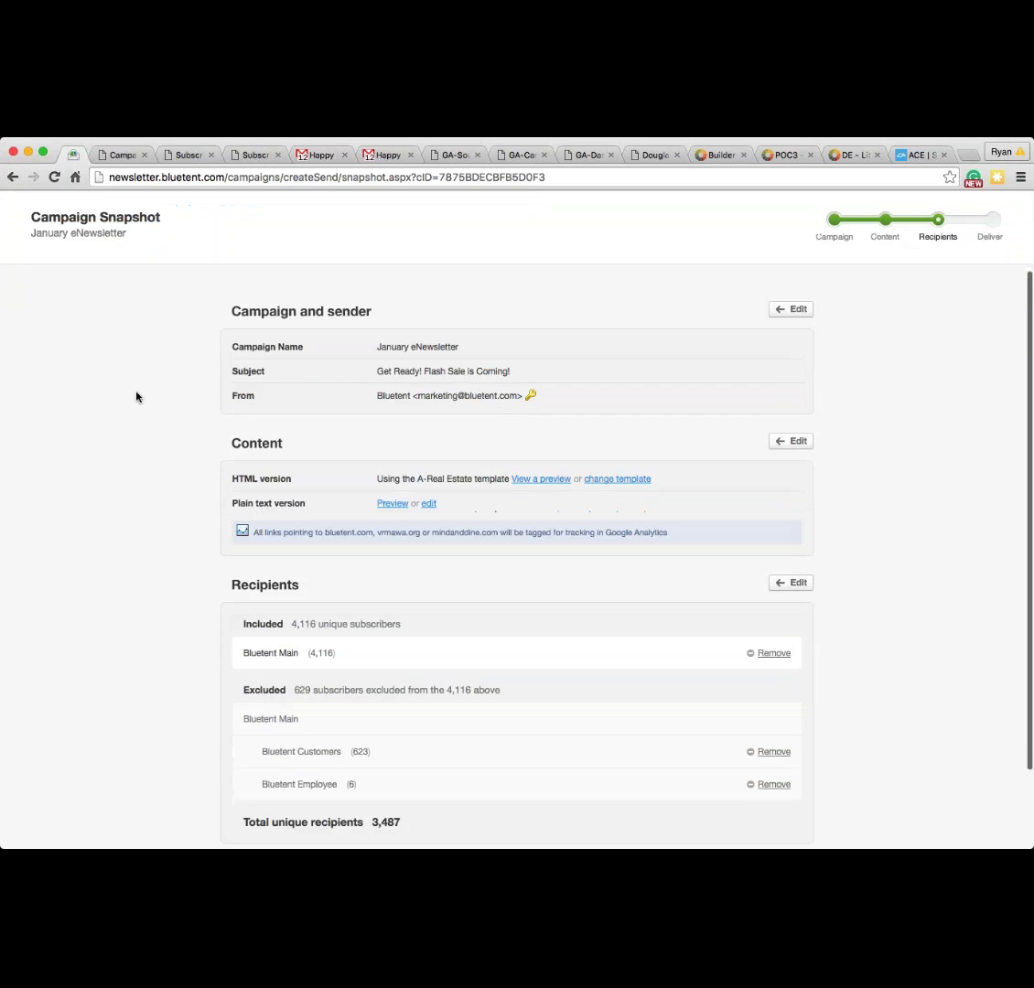
pyautogui.scroll(1, 135, 396)
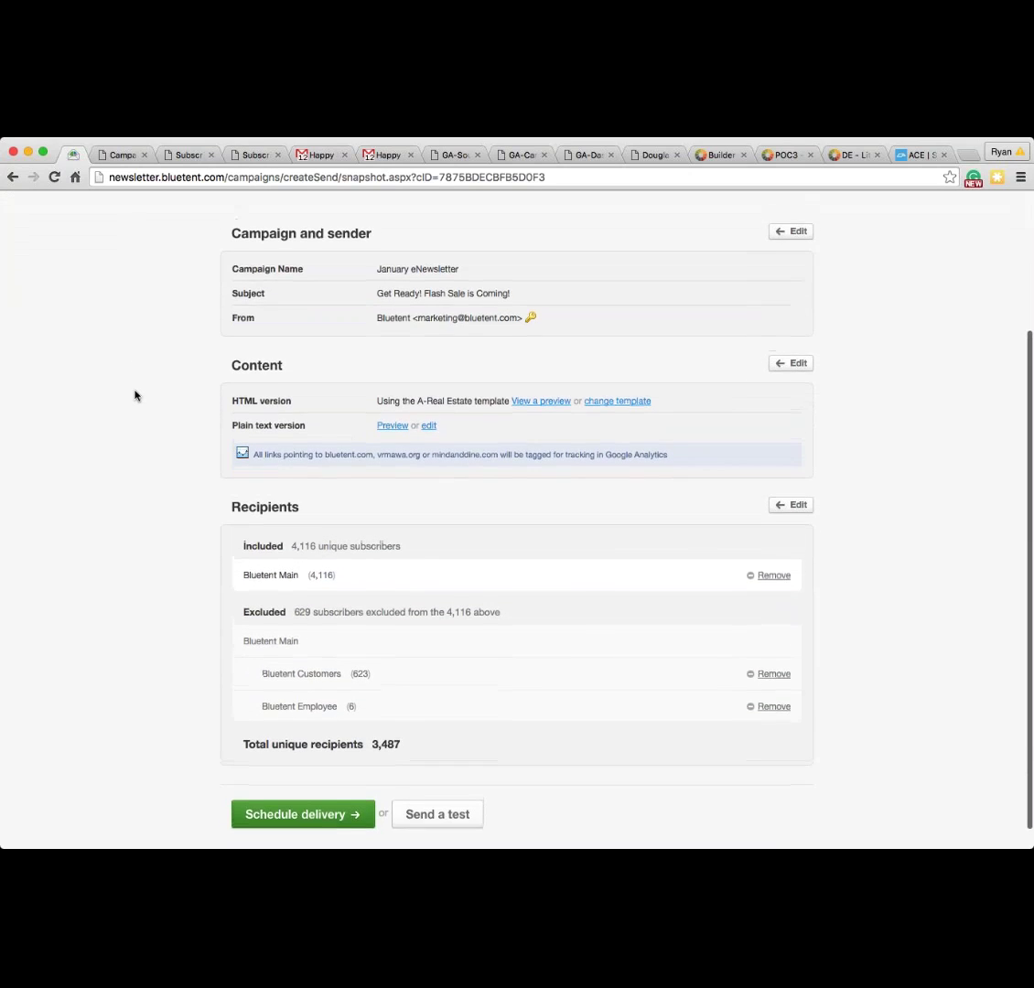
pyautogui.scroll(3, 135, 395)
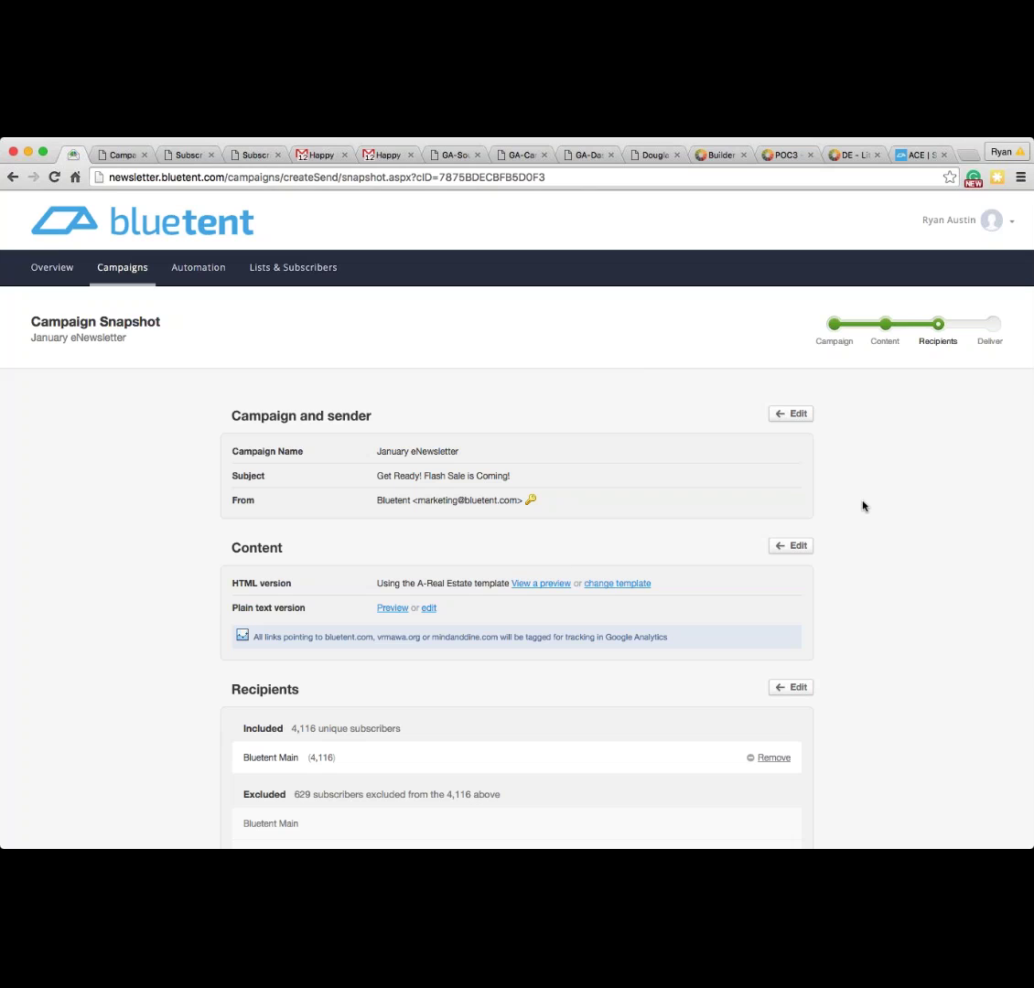
pyautogui.click(791, 416)
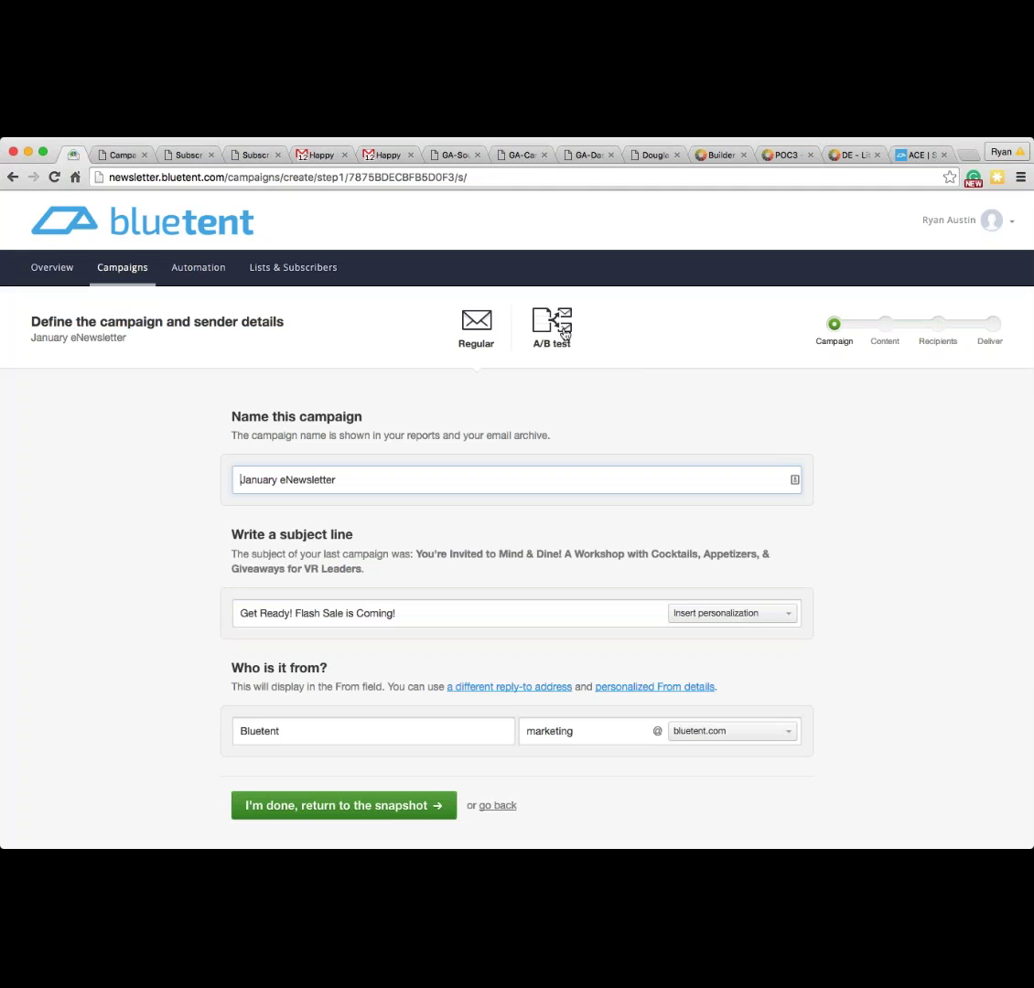
pyautogui.click(562, 329)
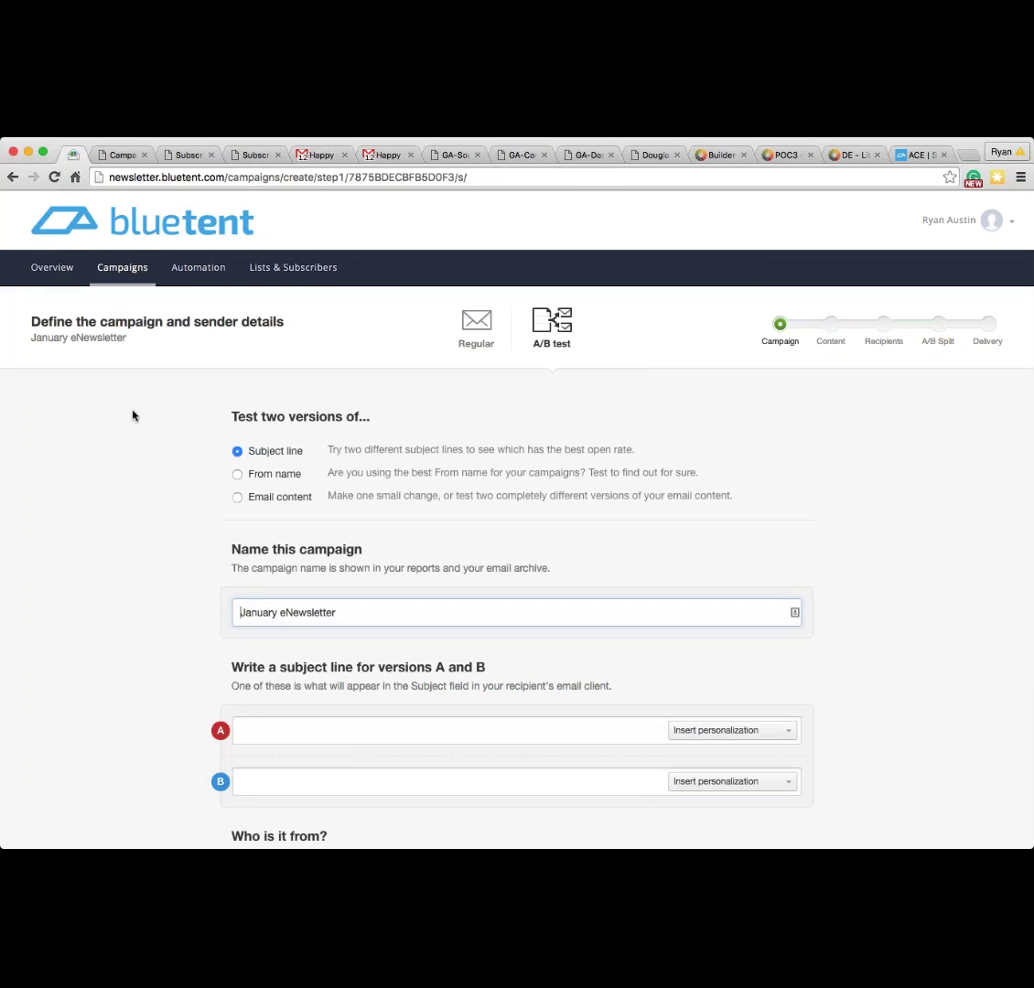
pyautogui.scroll(-2, 132, 415)
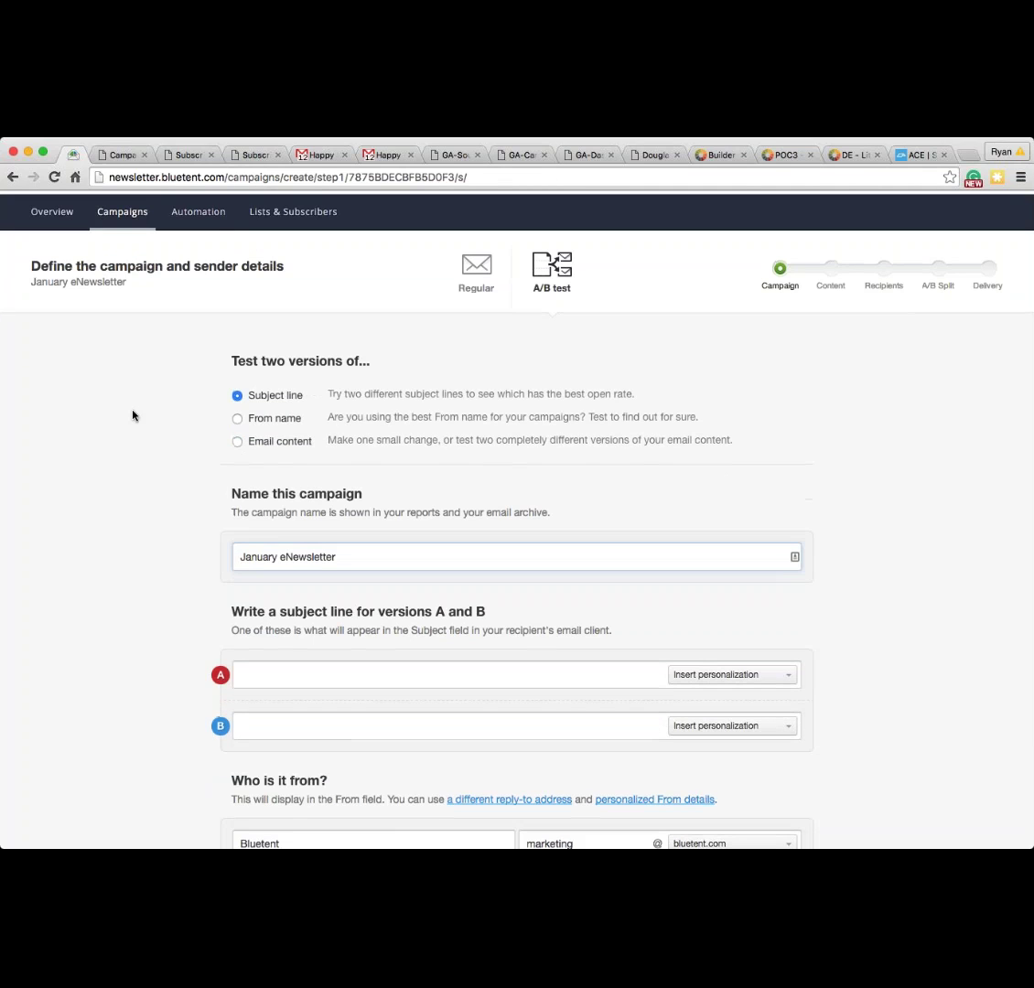
pyautogui.scroll(2, 132, 415)
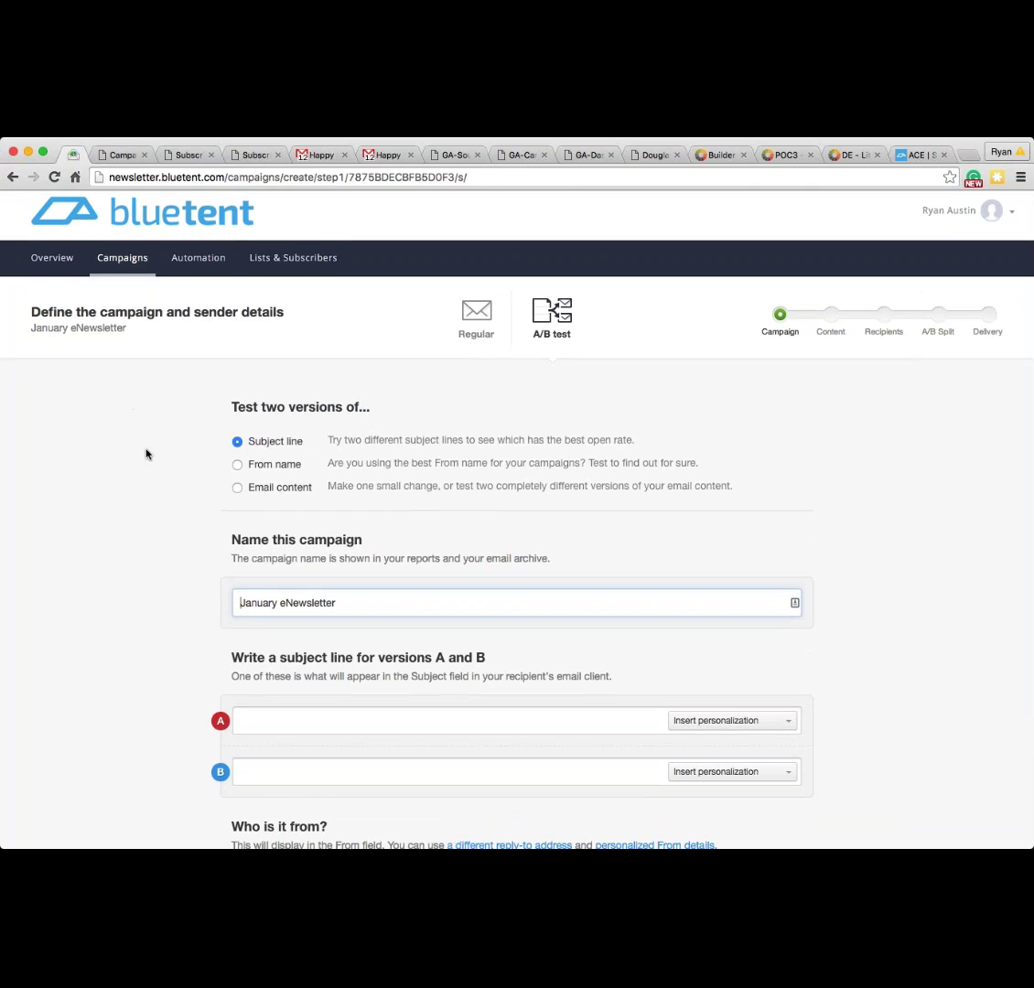
pyautogui.scroll(-1, 144, 454)
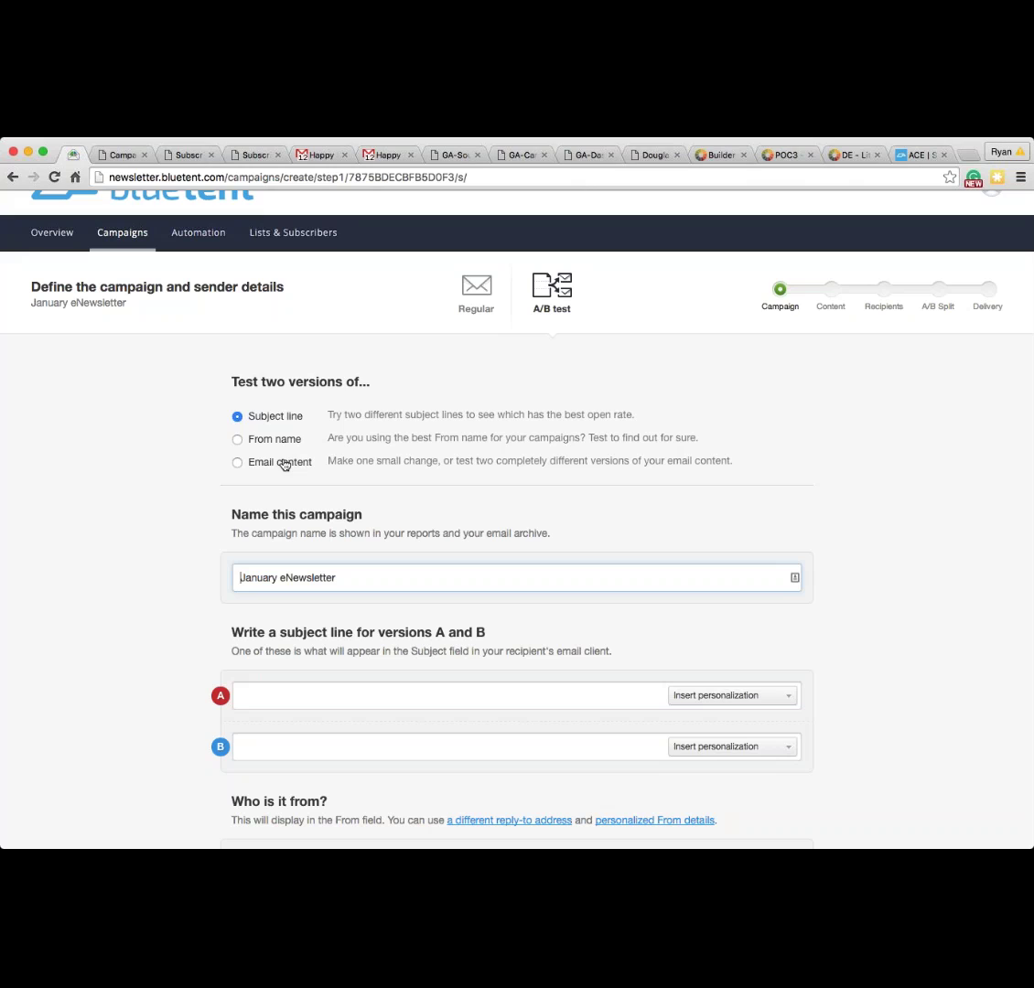
# Step: Set subject line A to "10% Off Your Next Vacation" and B to "$200 Off Your Next Vacation", and save back to the snapshot
pyautogui.click(331, 703)
pyautogui.write('10')
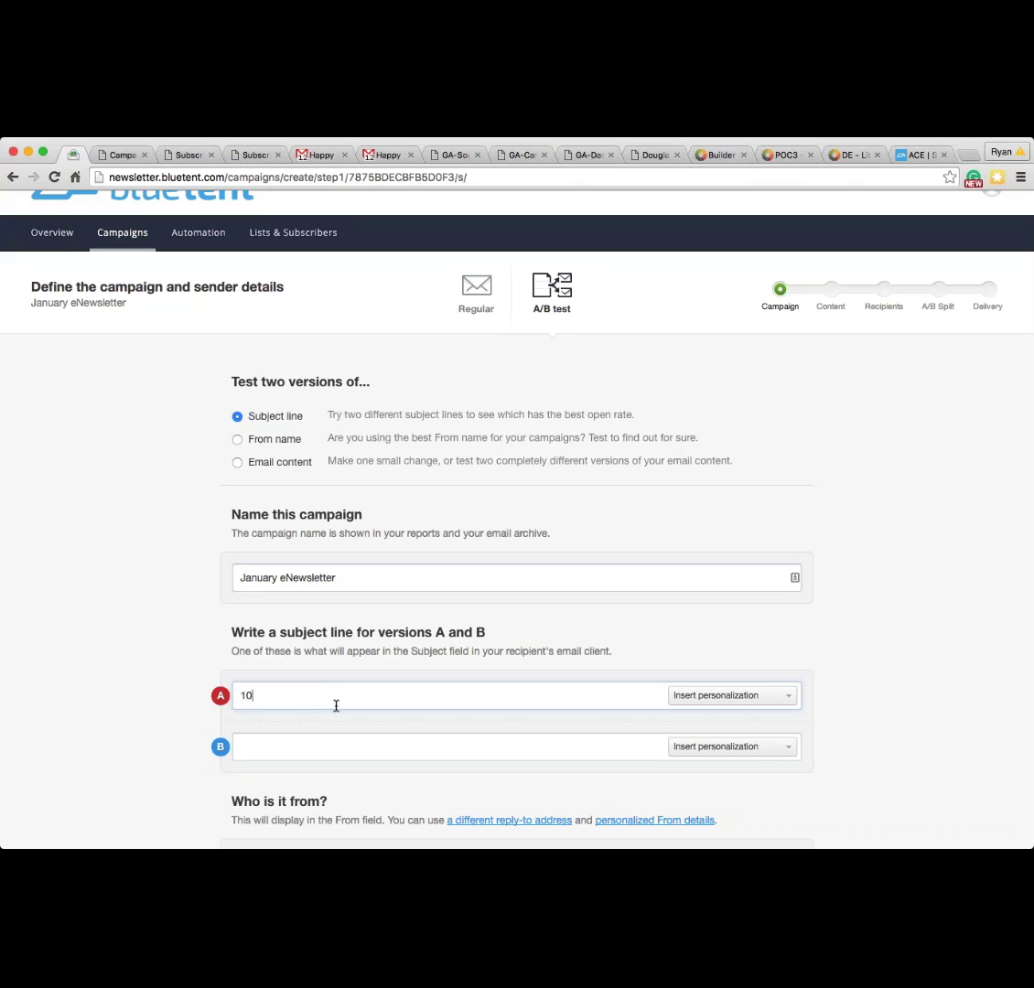
pyautogui.write('% Off Your Next Vacation')
pyautogui.press('Tab')
pyautogui.press('Tab')
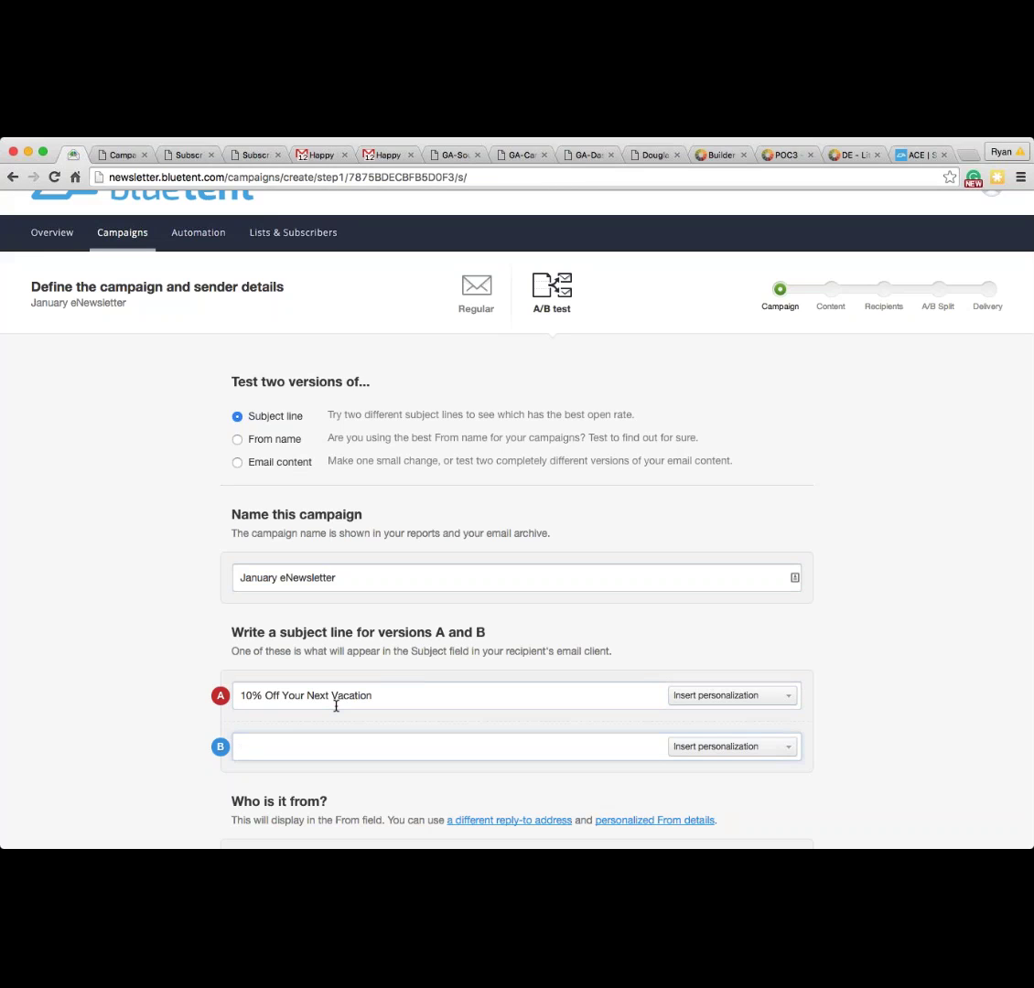
pyautogui.write('$200 Off Your Next Vacation')
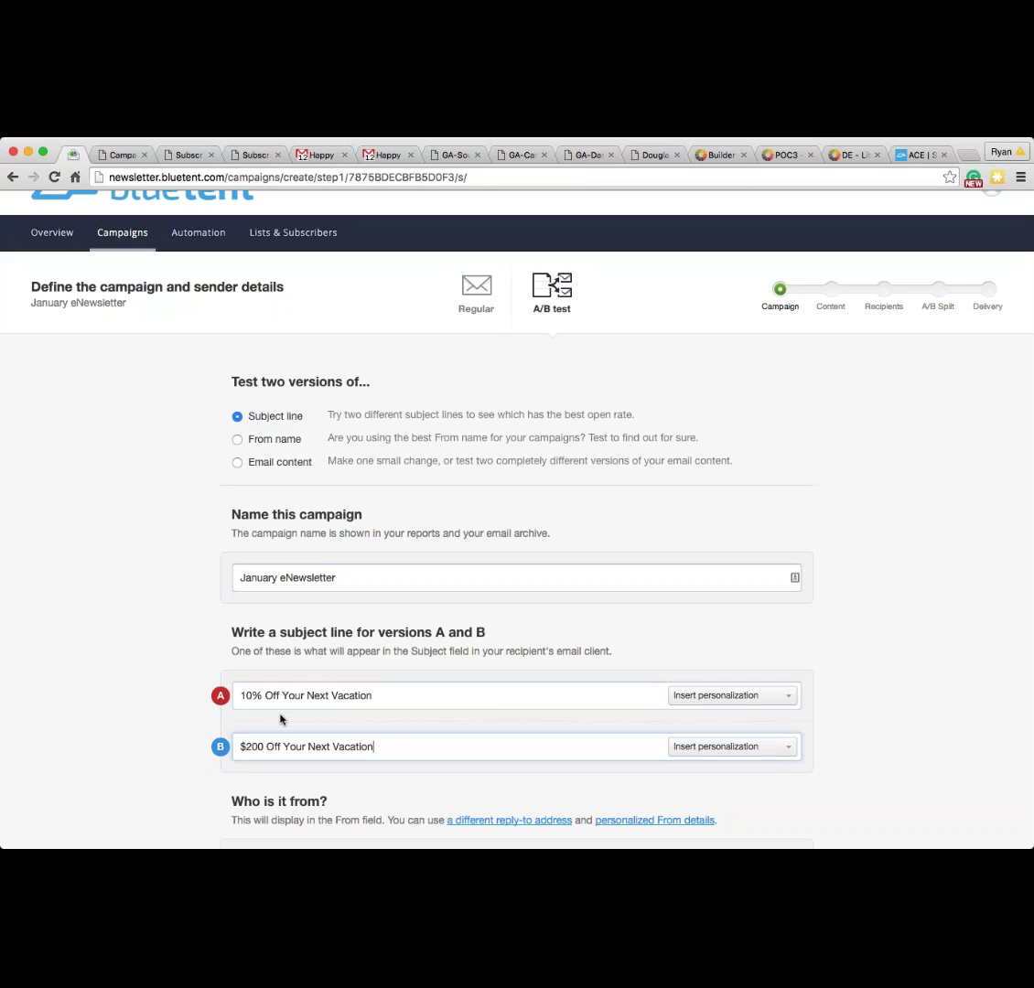
pyautogui.scroll(-1, 350, 686)
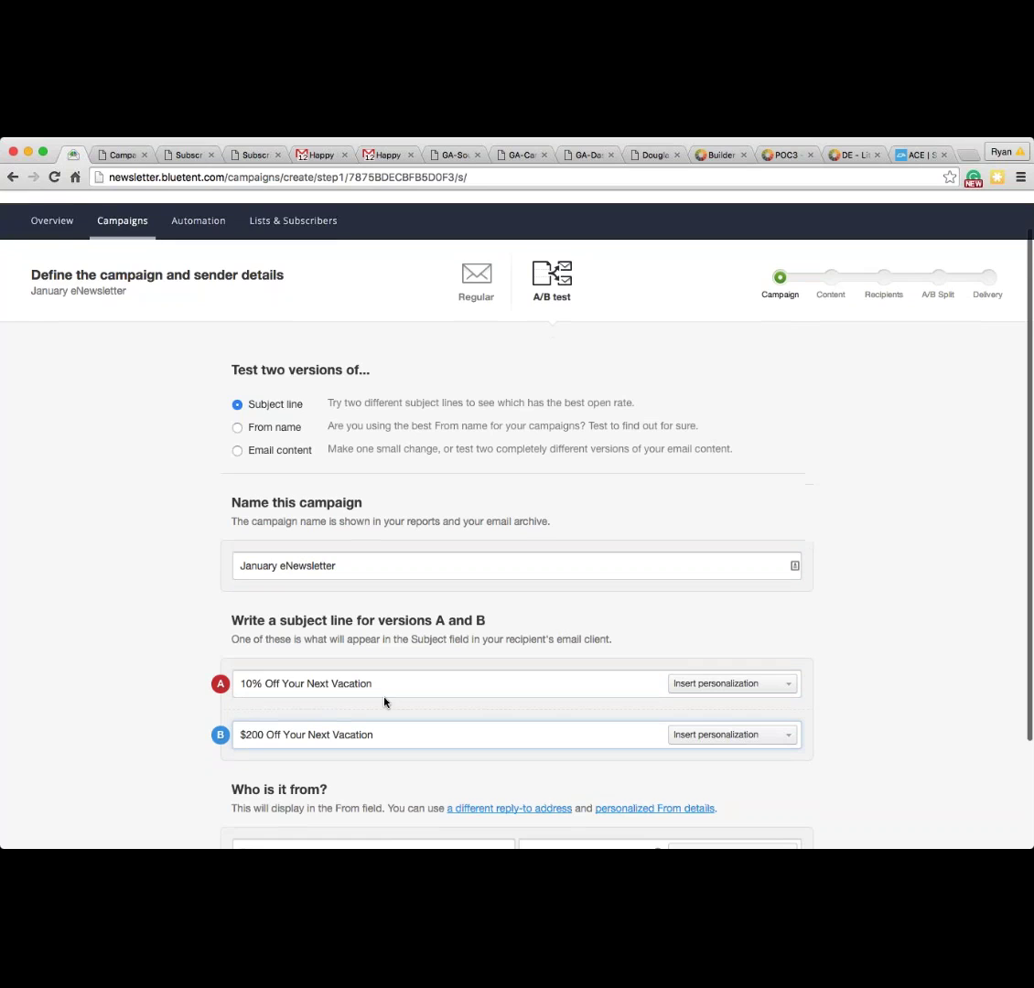
pyautogui.scroll(-2, 385, 702)
pyautogui.scroll(-3, 386, 703)
pyautogui.click(326, 792)
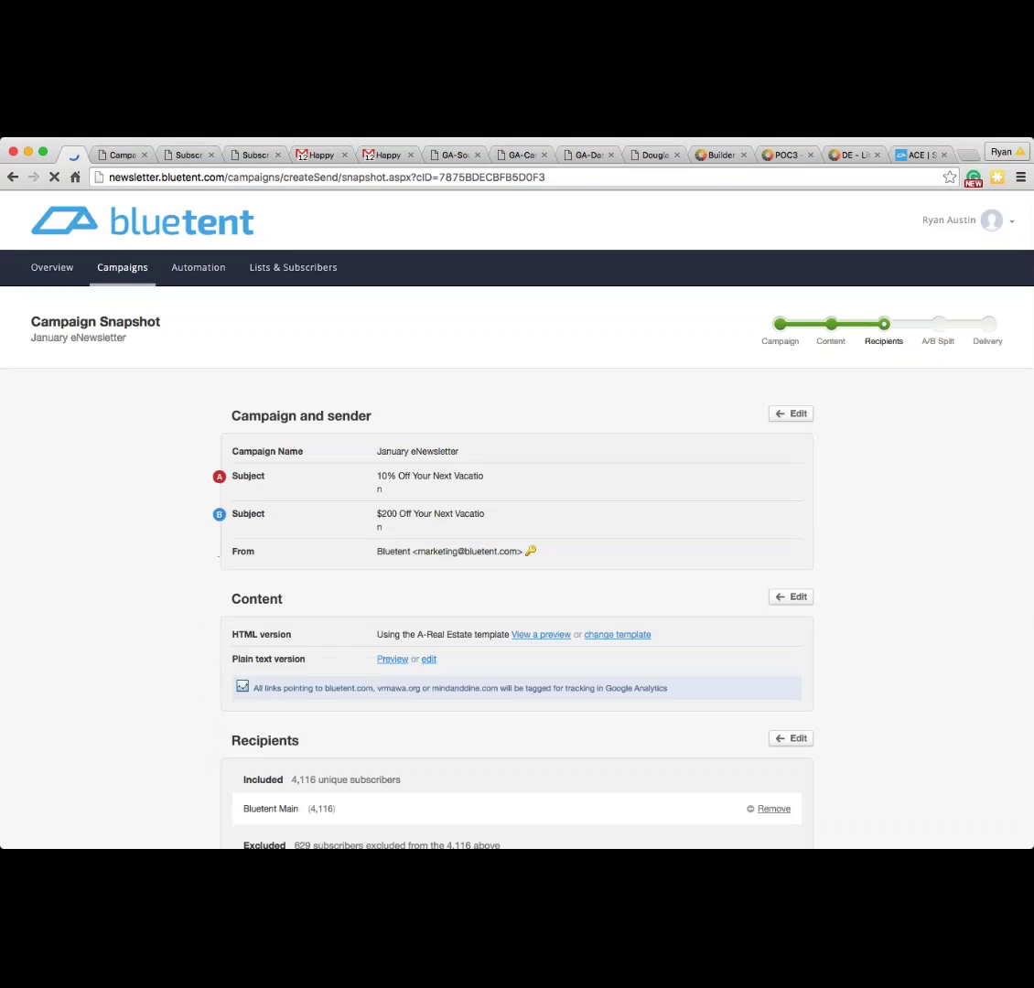
# Step: Define the A/B split with 25% of recipients each for versions A and B and a winner selected after 2 hours
pyautogui.scroll(-5, 422, 533)
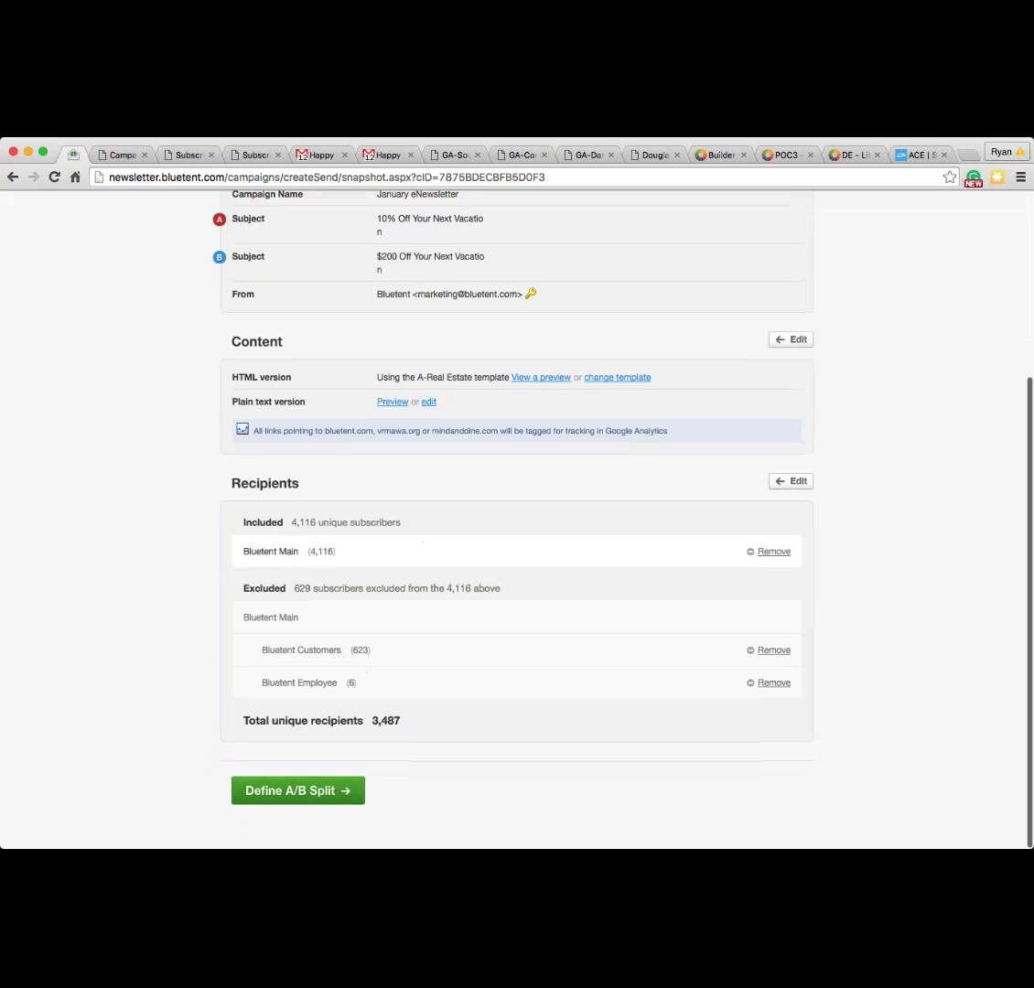
pyautogui.click(328, 793)
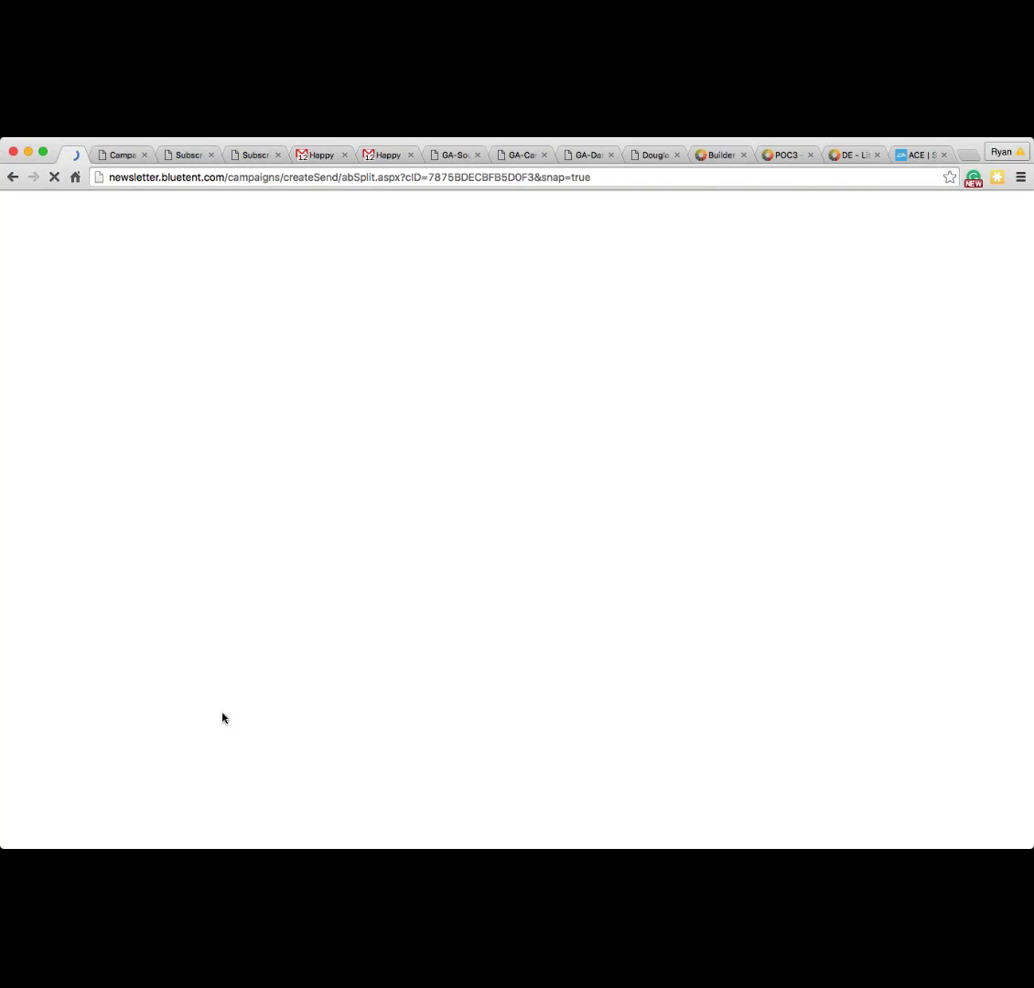
pyautogui.moveTo(295, 525)
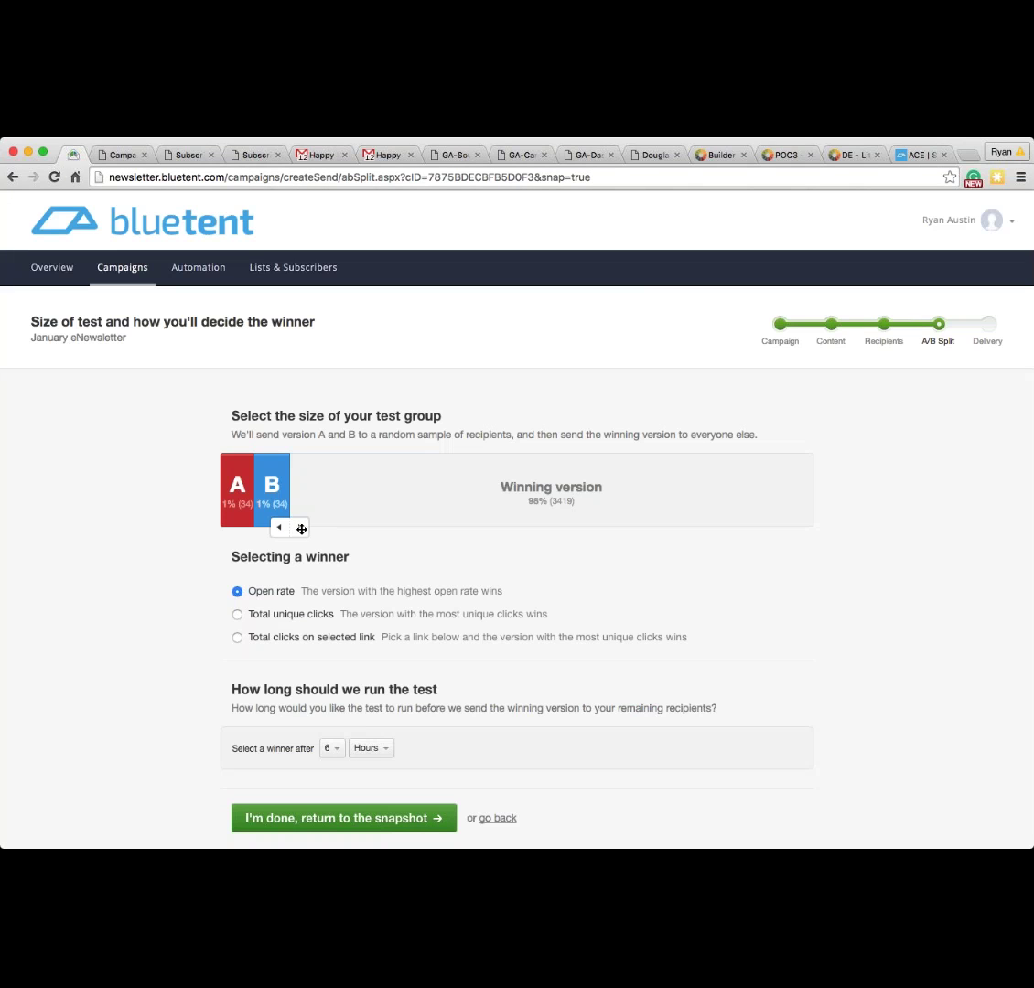
pyautogui.moveTo(303, 528); pyautogui.dragTo(529, 533)
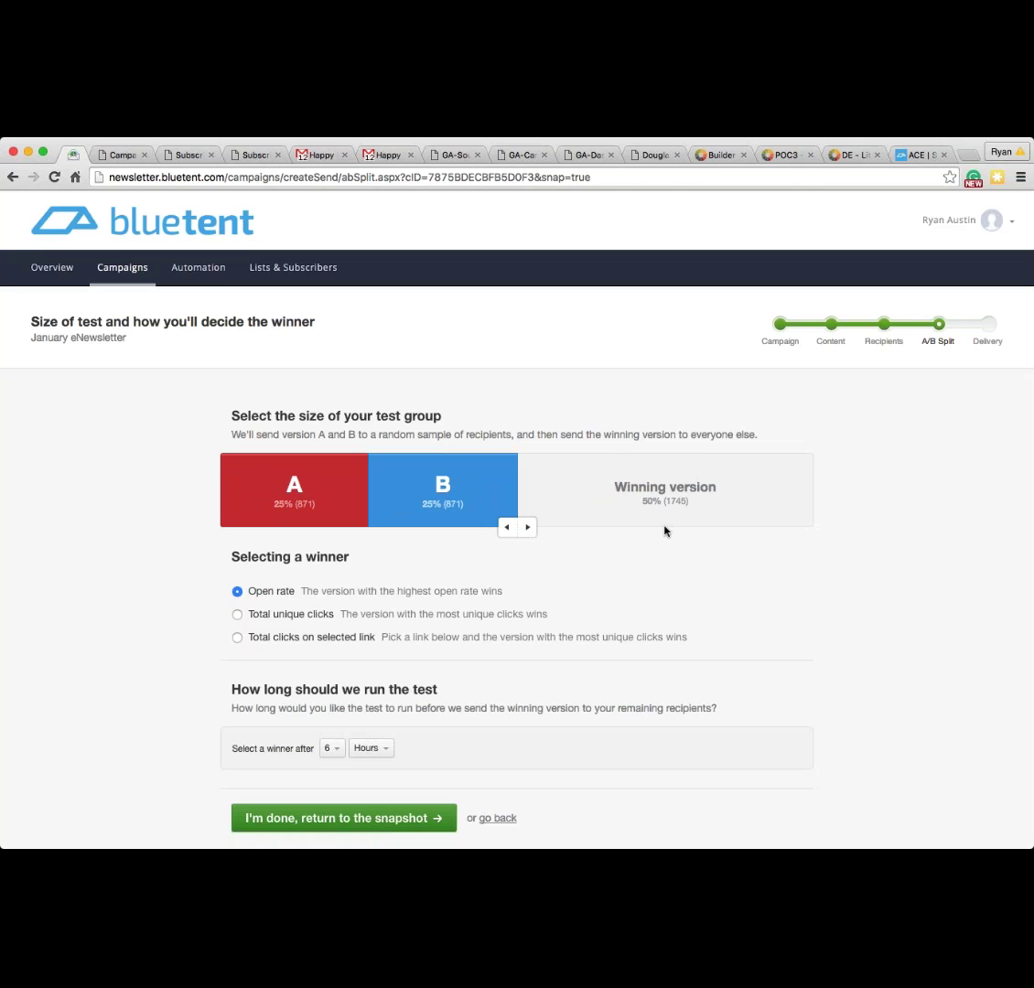
pyautogui.click(333, 748)
pyautogui.press('2')
pyautogui.scroll(-2, 597, 702)
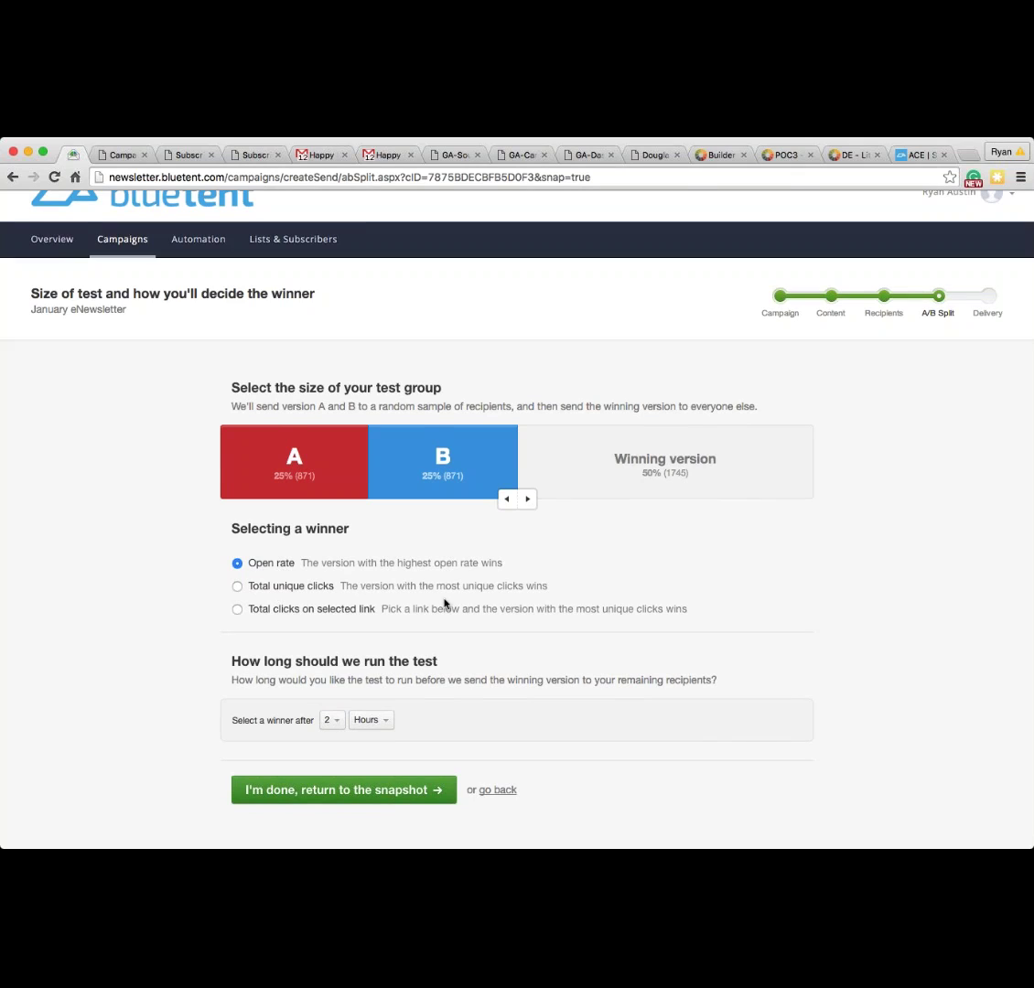
pyautogui.scroll(1, 446, 605)
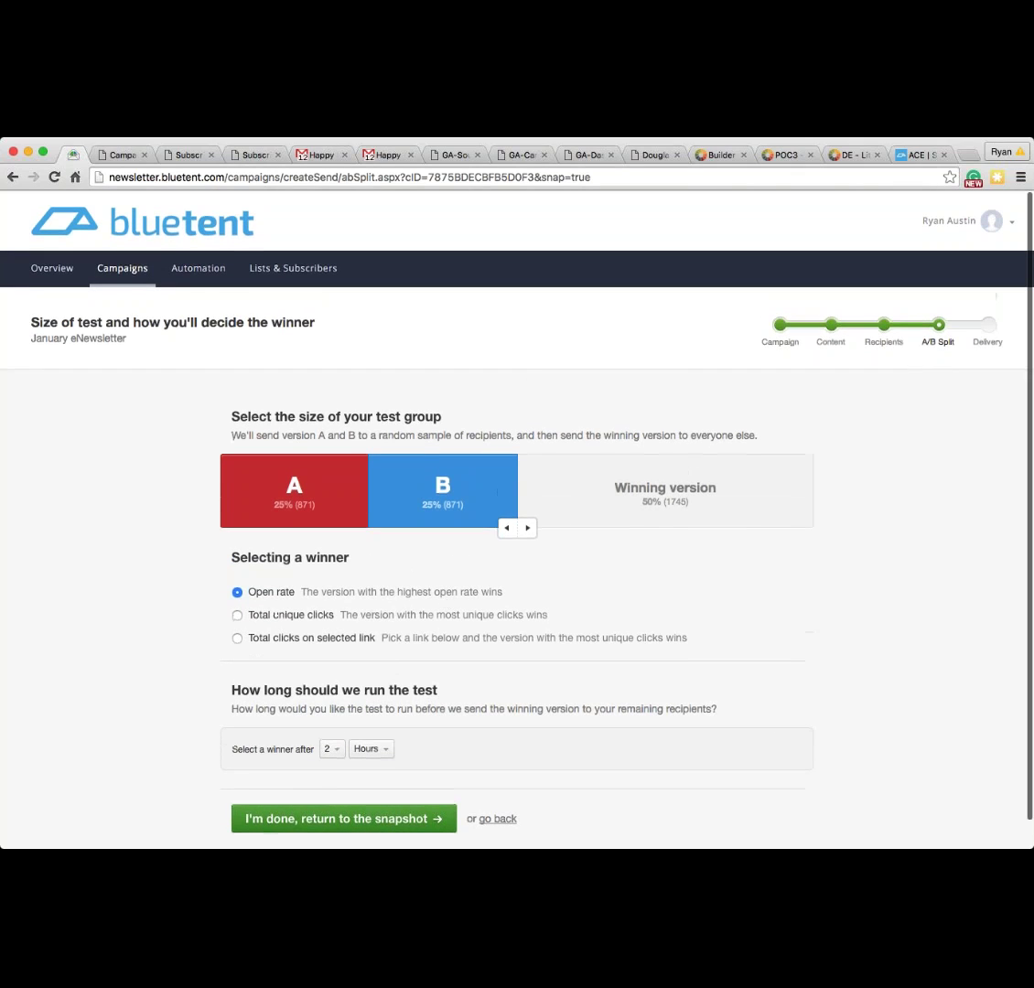
# Step: Leave the A/B split page for the campaigns list and look over the recent drafts and sent campaign reports
pyautogui.click(119, 269)
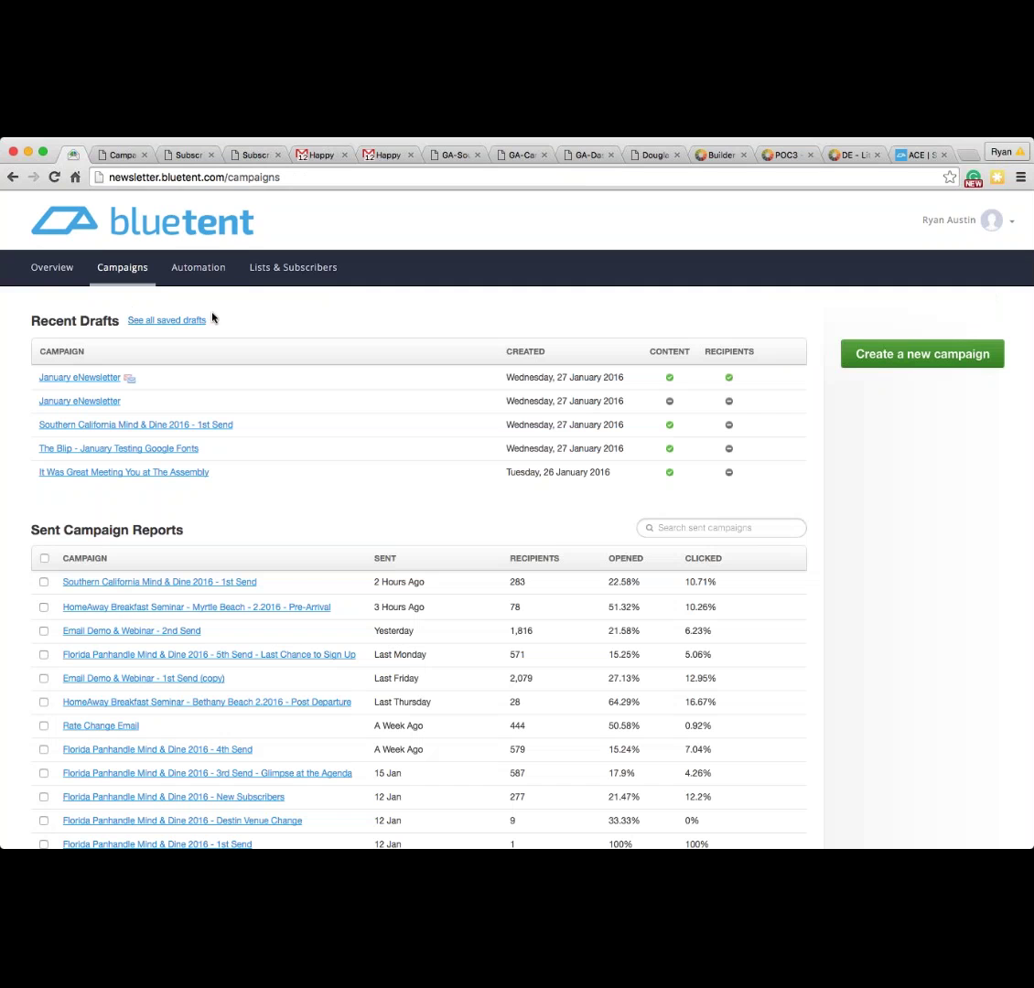
pyautogui.scroll(-1, 222, 318)
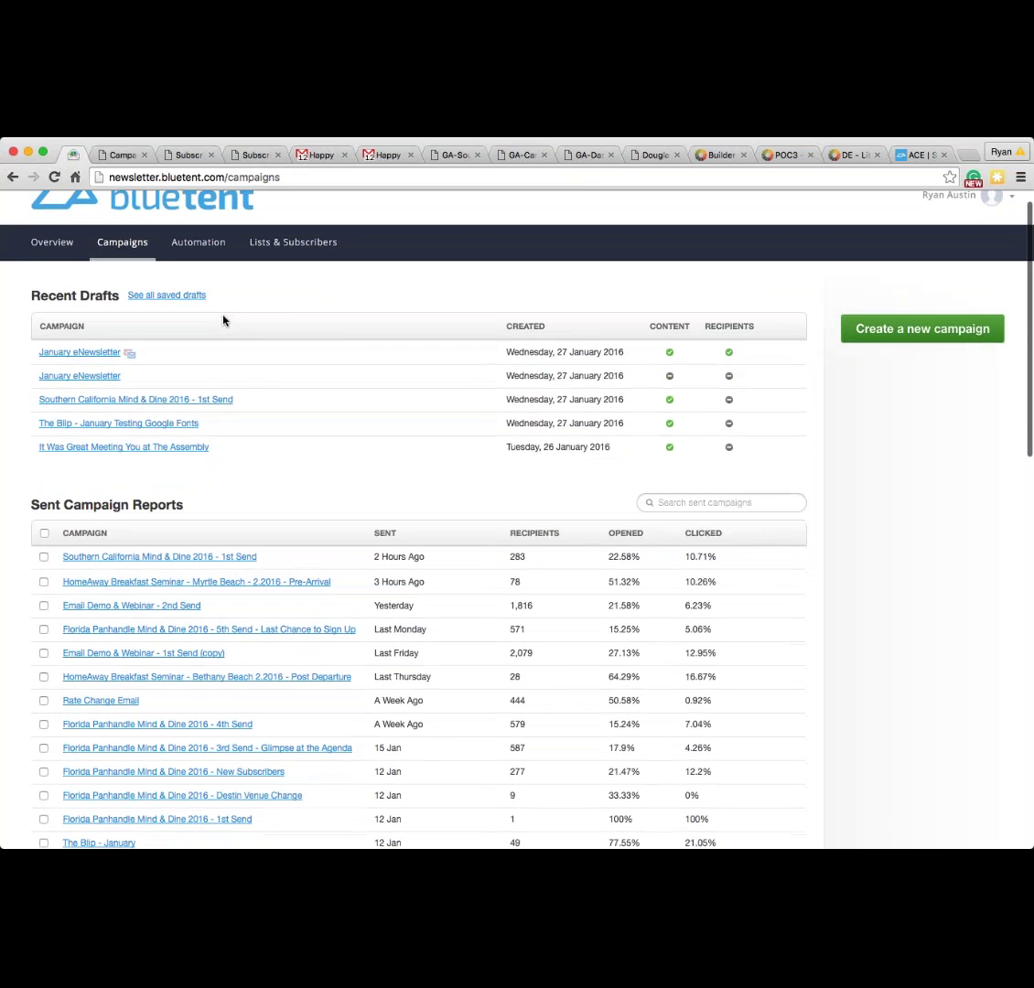
pyautogui.scroll(-3, 222, 319)
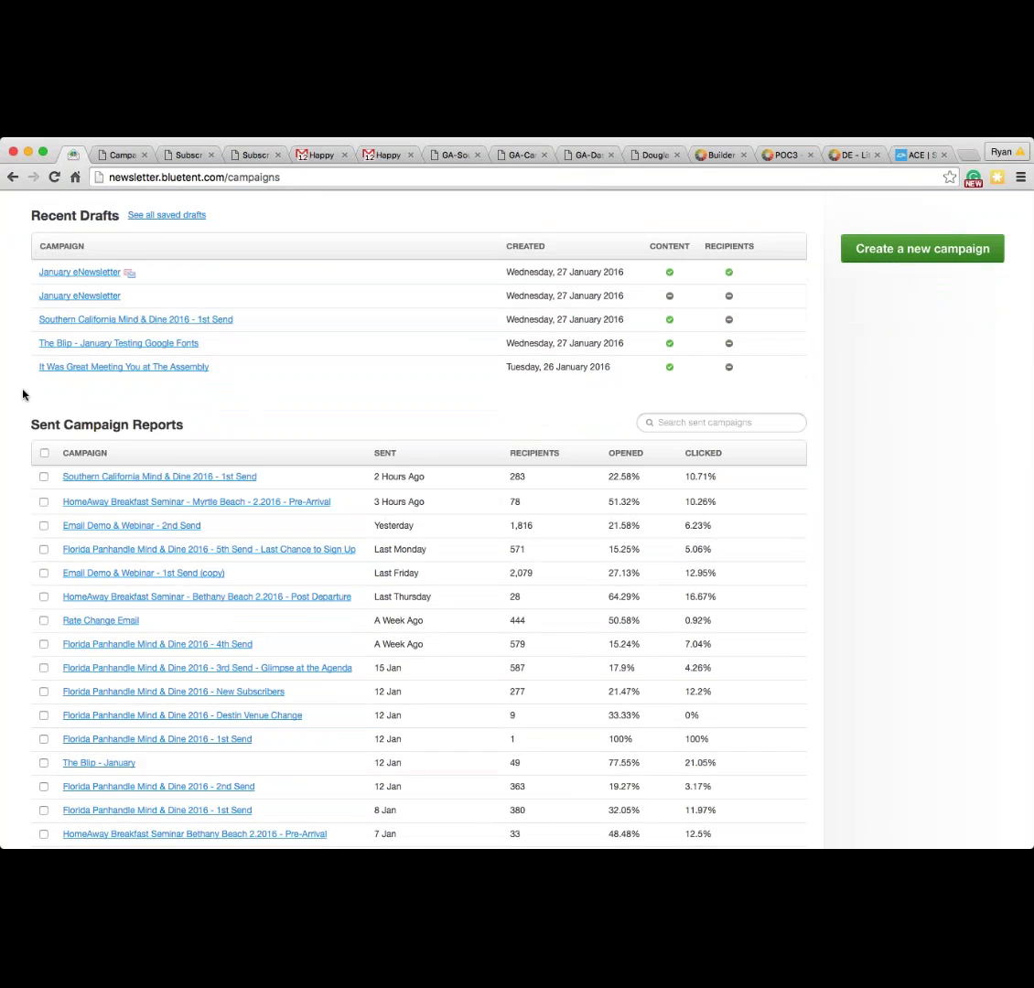
pyautogui.scroll(1, 23, 394)
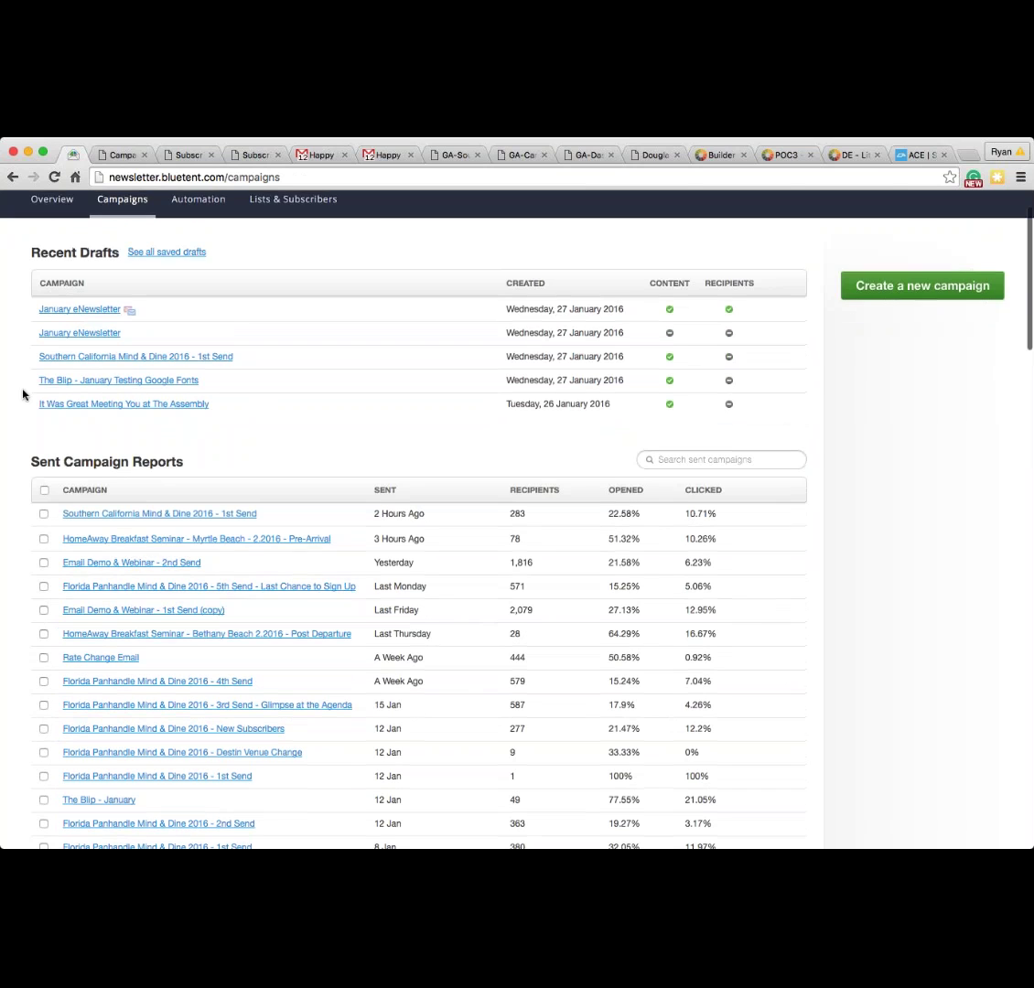
pyautogui.scroll(2, 23, 394)
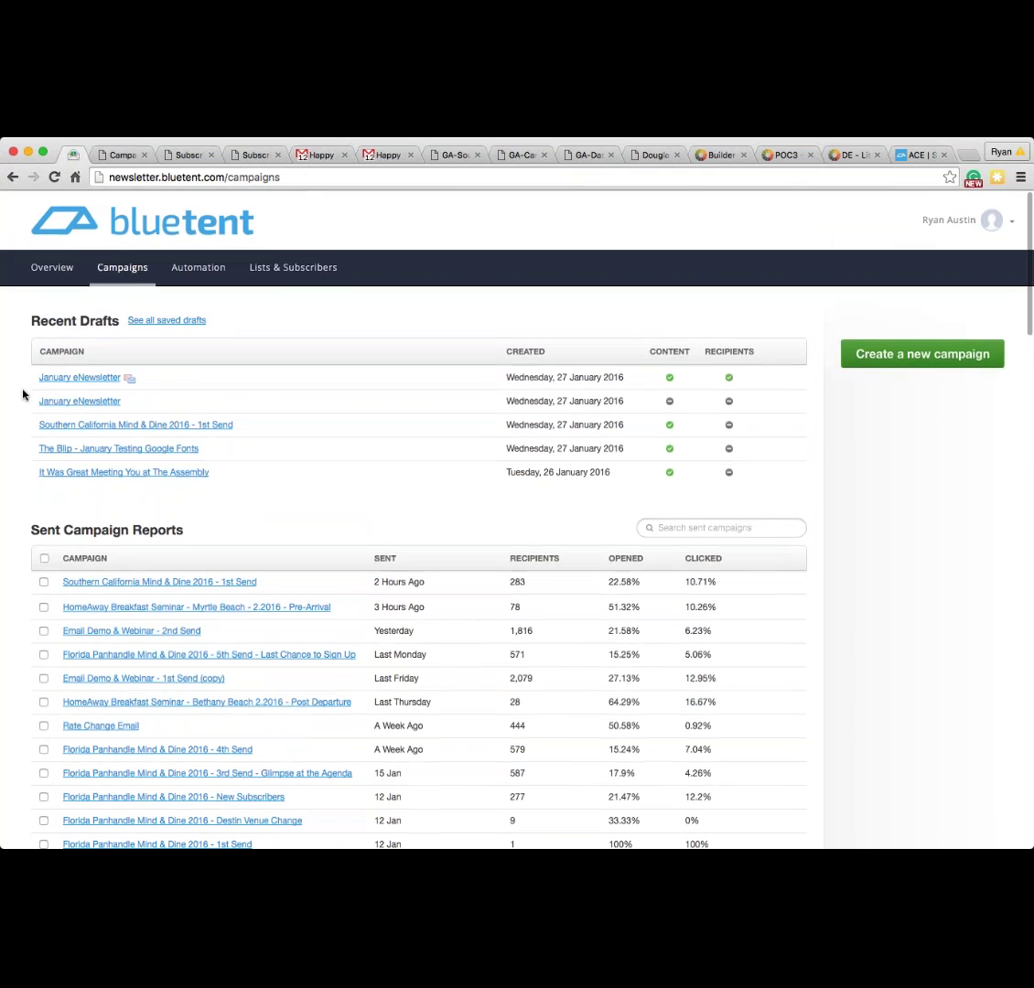
# Step: Reopen the January eNewsletter A/B draft's split settings and try test group sizes of 14%, 13%, 25% and finally 18% for each version
pyautogui.click(77, 380)
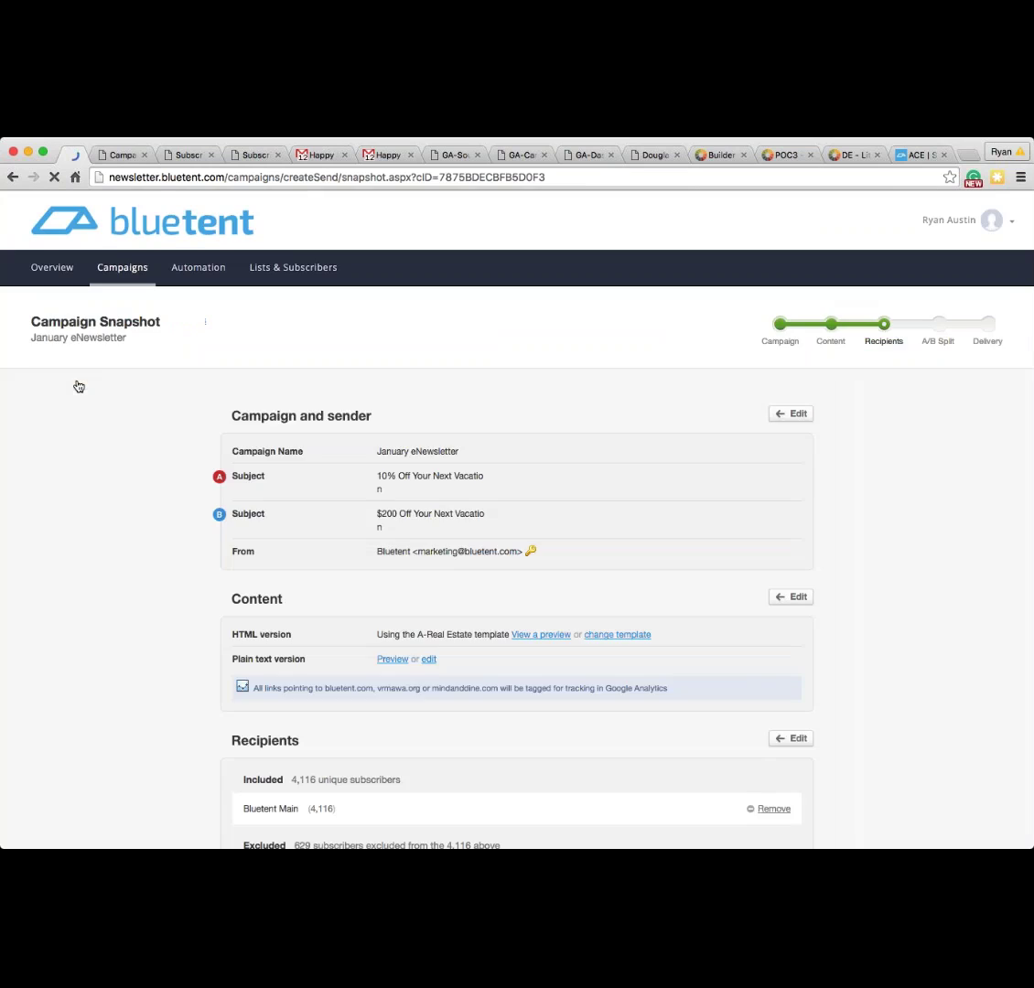
pyautogui.scroll(-6, 129, 524)
pyautogui.click(317, 792)
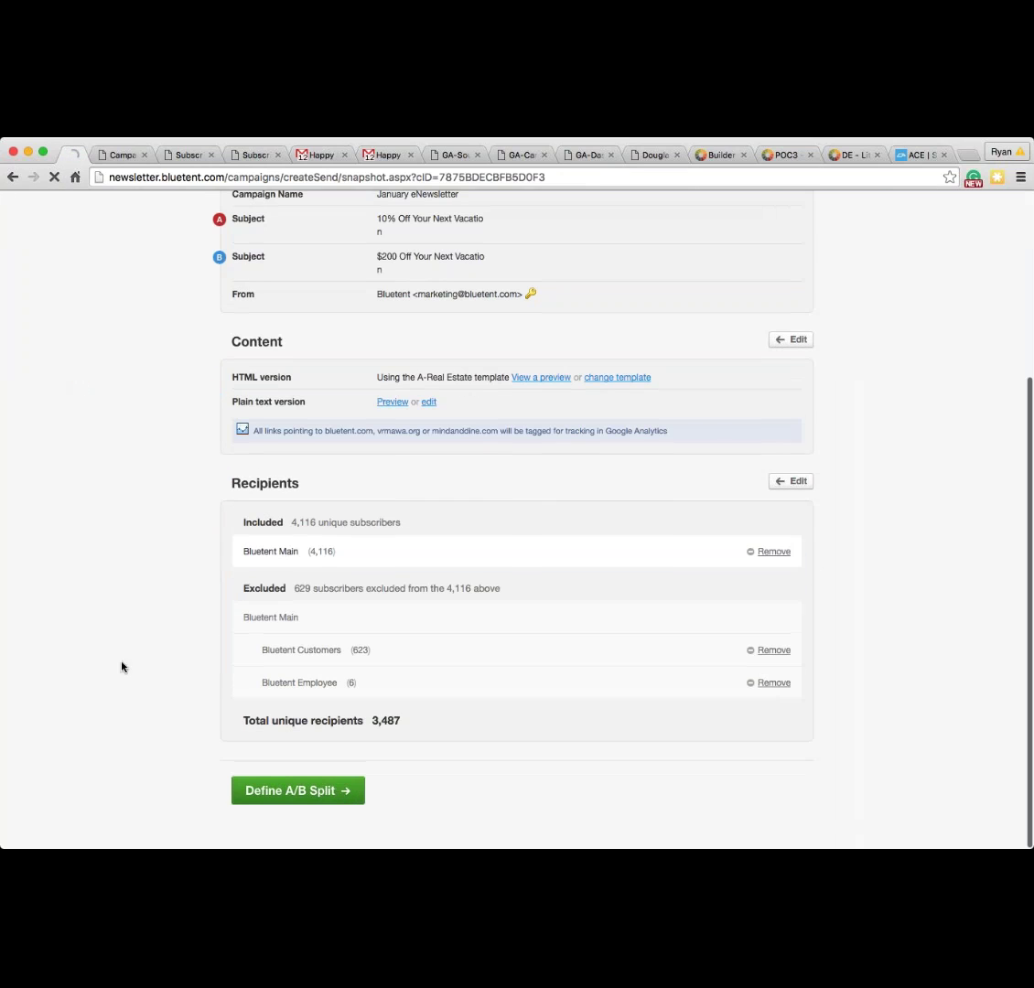
pyautogui.moveTo(300, 528); pyautogui.dragTo(432, 525)
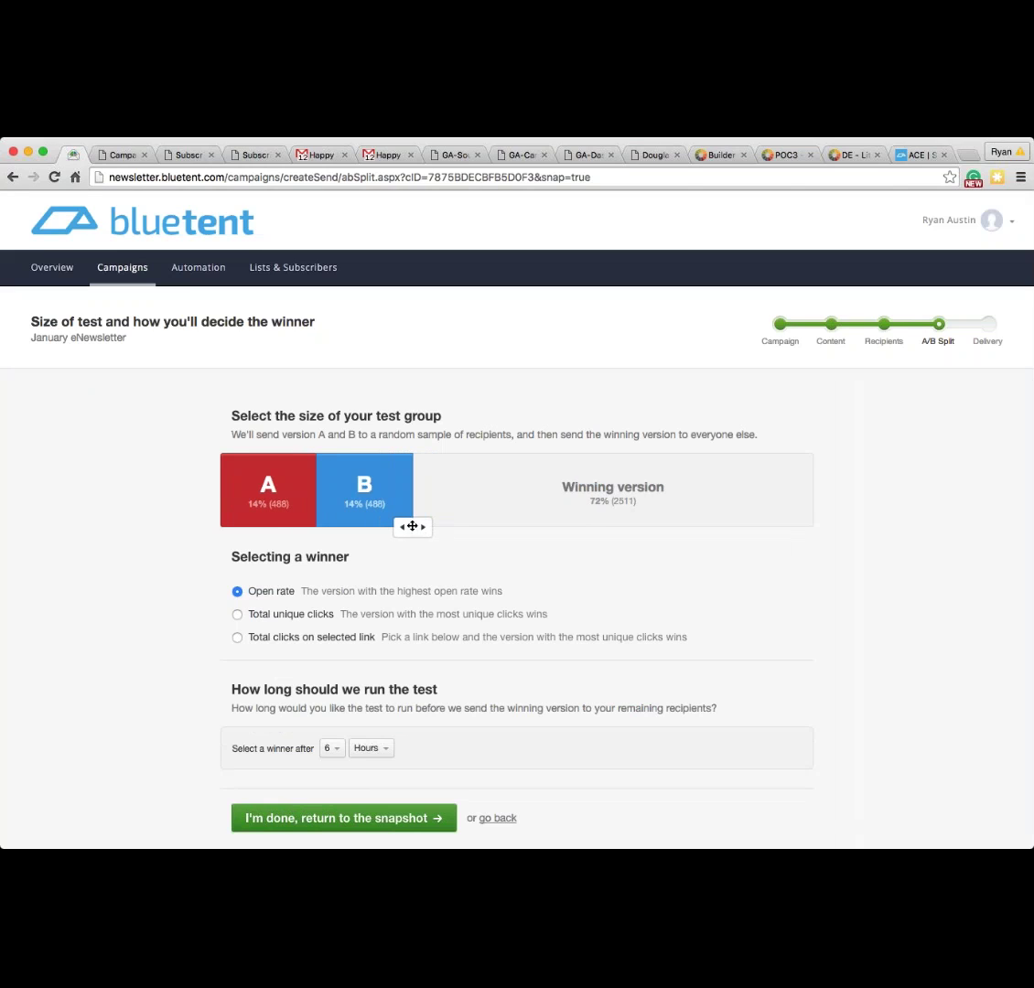
pyautogui.moveTo(411, 526); pyautogui.dragTo(411, 526)
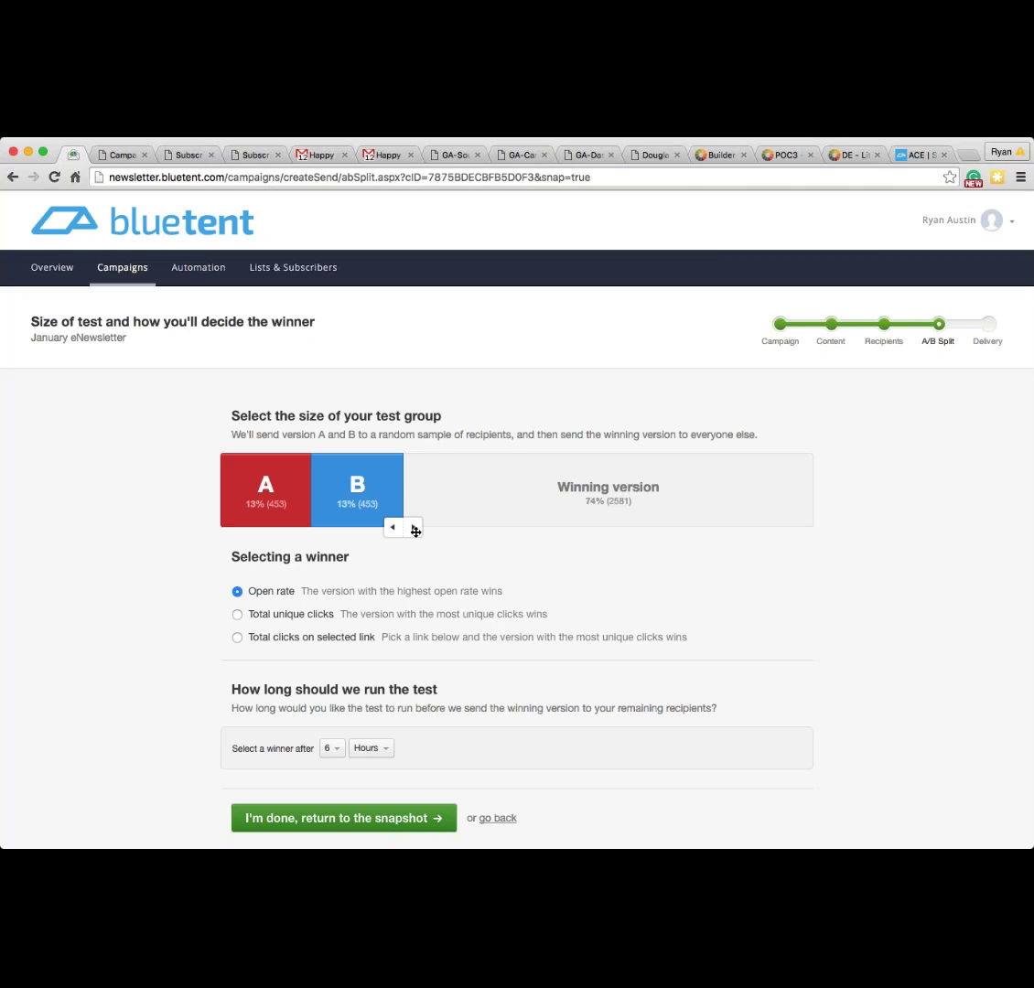
pyautogui.moveTo(415, 531); pyautogui.dragTo(531, 528)
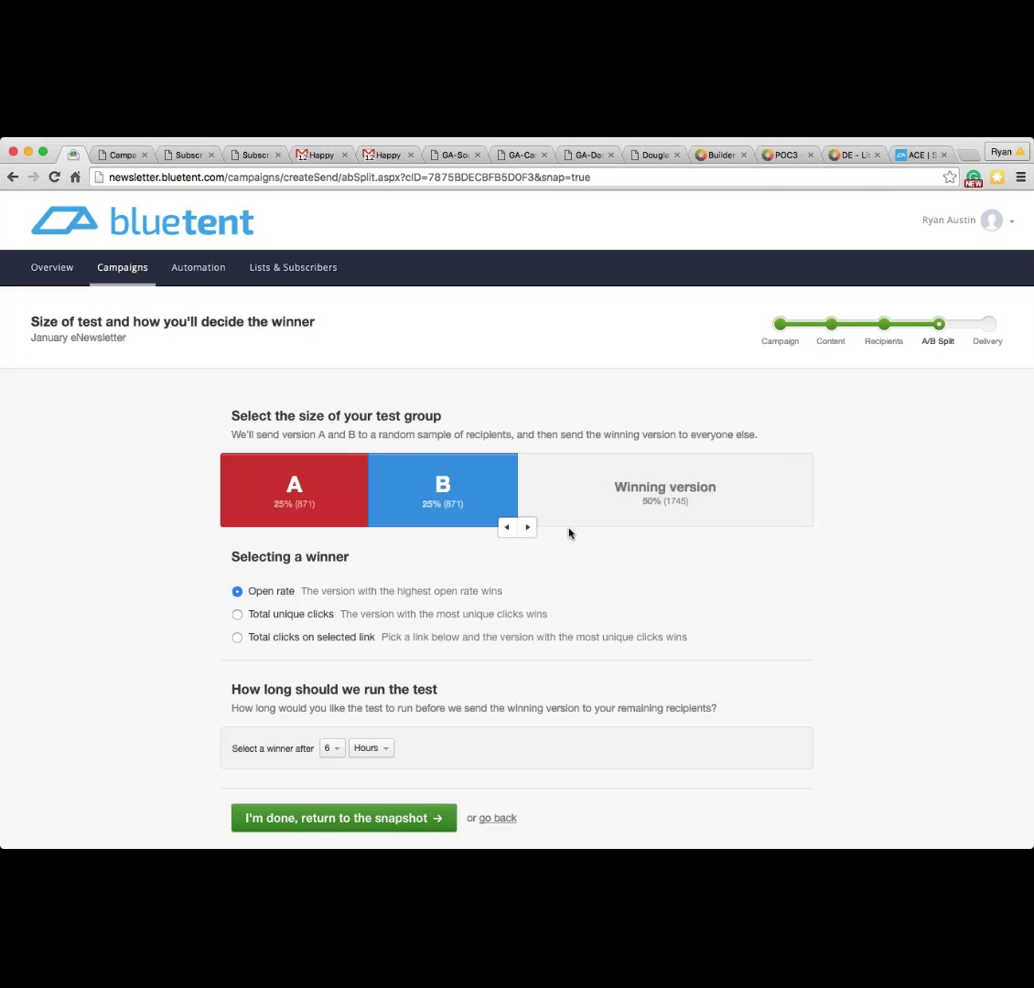
pyautogui.moveTo(517, 528); pyautogui.dragTo(455, 549)
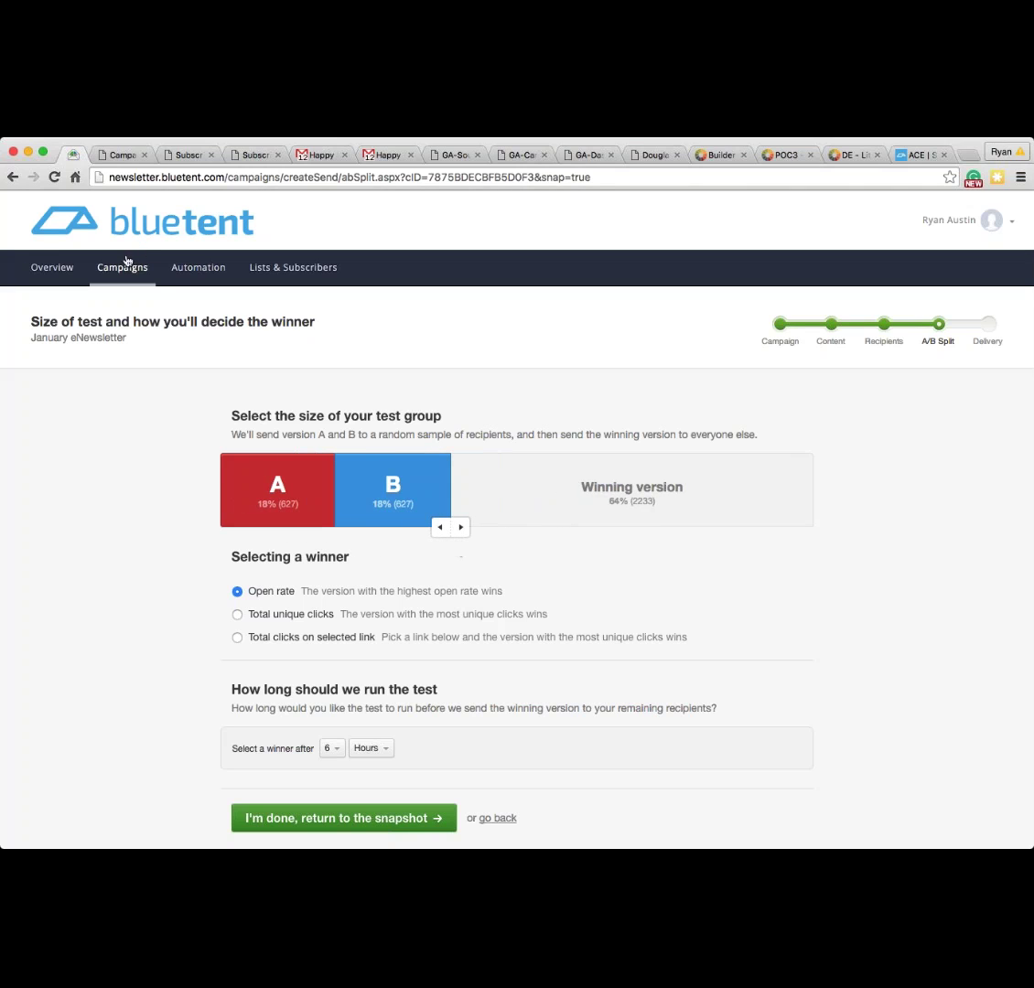
# Step: Return to the campaigns list and look through the sent campaign reports with their opened and clicked rates
pyautogui.click(152, 284)
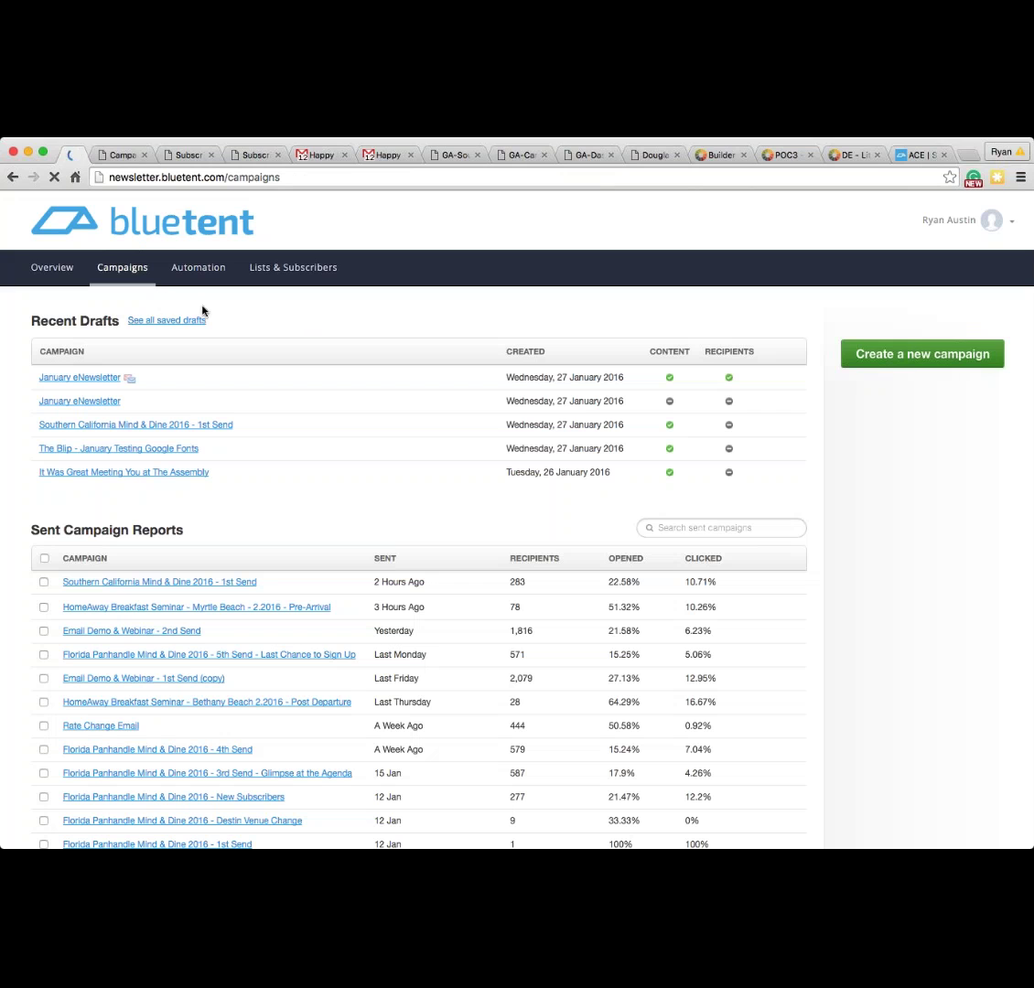
pyautogui.scroll(-1, 375, 496)
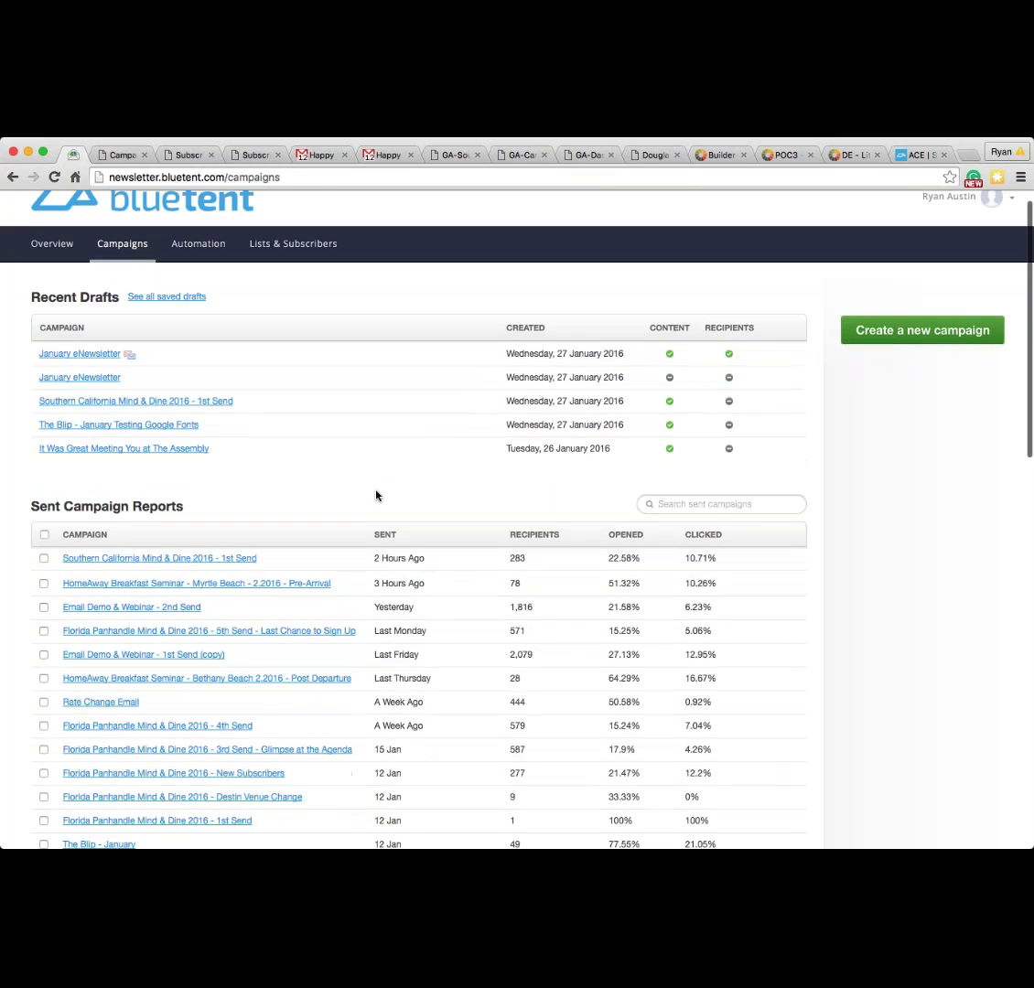
pyautogui.scroll(-1, 375, 496)
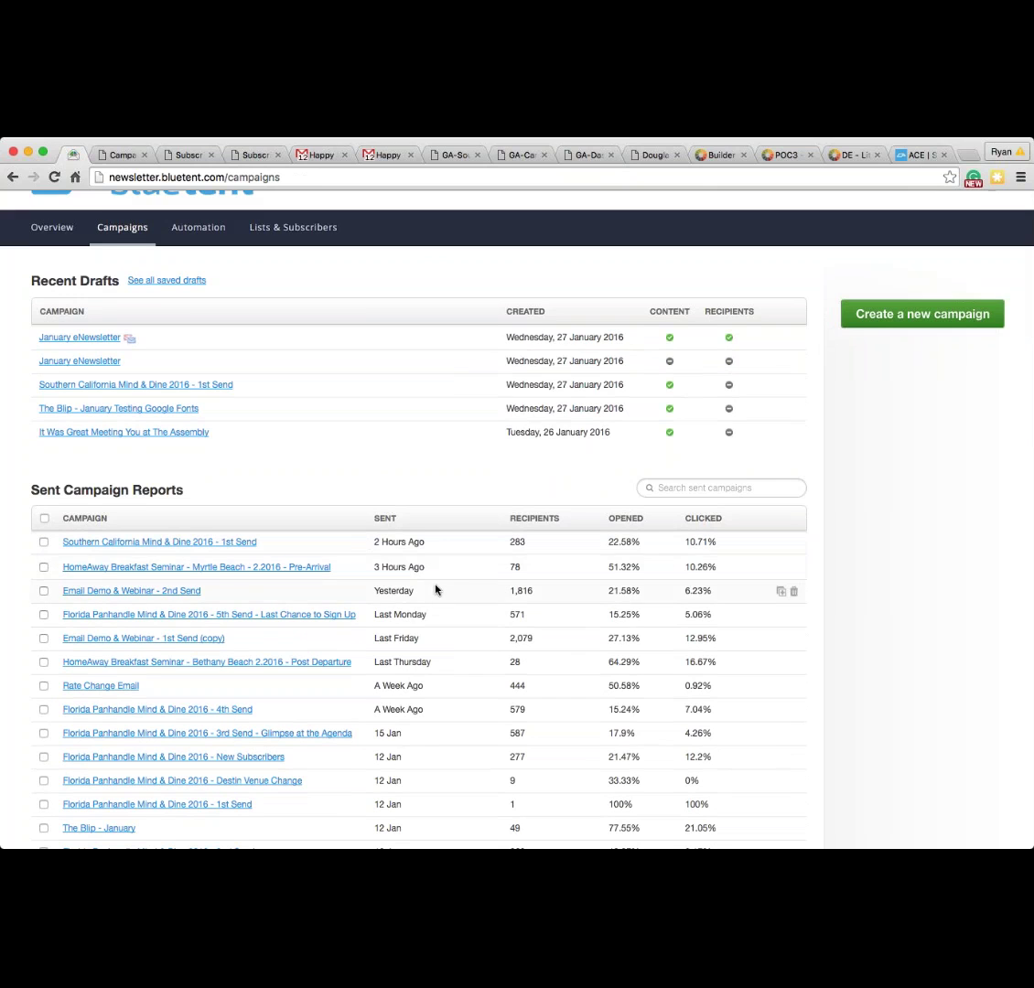
# Step: View the sent report of the Email Demo & Webinar - 1st Send (copy) campaign, and return to the campaigns list
pyautogui.scroll(-1, 435, 588)
pyautogui.scroll(-1, 435, 588)
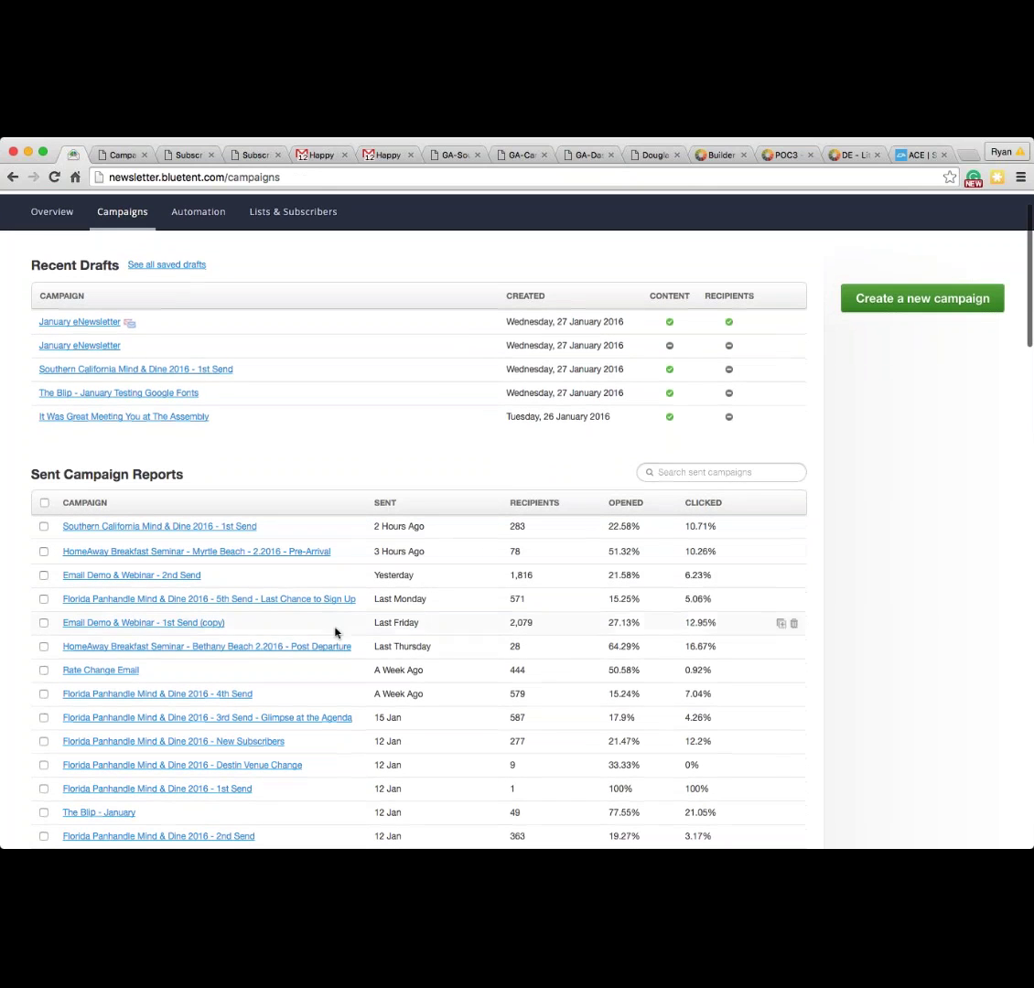
pyautogui.click(127, 626)
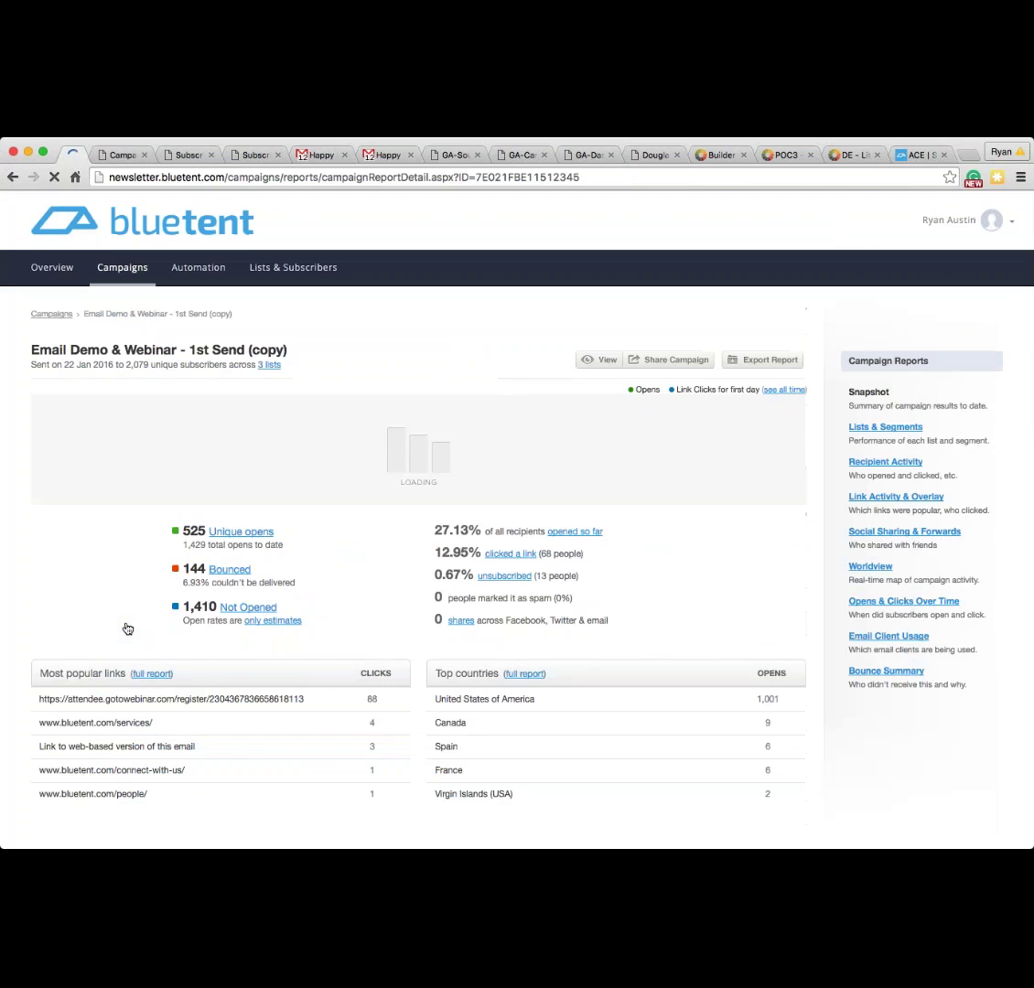
pyautogui.press('super+bracketleft')
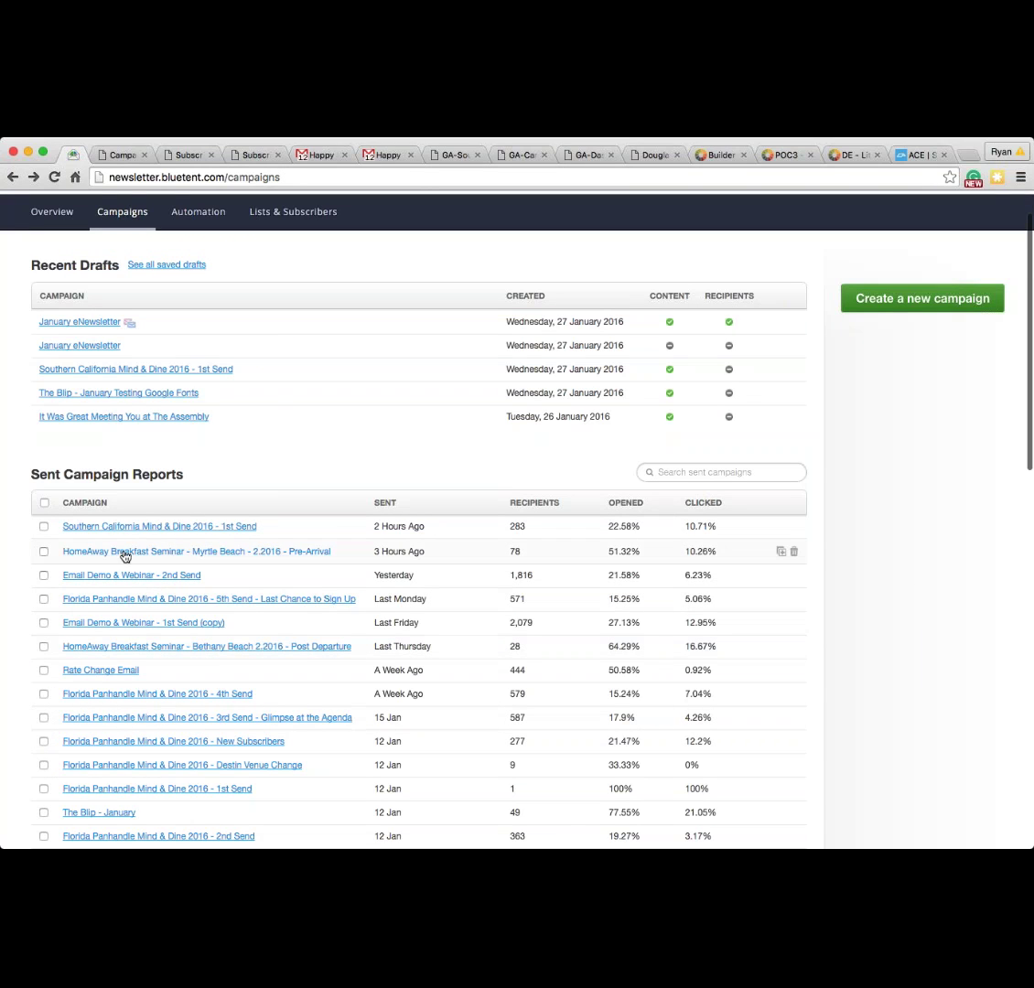
# Step: Compare the results of both Email Demo & Webinar sends, the Florida Panhandle 5th Send and the HomeAway Bethany Beach Post Departure campaign
pyautogui.click(43, 574)
pyautogui.click(43, 598)
pyautogui.click(43, 622)
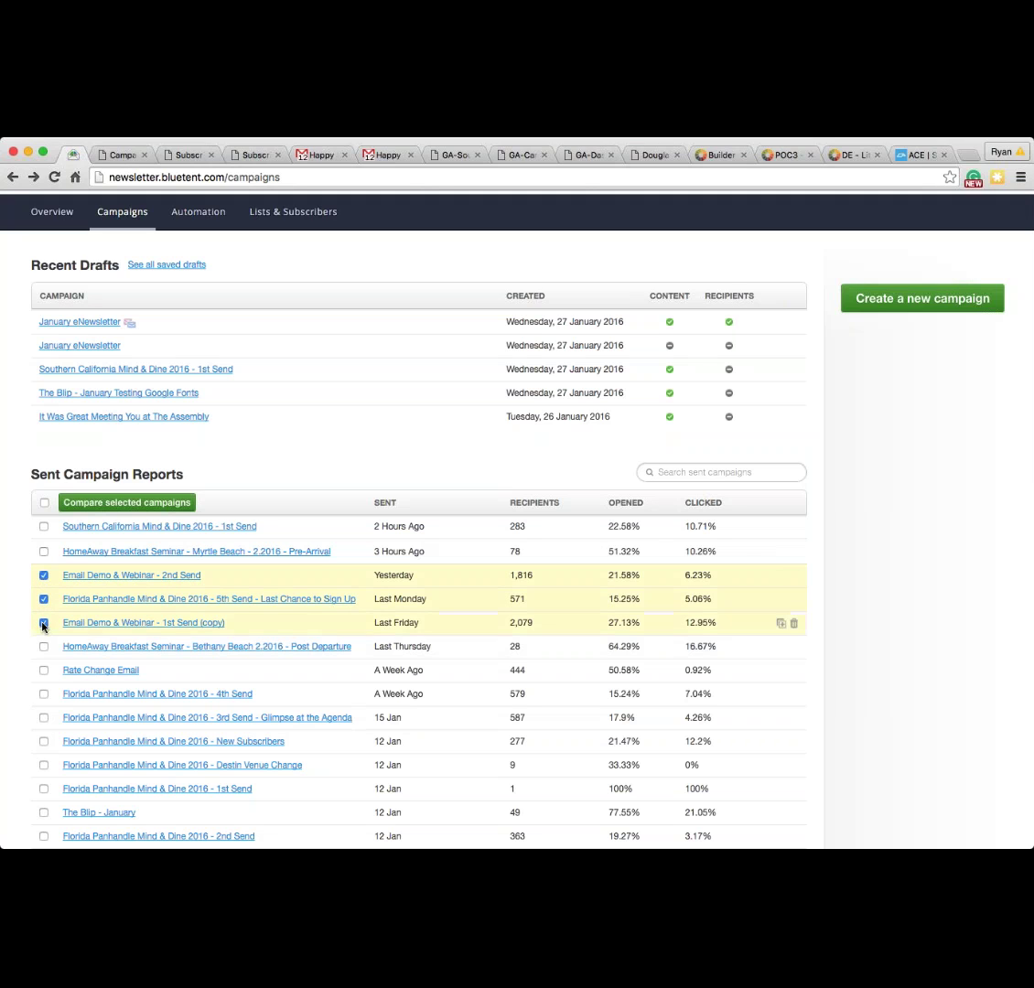
pyautogui.click(43, 646)
pyautogui.click(126, 502)
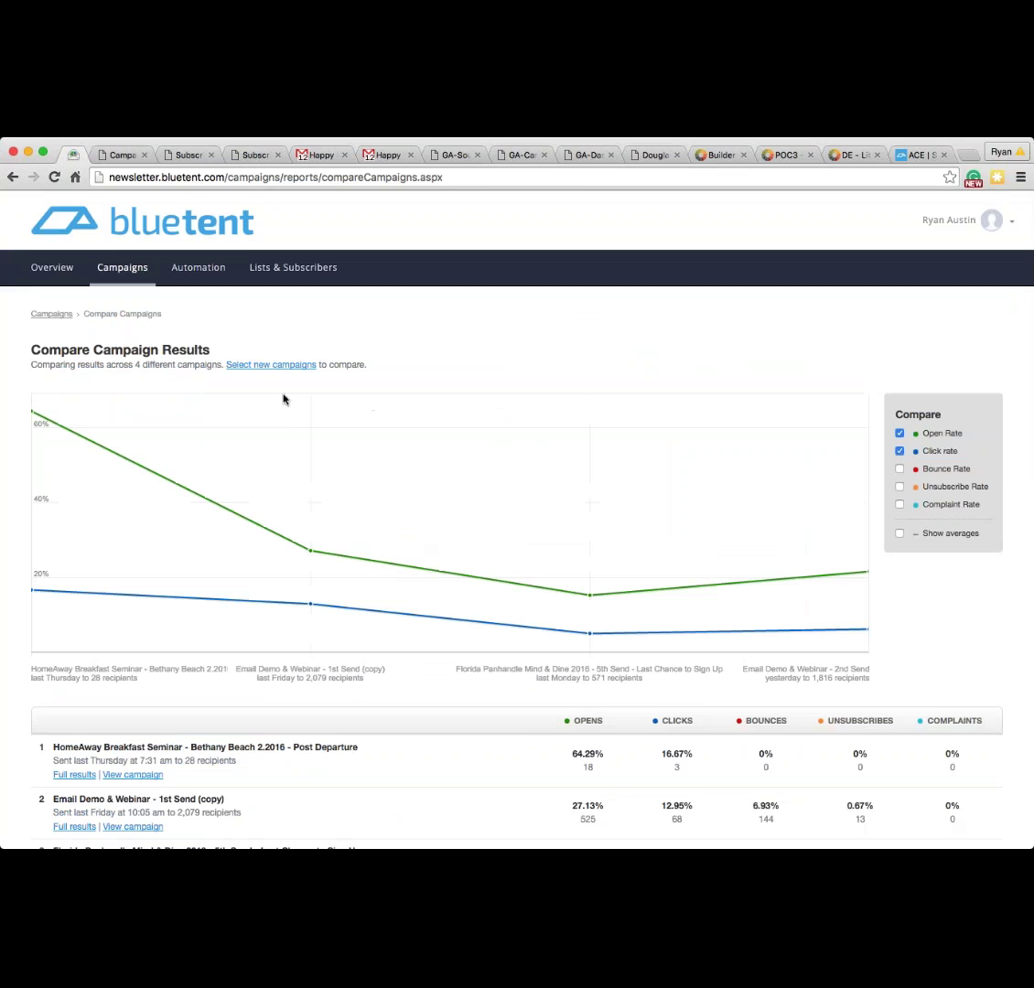
pyautogui.scroll(-5, 287, 440)
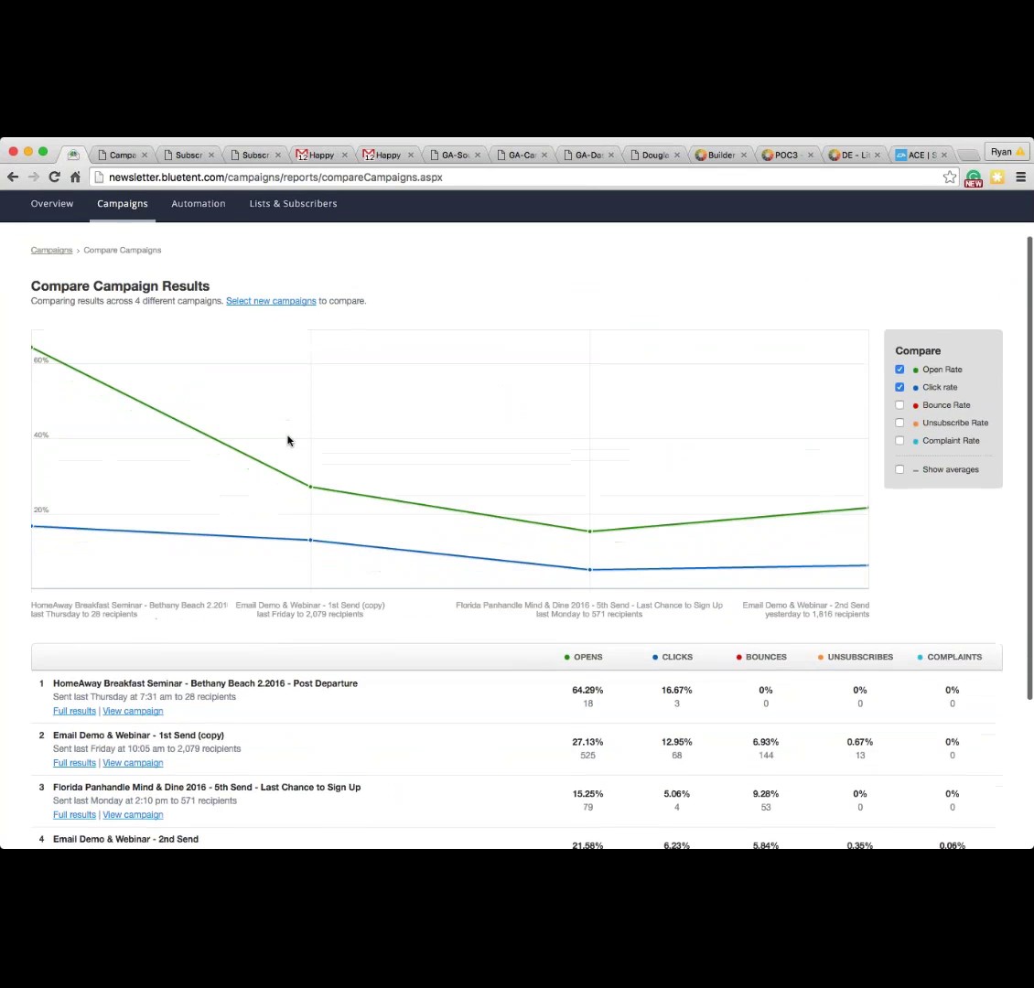
pyautogui.scroll(-5, 514, 759)
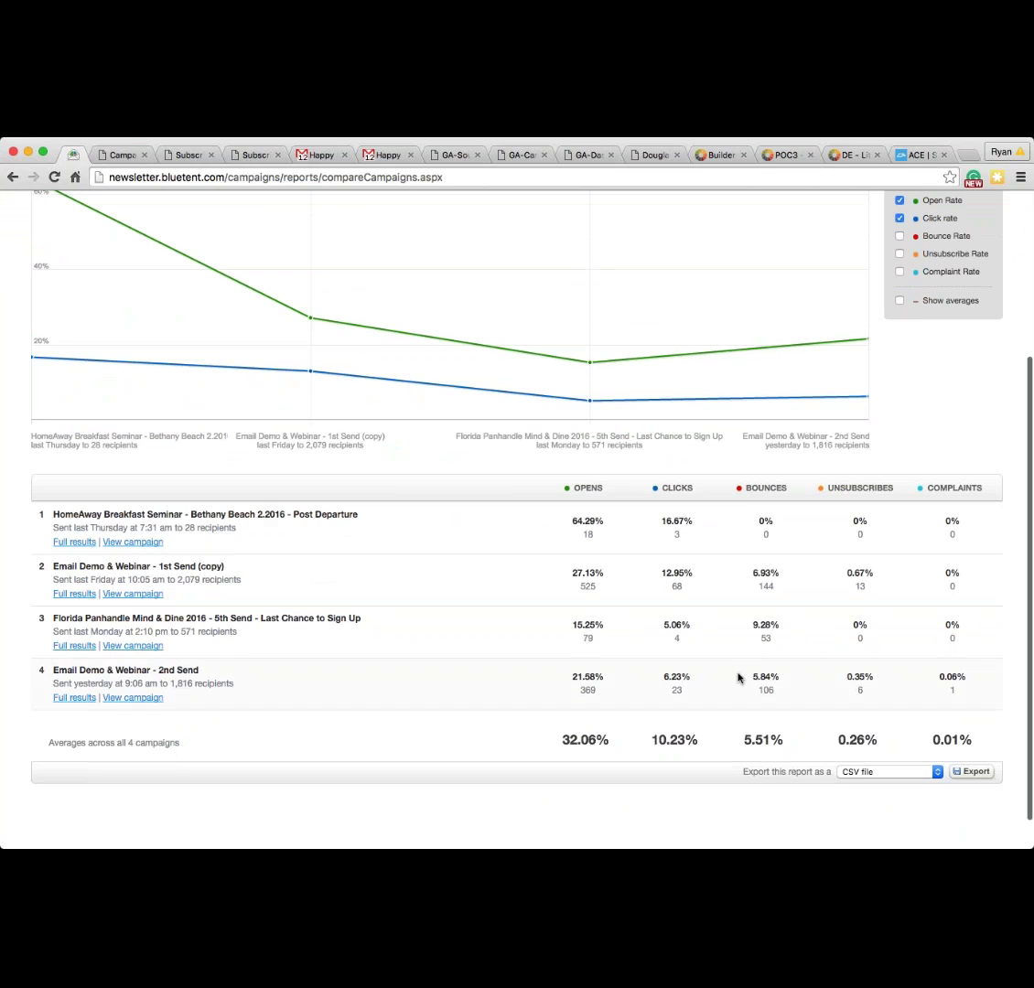
pyautogui.scroll(5, 582, 688)
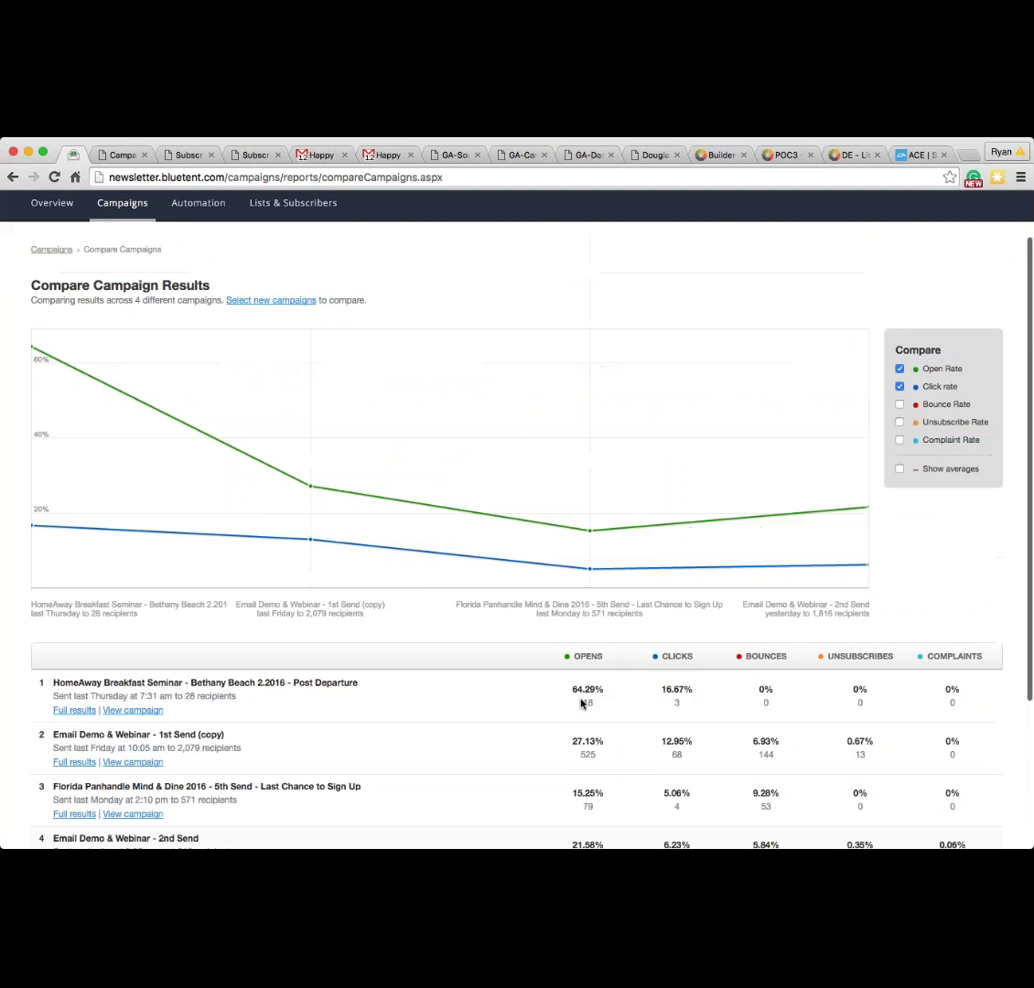
# Step: Open the Email Demo & Webinar - 1st Send (copy) report from the campaigns list and view its Lists & Segments performance
pyautogui.click(118, 240)
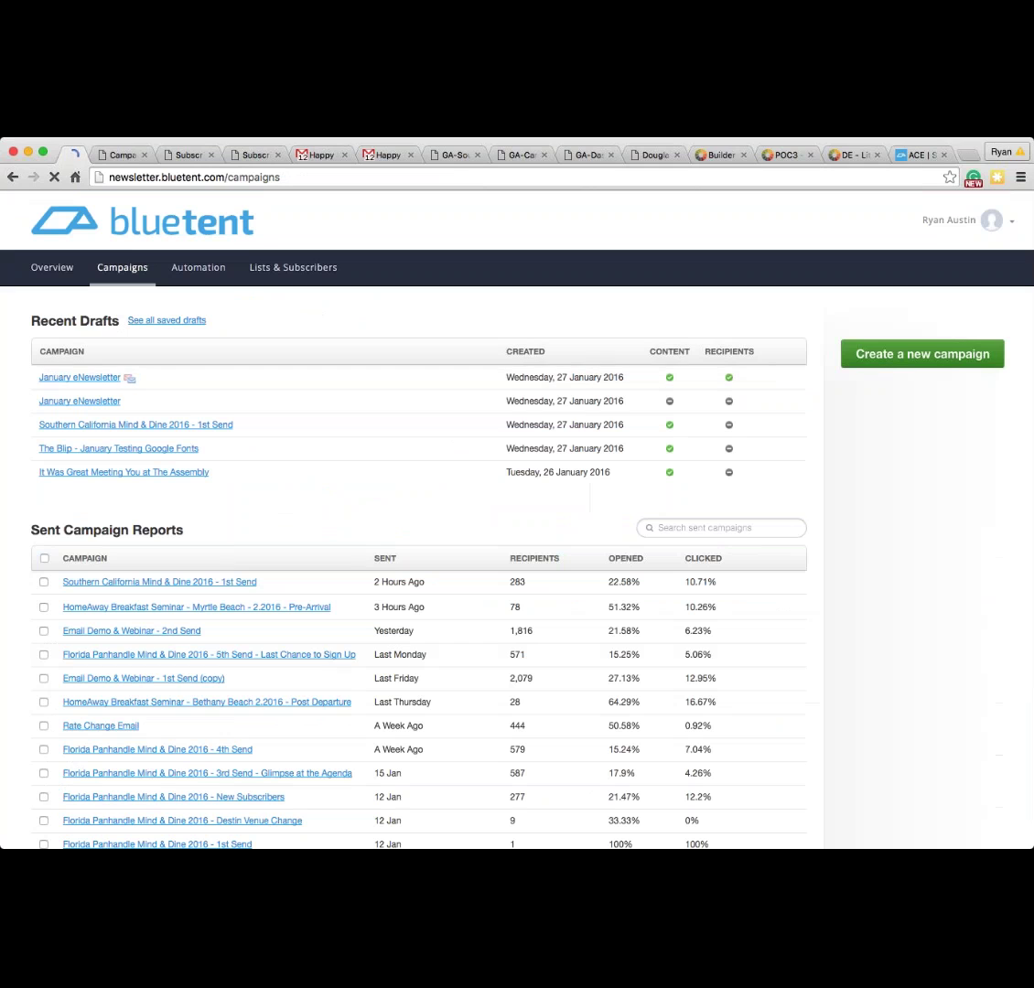
pyautogui.click(179, 684)
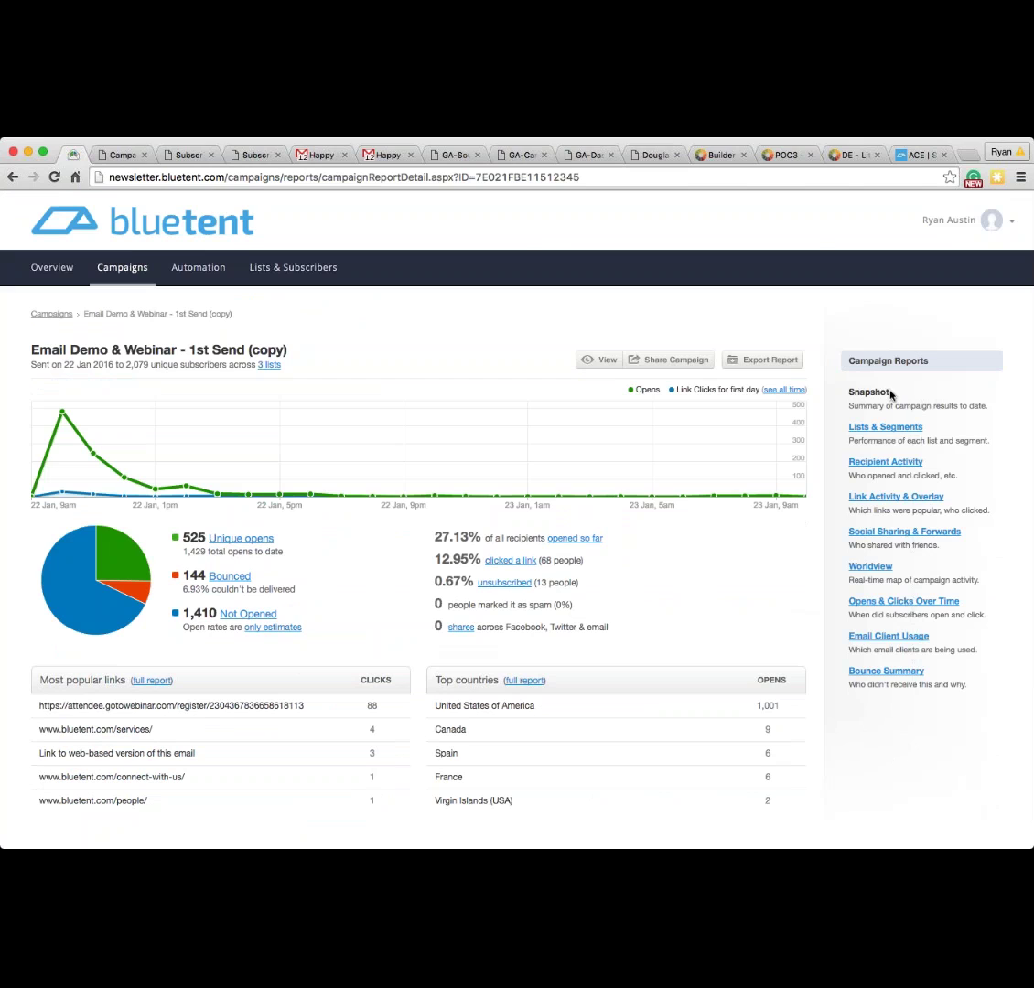
pyautogui.moveTo(230, 484)
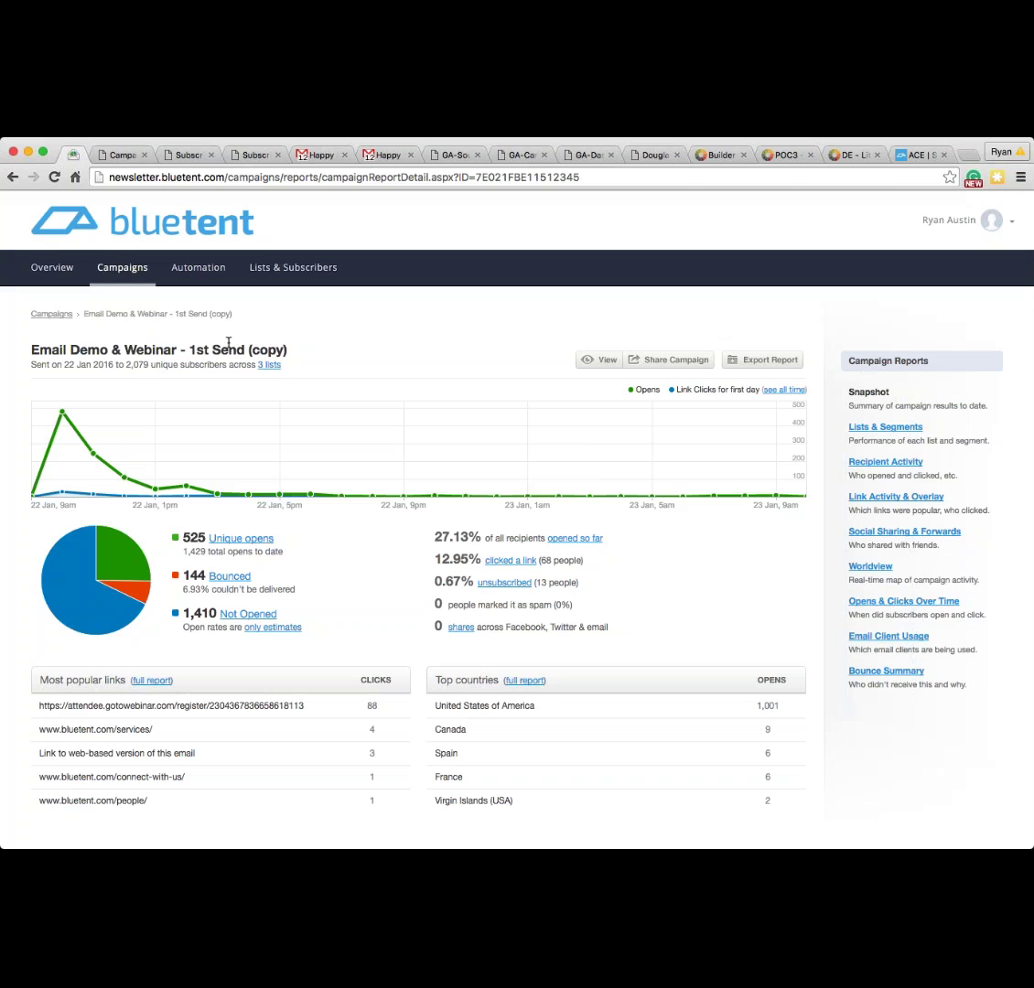
pyautogui.click(890, 432)
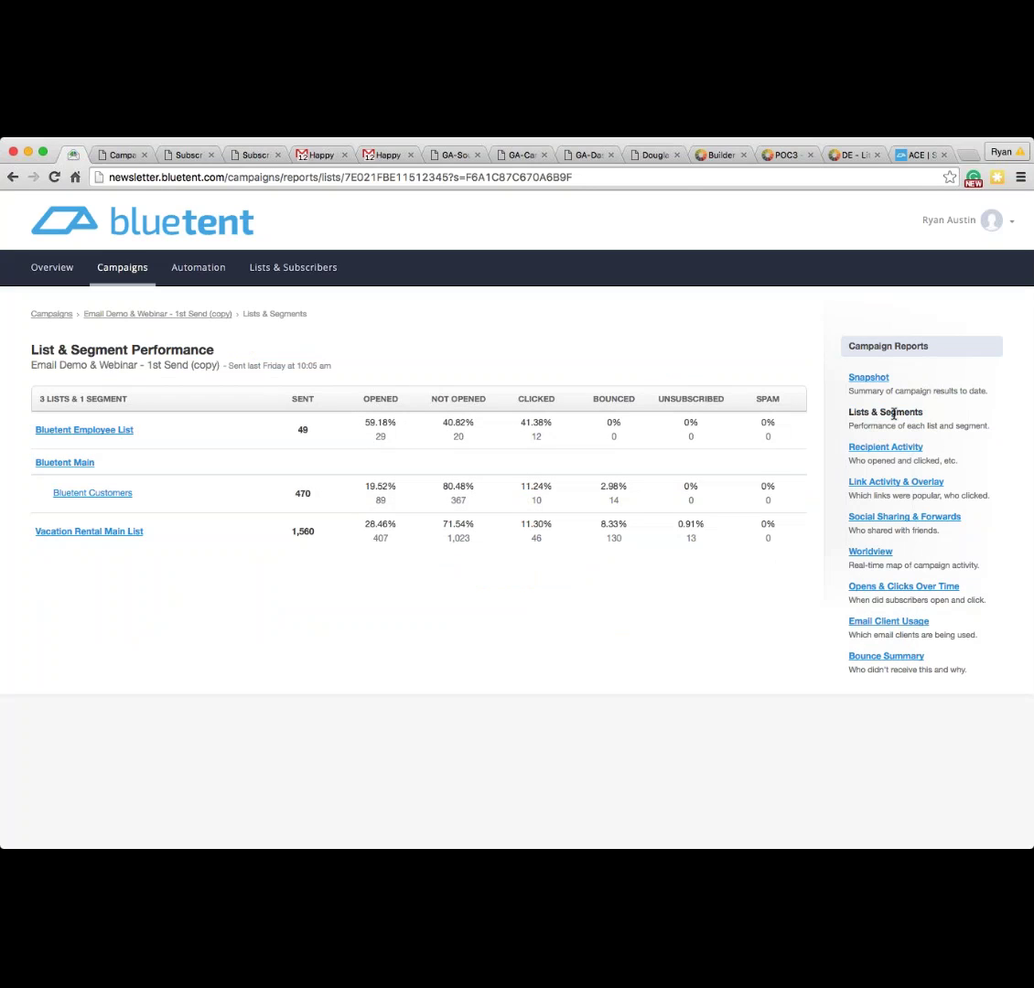
# Step: Examine the campaign's Recipient Activity report for each recipient's opens and clicks
pyautogui.click(862, 451)
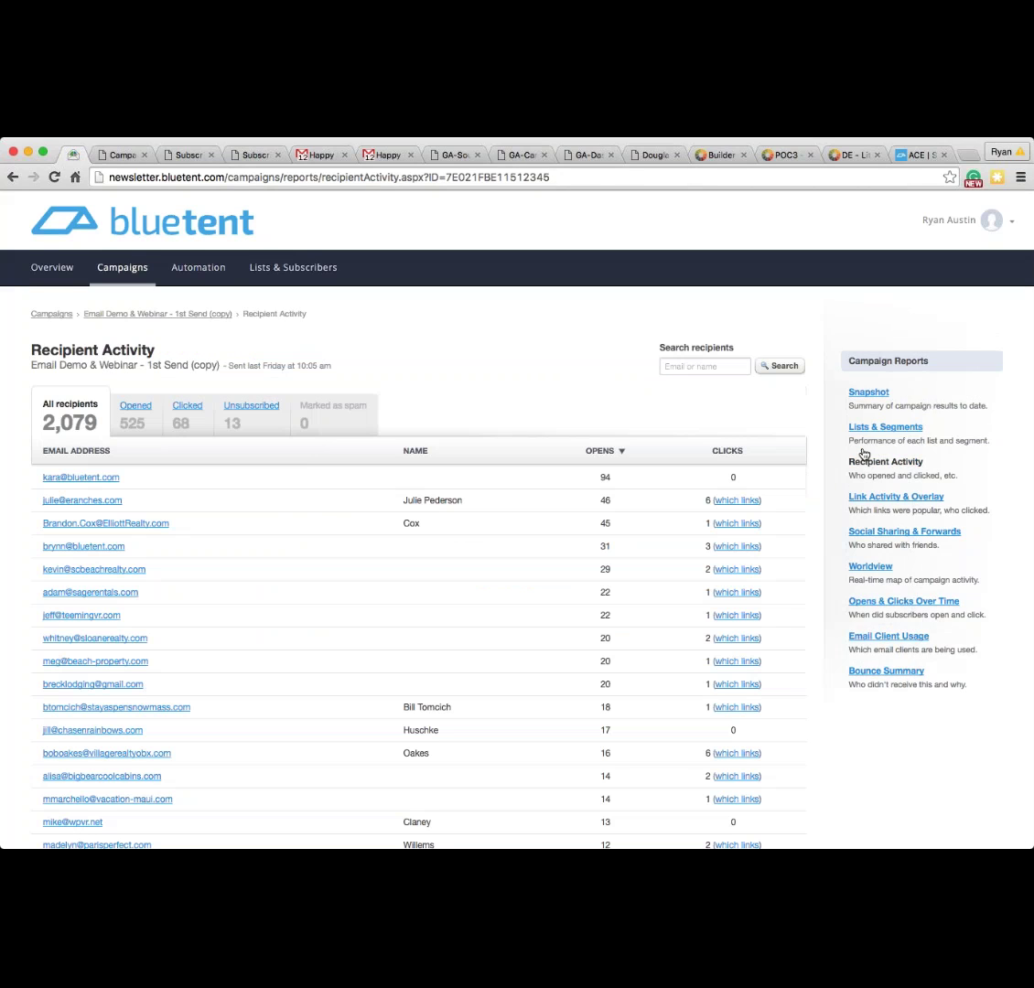
pyautogui.scroll(-1, 467, 490)
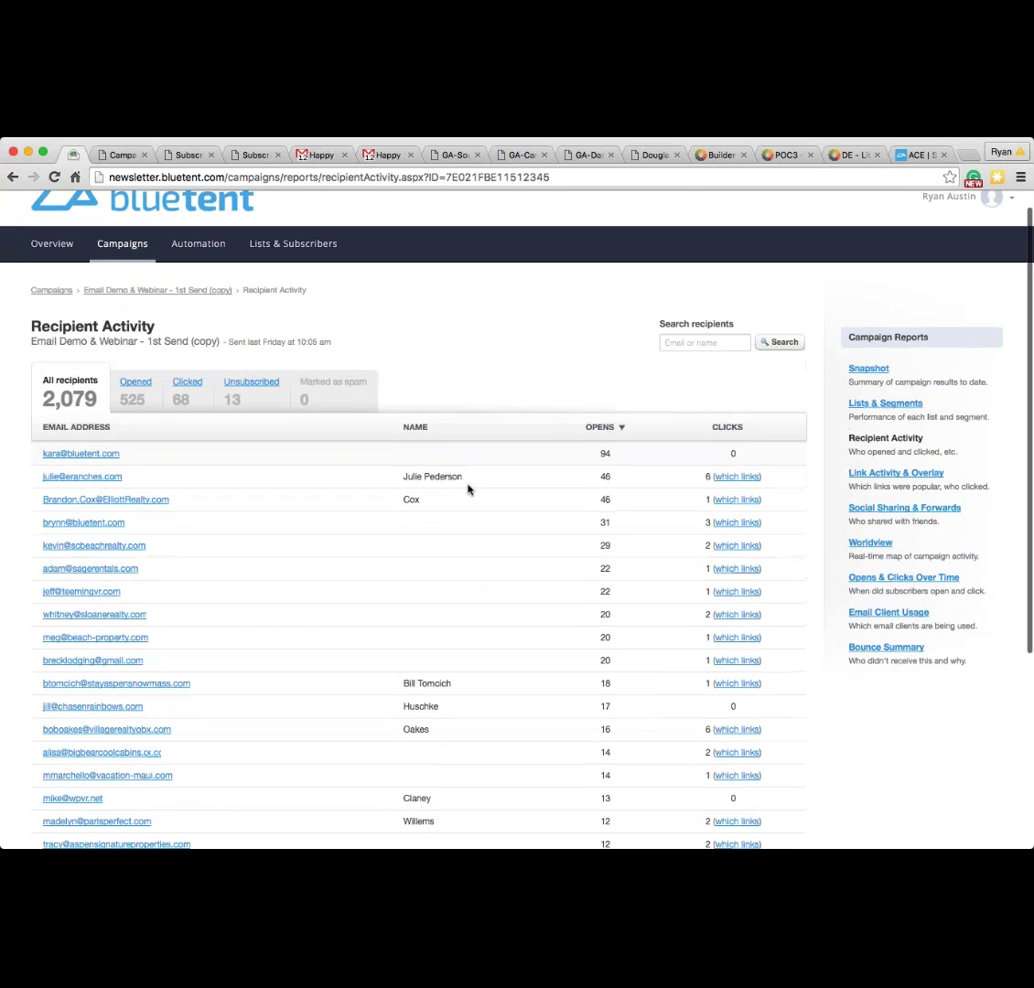
pyautogui.scroll(-1, 467, 489)
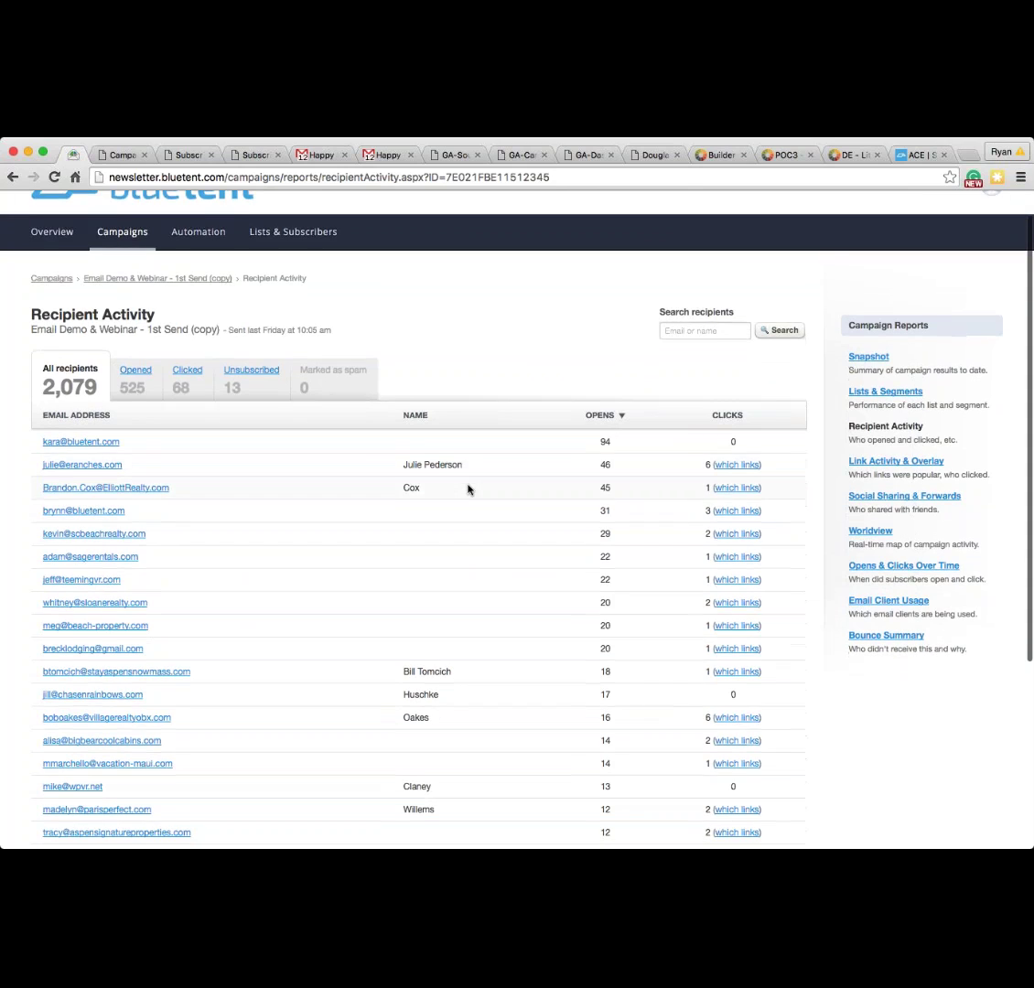
pyautogui.scroll(2, 468, 490)
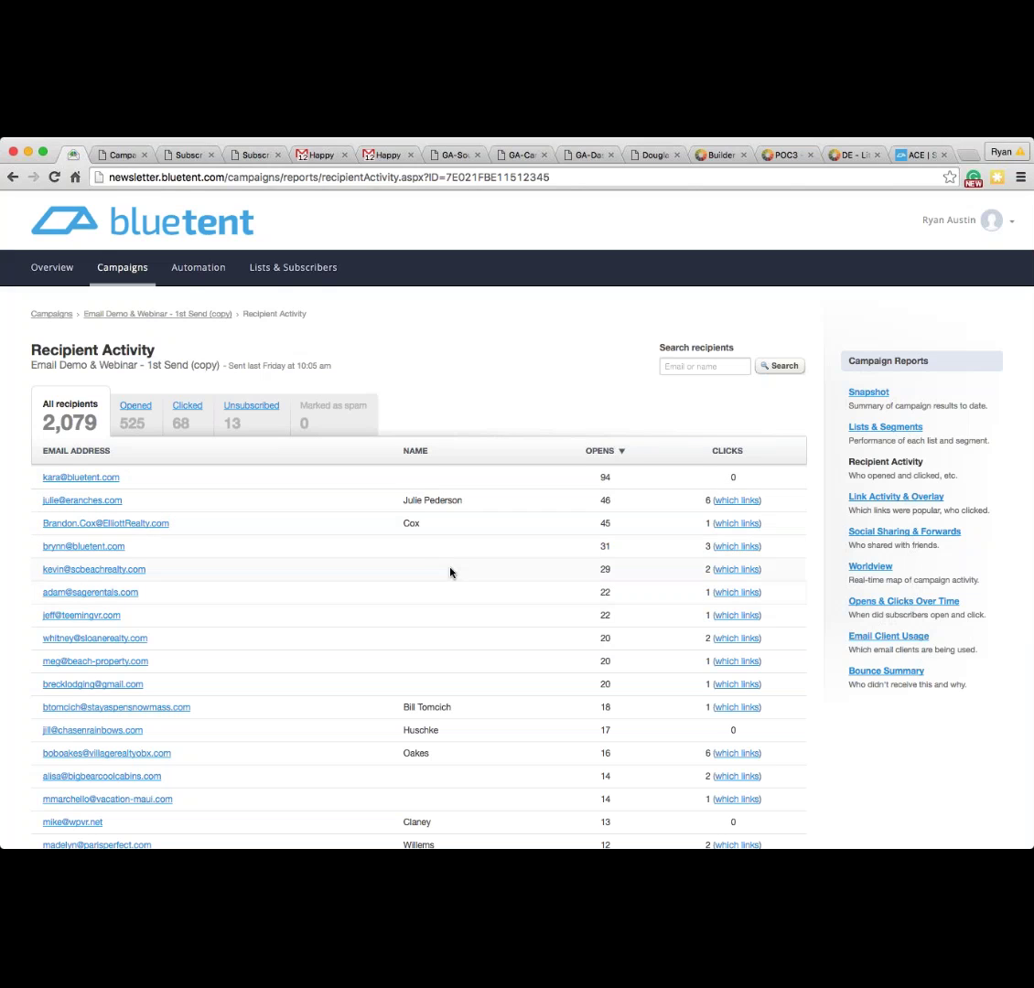
pyautogui.scroll(-3, 451, 567)
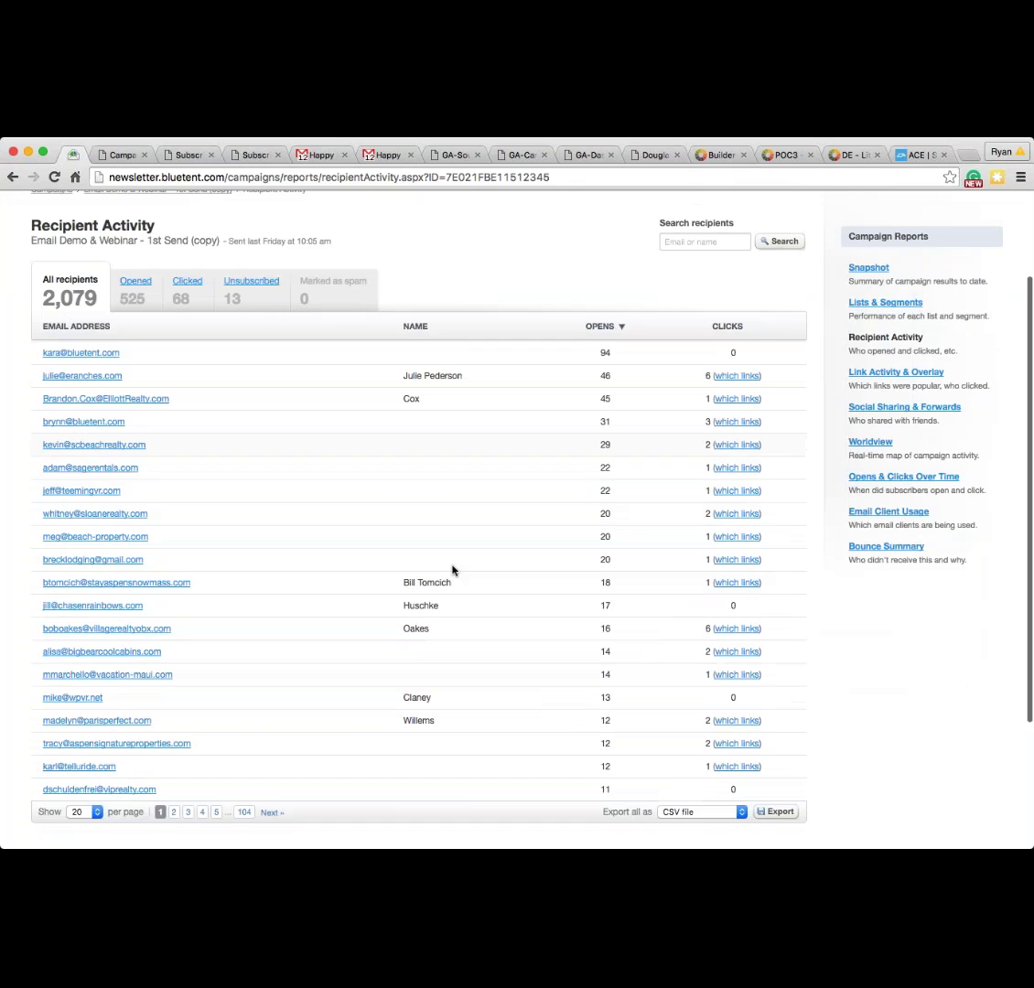
pyautogui.scroll(3, 451, 567)
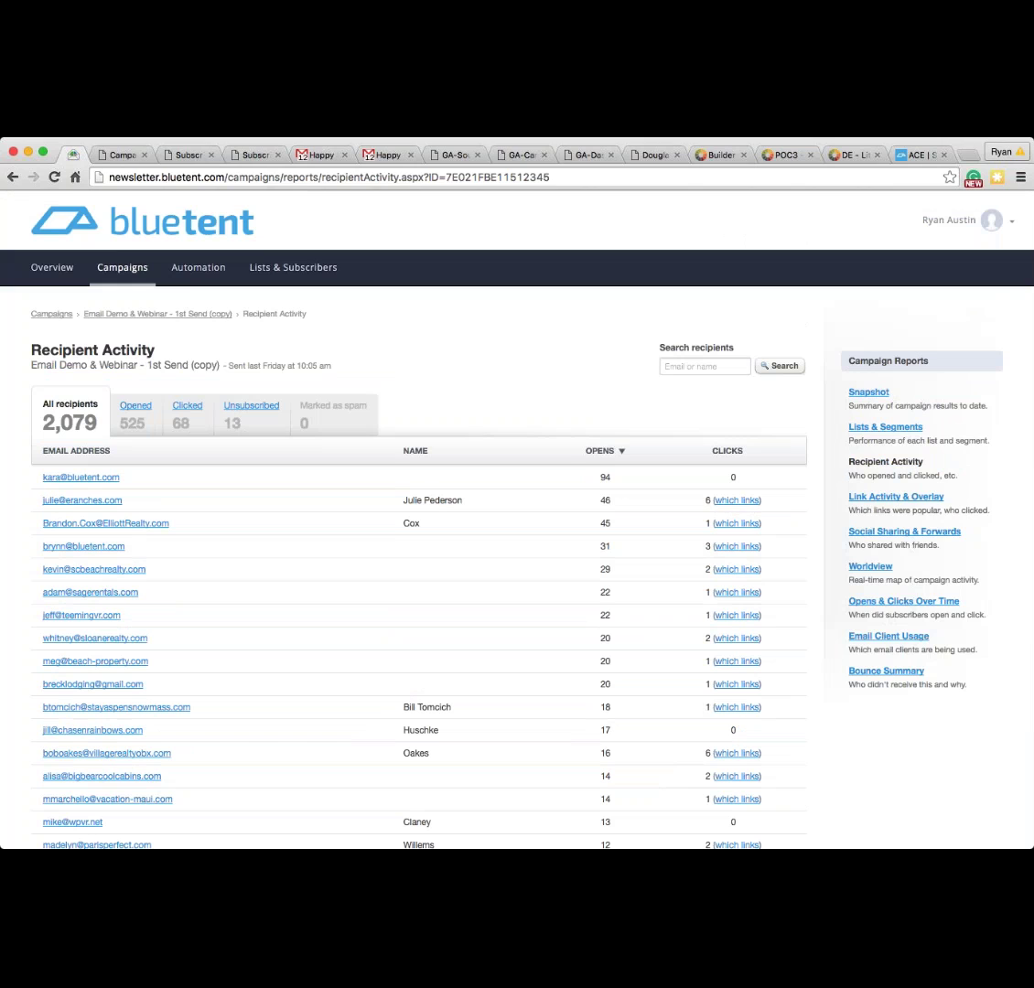
# Step: Show the email overlay of the Link Activity & Overlay report and examine the click shares of the email's footer links
pyautogui.click(885, 498)
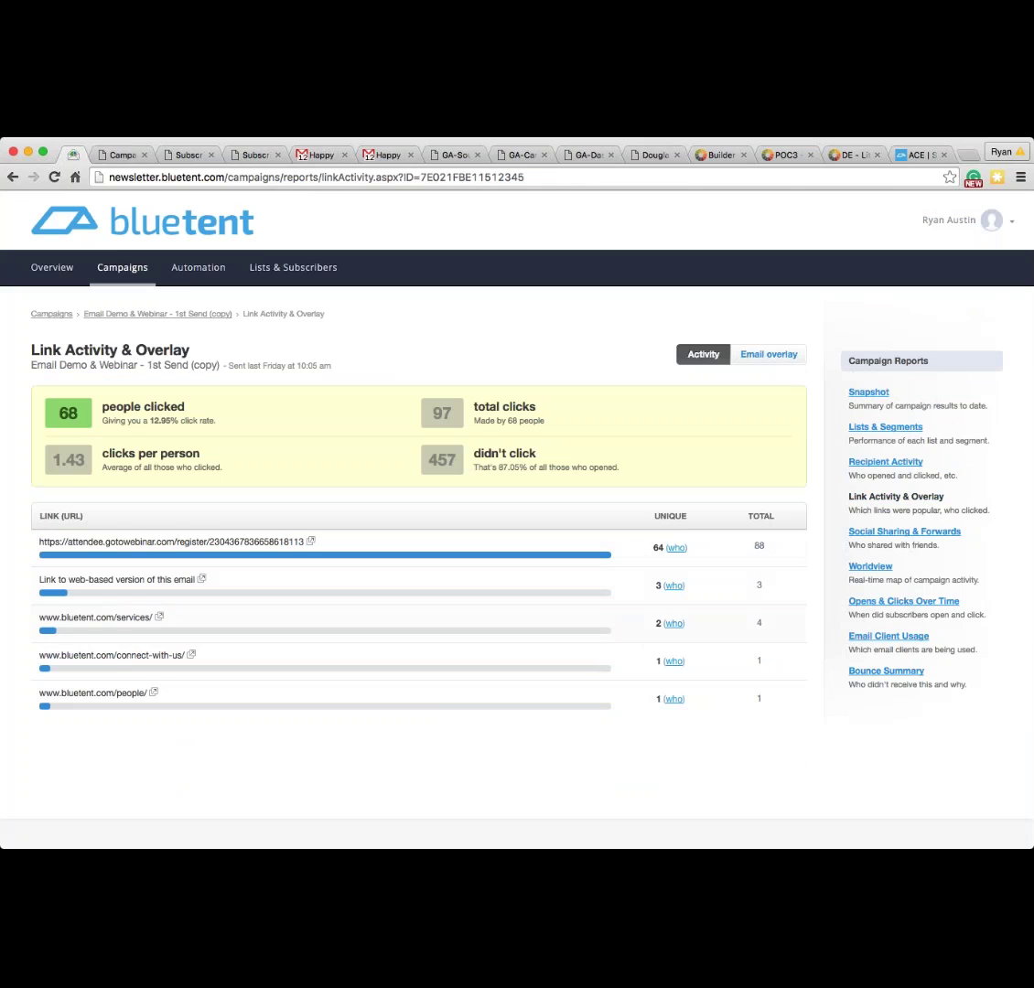
pyautogui.click(779, 356)
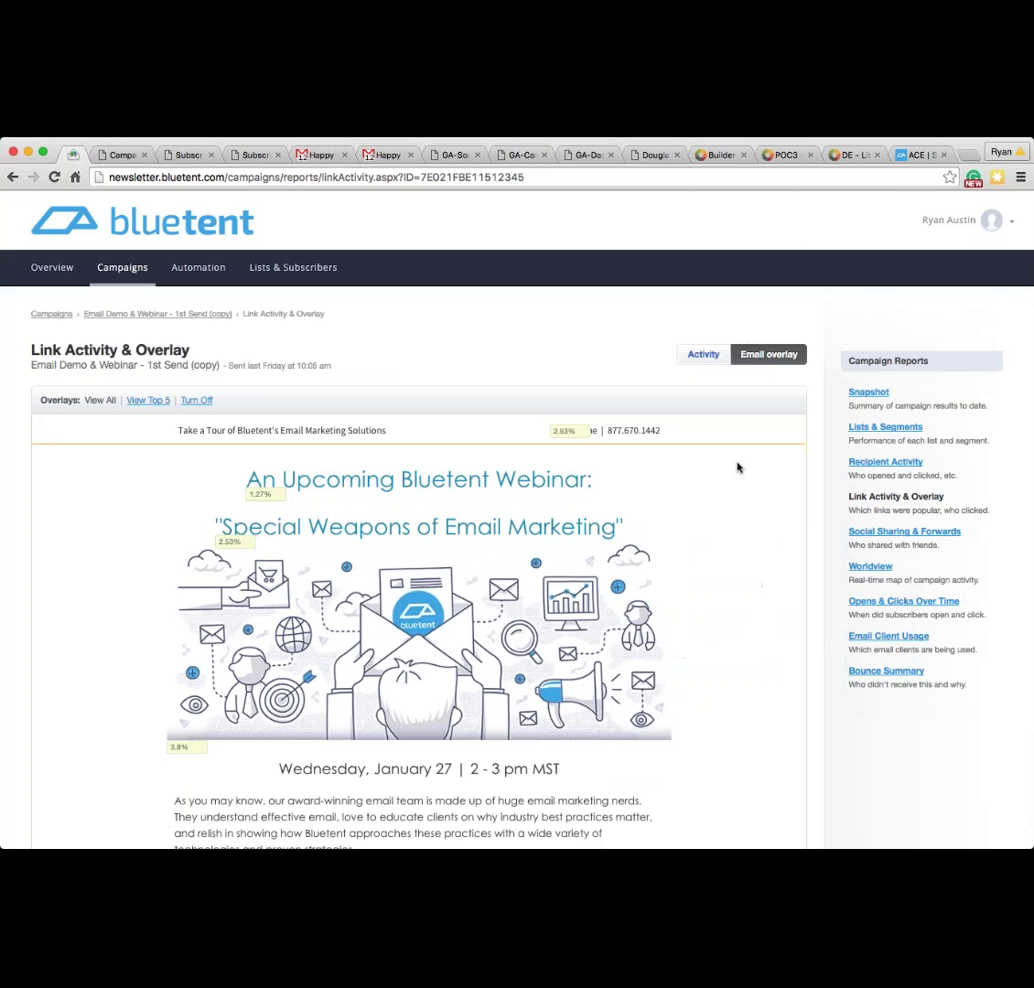
pyautogui.scroll(-3, 737, 466)
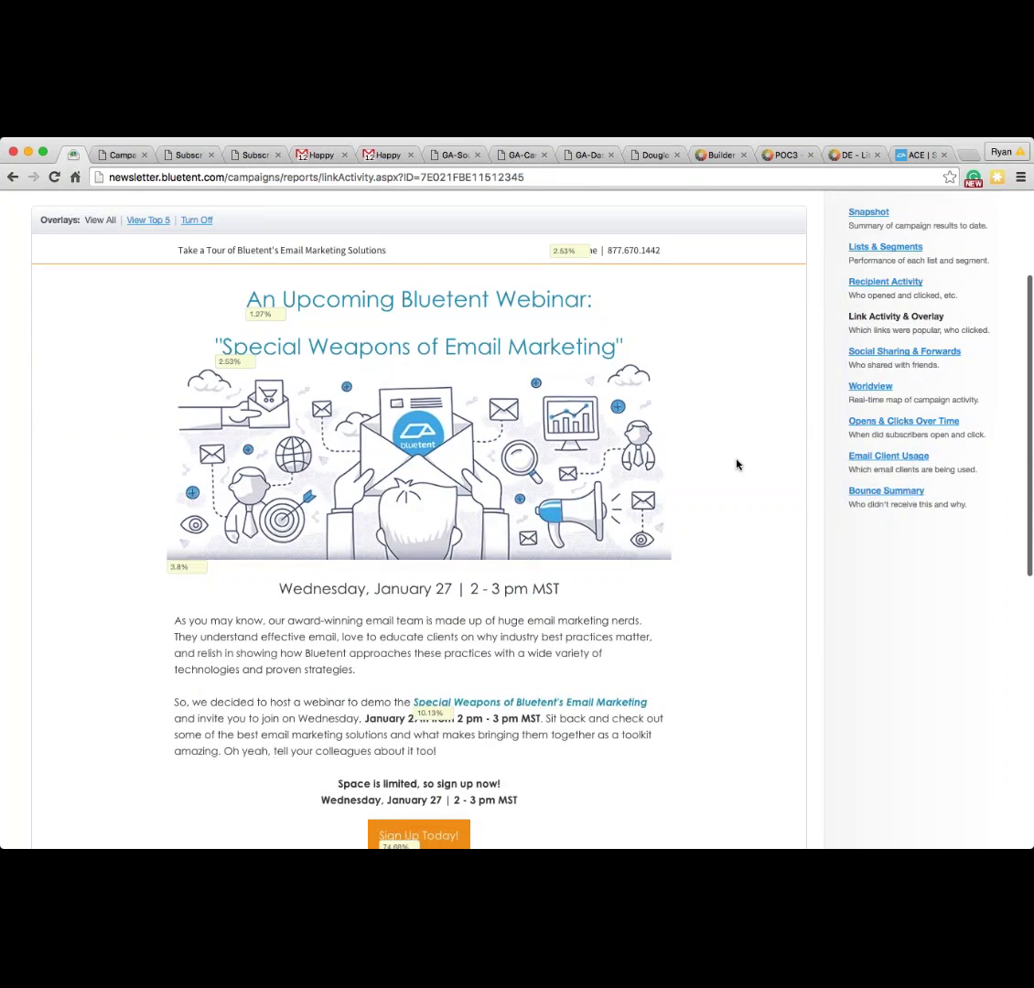
pyautogui.scroll(2, 736, 465)
pyautogui.scroll(-5, 735, 464)
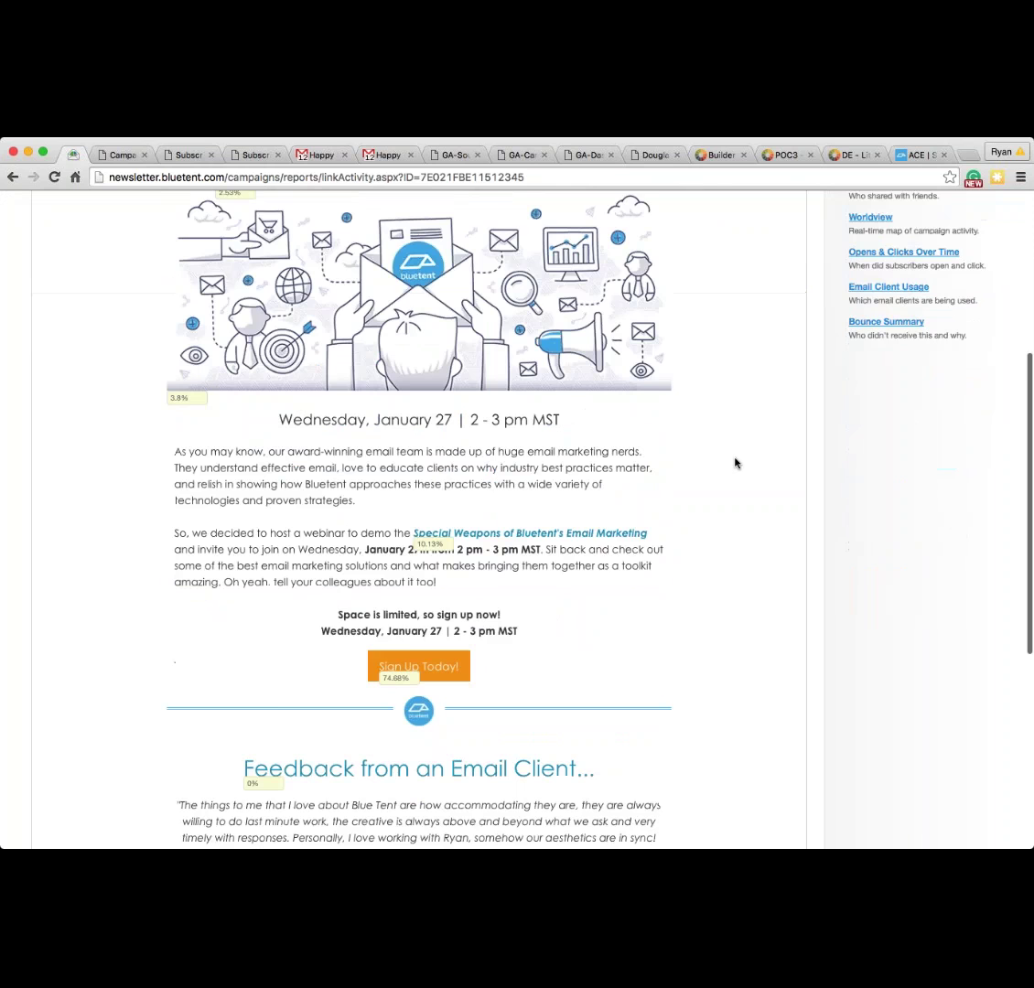
pyautogui.scroll(-4, 735, 462)
pyautogui.moveTo(535, 748)
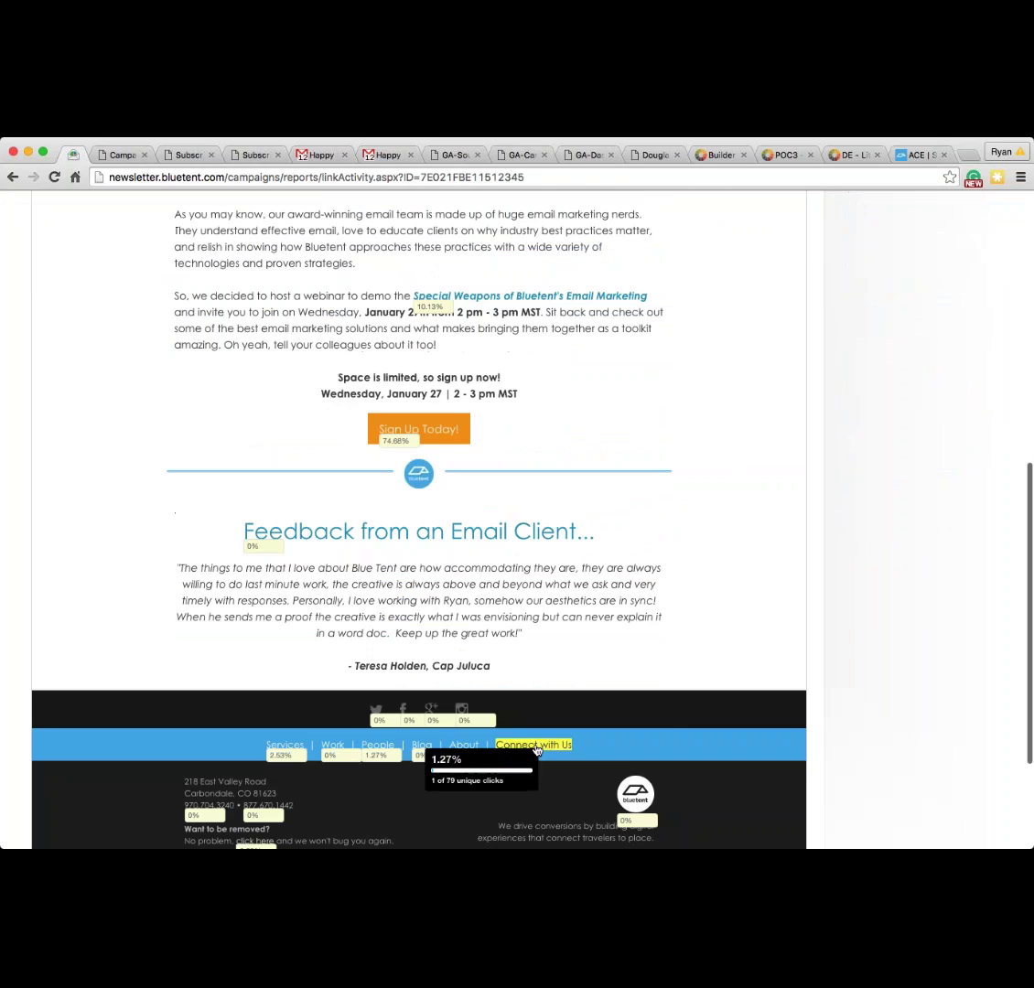
pyautogui.moveTo(285, 747)
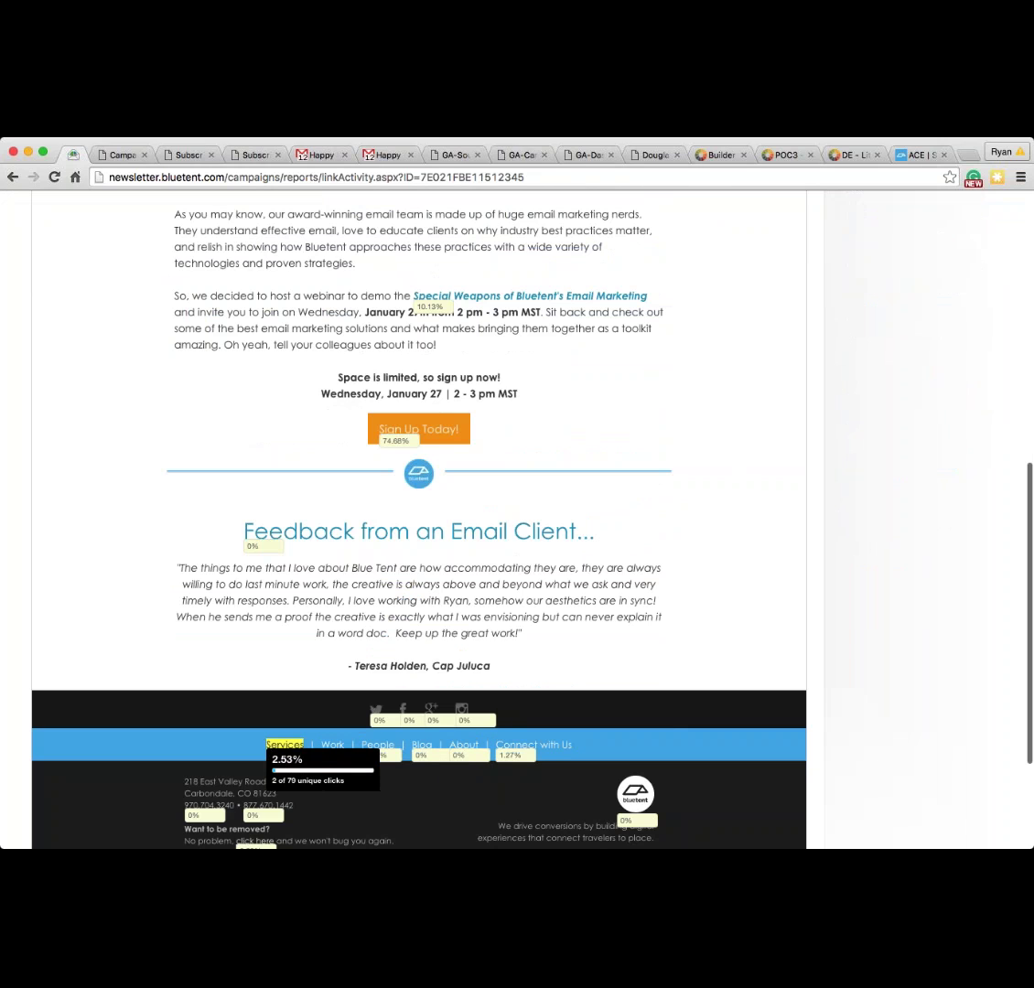
pyautogui.moveTo(332, 747)
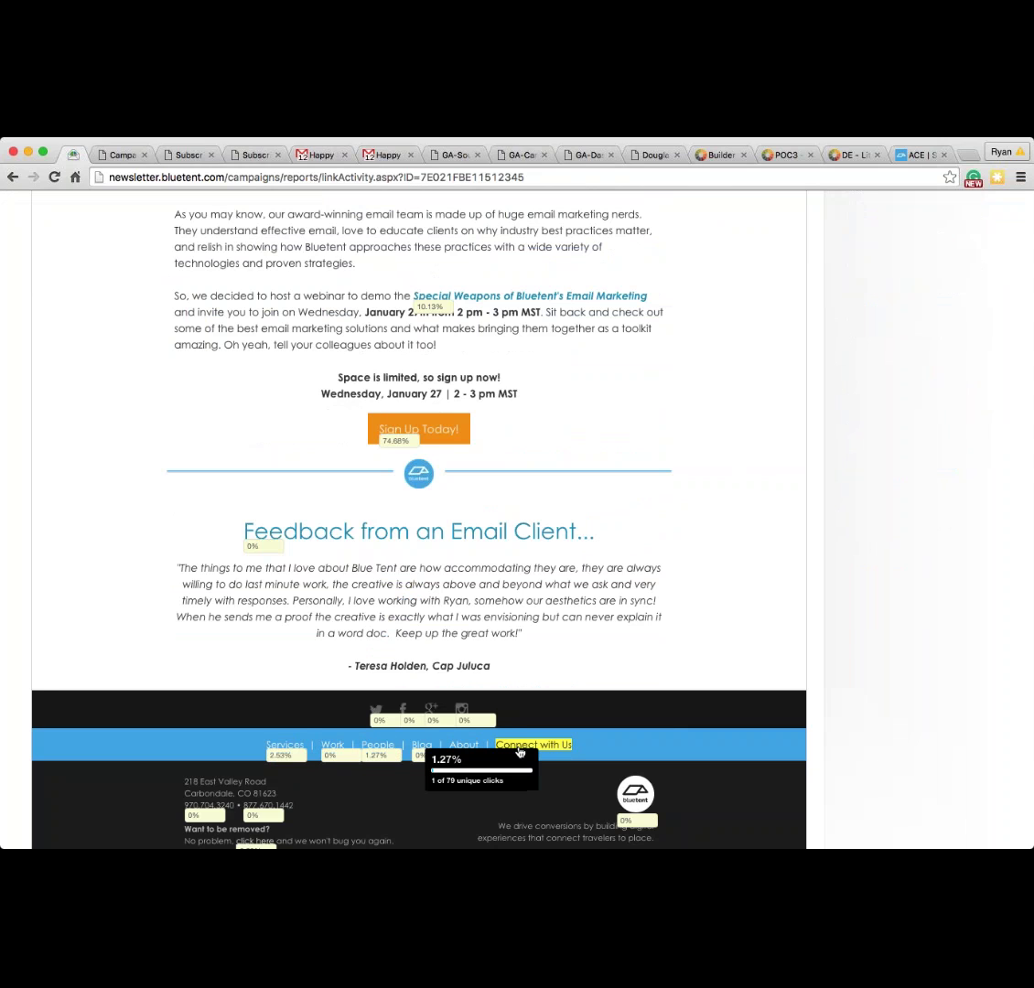
# Step: Examine the overlay click shares on the email's header image, body text link and Sign Up Today! button
pyautogui.scroll(5, 518, 750)
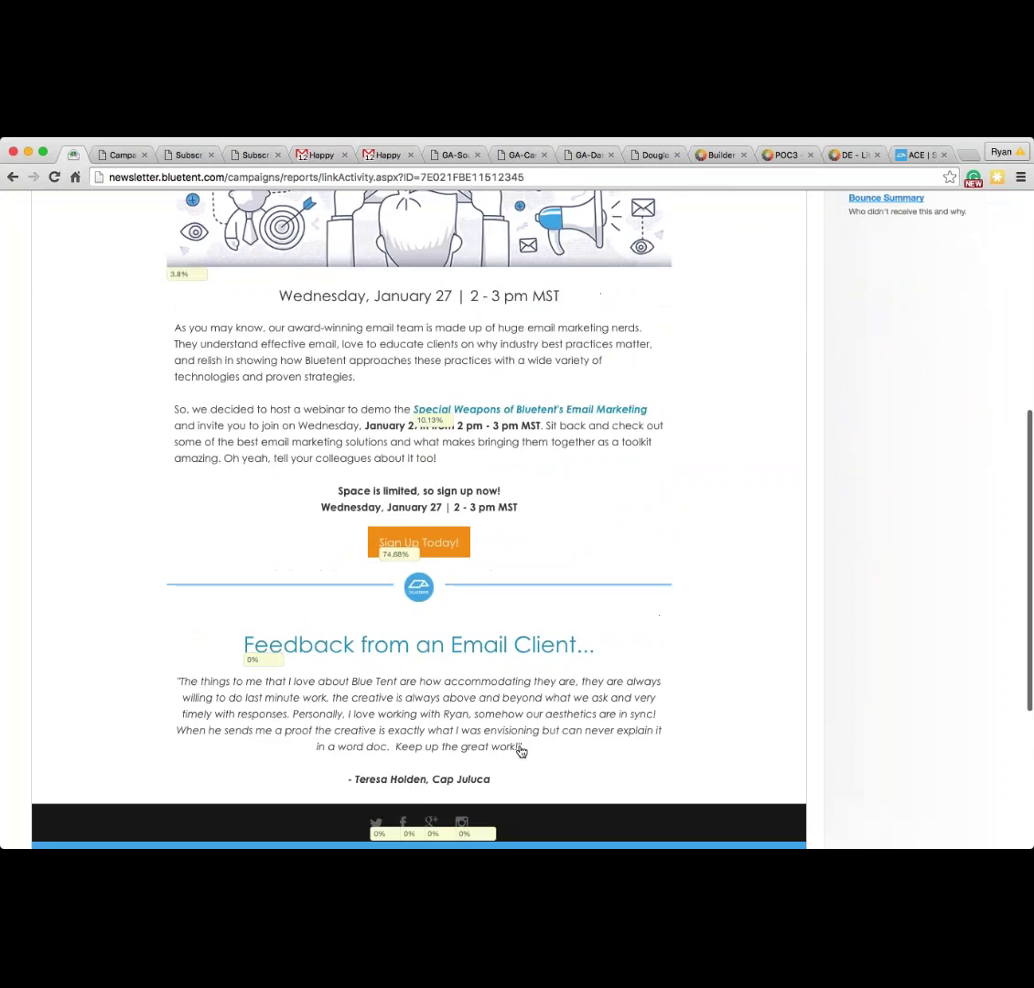
pyautogui.scroll(4, 521, 746)
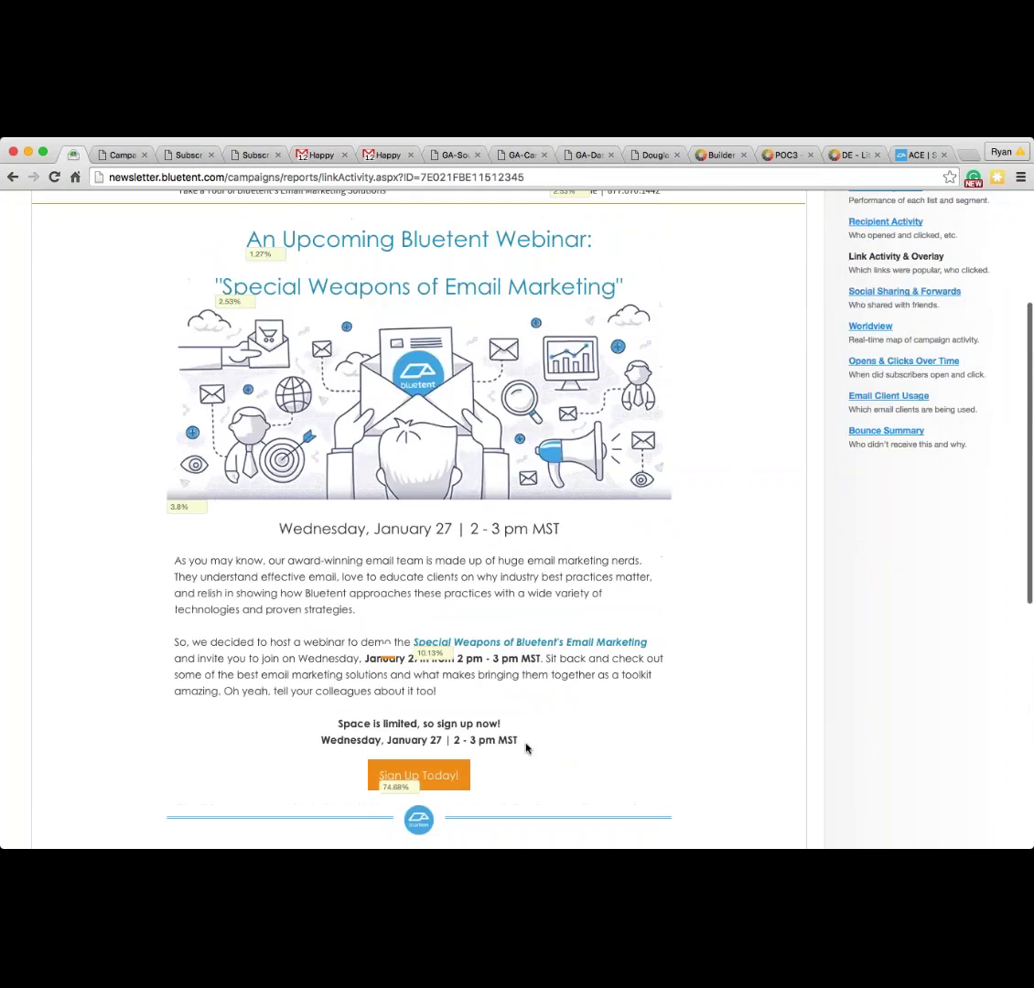
pyautogui.moveTo(385, 474)
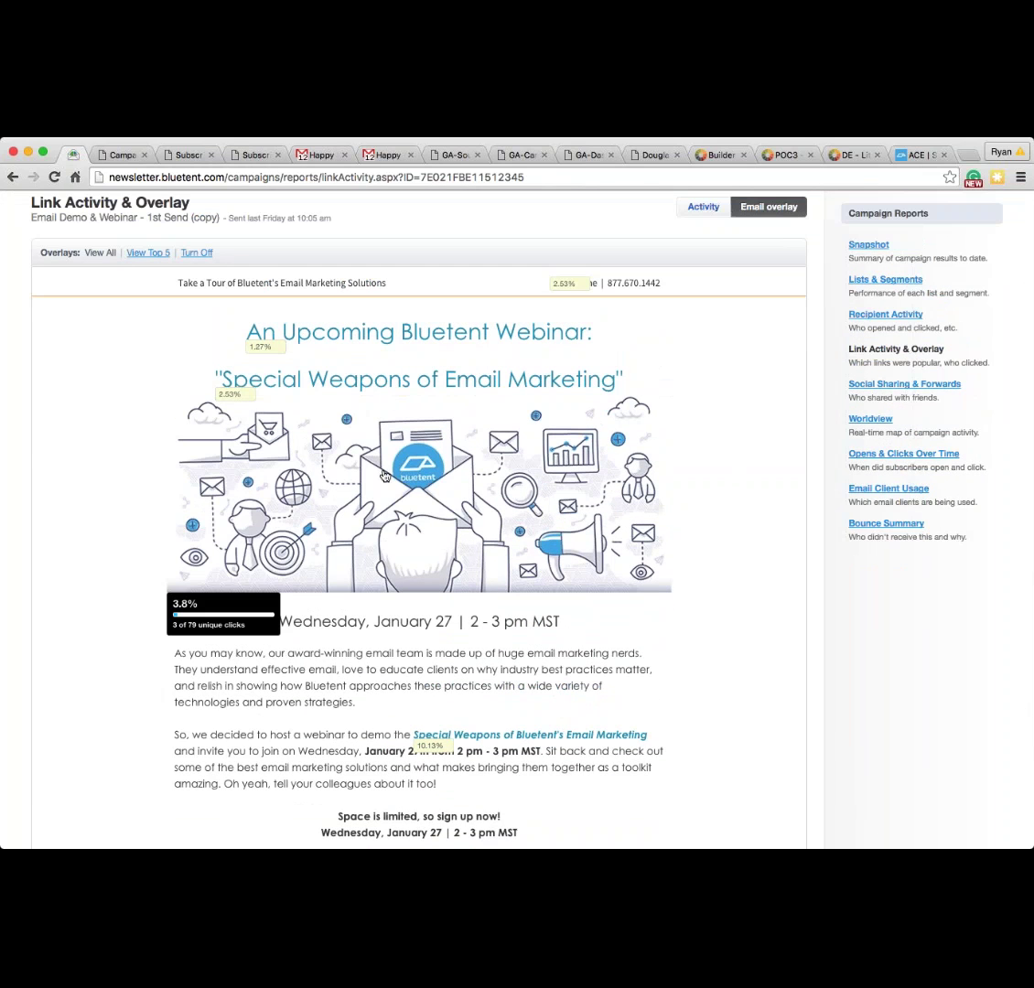
pyautogui.scroll(-3, 385, 474)
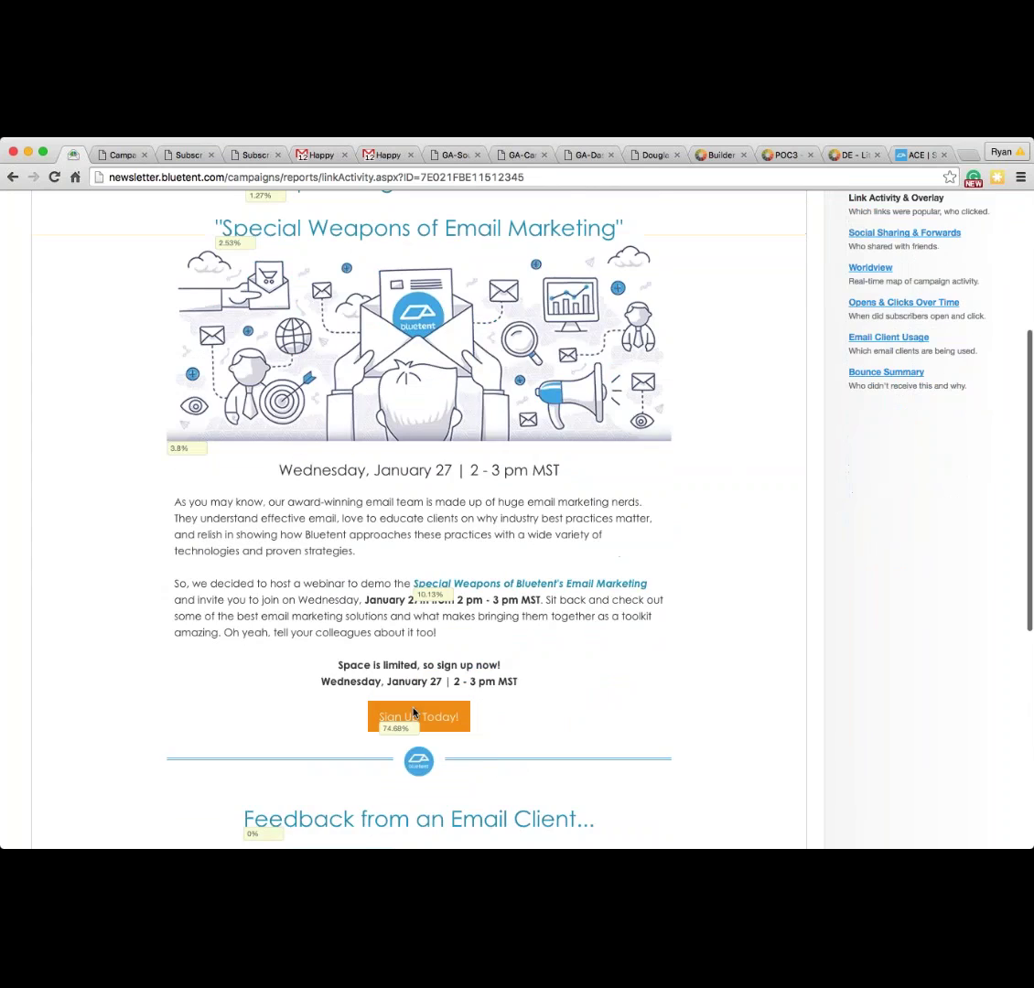
pyautogui.scroll(3, 218, 677)
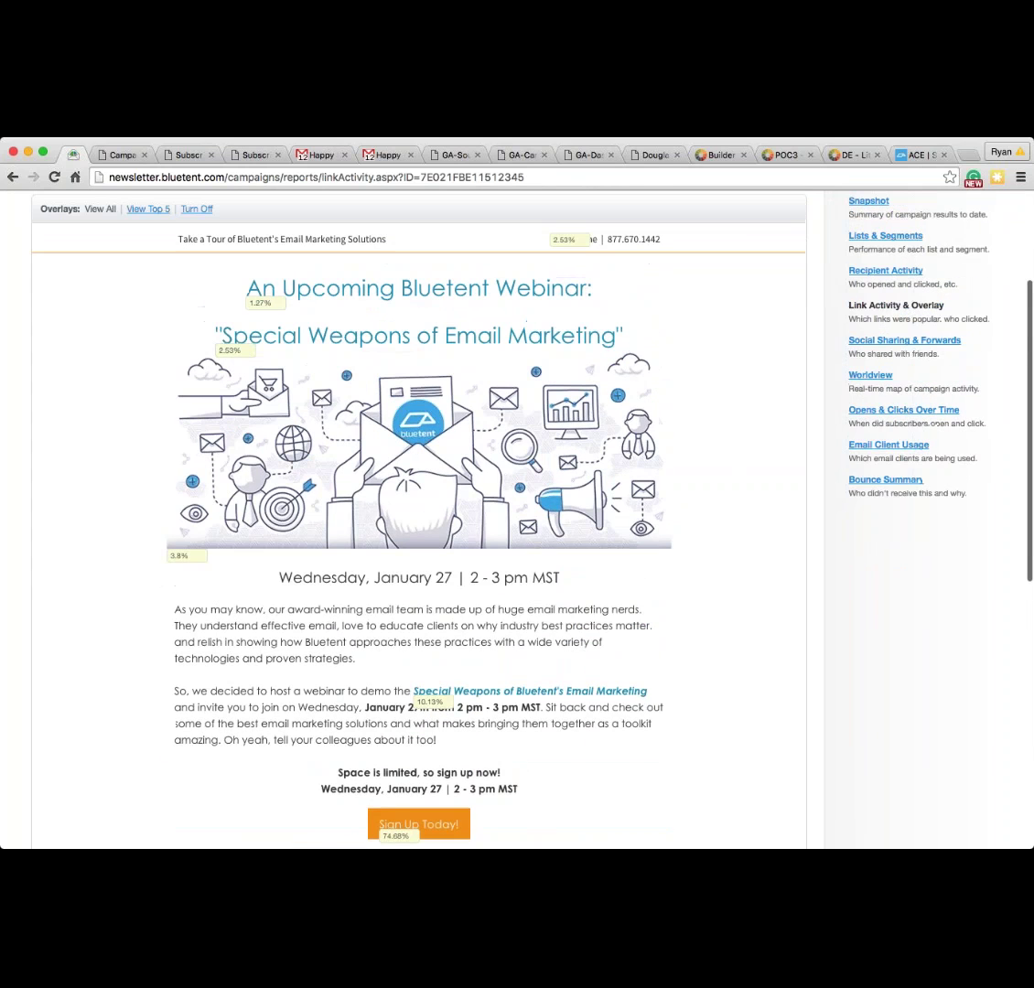
pyautogui.scroll(1, 207, 659)
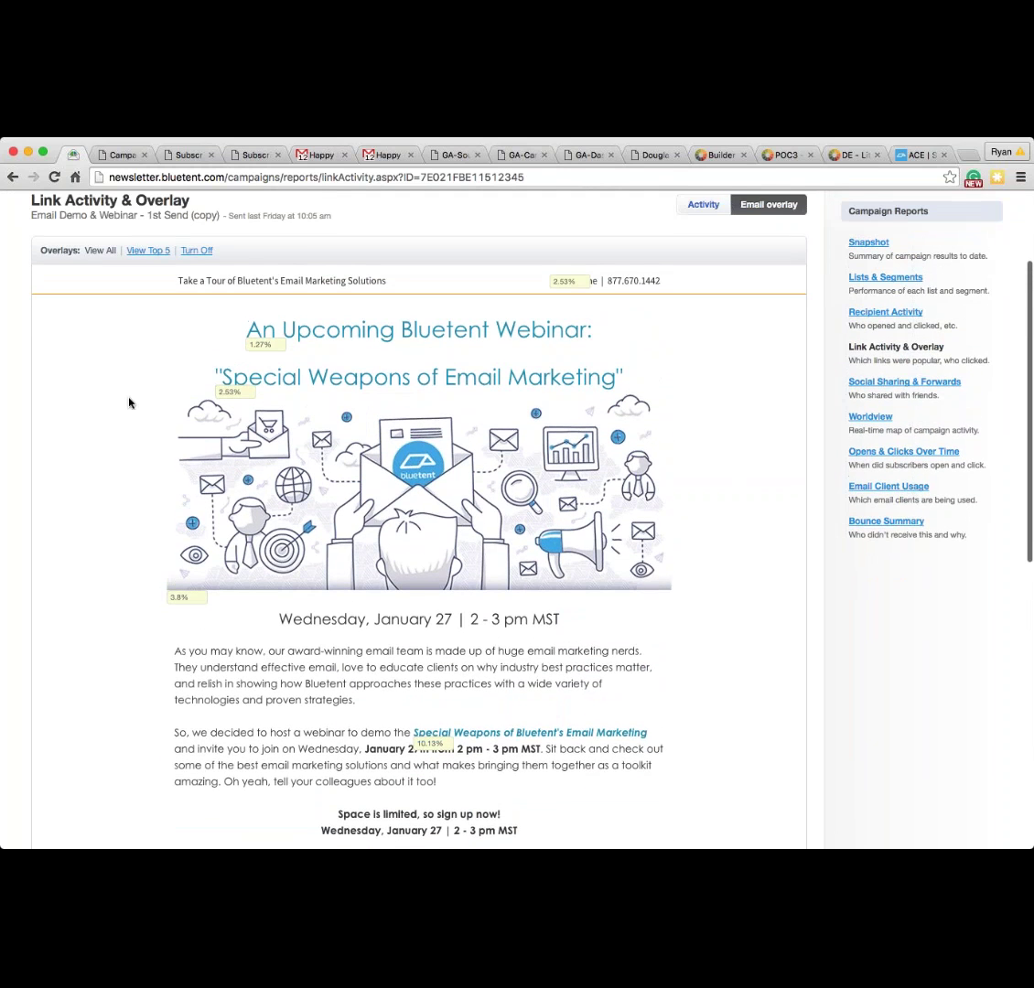
pyautogui.scroll(1, 129, 402)
pyautogui.scroll(-1, 129, 402)
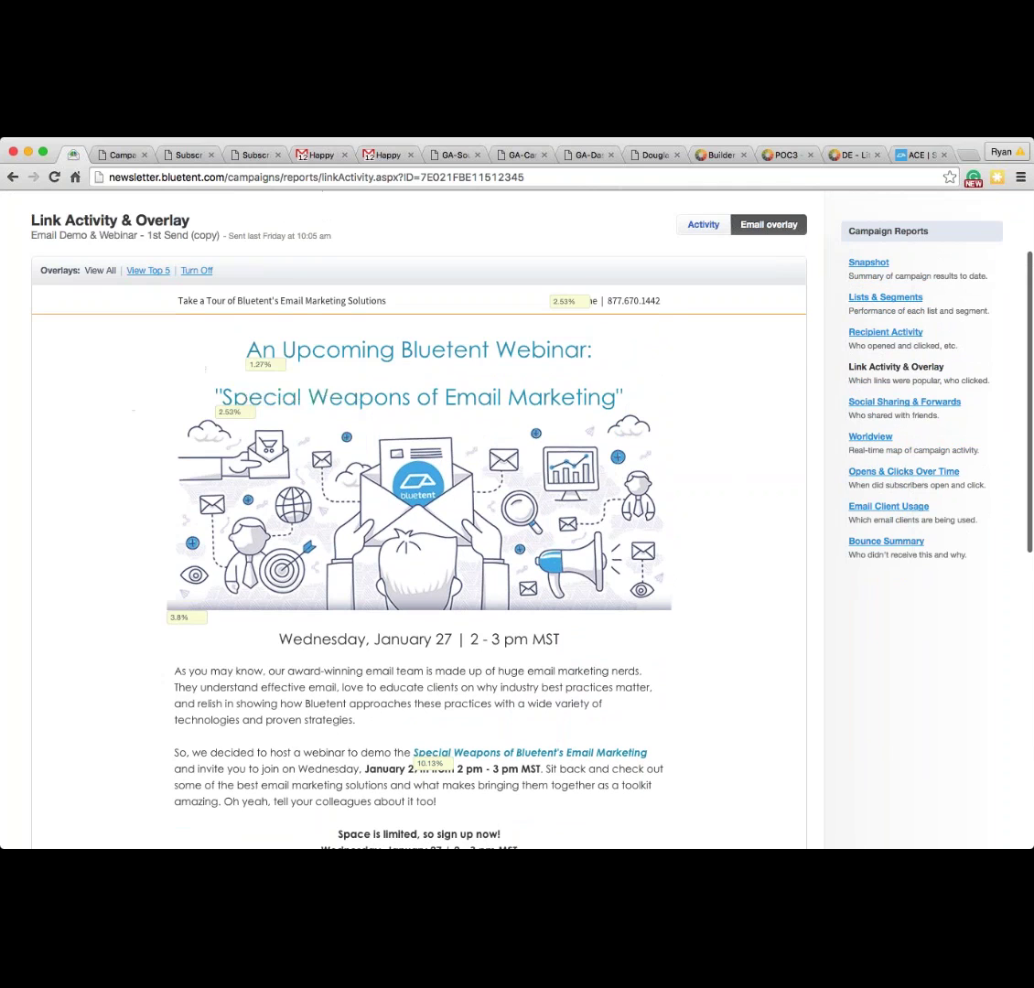
pyautogui.moveTo(332, 567)
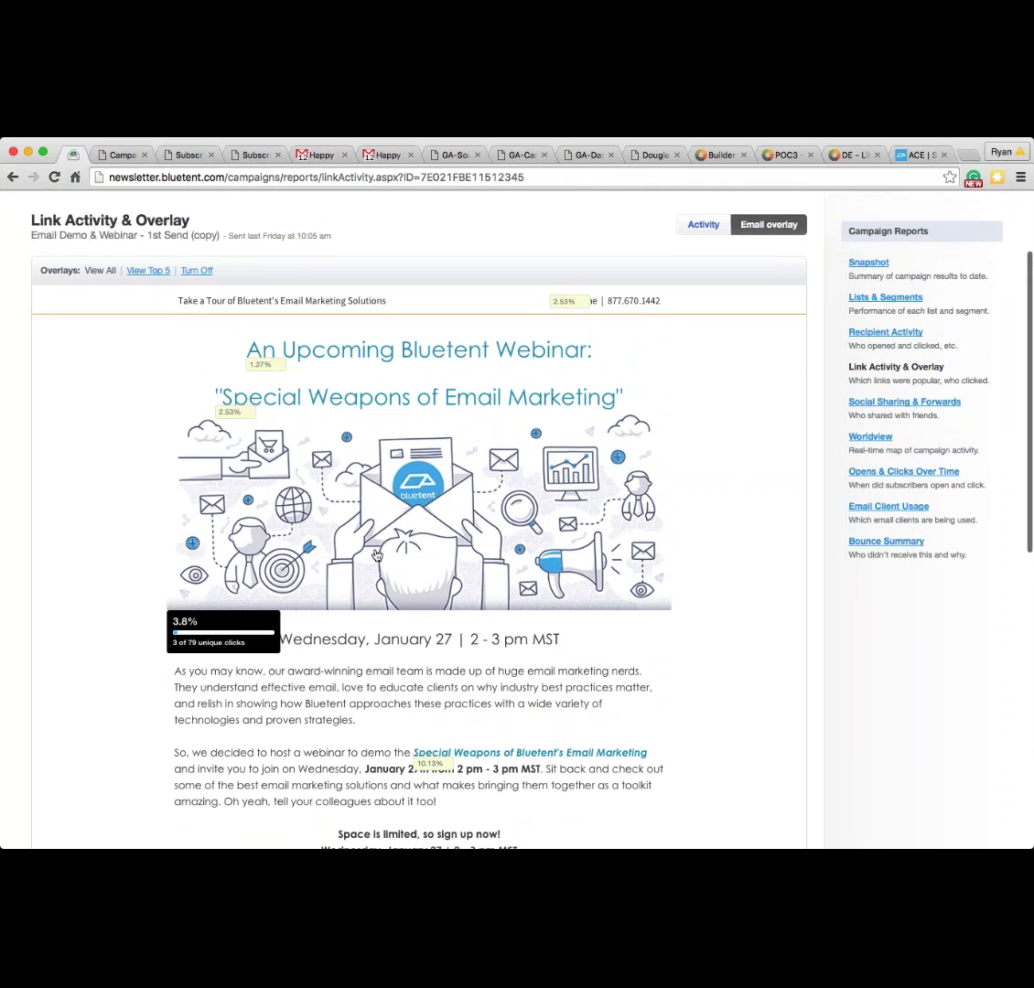
pyautogui.scroll(-2, 376, 556)
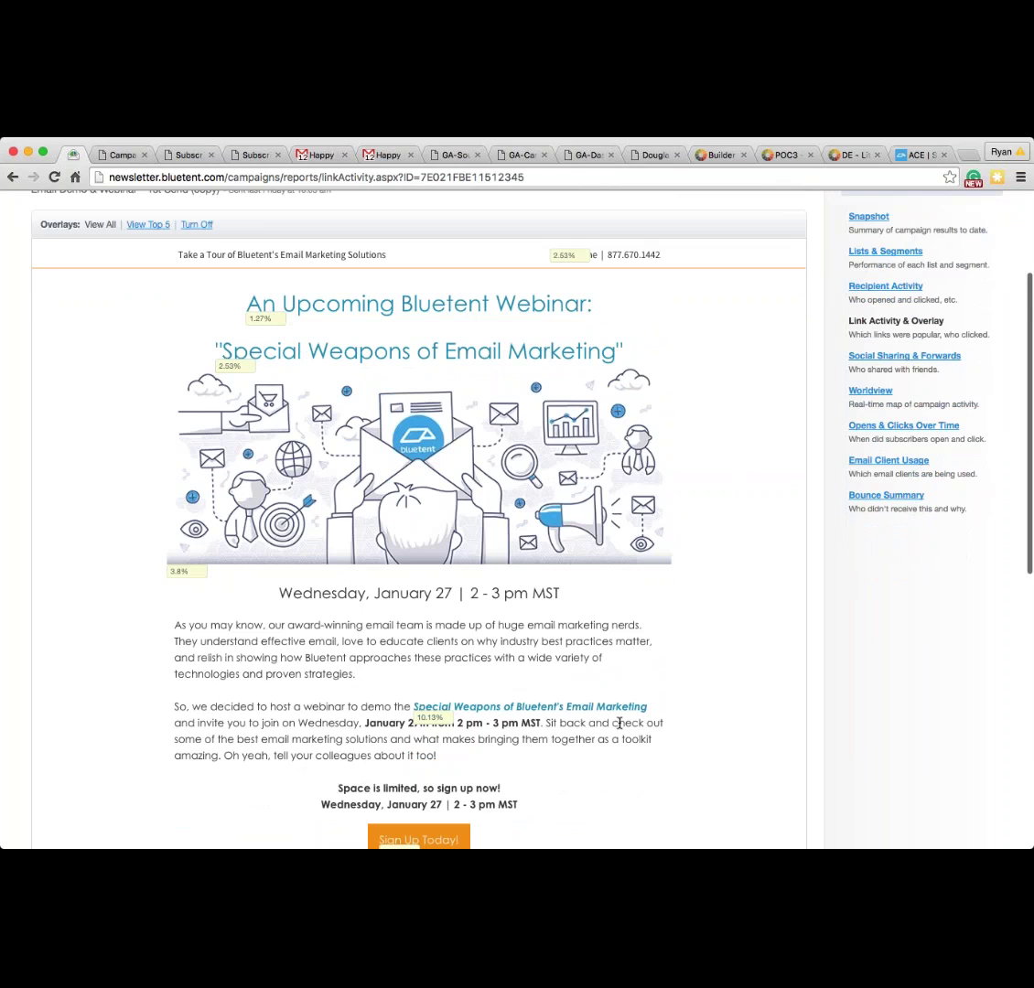
pyautogui.scroll(-2, 619, 723)
pyautogui.scroll(-2, 619, 723)
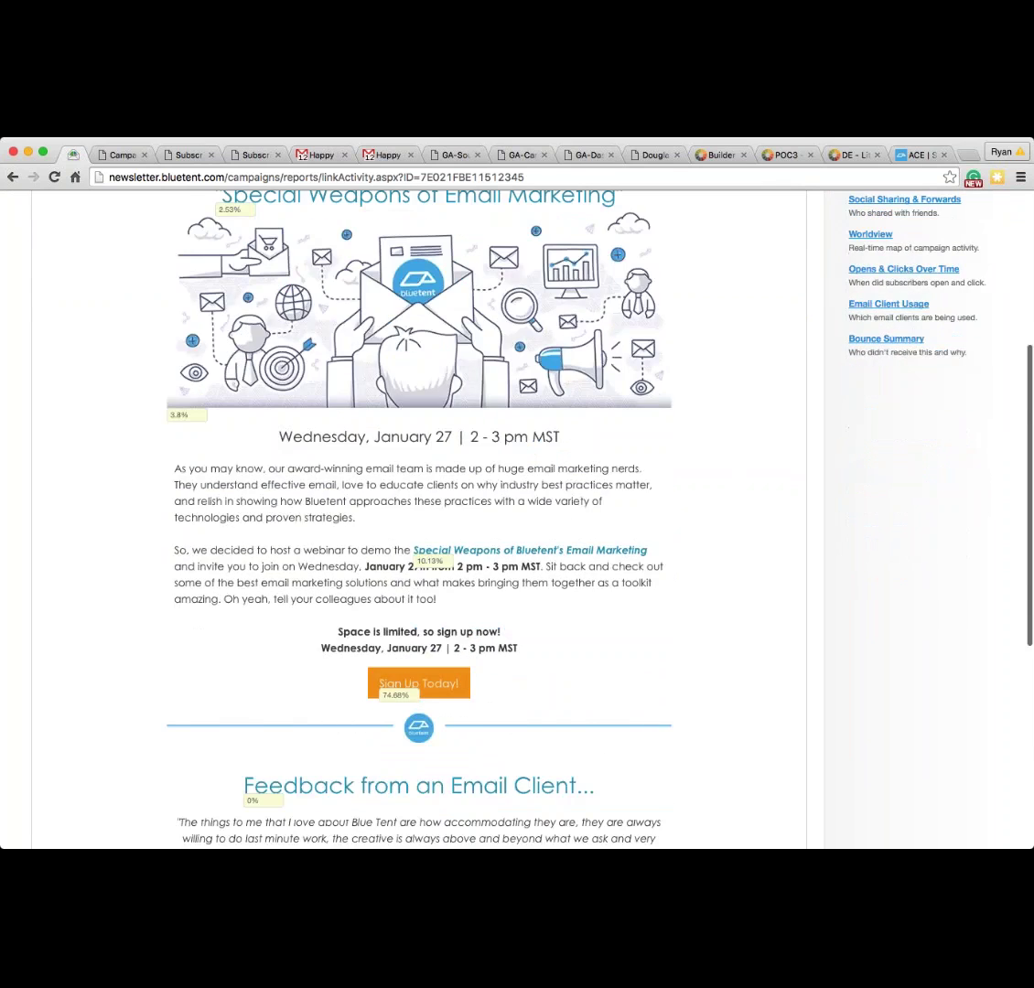
# Step: Compare the overlay click shares of the email's footer navigation links with those of its header and body links
pyautogui.scroll(-7, 622, 722)
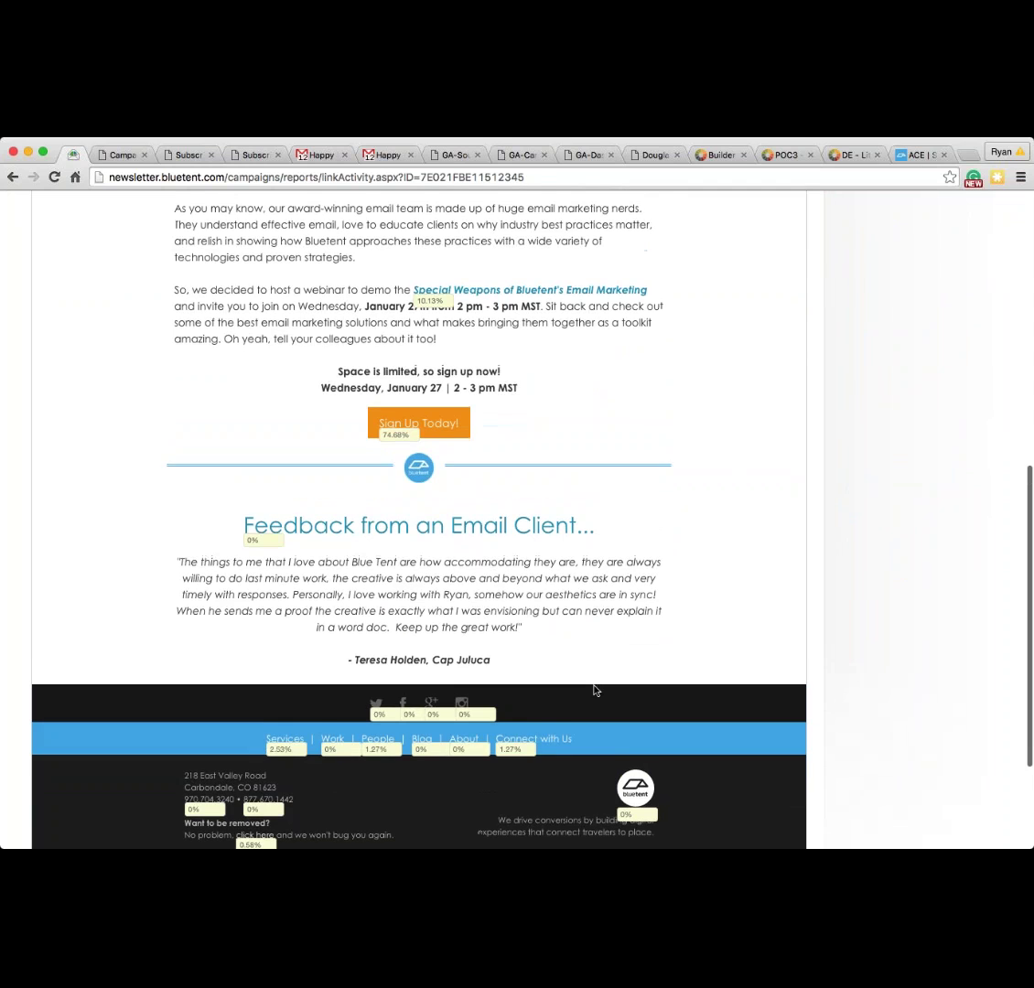
pyautogui.scroll(3, 594, 690)
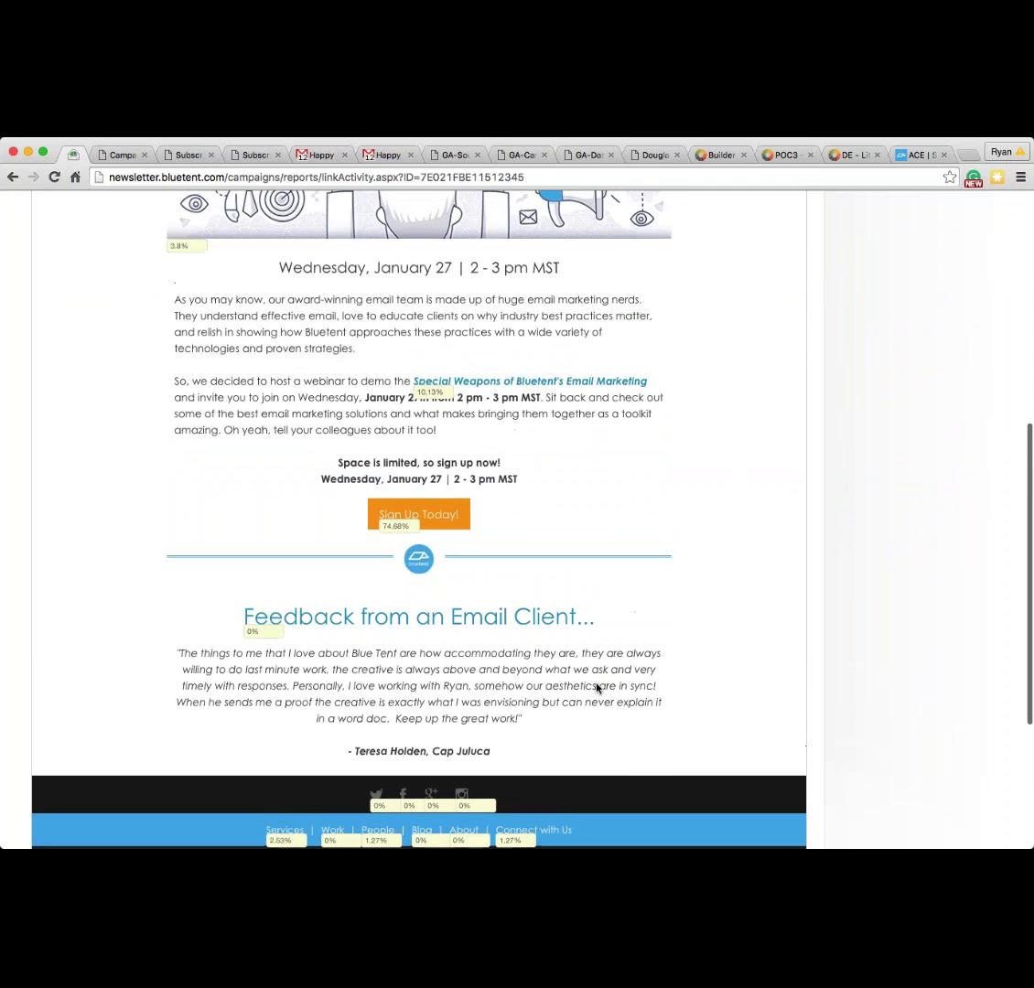
pyautogui.scroll(3, 595, 688)
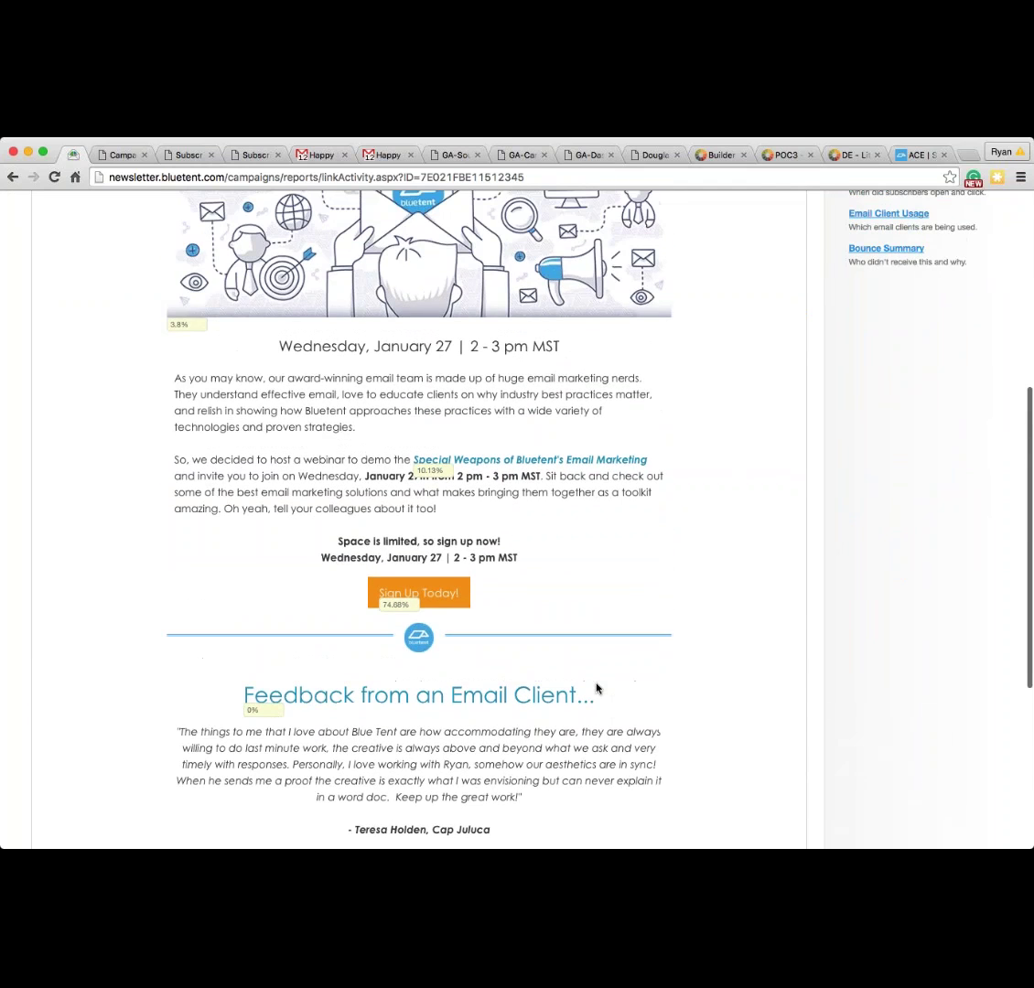
pyautogui.scroll(6, 596, 688)
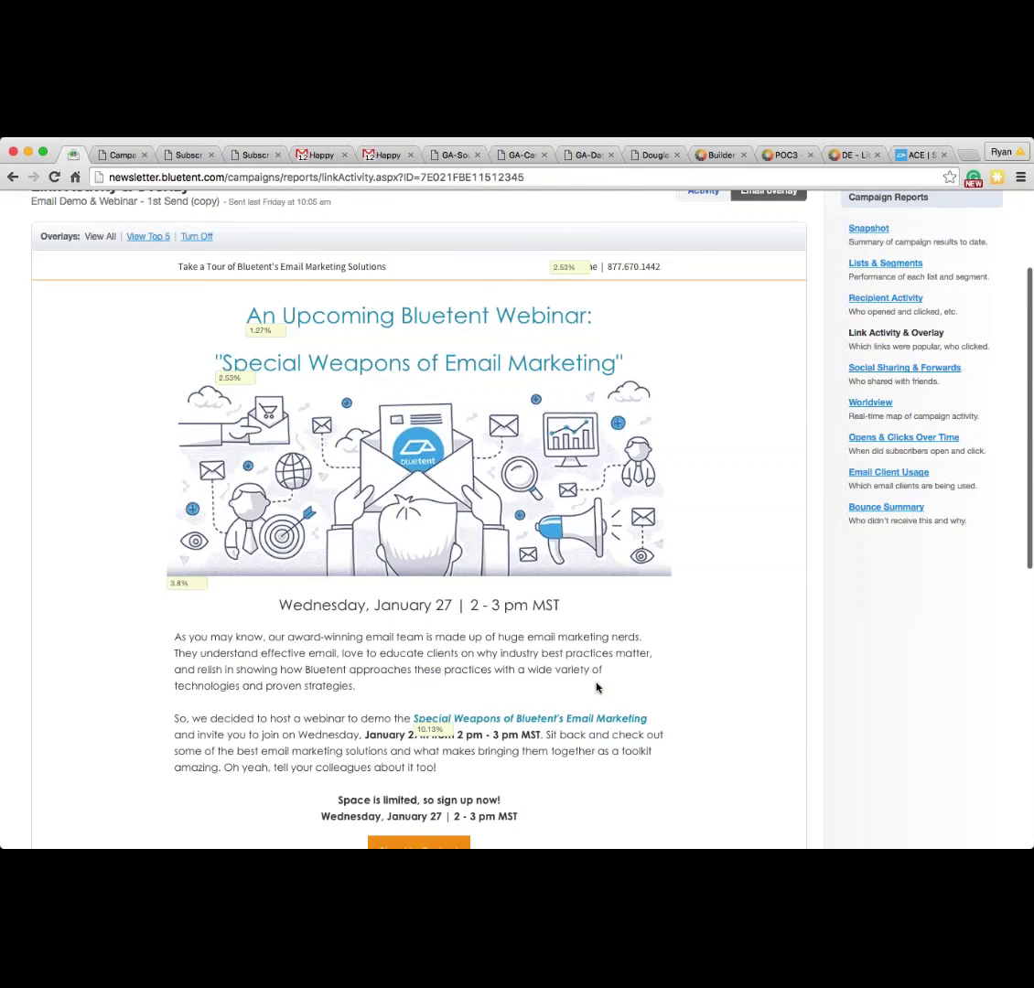
pyautogui.scroll(-8, 595, 687)
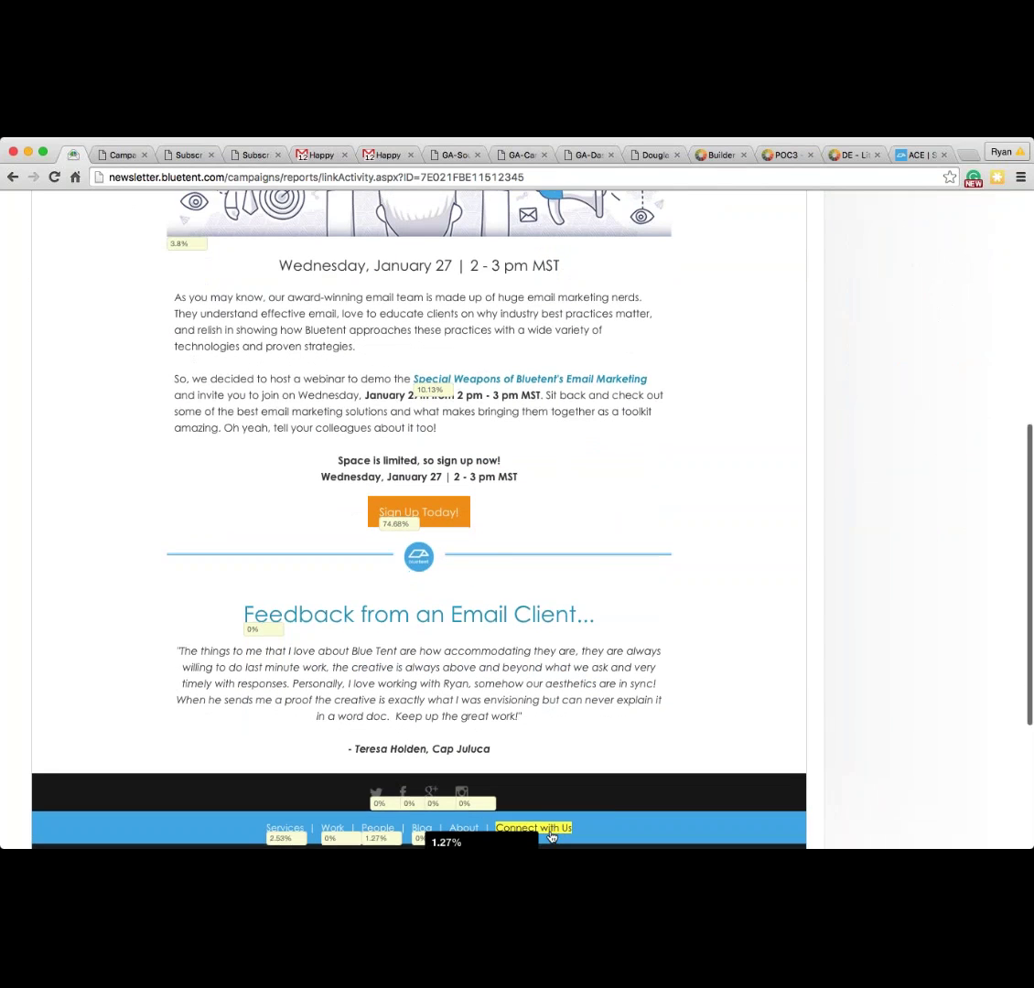
pyautogui.scroll(-2, 550, 838)
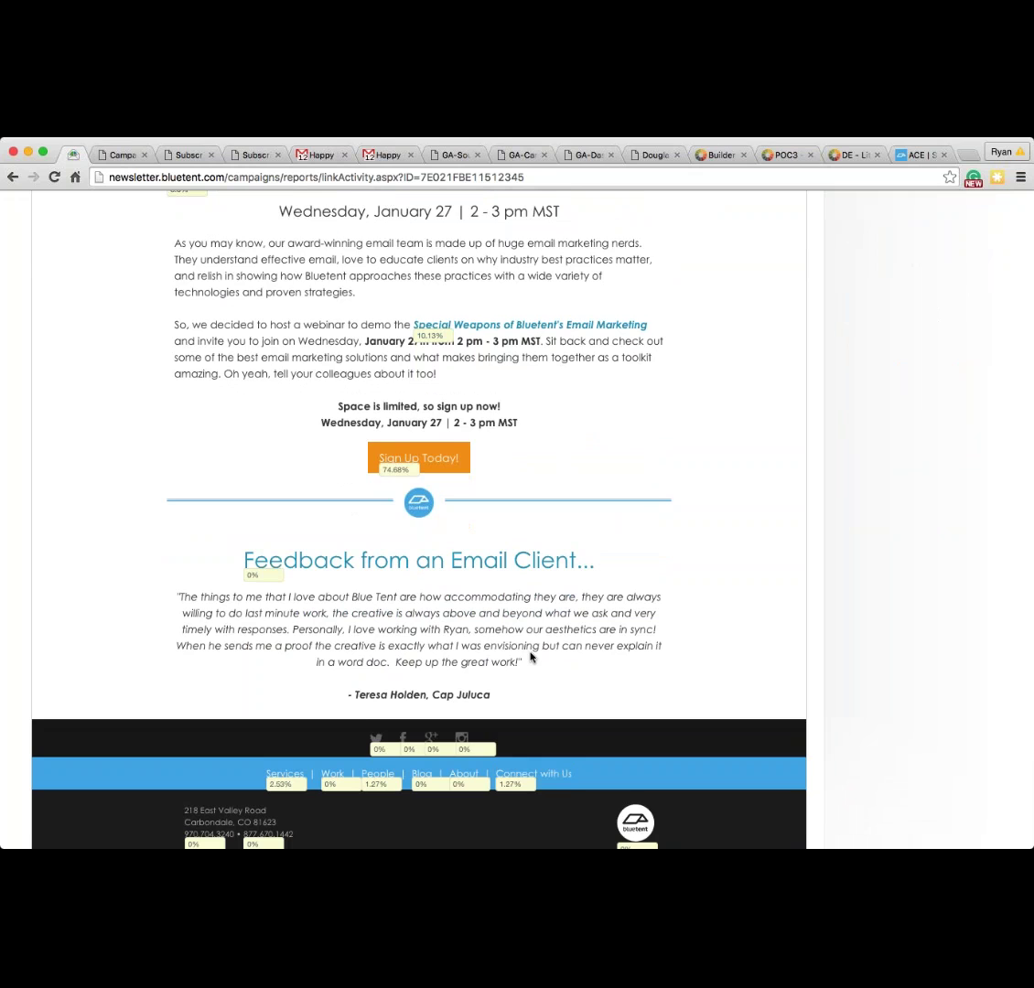
pyautogui.scroll(7, 531, 655)
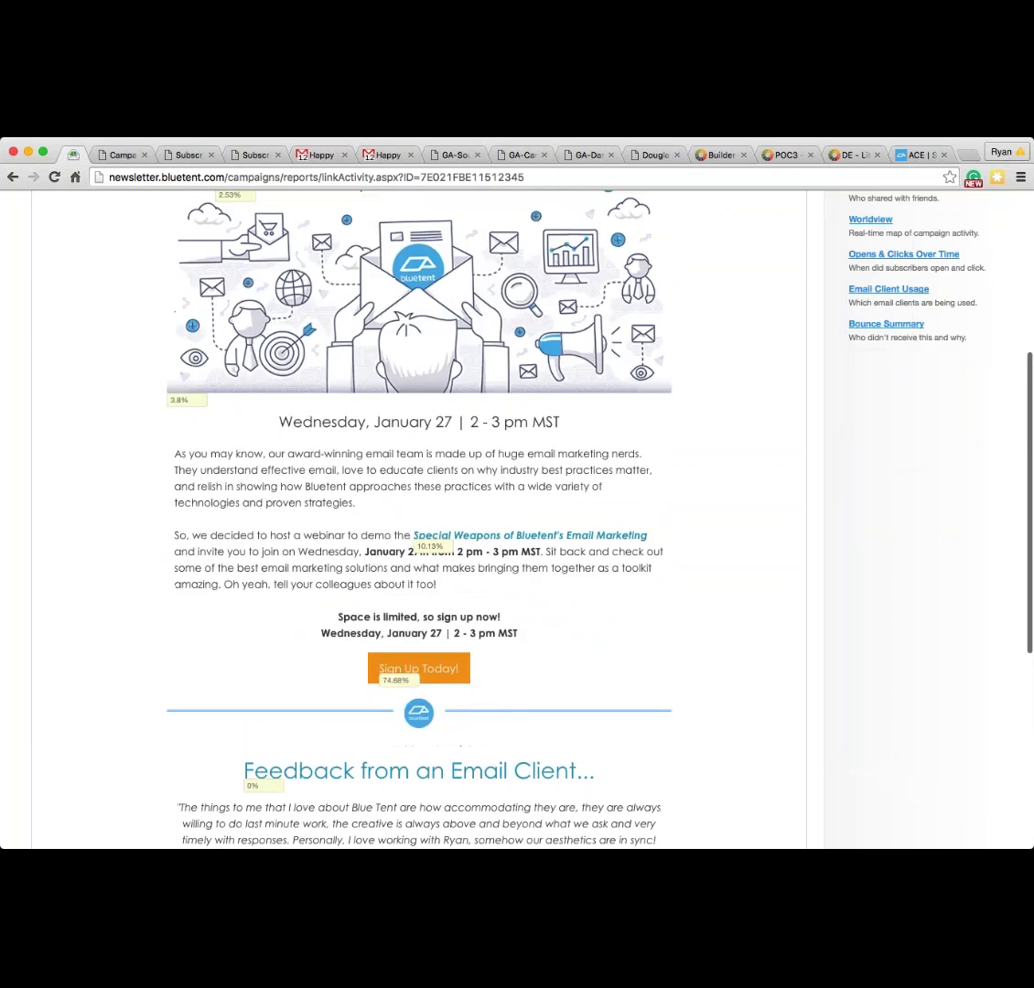
pyautogui.scroll(9, 192, 682)
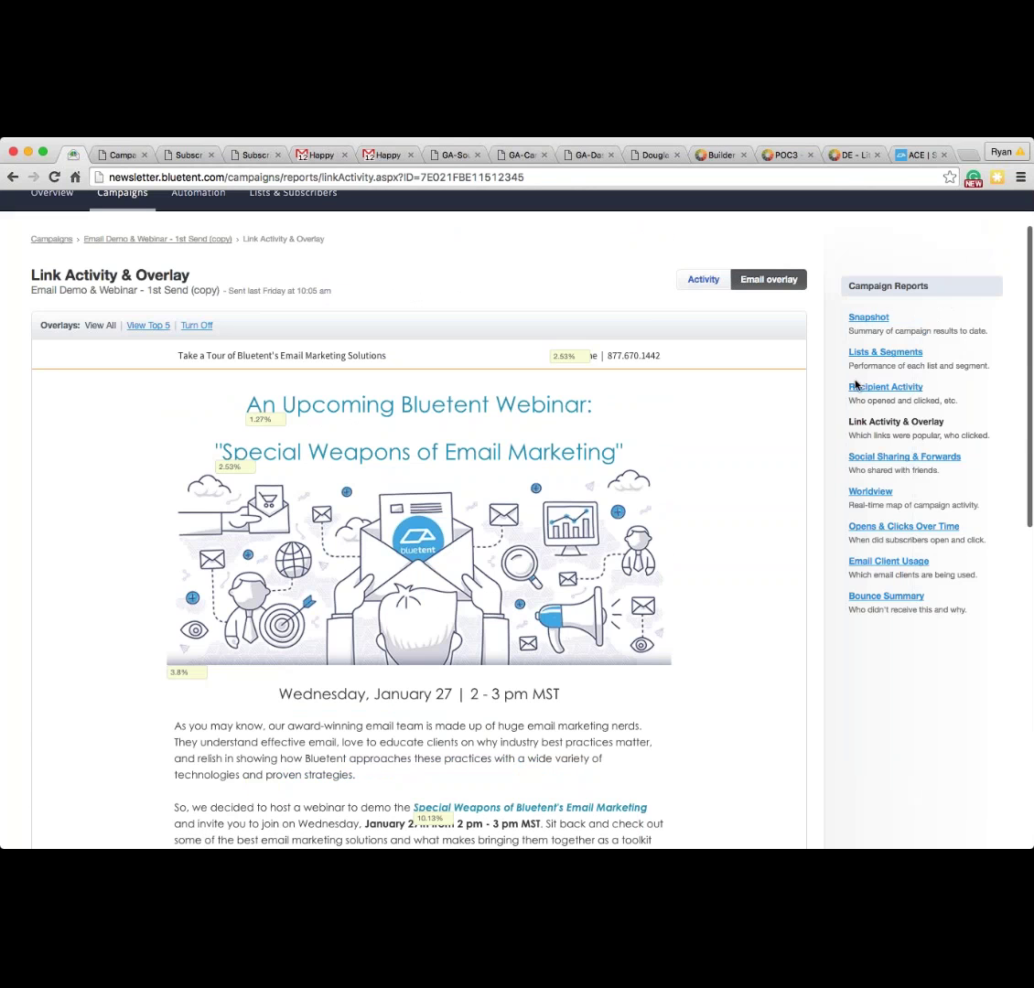
# Step: Limit the email overlay to the top 5 links and examine their click shares throughout the email
pyautogui.click(144, 325)
pyautogui.scroll(-5, 118, 422)
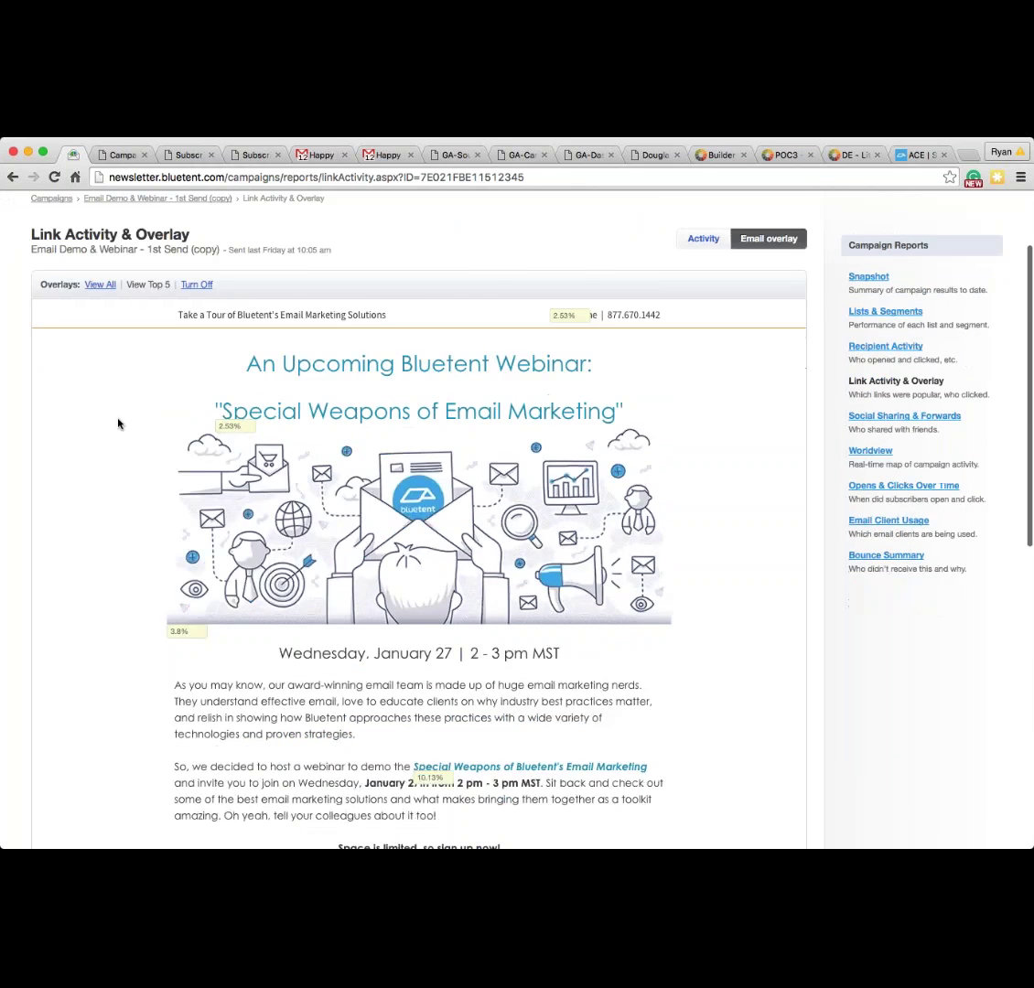
pyautogui.scroll(-5, 111, 416)
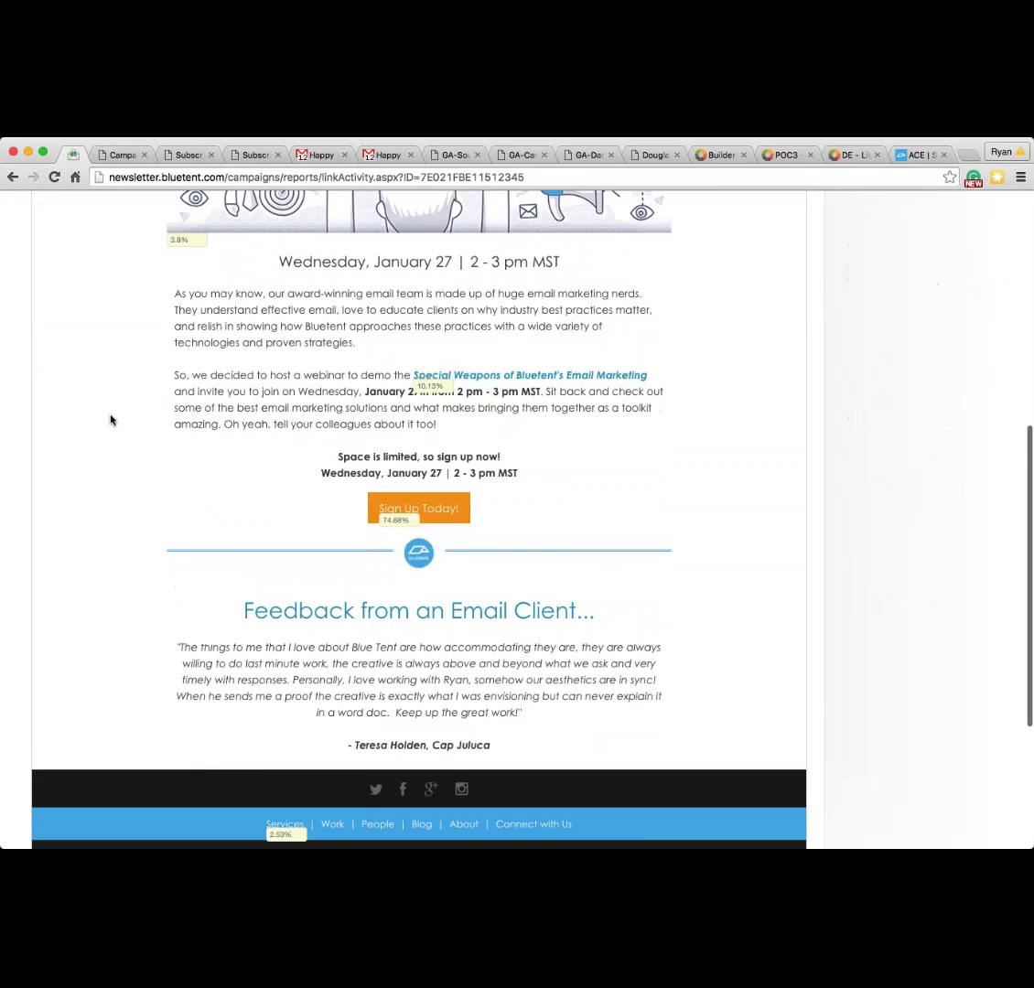
pyautogui.scroll(2, 111, 419)
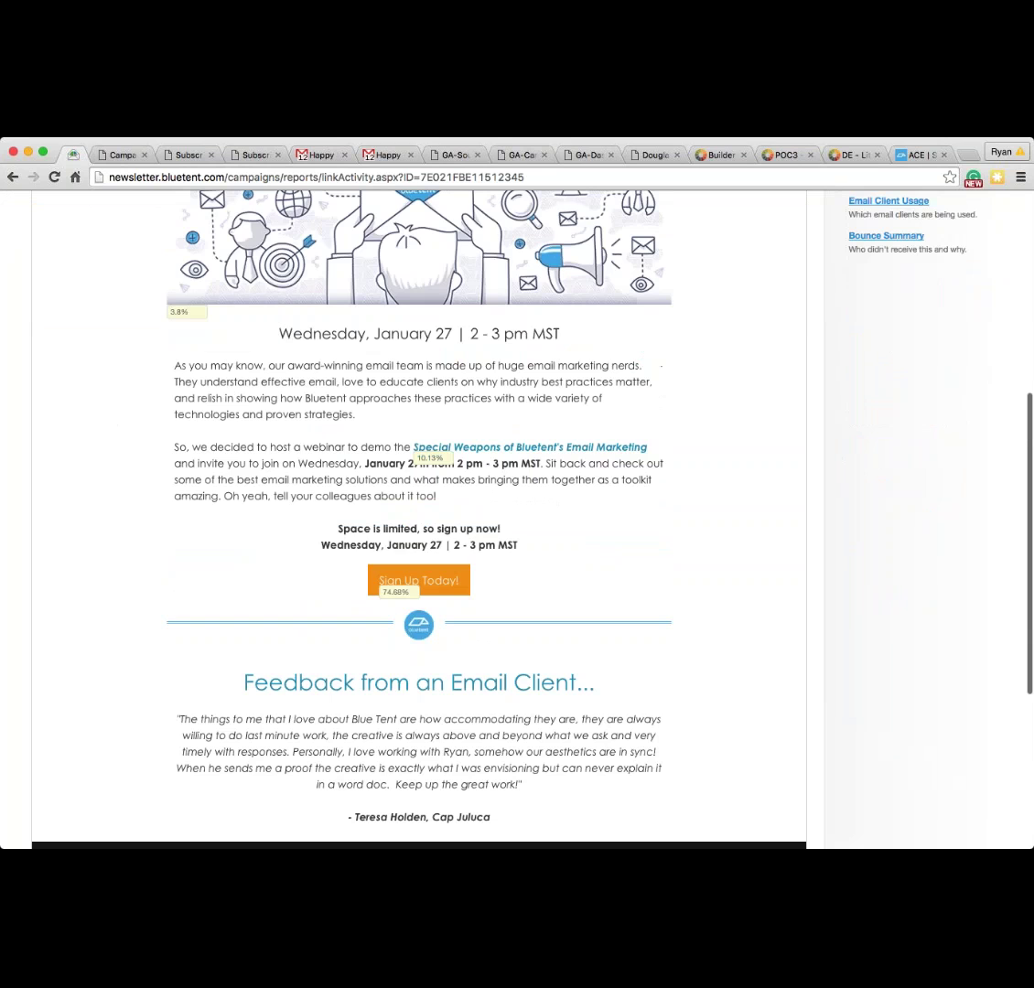
pyautogui.scroll(4, 418, 519)
pyautogui.scroll(3, 418, 519)
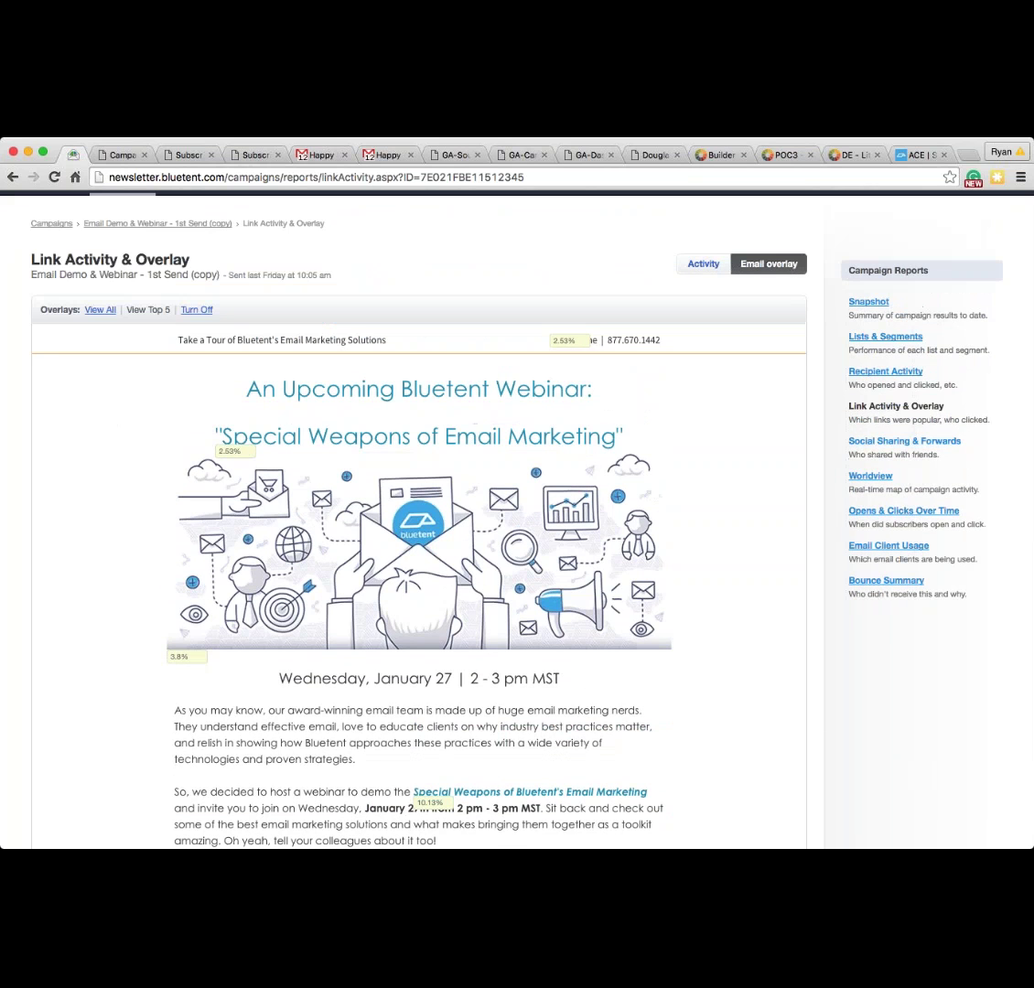
# Step: Check the Social Sharing & Forwards report, and open Worldview with a look at the campaign-sent notification in CampaignSent.png
pyautogui.click(865, 443)
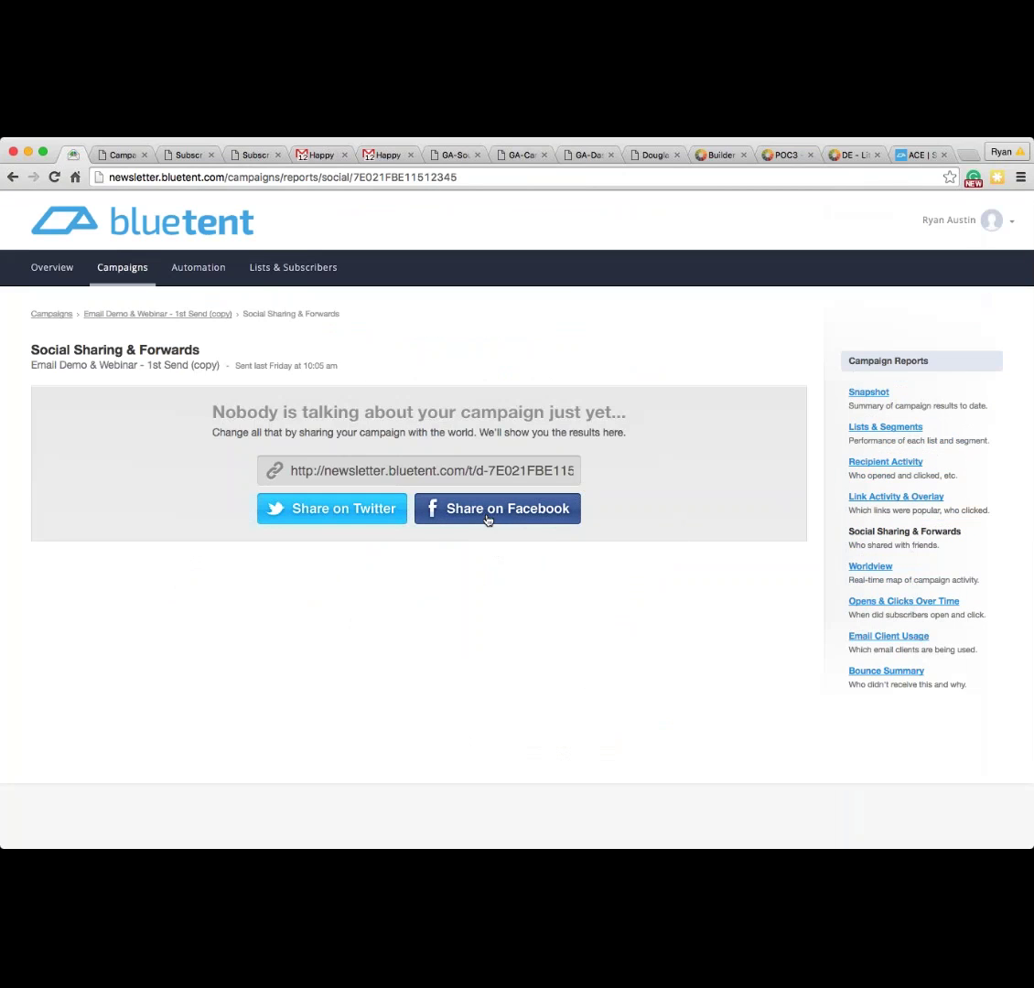
pyautogui.click(871, 567)
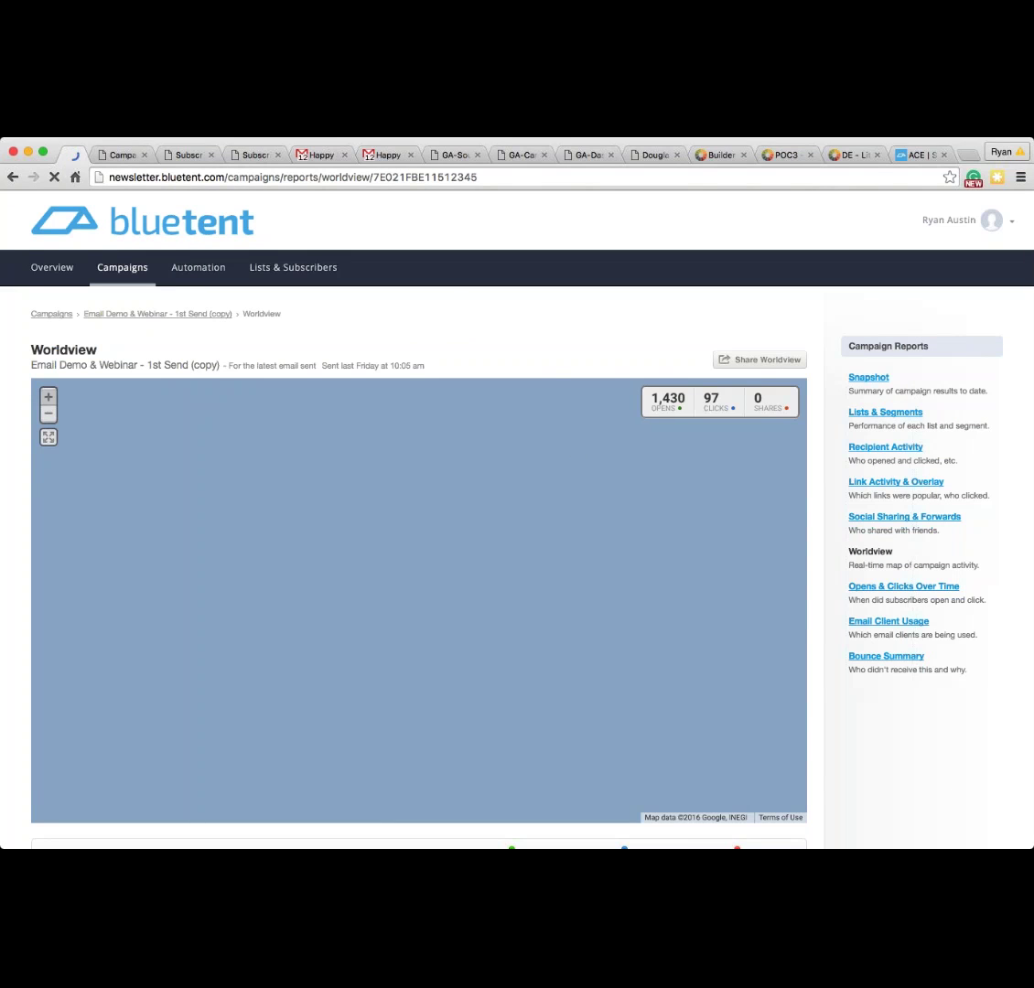
pyautogui.click(117, 155)
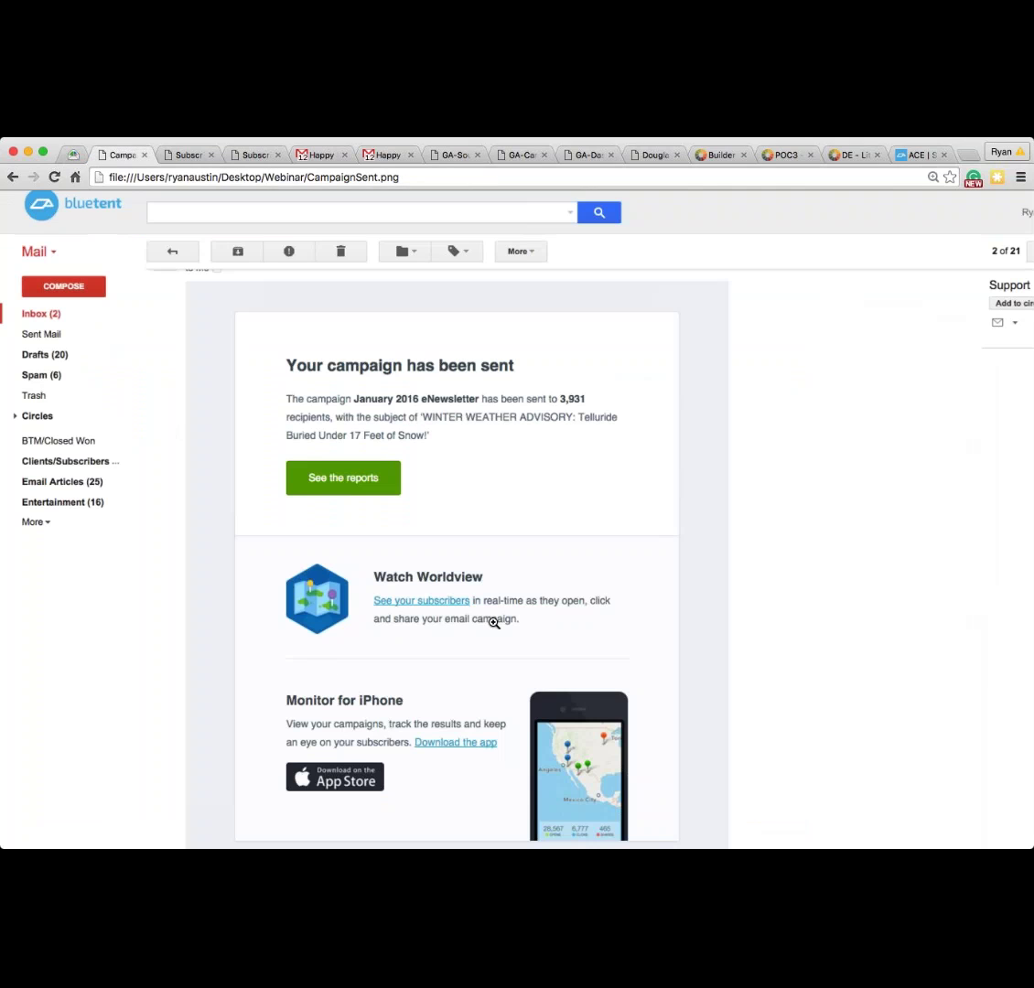
pyautogui.click(72, 154)
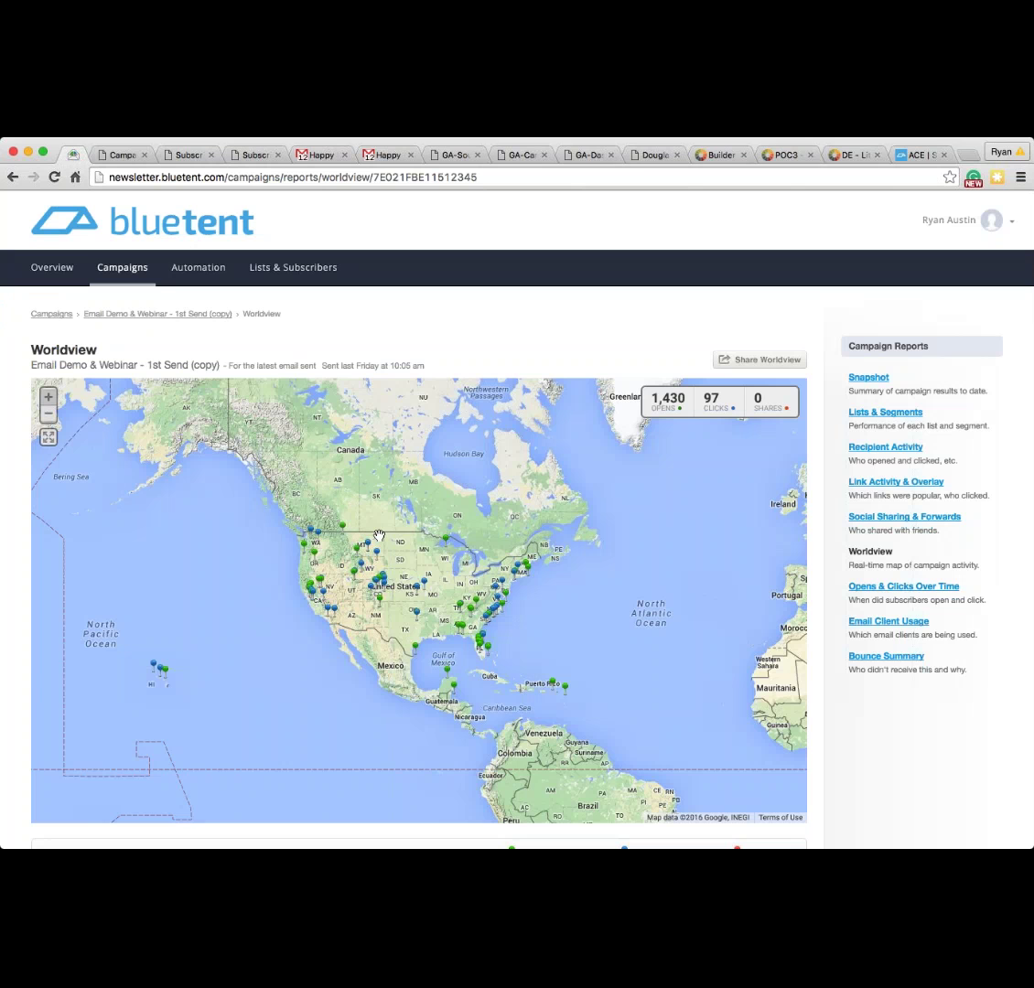
# Step: Examine the opens and clicks plotted across the United States on the Worldview map, checking markers in Colorado and California
pyautogui.scroll(5, 379, 536)
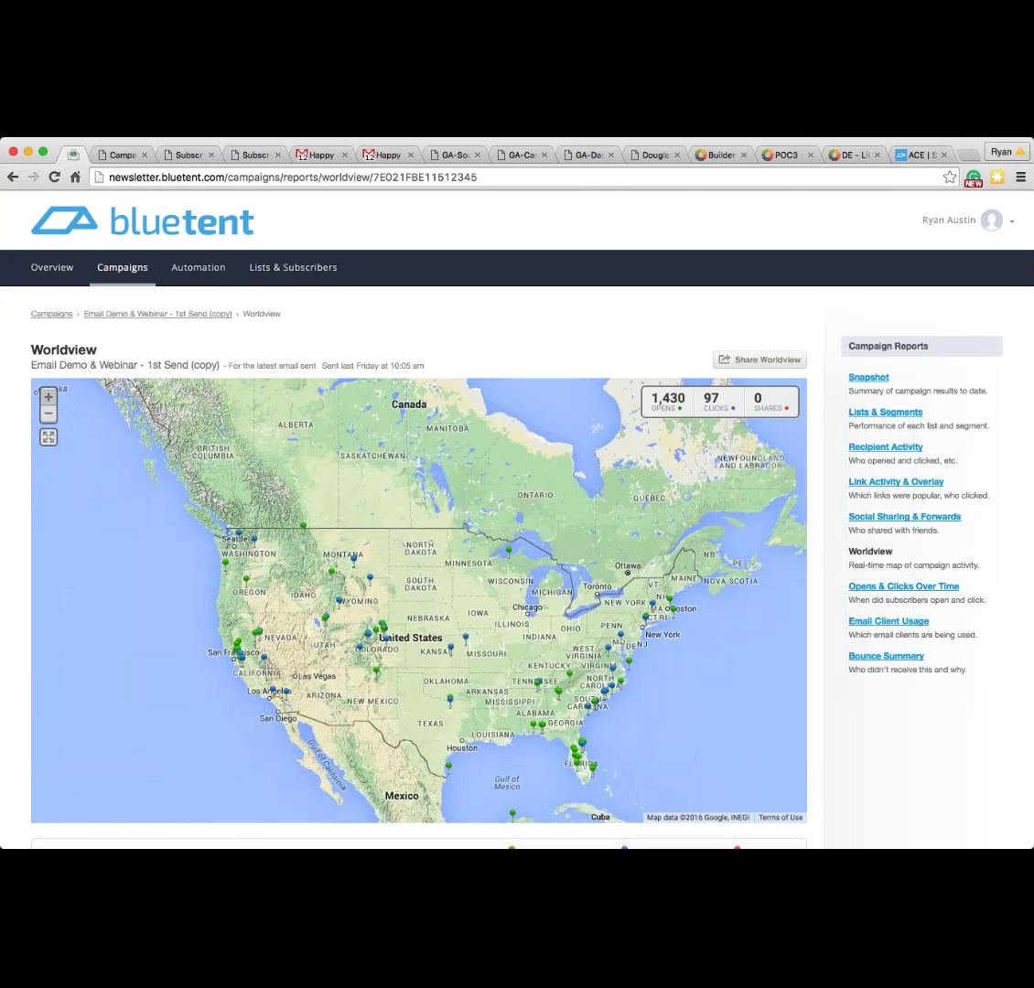
pyautogui.moveTo(385, 606); pyautogui.dragTo(428, 453)
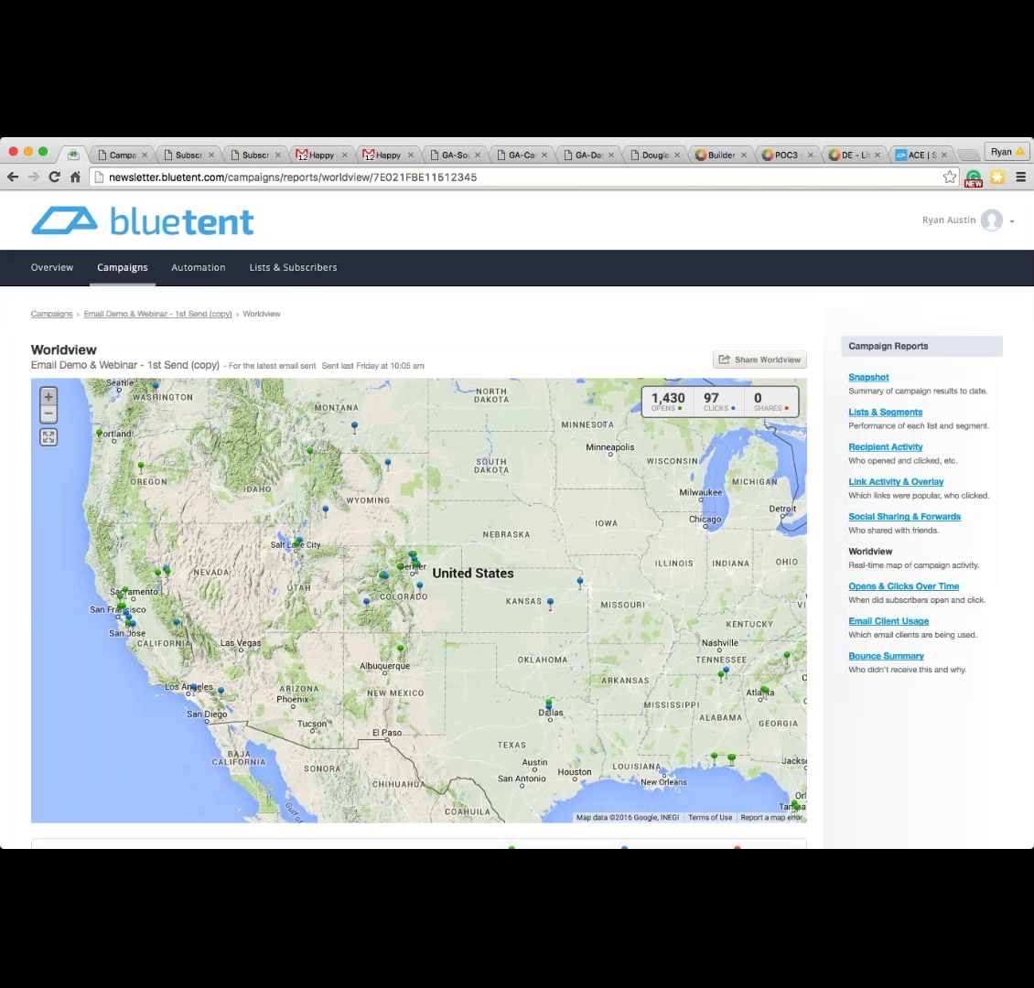
pyautogui.moveTo(392, 582); pyautogui.dragTo(338, 593)
pyautogui.click(339, 590)
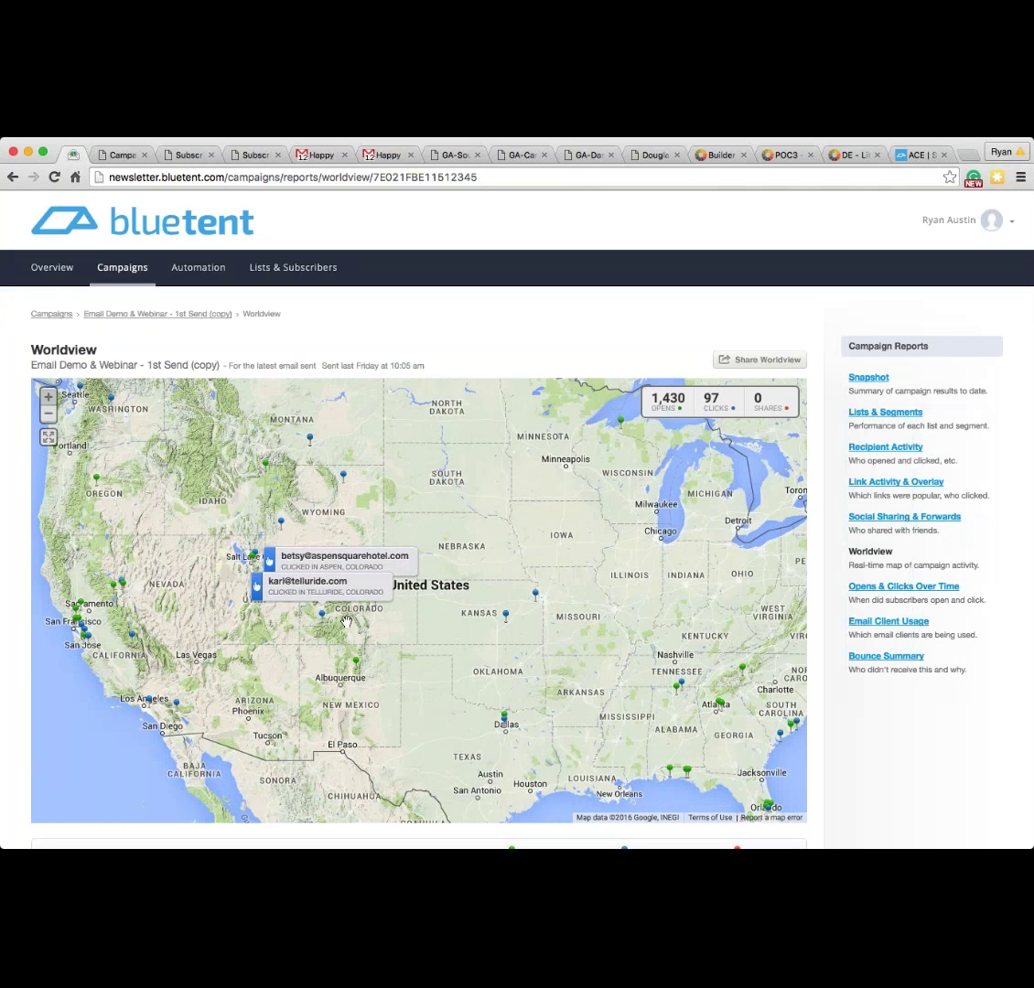
pyautogui.click(87, 629)
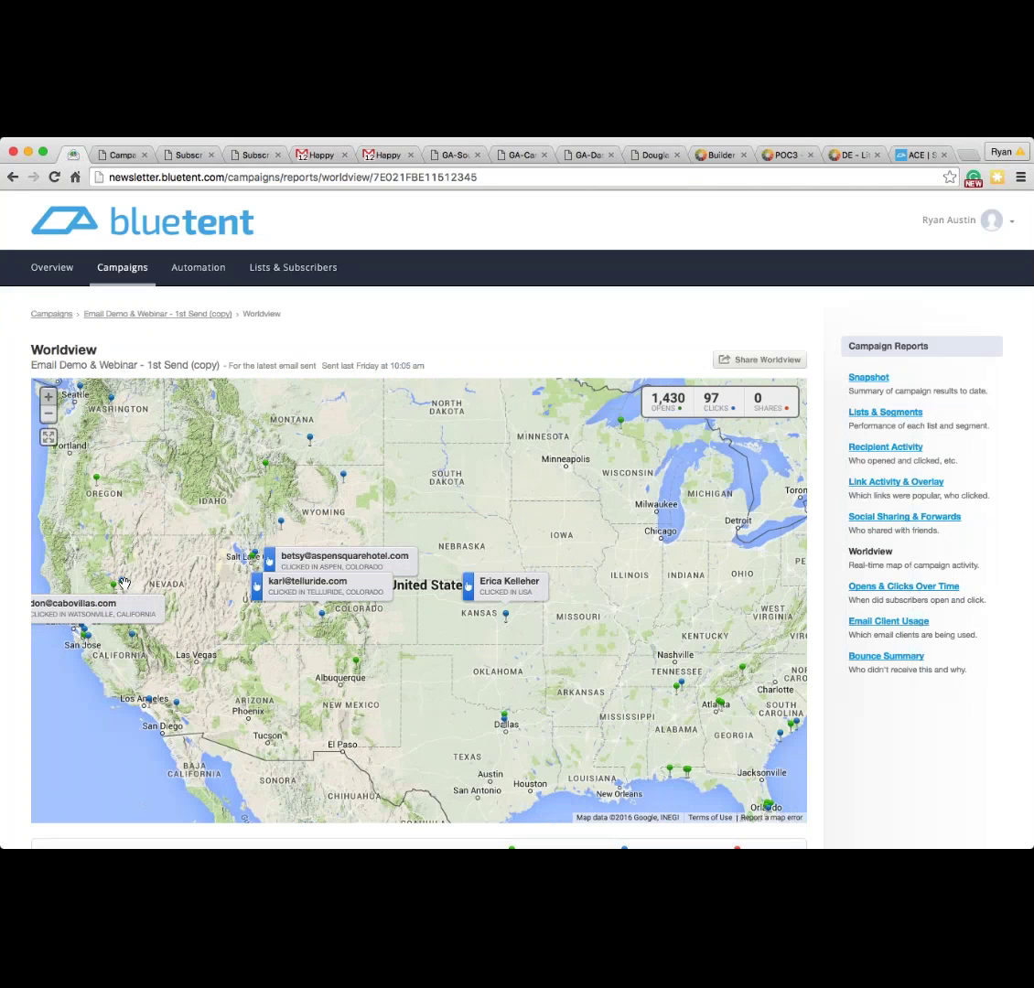
pyautogui.click(151, 702)
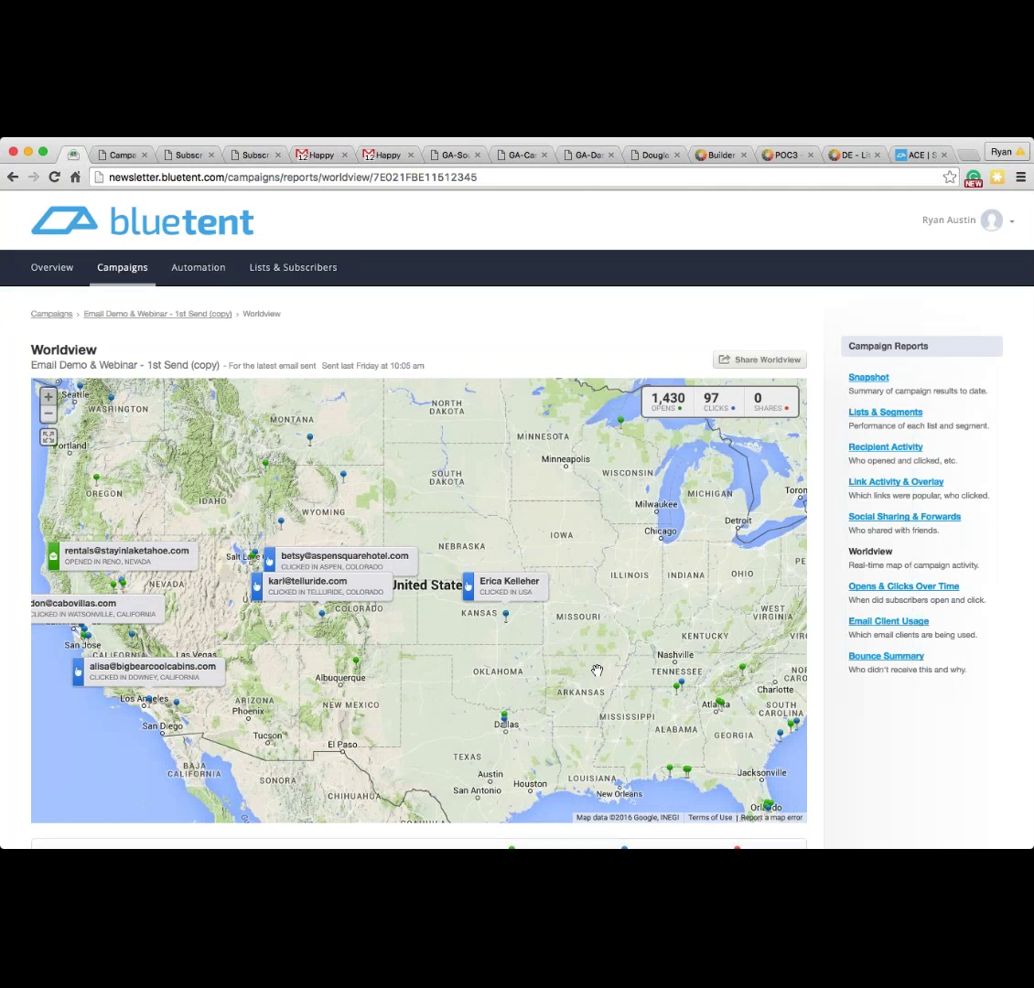
pyautogui.moveTo(444, 565); pyautogui.dragTo(520, 549)
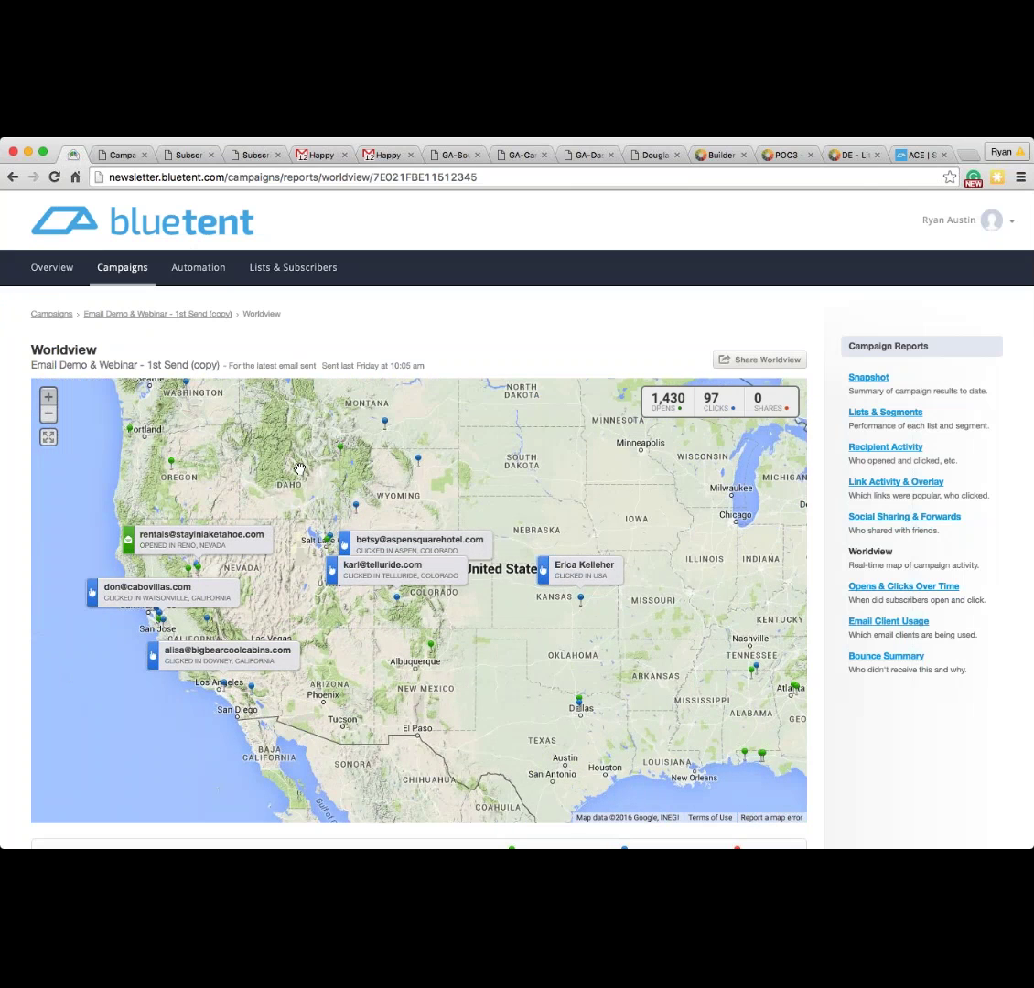
pyautogui.moveTo(299, 470); pyautogui.dragTo(308, 494)
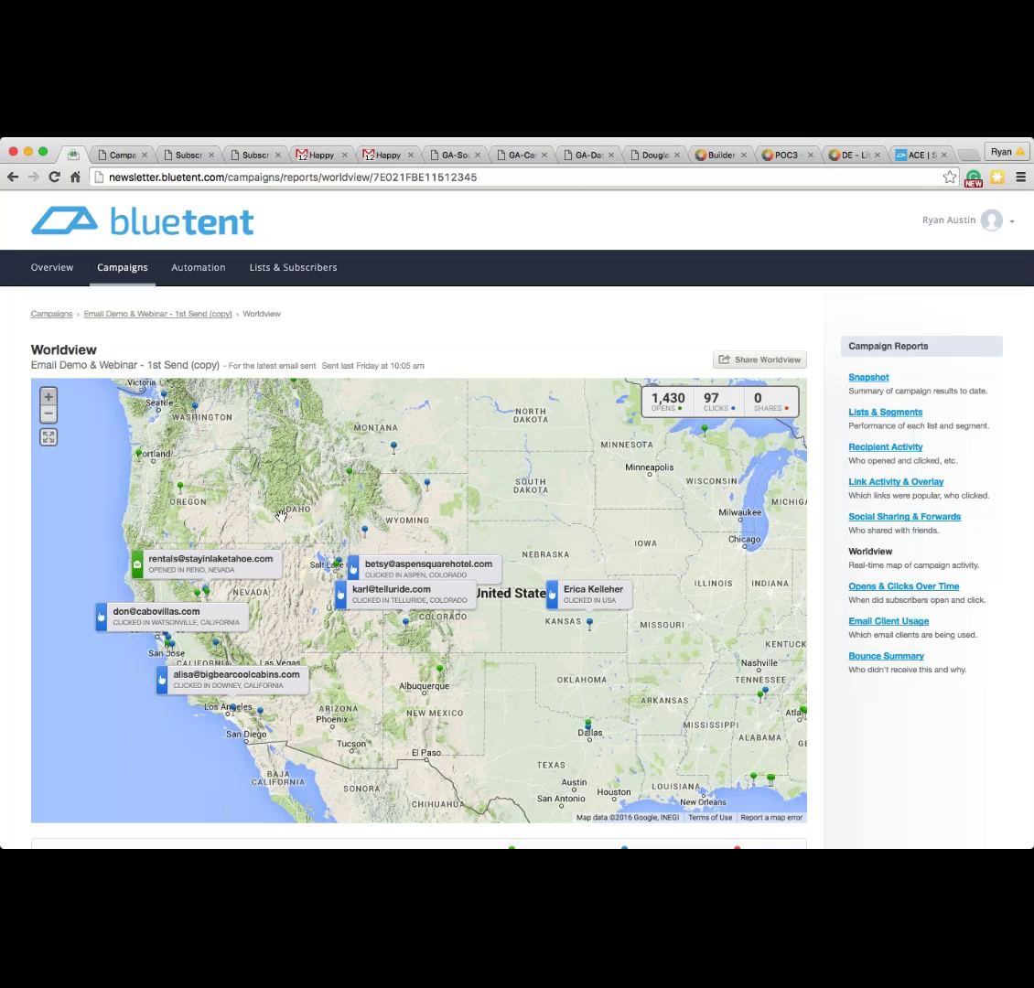
# Step: Examine the Opens & Clicks Over Time report and view its hourly breakdown for 22 Jan 2016
pyautogui.click(880, 594)
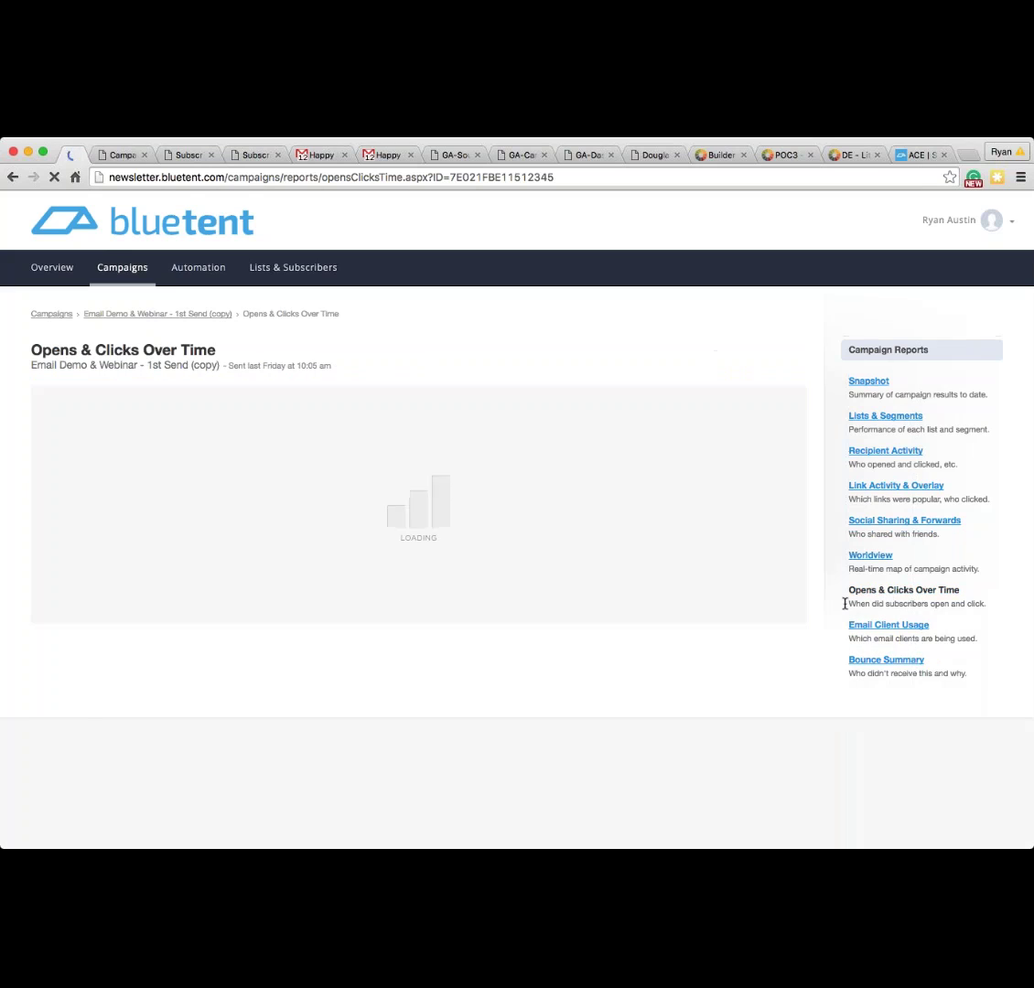
pyautogui.scroll(-2, 827, 630)
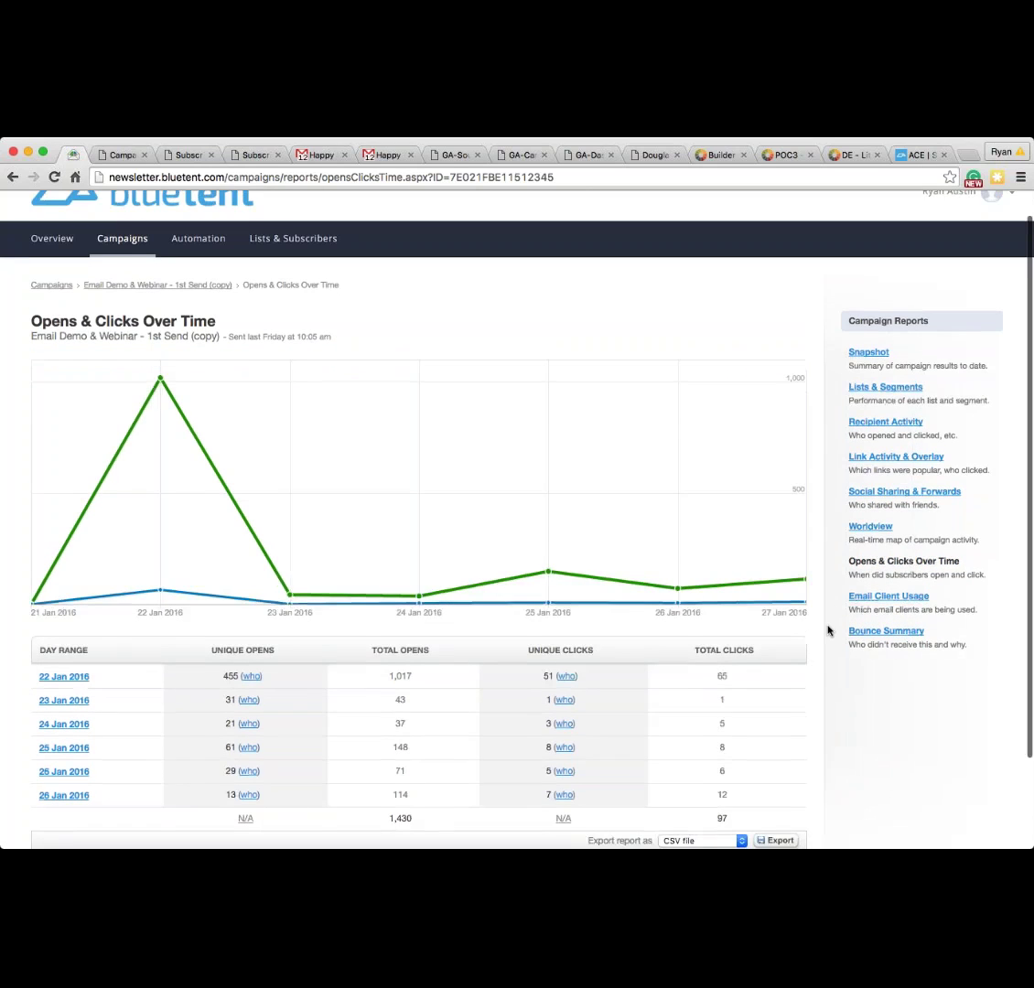
pyautogui.scroll(-2, 828, 629)
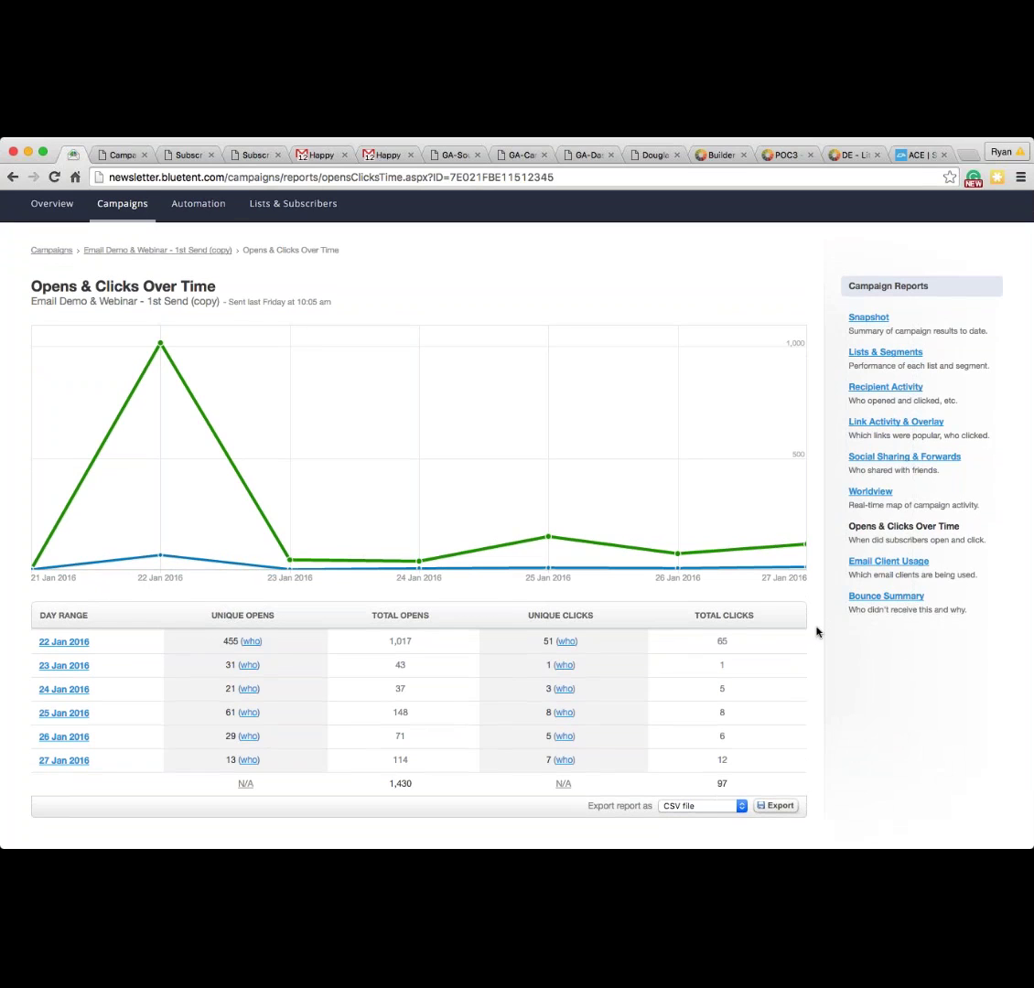
pyautogui.click(65, 646)
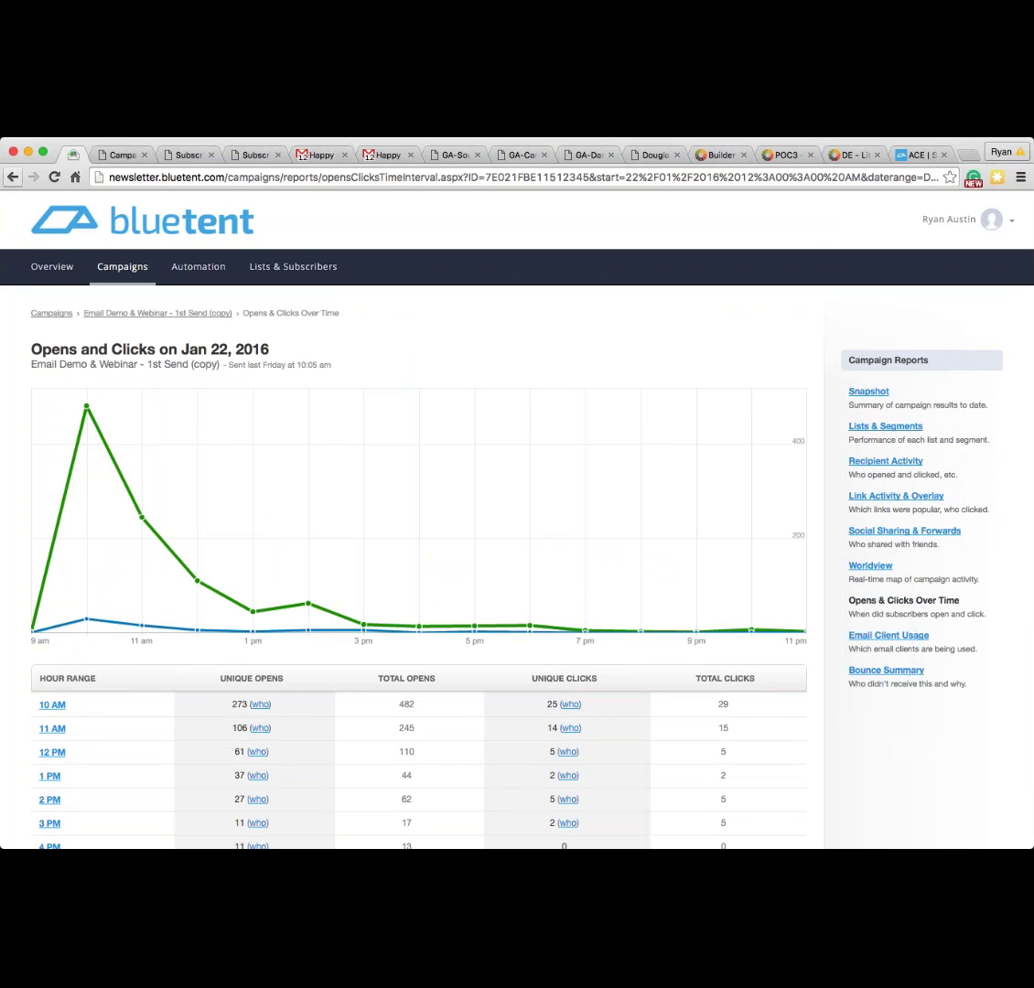
pyautogui.click(13, 176)
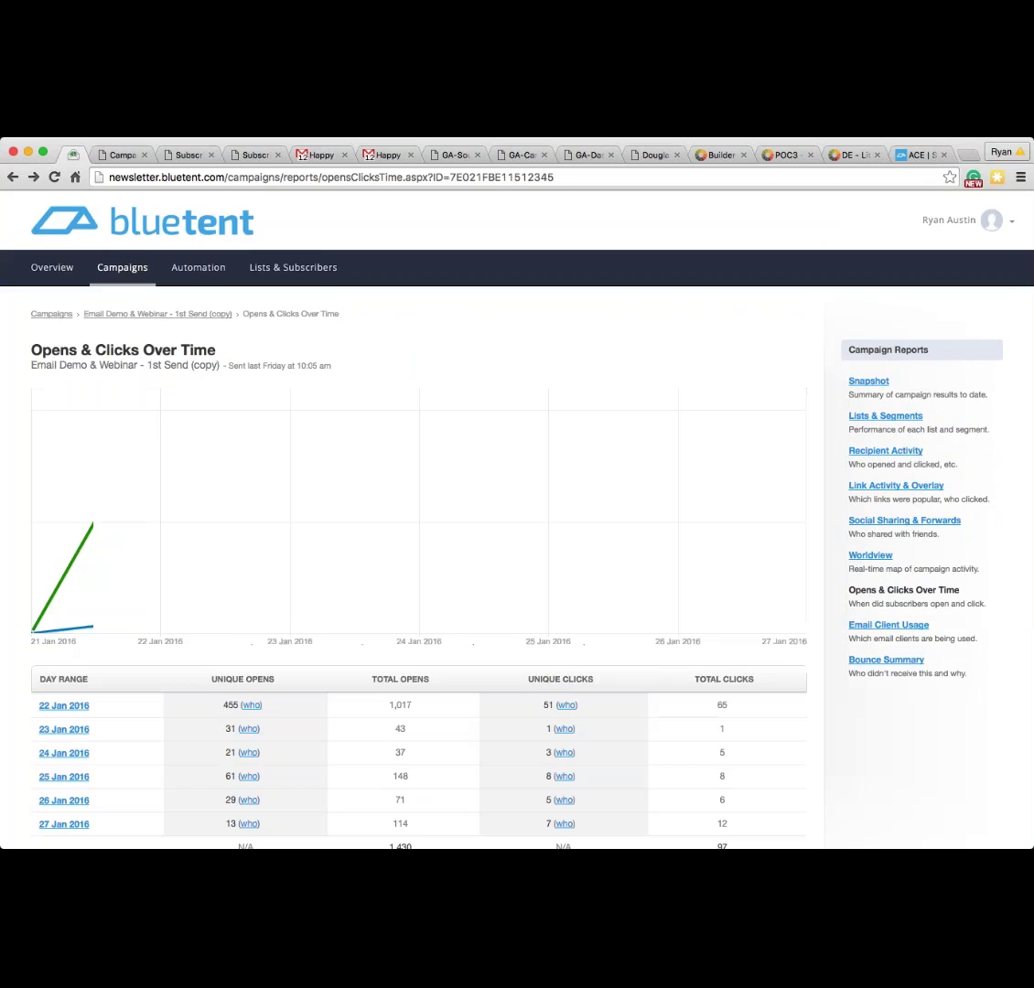
# Step: View the hourly breakdown of opens and clicks for 23 Jan 2016, examining both the graph and the hour table
pyautogui.scroll(-2, 50, 631)
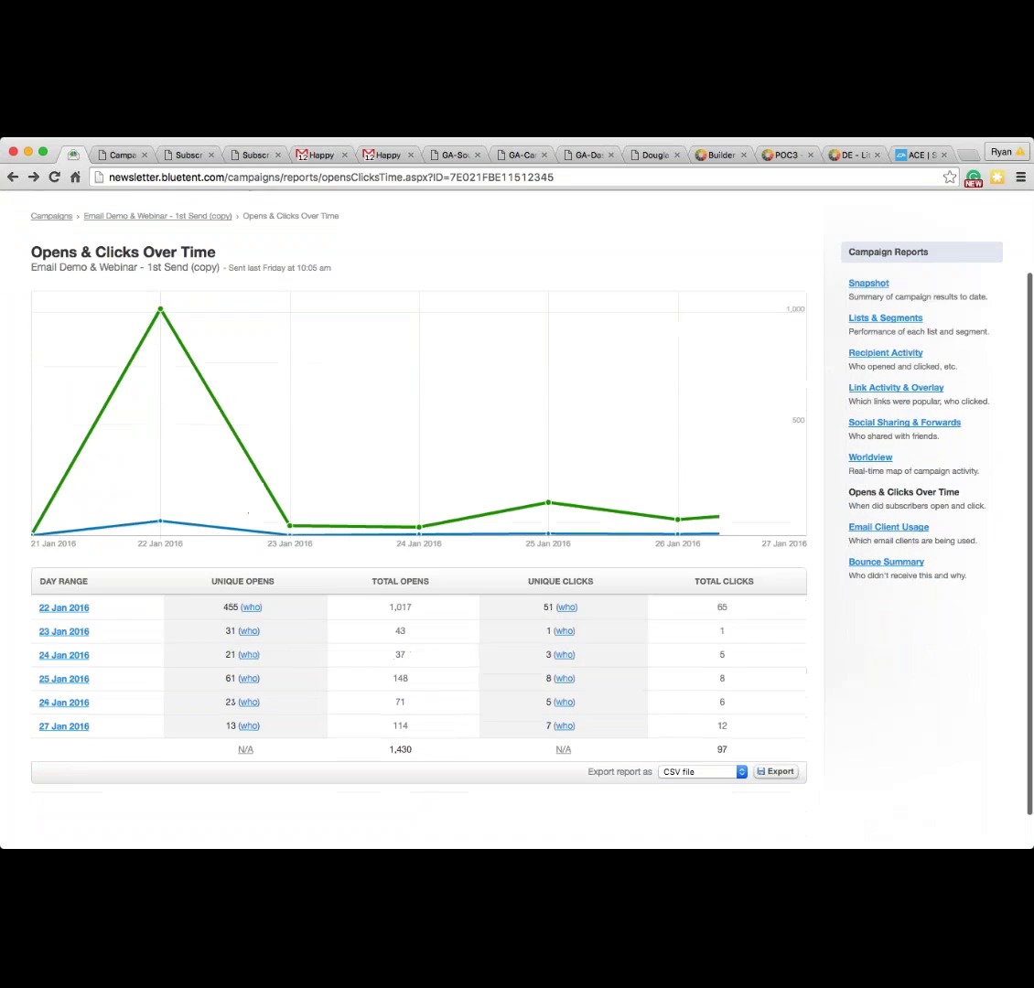
pyautogui.click(50, 631)
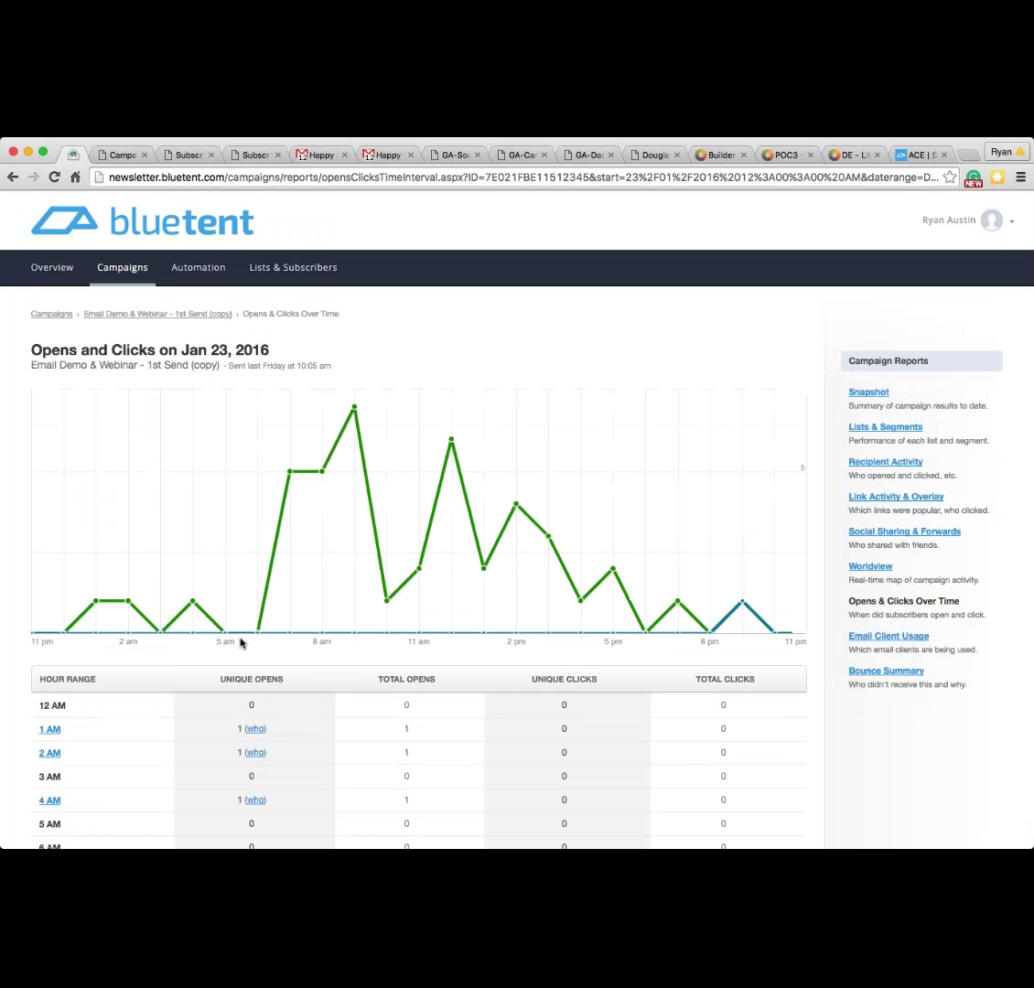
pyautogui.moveTo(348, 391)
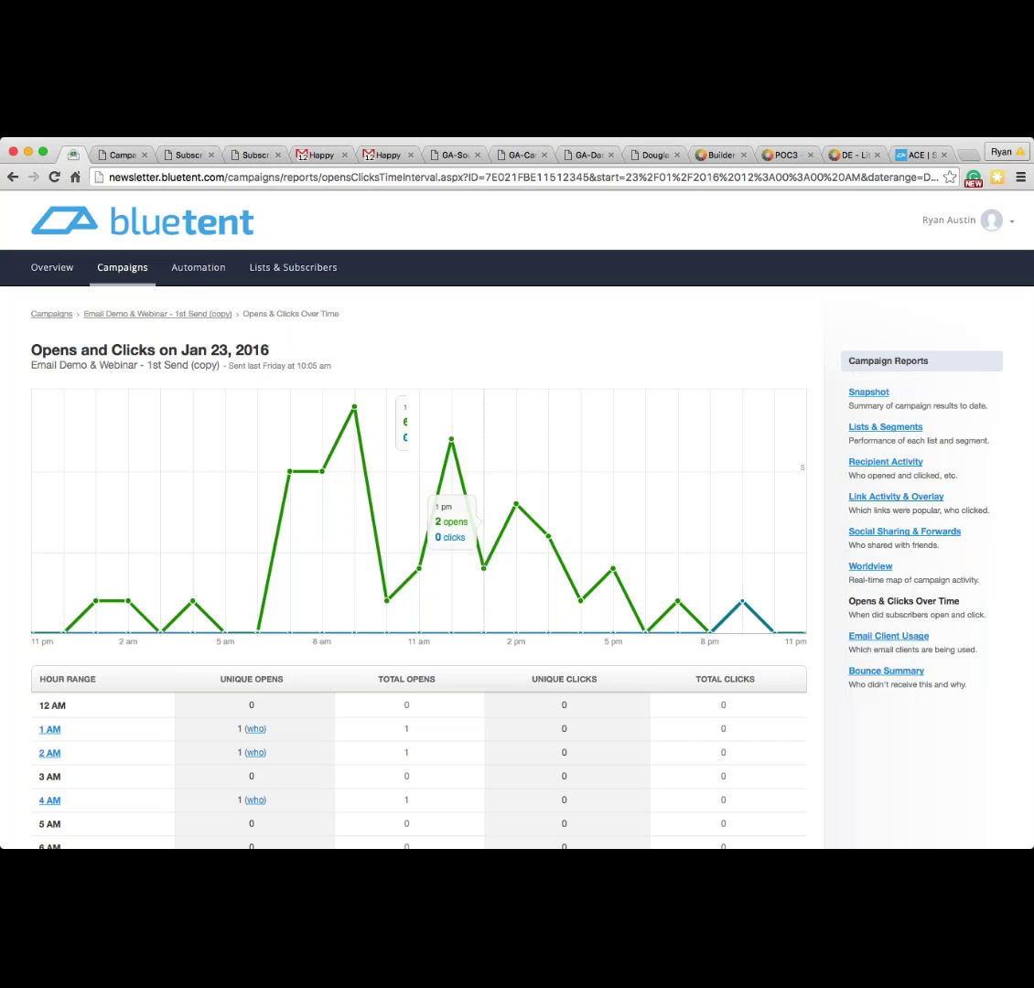
pyautogui.scroll(-2, 198, 631)
pyautogui.scroll(-10, 198, 632)
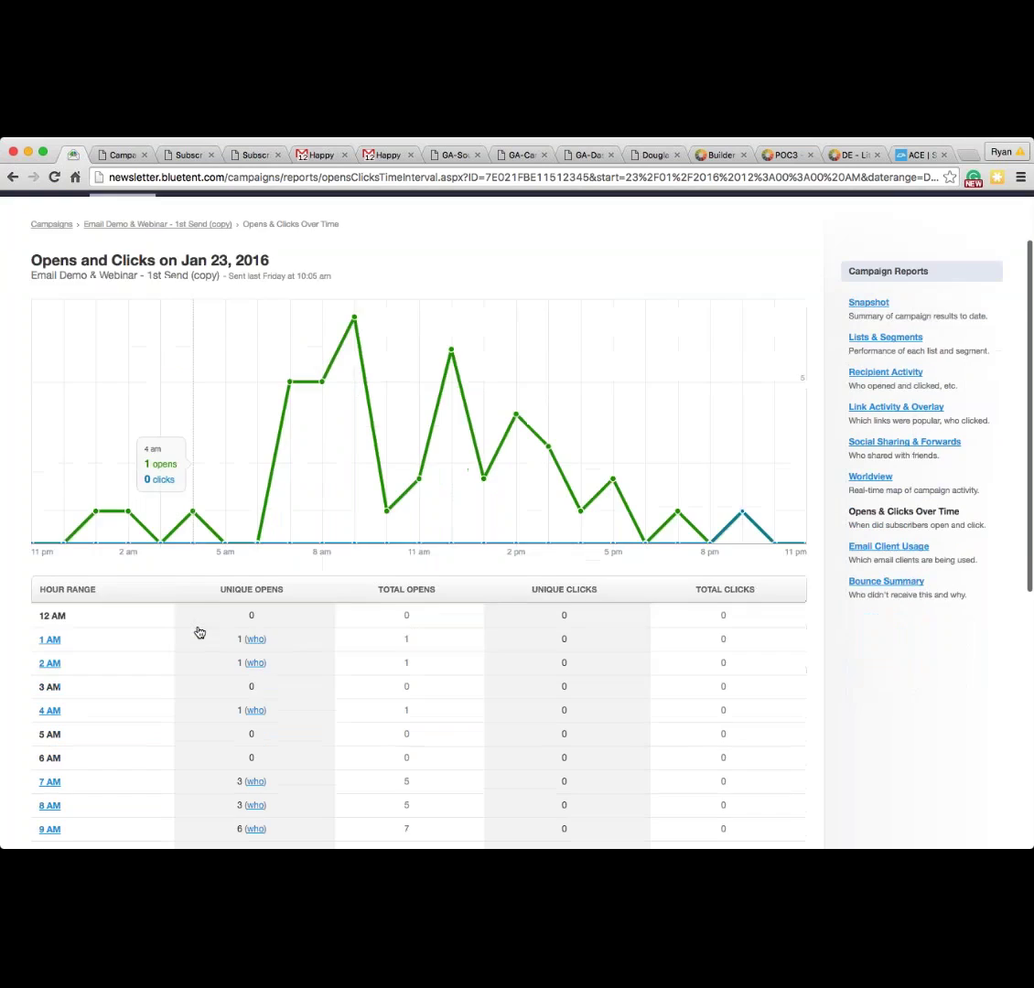
pyautogui.scroll(11, 200, 629)
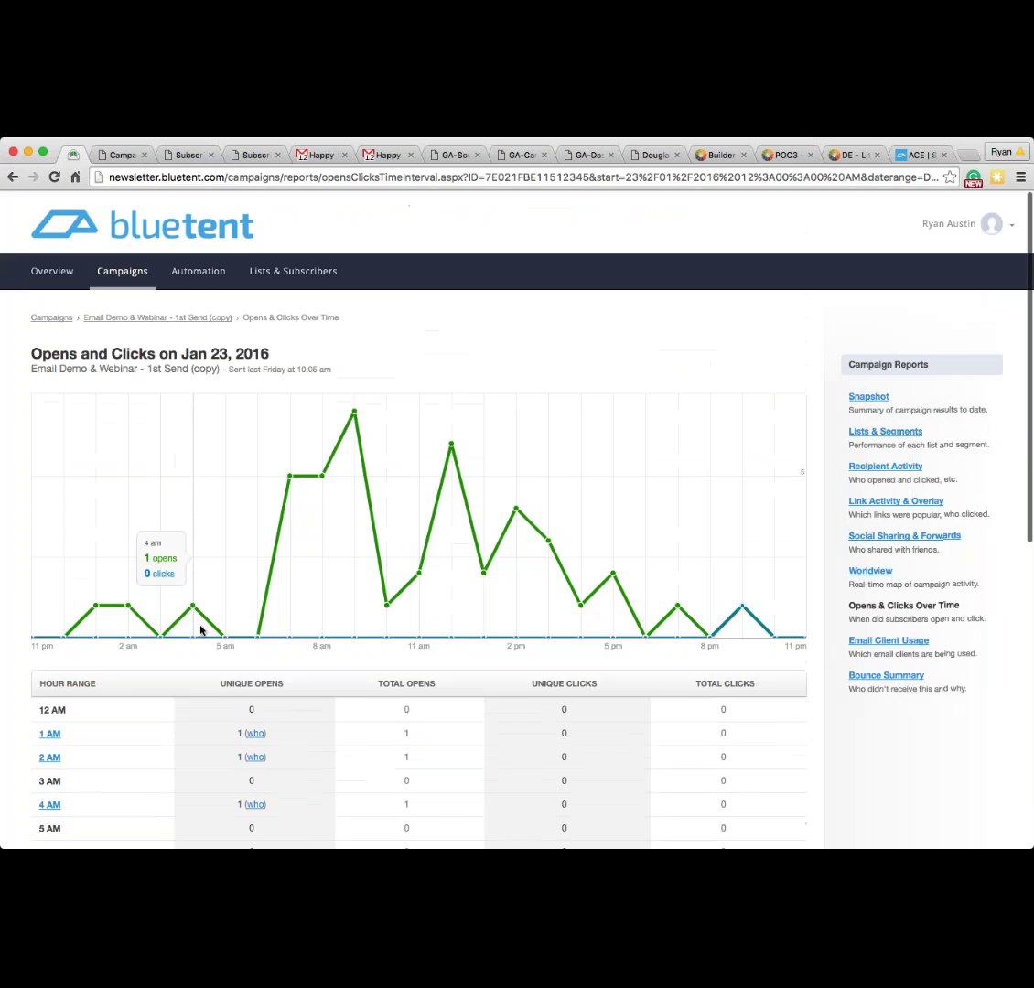
# Step: Return to the campaigns list and open the Inside the Tent: Best Places to Work 2015 report
pyautogui.click(61, 319)
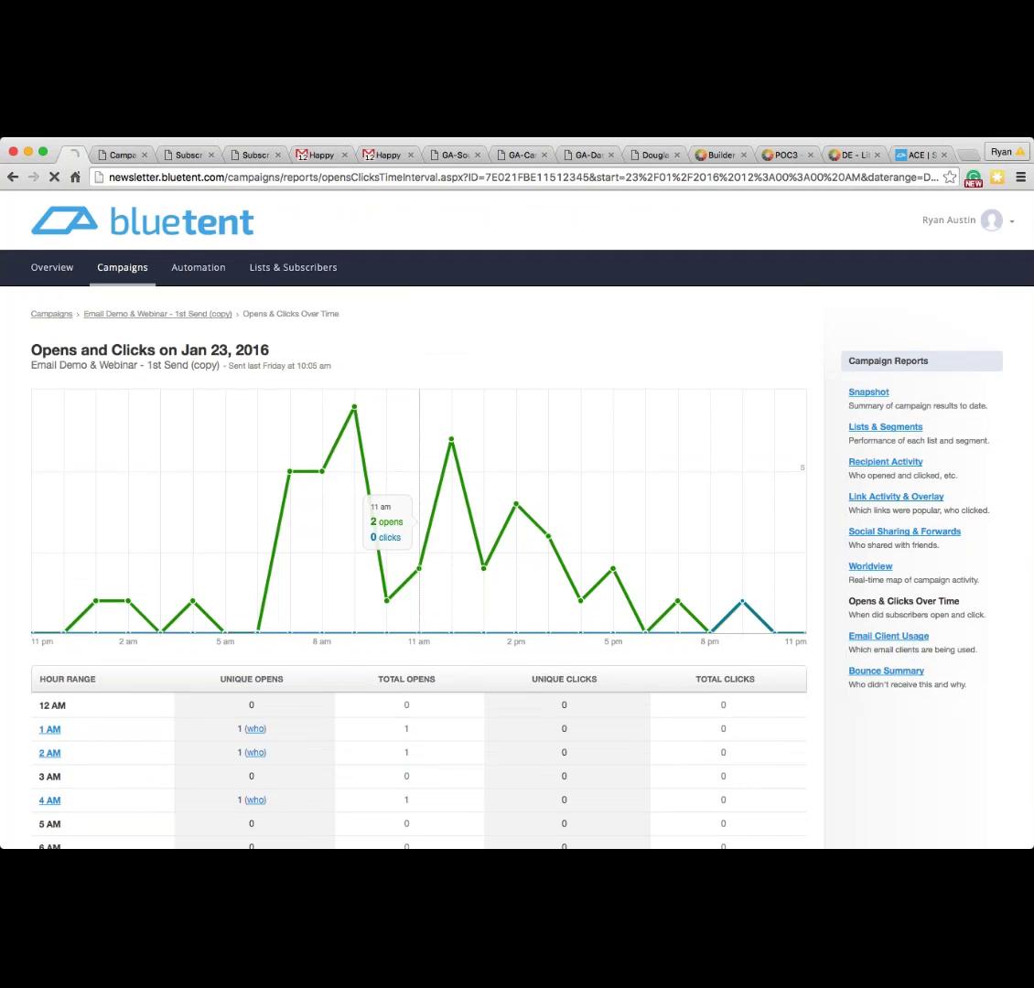
pyautogui.scroll(-4, 341, 562)
pyautogui.scroll(-8, 341, 562)
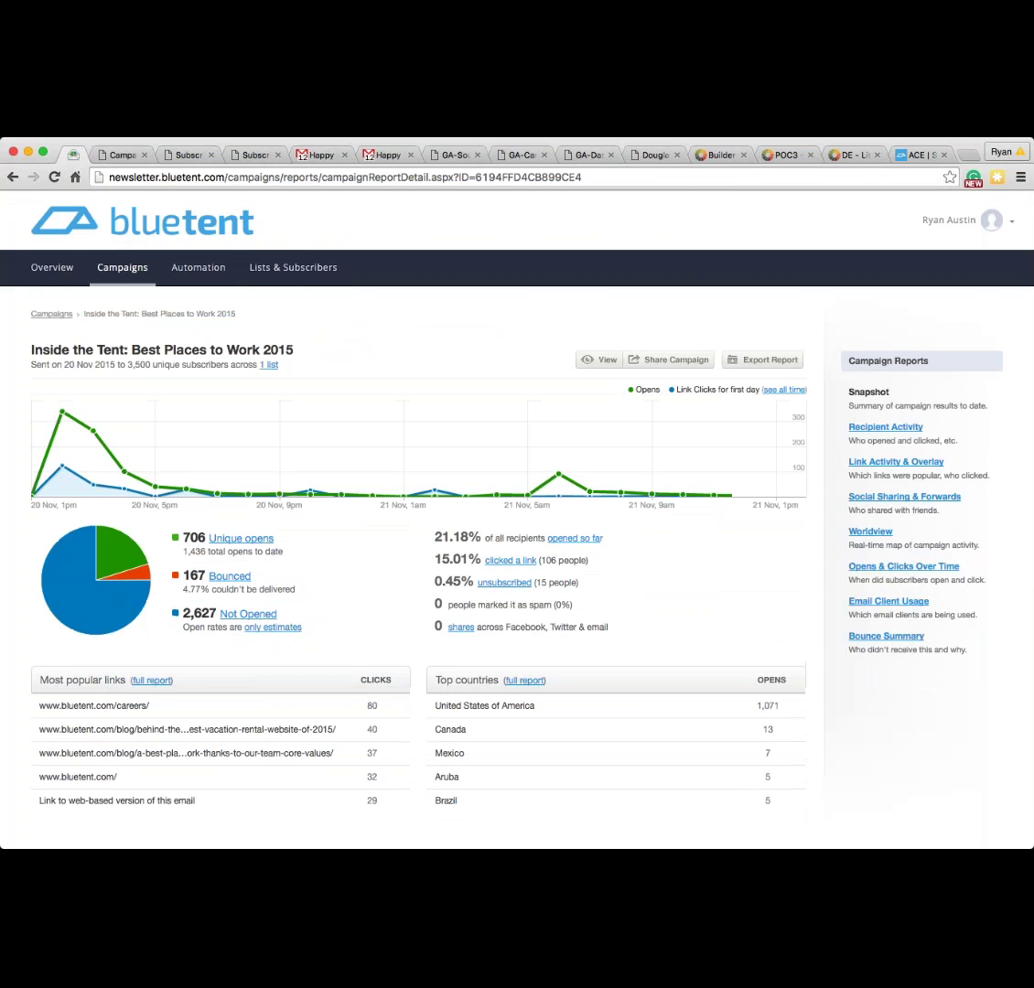
# Step: View the campaign's Opens & Clicks Over Time report for November 2015 and its hourly breakdown for 30 Nov 2015
pyautogui.scroll(-1, 456, 439)
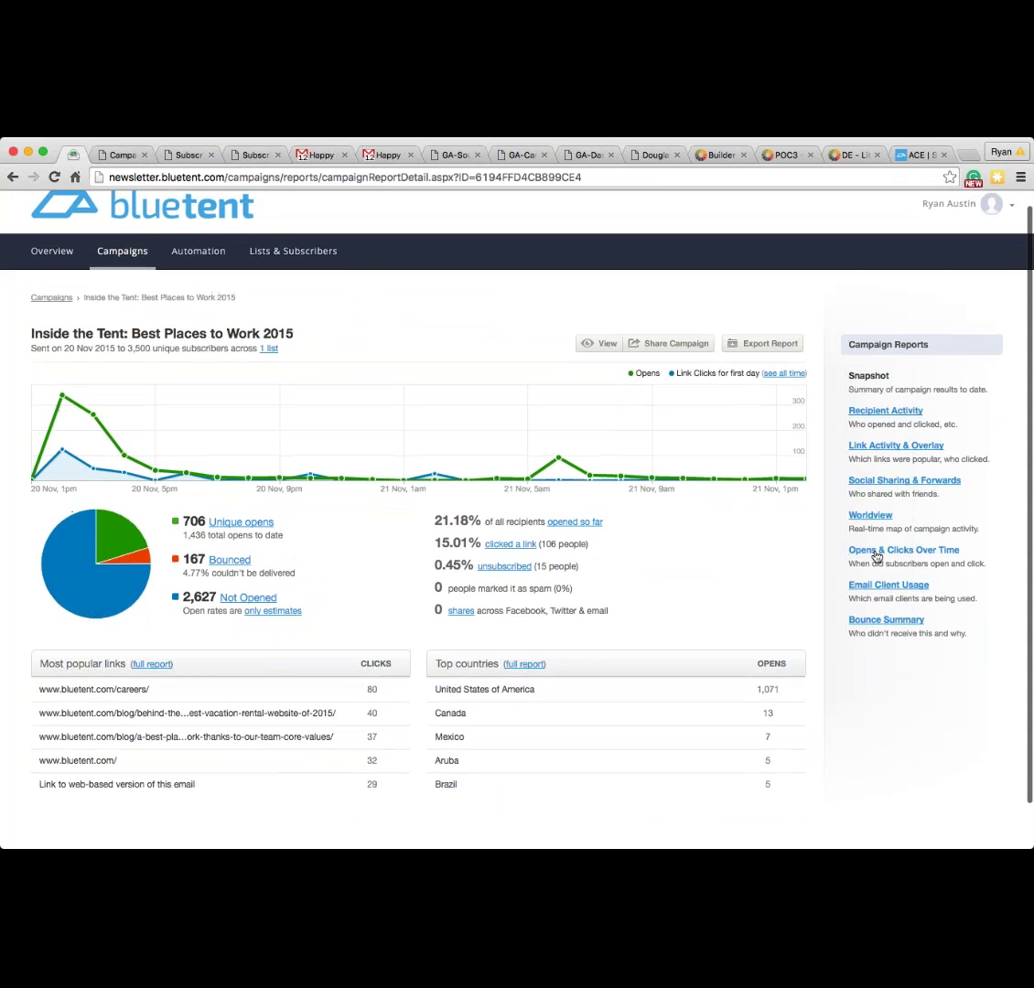
pyautogui.click(876, 549)
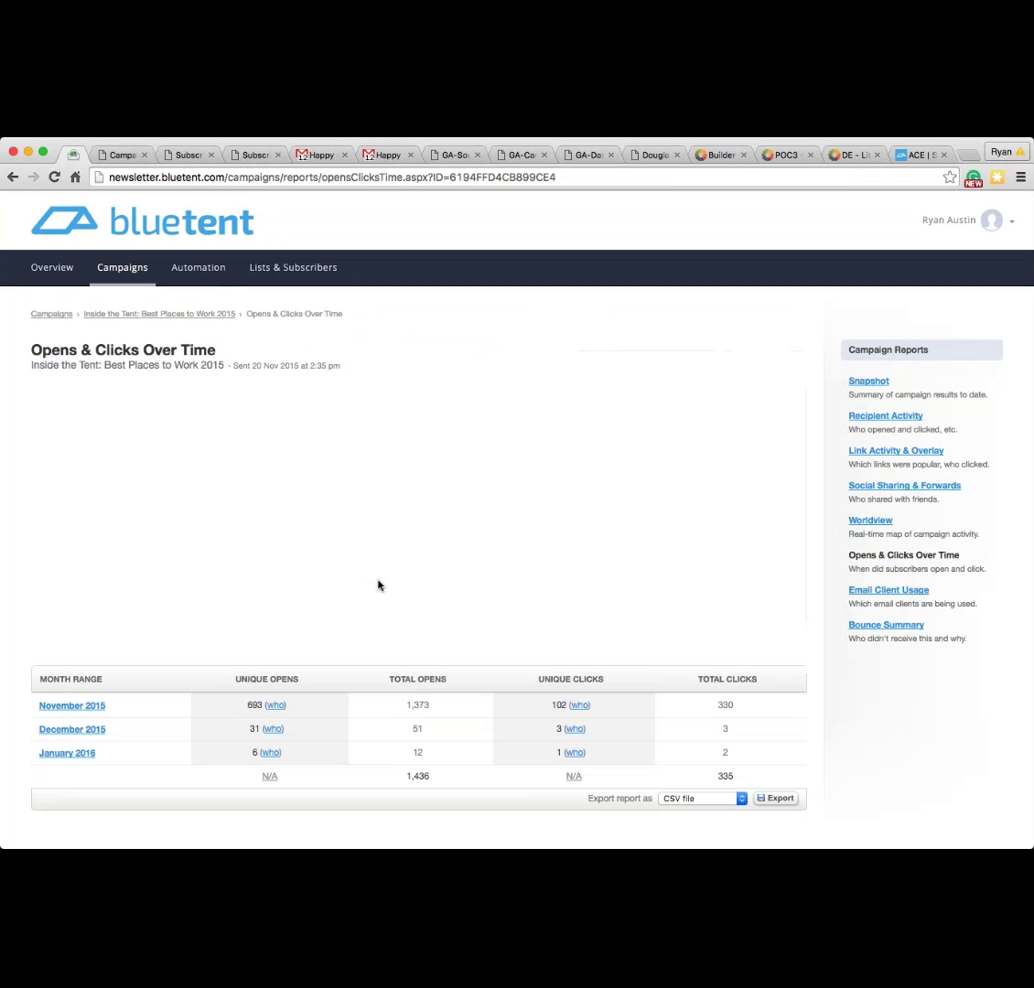
pyautogui.click(73, 708)
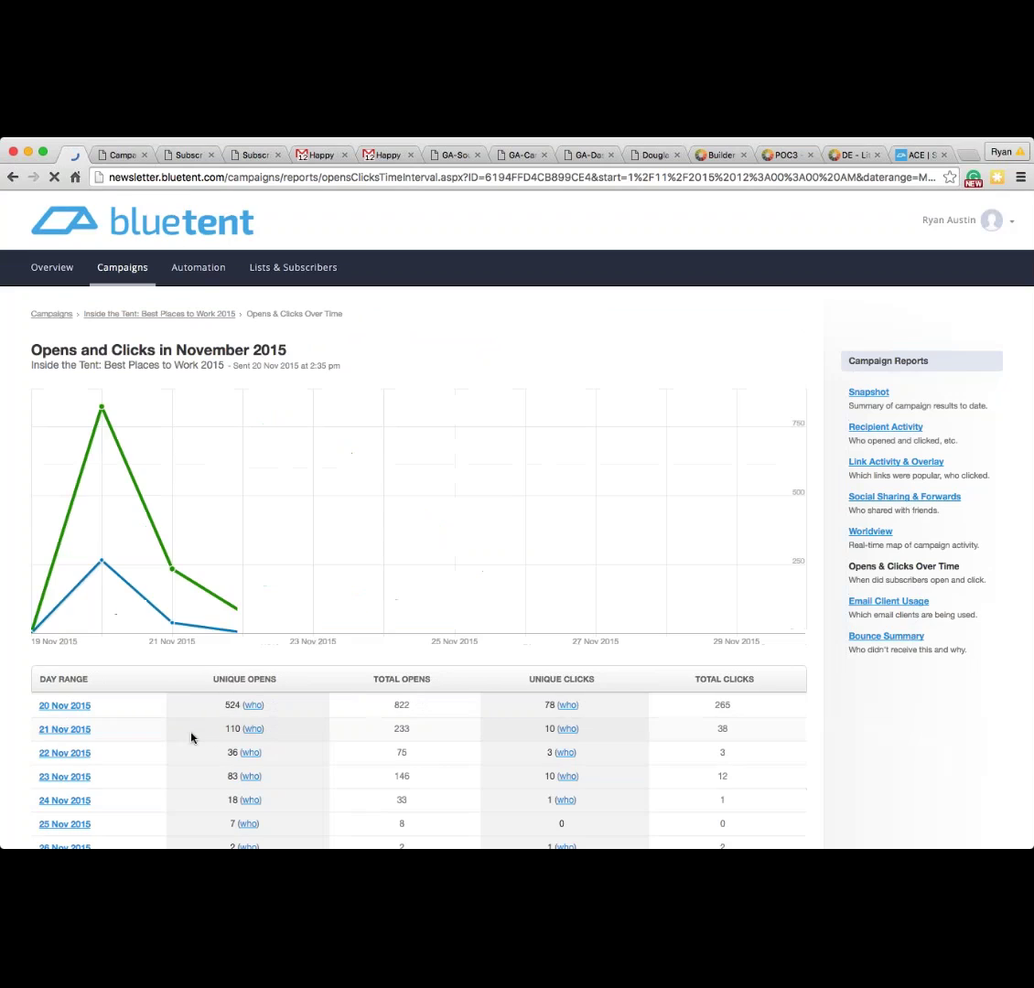
pyautogui.scroll(-2, 191, 737)
pyautogui.scroll(-3, 191, 737)
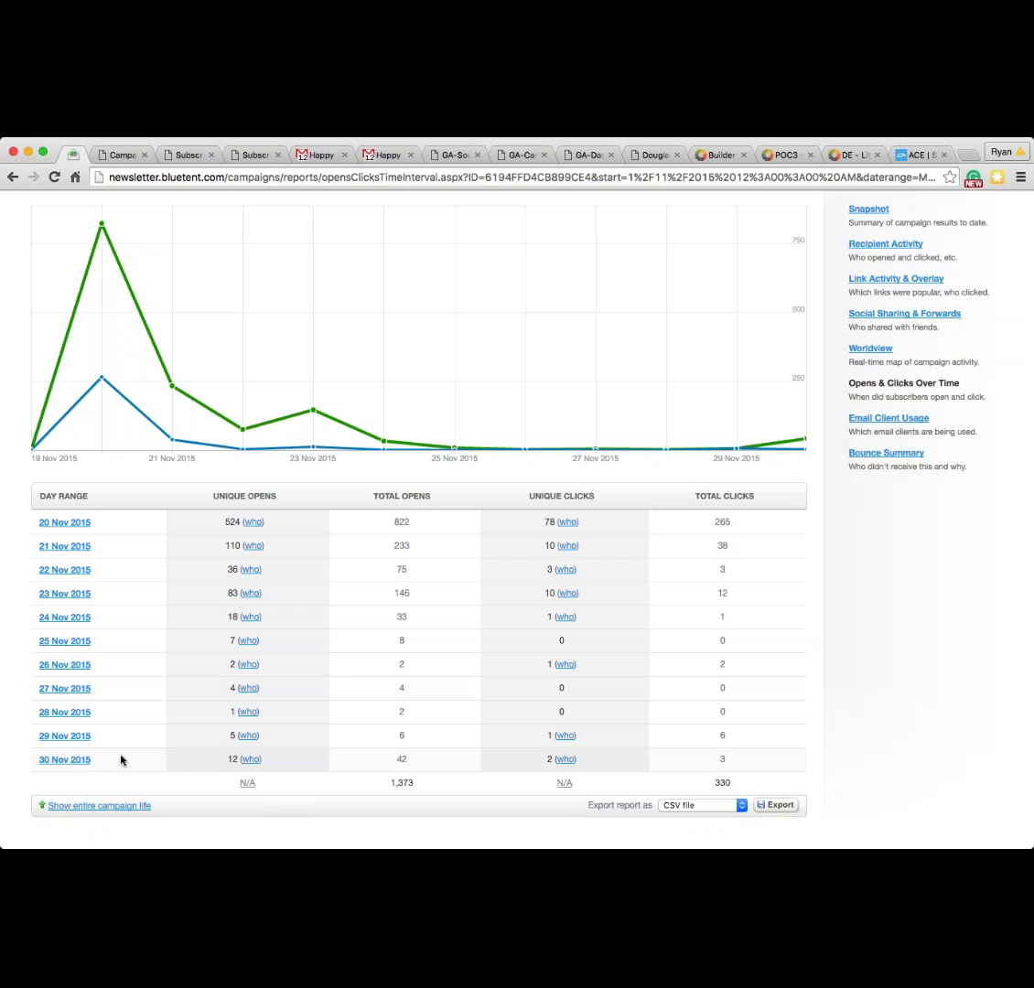
pyautogui.click(84, 761)
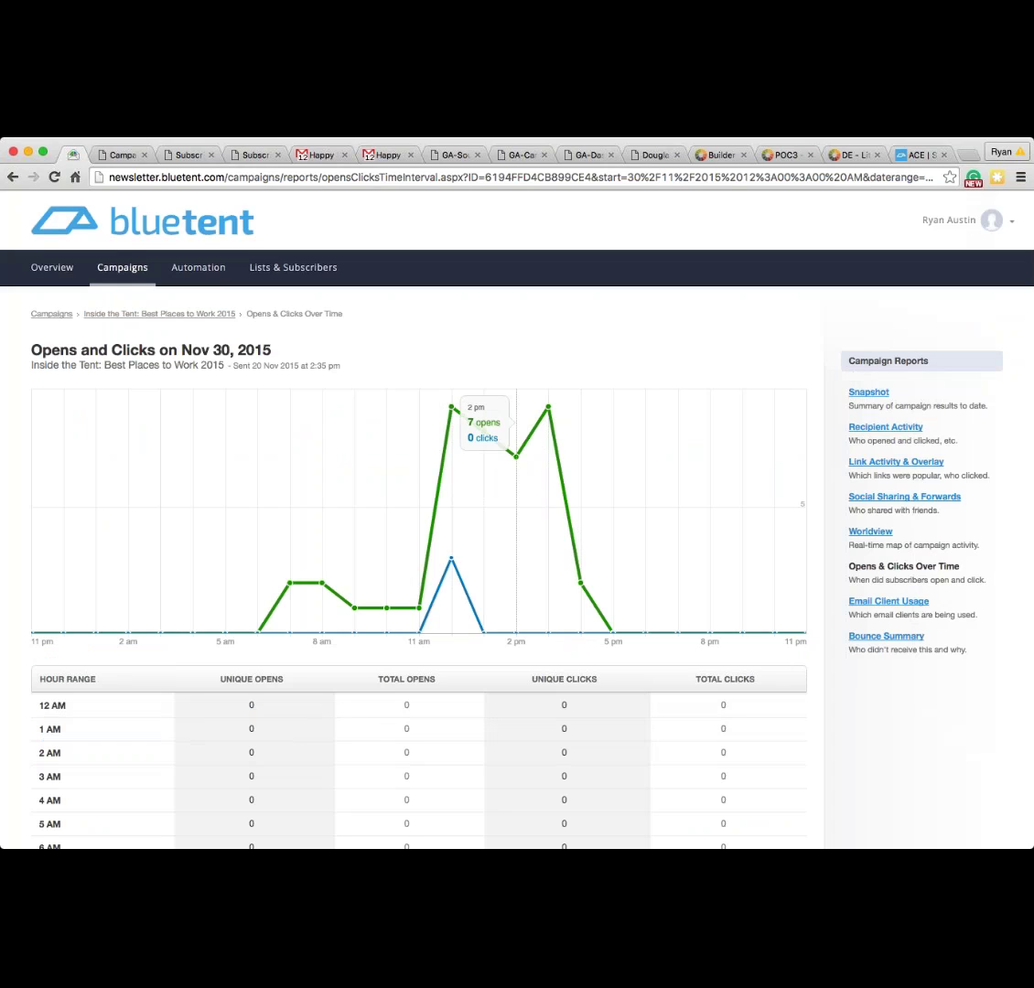
# Step: Examine the Email Client Usage report, comparing the most popular clients with the detailed table and highlighting the Outlook 2007 entry
pyautogui.click(897, 607)
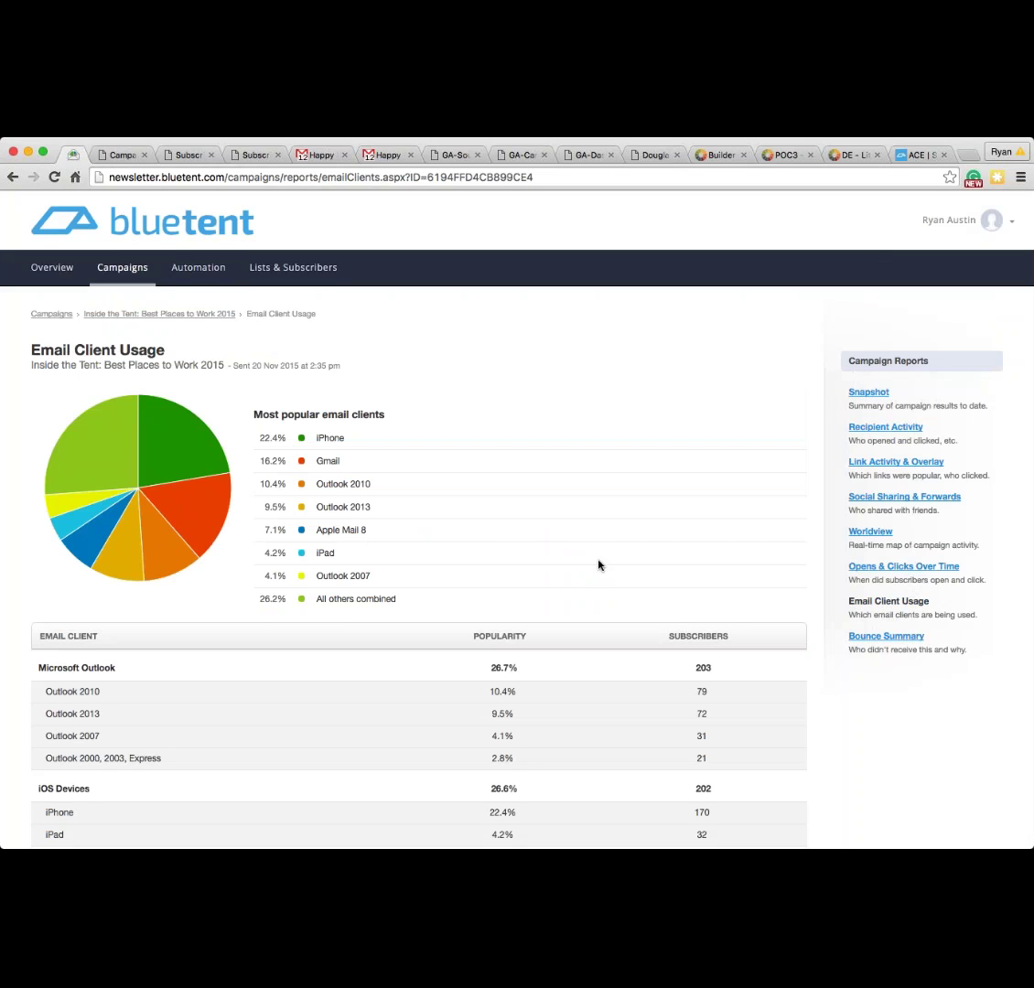
pyautogui.scroll(-3, 599, 565)
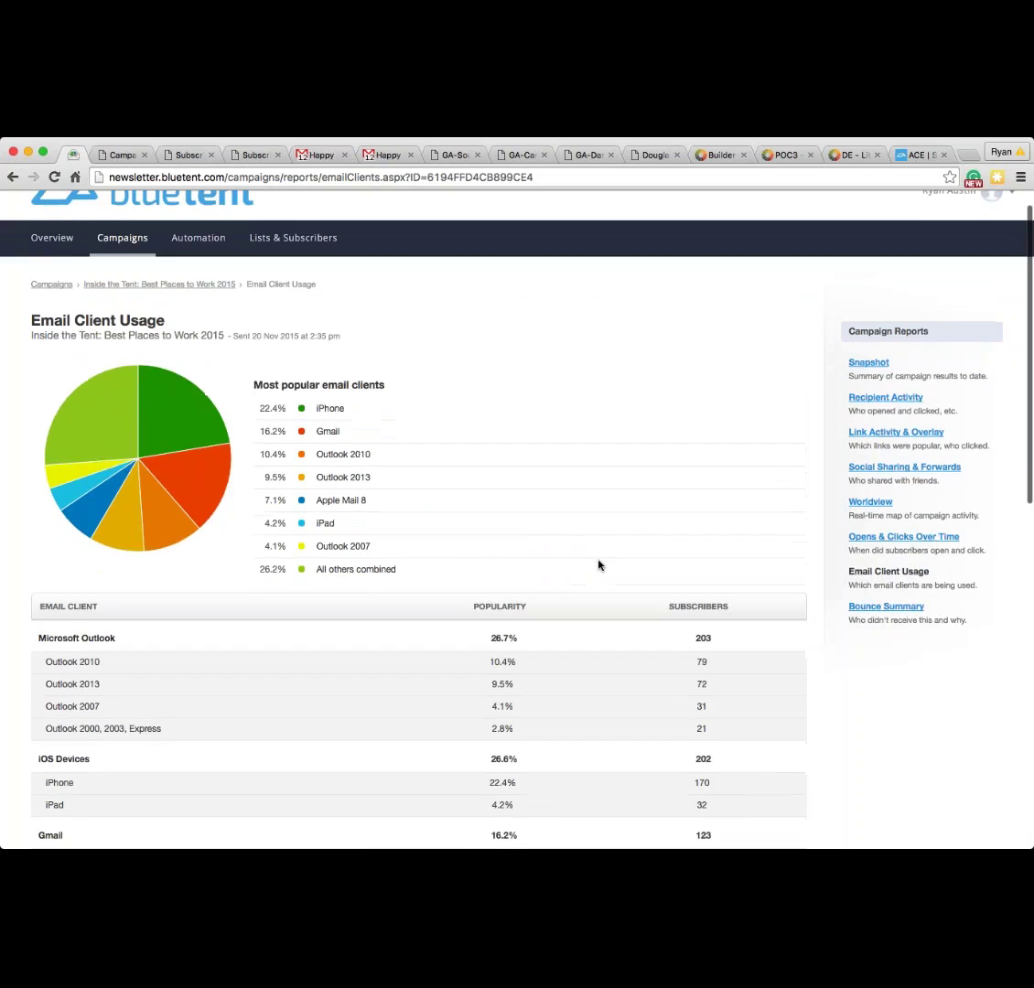
pyautogui.scroll(-9, 598, 565)
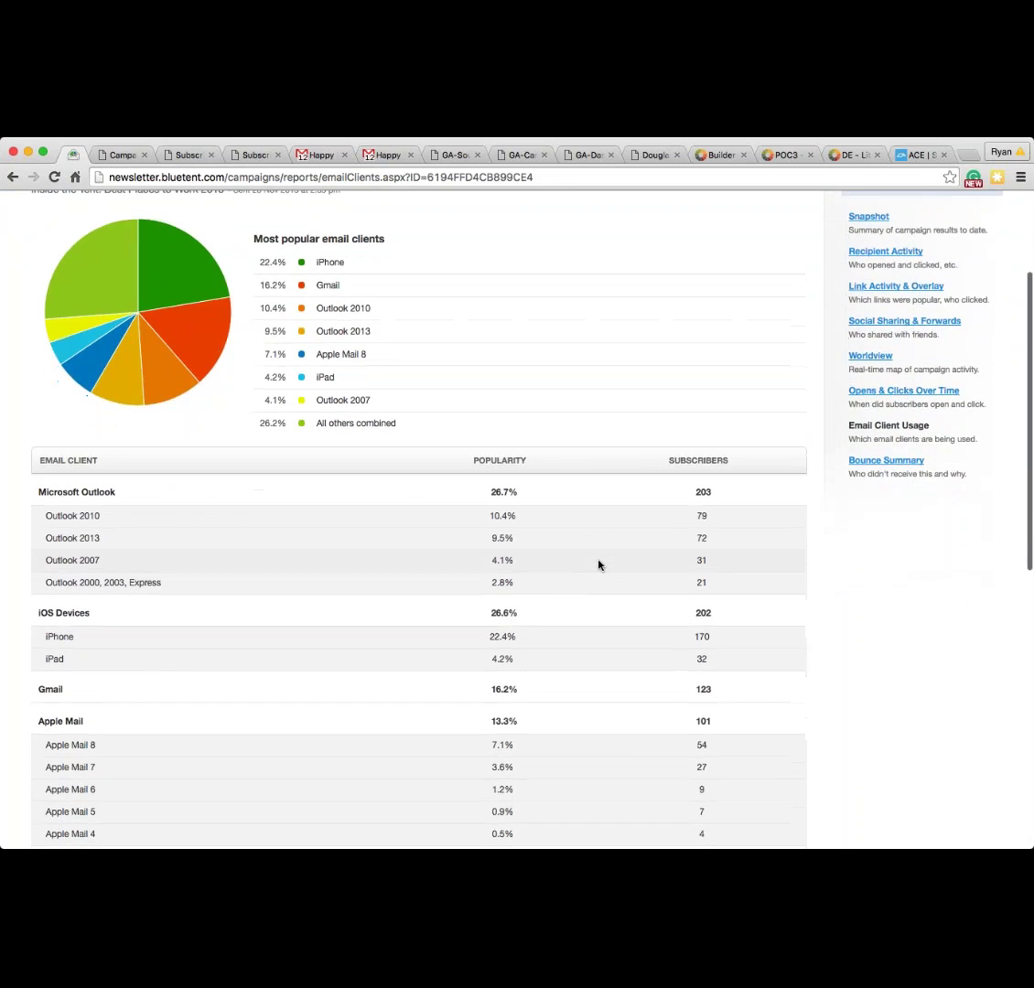
pyautogui.scroll(10, 598, 564)
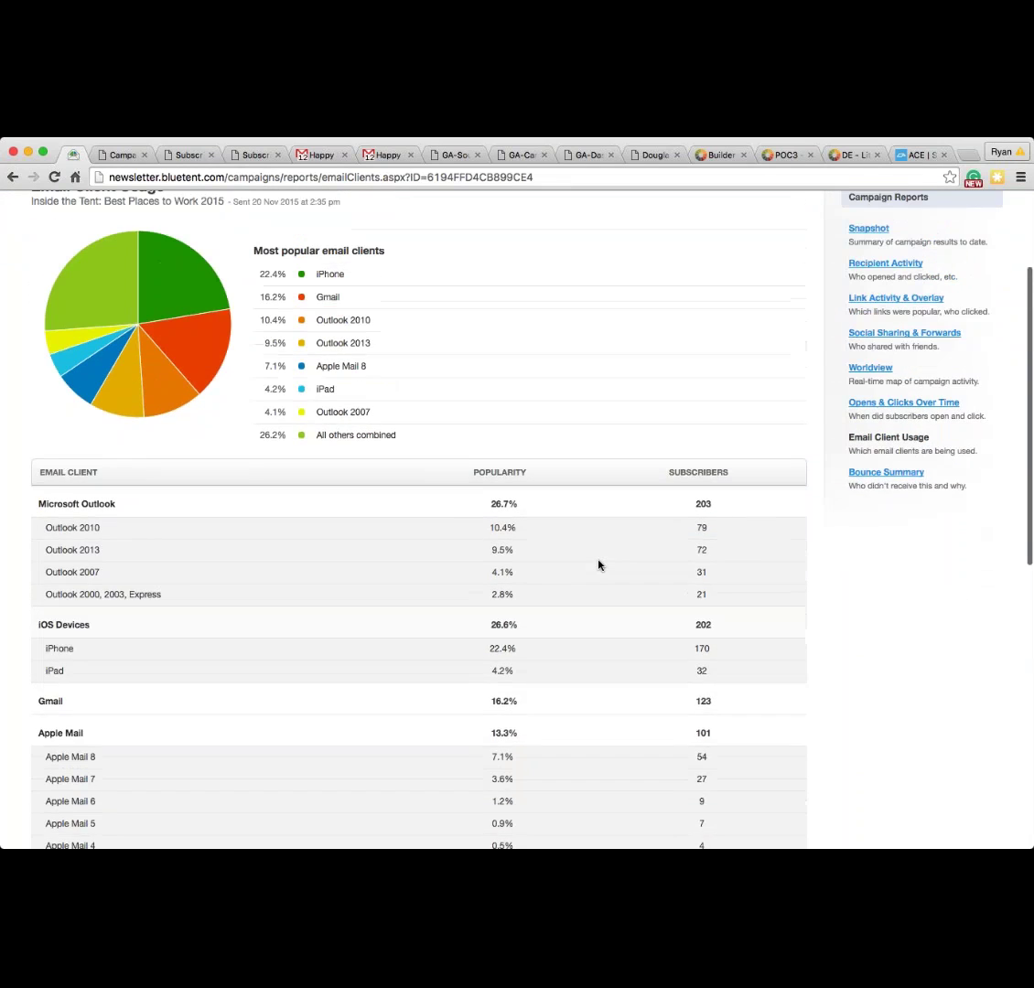
pyautogui.scroll(3, 598, 565)
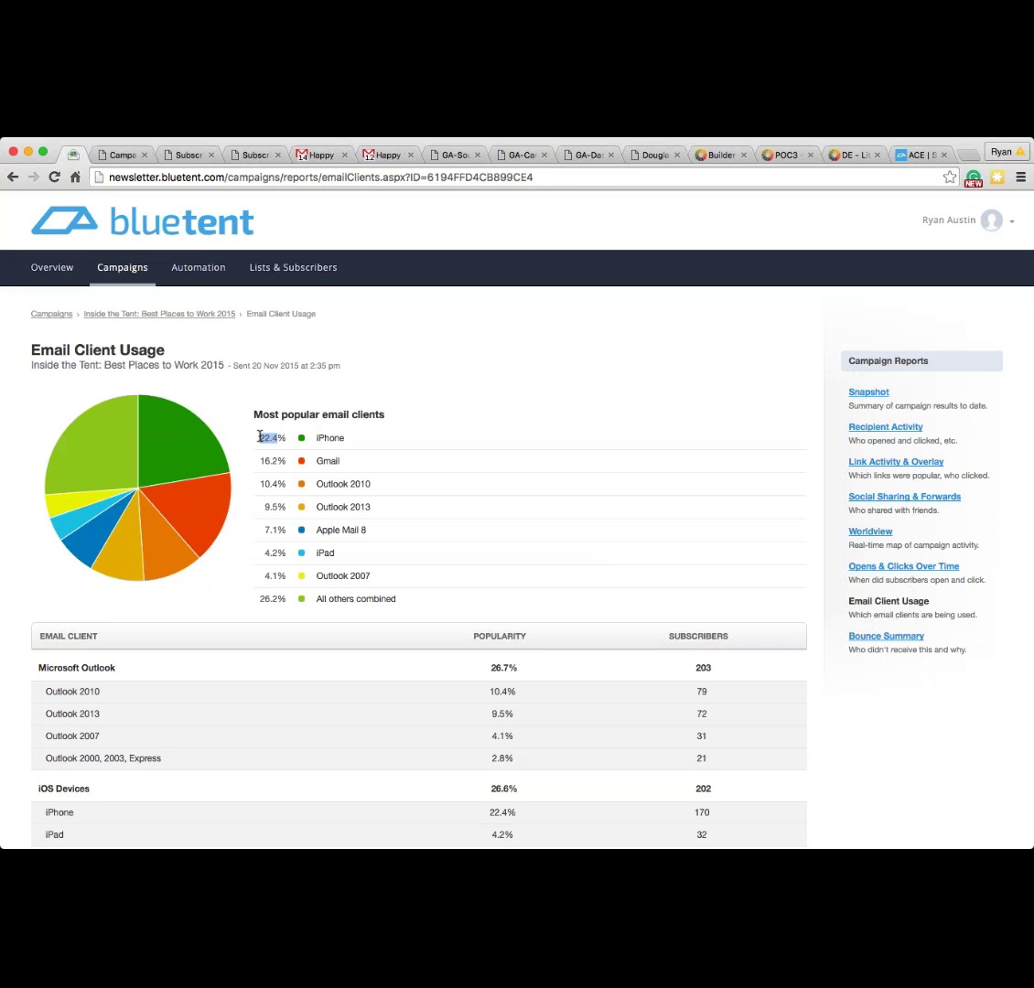
pyautogui.scroll(-5, 259, 437)
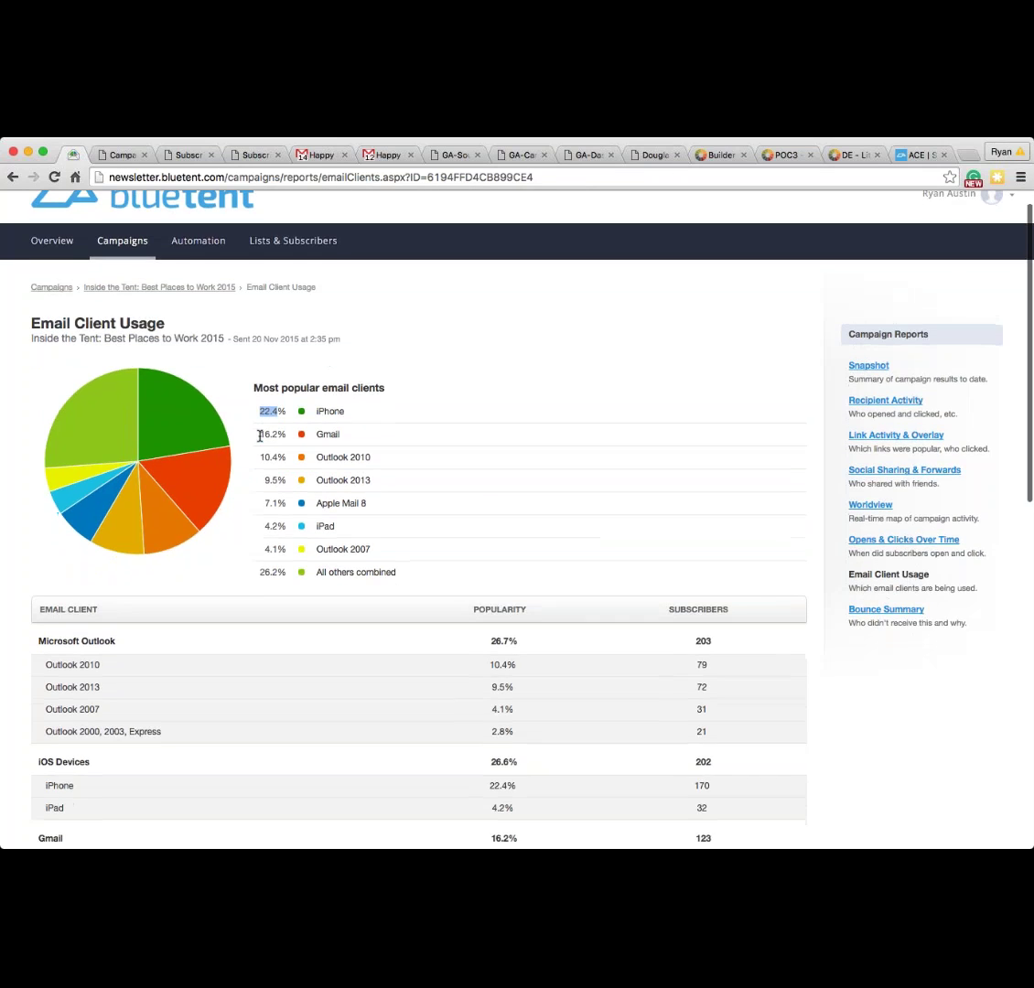
pyautogui.scroll(-1, 259, 437)
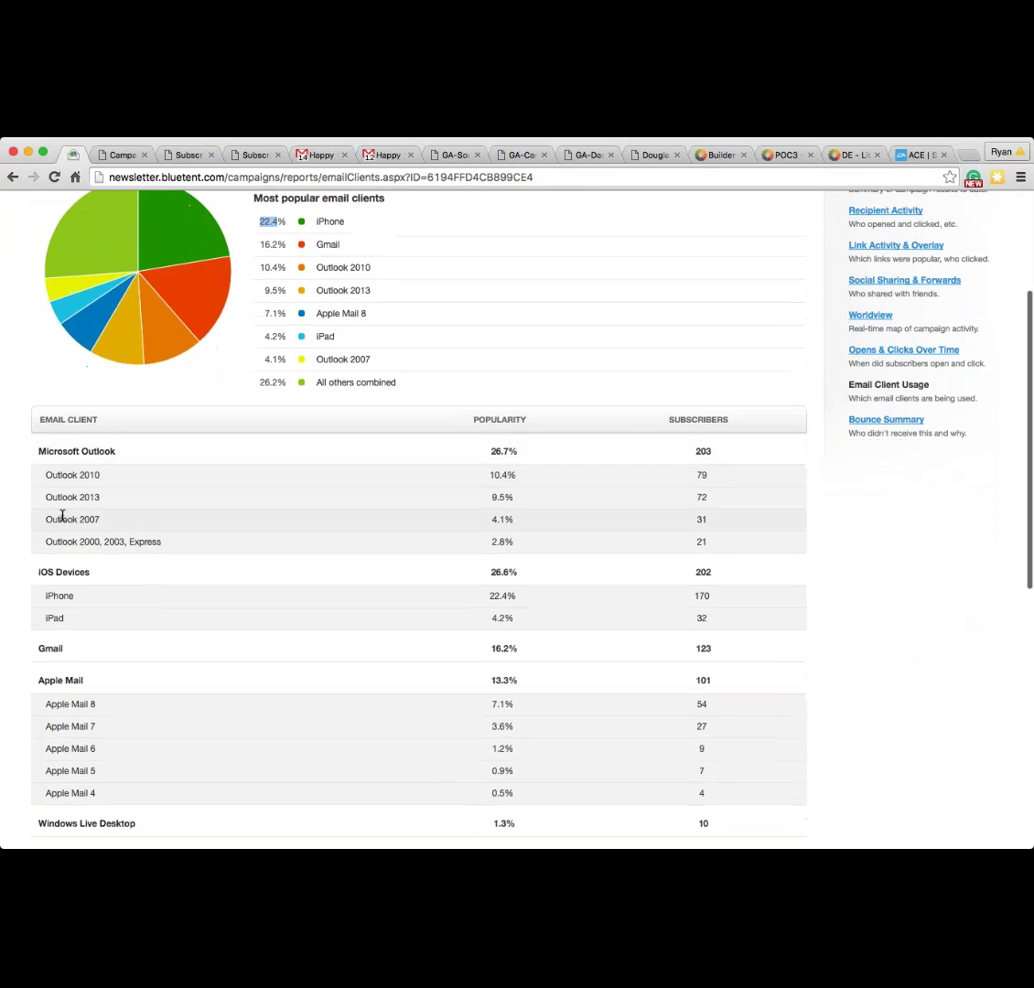
pyautogui.moveTo(43, 521); pyautogui.dragTo(101, 519)
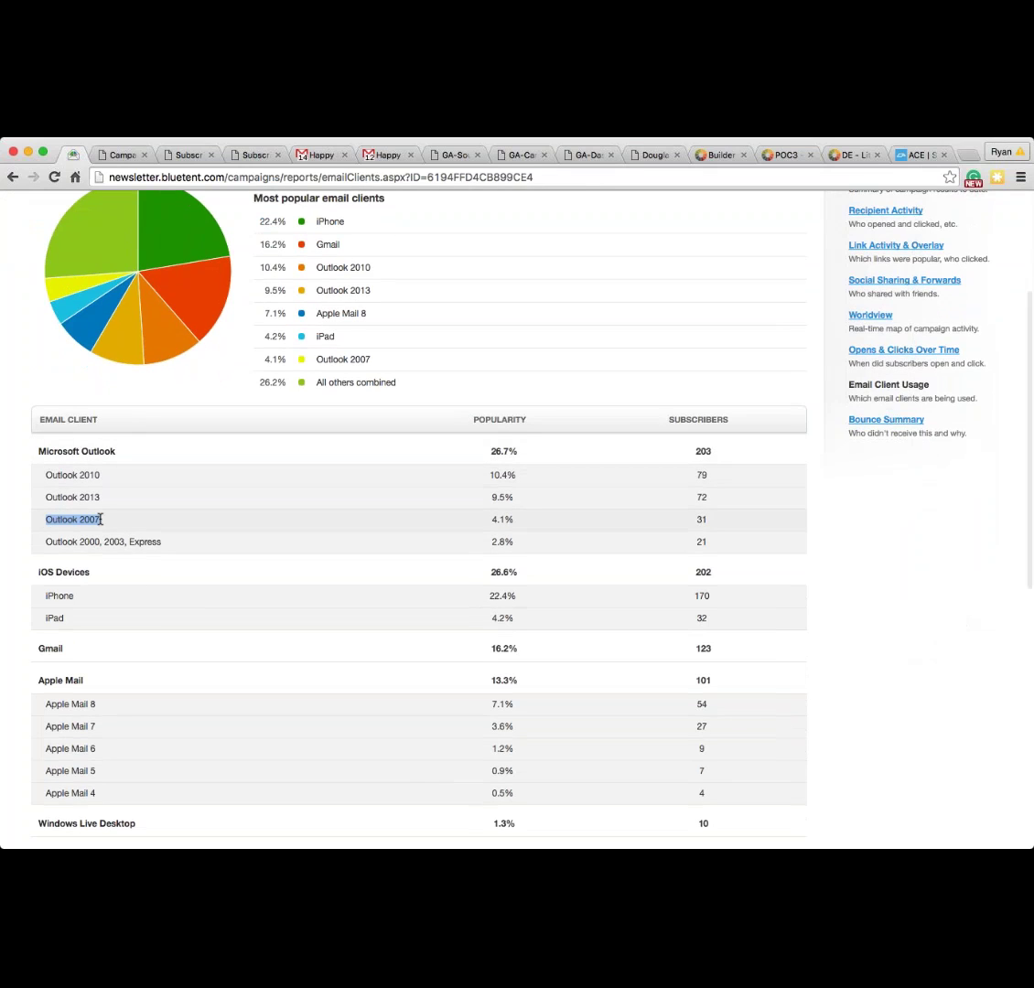
pyautogui.scroll(6, 644, 417)
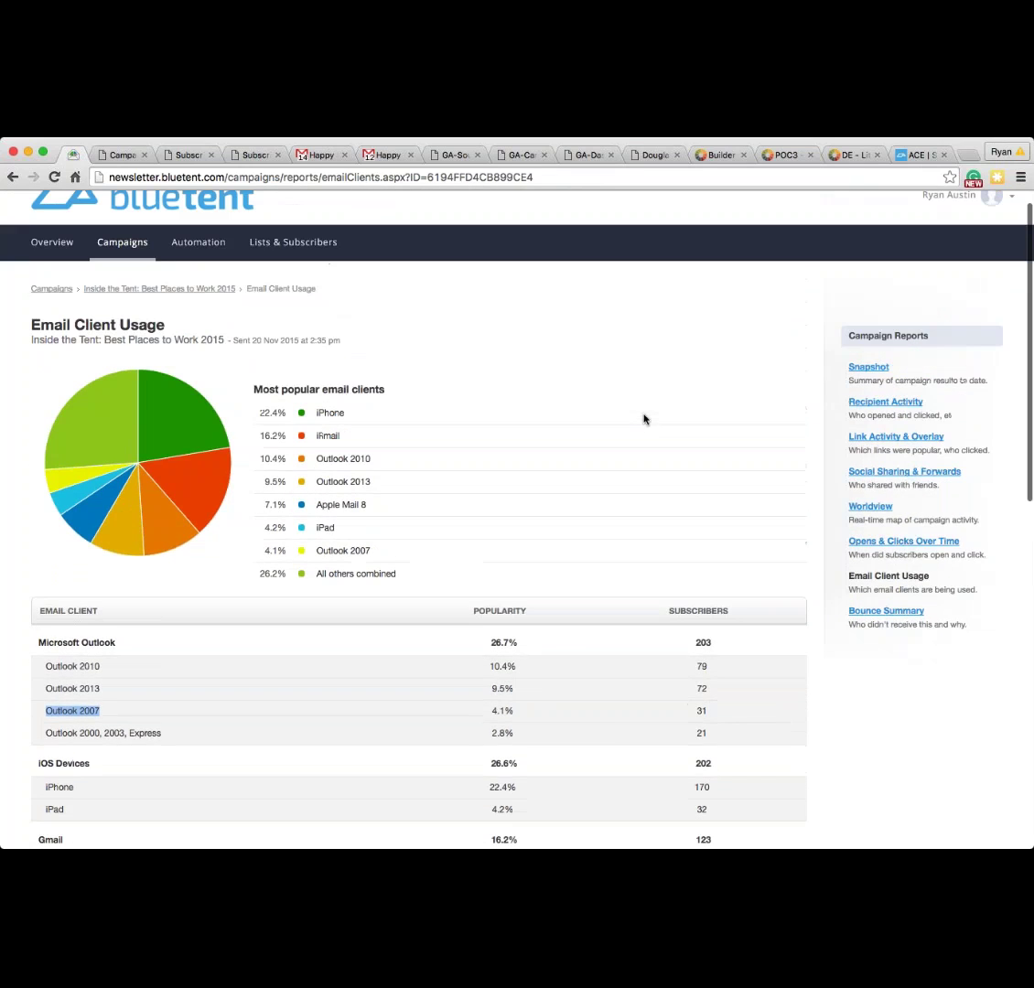
# Step: Switch to the Litmus Builder projects and bring up the POC3 email document
pyautogui.click(719, 154)
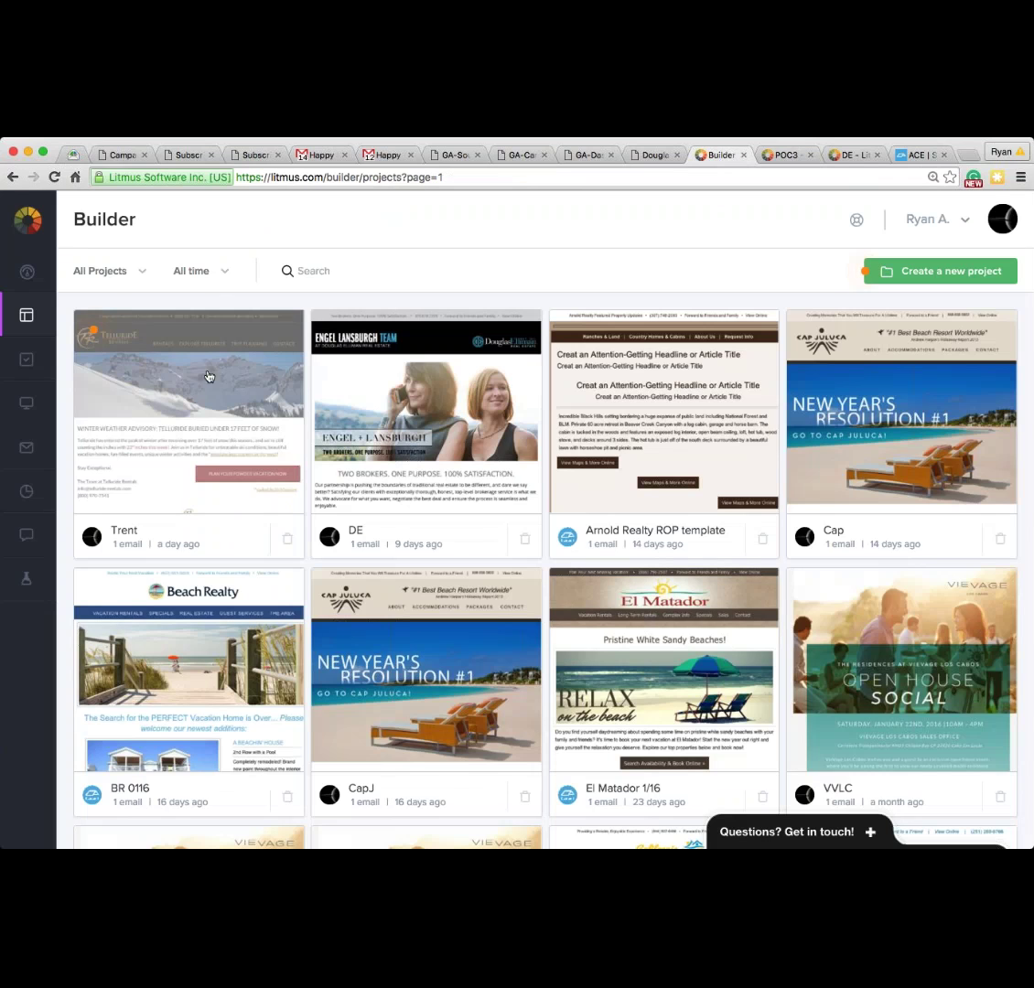
pyautogui.click(782, 156)
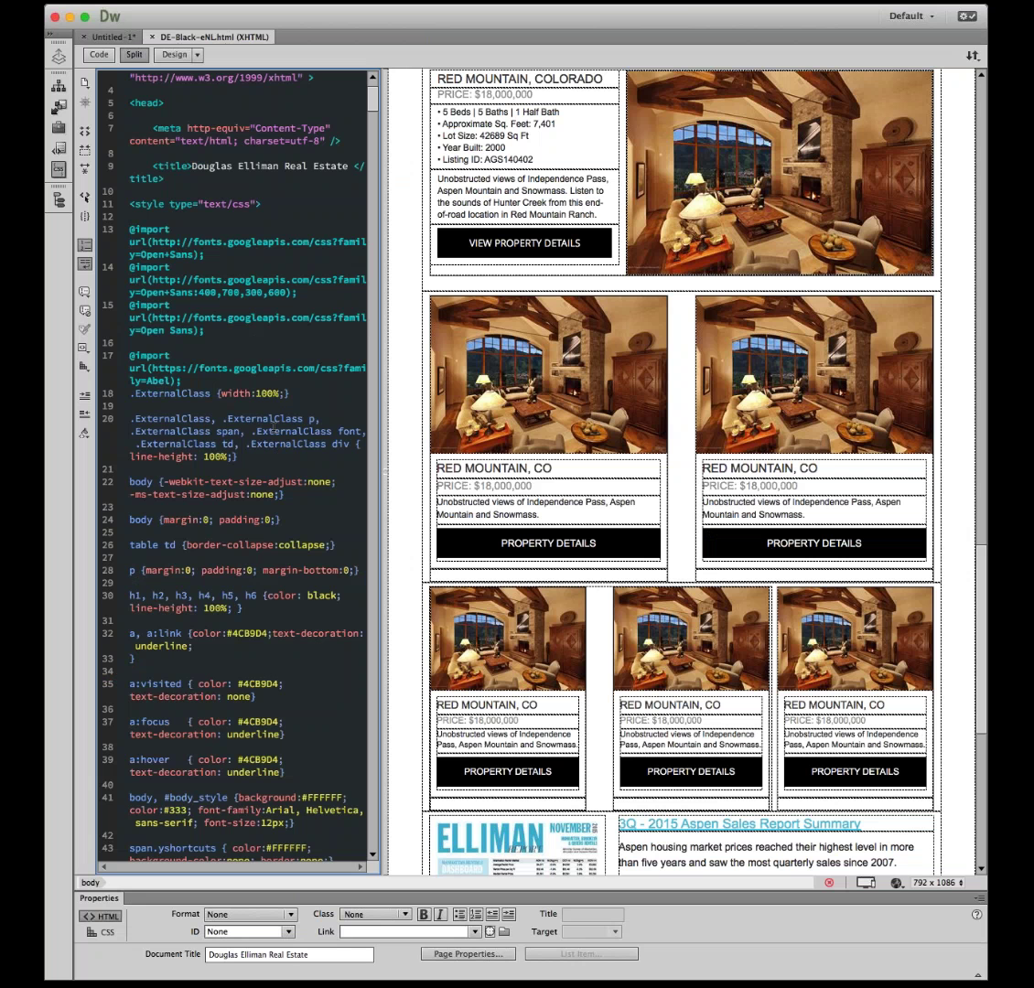
# Step: Review the HTML code and template modules of DE-Black-eNL.html in Dreamweaver, from the header down through the property listings
pyautogui.scroll(-7, 276, 420)
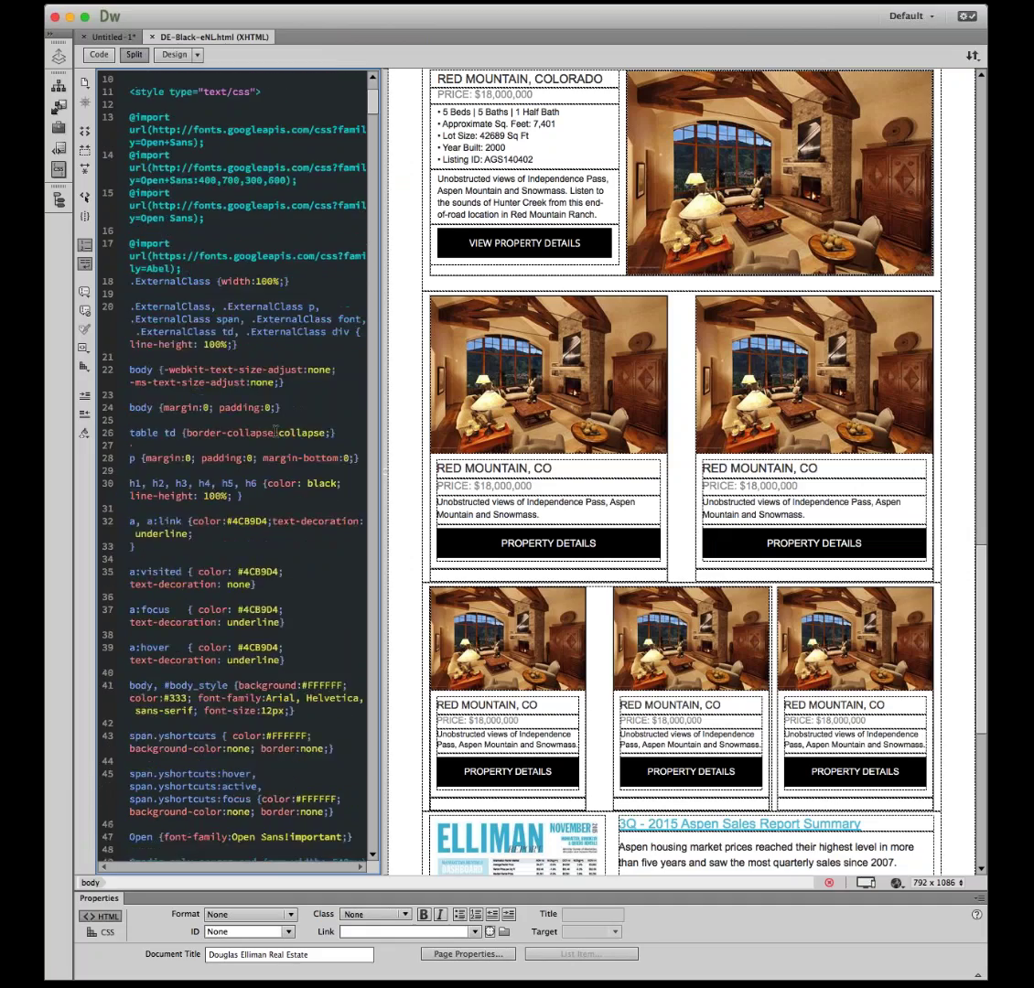
pyautogui.scroll(-20, 568, 458)
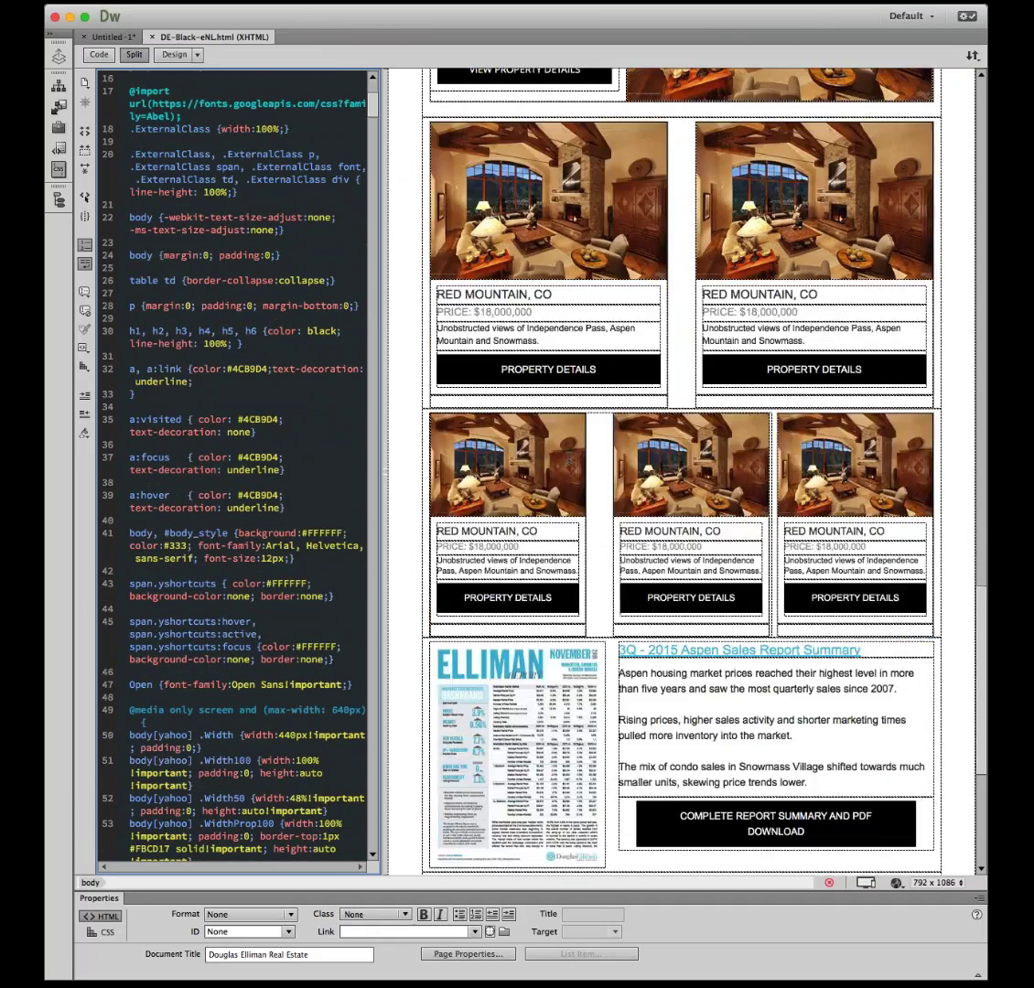
pyautogui.scroll(3, 568, 459)
pyautogui.scroll(20, 568, 458)
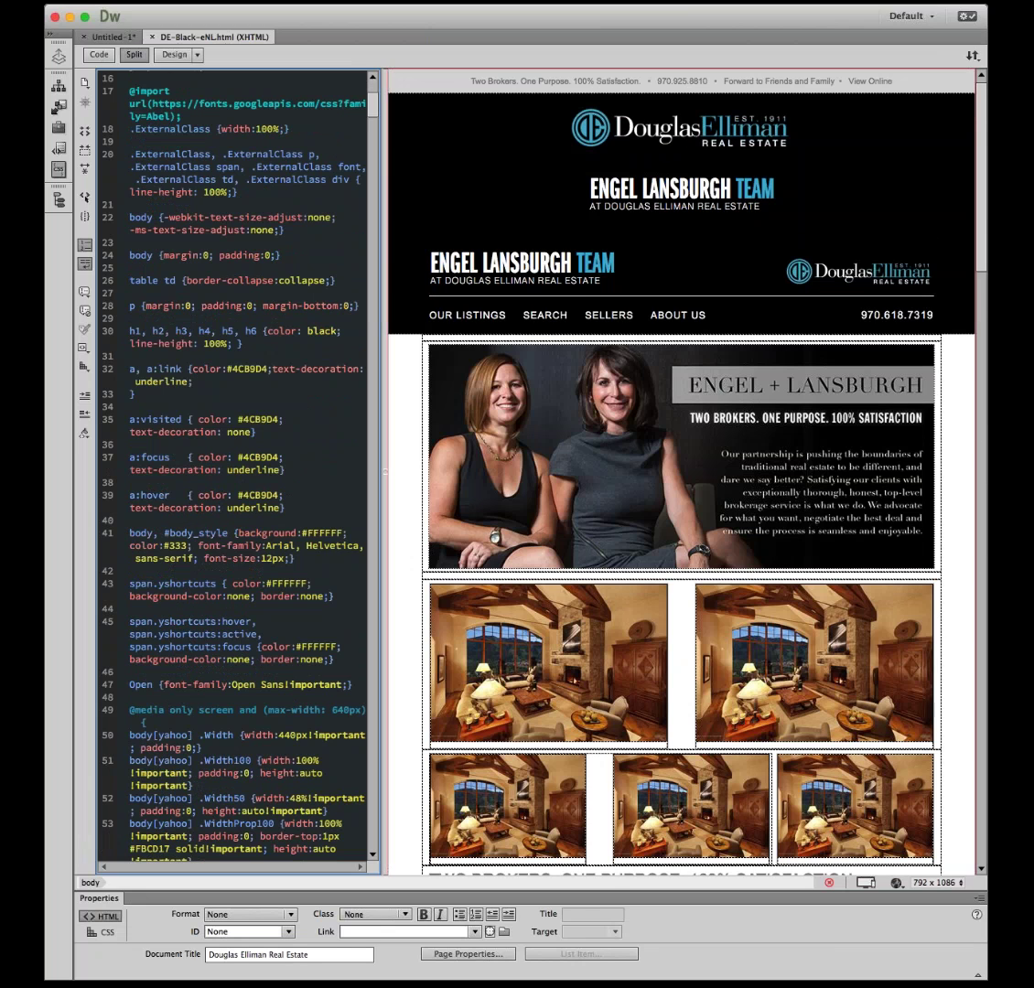
pyautogui.scroll(-3, 630, 207)
pyautogui.scroll(-20, 681, 471)
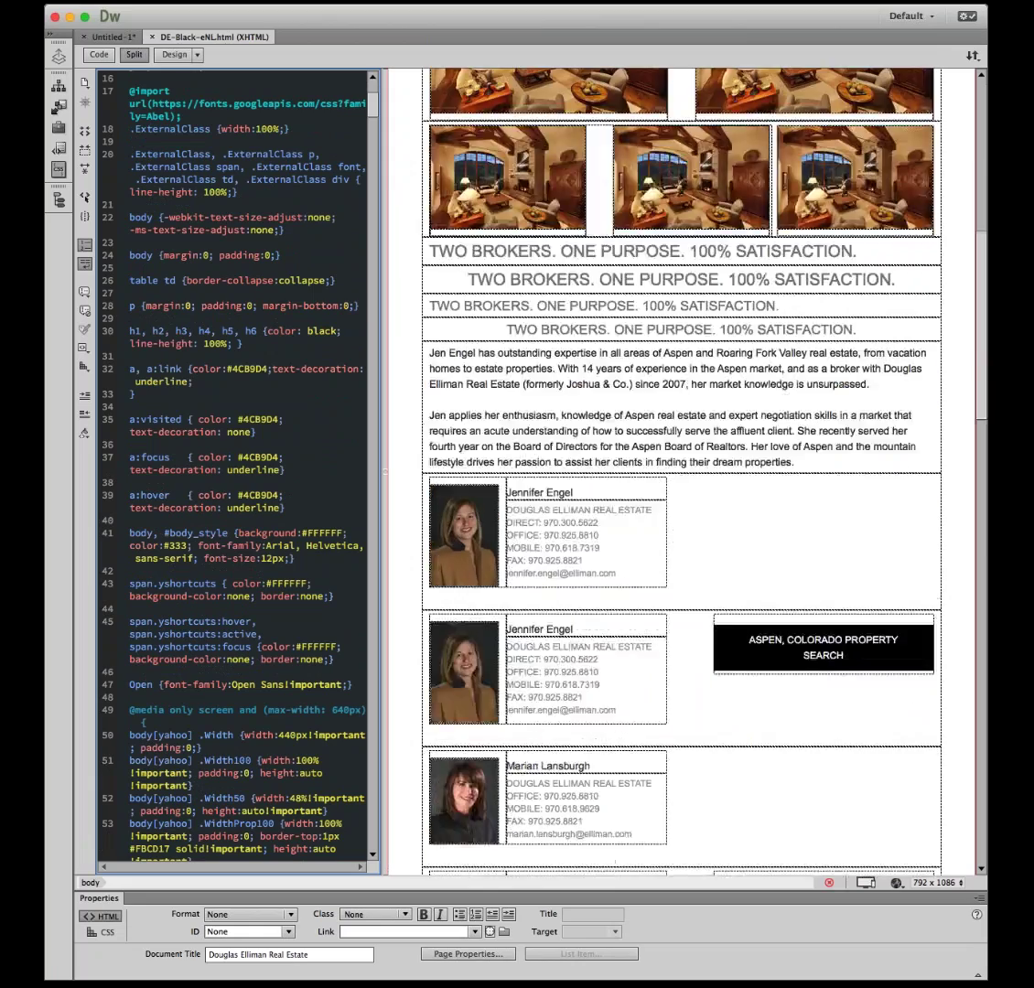
pyautogui.scroll(-10, 681, 471)
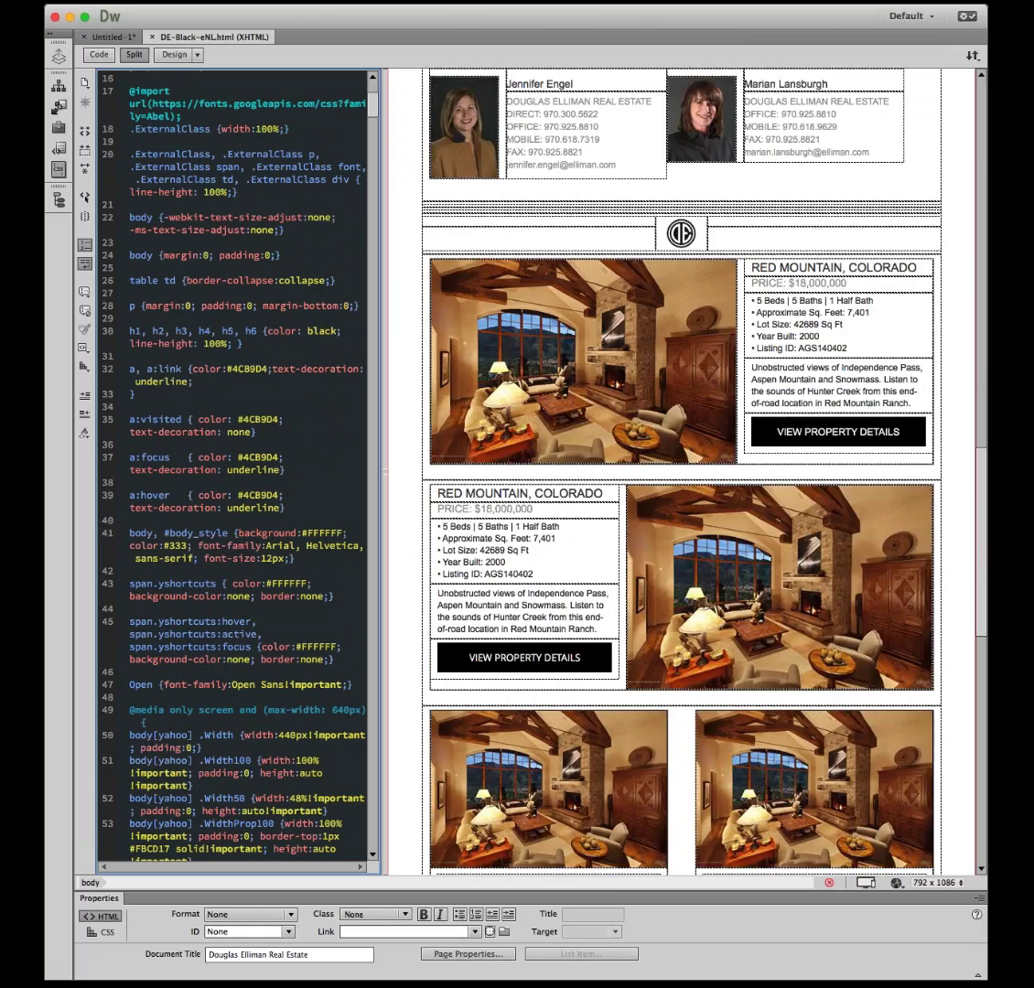
pyautogui.scroll(-3, 681, 471)
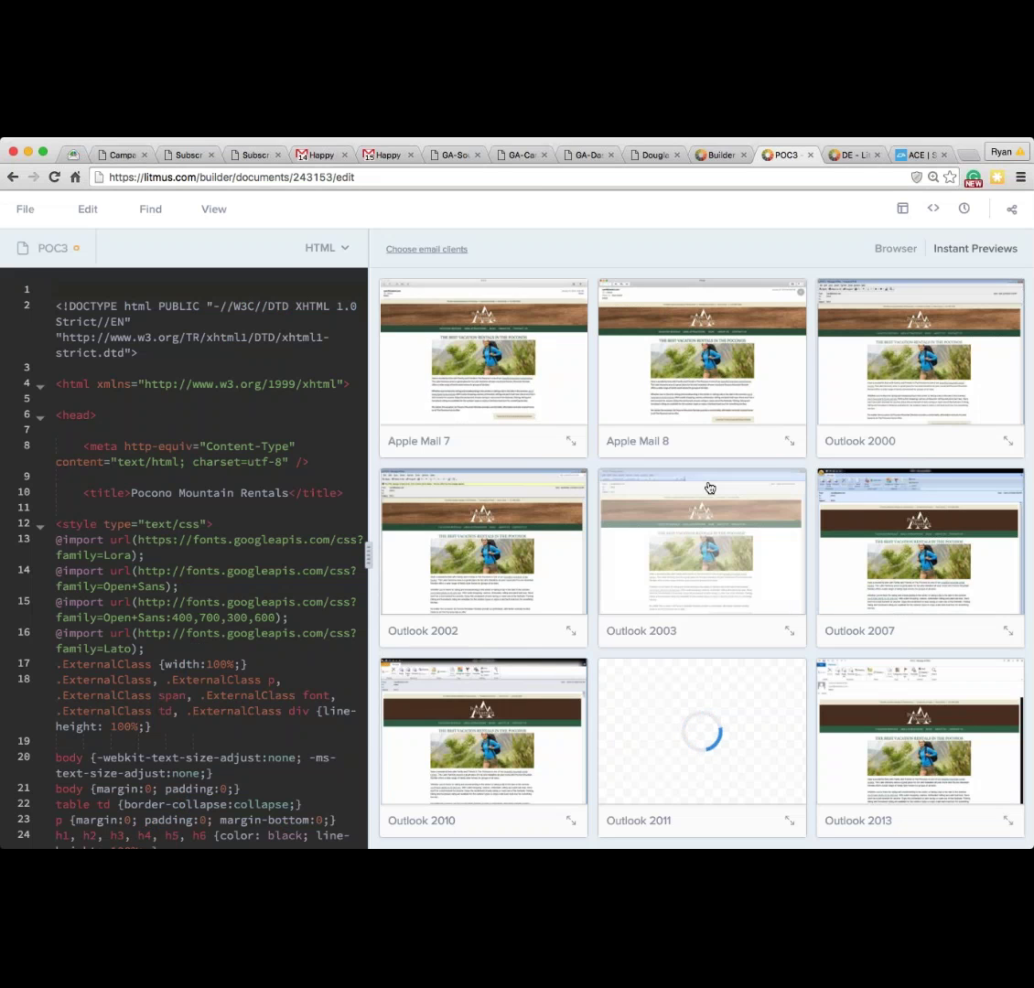
# Step: Examine the POC3 email's Instant Previews in Litmus across the desktop, mobile and webmail clients
pyautogui.scroll(-6, 710, 487)
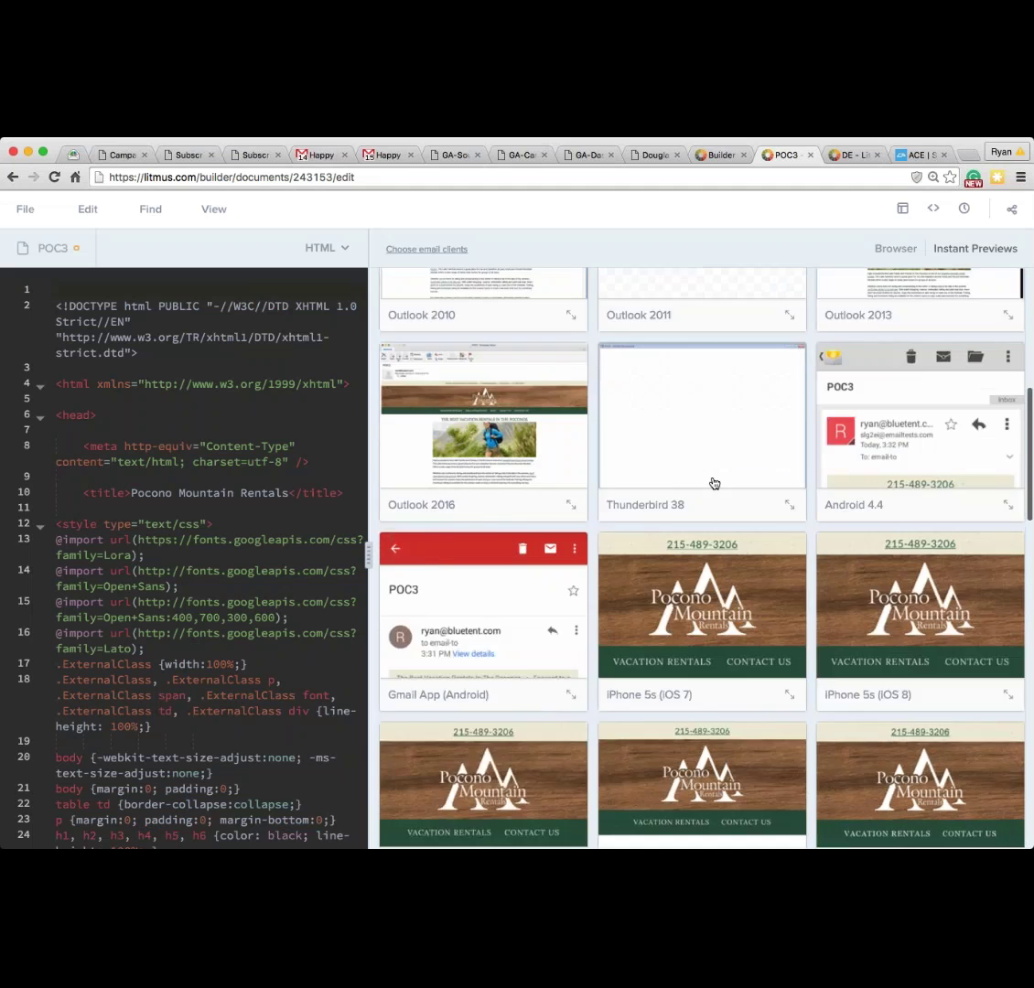
pyautogui.scroll(-2, 709, 604)
pyautogui.scroll(-2, 788, 668)
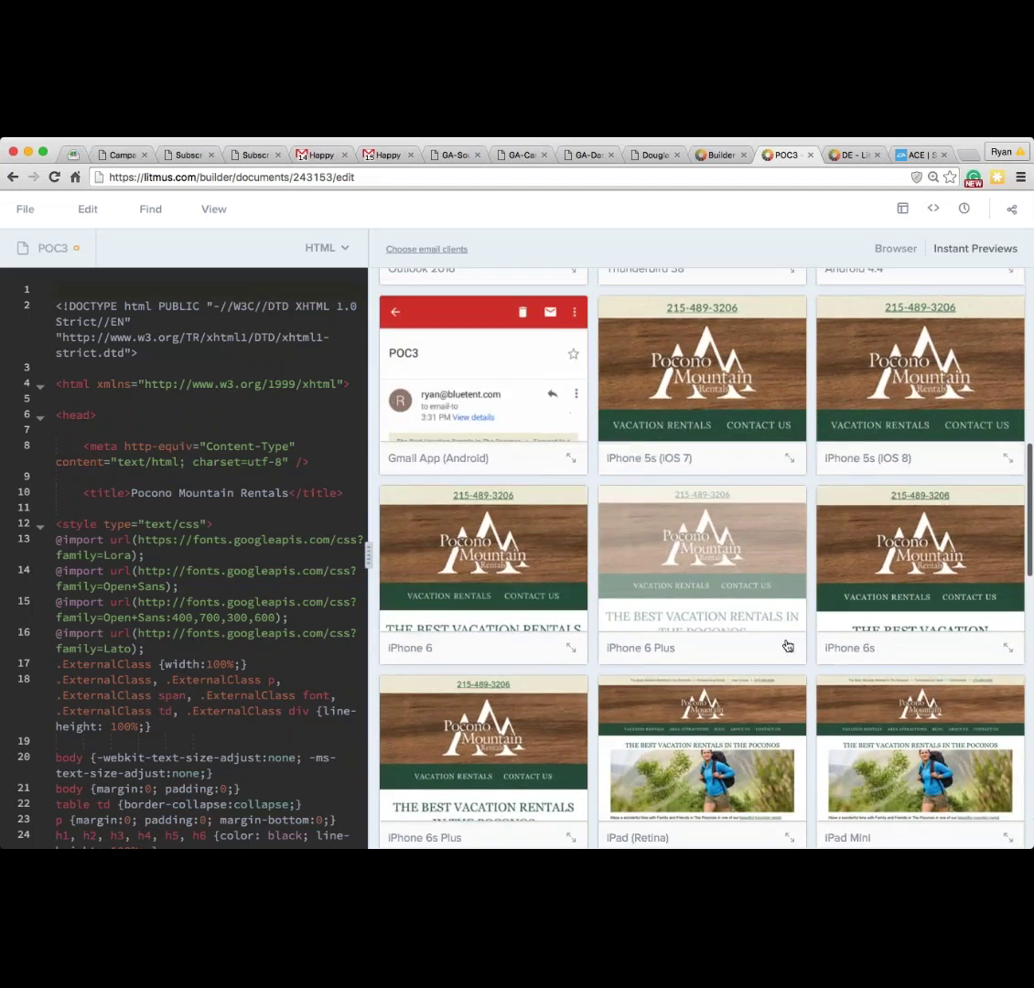
pyautogui.scroll(-7, 787, 646)
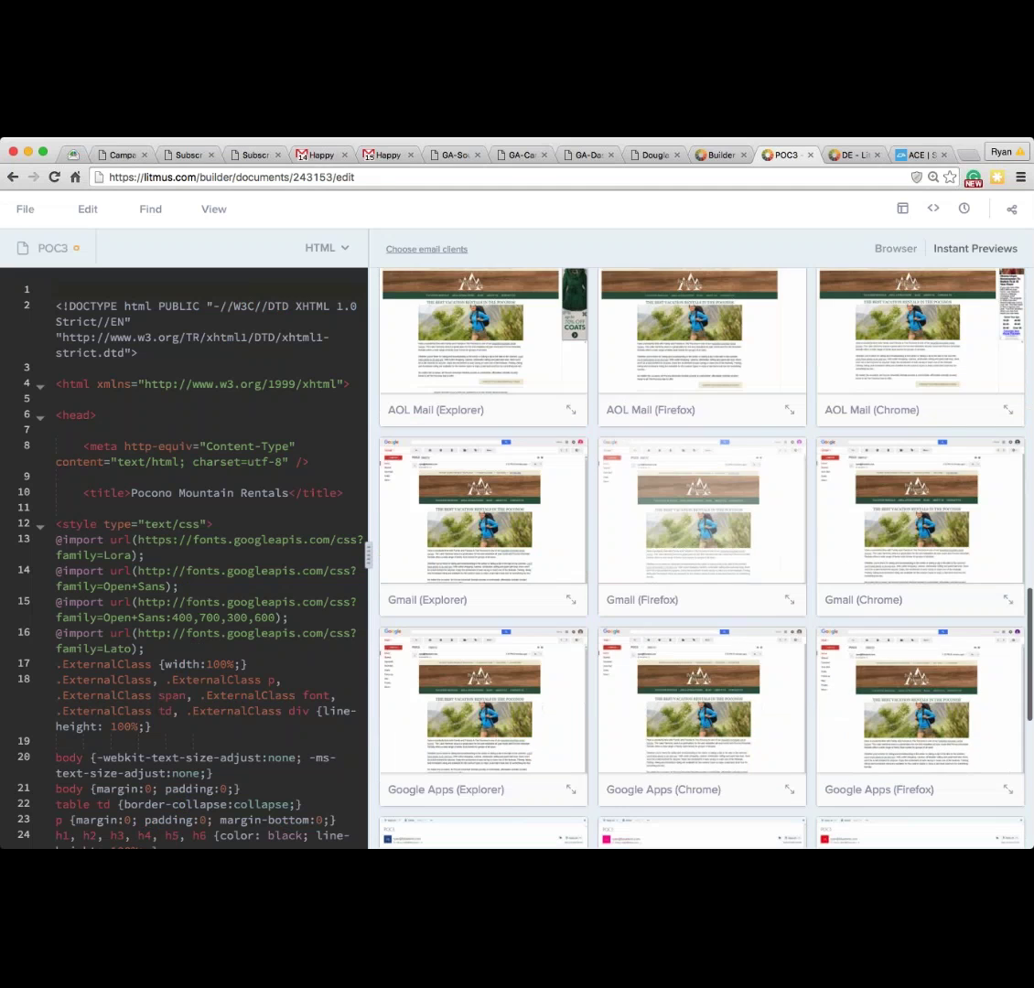
pyautogui.scroll(-2, 741, 567)
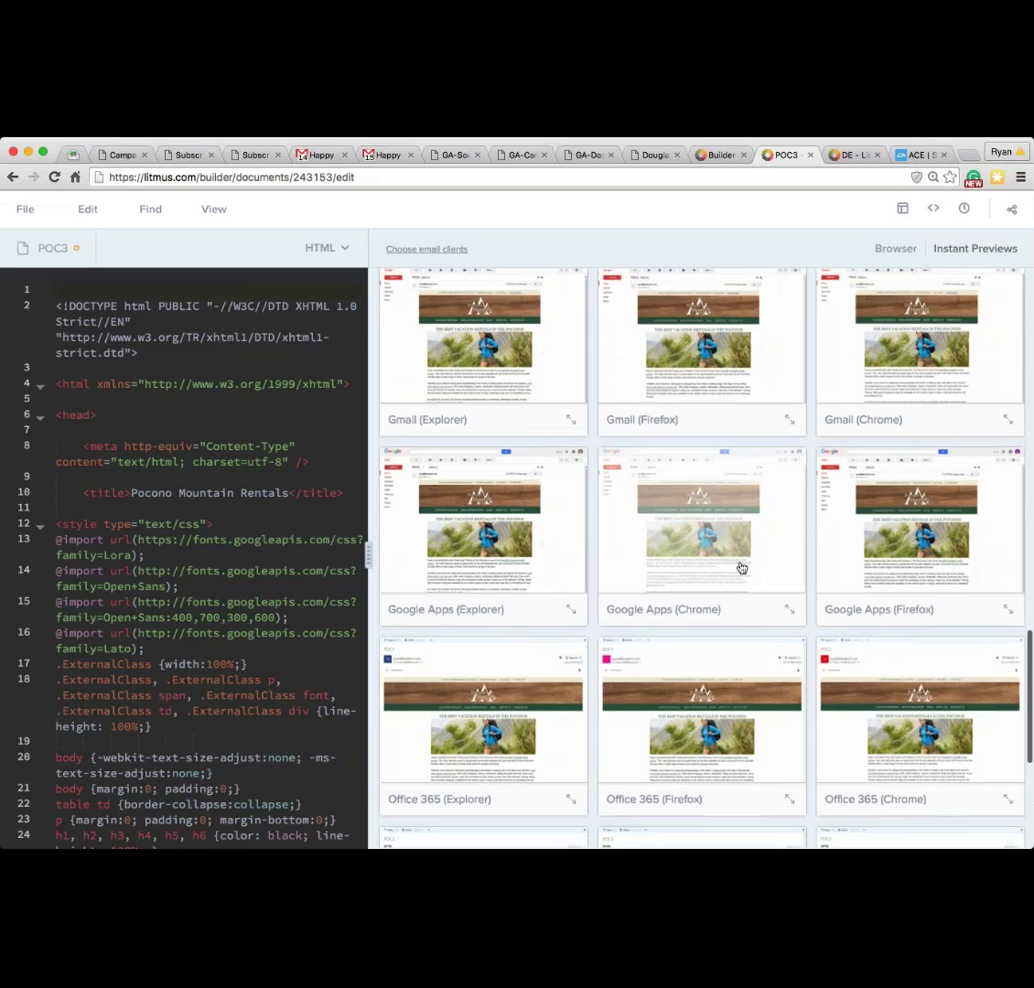
pyautogui.scroll(-2, 741, 567)
pyautogui.scroll(-2, 741, 567)
pyautogui.scroll(8, 725, 578)
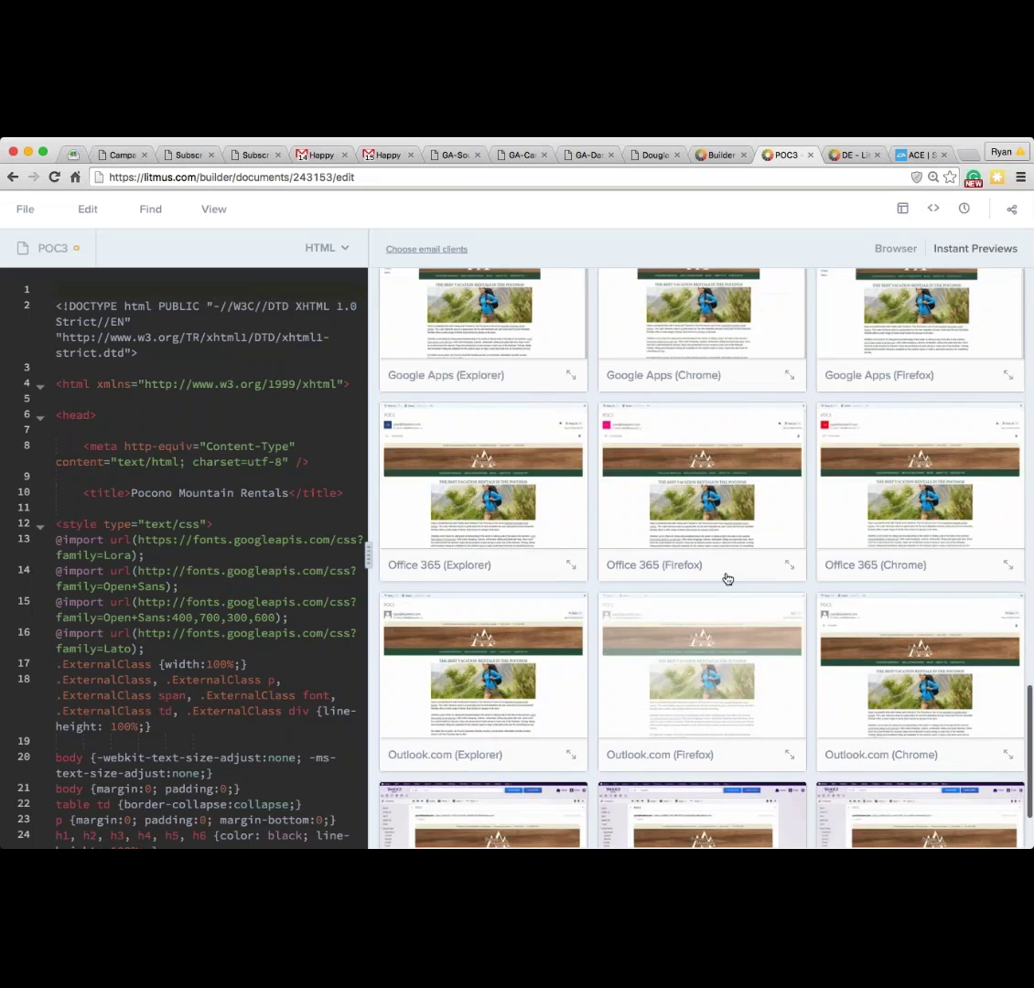
pyautogui.scroll(15, 725, 578)
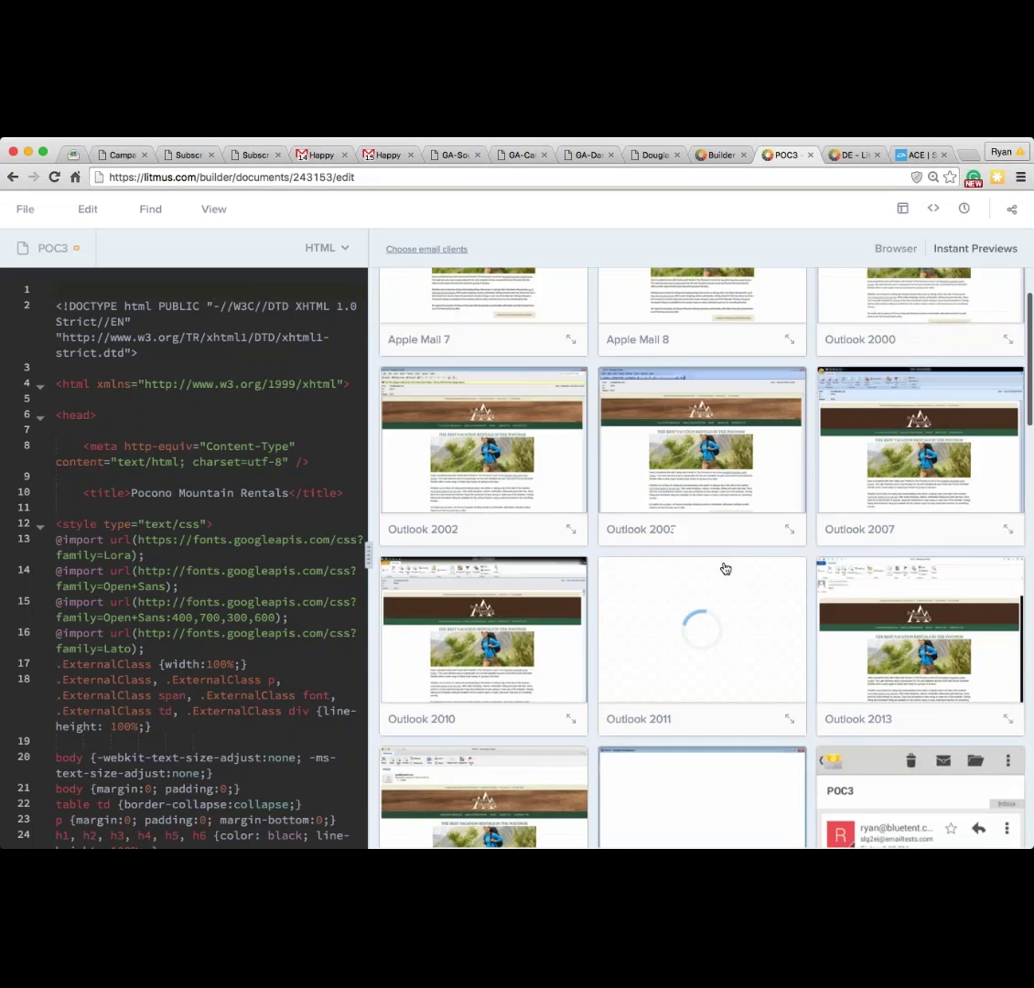
# Step: Revisit the Email Client Usage report, then return to POC3 in Litmus and inspect its Apple Mail 7 preview
pyautogui.hotkey('ctrl', 'Tab')
pyautogui.hotkey('ctrl', 'Tab')
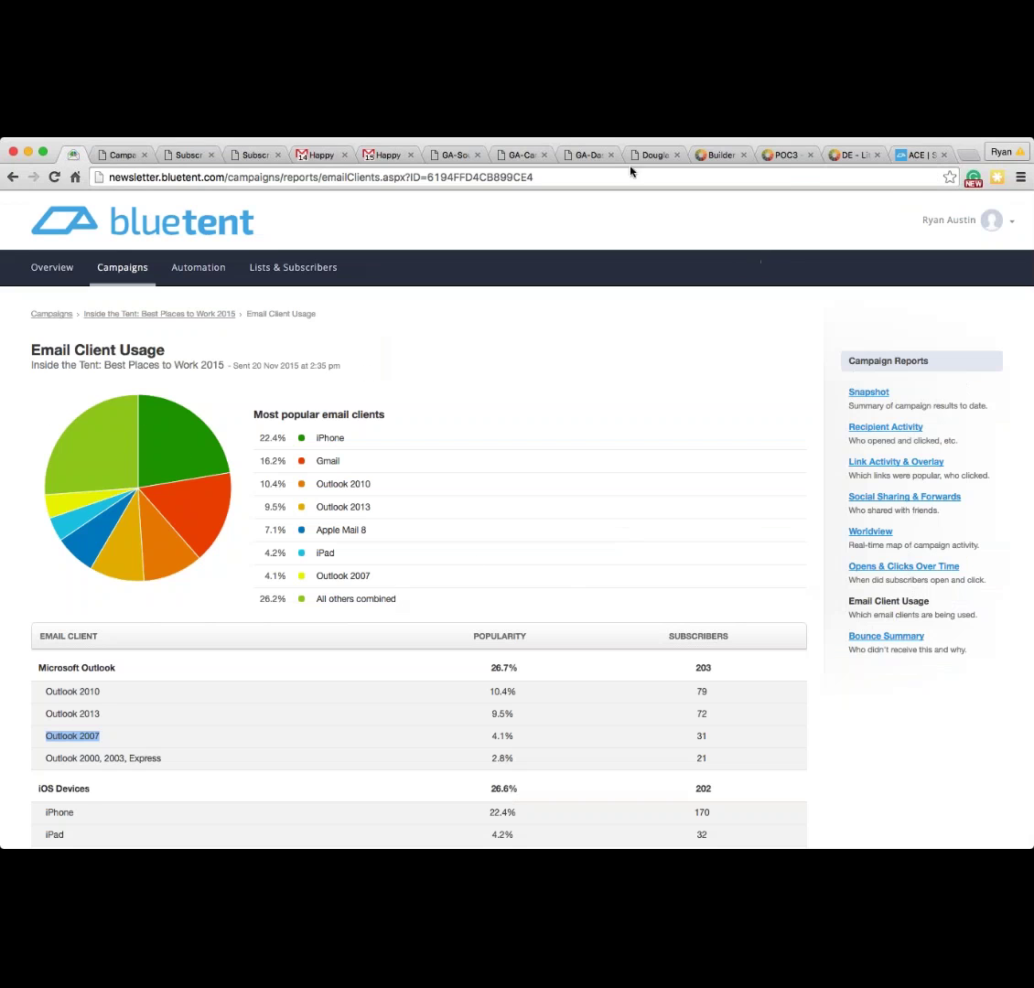
pyautogui.click(786, 160)
pyautogui.click(512, 411)
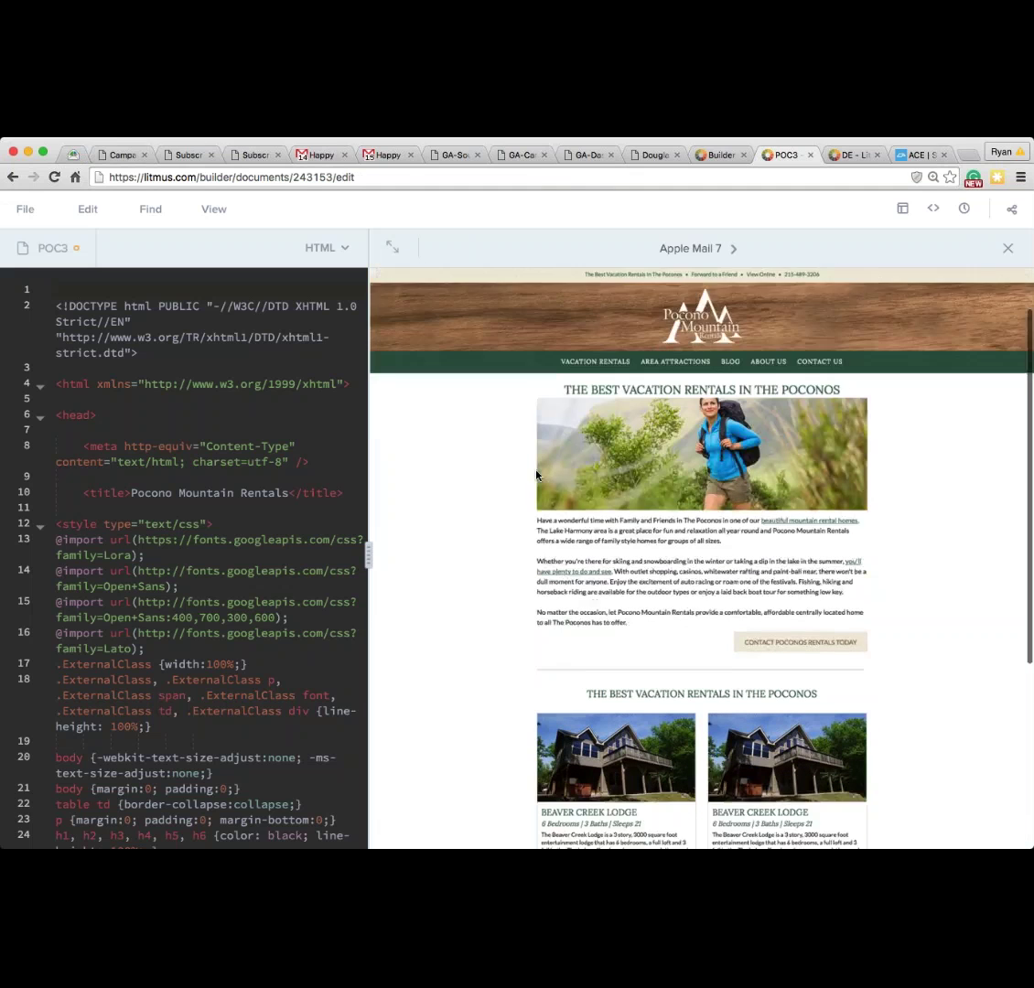
pyautogui.scroll(-3, 536, 474)
pyautogui.scroll(4, 538, 473)
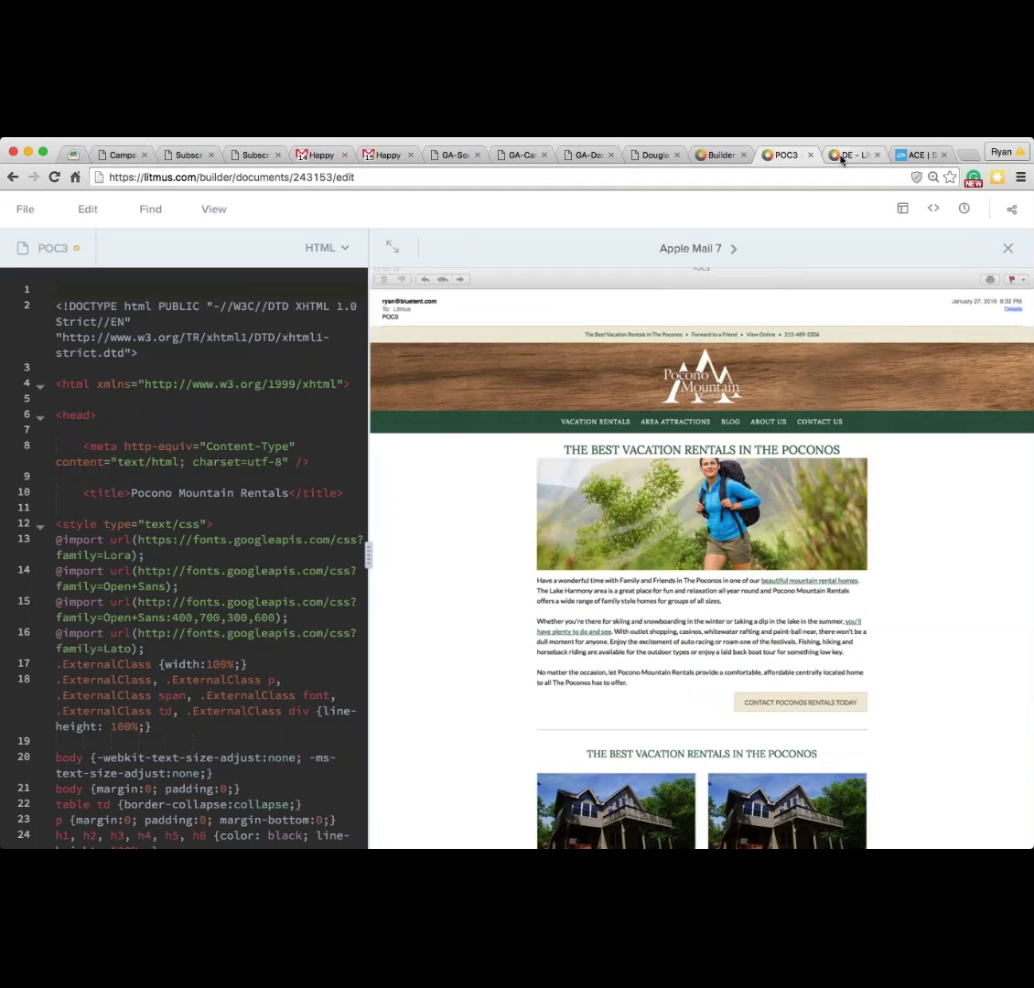
# Step: Switch to the DE email document, display its Instant Previews and open the Outlook 2007 rendering
pyautogui.click(841, 157)
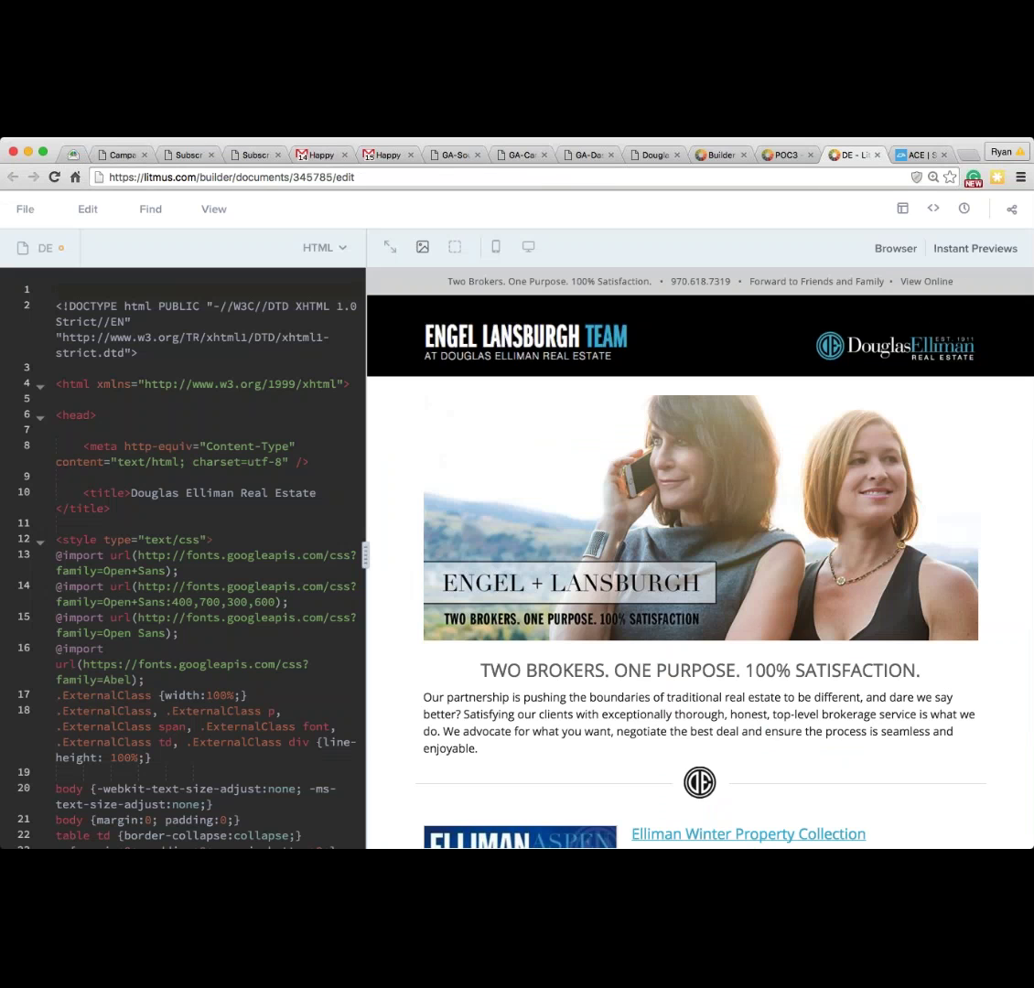
pyautogui.click(975, 248)
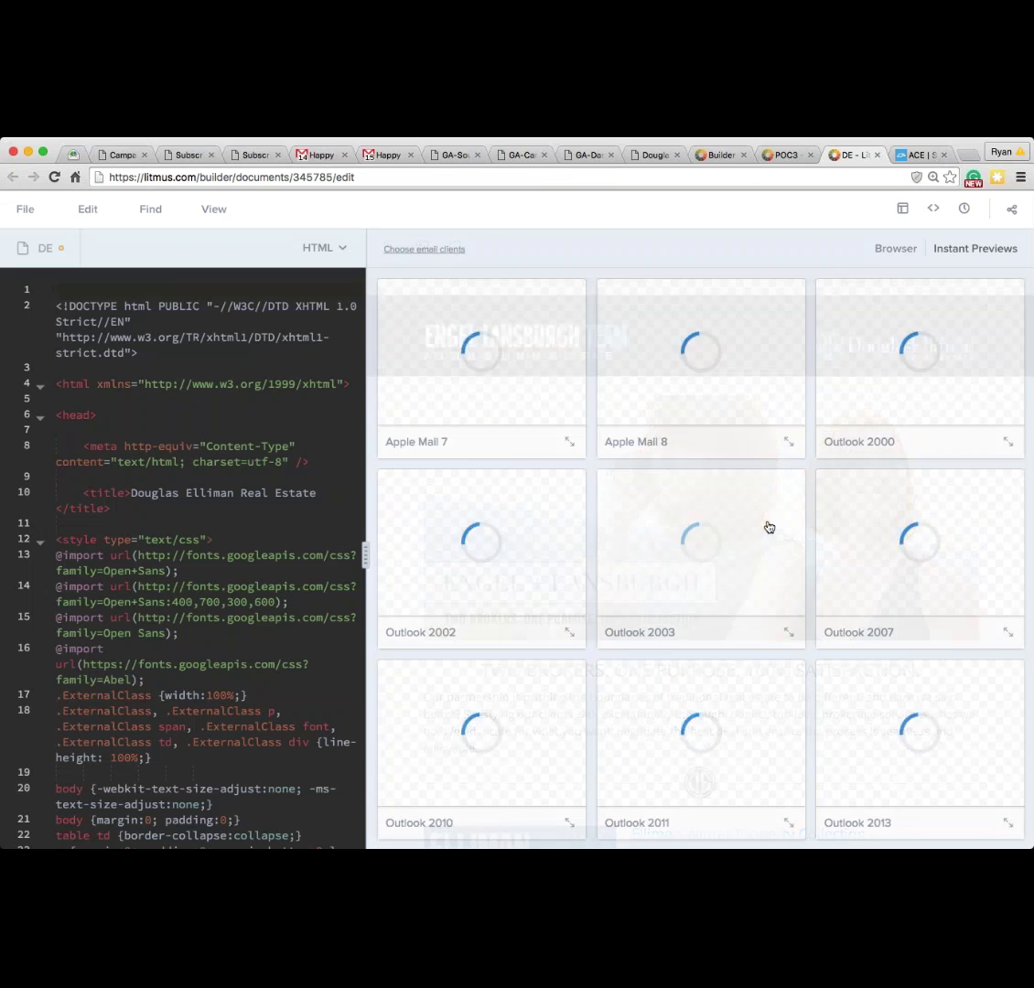
pyautogui.scroll(-1, 716, 558)
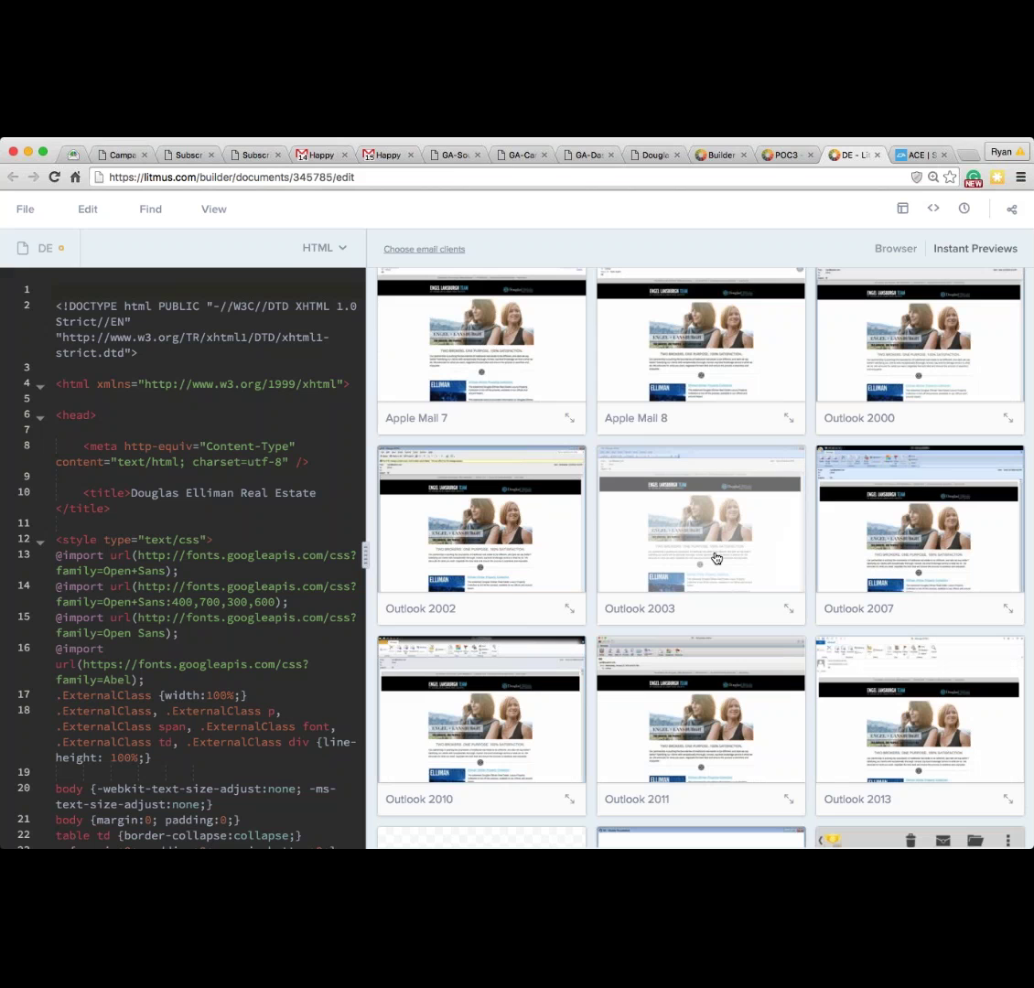
pyautogui.click(924, 555)
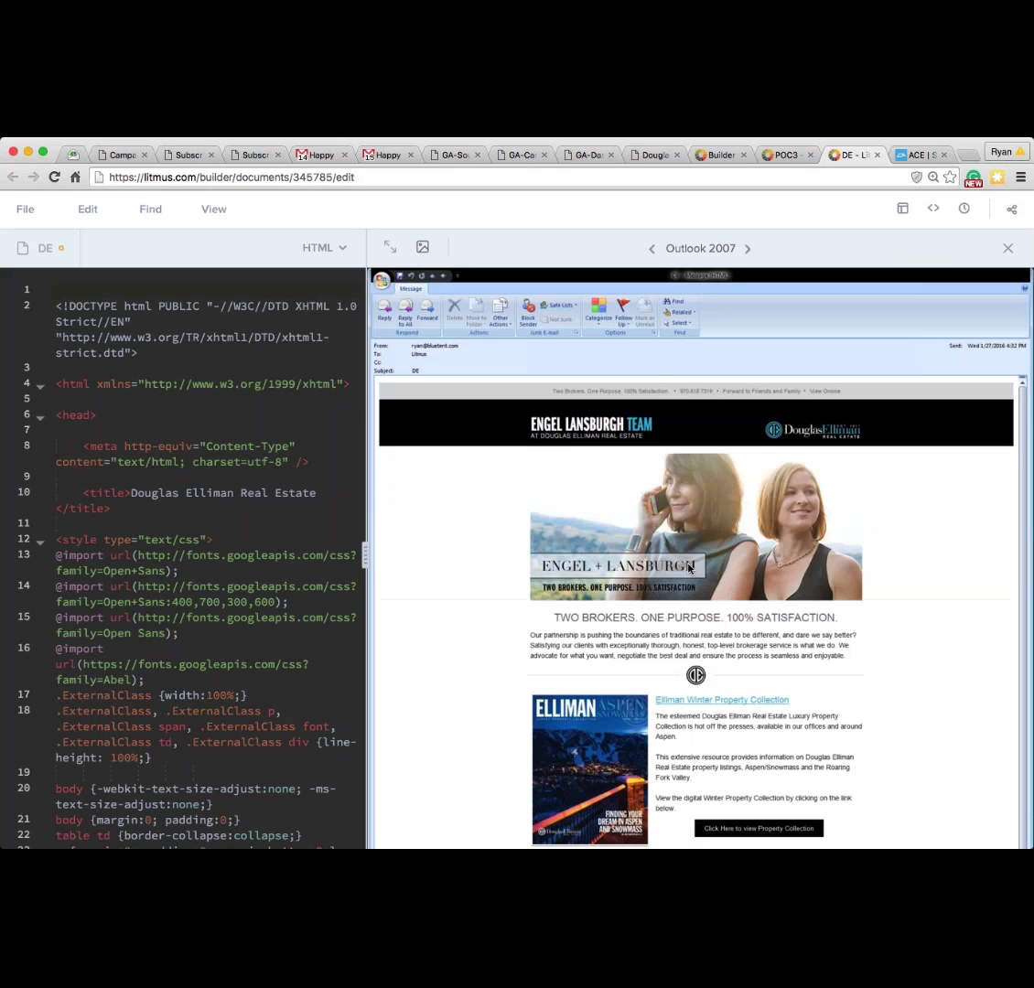
# Step: Compare the full DE email in the Outlook 2007, Outlook 2010 and Outlook 2011 renderings, including the Upcoming Aspen Events date blocks
pyautogui.scroll(-5, 689, 568)
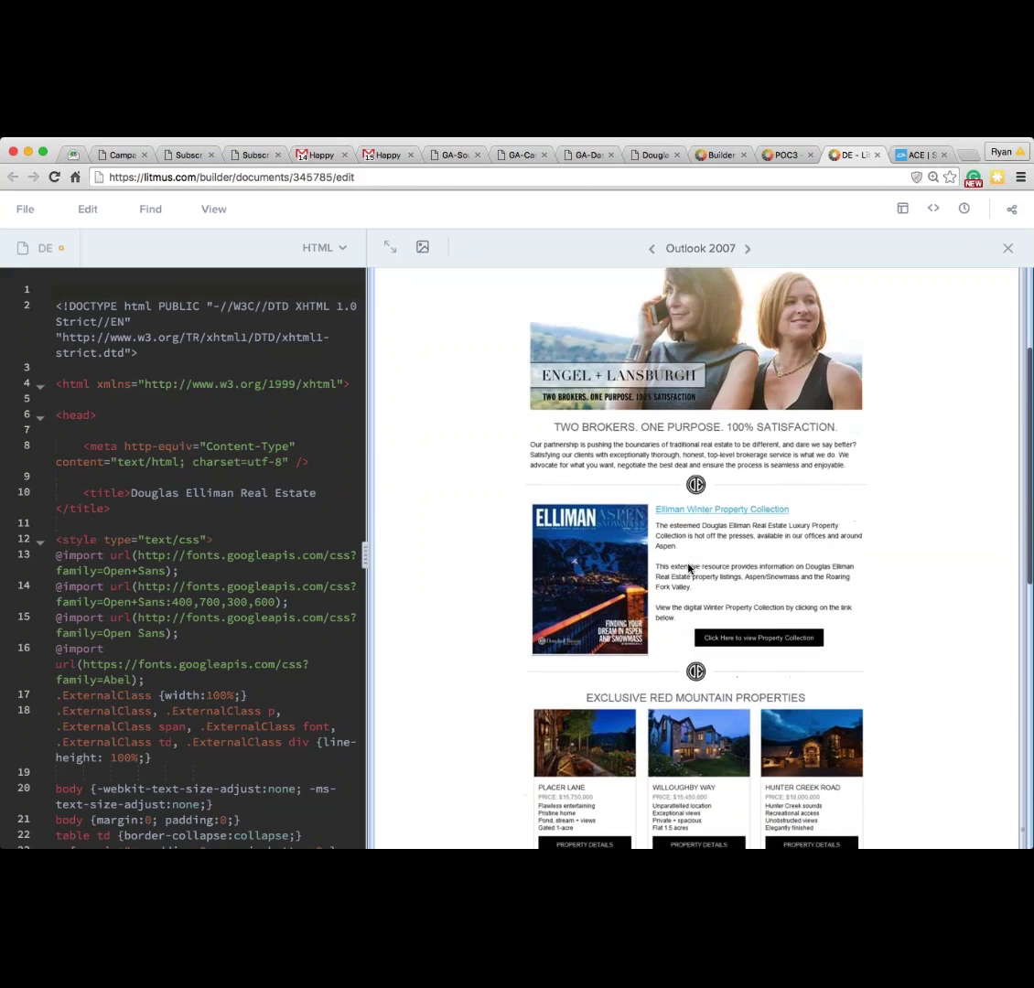
pyautogui.scroll(-12, 687, 568)
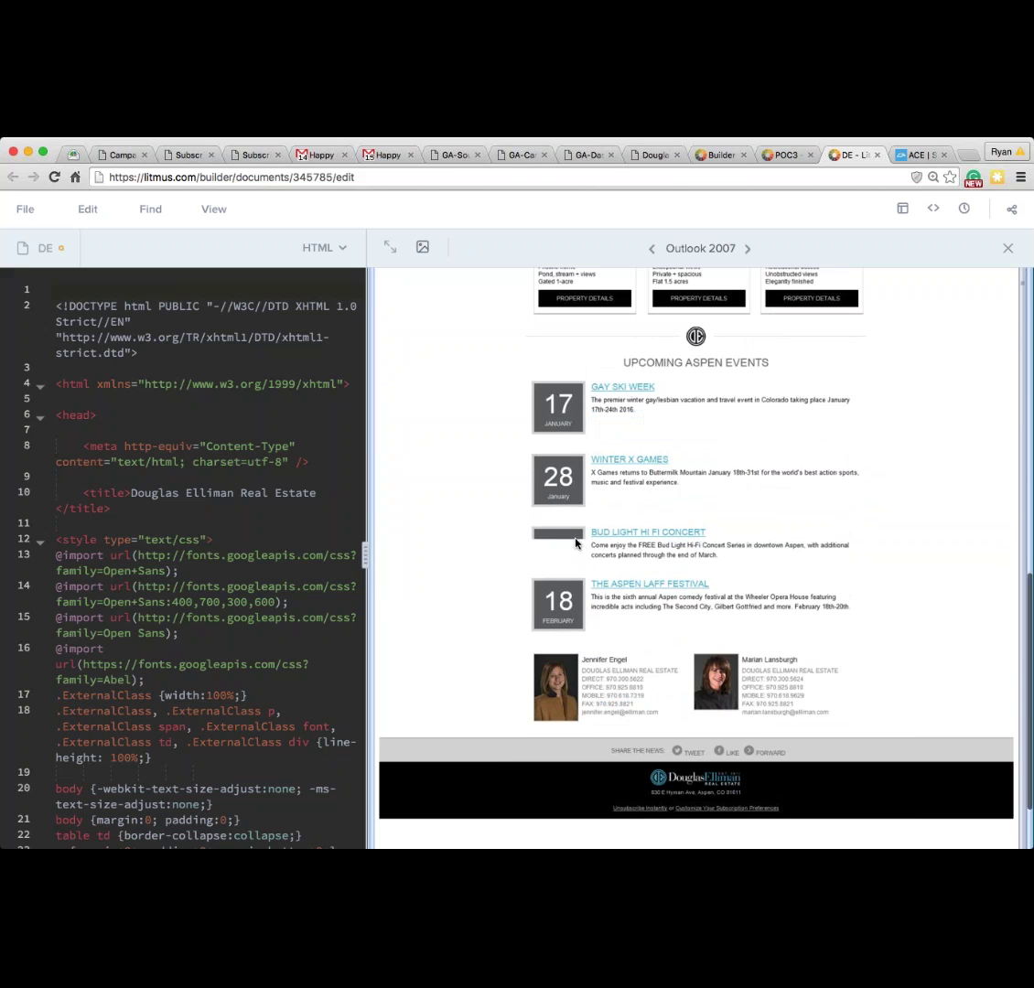
pyautogui.click(747, 248)
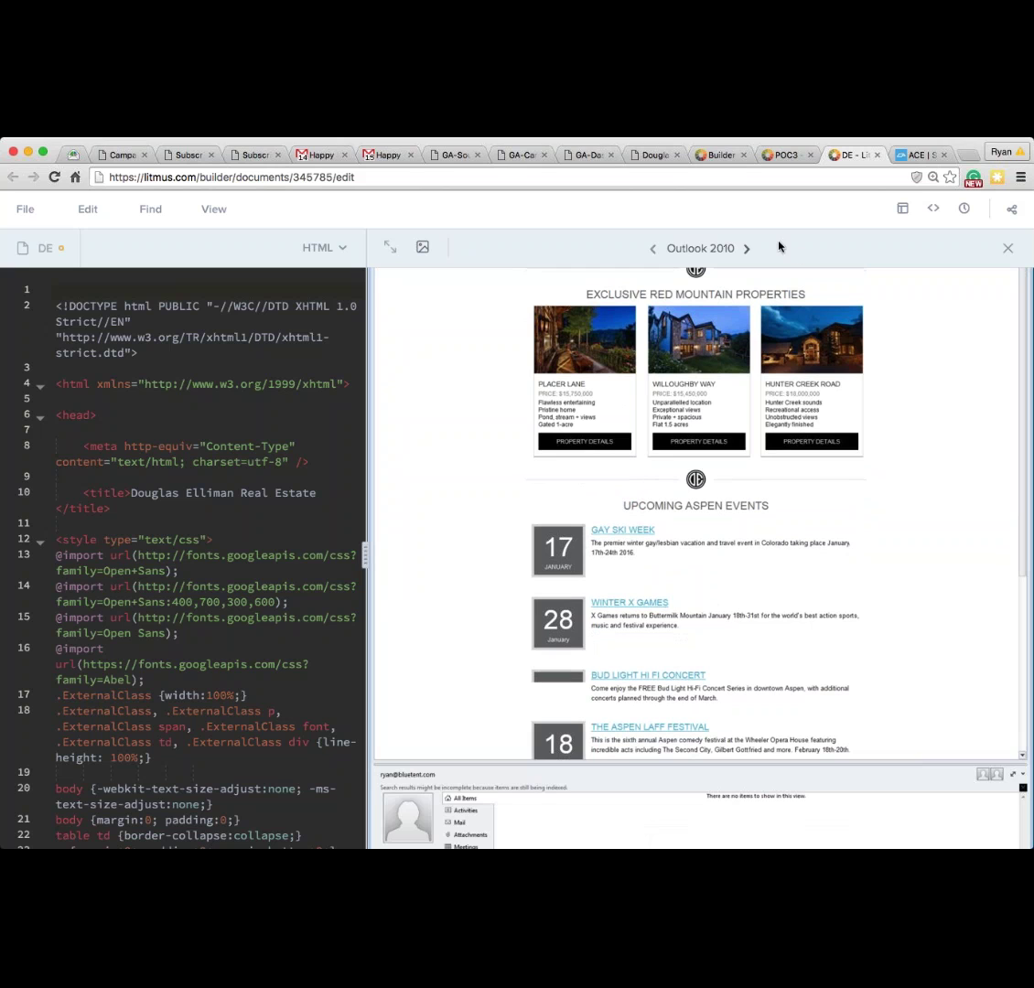
pyautogui.click(745, 250)
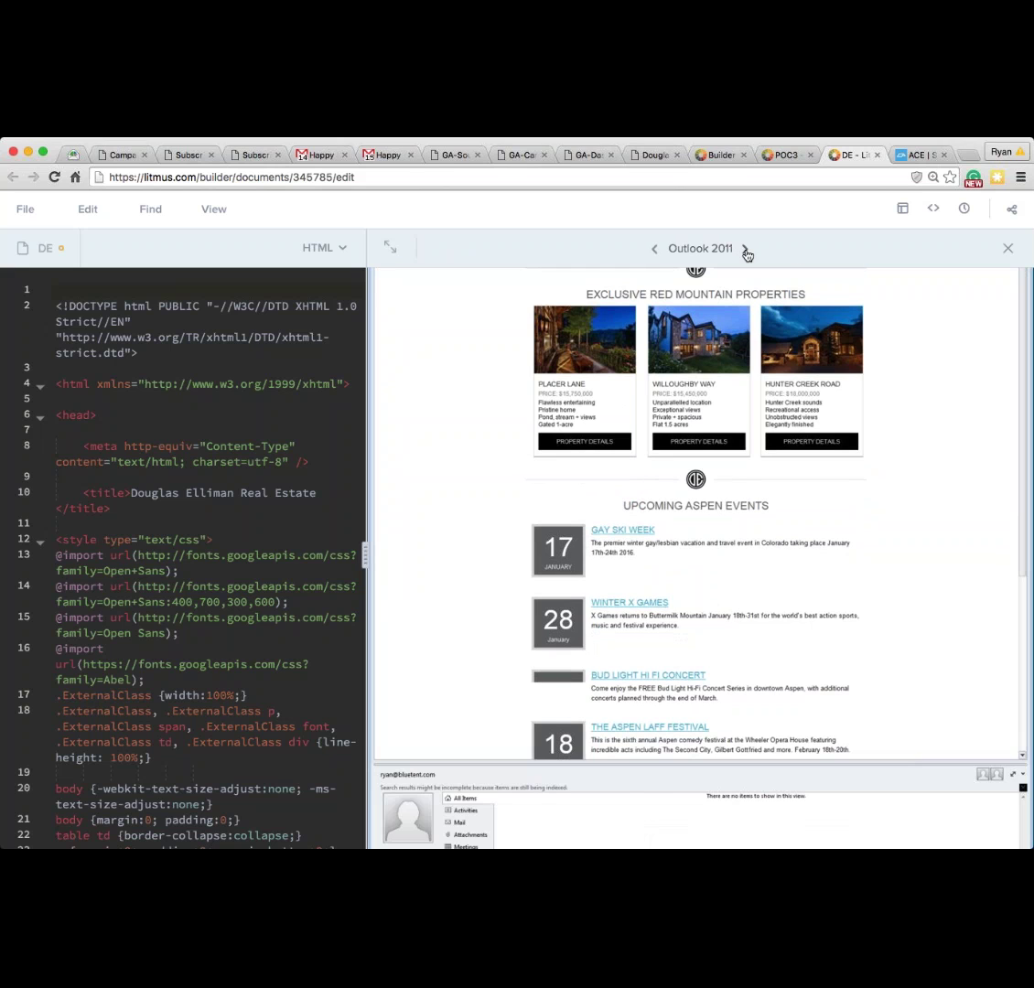
pyautogui.scroll(-2, 703, 402)
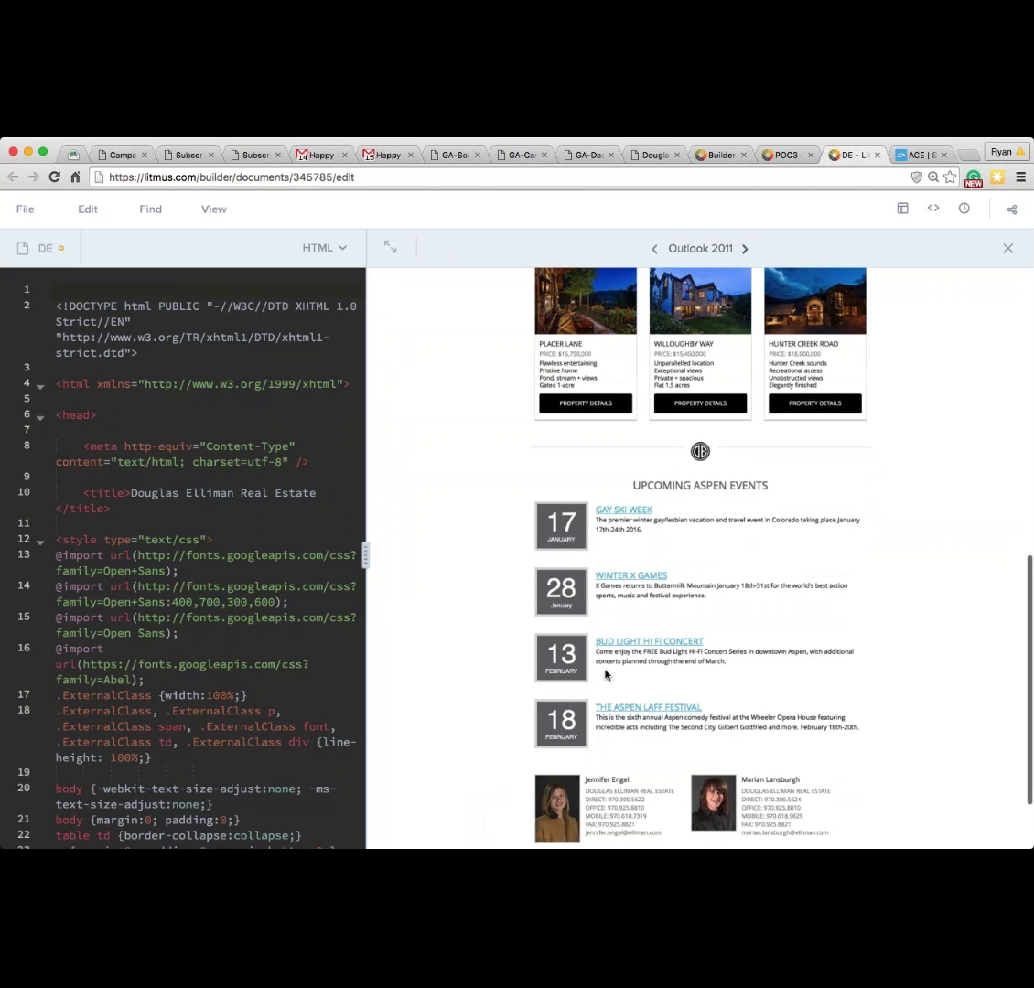
pyautogui.scroll(5, 711, 688)
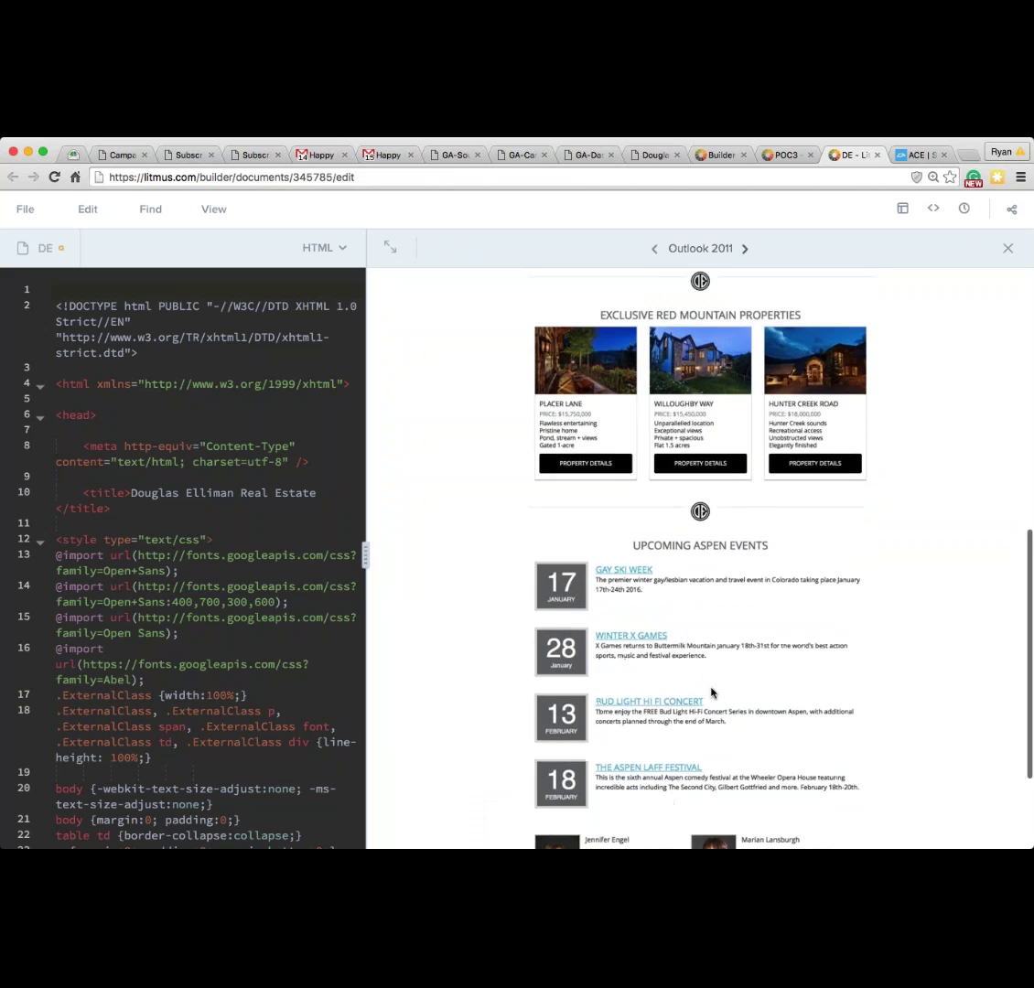
pyautogui.scroll(3, 722, 494)
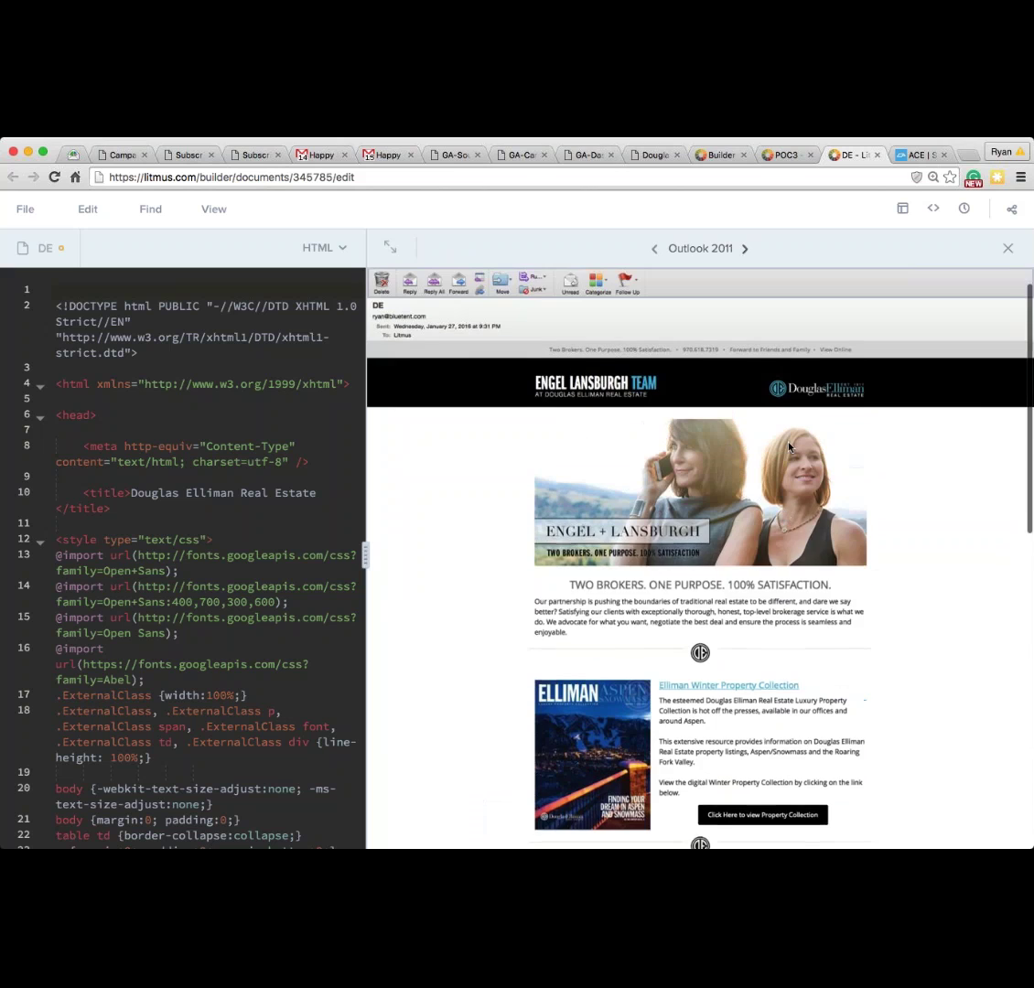
# Step: Go through the DE email's Outlook 2013, Thunderbird 38, Android 4.4, Gmail App (Android) and iPhone 5s (iOS 7 and iOS 8) previews
pyautogui.click(745, 250)
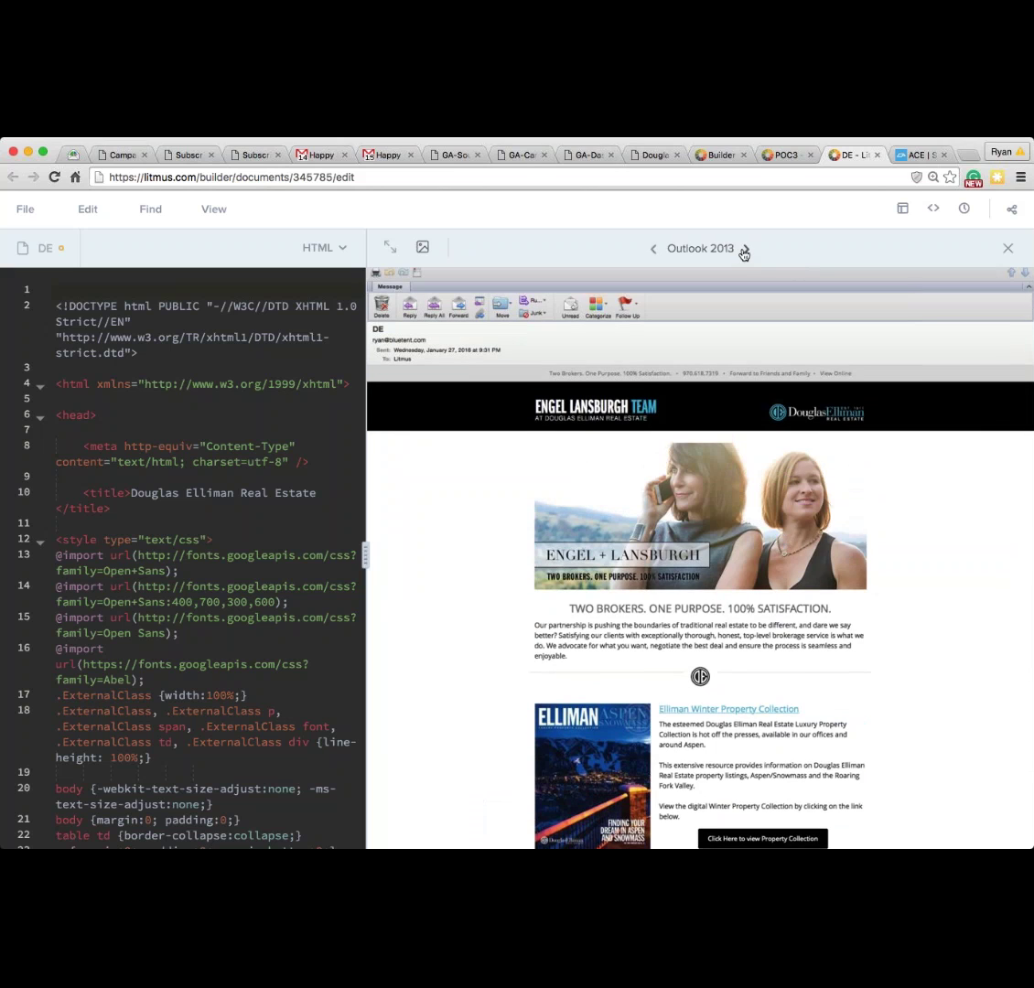
pyautogui.click(744, 249)
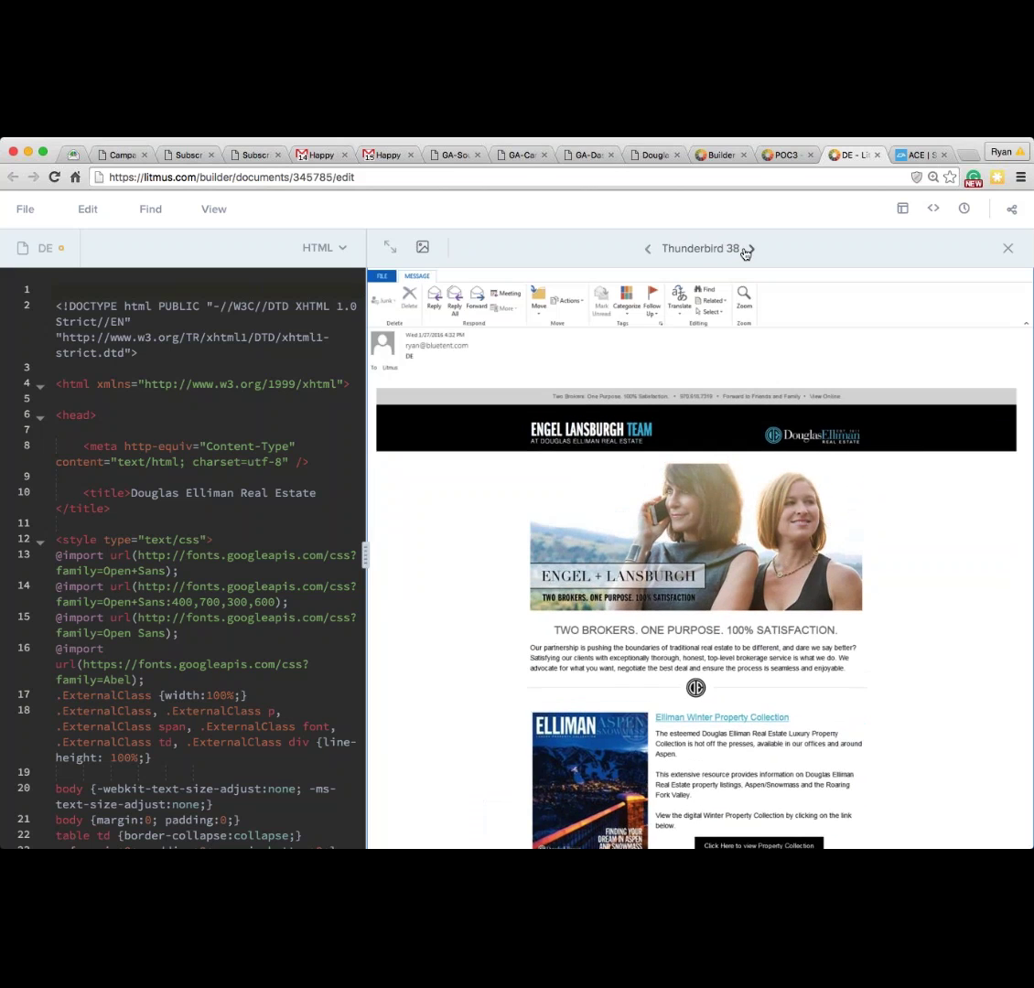
pyautogui.click(751, 250)
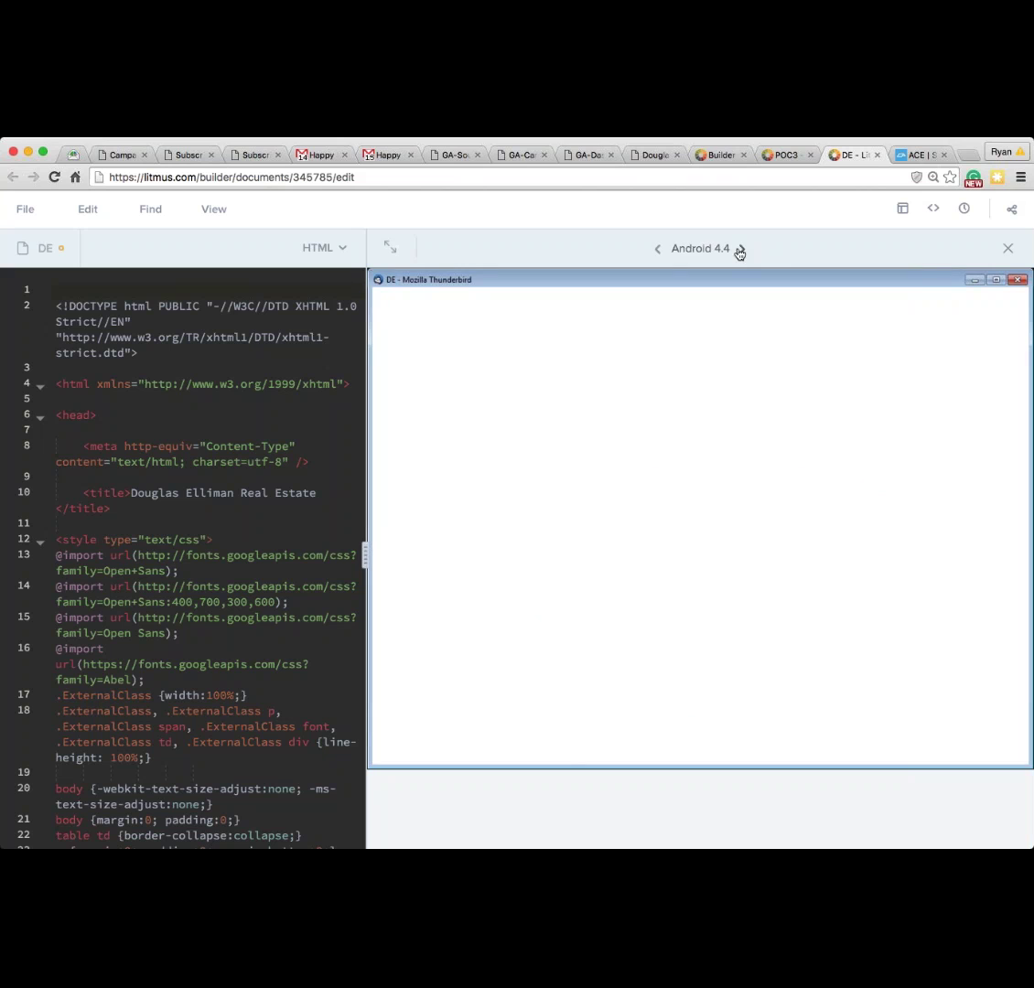
pyautogui.click(743, 250)
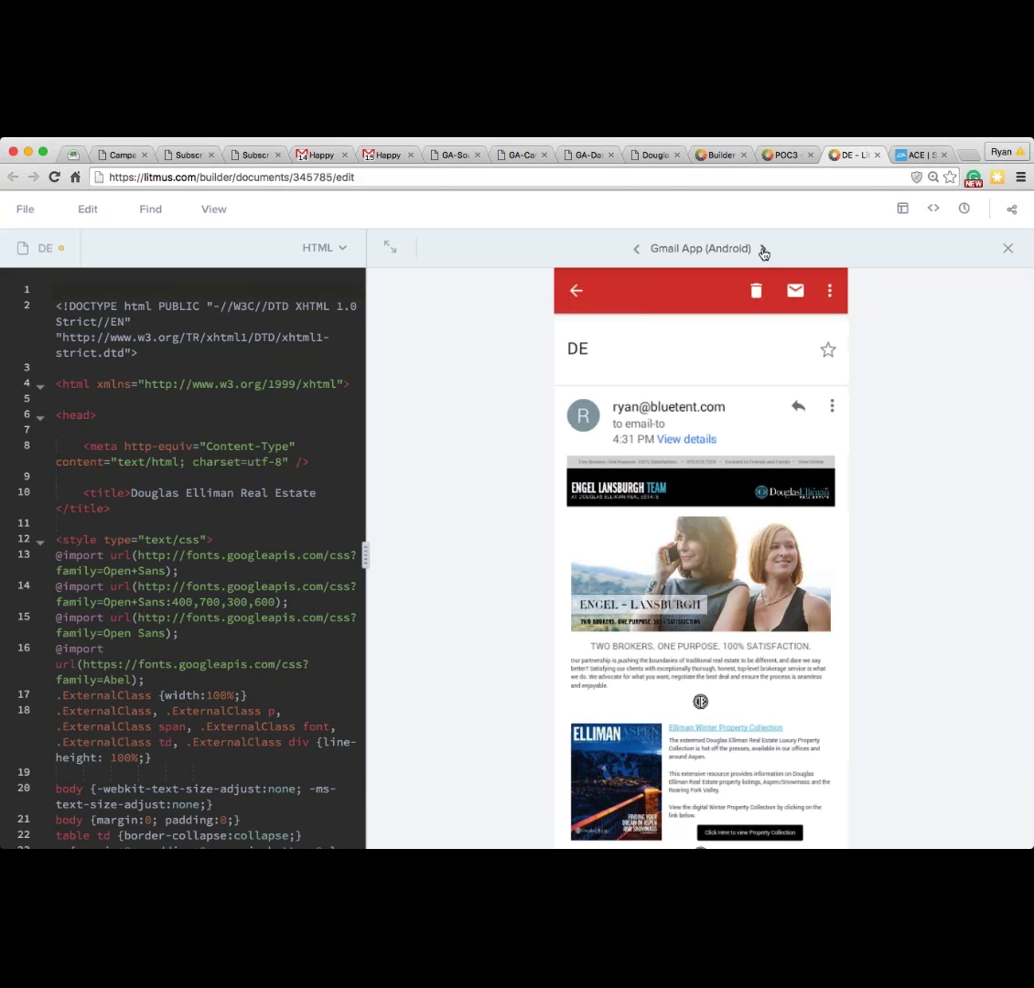
pyautogui.click(762, 250)
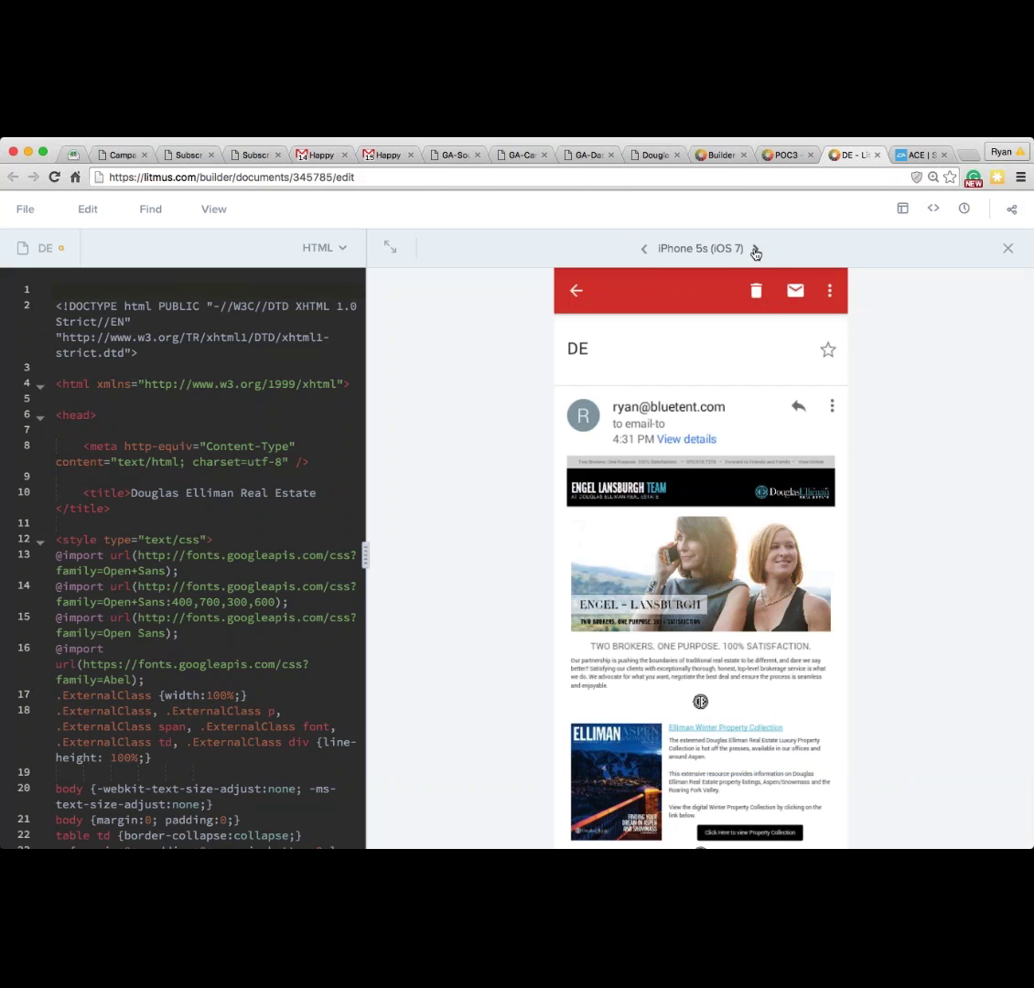
pyautogui.click(756, 251)
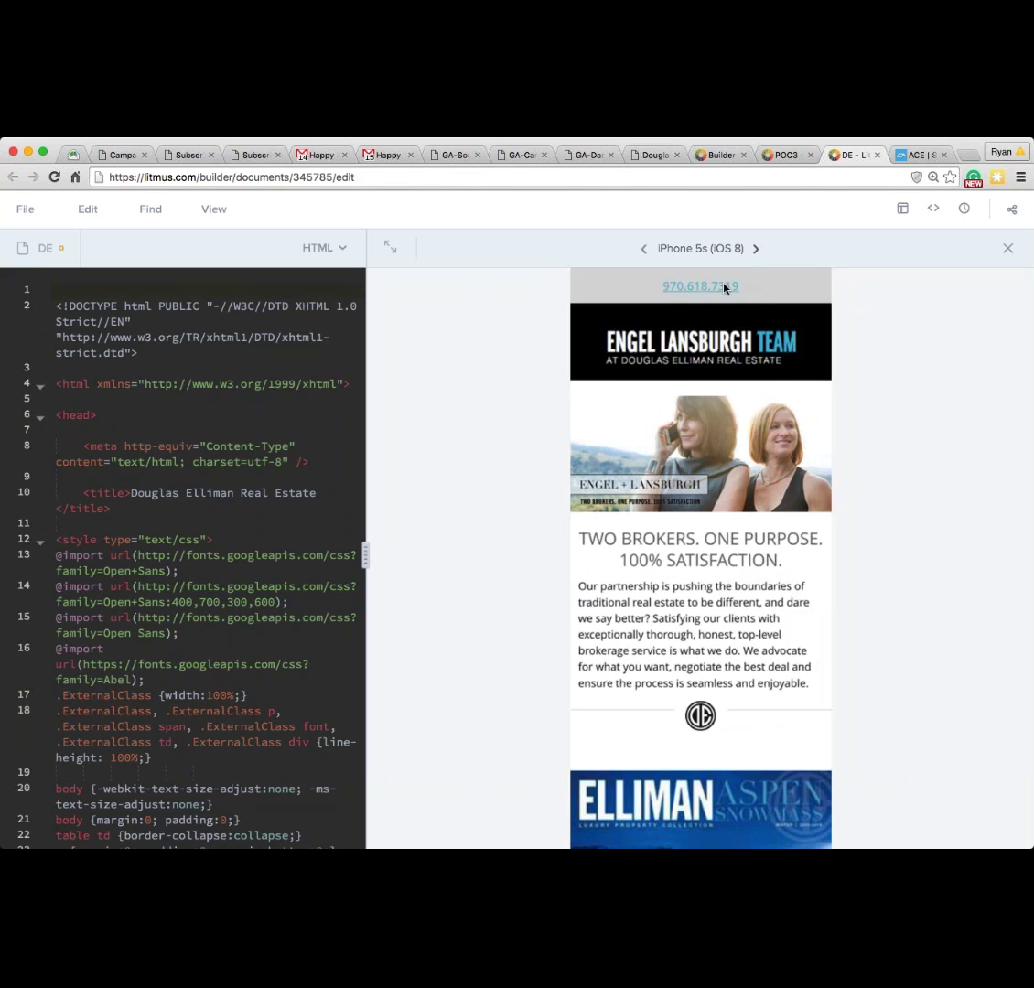
# Step: Display the DE email's iPhone 6 preview and examine its mobile layout from header to footer
pyautogui.click(757, 250)
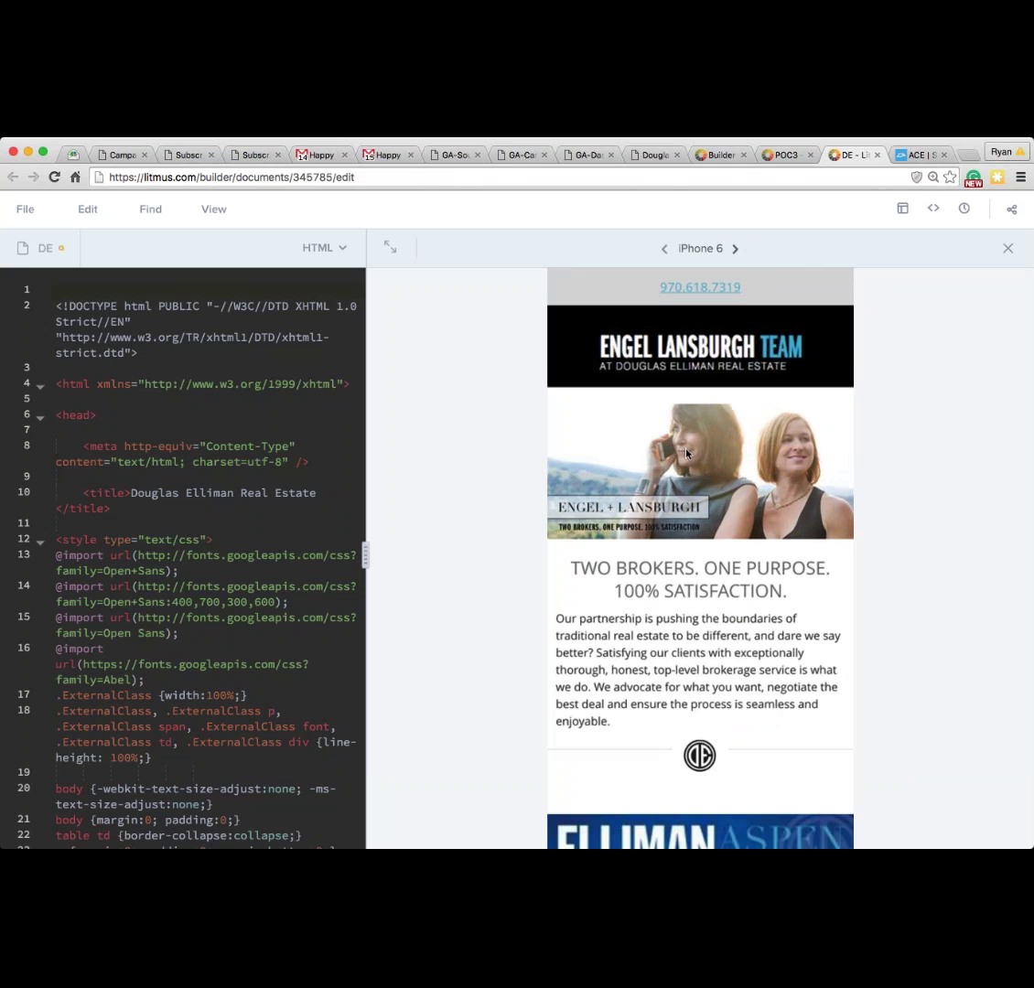
pyautogui.scroll(-5, 684, 448)
pyautogui.scroll(-10, 689, 452)
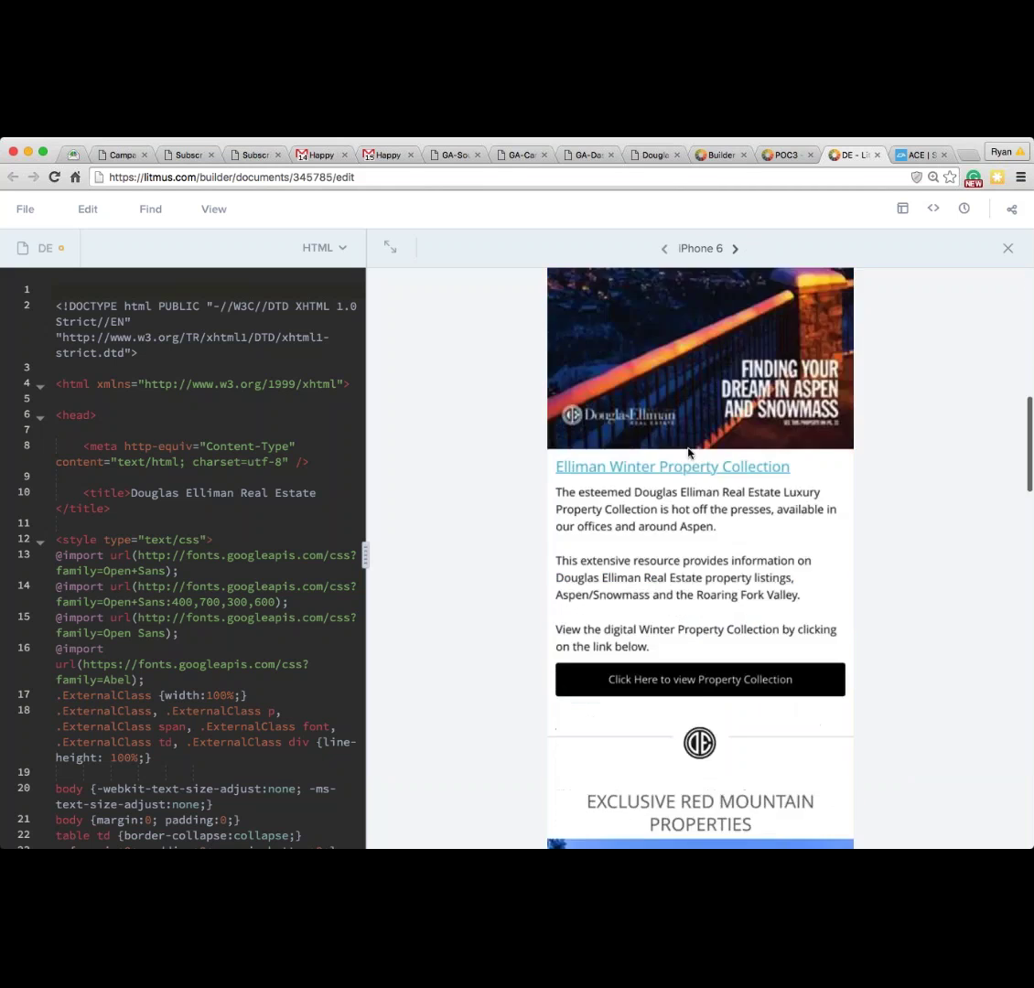
pyautogui.scroll(-10, 689, 455)
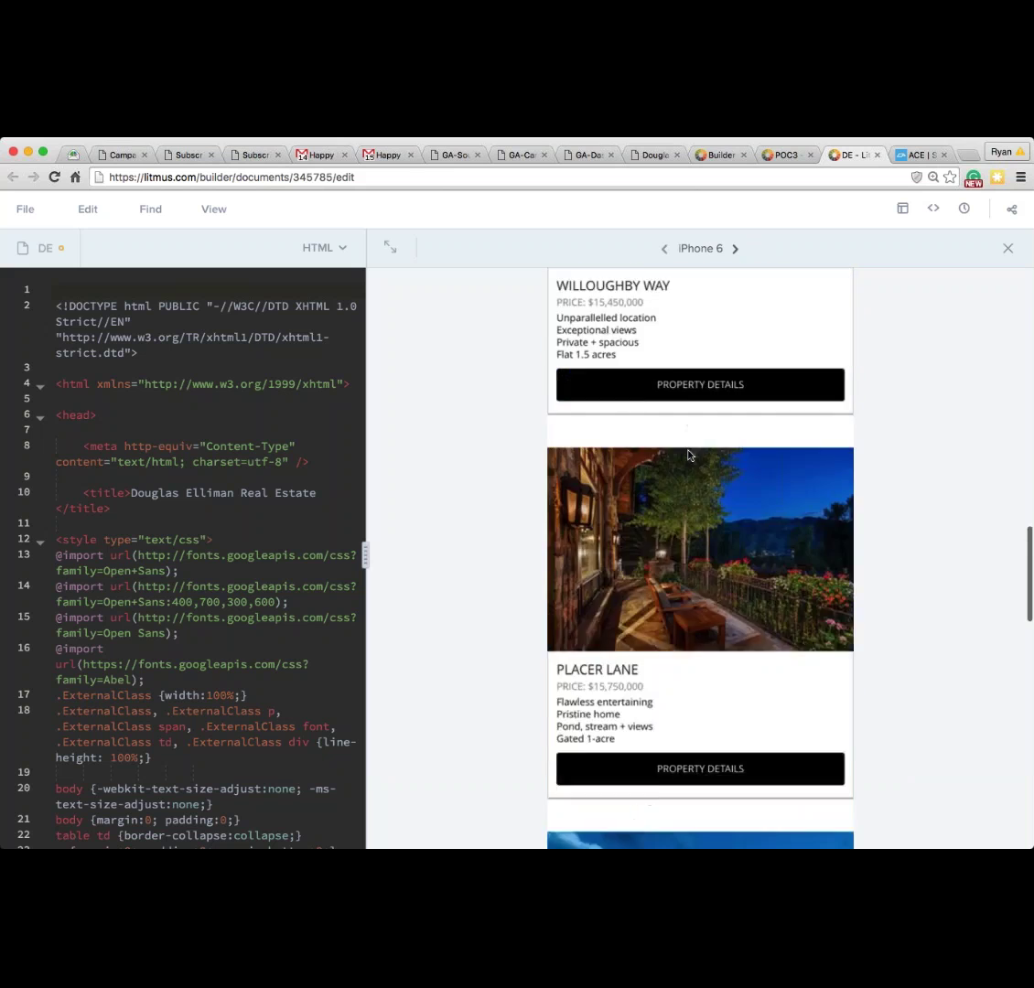
pyautogui.scroll(-8, 689, 460)
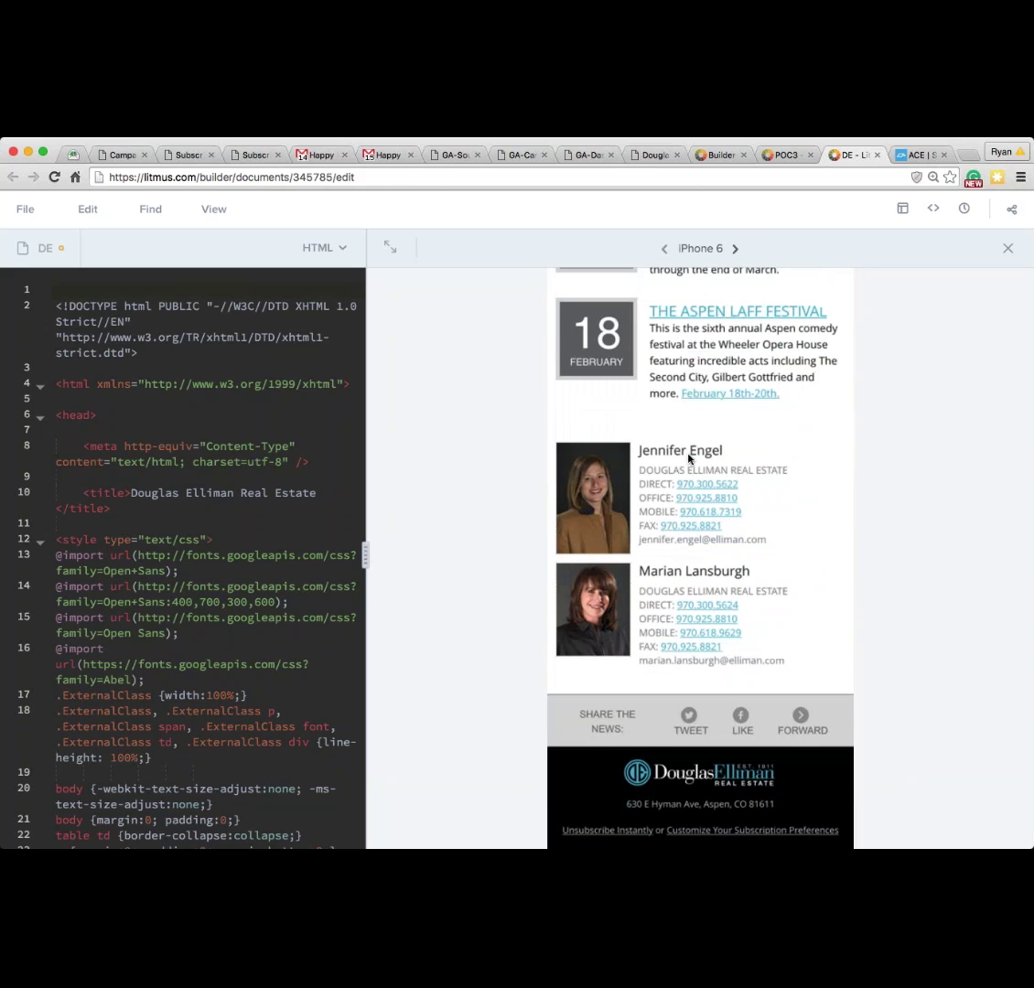
pyautogui.scroll(3, 688, 459)
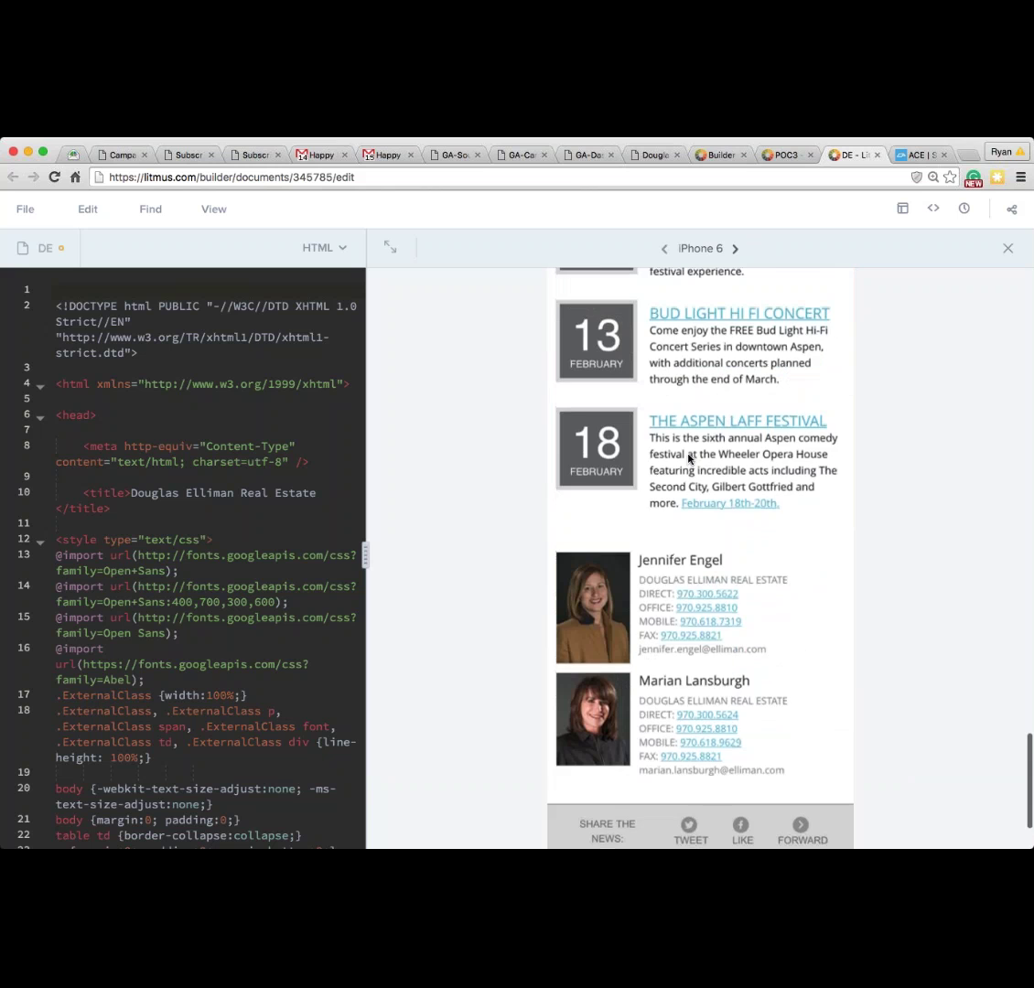
pyautogui.scroll(10, 688, 459)
pyautogui.scroll(10, 688, 459)
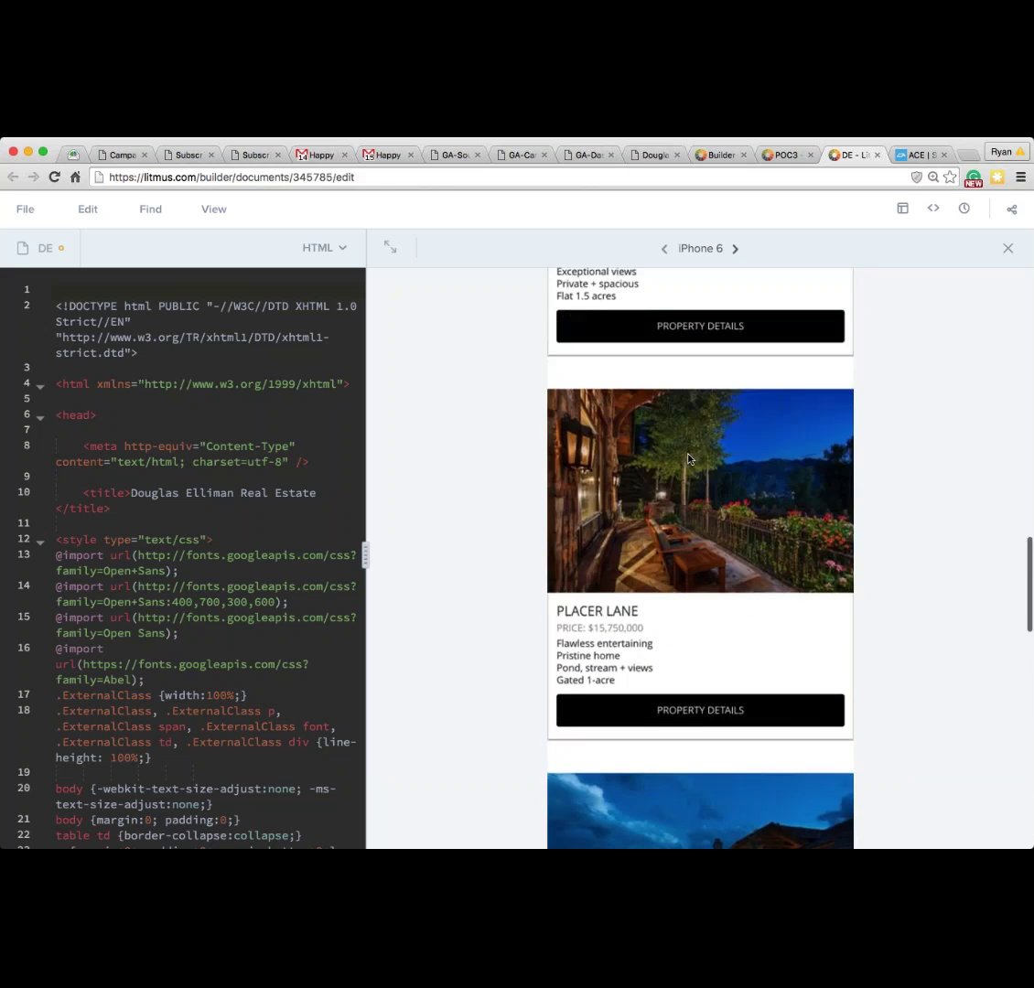
pyautogui.scroll(10, 688, 459)
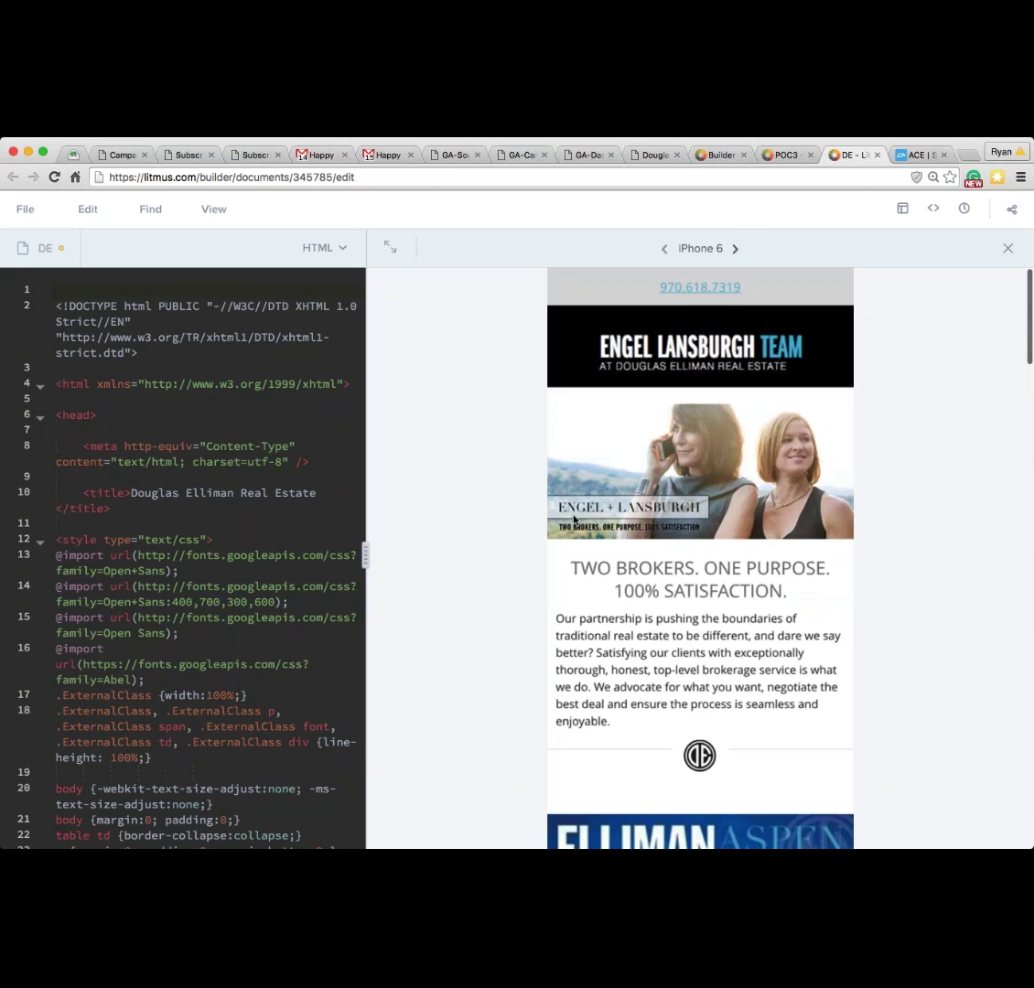
# Step: Return to the Blue Tent campaign reports, open the Bounce Summary and review the soft bounces and their reasons
pyautogui.click(72, 154)
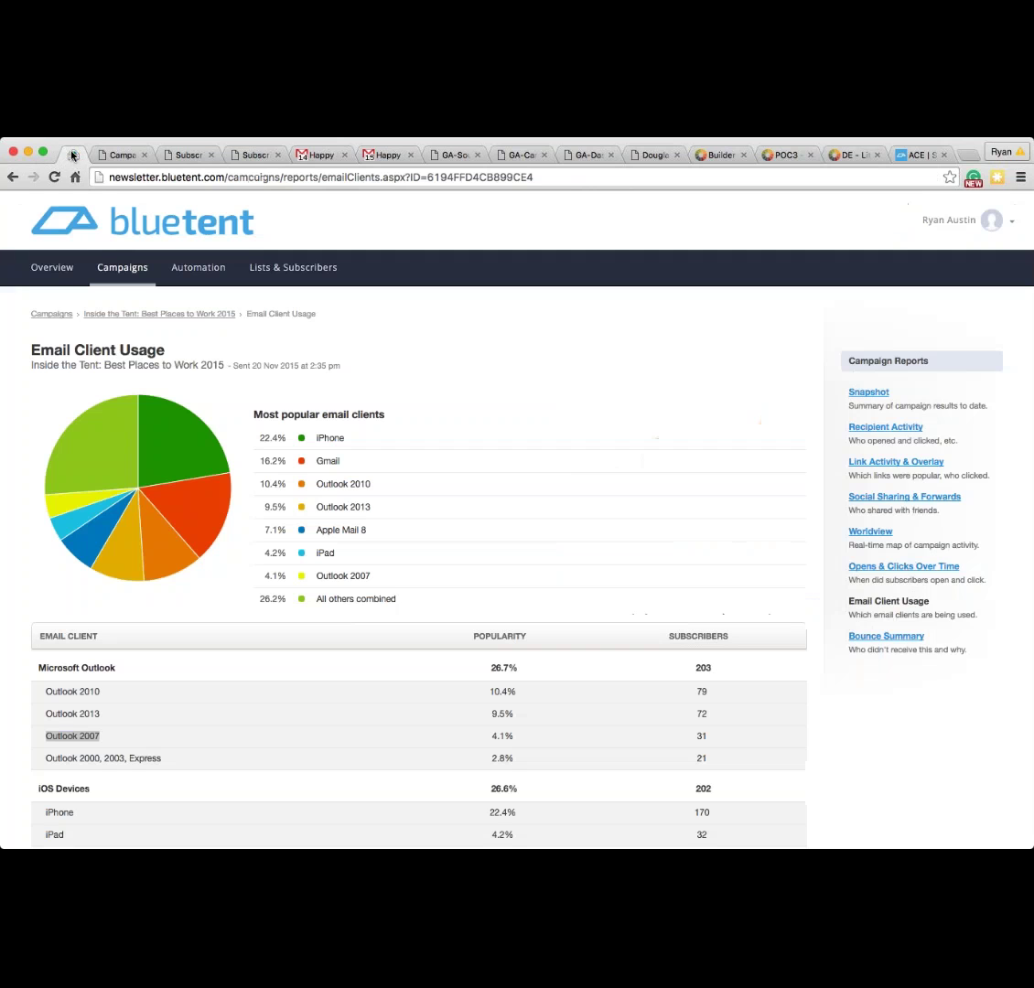
pyautogui.click(875, 638)
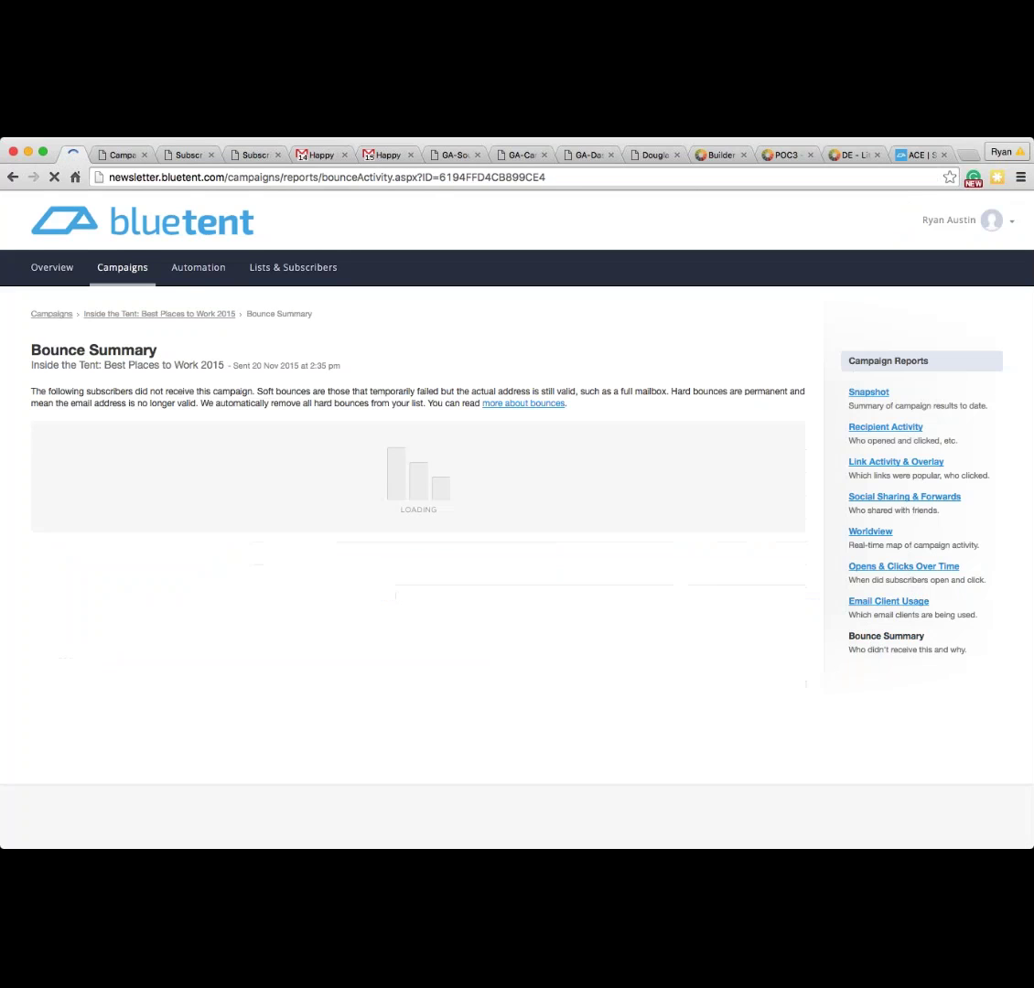
pyautogui.scroll(-2, 411, 549)
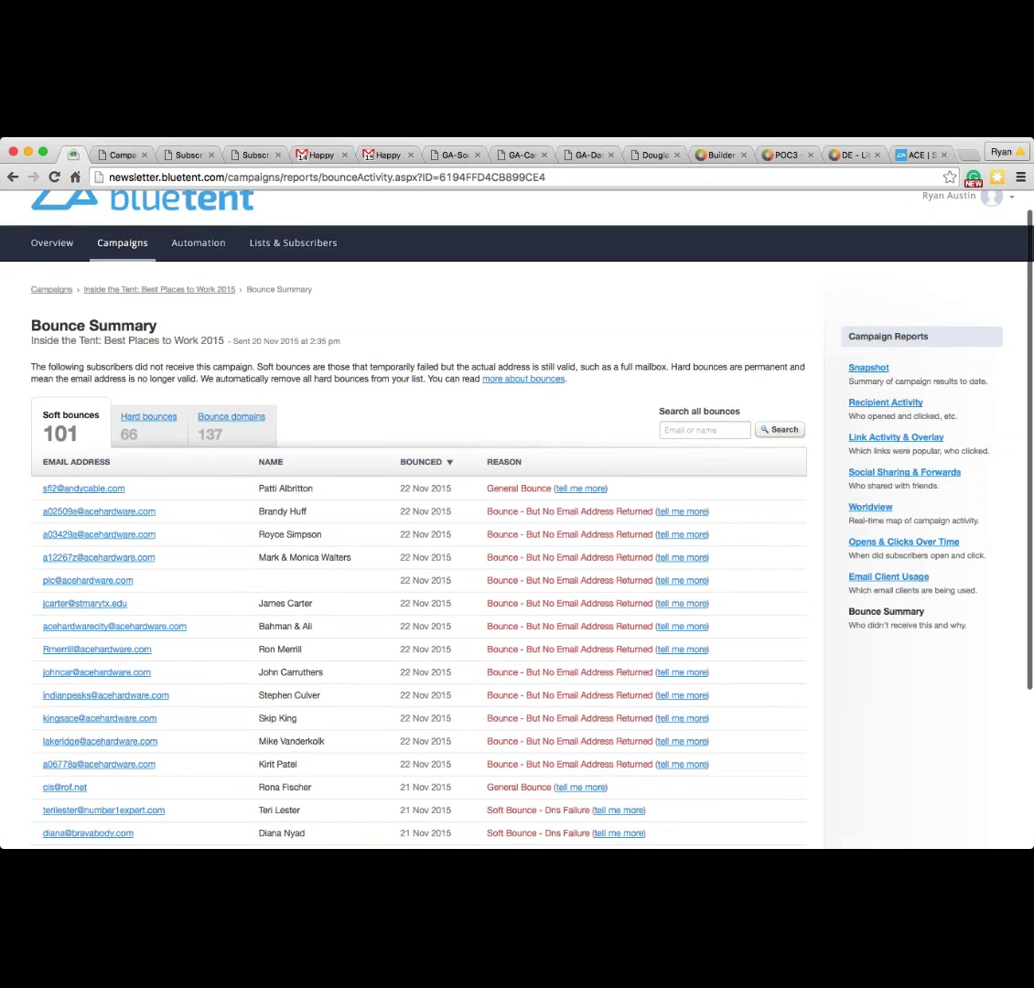
pyautogui.scroll(-5, 412, 549)
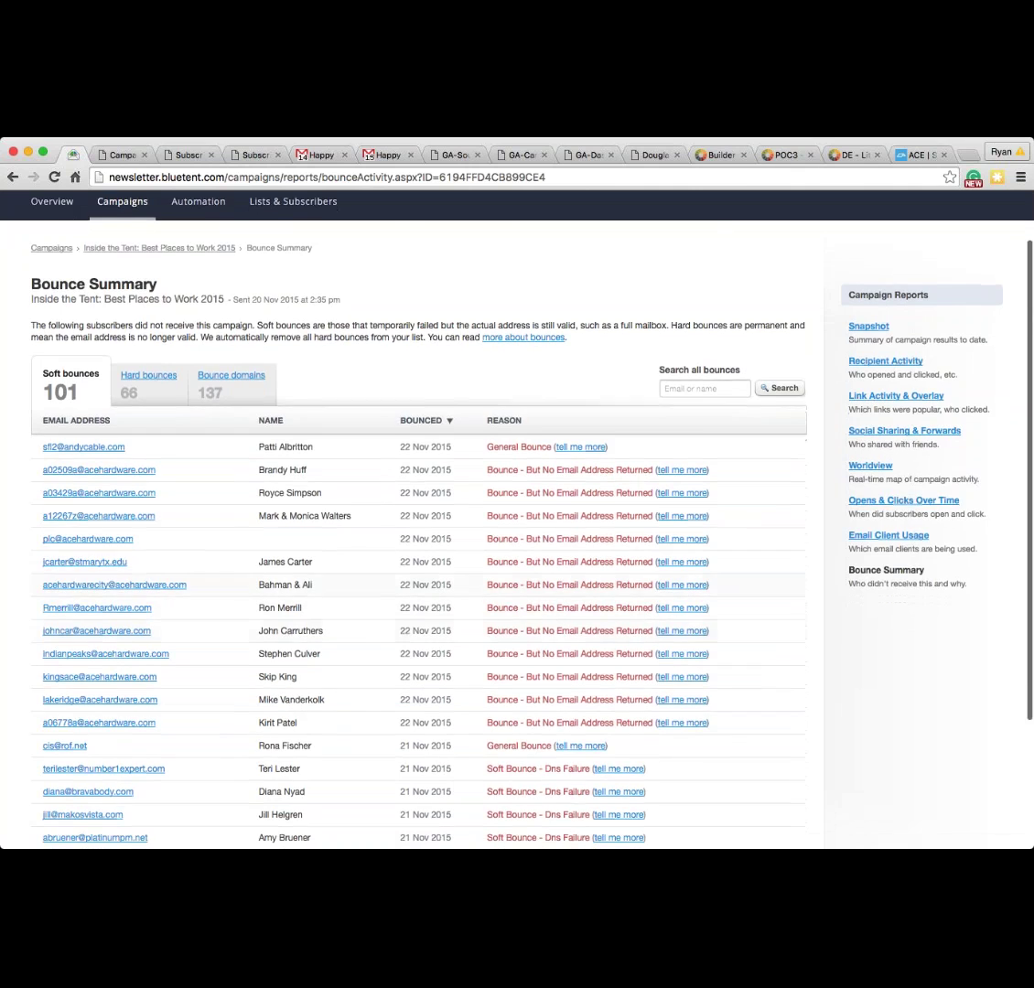
pyautogui.moveTo(504, 684); pyautogui.dragTo(590, 683)
pyautogui.scroll(-2, 411, 549)
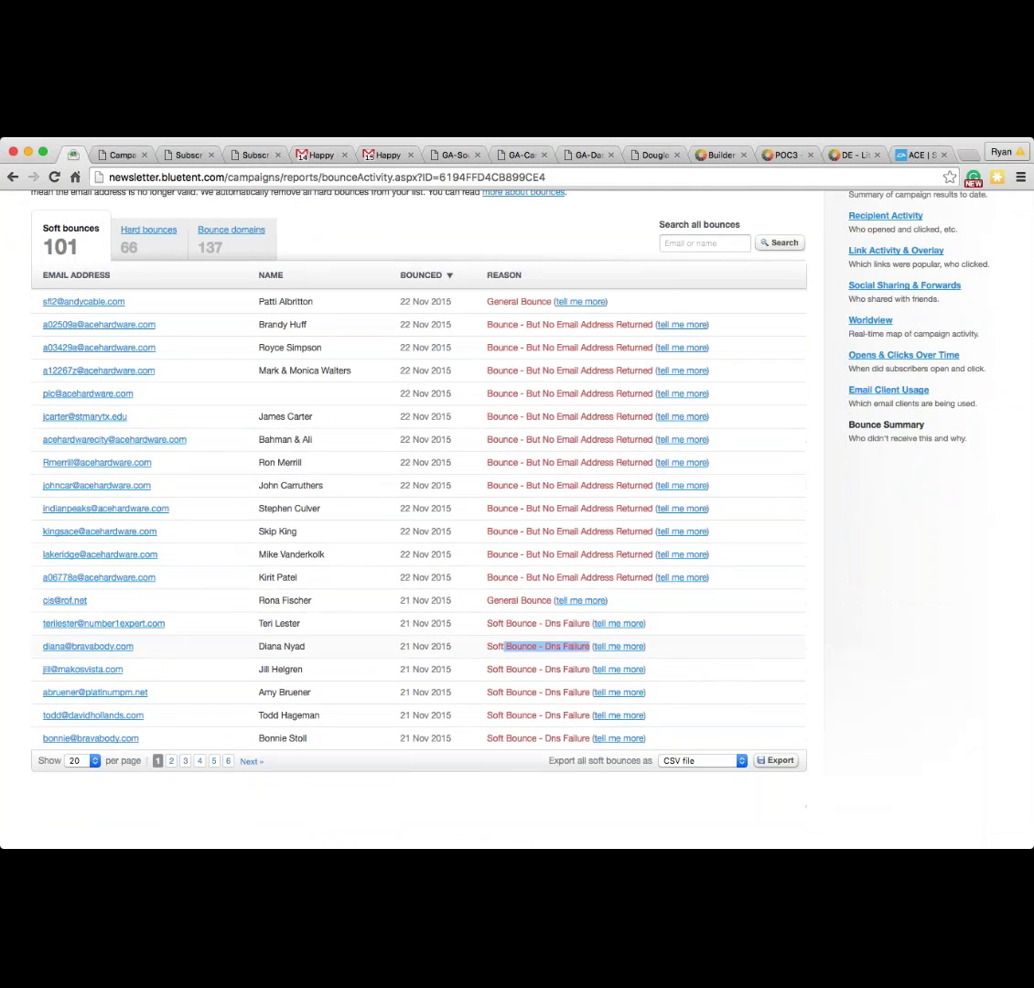
pyautogui.scroll(-1, 412, 548)
pyautogui.scroll(1, 106, 630)
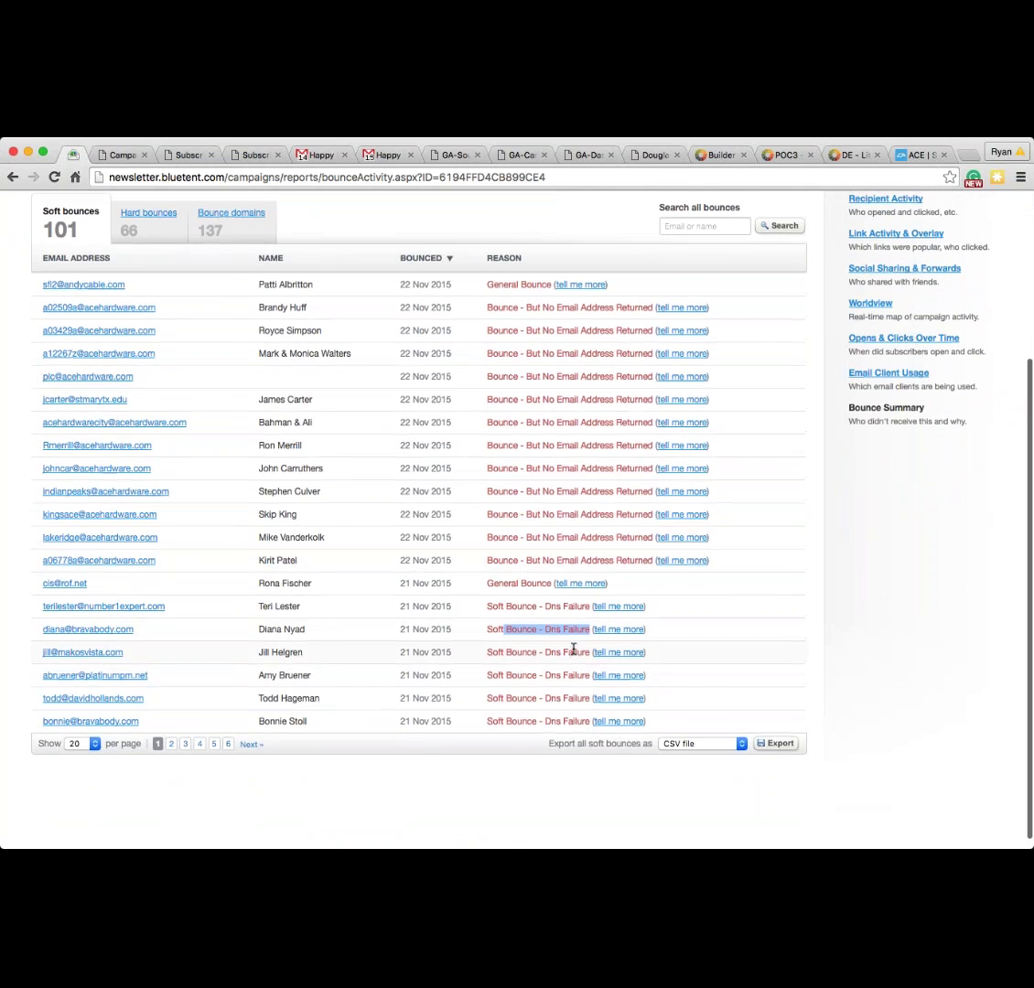
pyautogui.scroll(5, 576, 654)
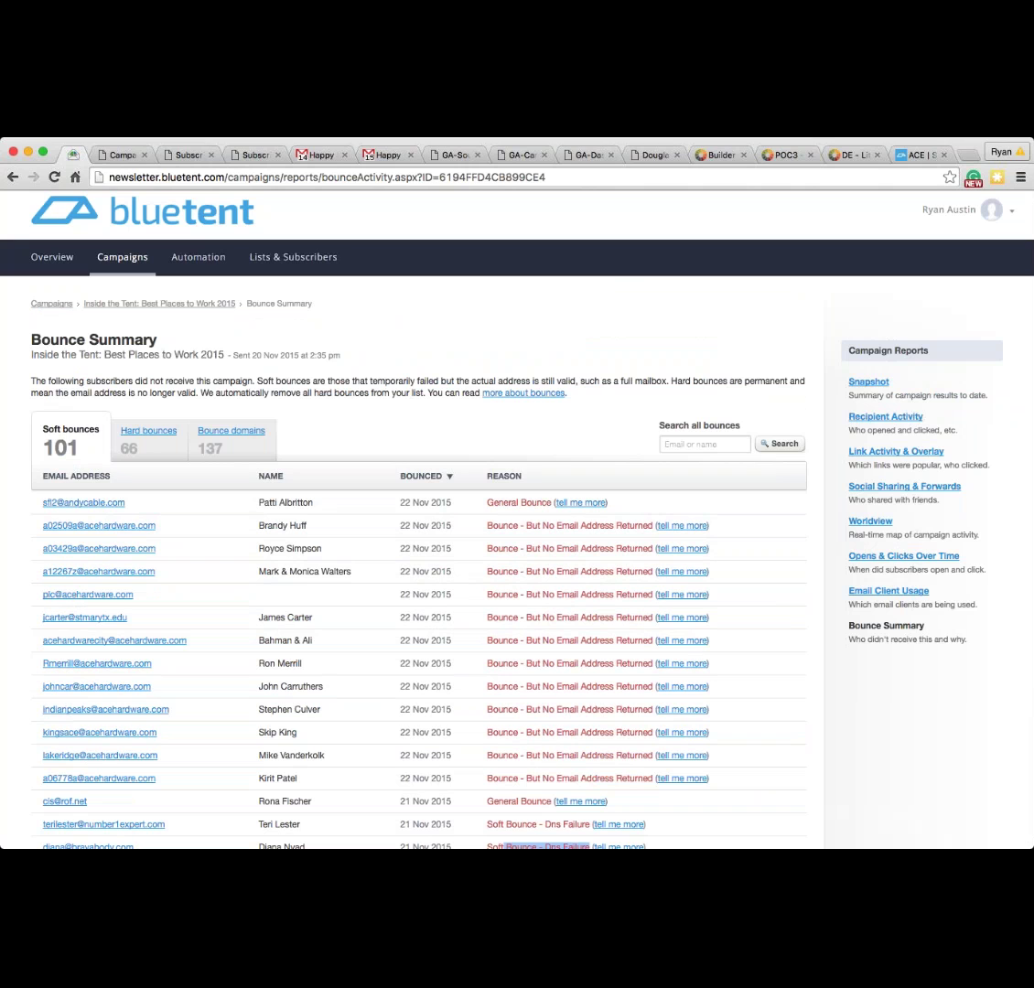
# Step: Show the hard bounces in the Bounce Summary and review the listed addresses and reasons
pyautogui.click(163, 434)
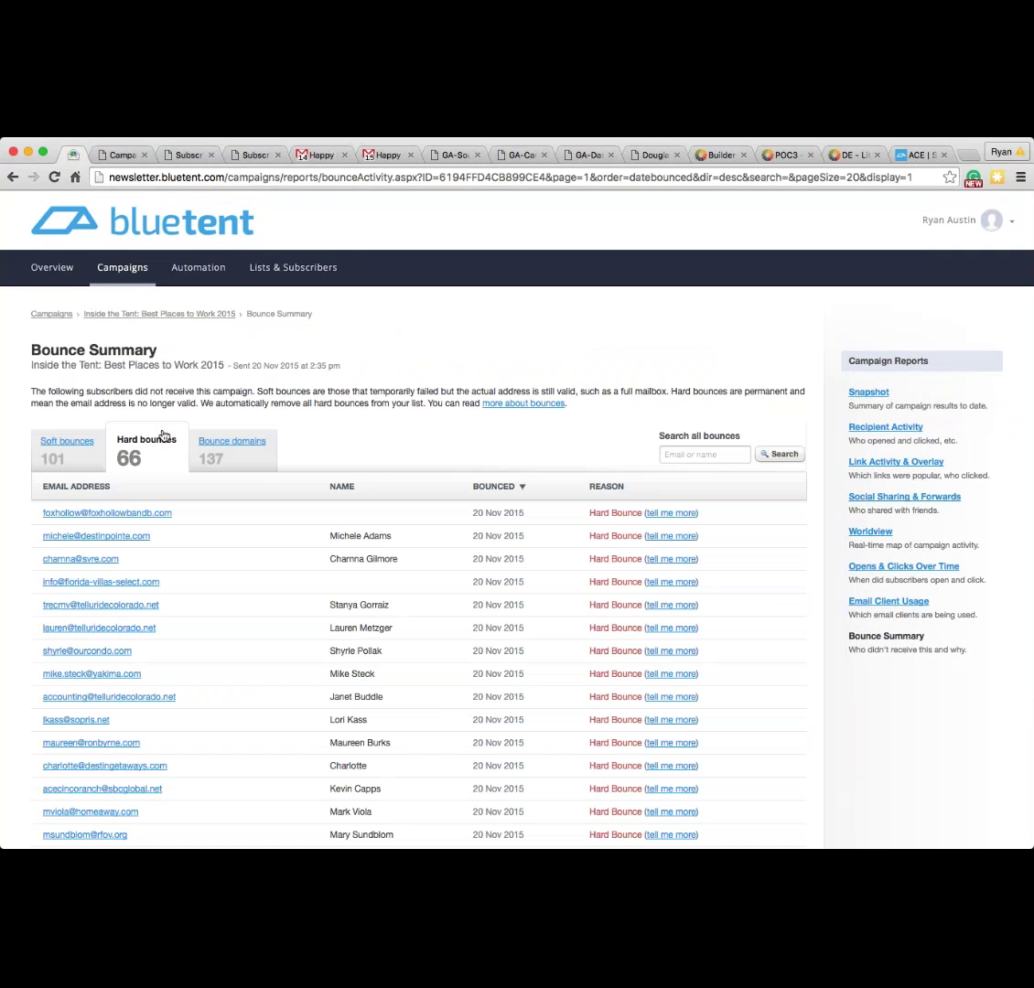
pyautogui.scroll(-2, 211, 511)
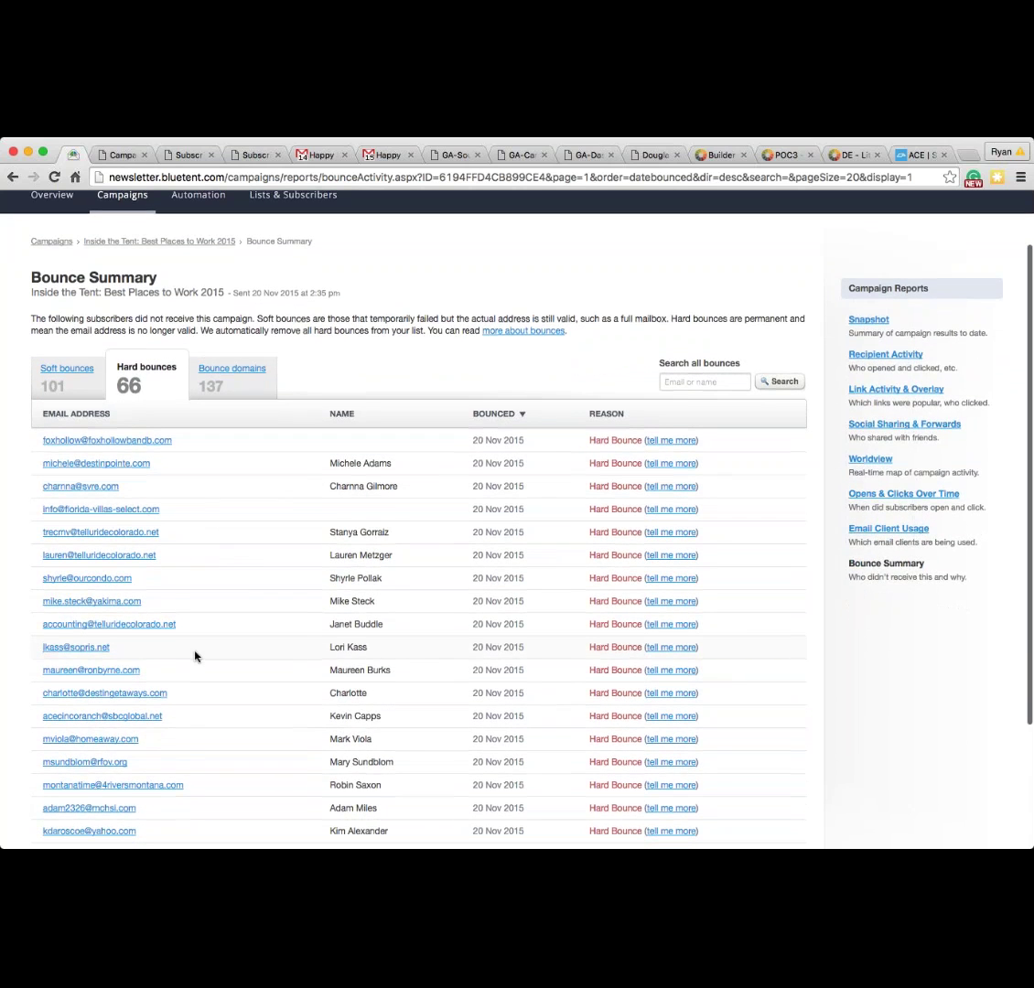
pyautogui.scroll(-2, 194, 655)
pyautogui.scroll(-1, 230, 658)
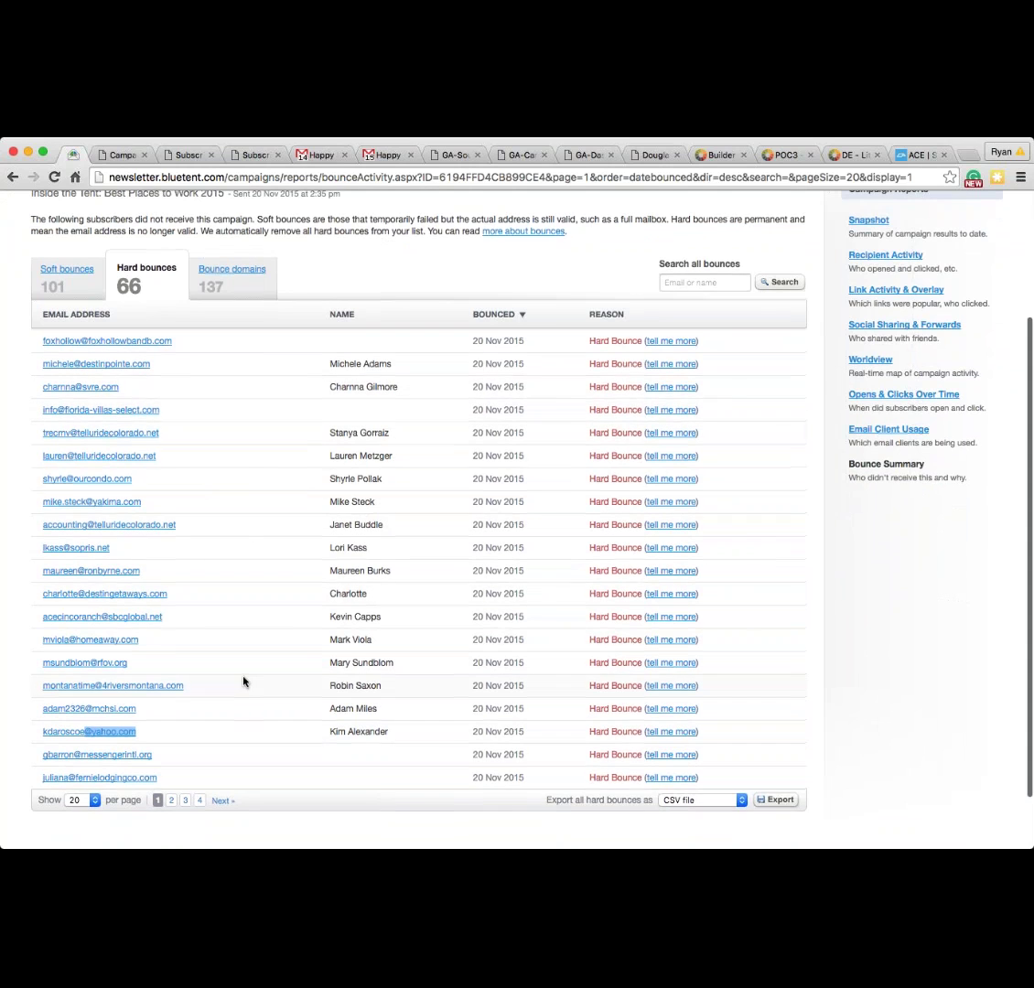
pyautogui.scroll(5, 244, 680)
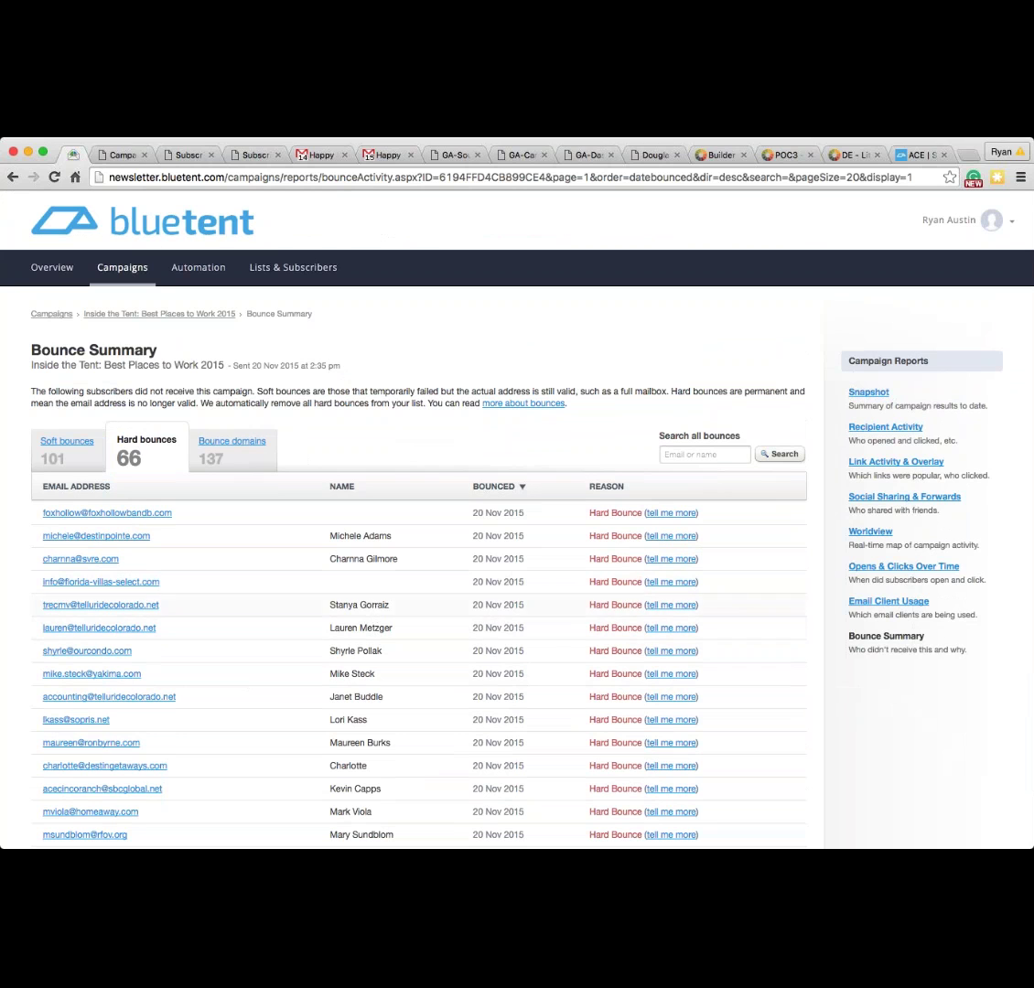
# Step: View the Inside the Tent campaign's Snapshot report, then open the January eNewsletter campaign's A/B test setup
pyautogui.click(879, 395)
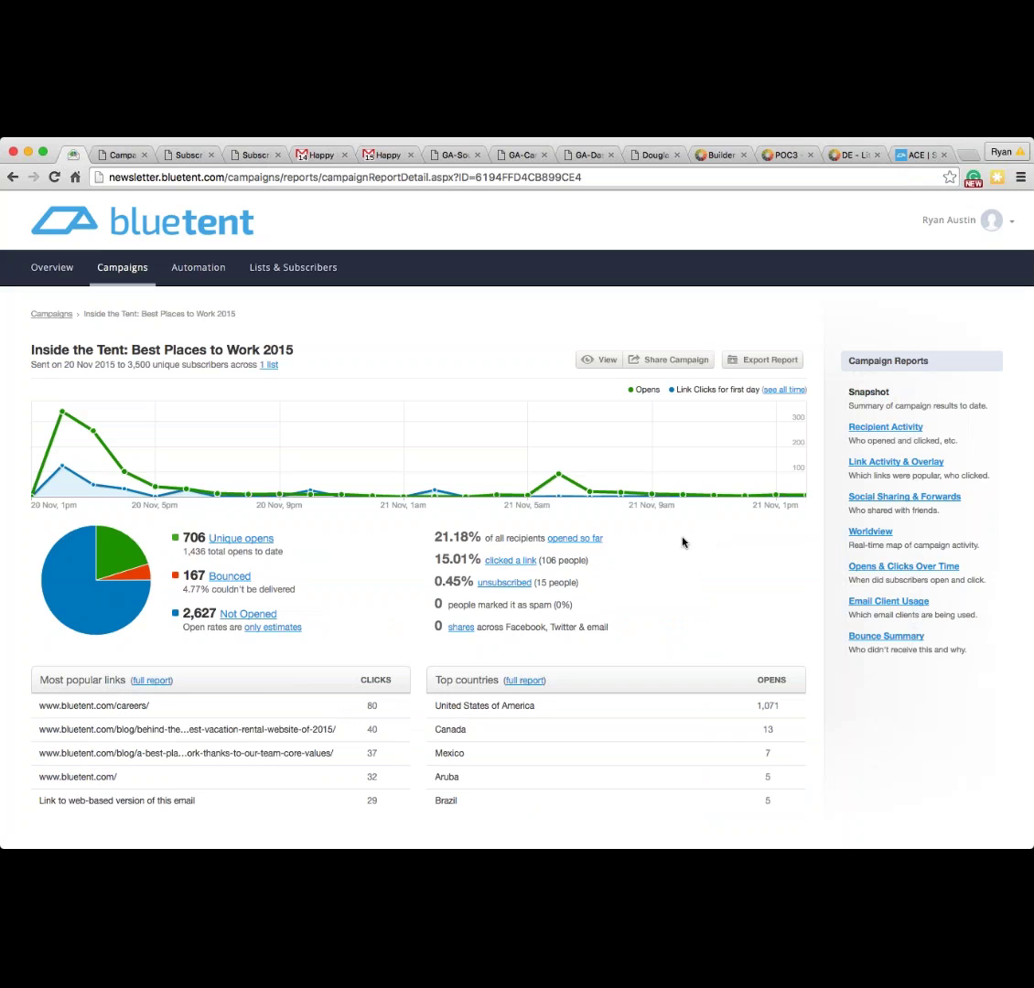
pyautogui.click(117, 279)
pyautogui.click(85, 380)
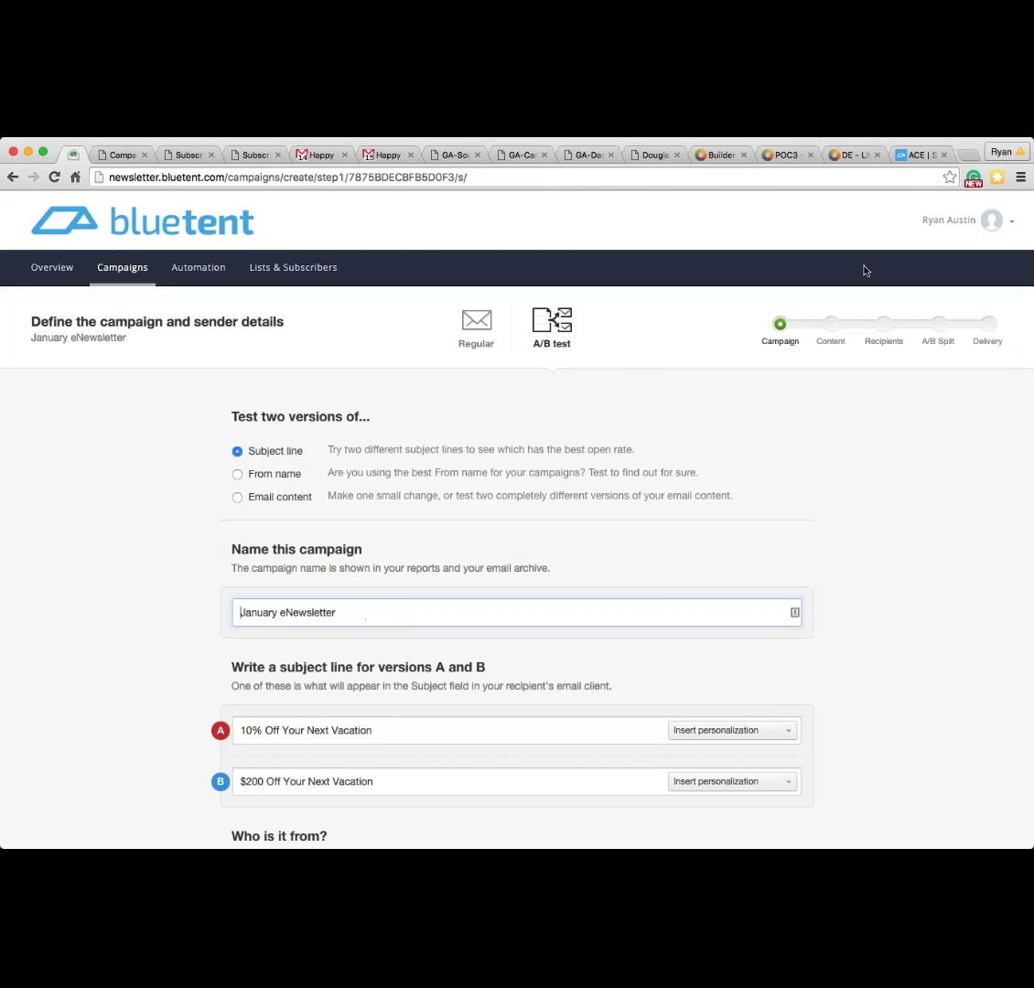
# Step: Switch to the GA-SourceMedium.png Google Analytics report and enlarge it for reading
pyautogui.click(446, 155)
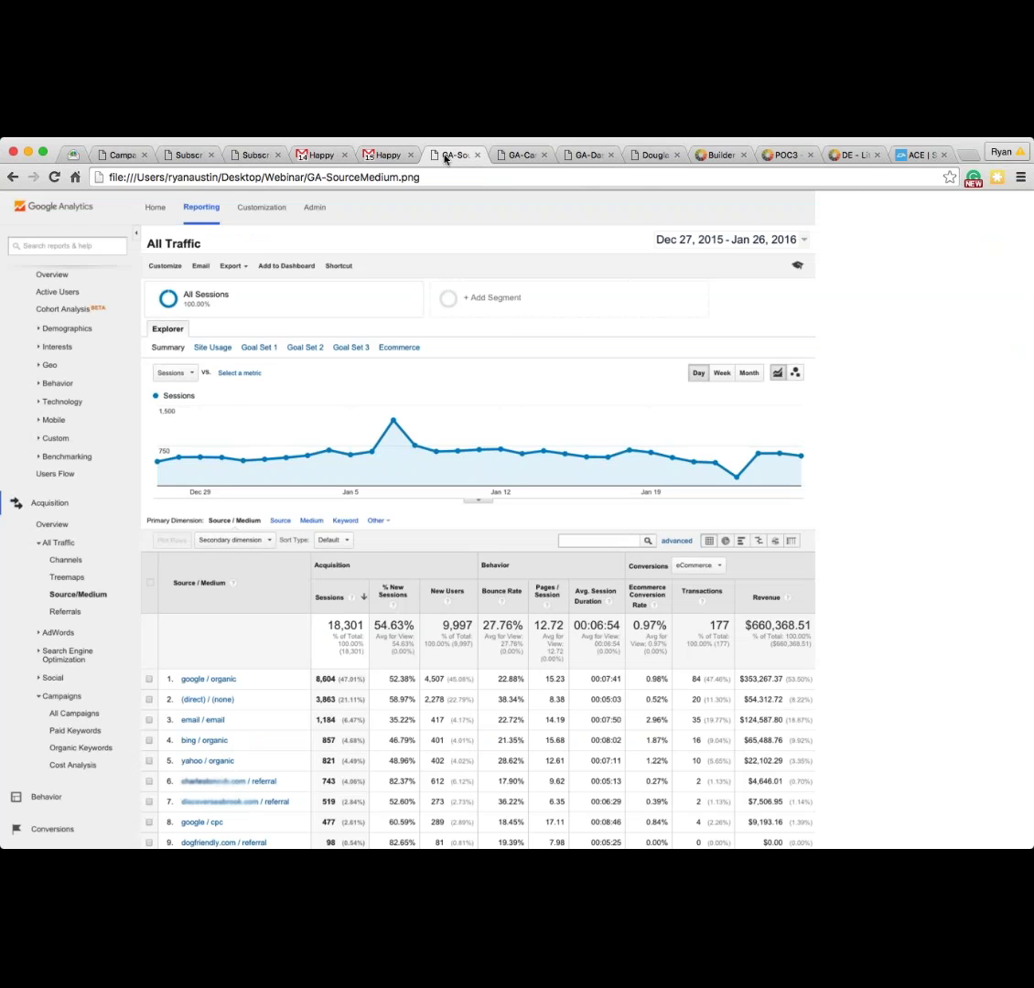
pyautogui.press('super+equal')
pyautogui.press('super+equal')
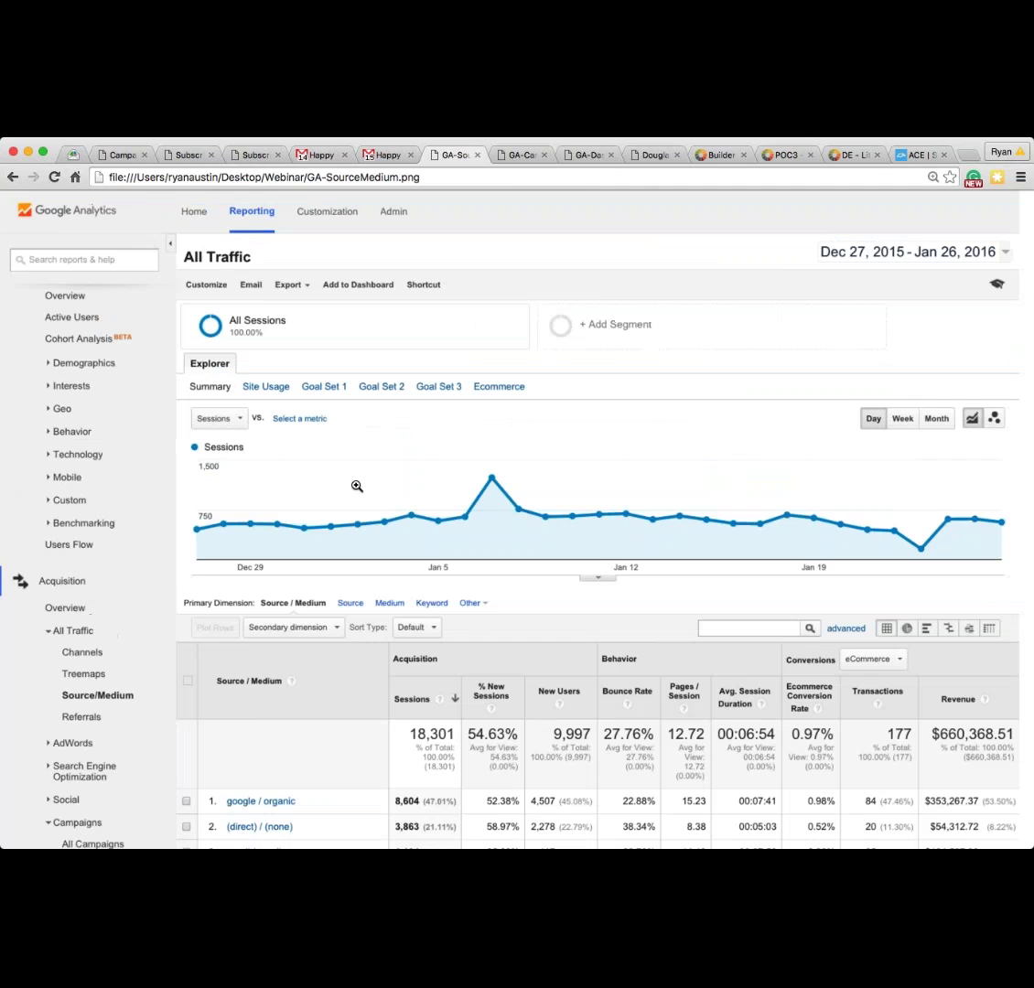
# Step: Examine the traffic sources in the Source/Medium table, down to the email / email row
pyautogui.scroll(-5, 357, 486)
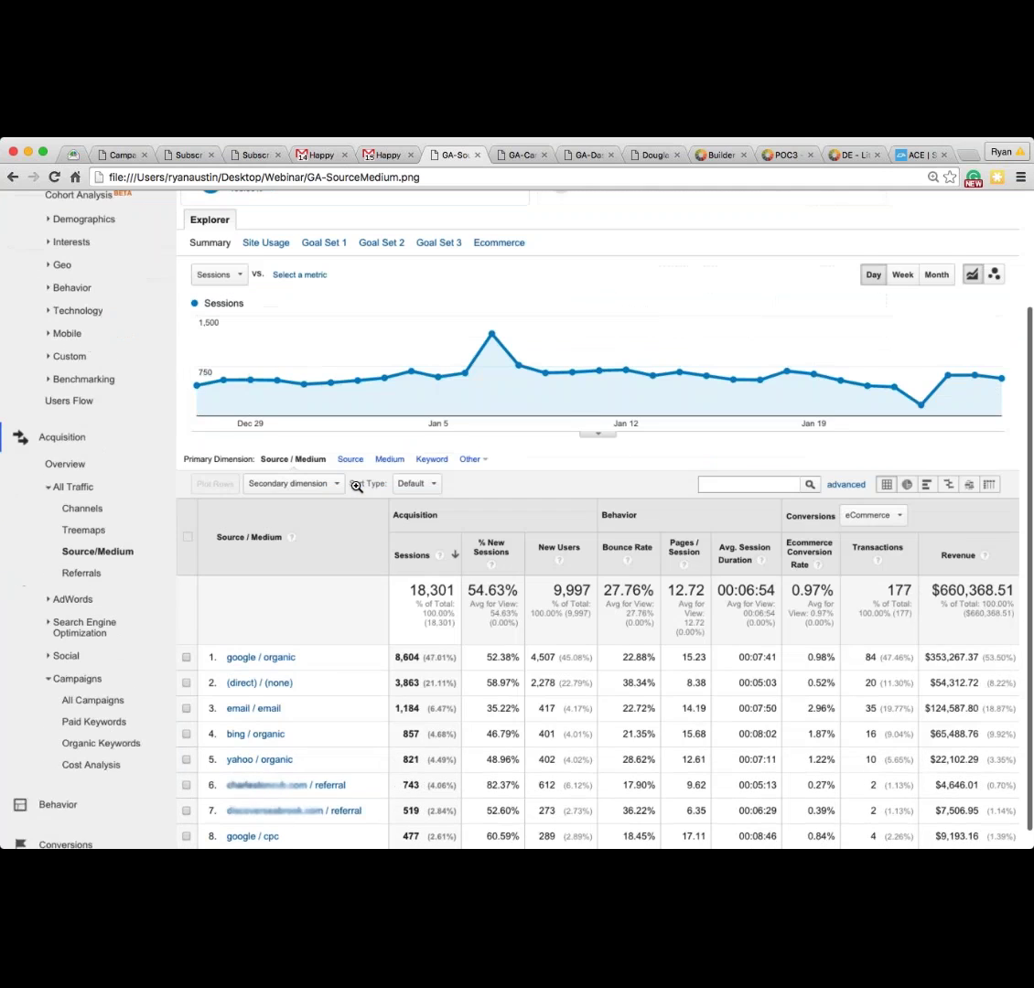
pyautogui.scroll(-1, 357, 485)
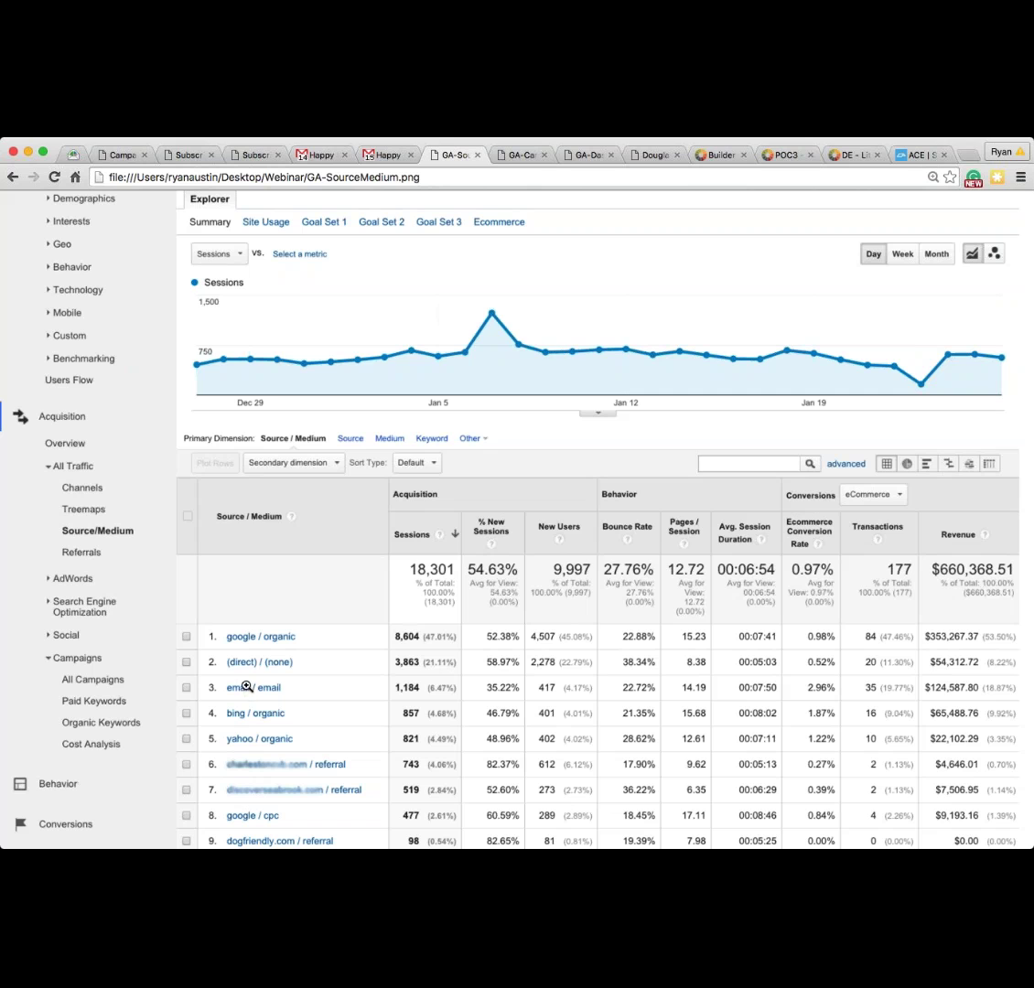
# Step: Return to the Blue Tent newsletter site, open Lists & Subscribers and look through the subscriber lists under Manage Subscribers
pyautogui.click(71, 155)
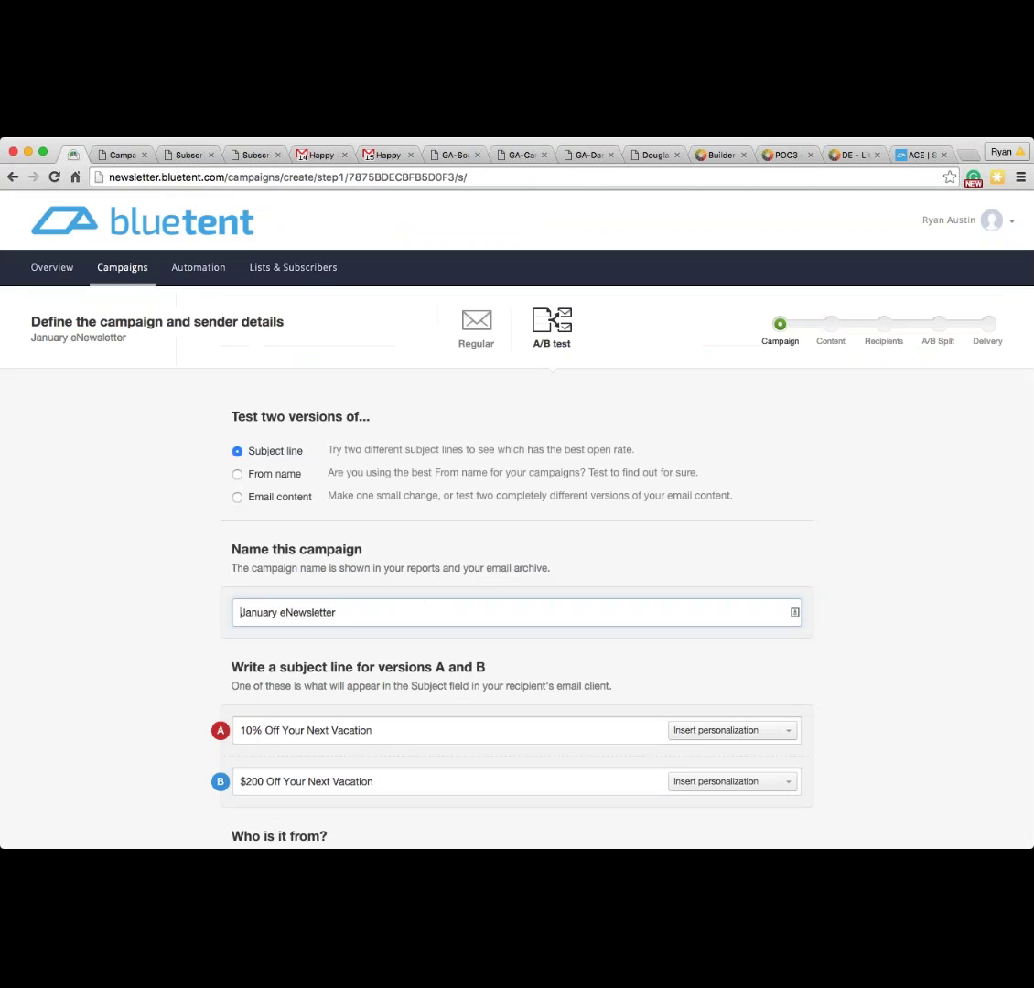
pyautogui.click(309, 268)
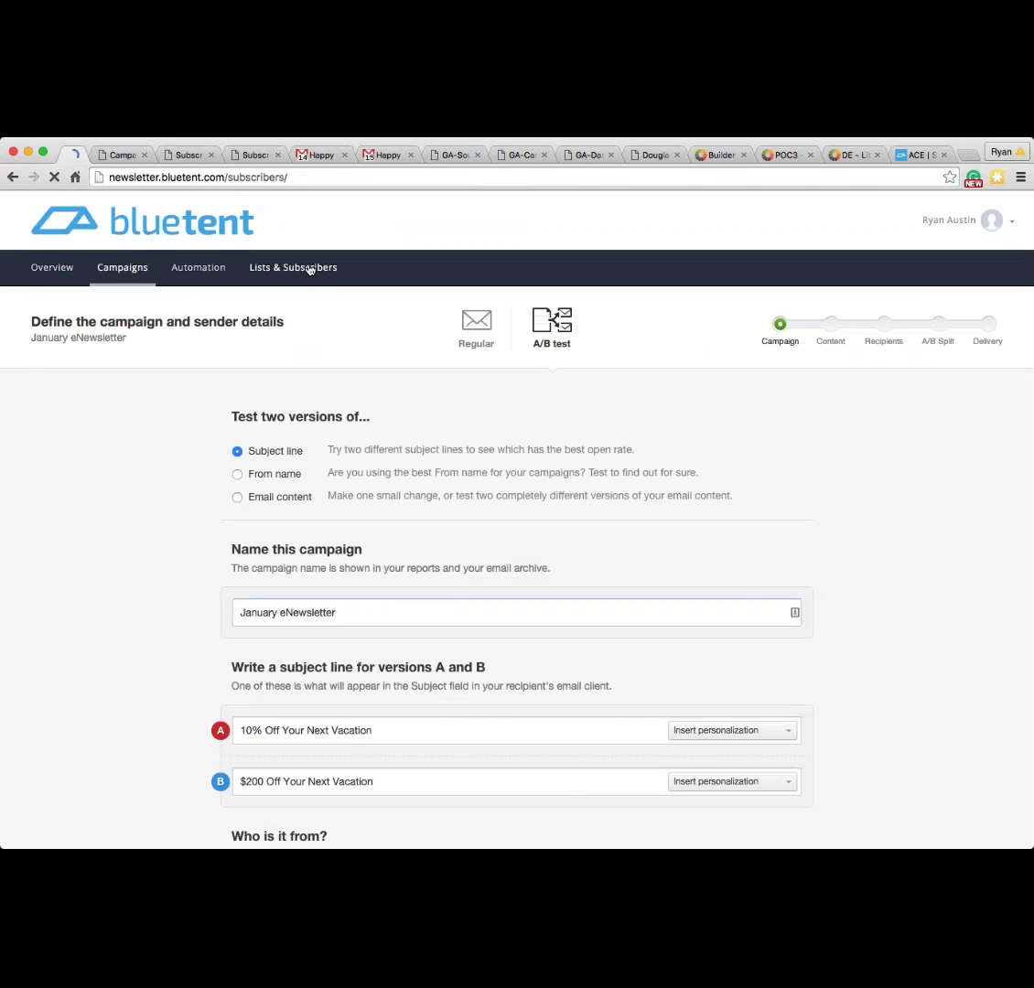
pyautogui.scroll(-5, 319, 337)
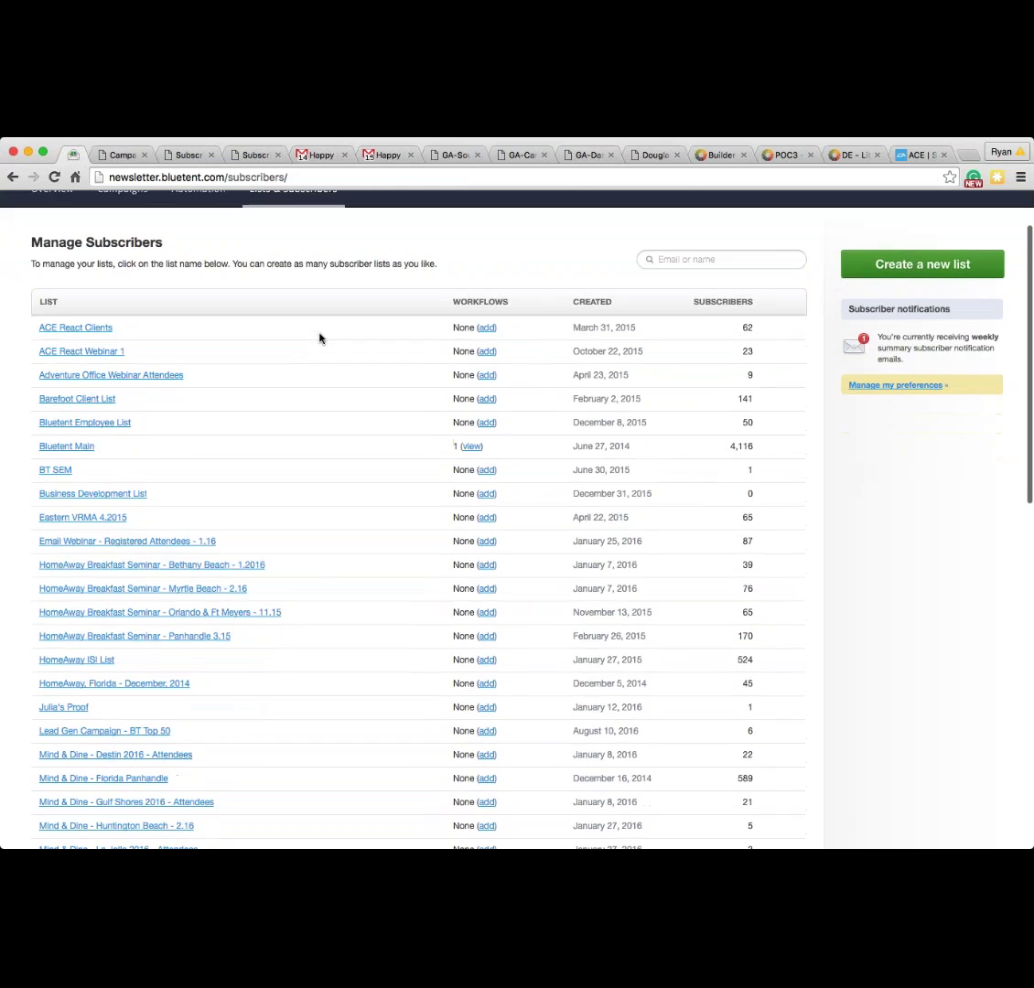
pyautogui.scroll(-9, 320, 337)
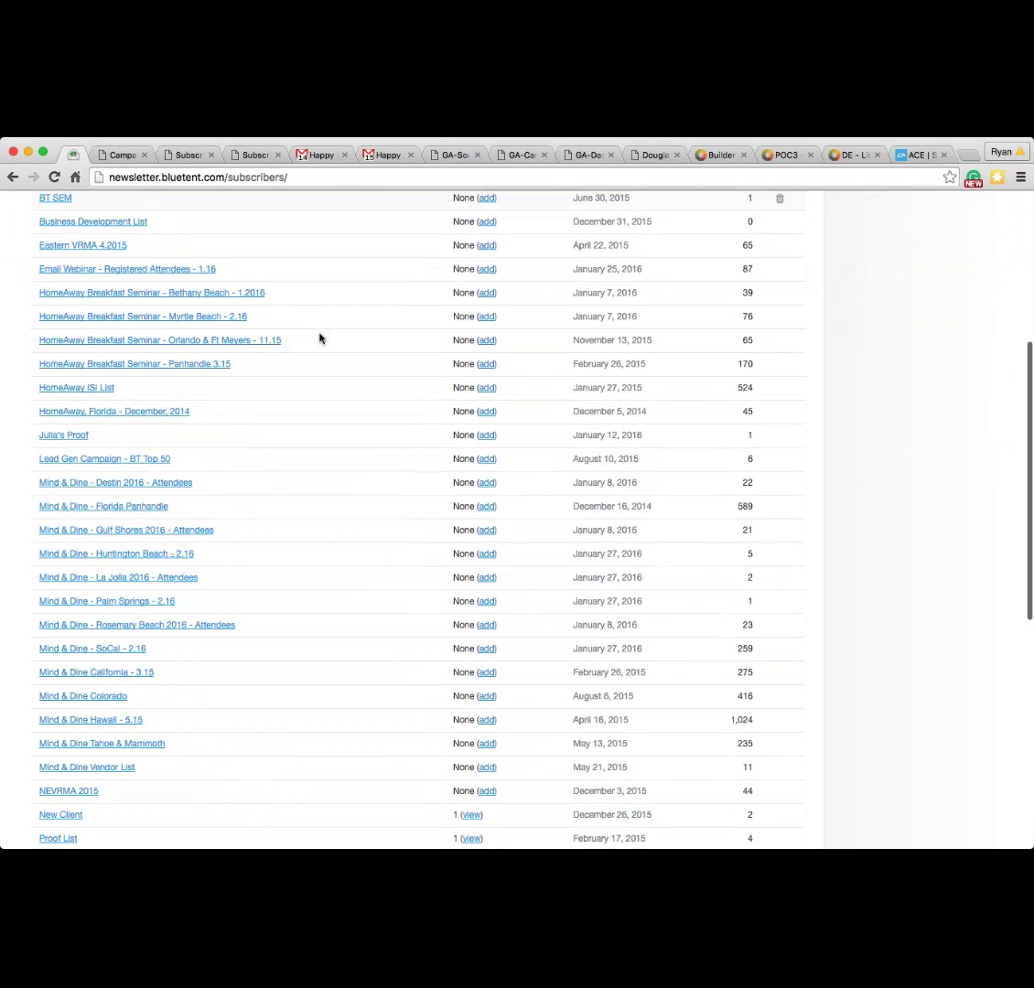
pyautogui.scroll(3, 319, 338)
pyautogui.scroll(11, 319, 338)
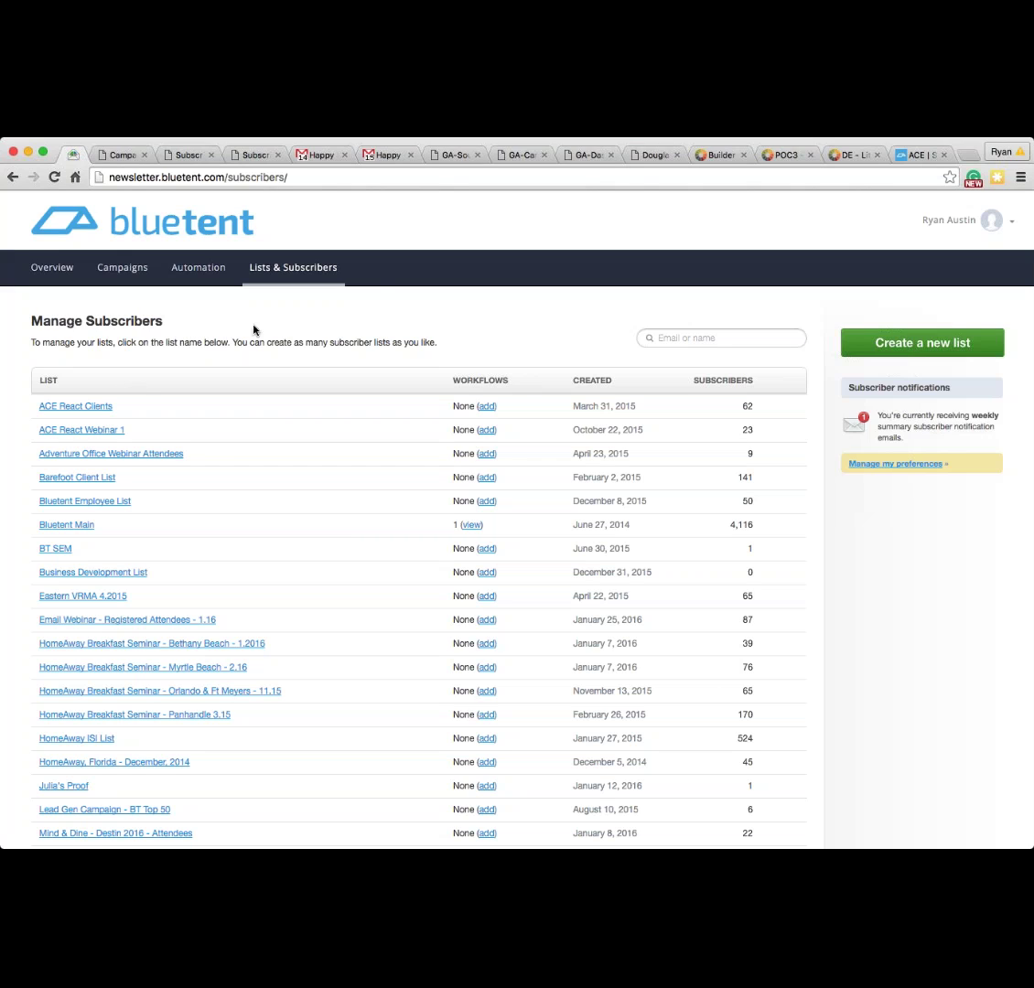
# Step: Go back to the GA-SourceMedium.png report and examine its date range, Source/Medium navigation and the email / email row's sessions and revenue
pyautogui.click(456, 157)
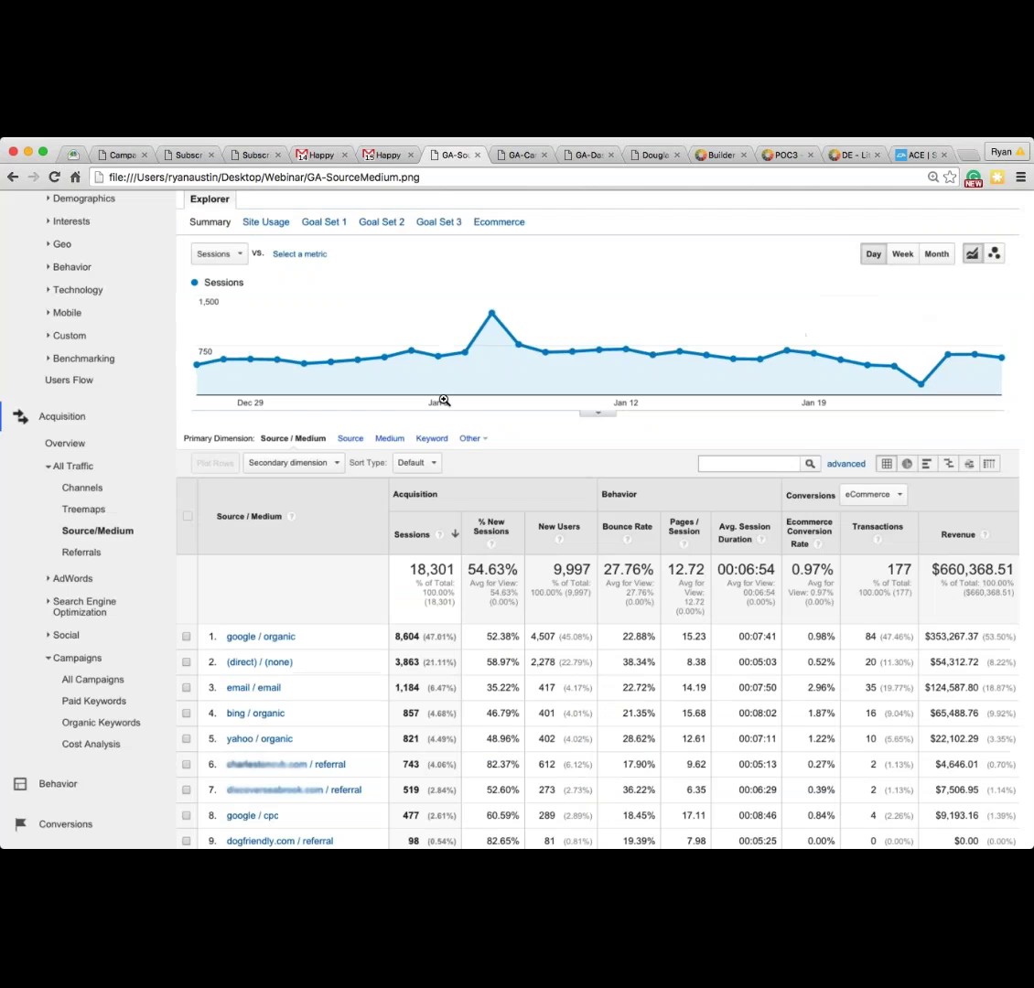
pyautogui.scroll(4, 445, 401)
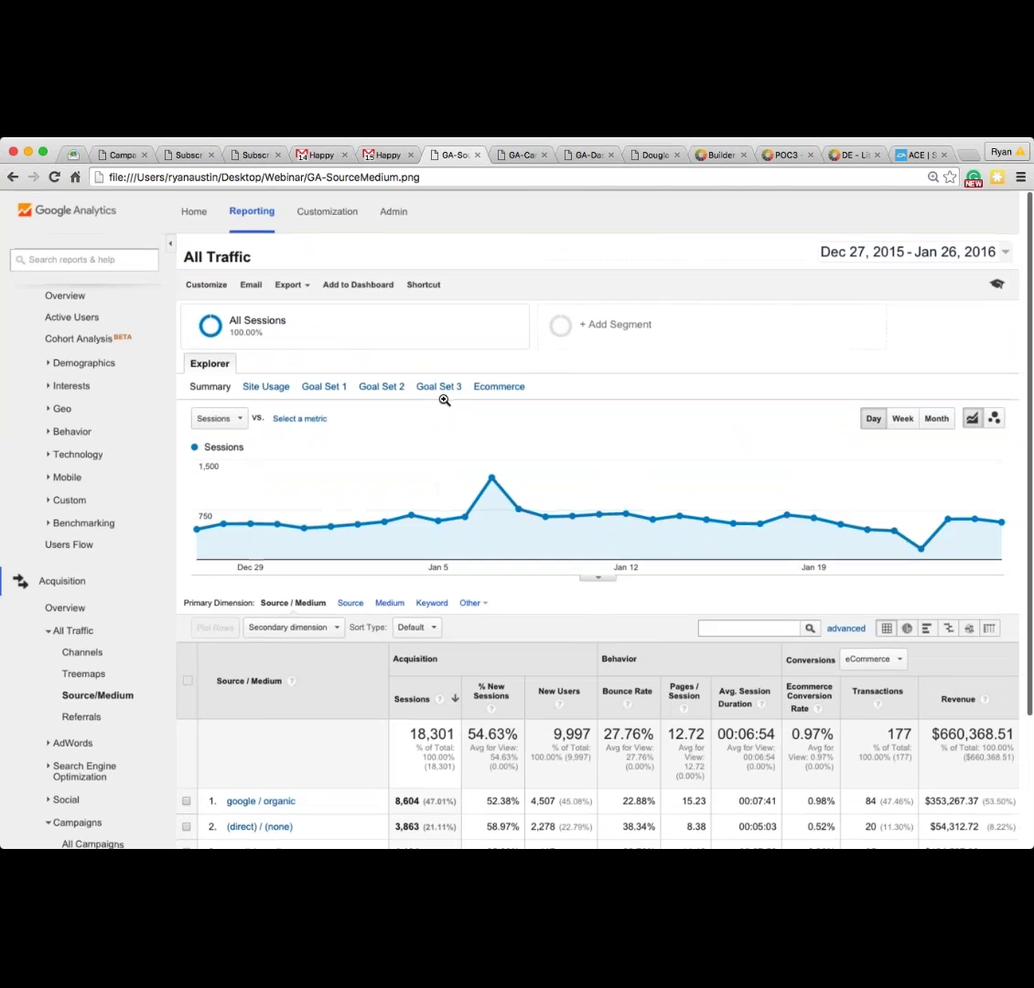
pyautogui.scroll(-2, 445, 401)
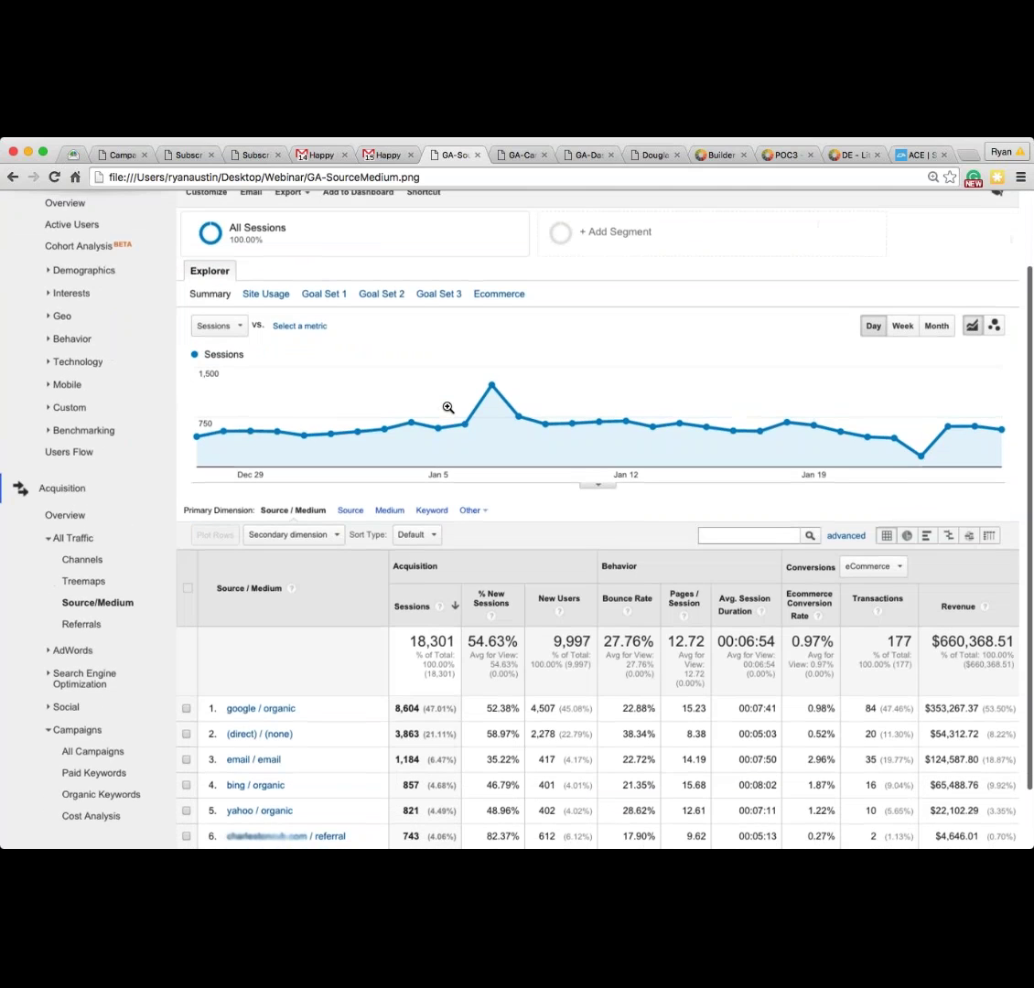
pyautogui.scroll(-1, 449, 407)
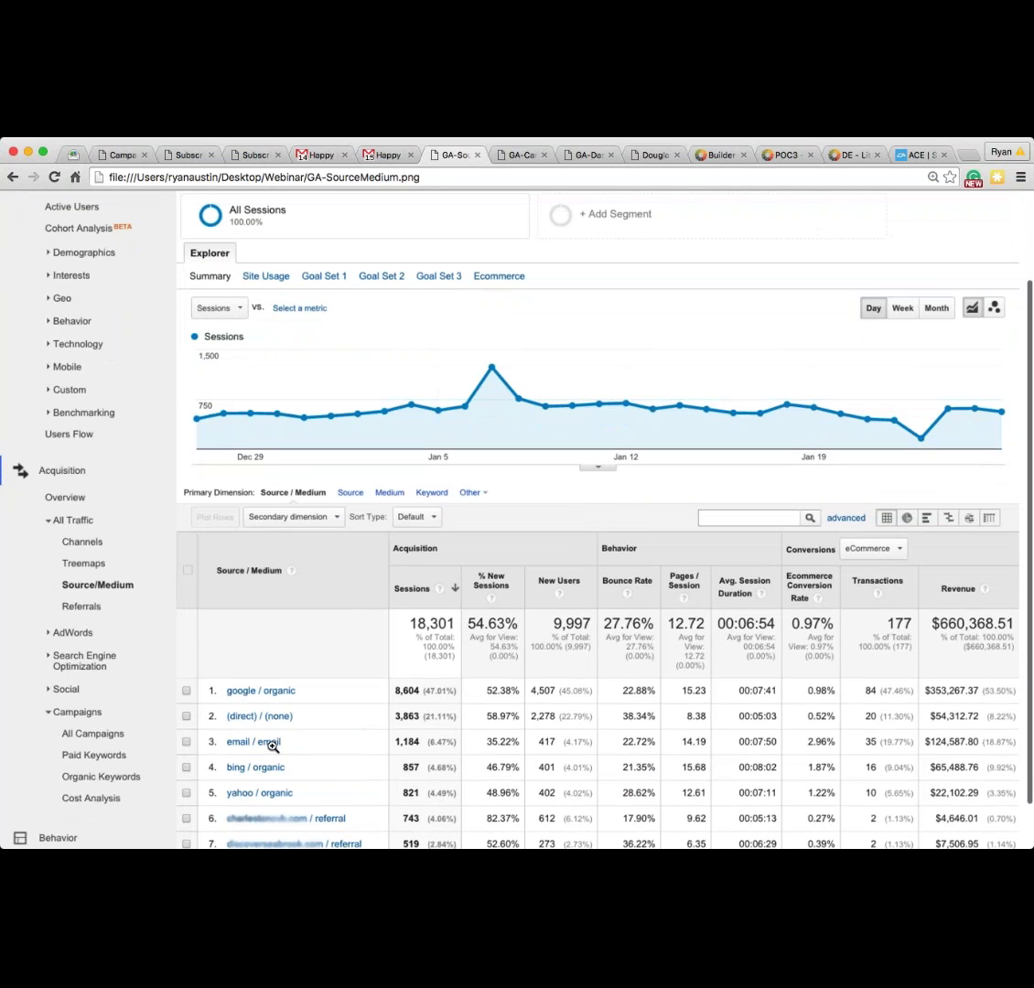
pyautogui.scroll(1, 279, 747)
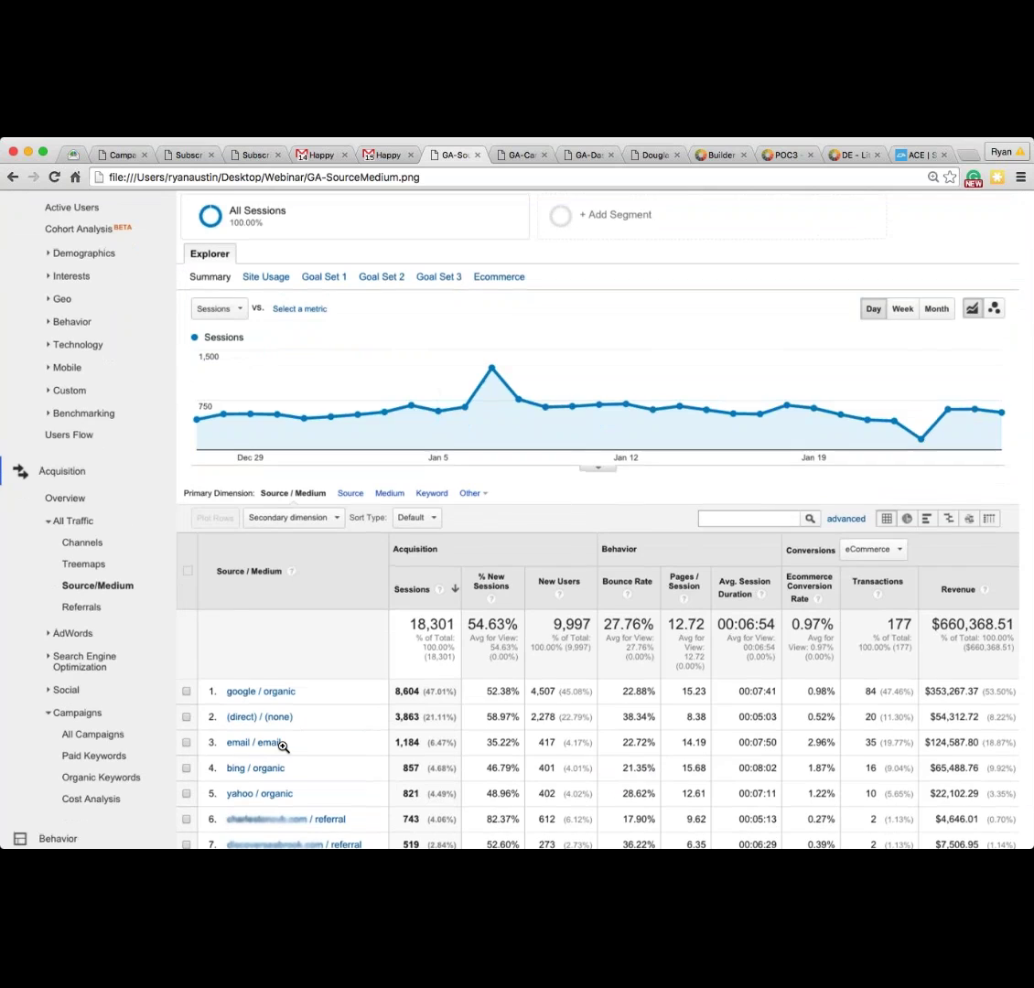
pyautogui.scroll(5, 284, 747)
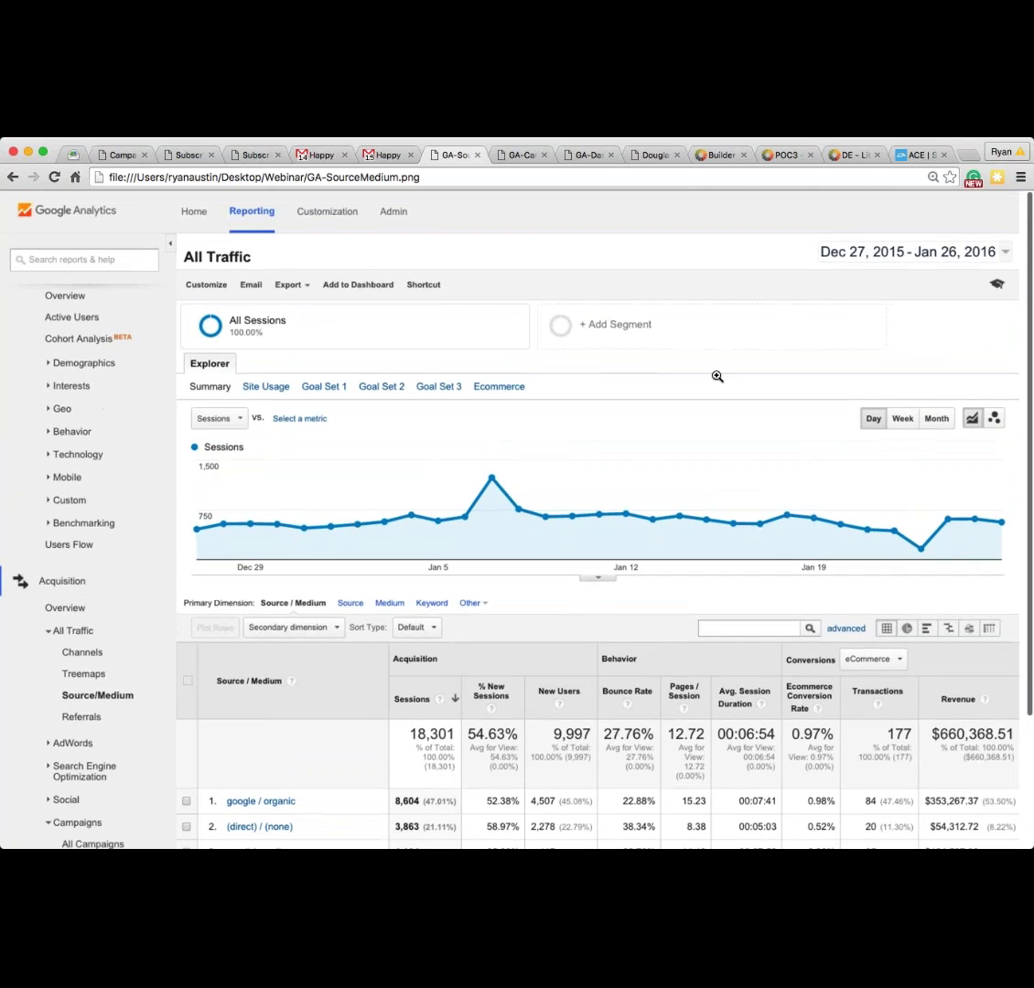
pyautogui.scroll(-6, 717, 376)
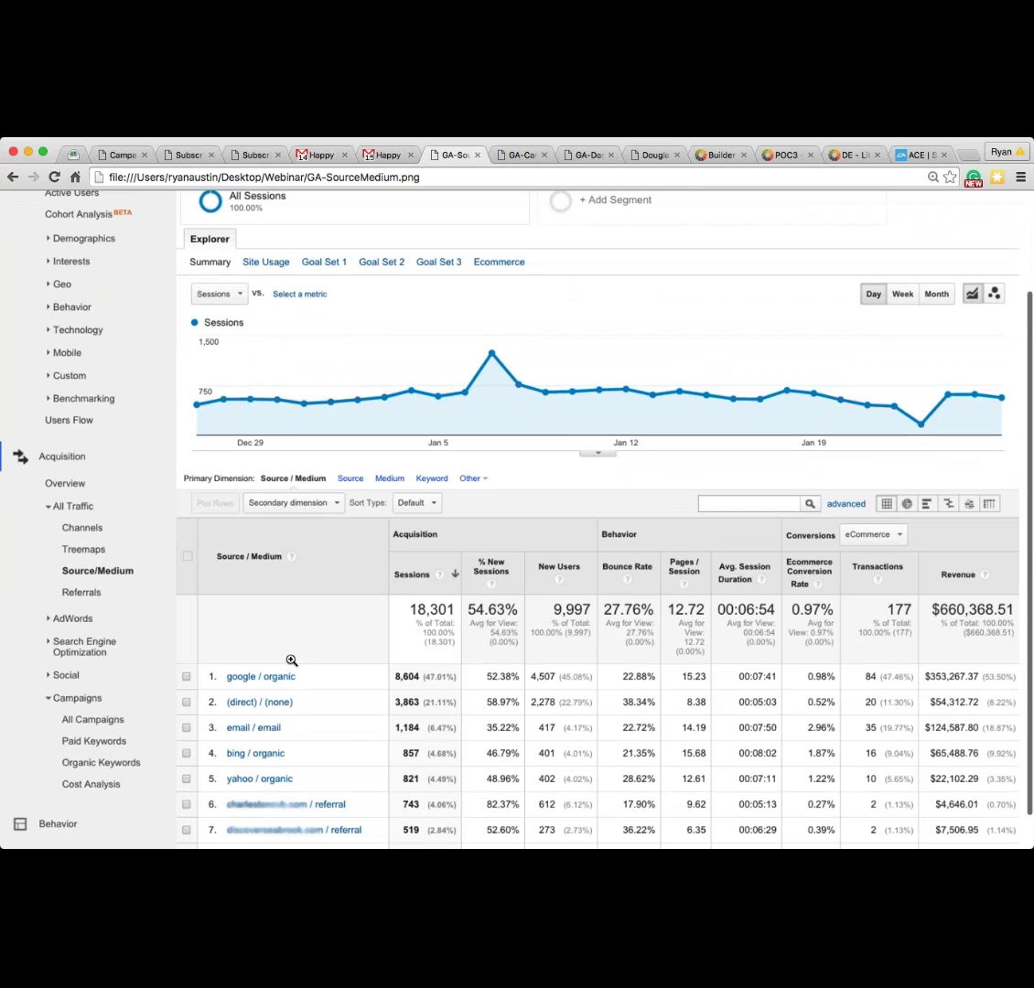
pyautogui.scroll(-2, 292, 660)
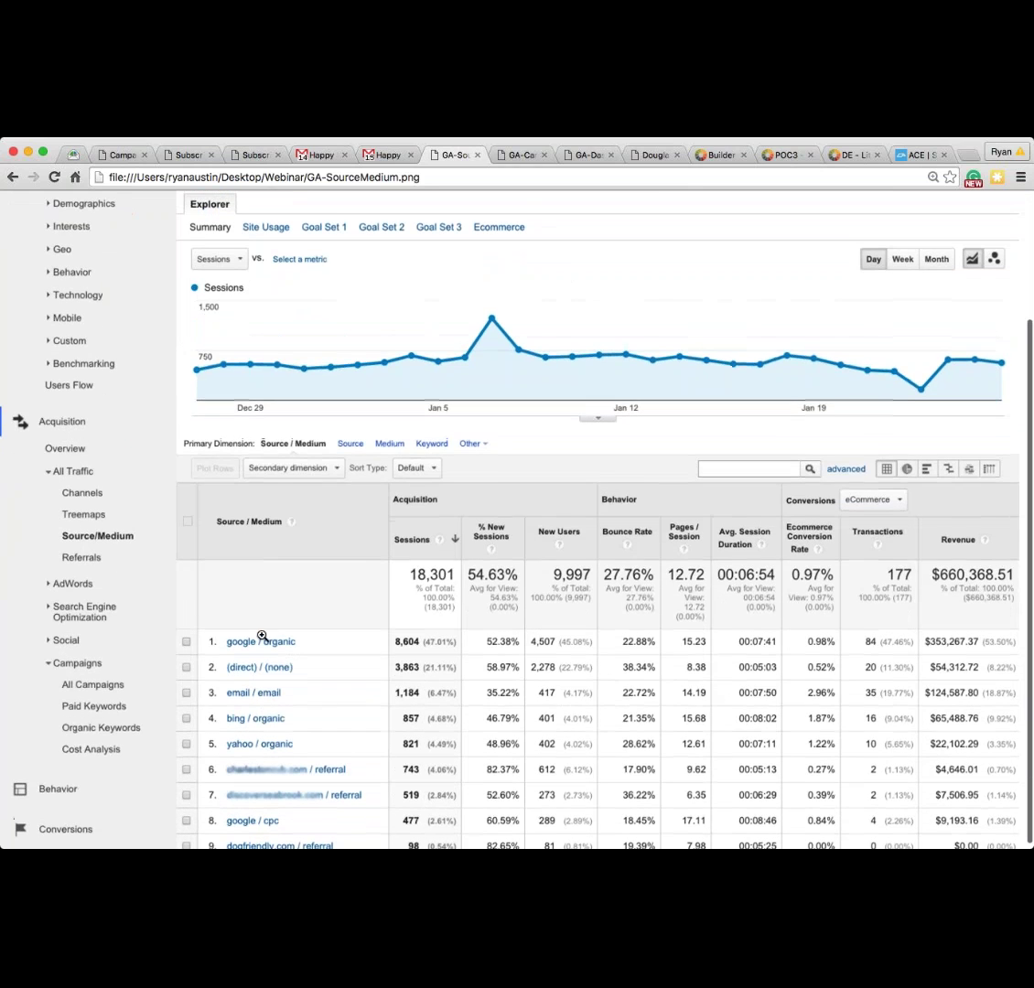
pyautogui.scroll(7, 408, 686)
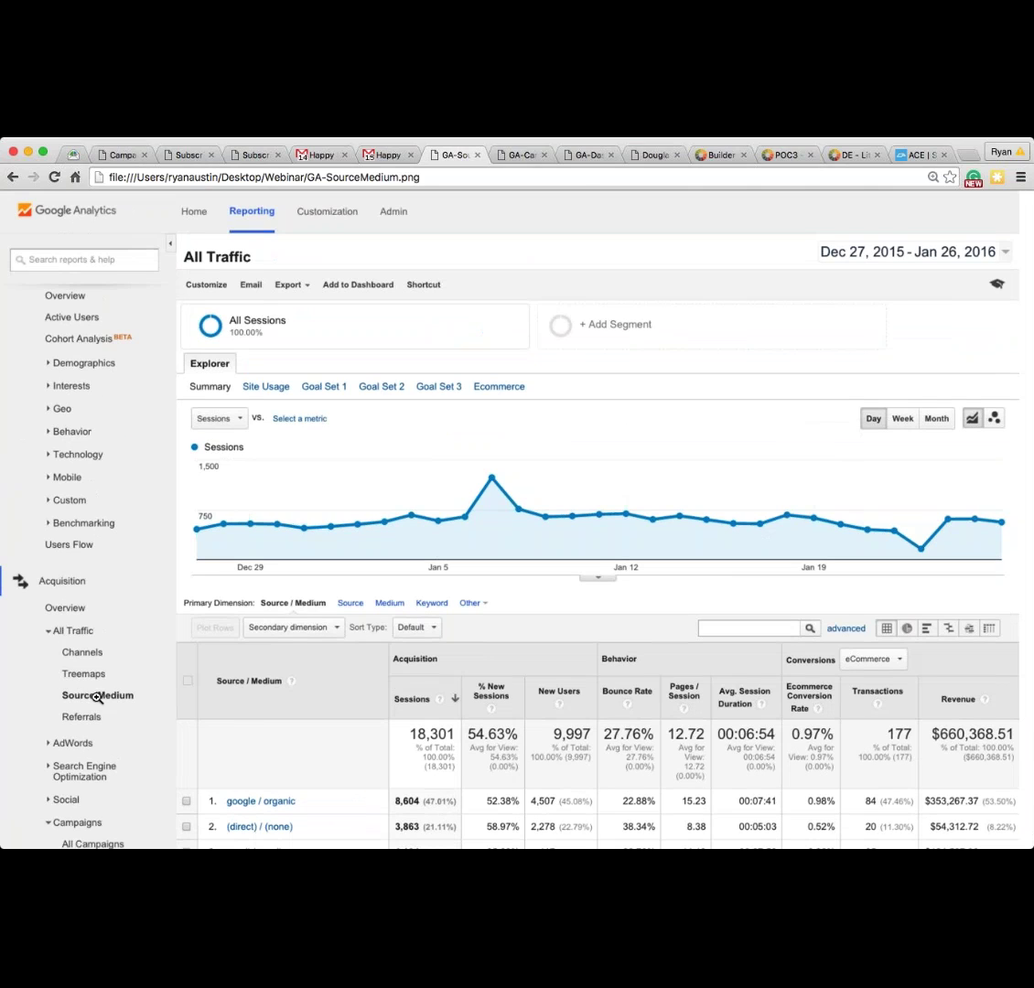
pyautogui.scroll(-4, 503, 697)
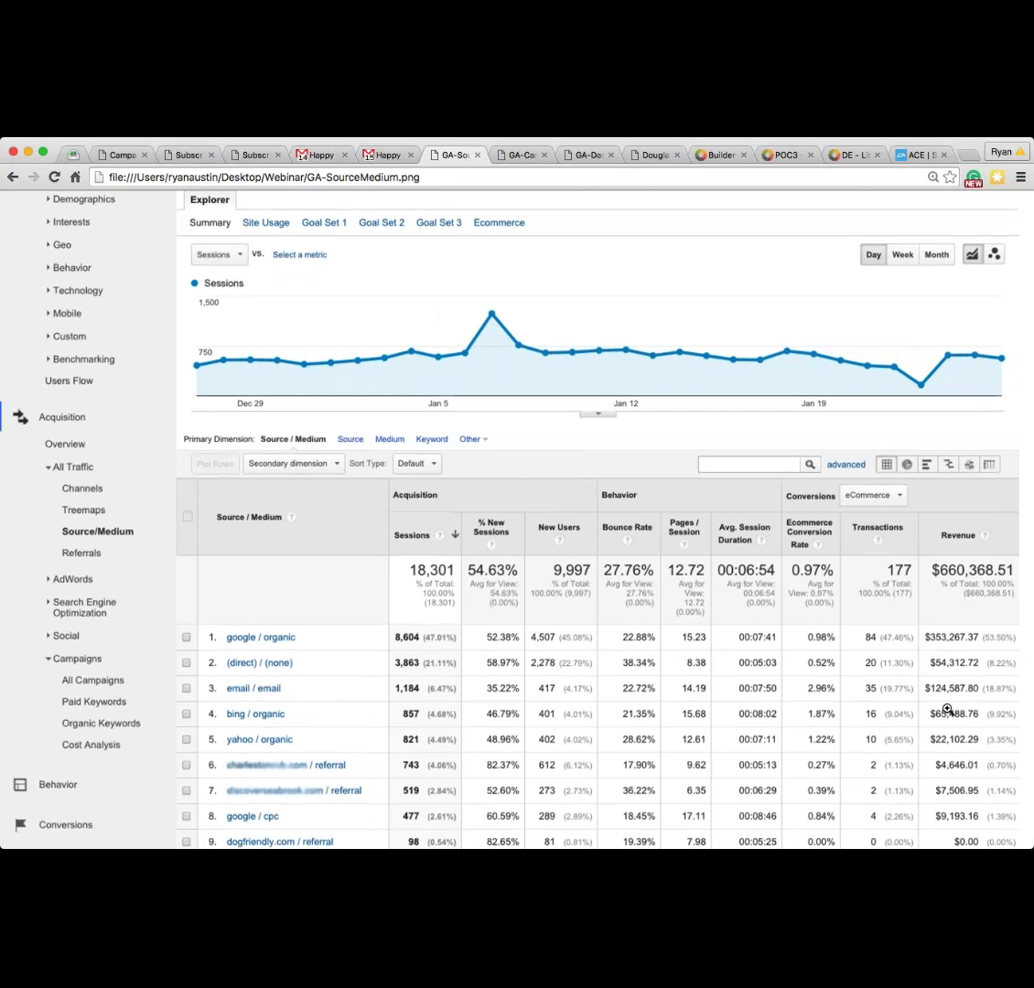
pyautogui.scroll(2, 945, 710)
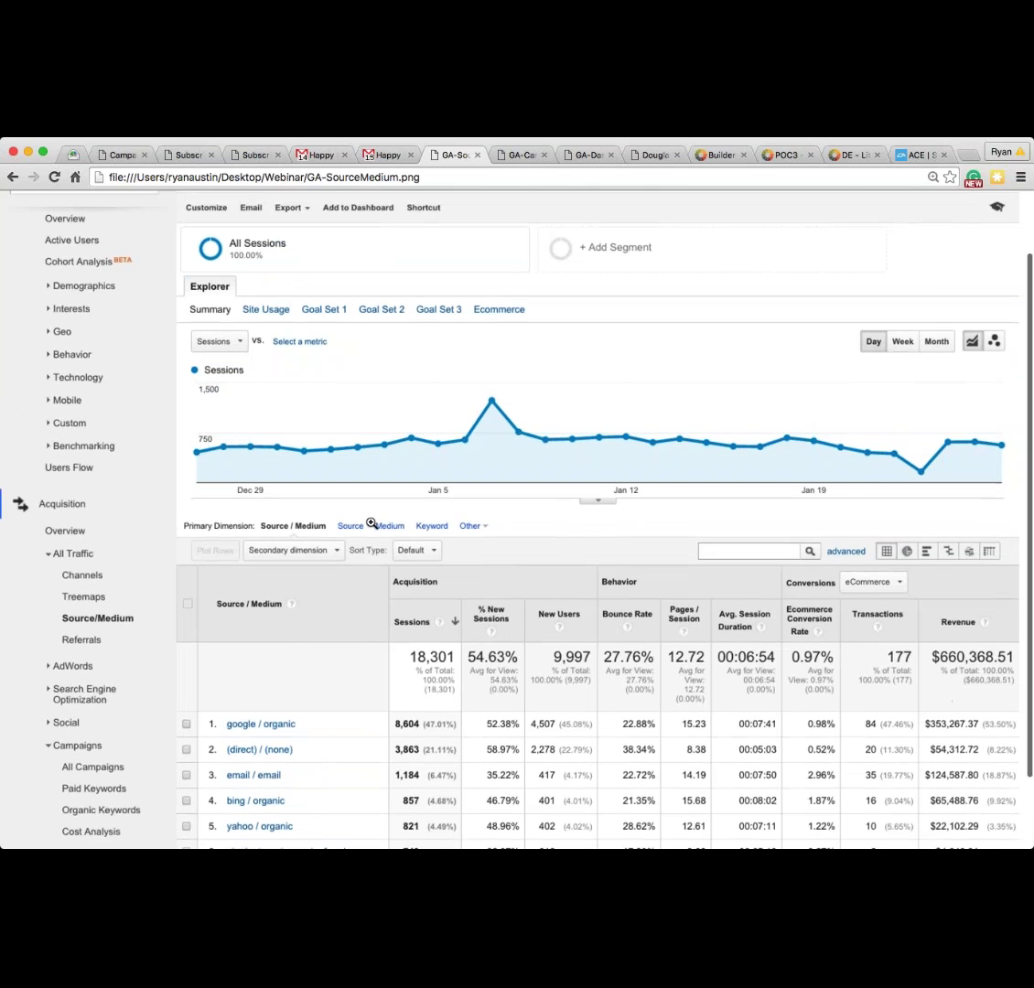
pyautogui.scroll(-2, 370, 524)
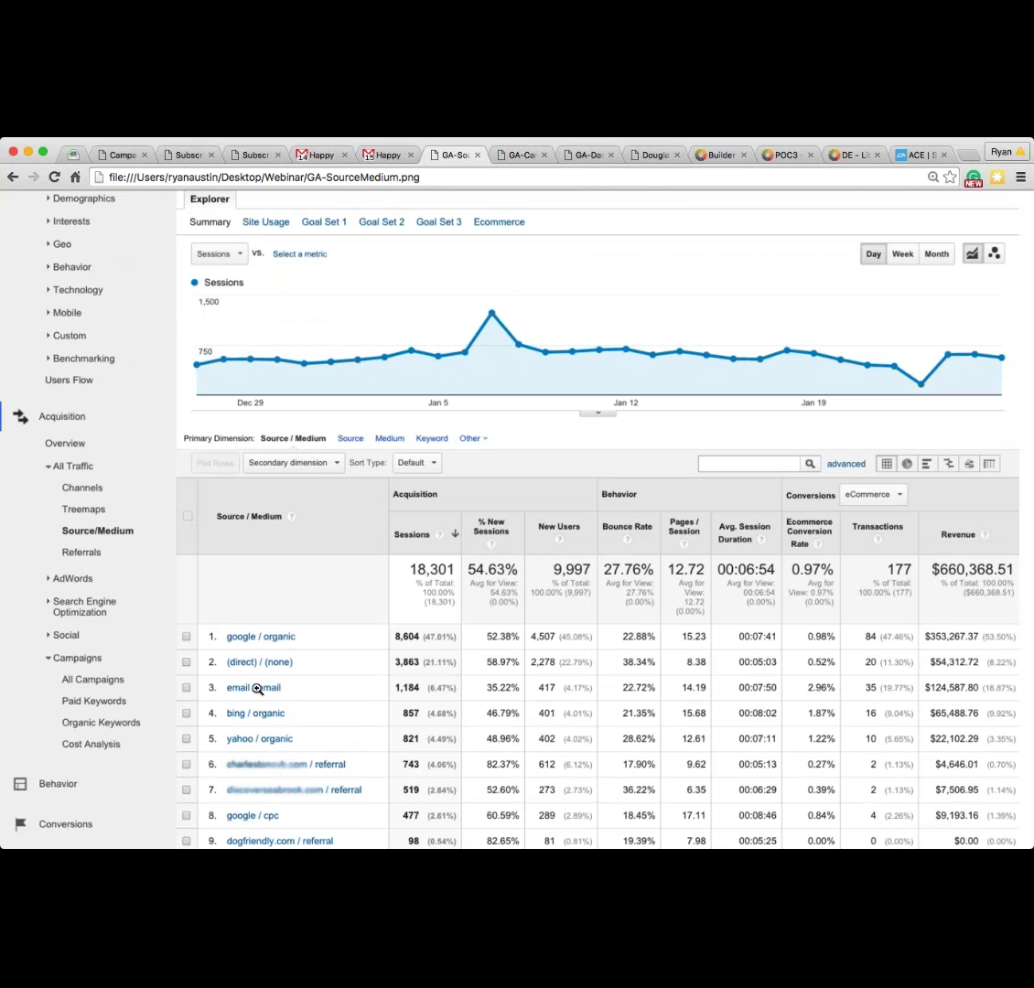
# Step: Switch to the GA-Campaings.png report, view the eNewsletter campaign rows and reduce the magnification so the columns through Revenue fit
pyautogui.click(516, 154)
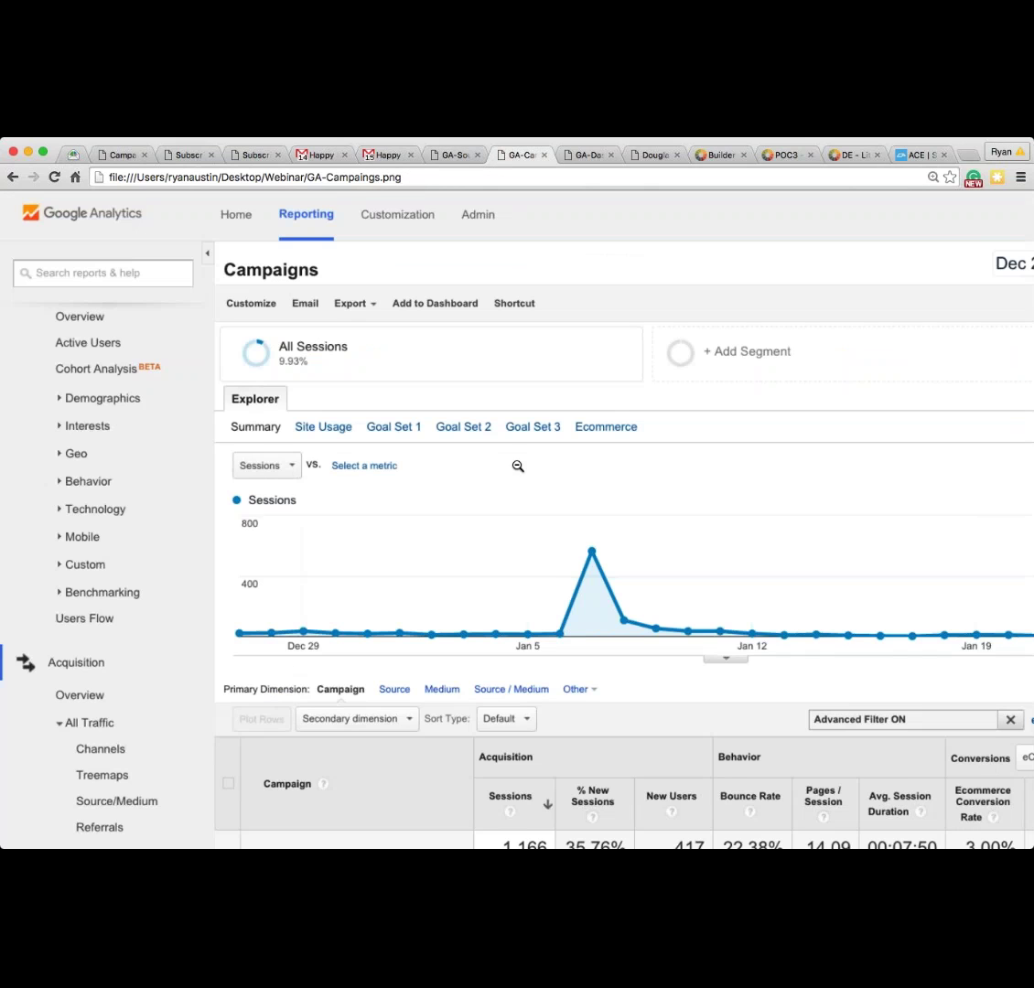
pyautogui.scroll(-5, 518, 466)
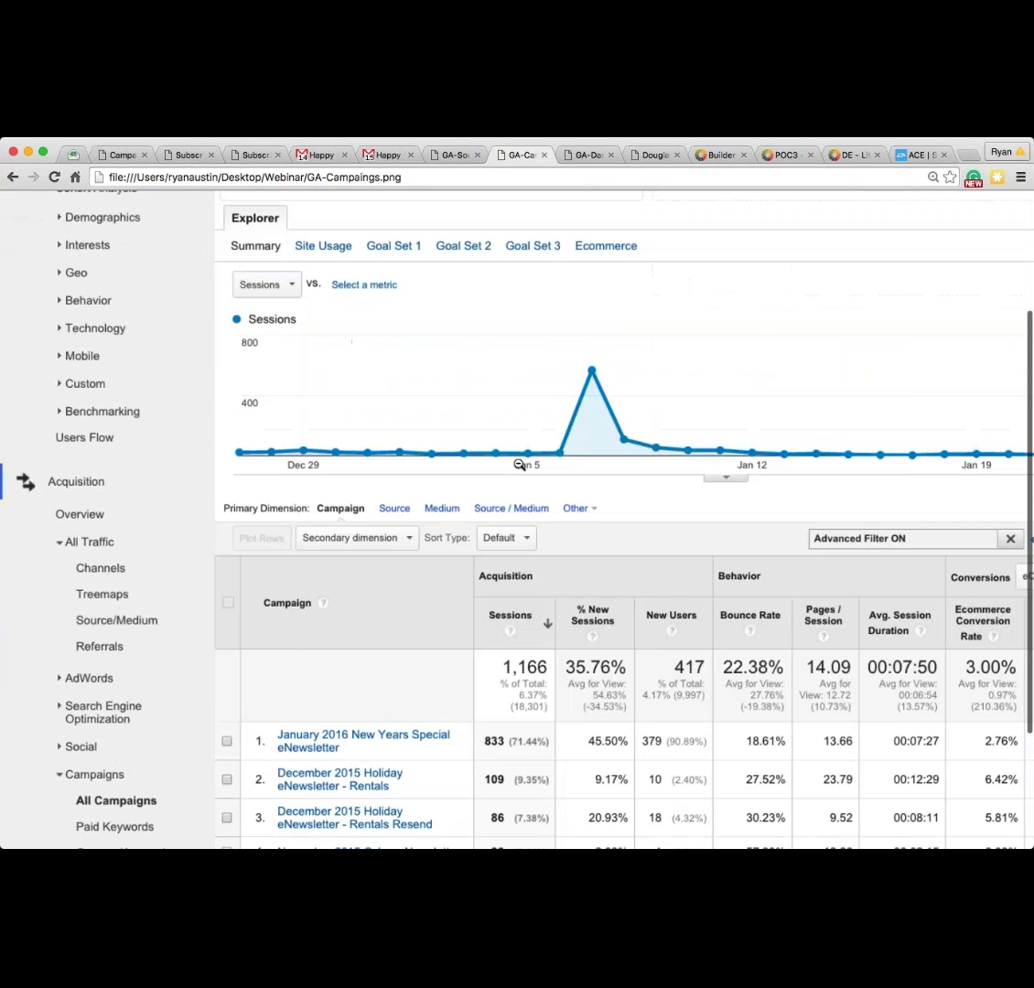
pyautogui.scroll(-4, 518, 464)
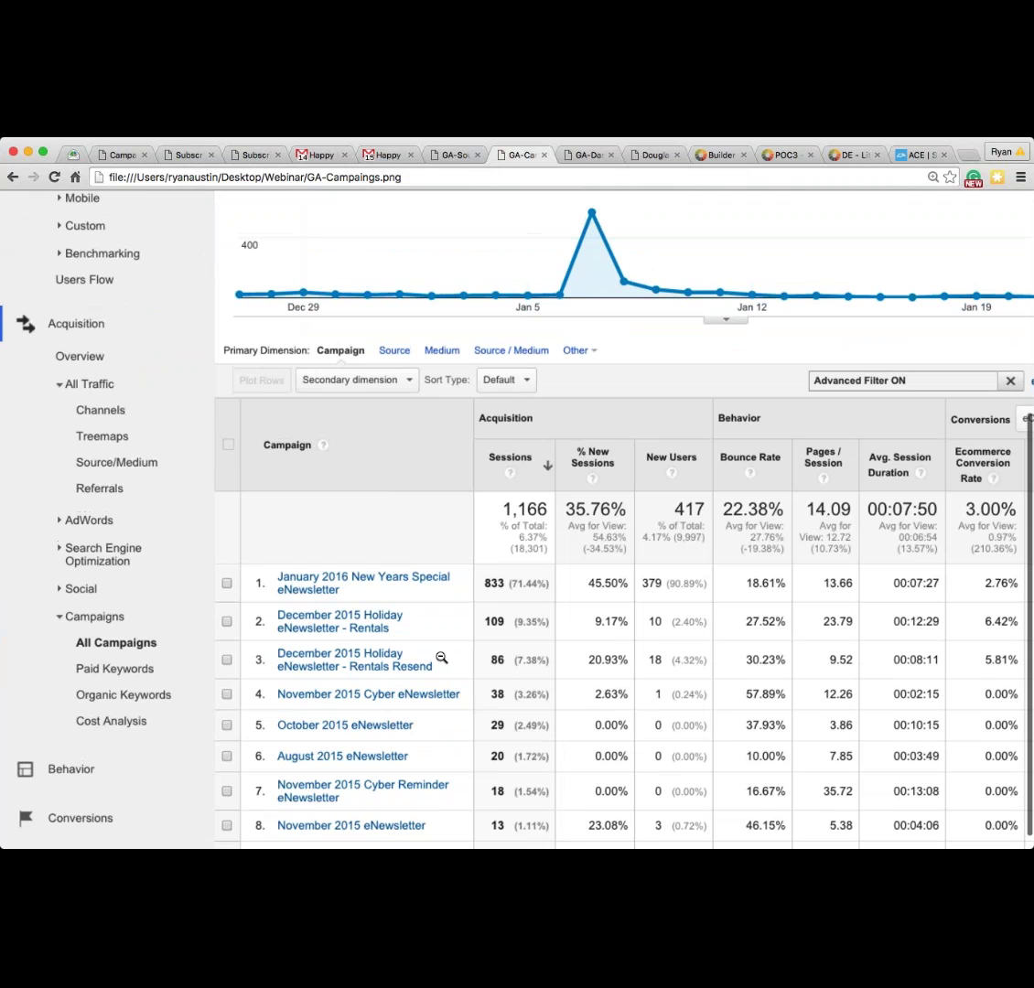
pyautogui.hscroll(5, 620, 646)
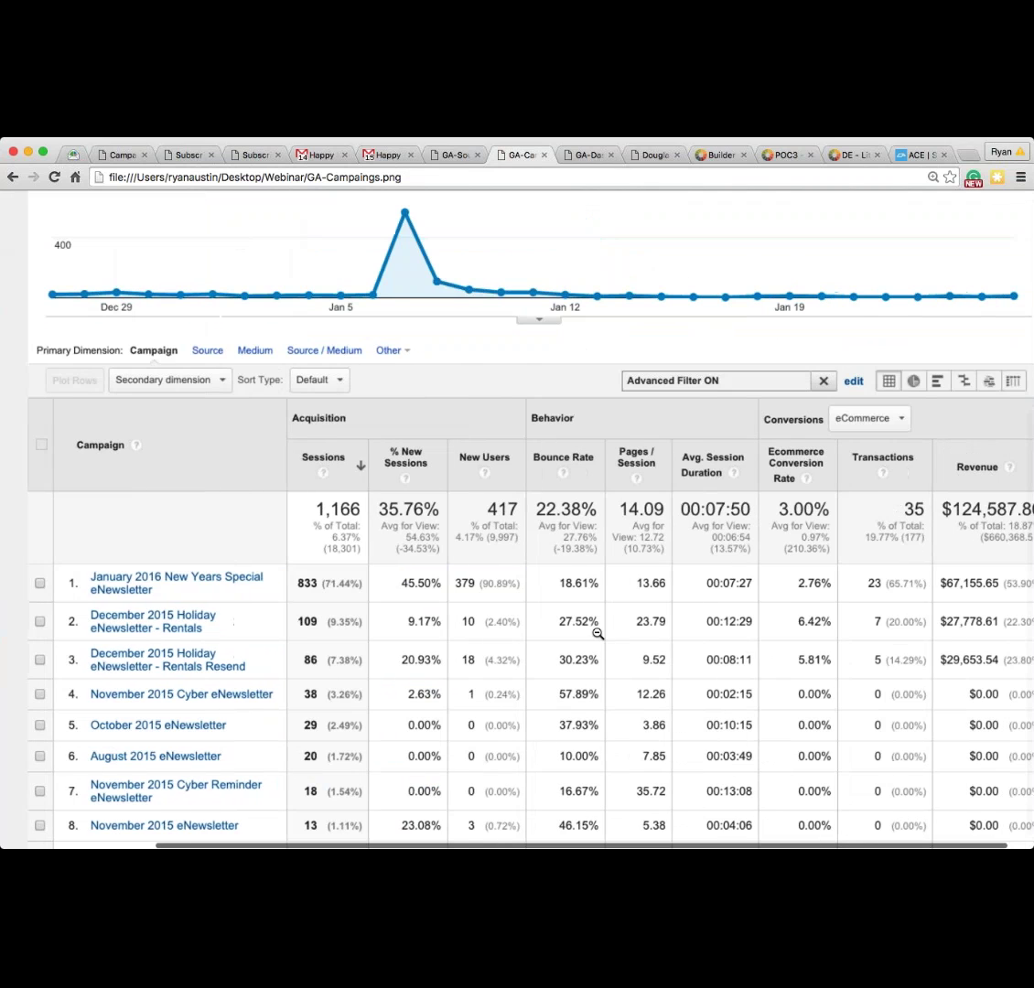
pyautogui.hscroll(1, 598, 633)
pyautogui.click(829, 621)
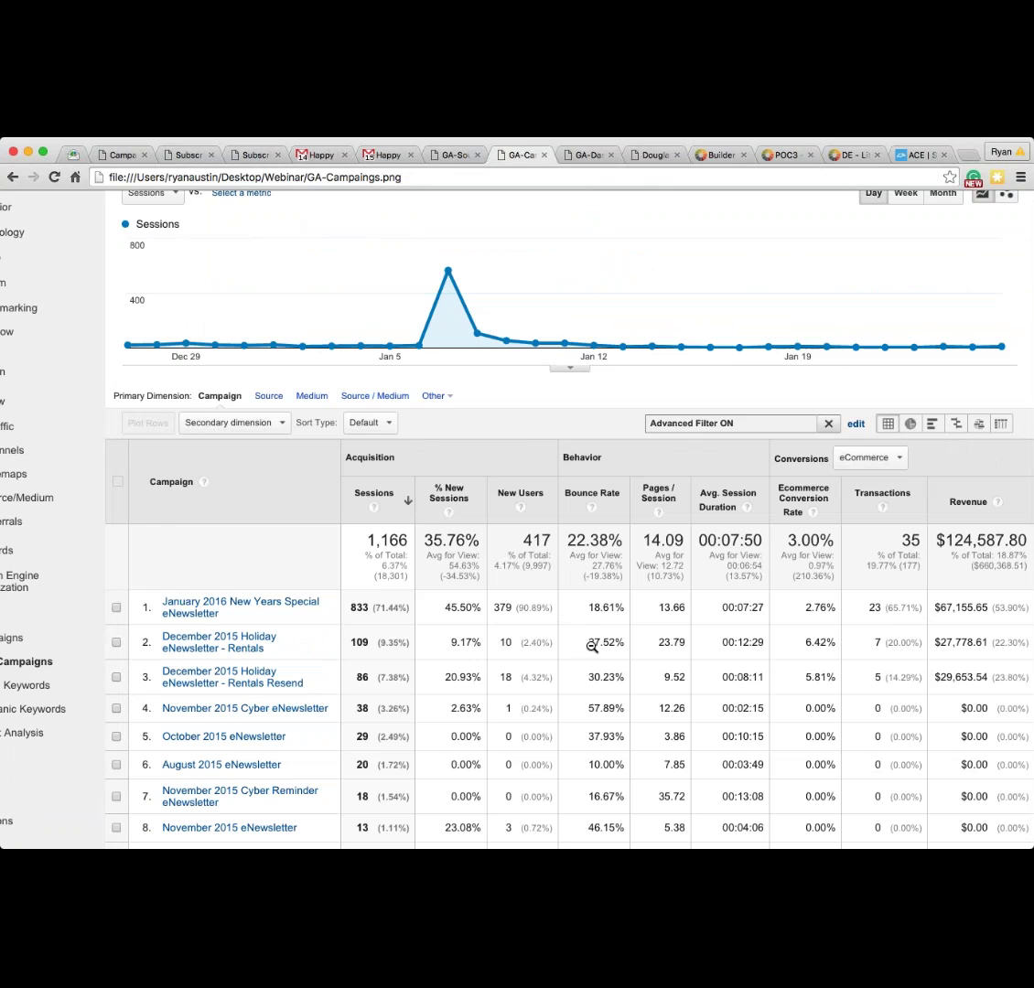
# Step: Examine the Campaigns report's date range, sessions graph, All Campaigns navigation and each eNewsletter's sessions, transactions and revenue
pyautogui.scroll(5, 393, 702)
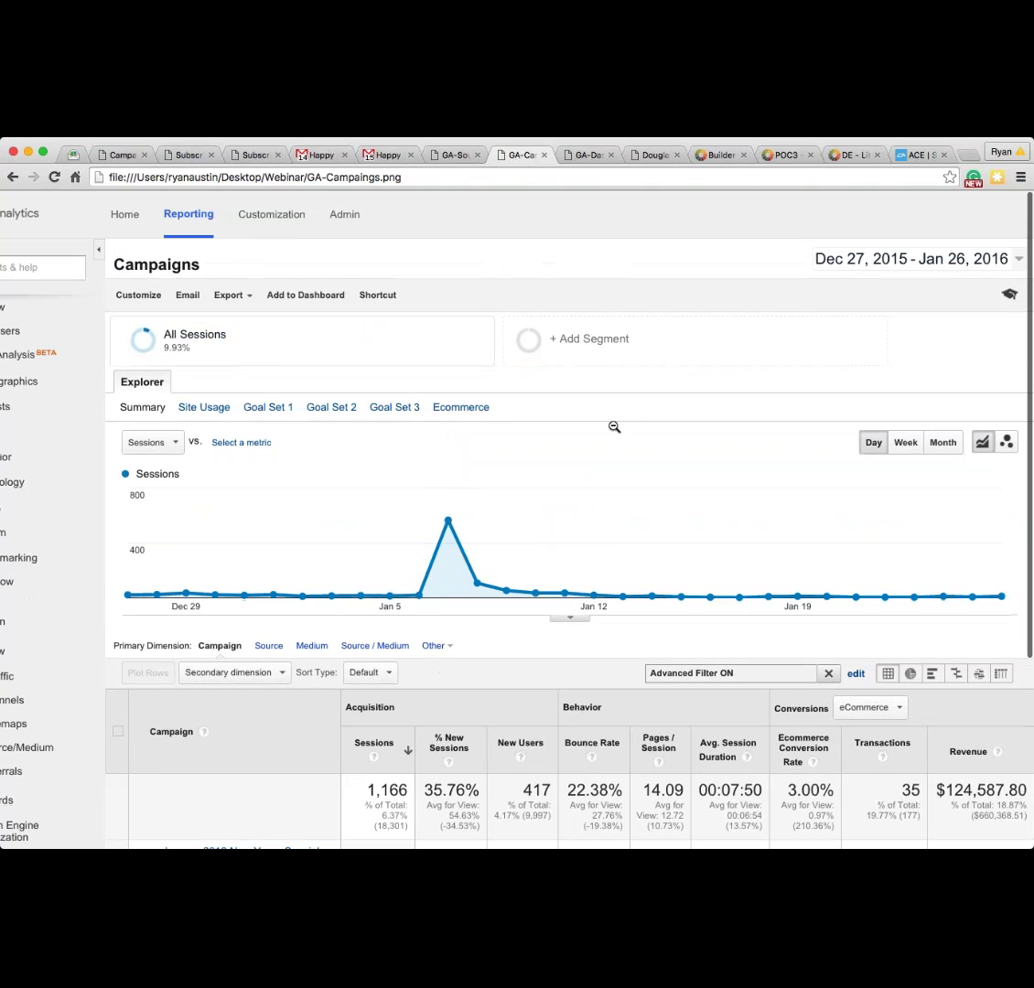
pyautogui.scroll(-5, 614, 428)
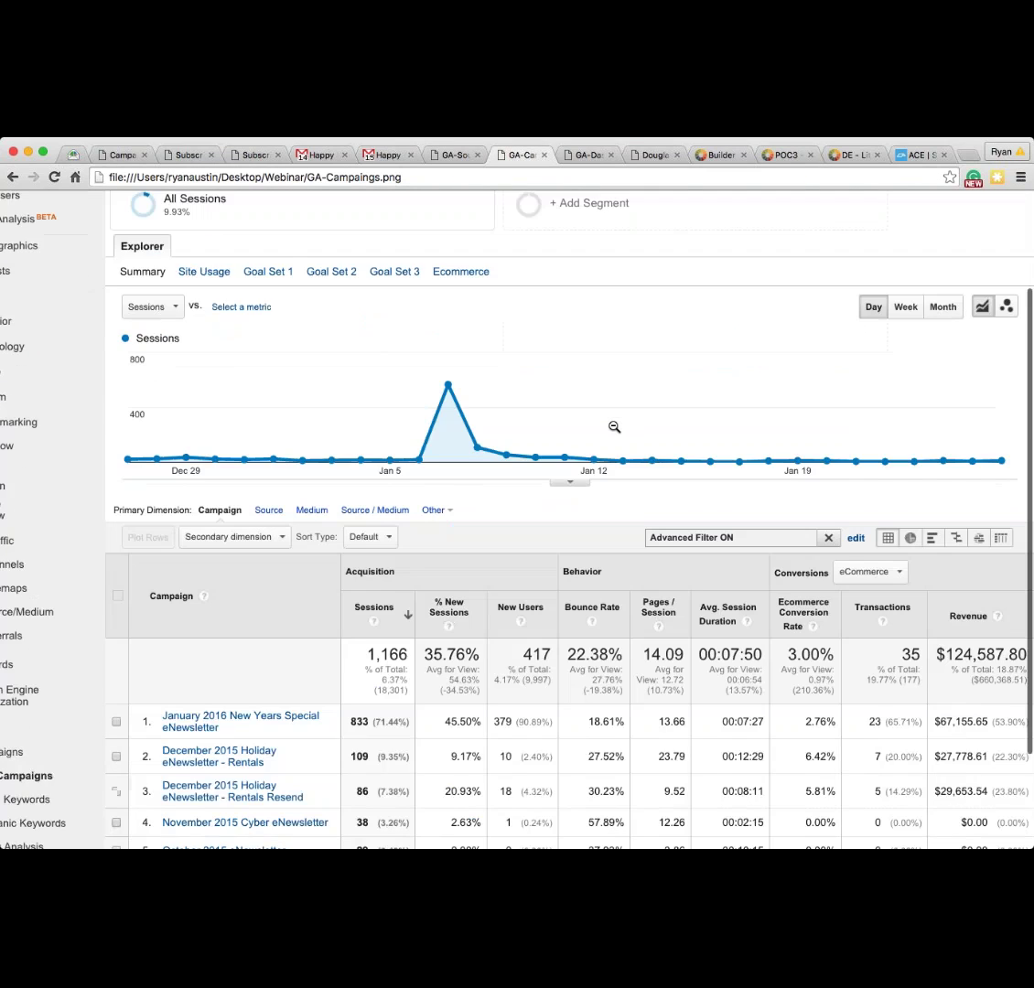
pyautogui.scroll(-1, 613, 428)
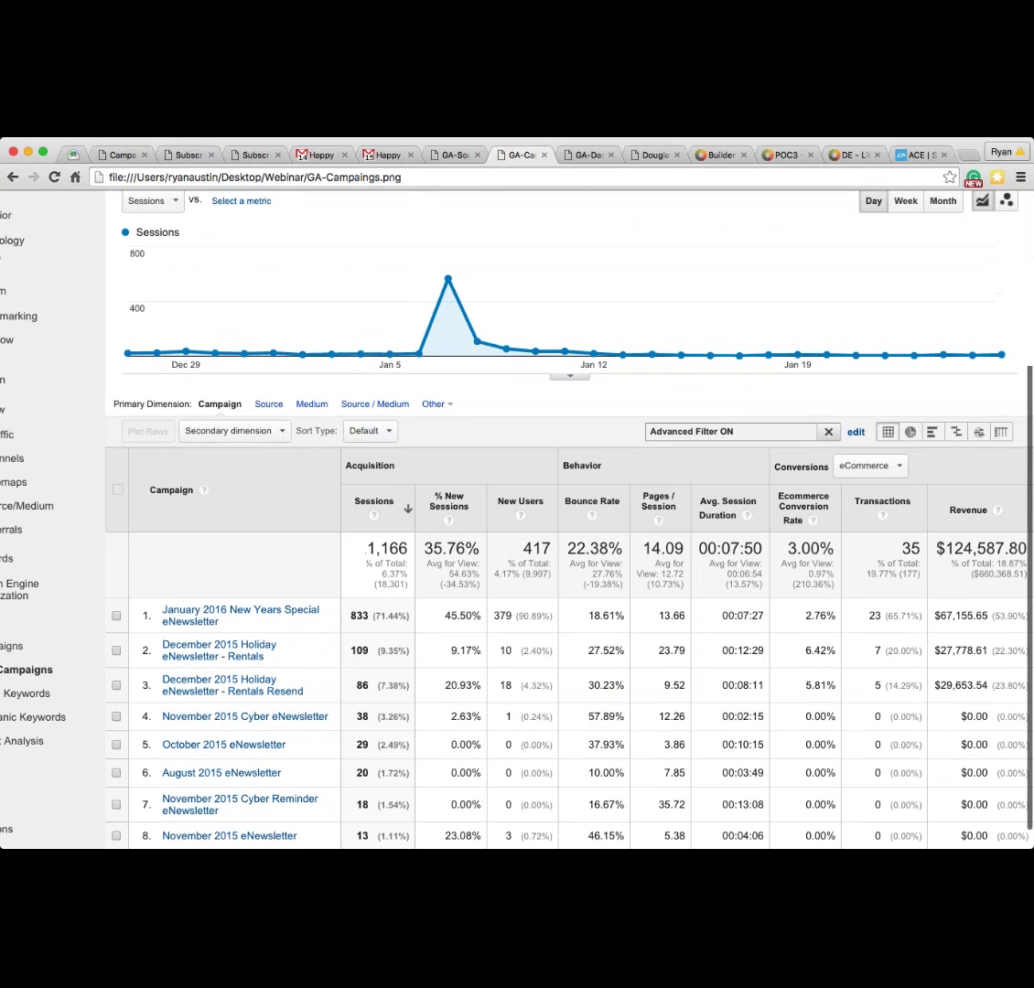
pyautogui.scroll(2, 512, 709)
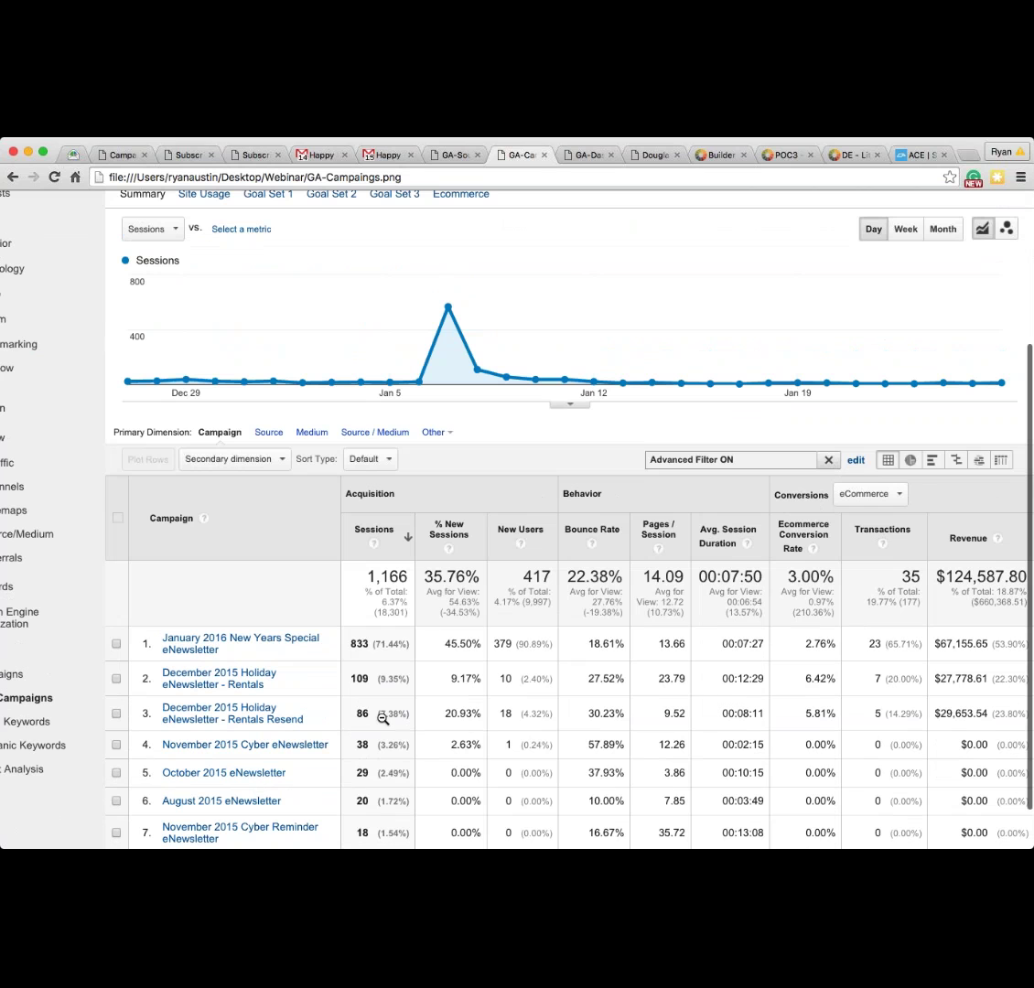
pyautogui.hscroll(-4, 382, 719)
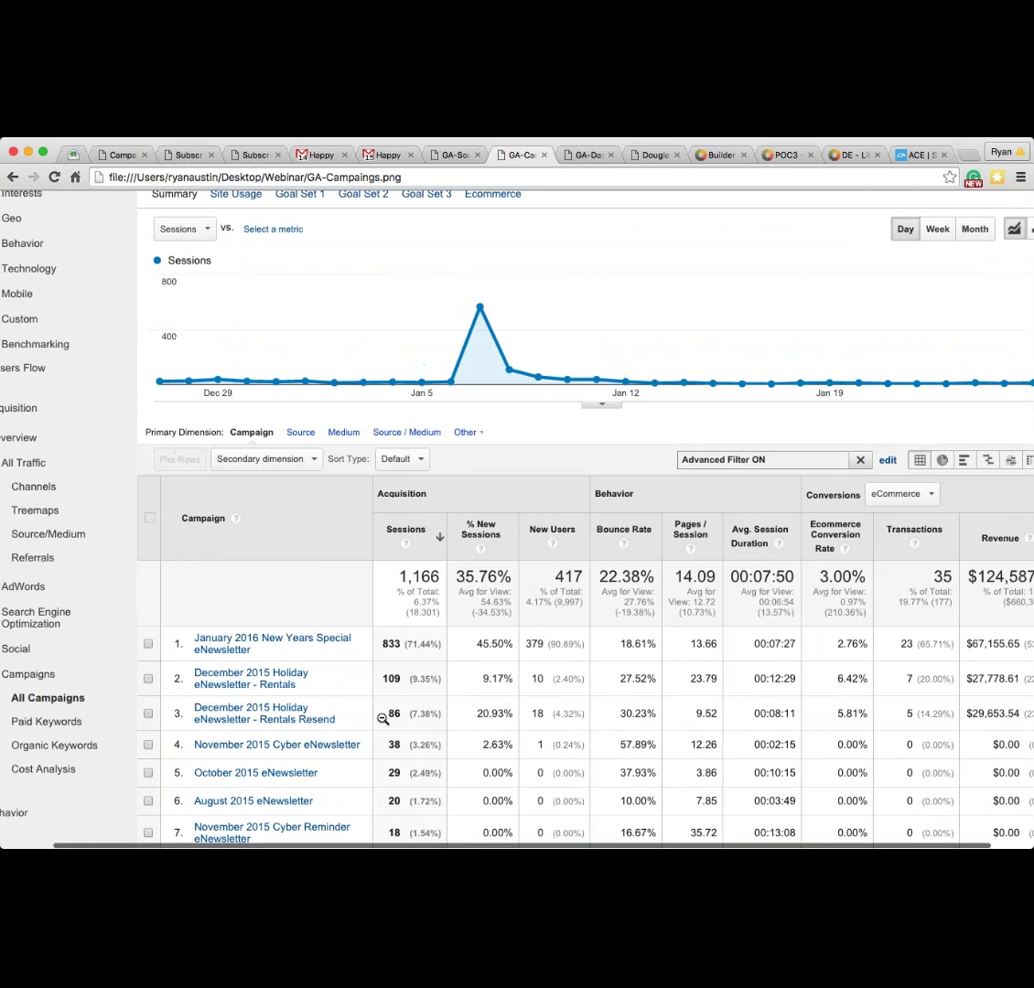
pyautogui.scroll(5, 384, 718)
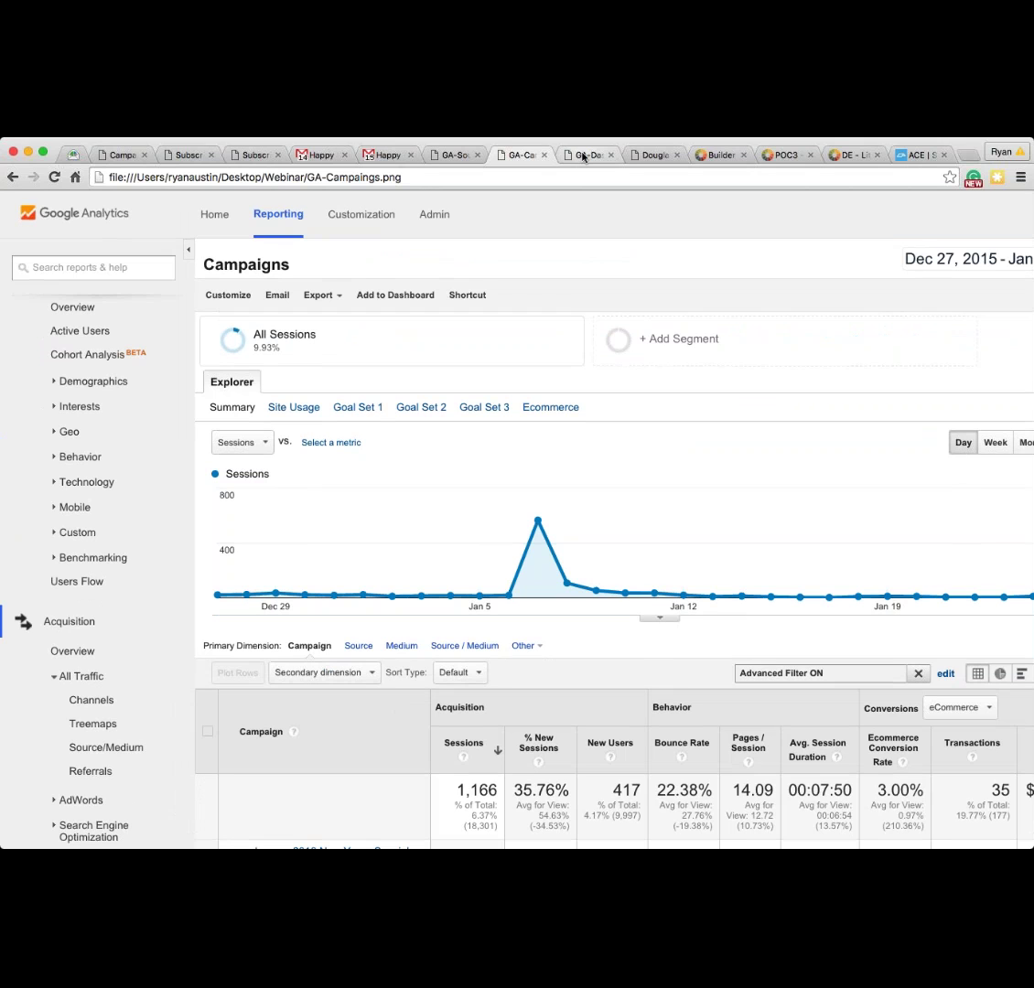
pyautogui.scroll(-4, 364, 590)
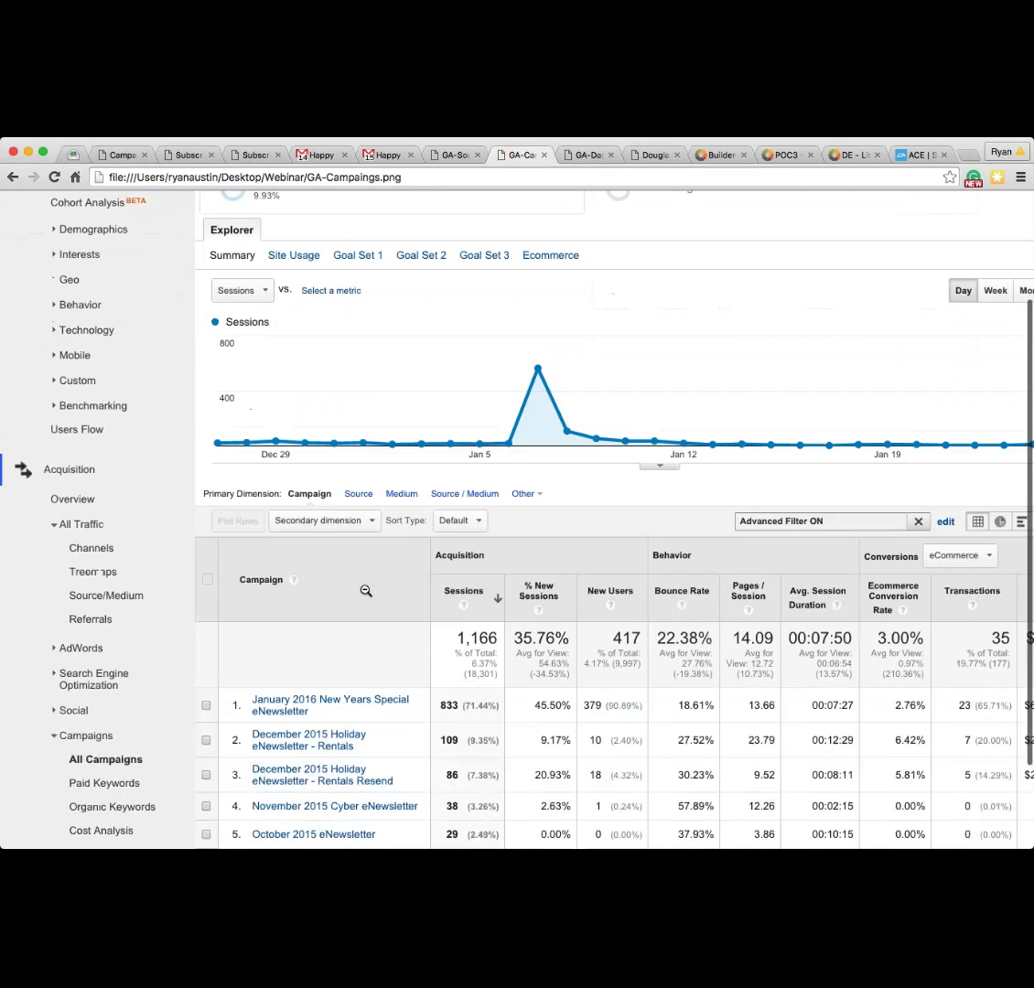
pyautogui.scroll(-1, 364, 590)
pyautogui.scroll(-2, 366, 590)
pyautogui.hscroll(3, 366, 590)
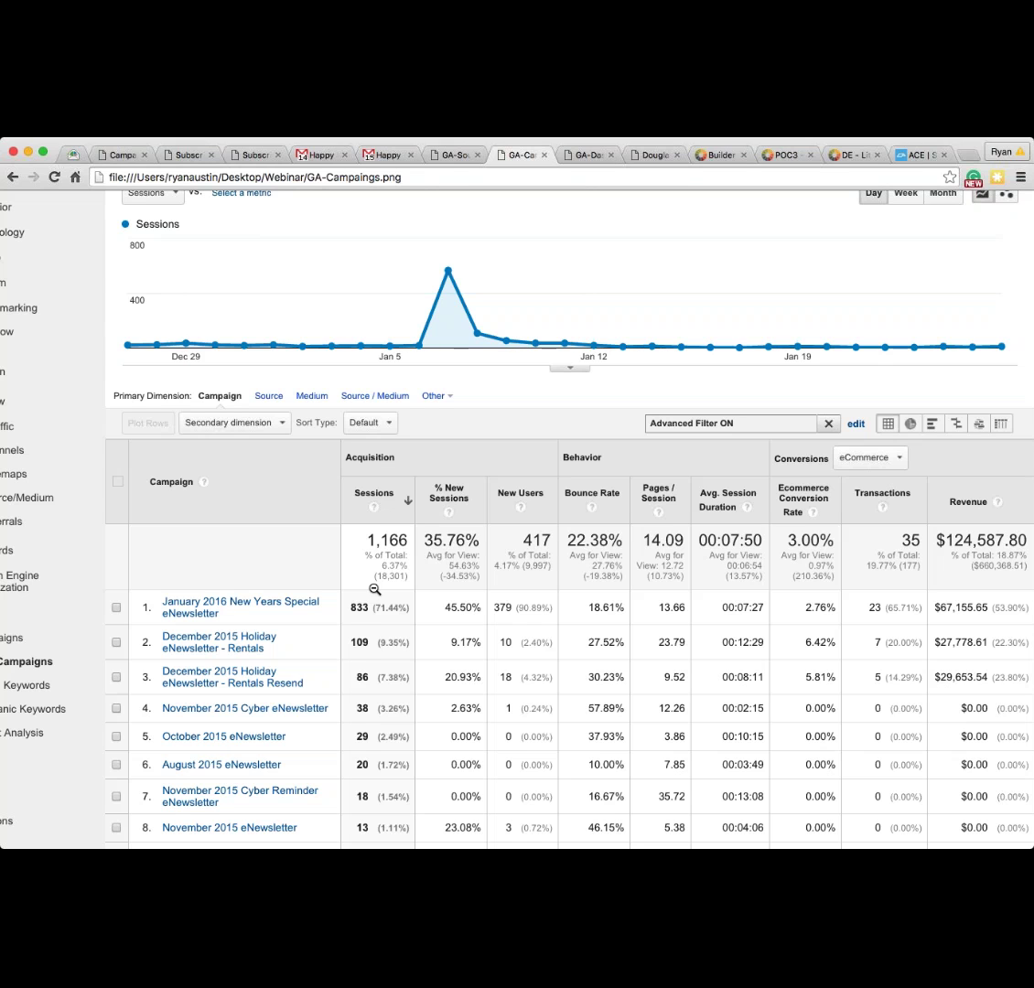
pyautogui.scroll(5, 374, 589)
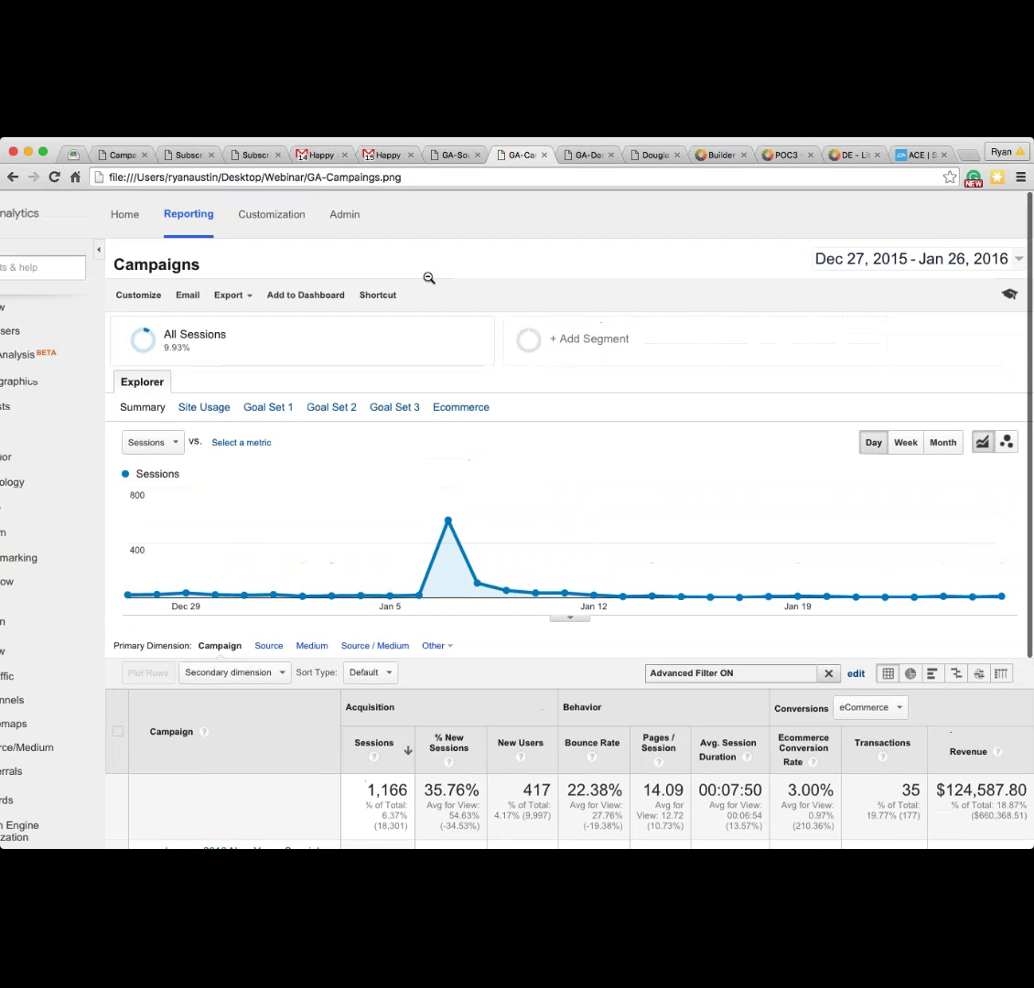
# Step: Switch to the GA-Dashboard.png Email Marketing Dashboard and enlarge it for reading
pyautogui.click(580, 155)
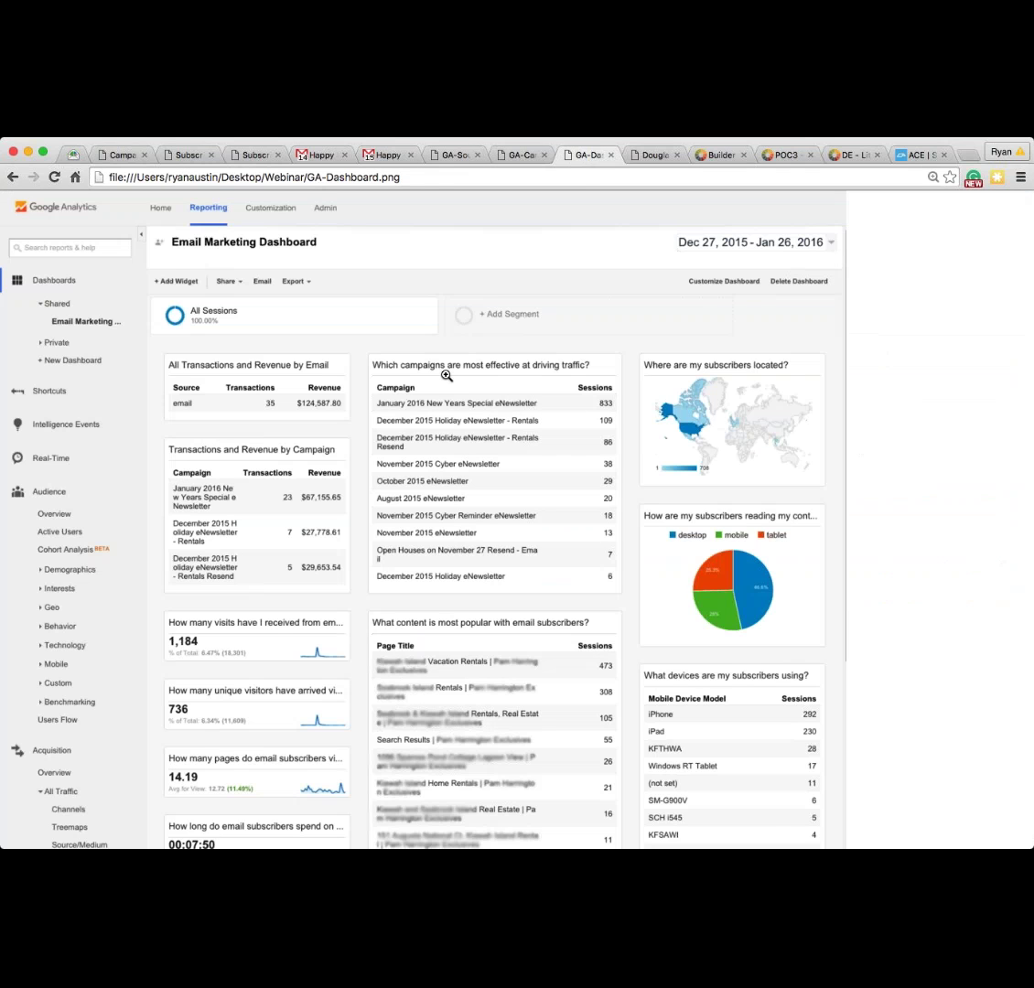
pyautogui.click(446, 375)
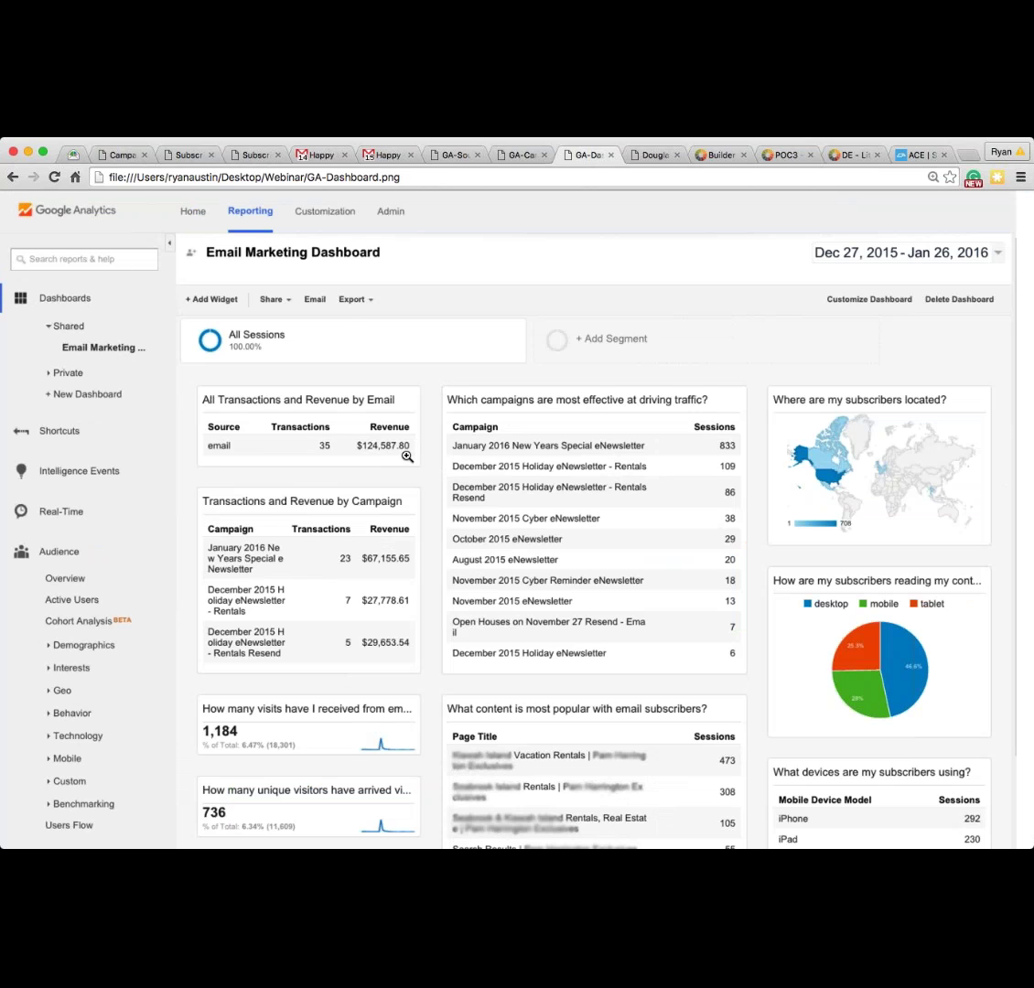
# Step: Examine the Email Marketing Dashboard's widgets on transactions, campaign sessions, popular content, subscriber locations and devices
pyautogui.scroll(-5, 407, 455)
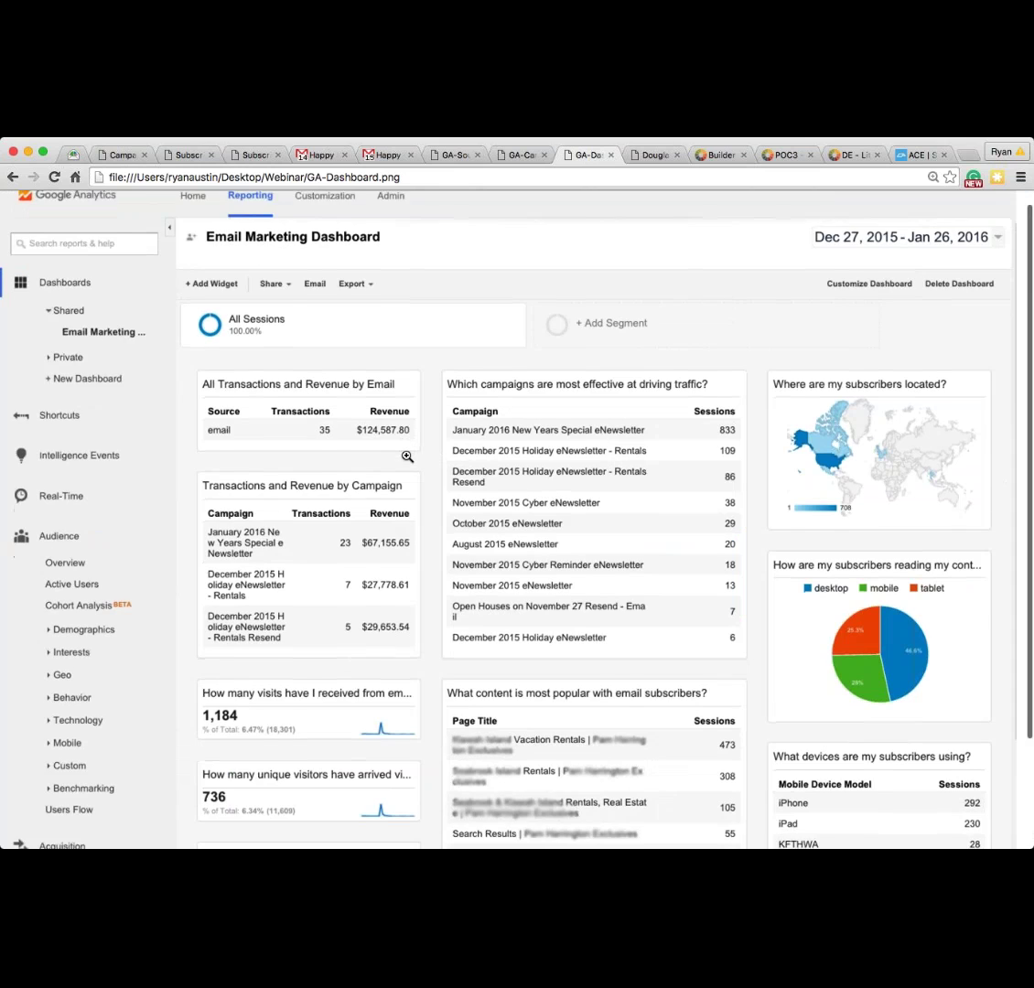
pyautogui.scroll(5, 407, 455)
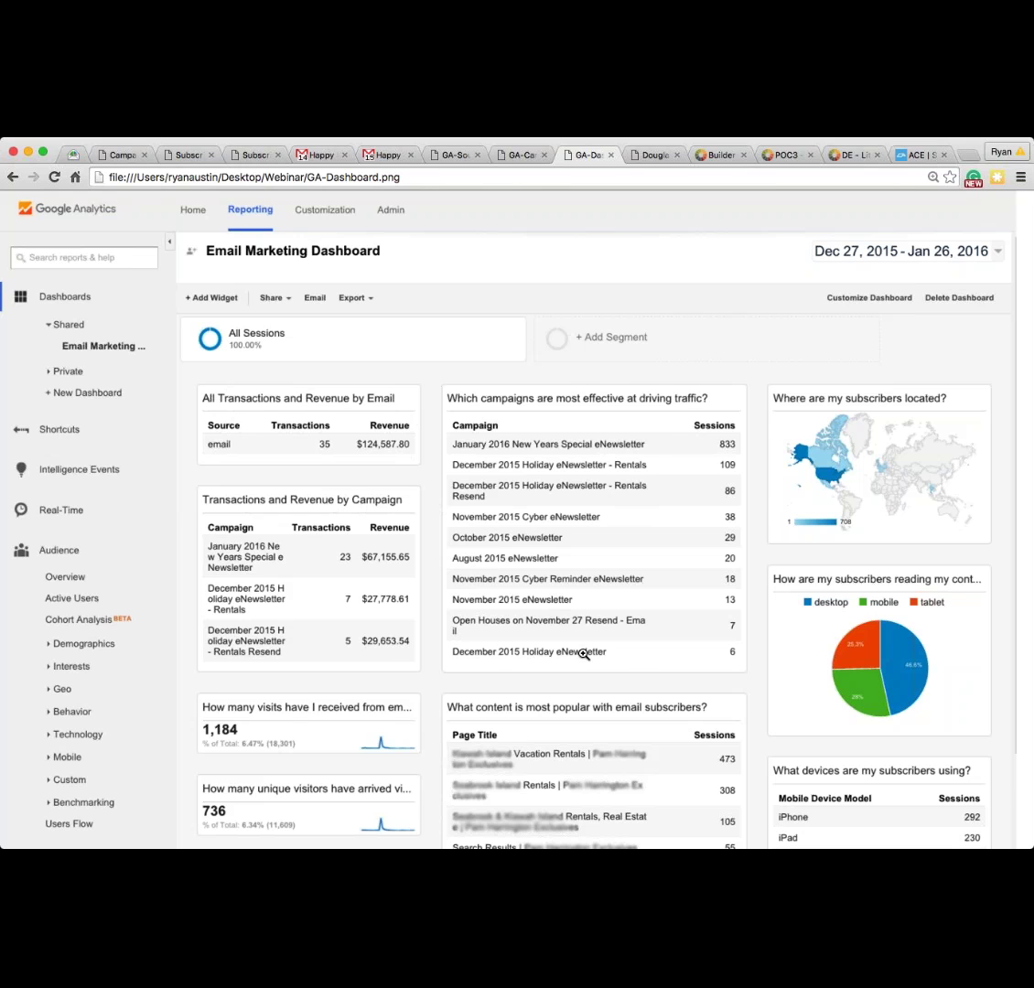
pyautogui.scroll(-1, 583, 653)
pyautogui.scroll(-4, 582, 653)
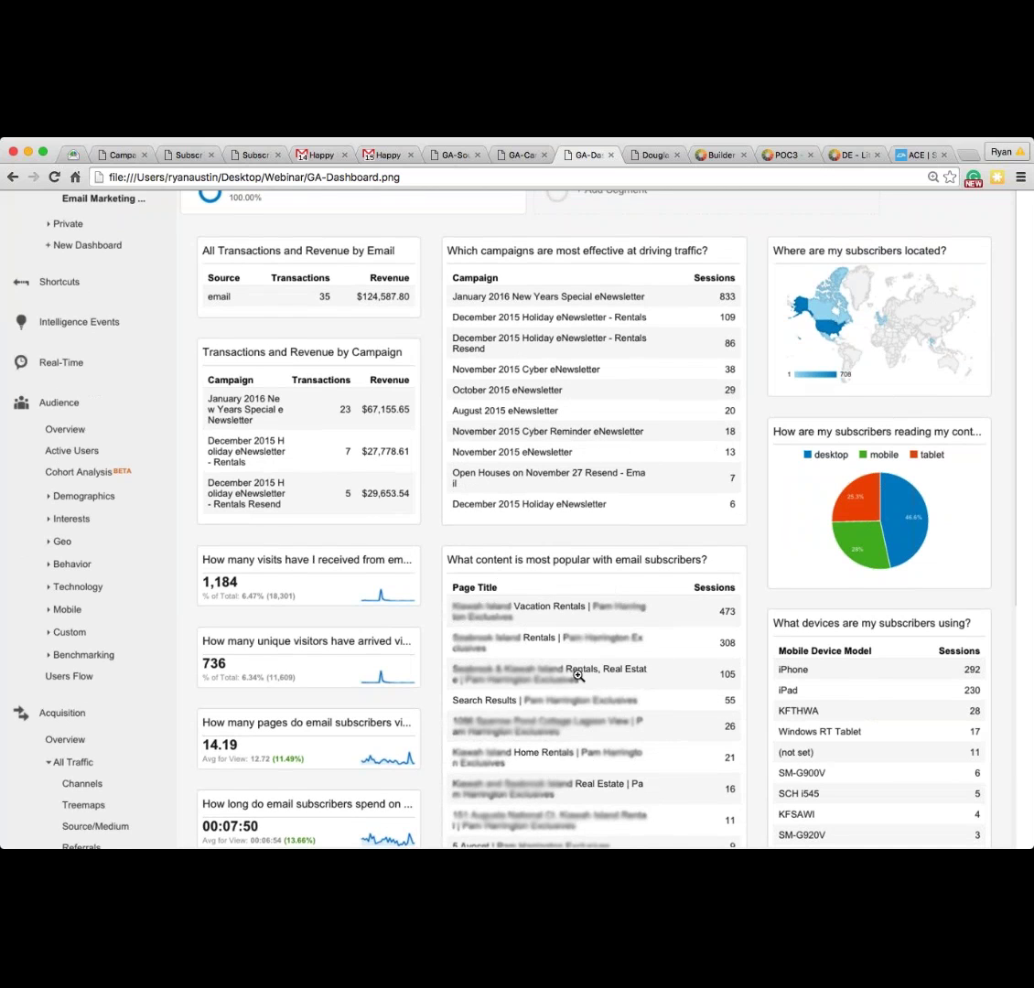
pyautogui.scroll(1, 578, 675)
pyautogui.scroll(5, 578, 675)
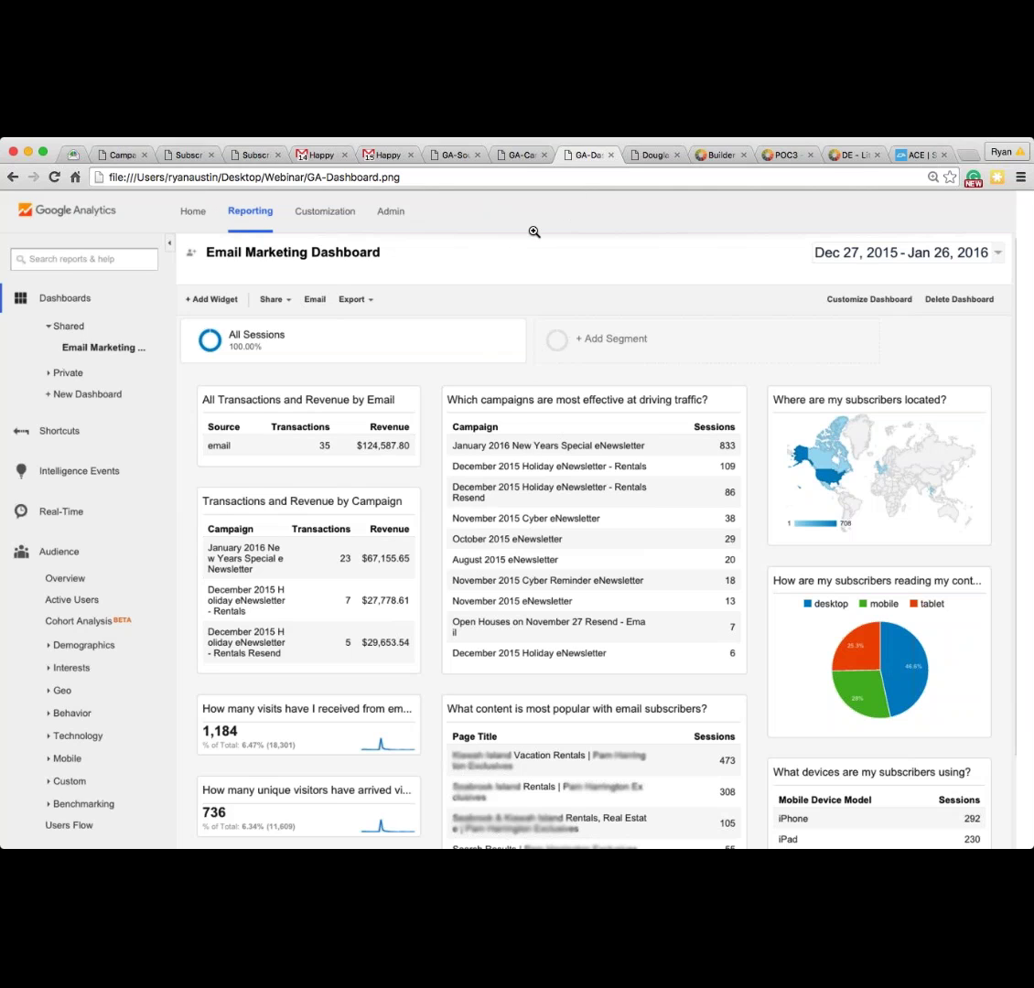
# Step: Switch to the Bluetent newsletter's subscriber lists and create a single opt-in list named TEST
pyautogui.click(73, 157)
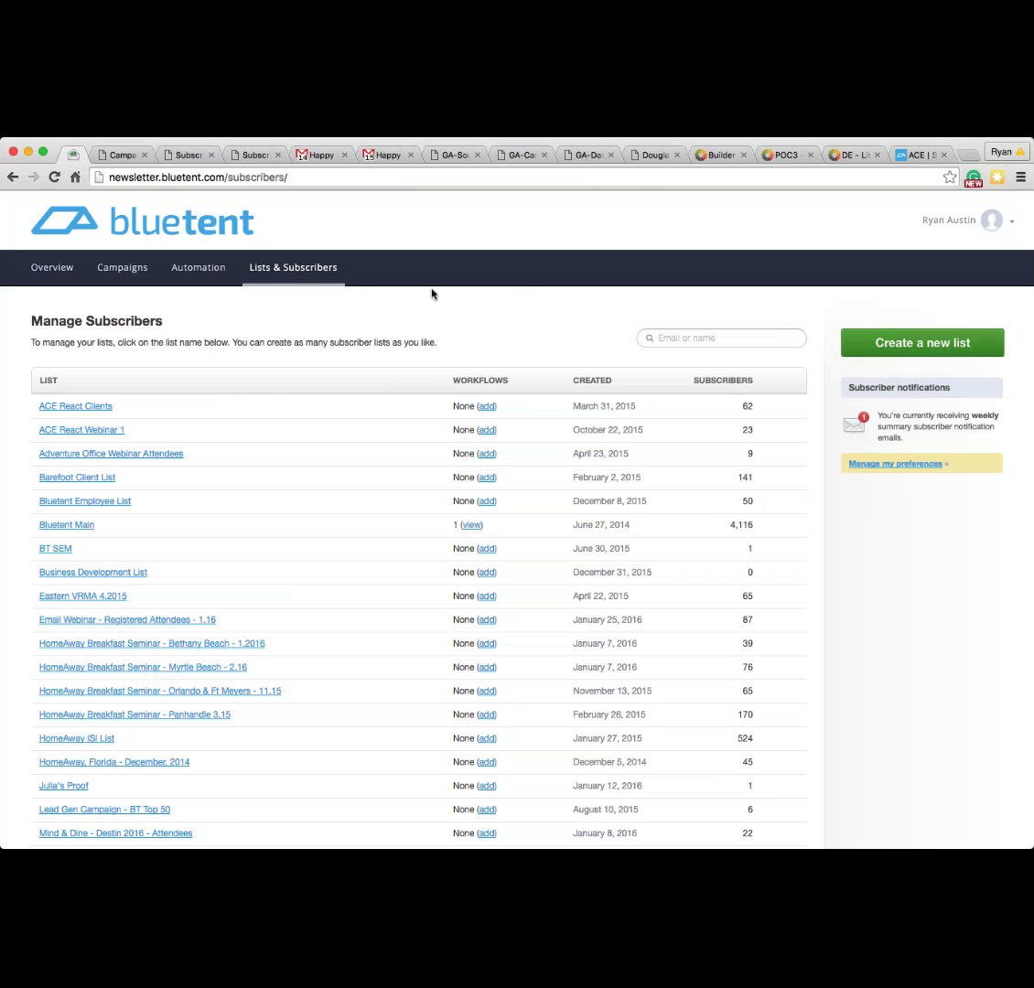
pyautogui.click(924, 347)
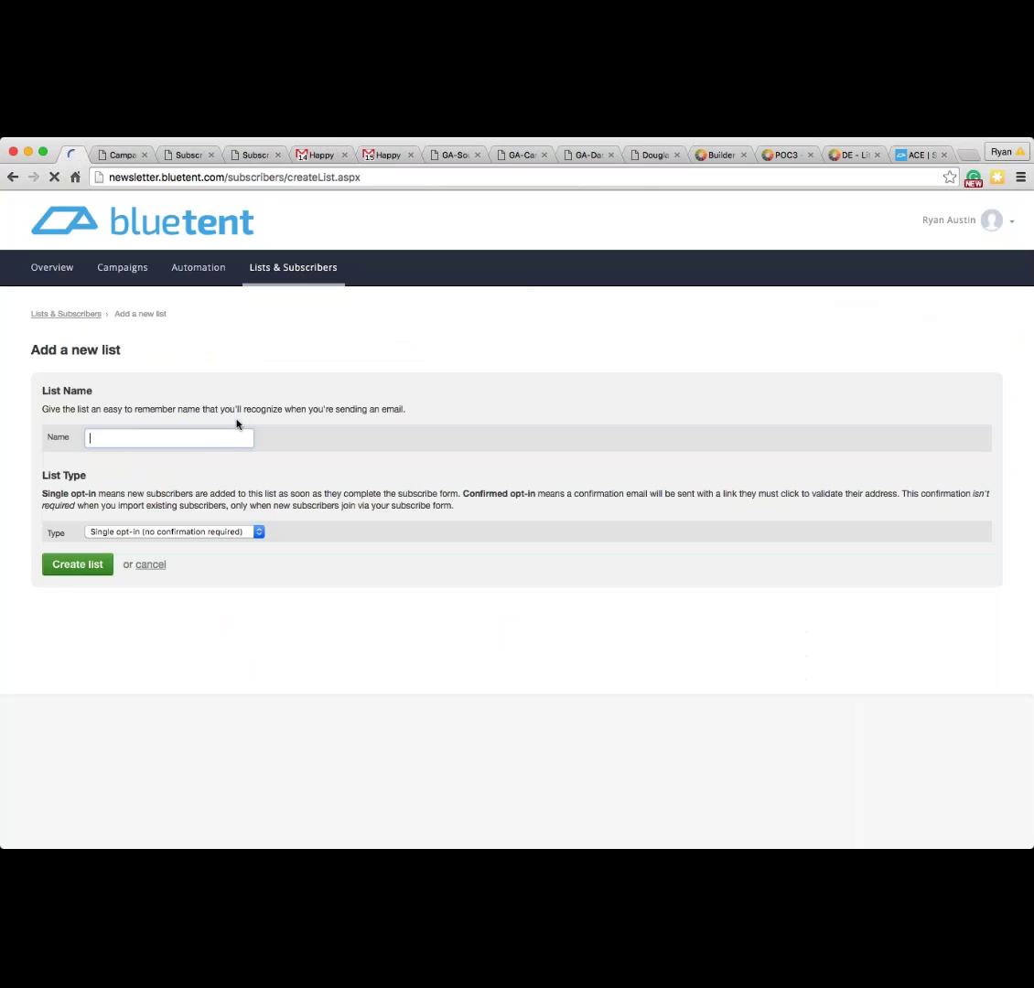
pyautogui.write('TEST')
pyautogui.press('Tab')
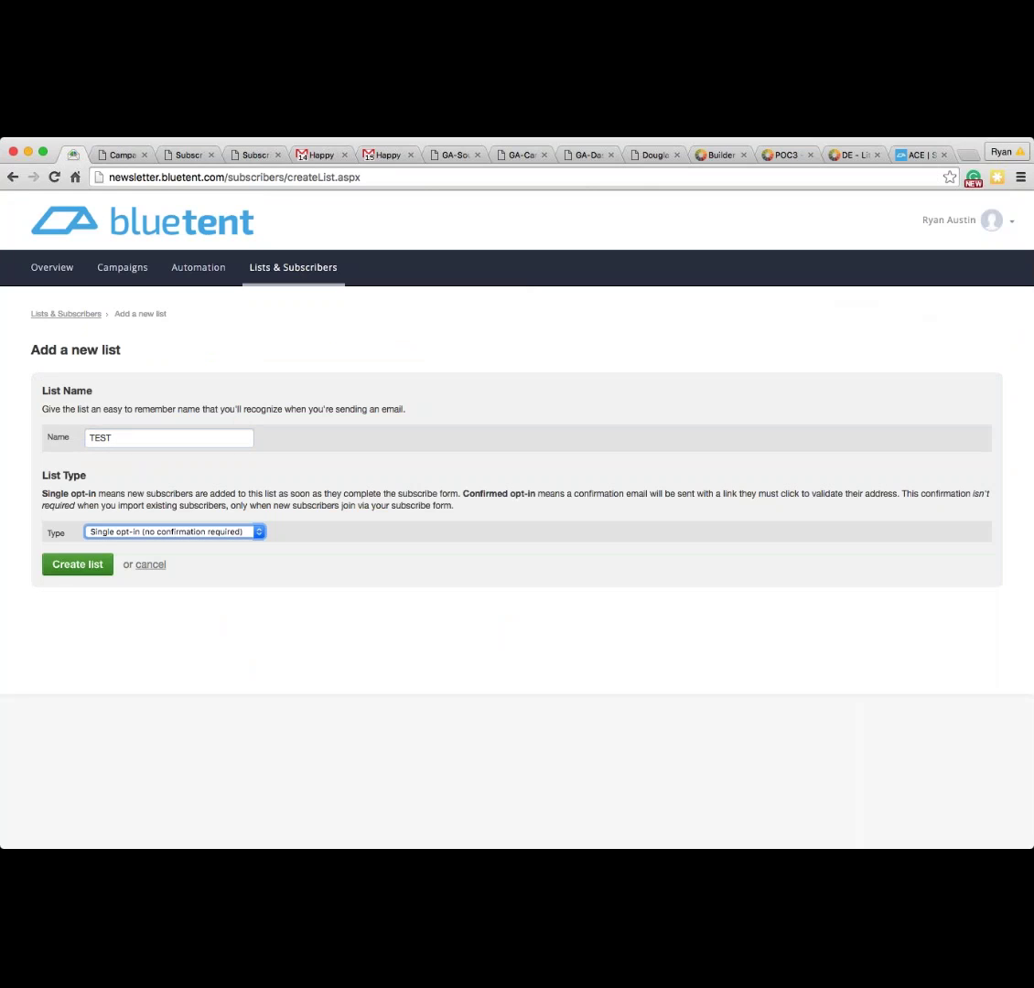
pyautogui.click(79, 565)
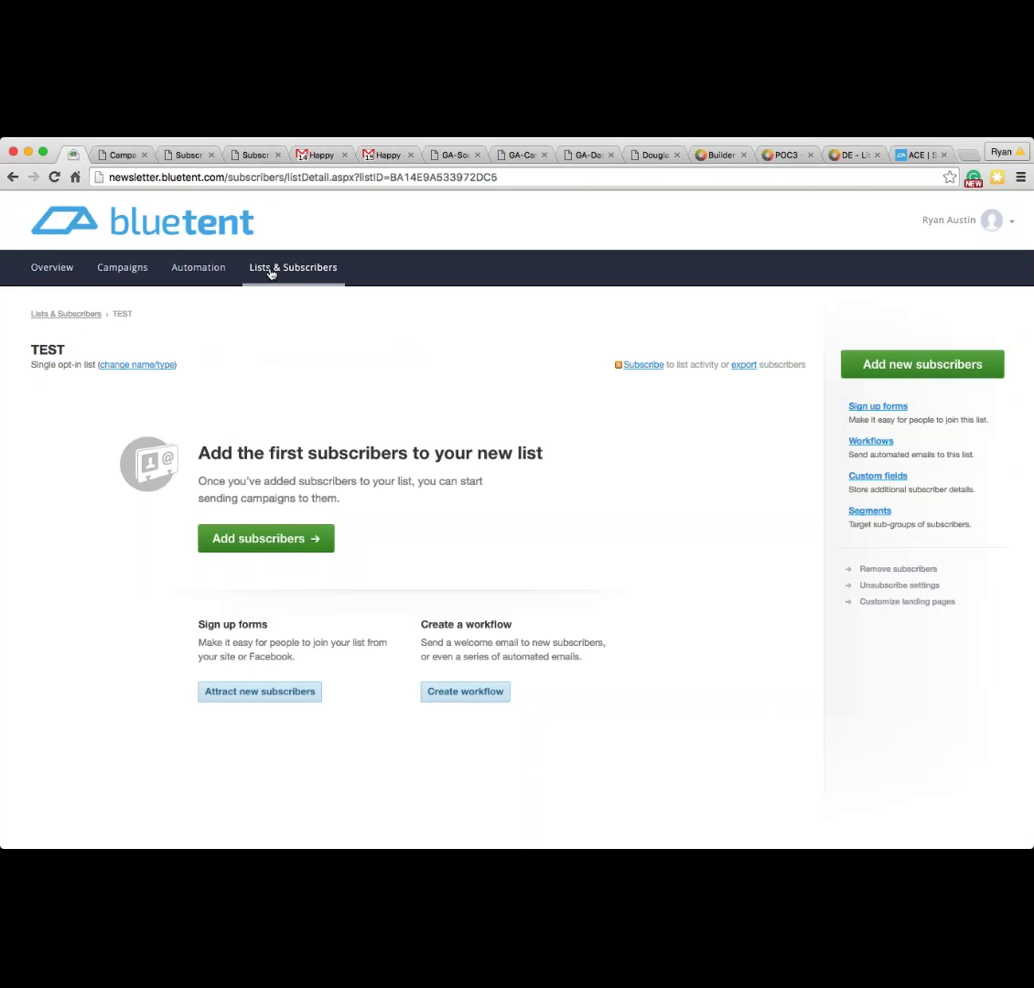
# Step: Return to the subscriber lists and create another single opt-in list named TEST 2
pyautogui.click(310, 269)
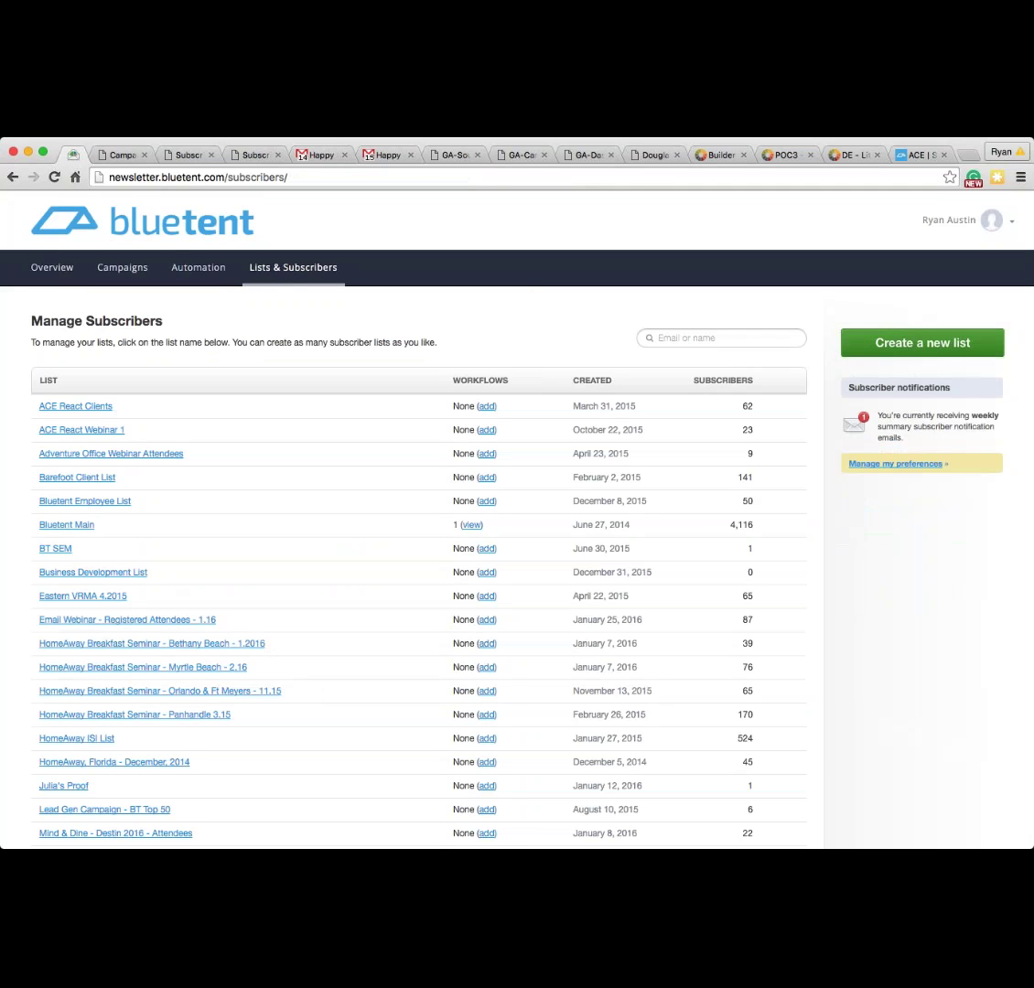
pyautogui.click(901, 344)
pyautogui.write('TEST 2')
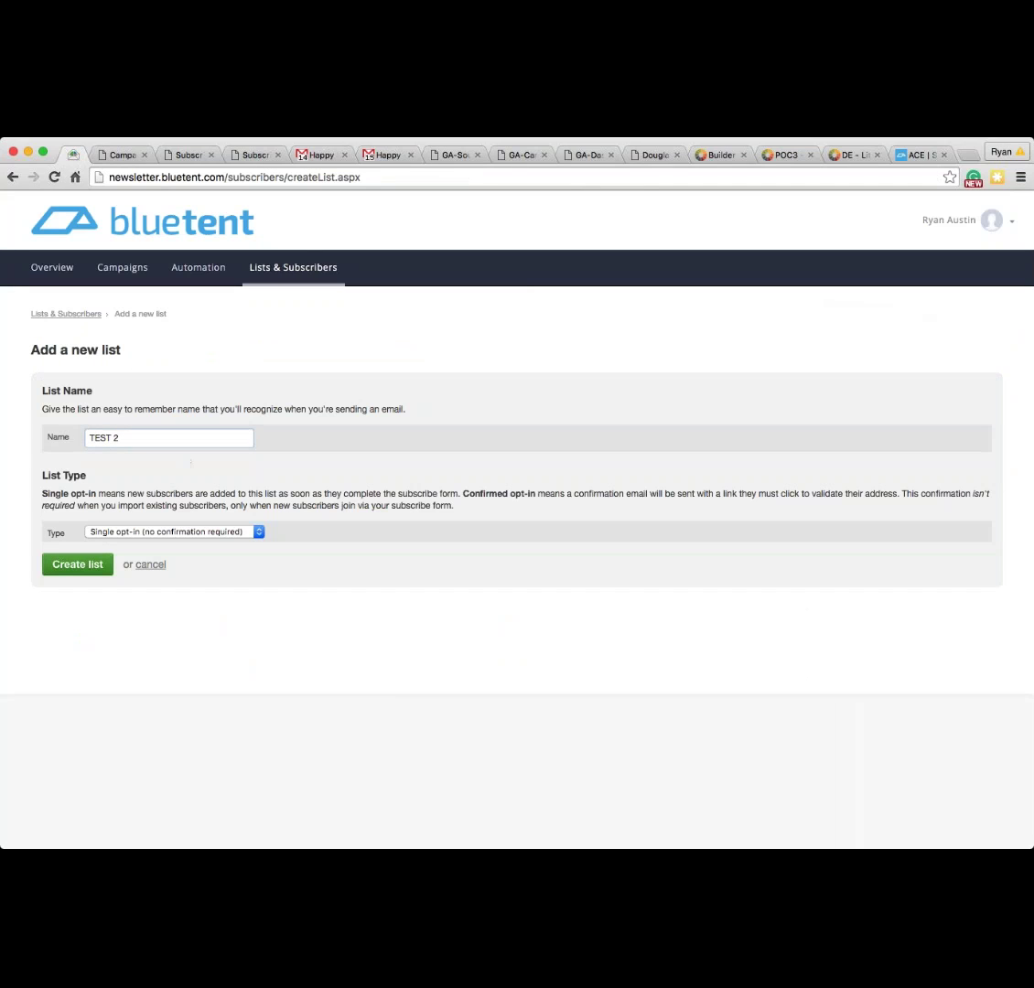
pyautogui.click(55, 564)
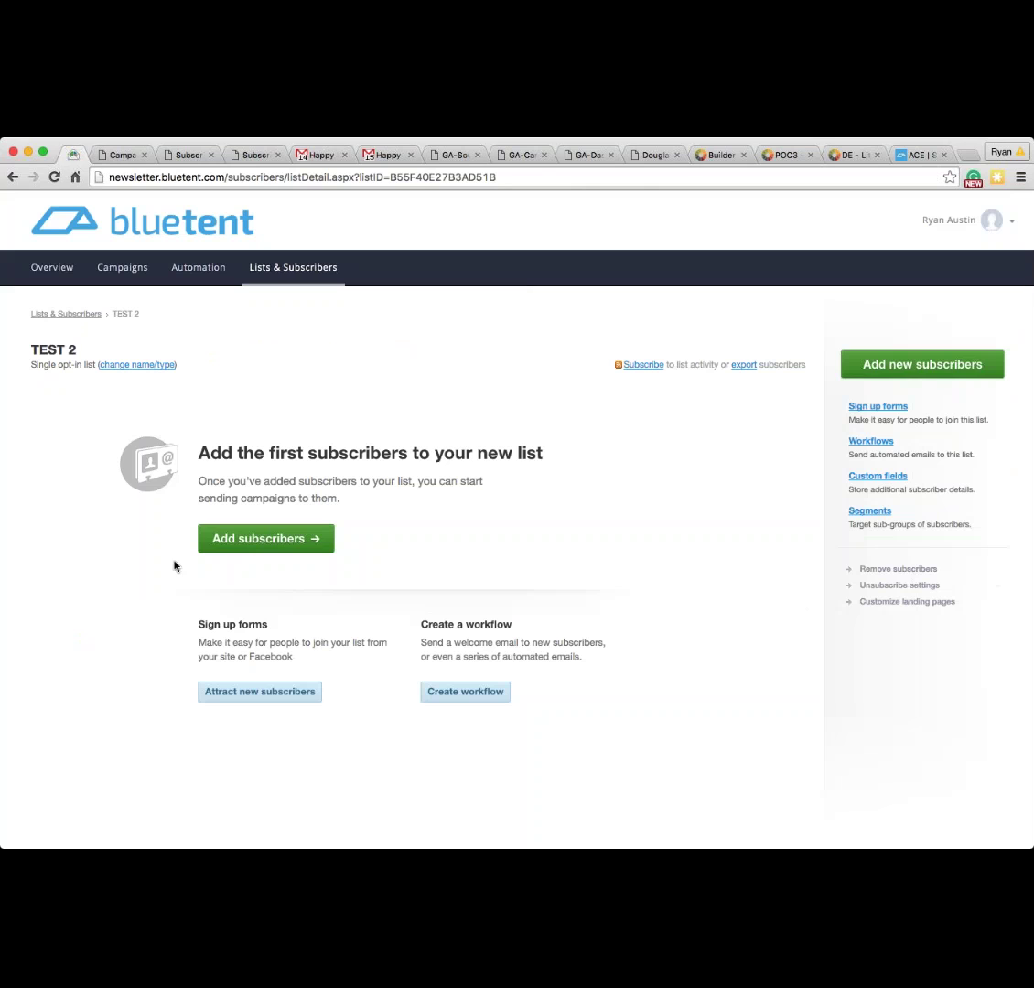
# Step: Import the subscriber file from the computer into TEST 2, matching the Bedrooms and Amenities columns to new text fields of the same names
pyautogui.click(265, 538)
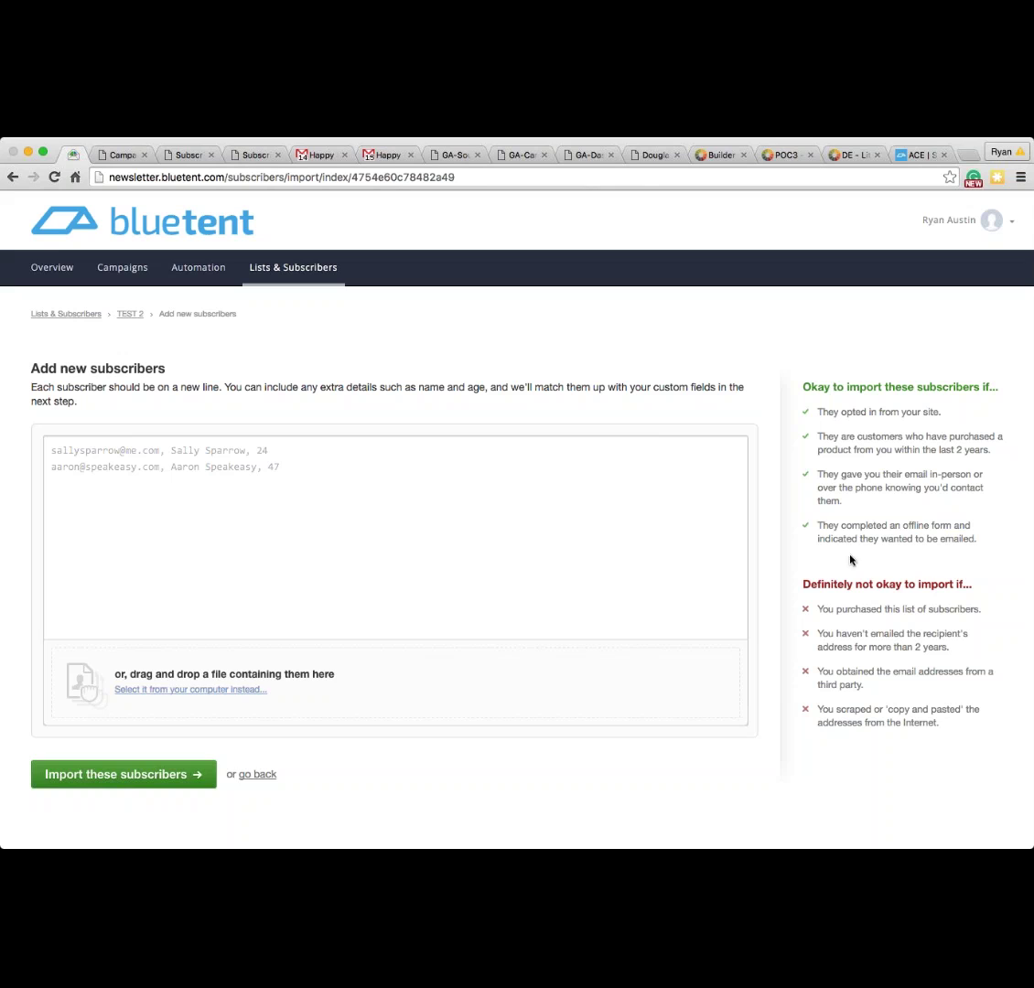
pyautogui.moveTo(849, 558); pyautogui.dragTo(734, 566)
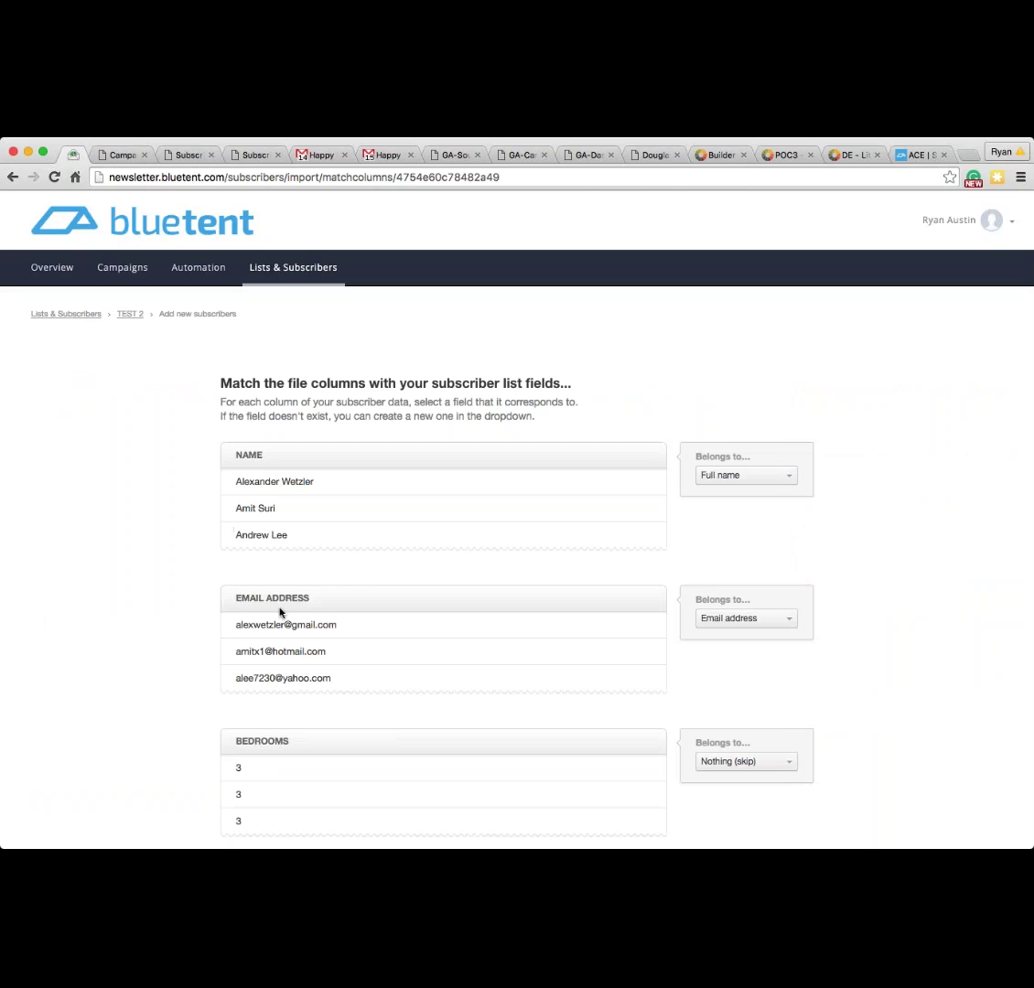
pyautogui.scroll(-5, 266, 617)
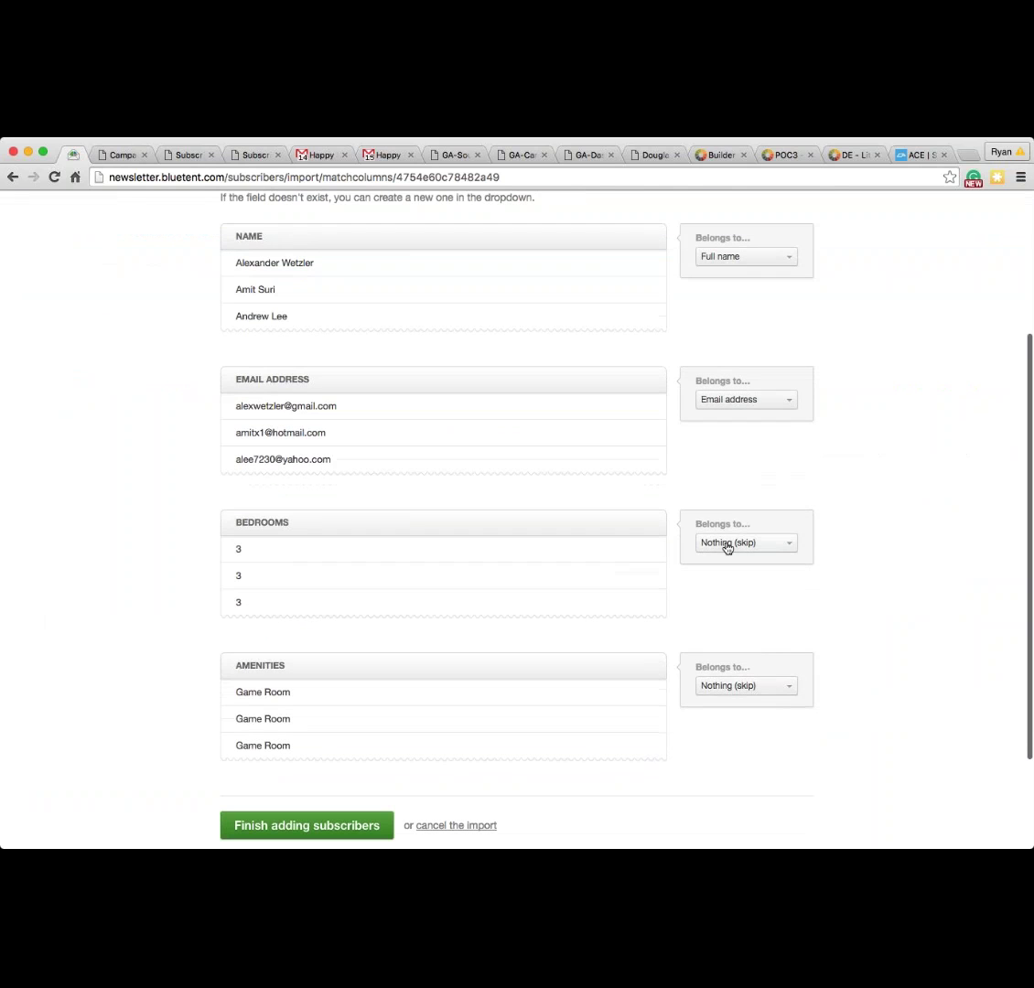
pyautogui.click(727, 543)
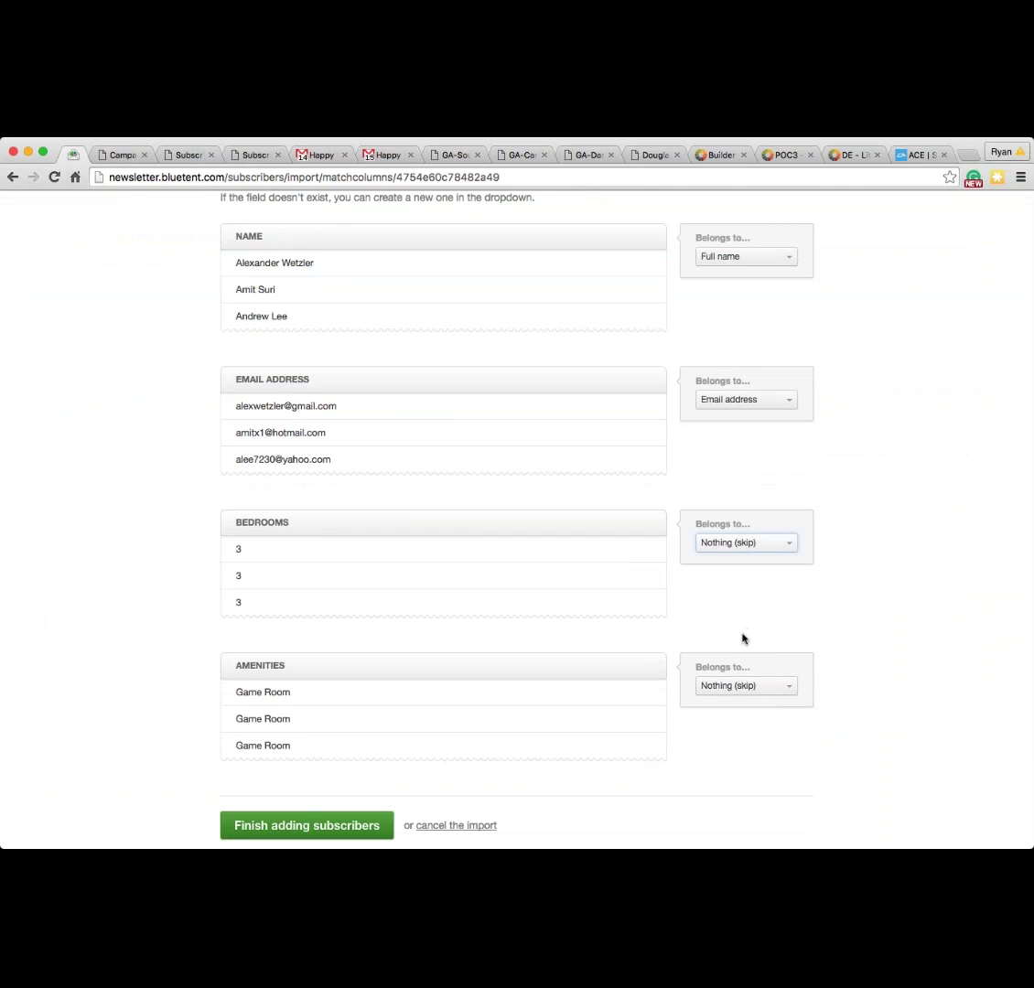
pyautogui.press('a')
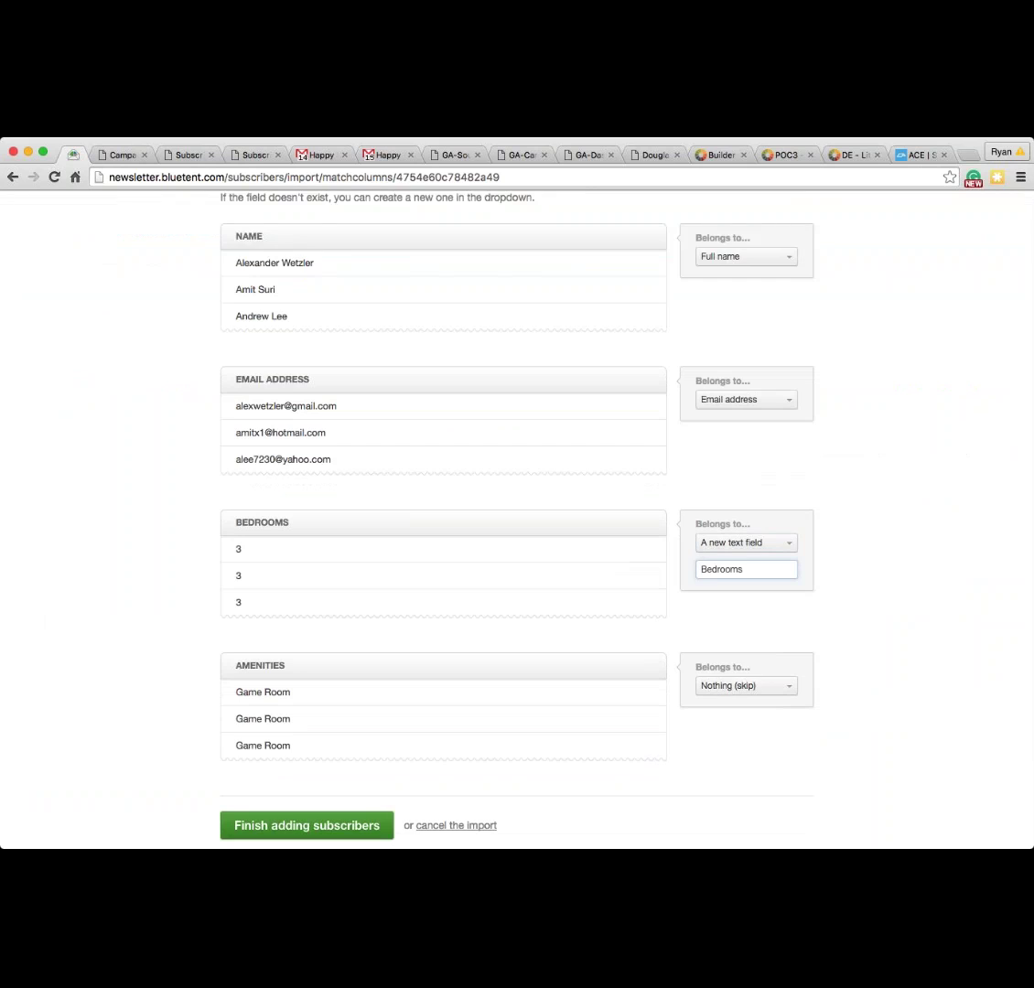
pyautogui.scroll(-2, 876, 611)
pyautogui.press('Tab')
pyautogui.press('Tab')
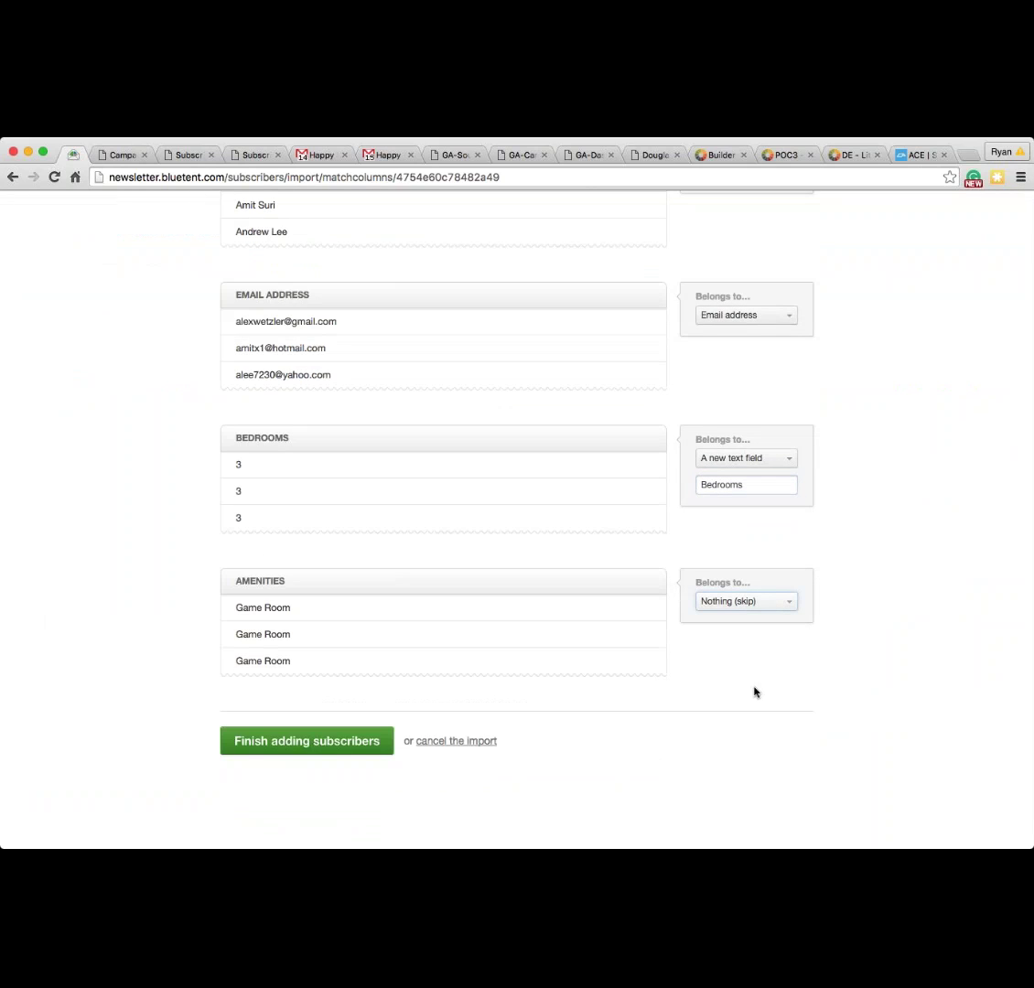
pyautogui.press('a')
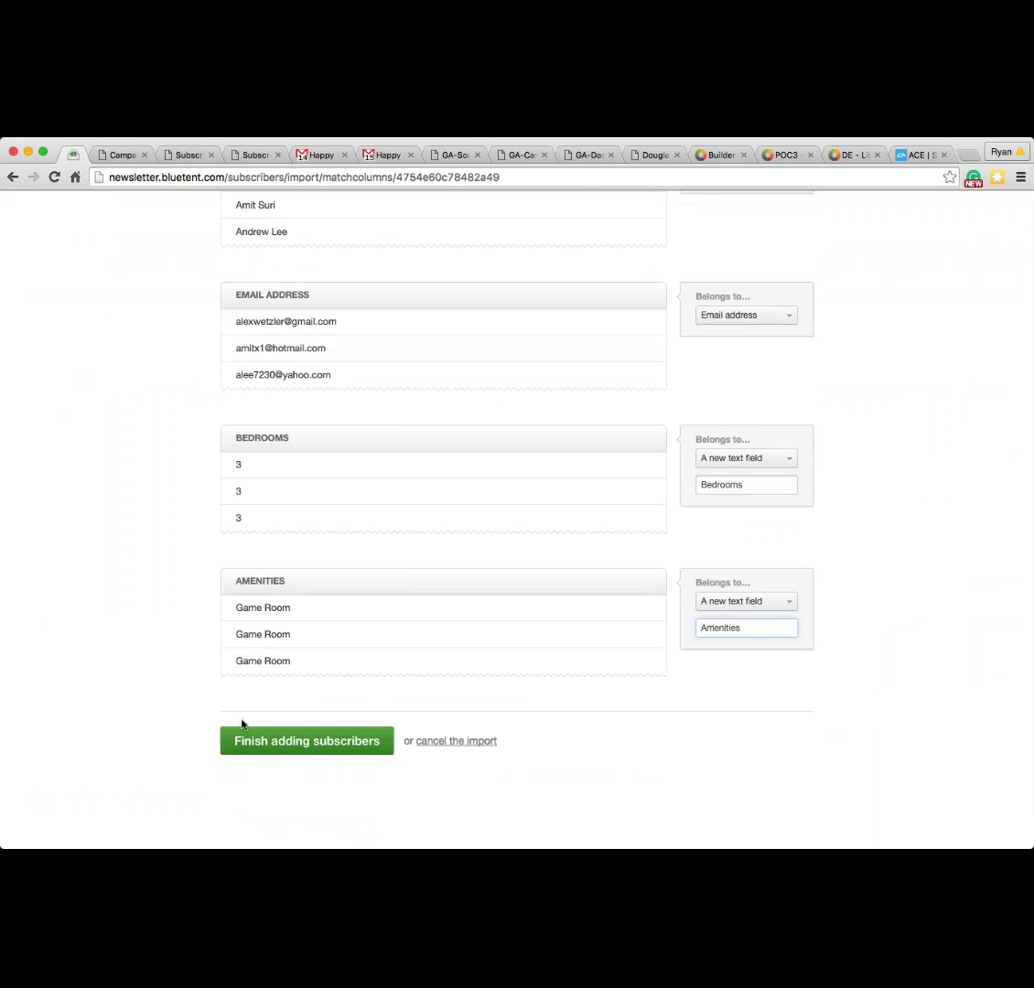
pyautogui.click(315, 749)
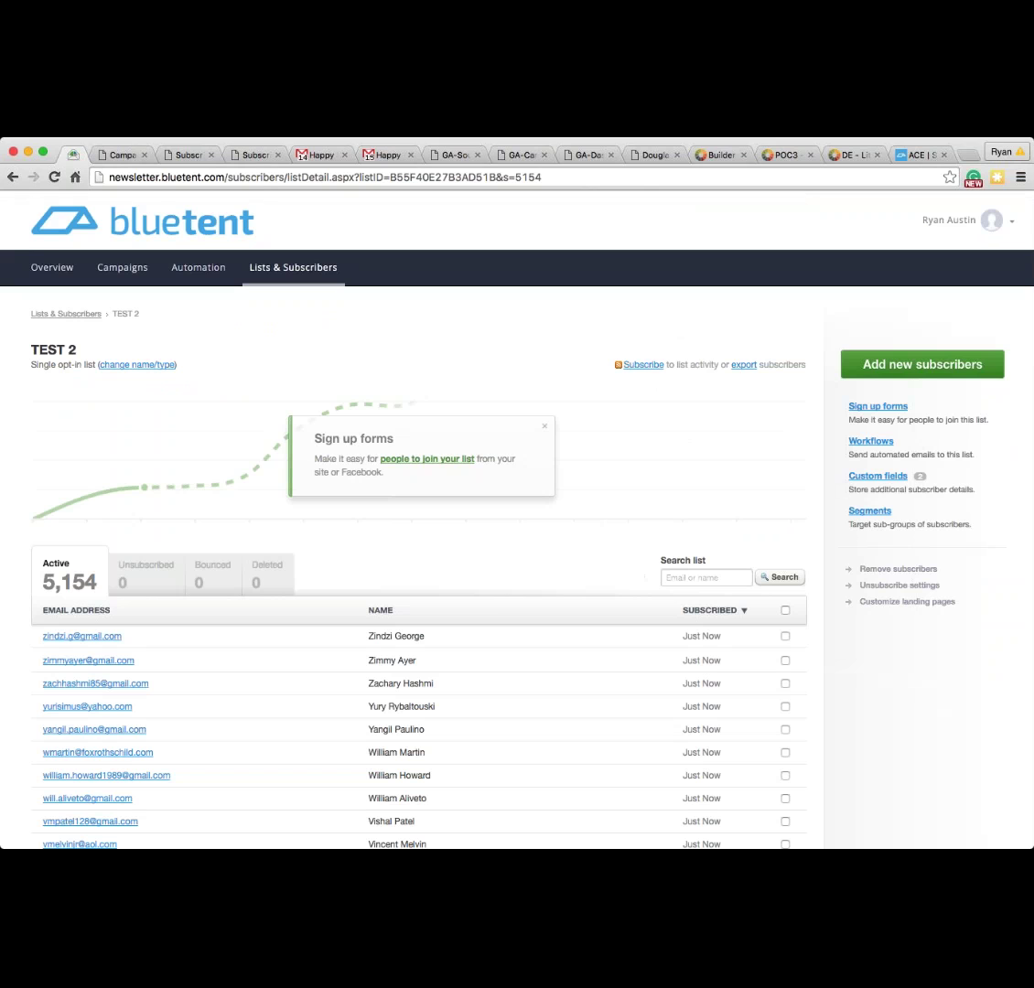
# Step: Look over TEST 2's imported subscribers and create a segment named Hot Tub with the rule Amenities matches exactly Hot Tub
pyautogui.scroll(-5, 668, 462)
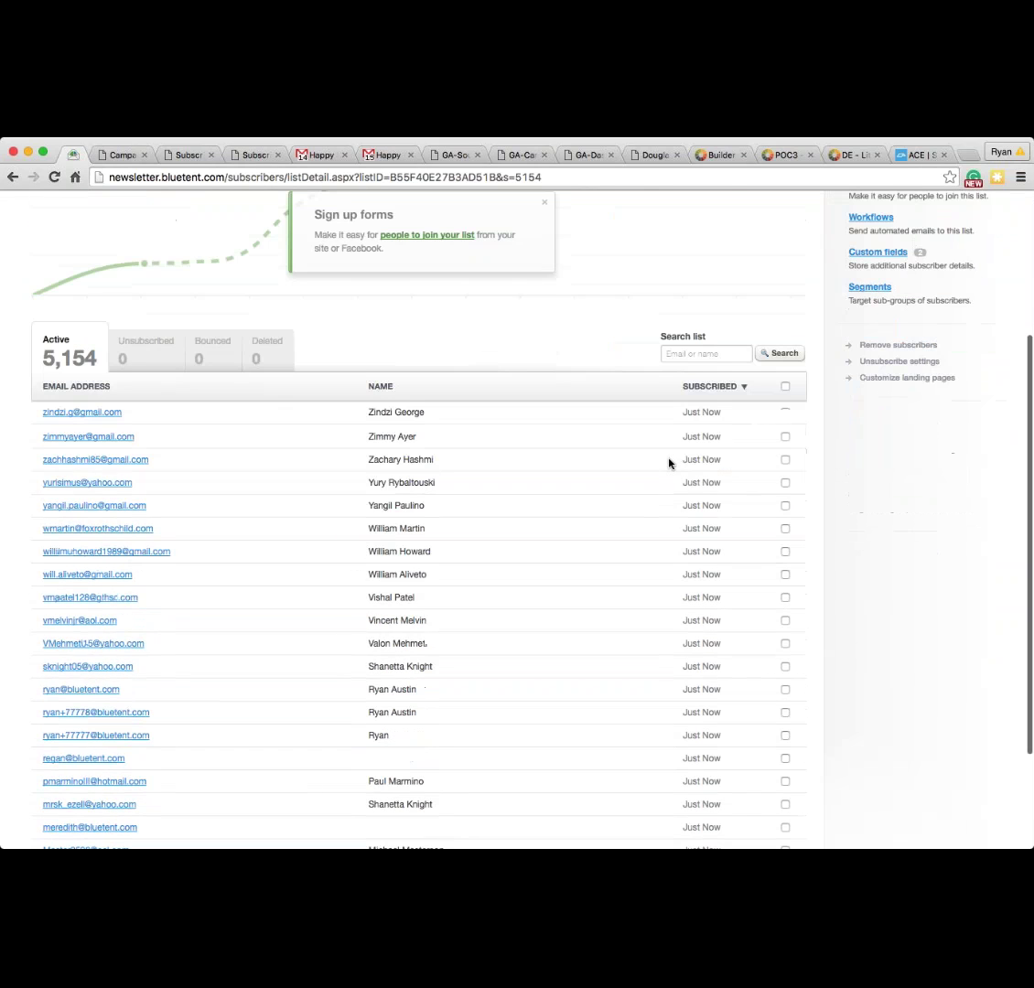
pyautogui.scroll(-1, 669, 463)
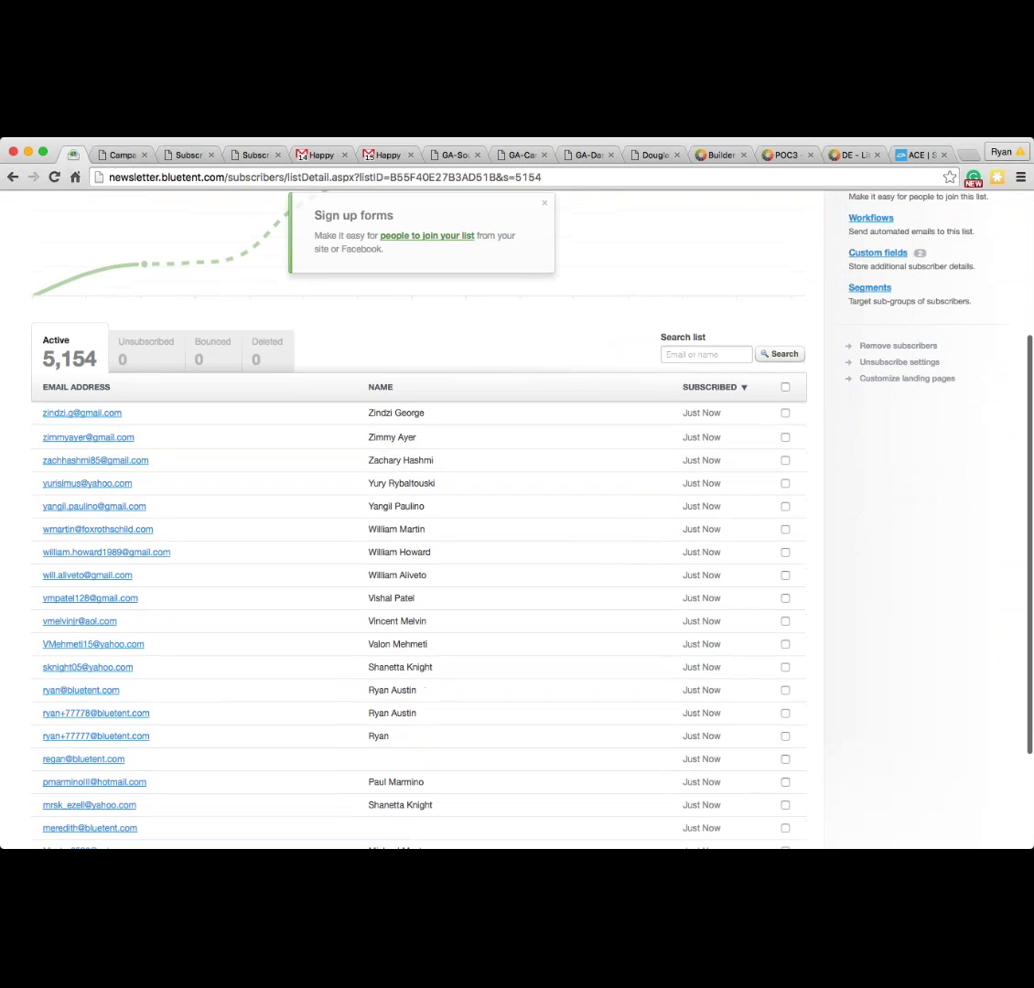
pyautogui.scroll(5, 535, 351)
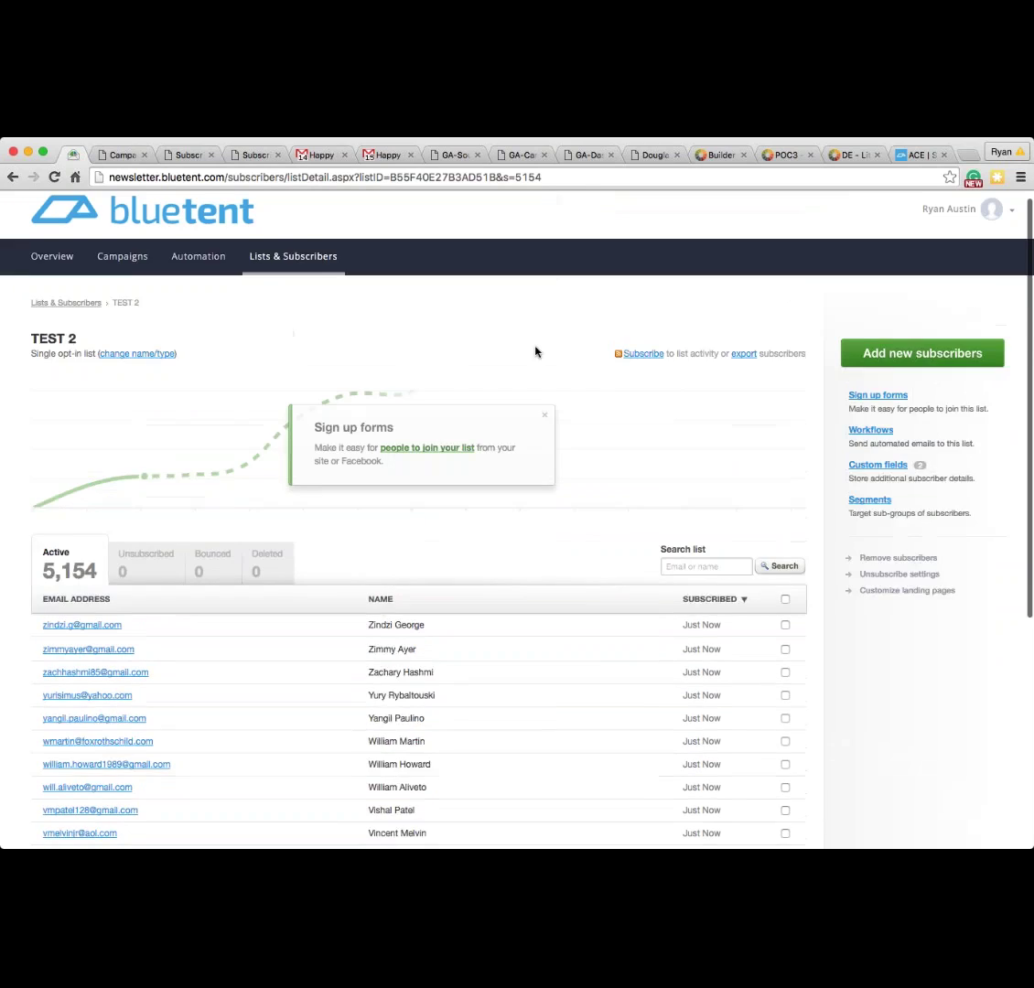
pyautogui.click(870, 513)
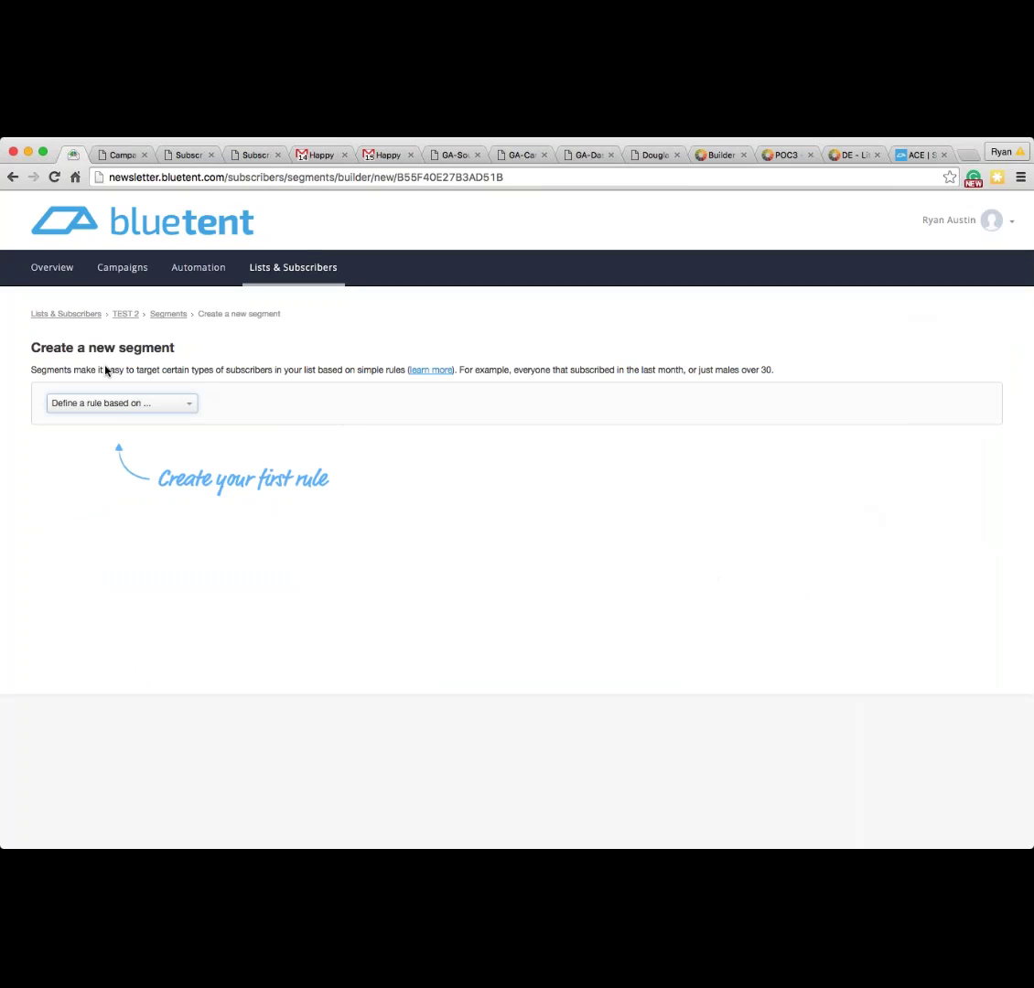
pyautogui.press('a')
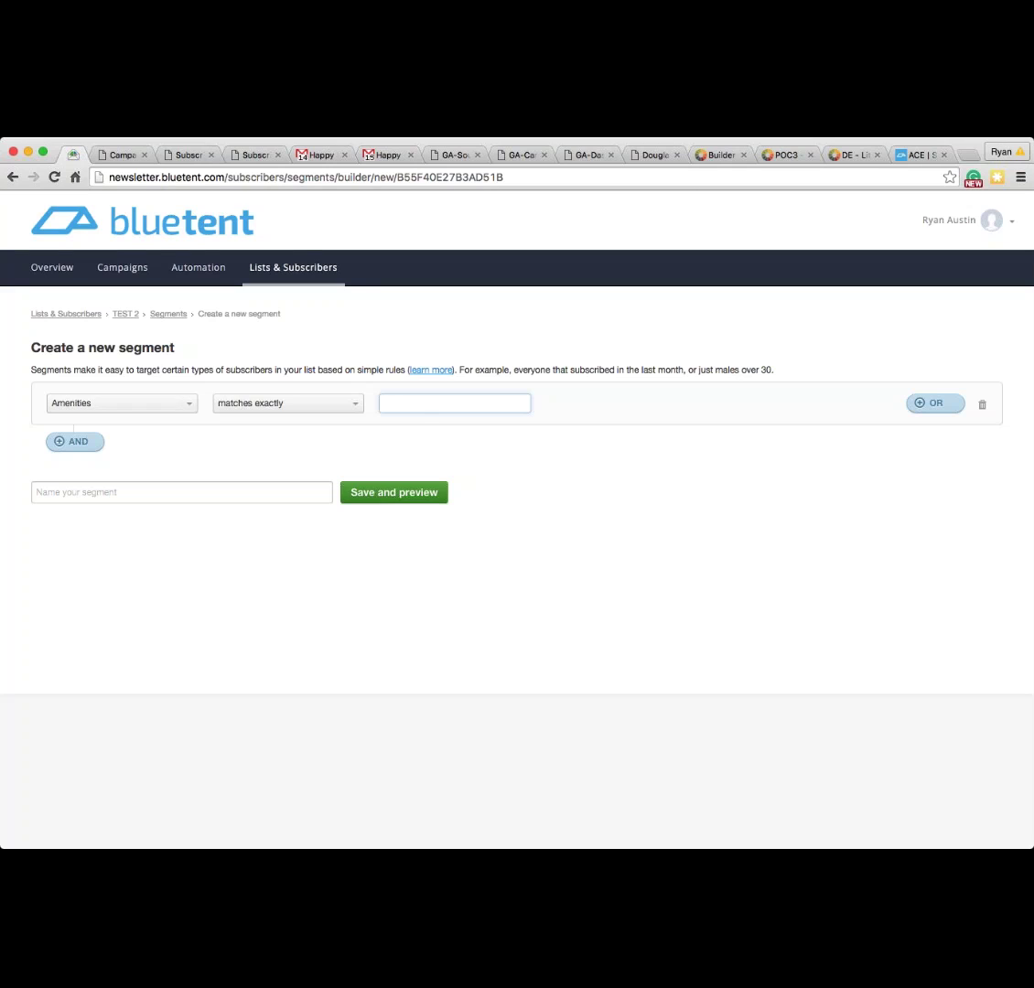
pyautogui.write('Hot Tub')
pyautogui.click(243, 488)
pyautogui.write('H')
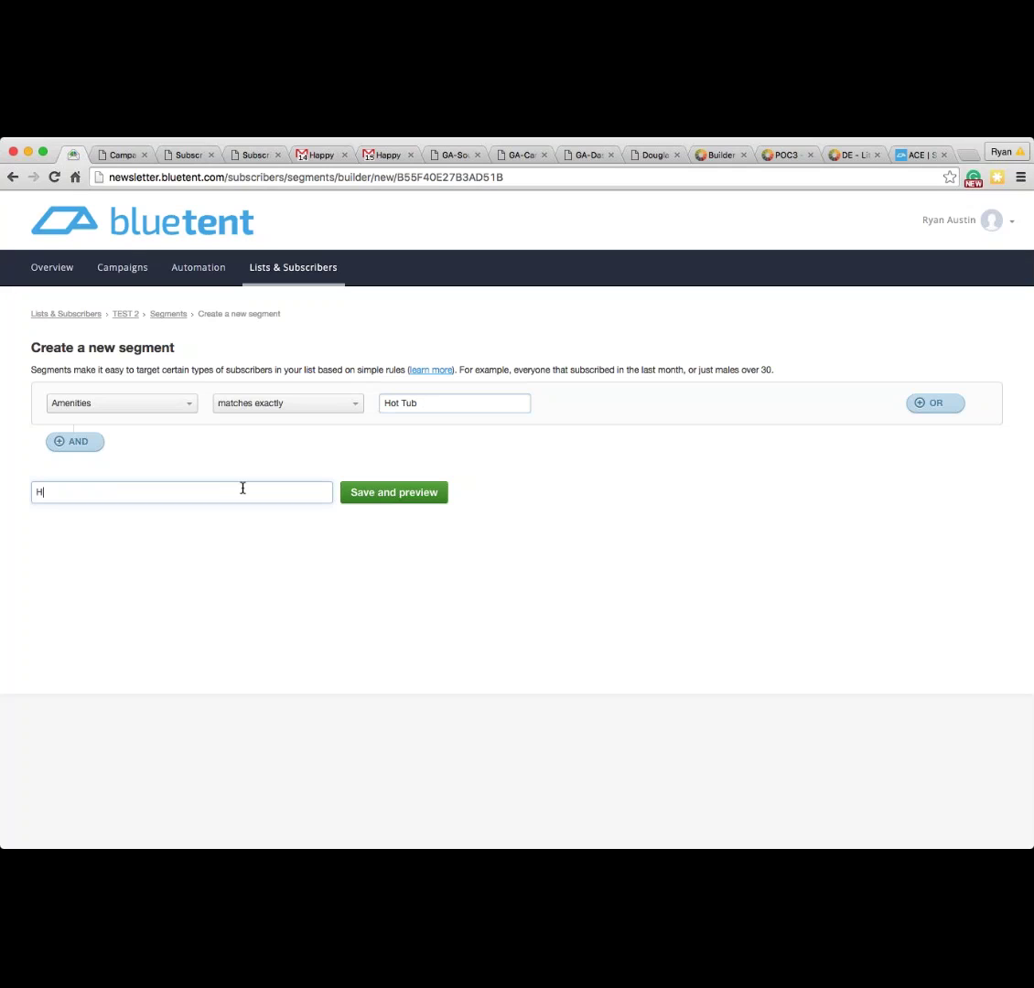
pyautogui.write('ot Tub')
pyautogui.click(427, 495)
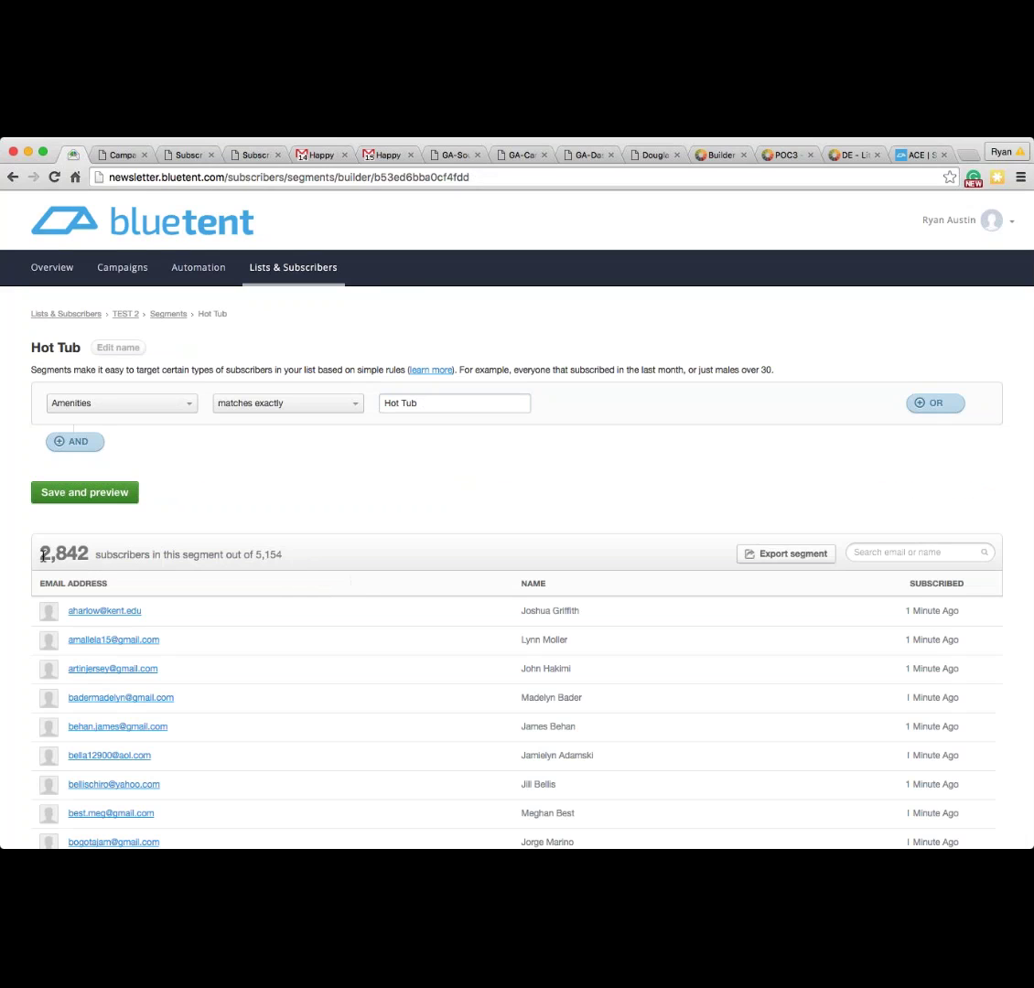
# Step: Check how many subscribers fall into the Hot Tub segment compared with the whole list
pyautogui.moveTo(42, 554); pyautogui.dragTo(90, 552)
pyautogui.click(257, 554)
pyautogui.tripleClick(257, 554)
pyautogui.moveTo(257, 554); pyautogui.dragTo(279, 554)
pyautogui.click(44, 551)
pyautogui.moveTo(87, 554); pyautogui.dragTo(42, 552)
pyautogui.click(163, 551)
# Step: Add an AND rule to the Hot Tub segment, Bedrooms matches exactly 3, then save and preview it
pyautogui.click(87, 442)
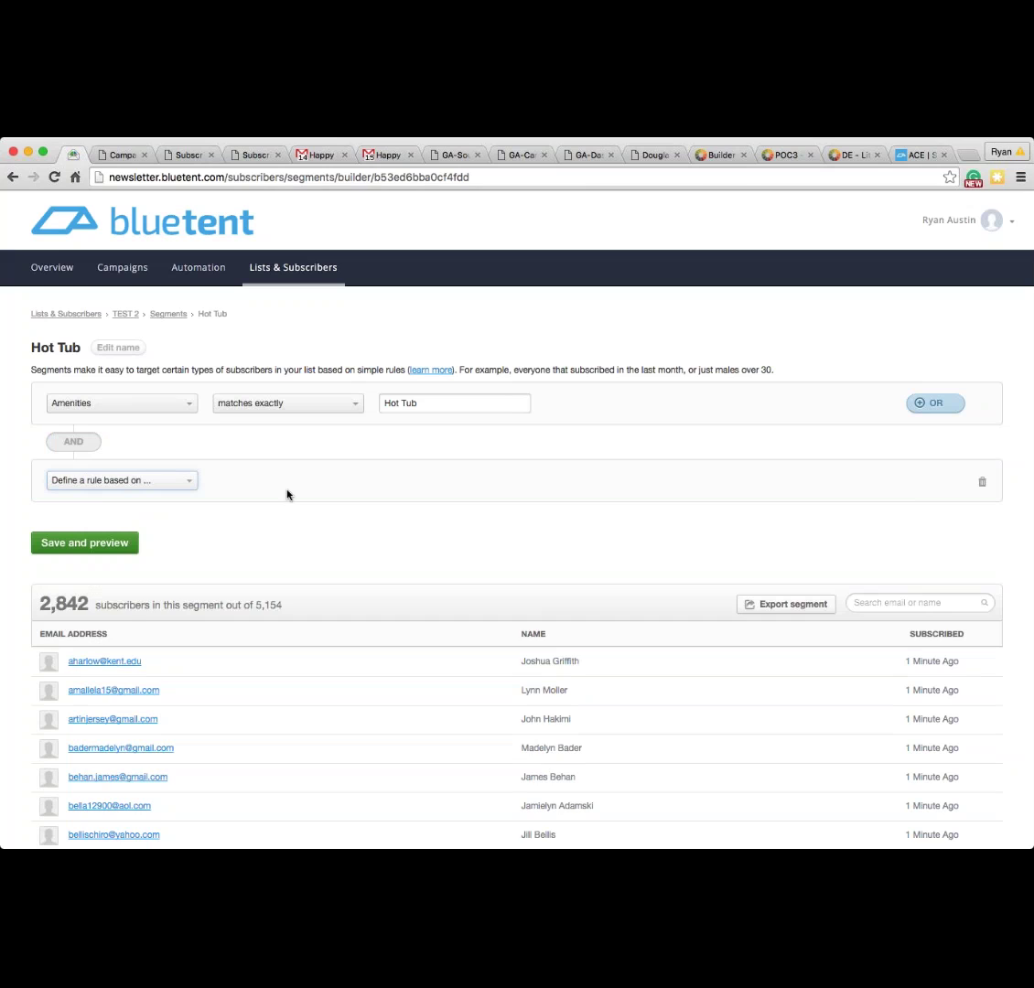
pyautogui.write('b')
pyautogui.write('3')
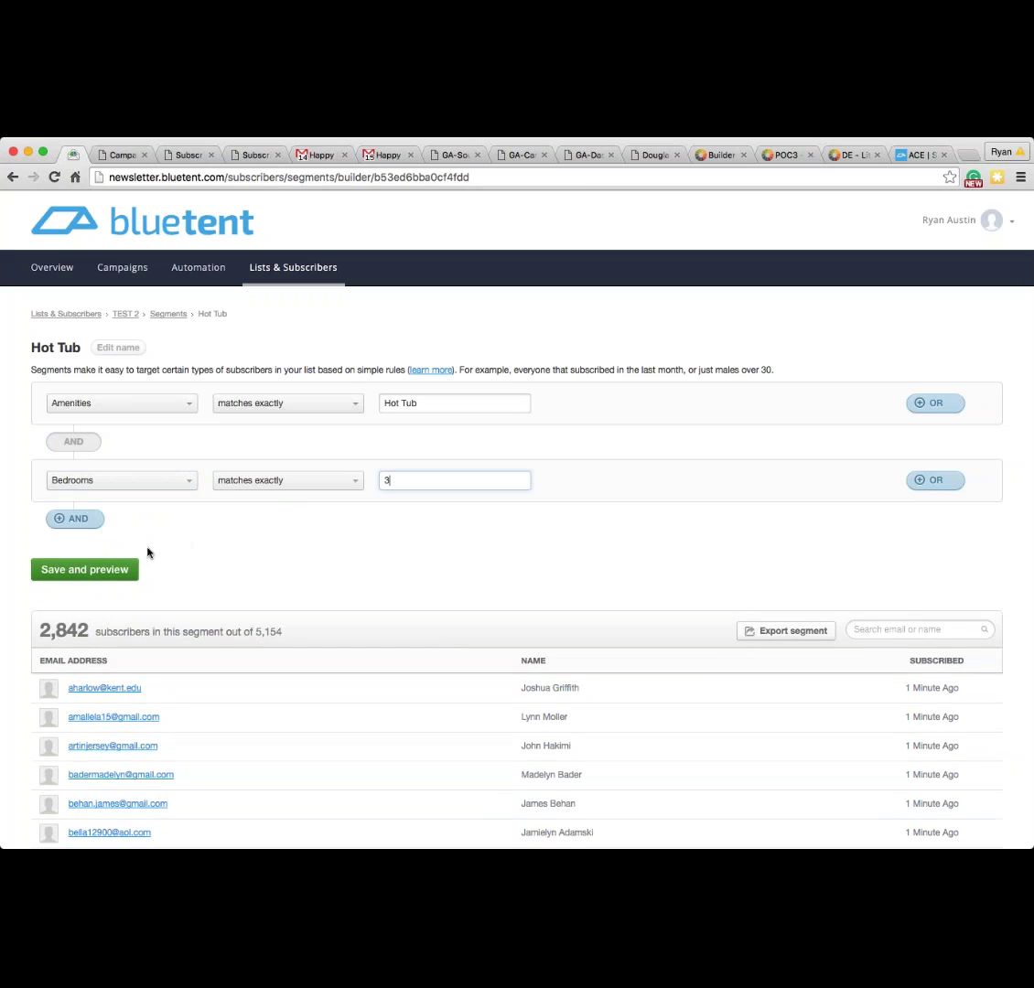
pyautogui.click(84, 568)
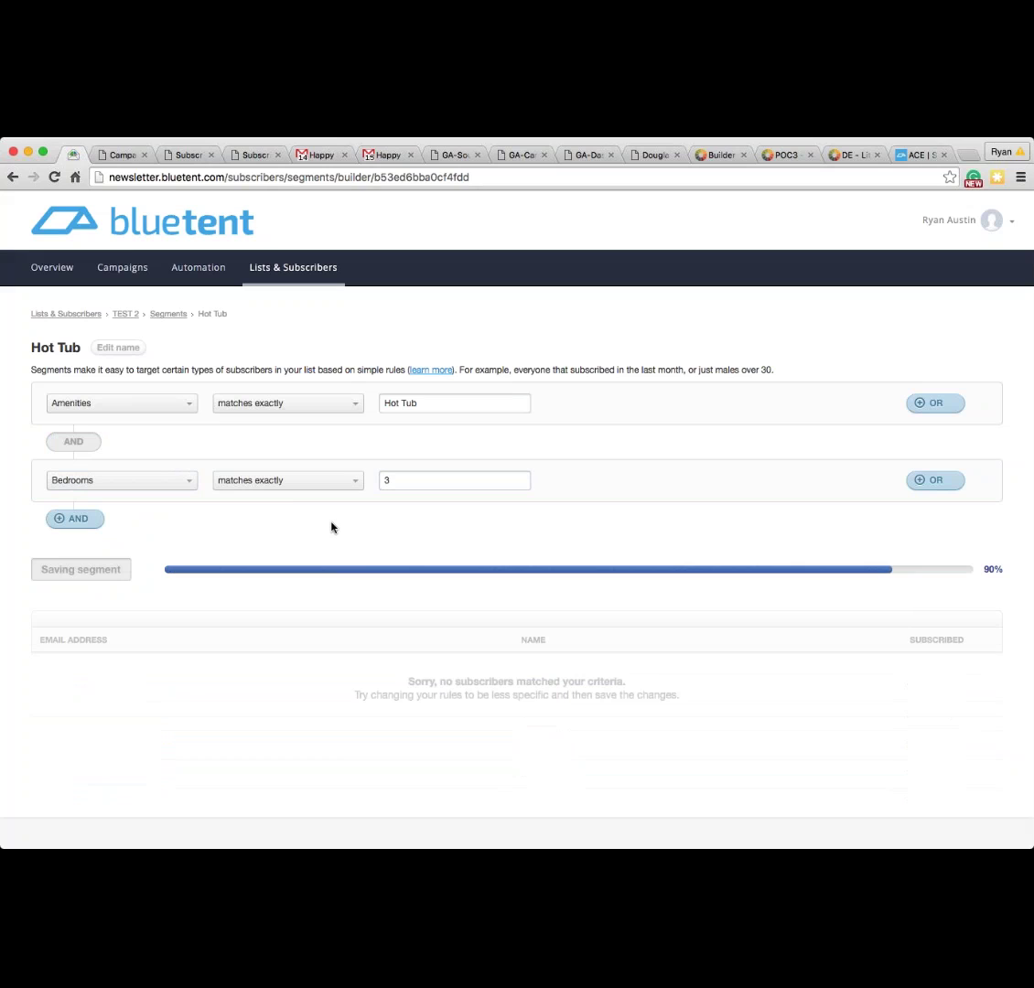
# Step: Set the Bedrooms rule's value to 5, save and preview the segment, and check its subscriber count
pyautogui.moveTo(392, 480); pyautogui.dragTo(374, 481)
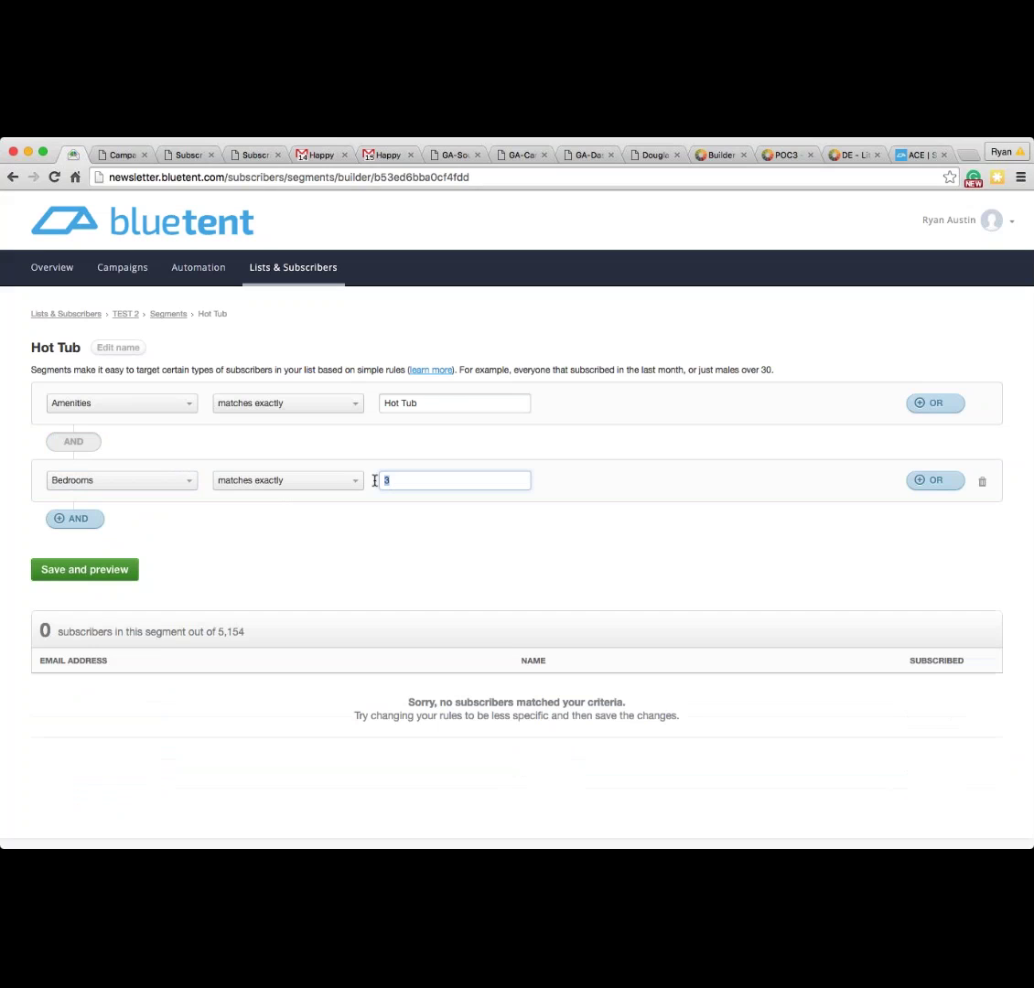
pyautogui.write('5')
pyautogui.click(102, 571)
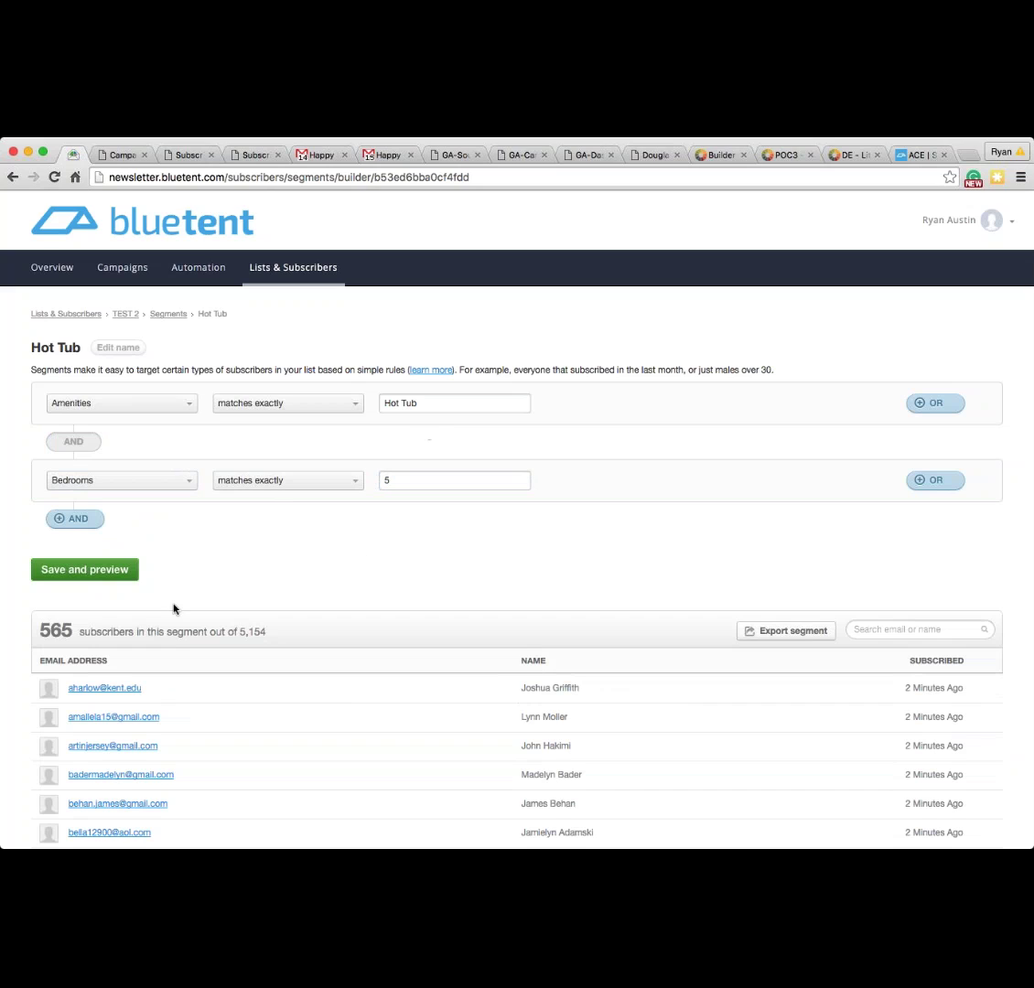
pyautogui.moveTo(41, 629); pyautogui.dragTo(75, 630)
pyautogui.click(265, 634)
# Step: View the campaigns page with its drafts and sent reports, then the automated workflows list
pyautogui.click(120, 268)
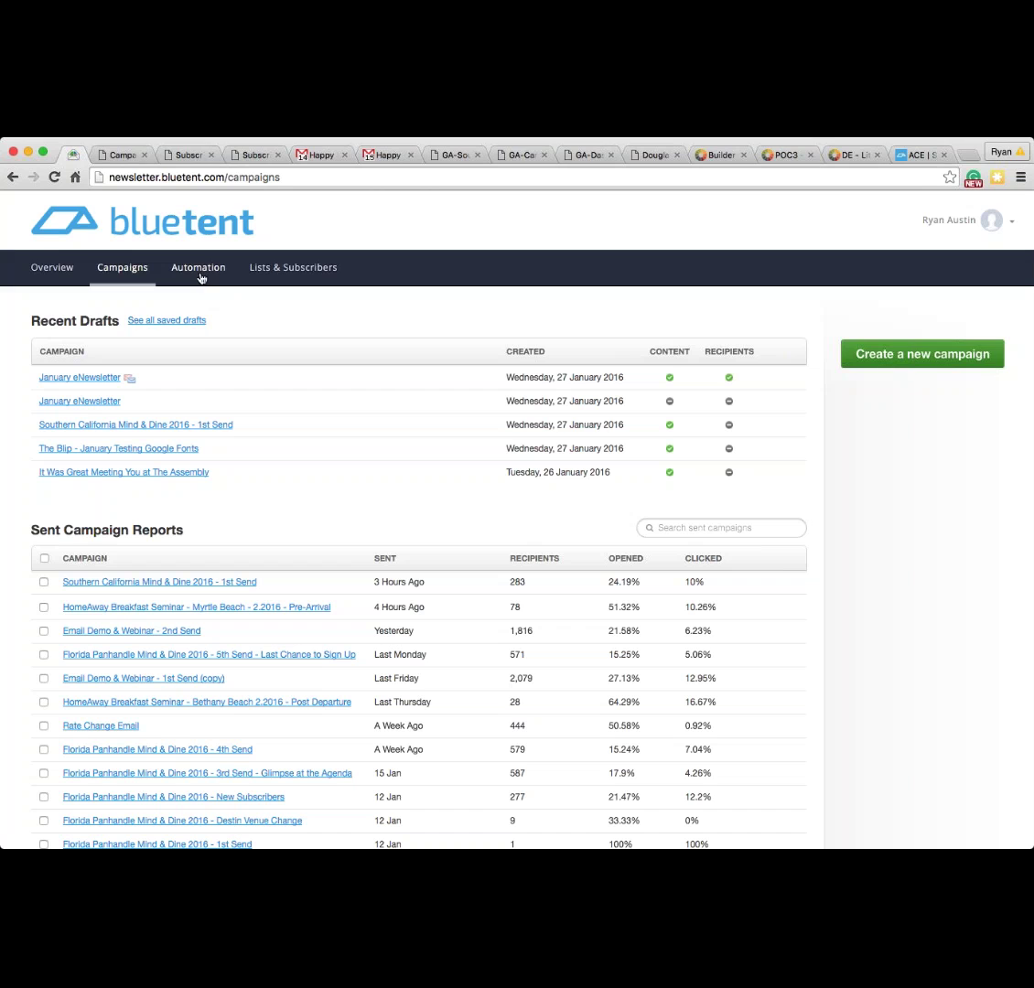
pyautogui.click(195, 269)
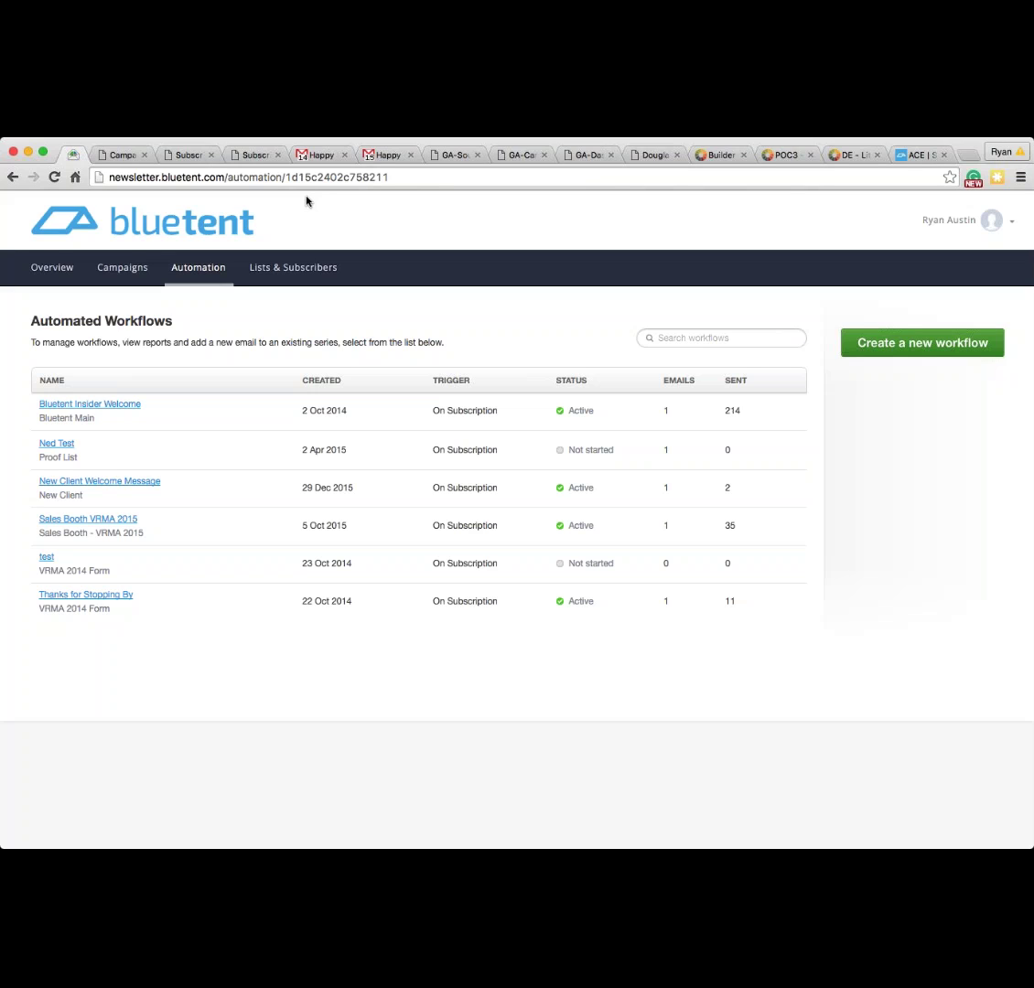
# Step: Glance at the DE document in Litmus and the DE-Black-eNL.html template, then return to the newsletter's subscriber lists
pyautogui.click(852, 156)
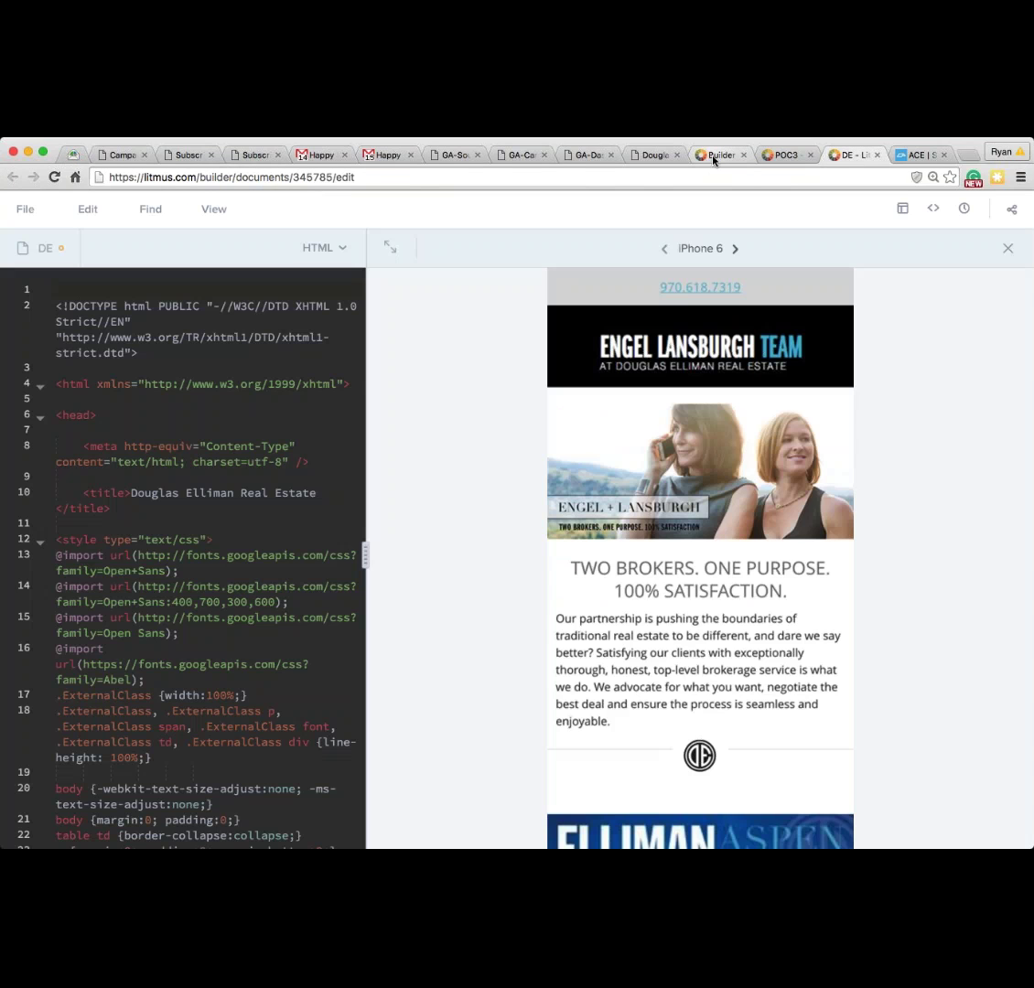
pyautogui.click(655, 158)
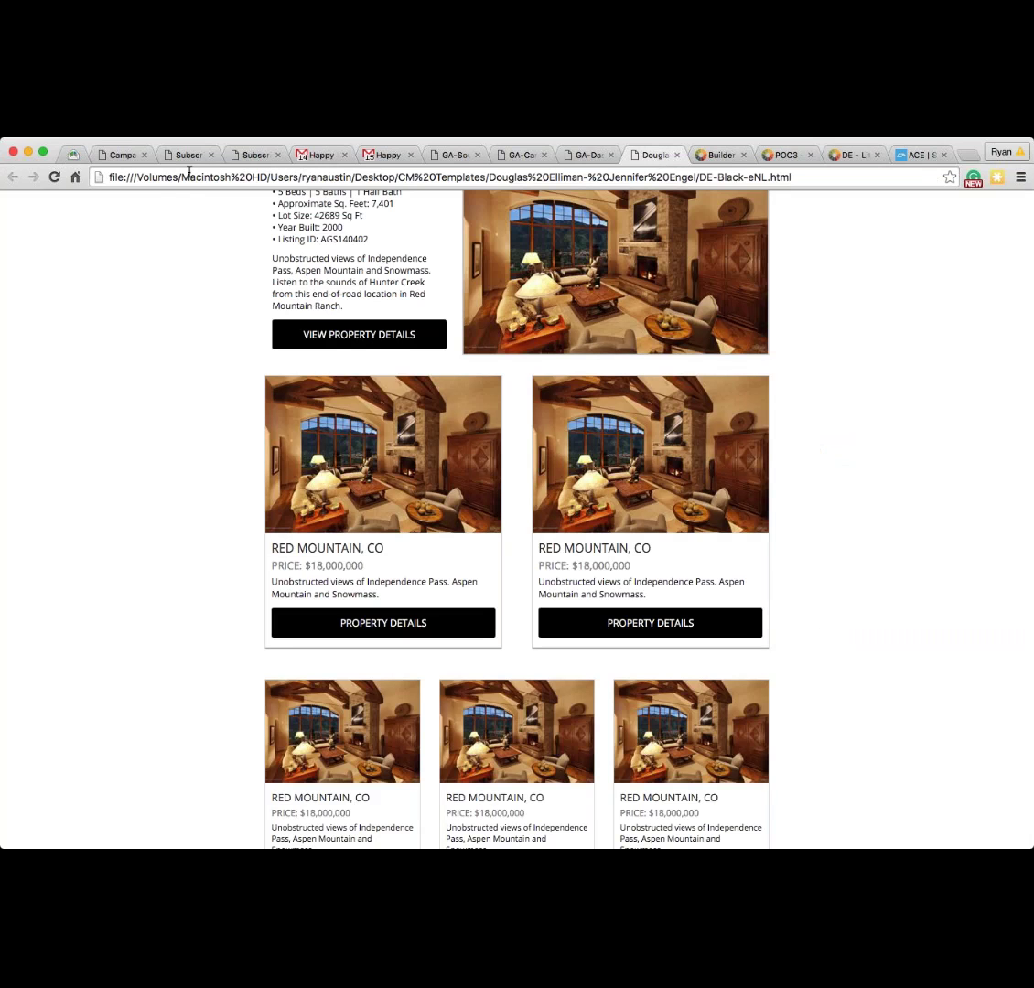
pyautogui.click(76, 155)
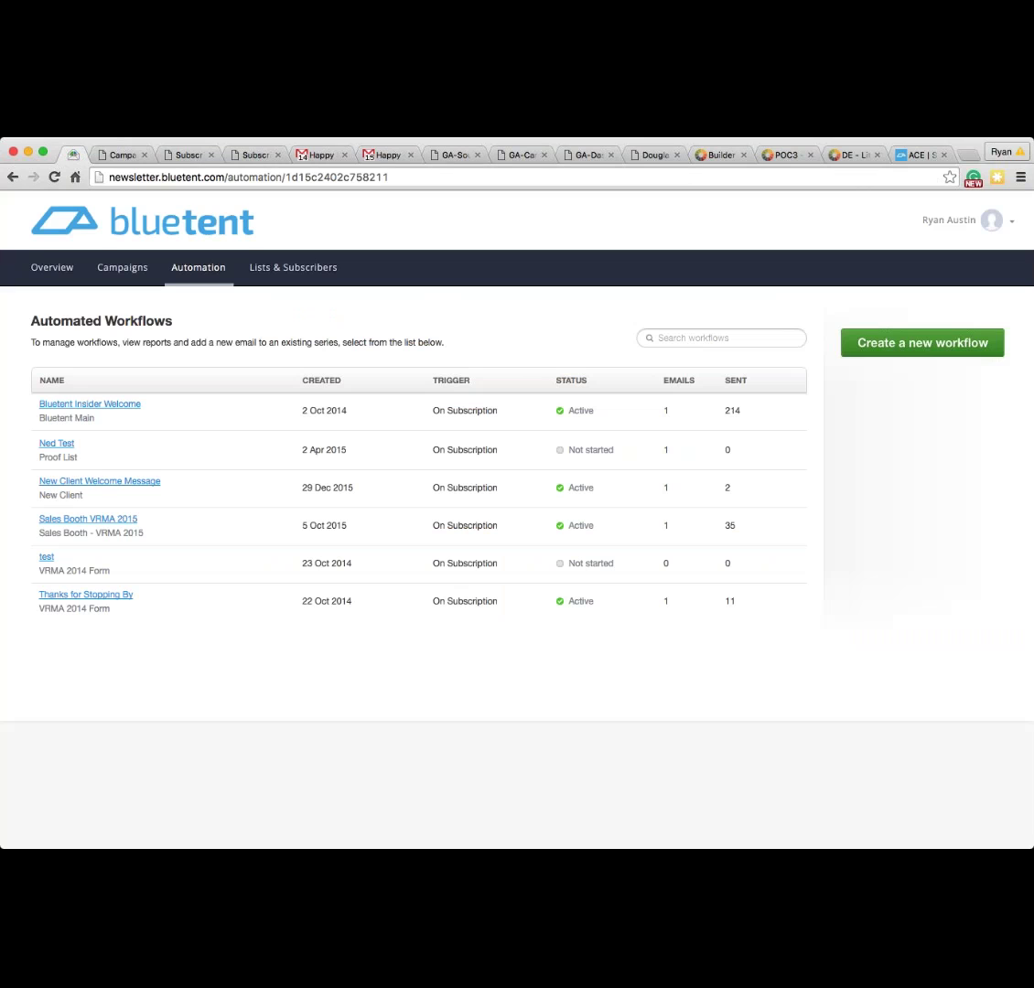
pyautogui.click(293, 269)
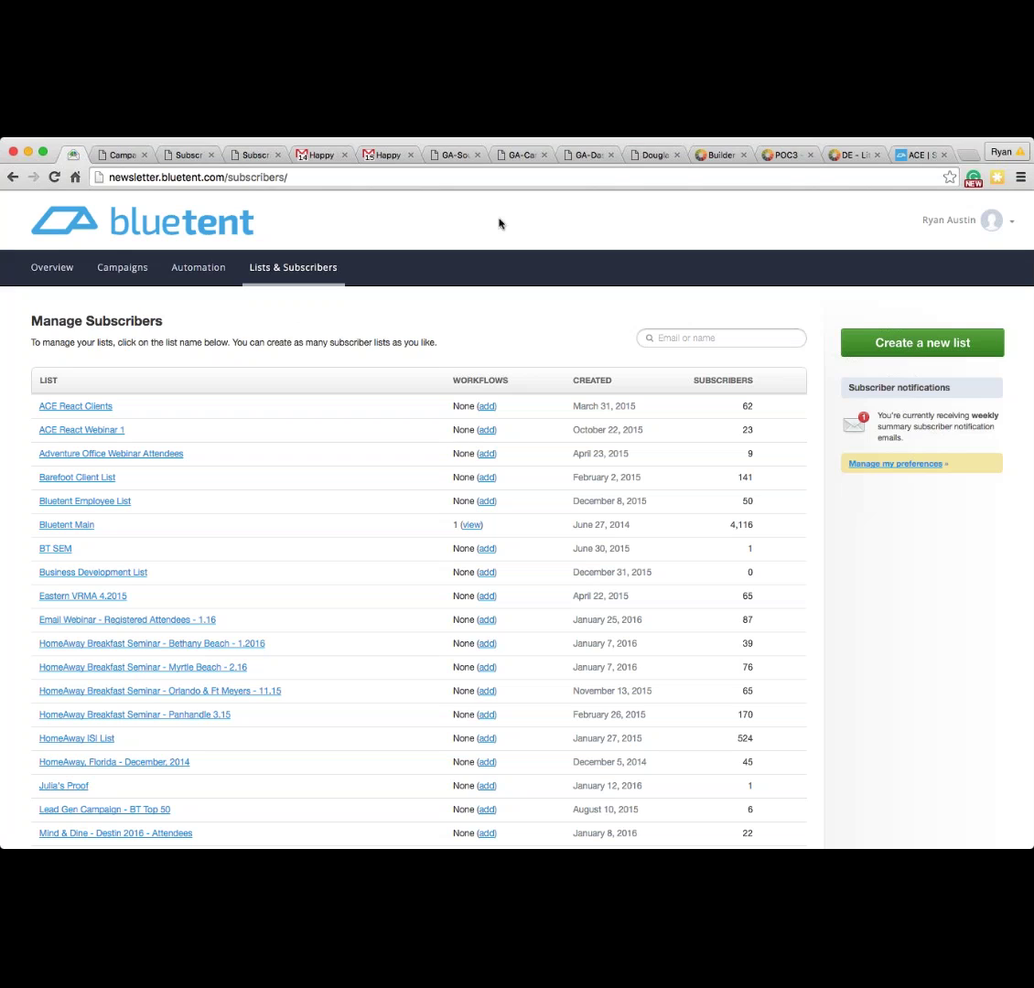
# Step: Switch to Bluetent's ACE Builder web page and browse its reporting features, email marketing team and Request an Email Demo form
pyautogui.click(910, 158)
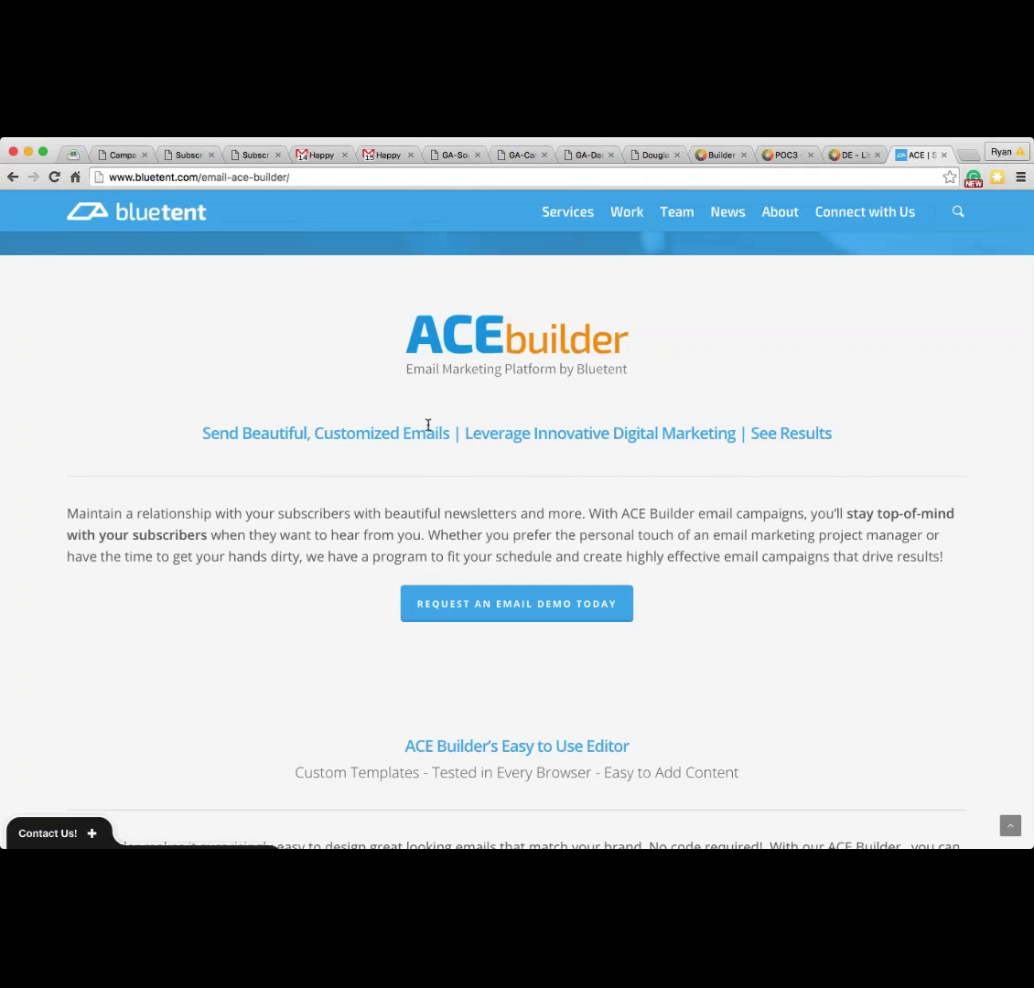
pyautogui.scroll(-20, 418, 423)
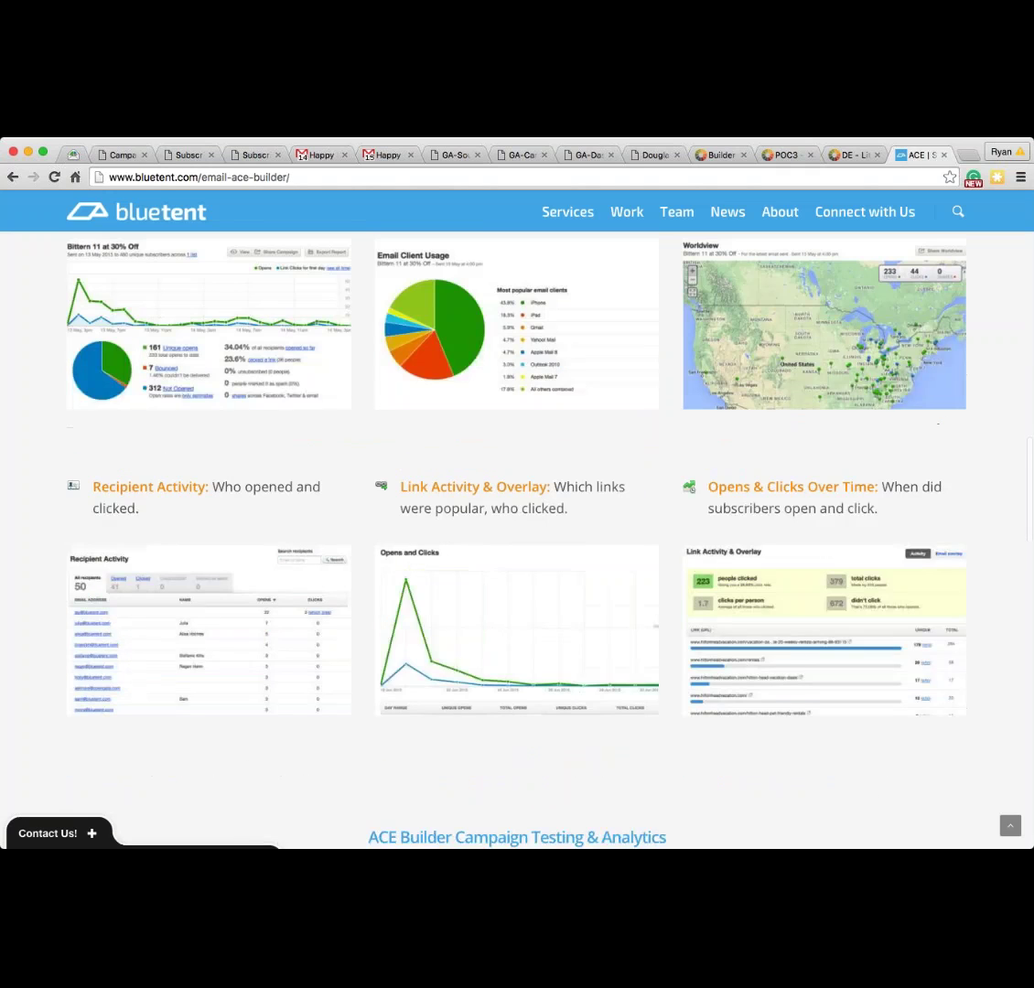
pyautogui.scroll(5, 68, 639)
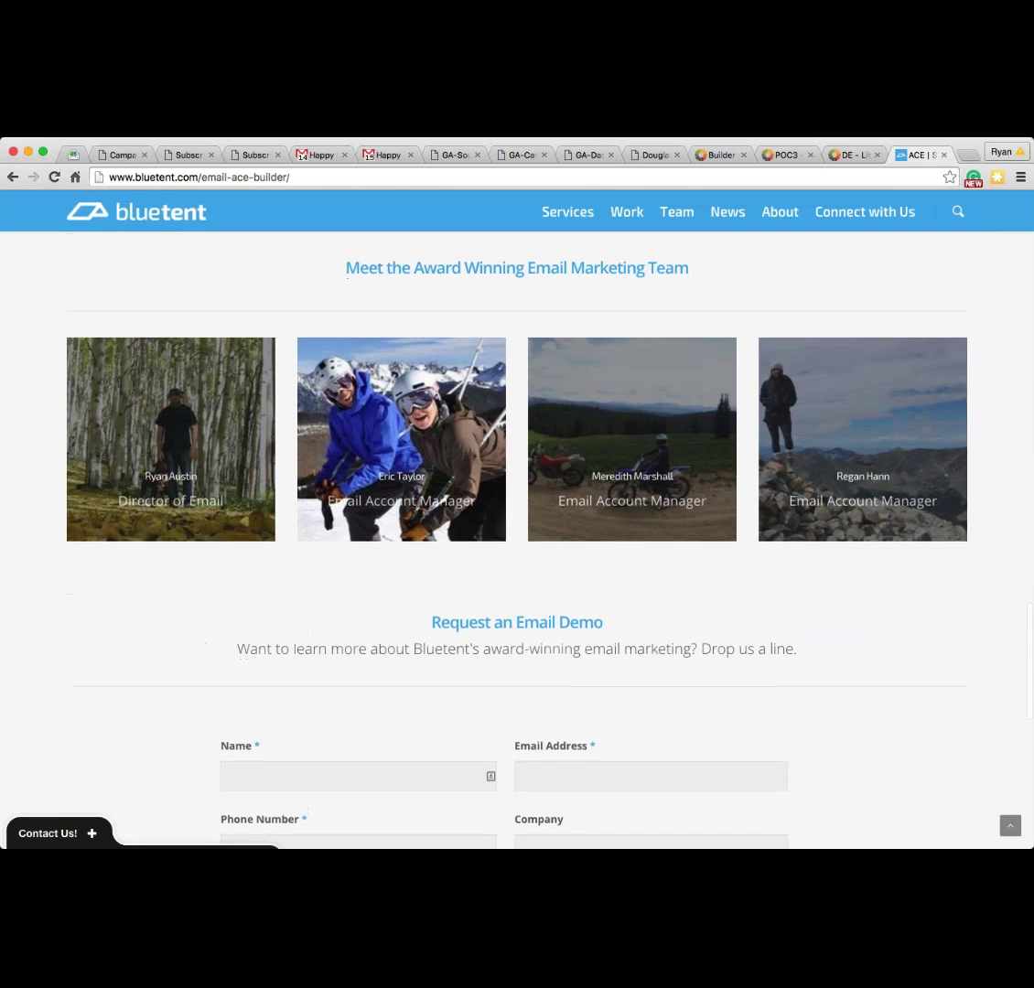